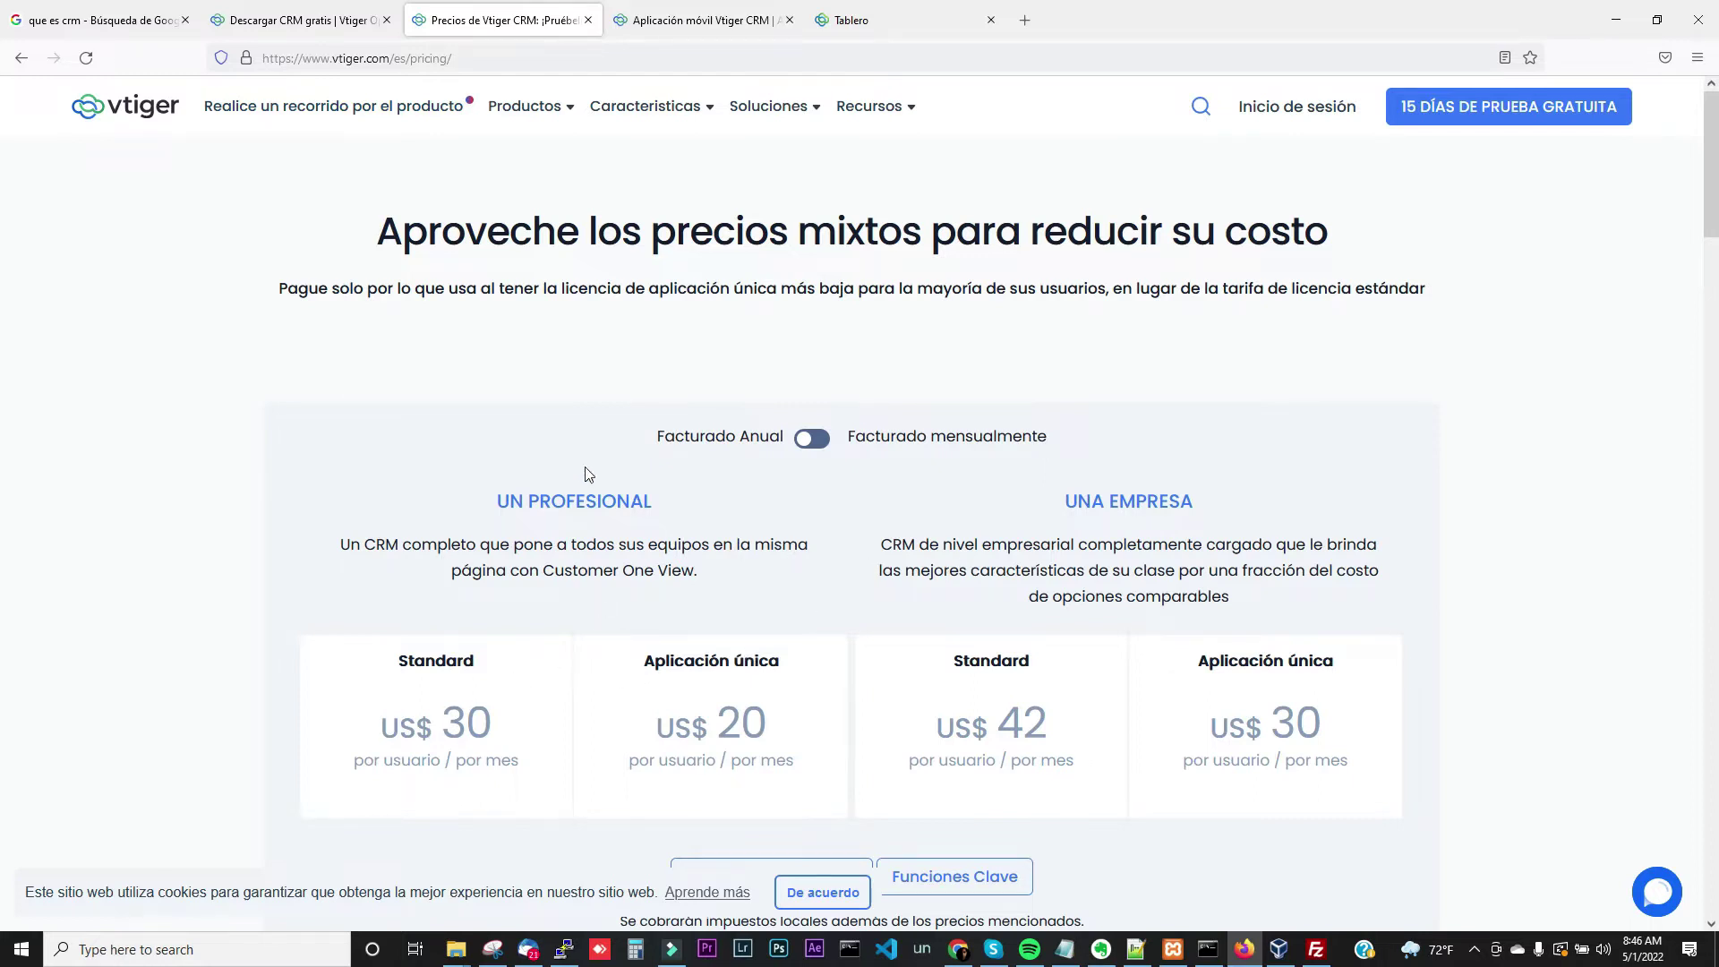
# Browse the vtiger Descargar, Precios and Aplicación móvil pages, then return to the local vtiger dashboard tab
pyautogui.click(288, 22)
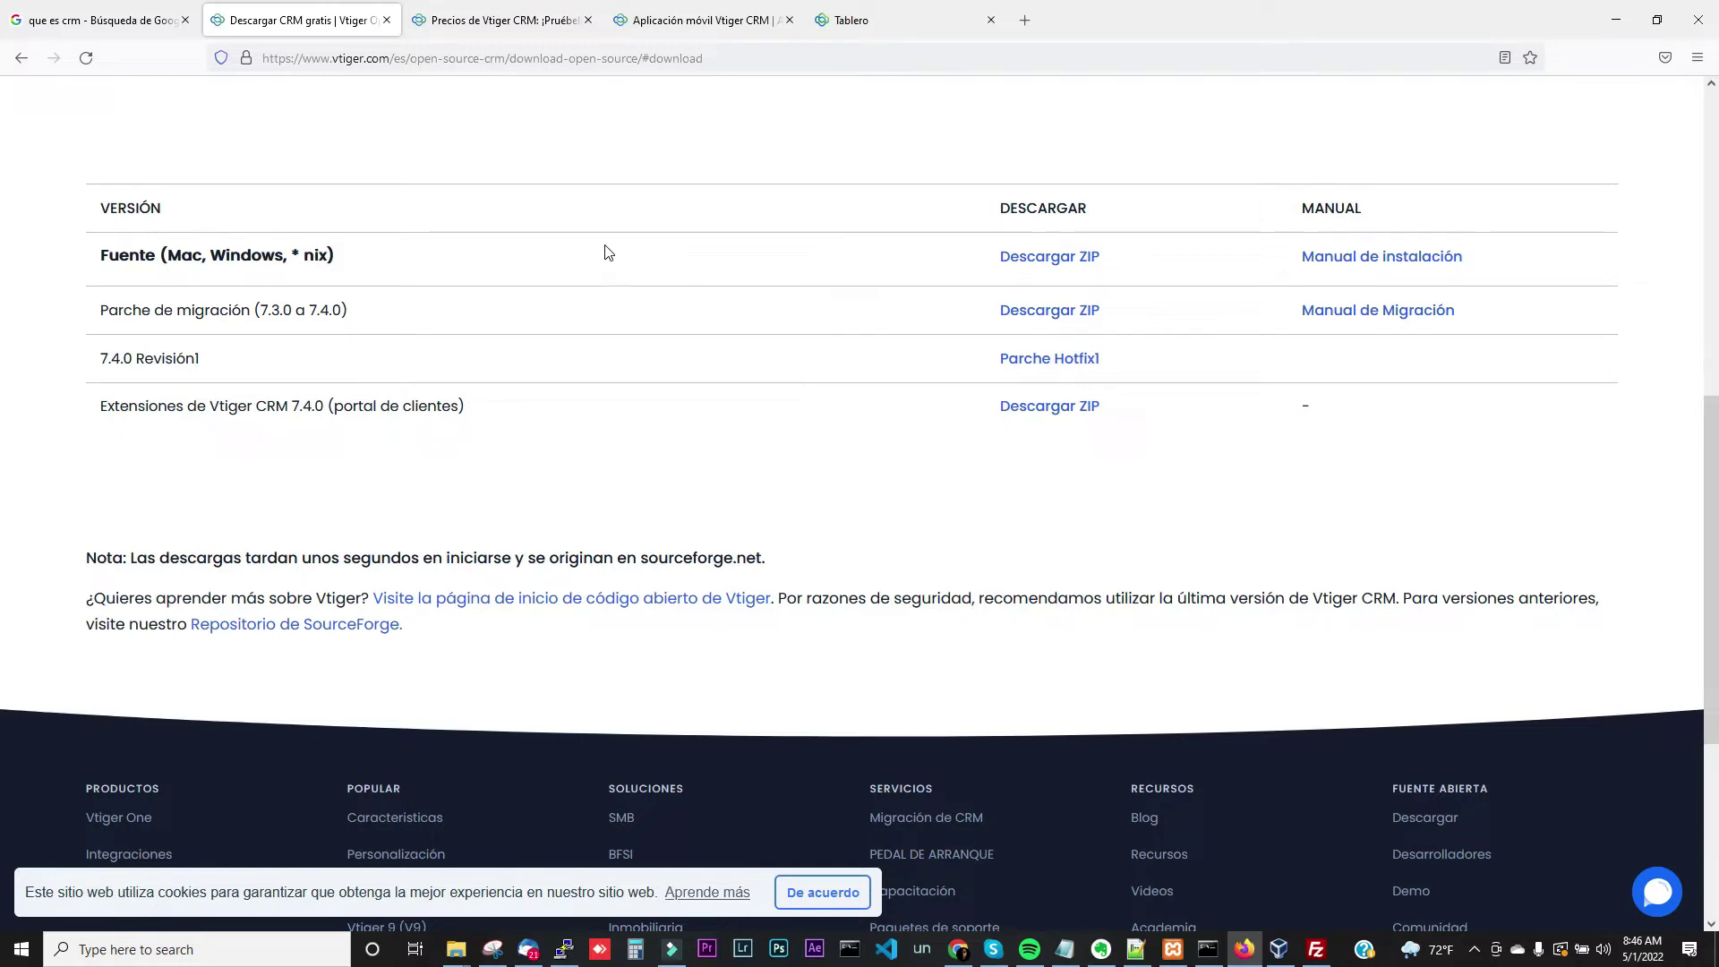
pyautogui.click(503, 34)
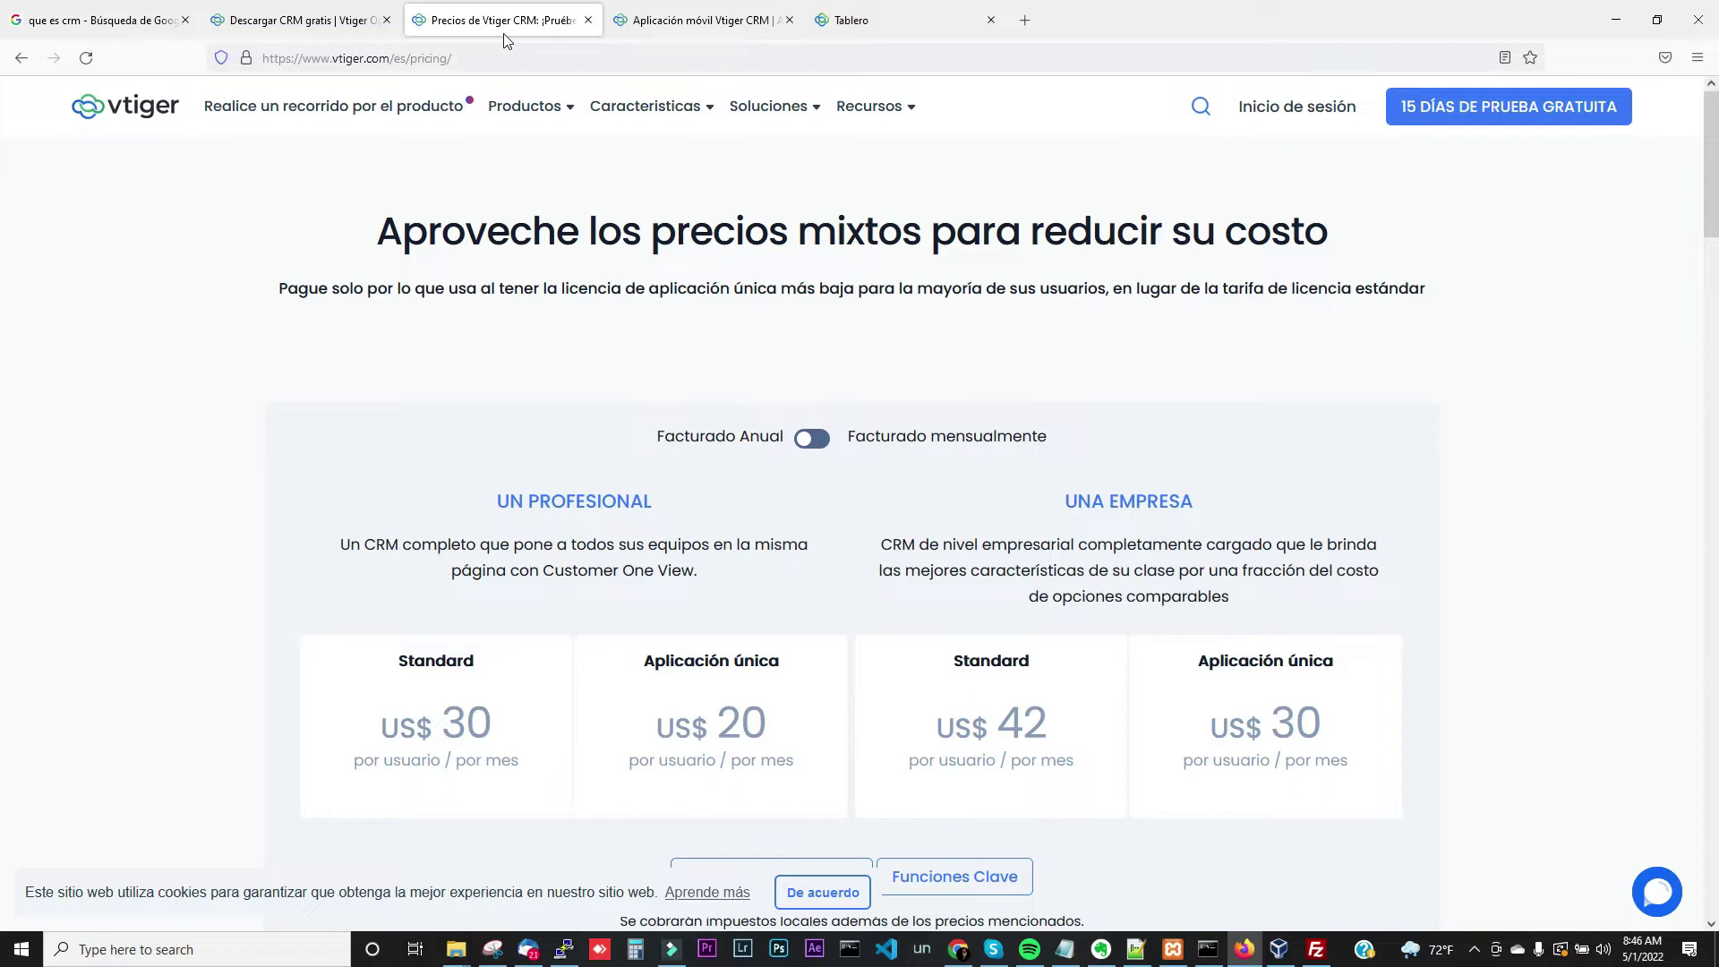
pyautogui.click(631, 31)
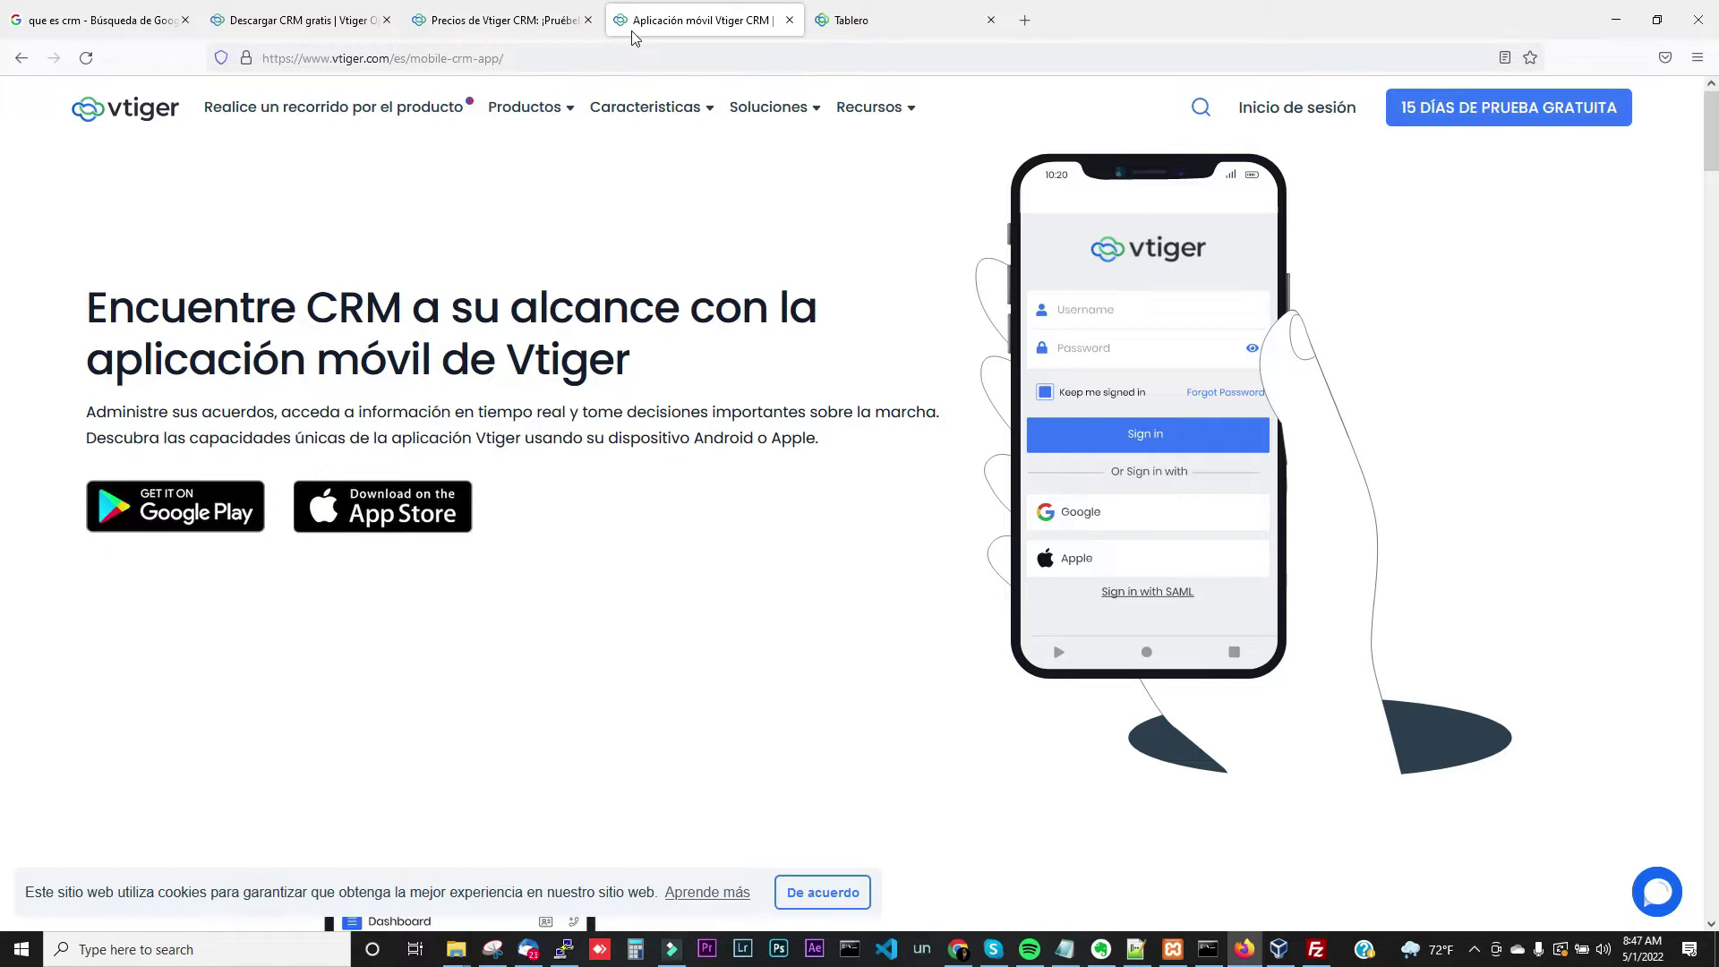
pyautogui.click(837, 22)
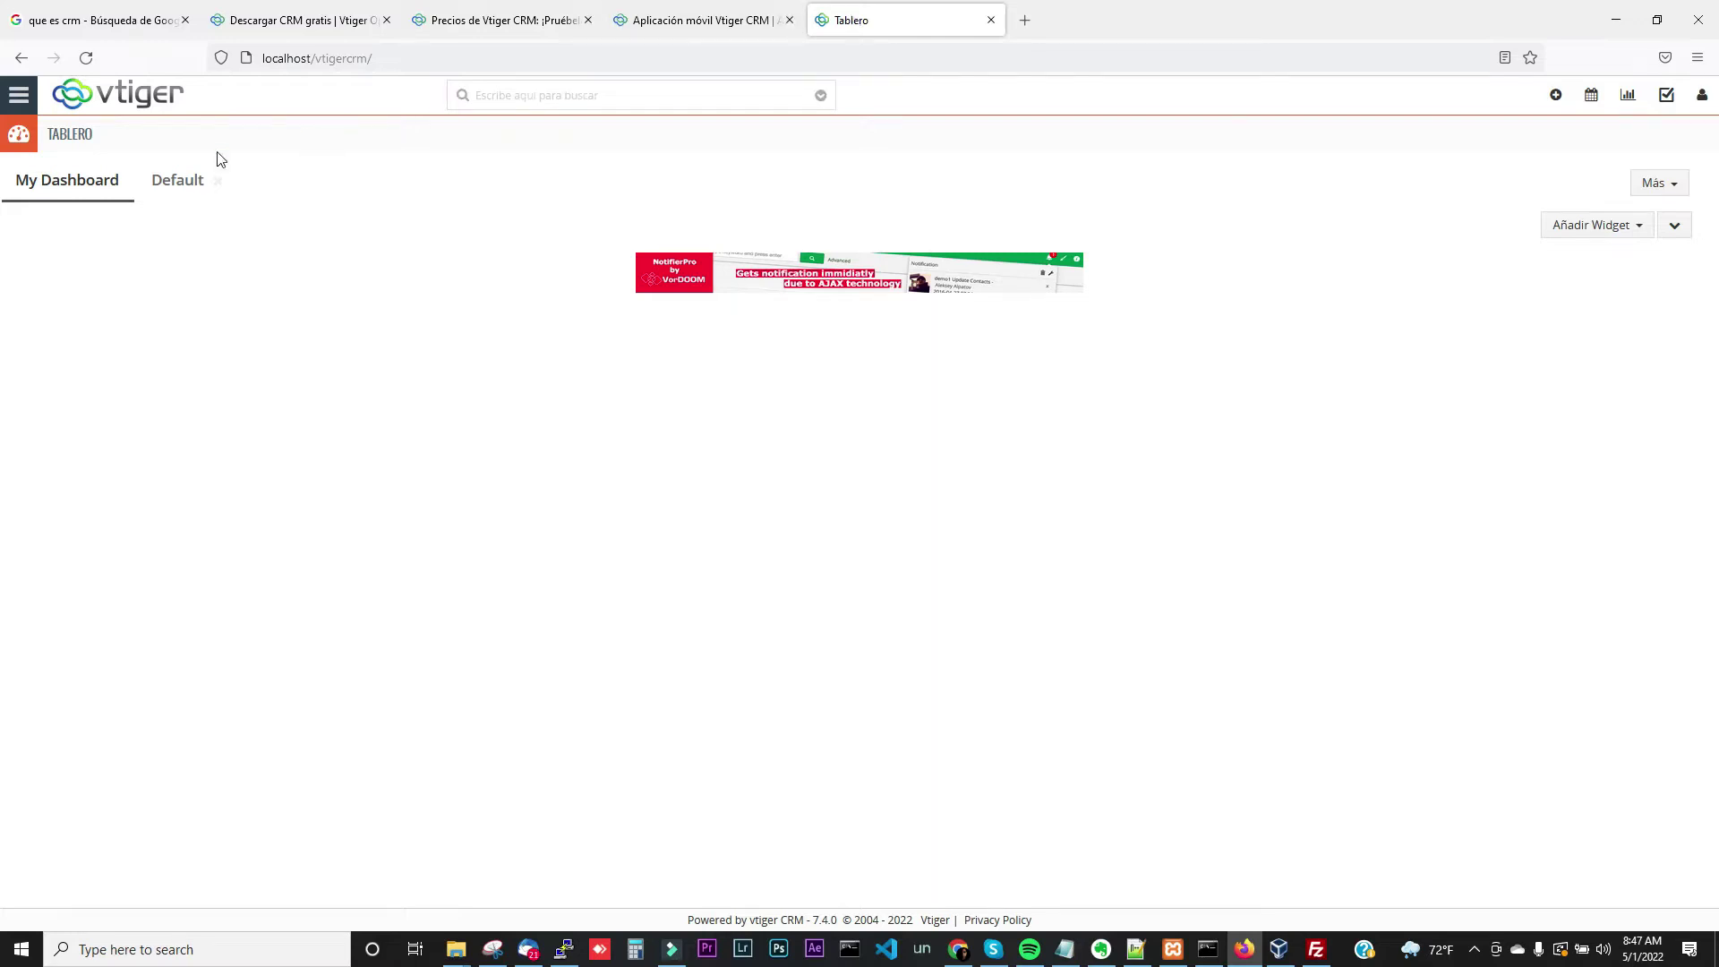
# Reload My Dashboard through the menu's Cuadro de Mando and bring up the Añadir Widget list
pyautogui.click(15, 106)
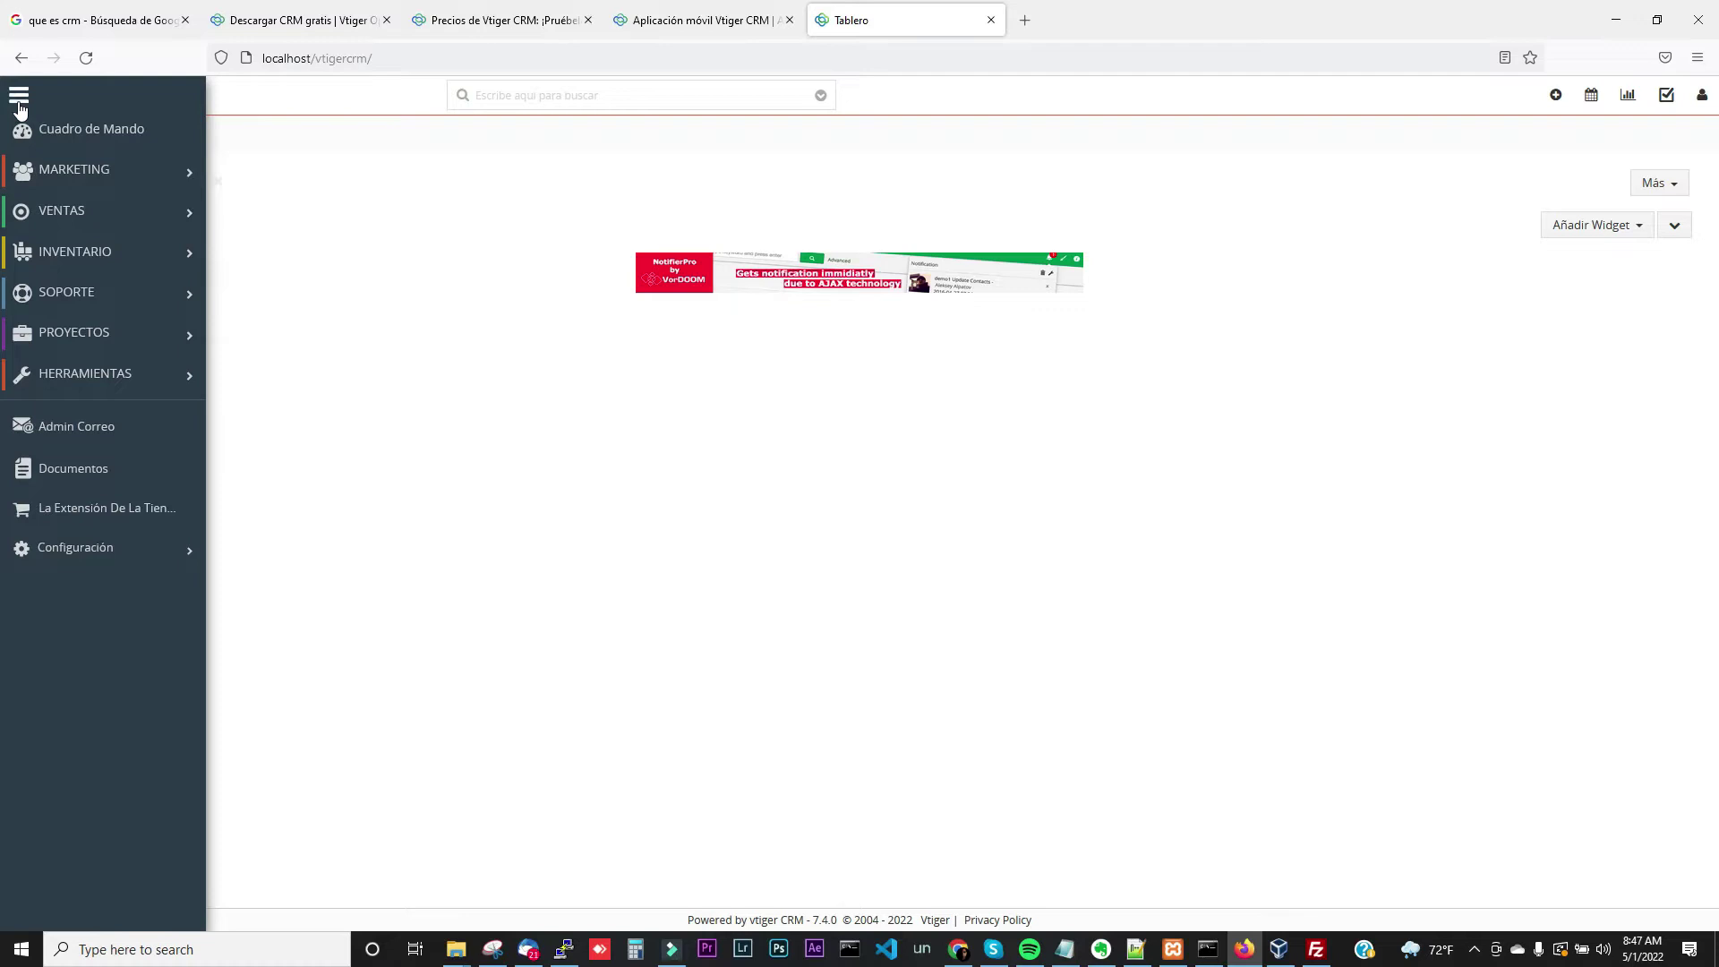
pyautogui.click(52, 131)
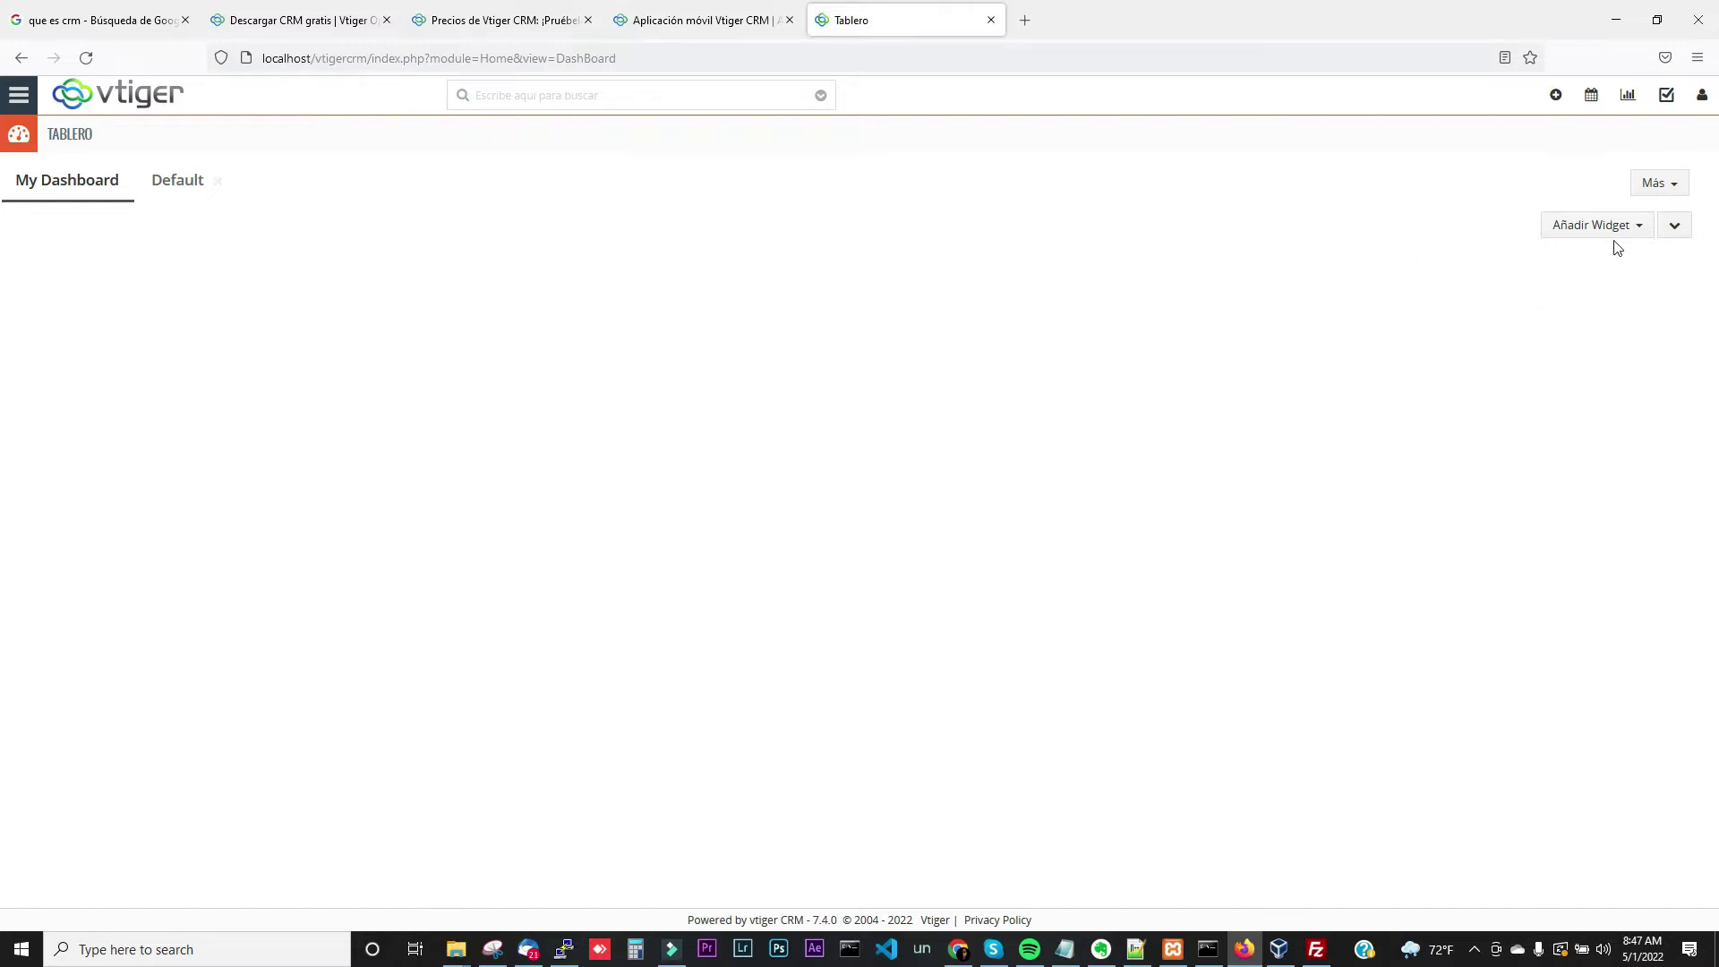
pyautogui.click(1677, 232)
pyautogui.click(1639, 230)
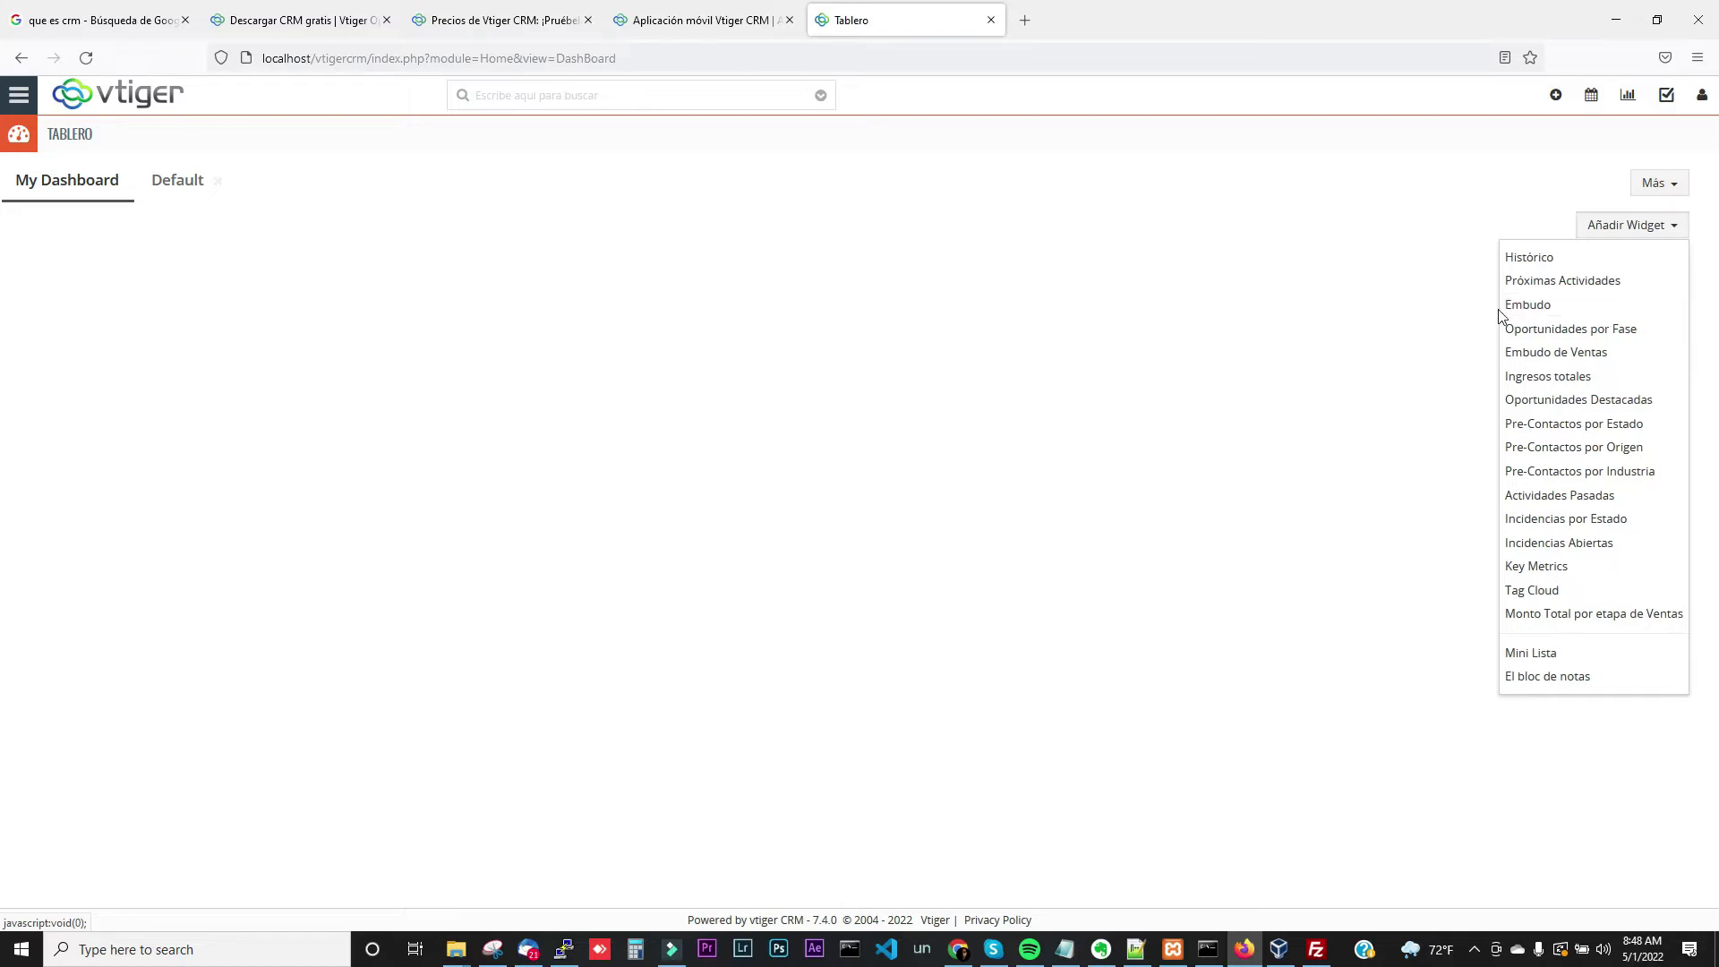
# Add the Histórico and Embudo de Ventas widgets to the dashboard
pyautogui.click(1549, 262)
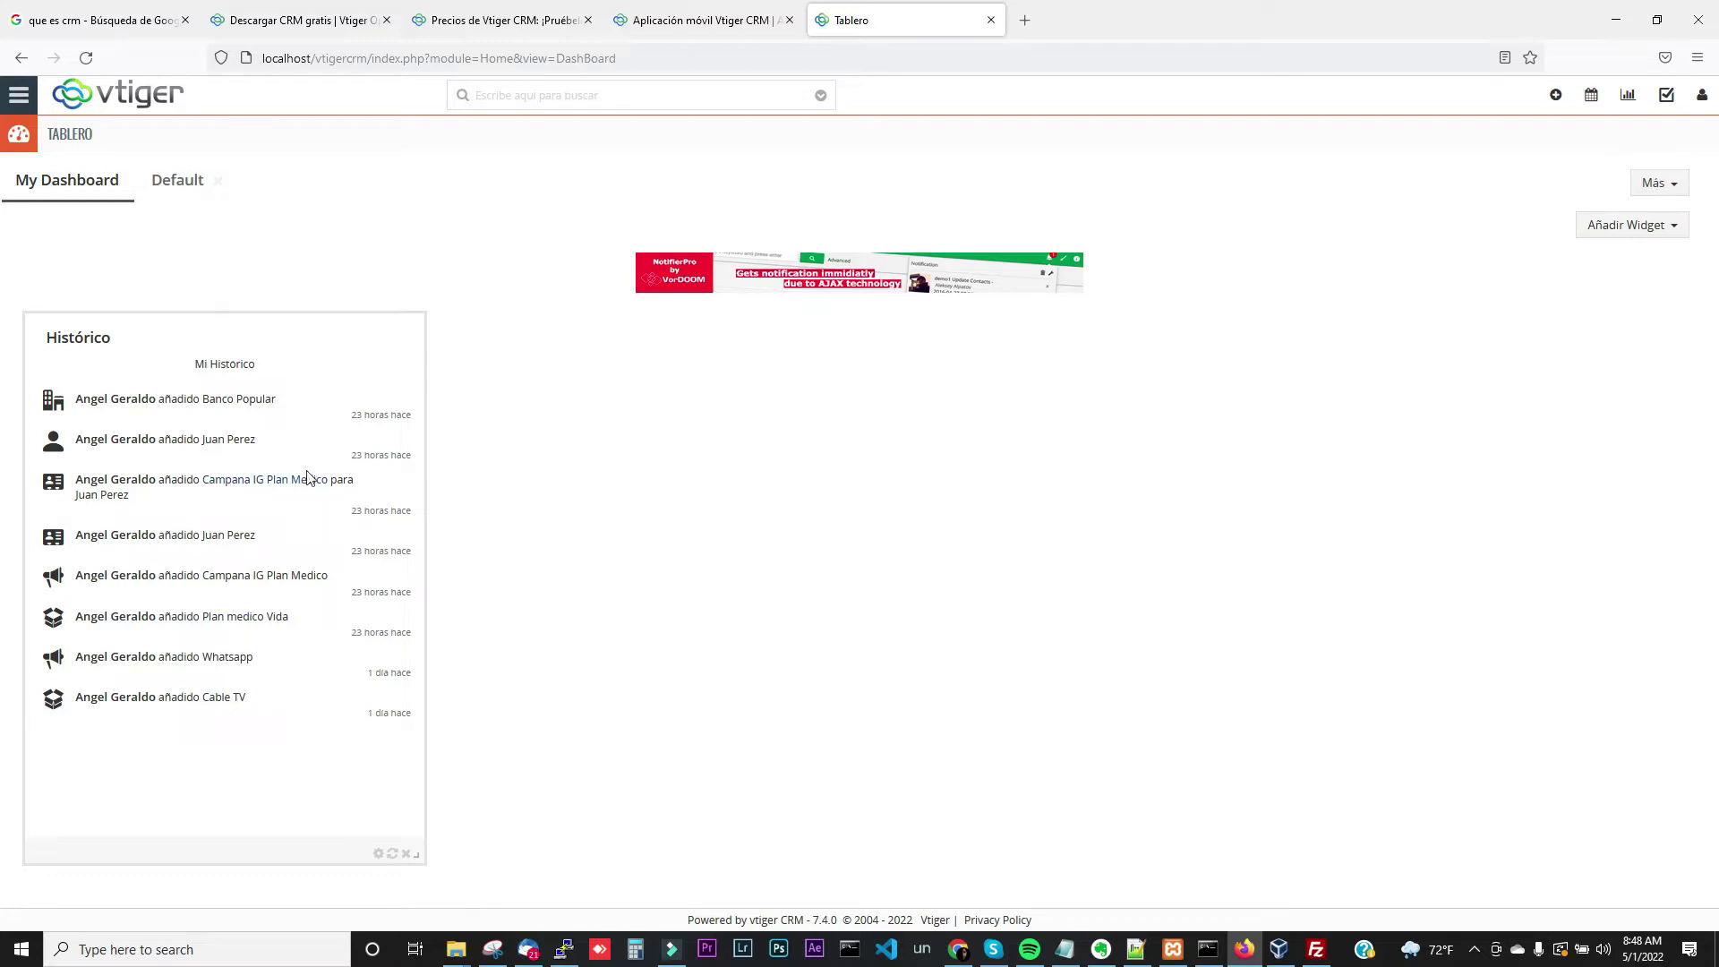
pyautogui.click(1667, 235)
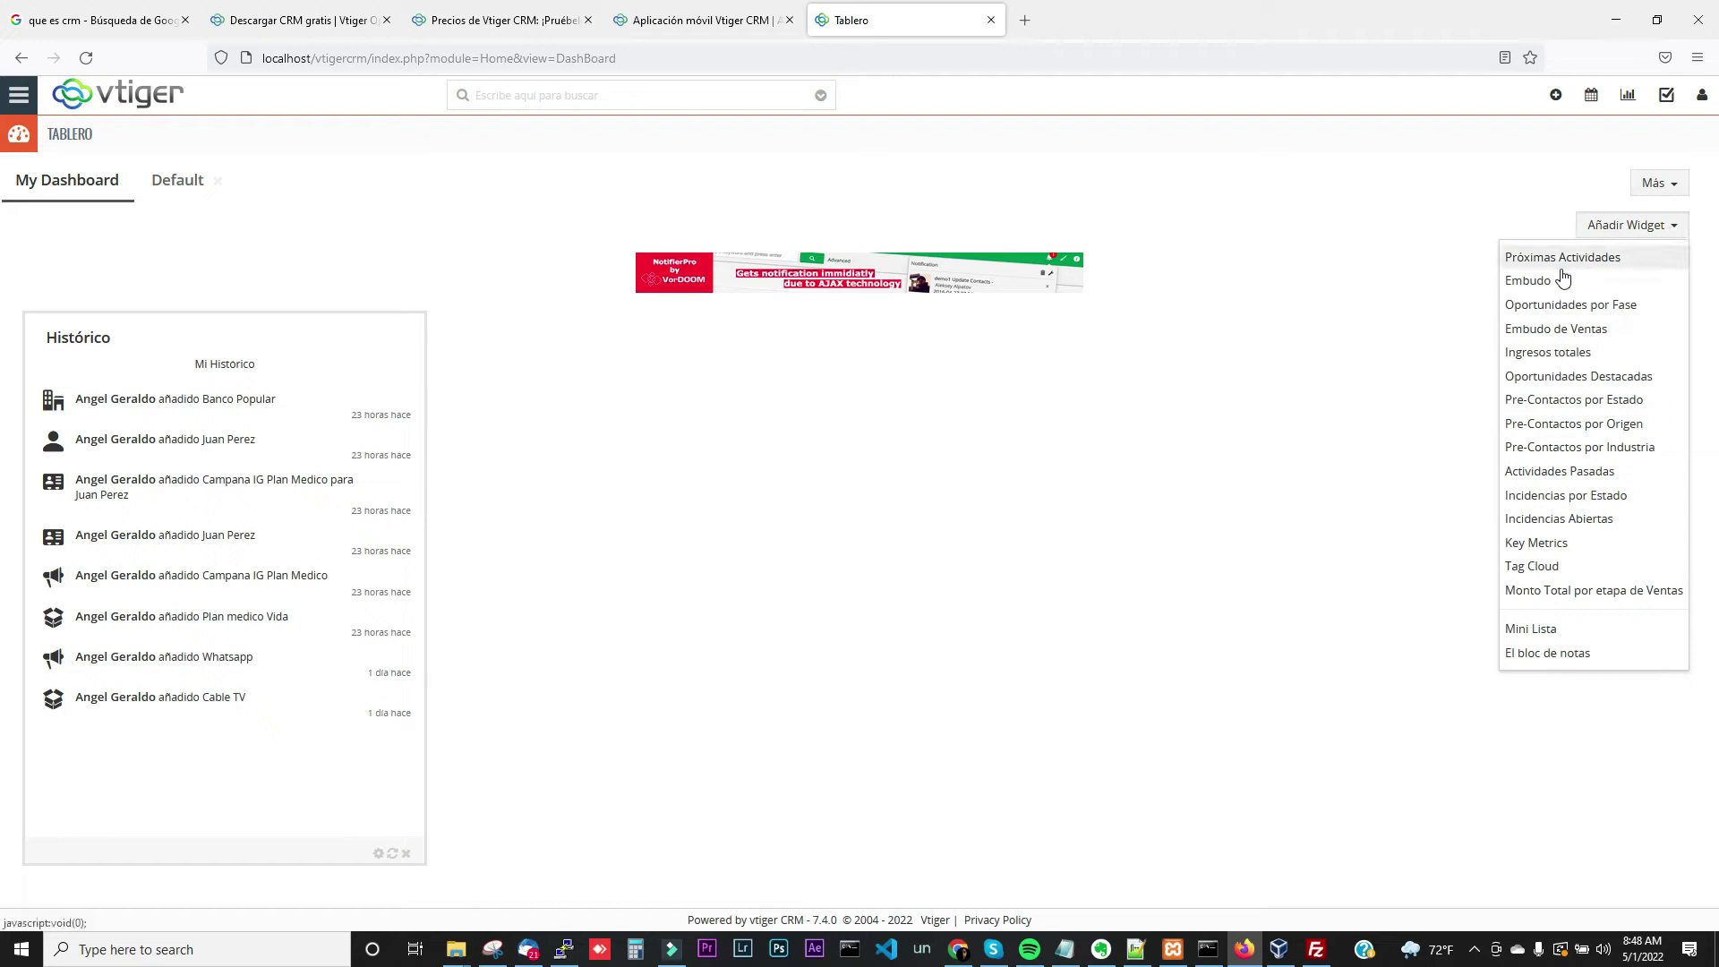
pyautogui.click(1560, 281)
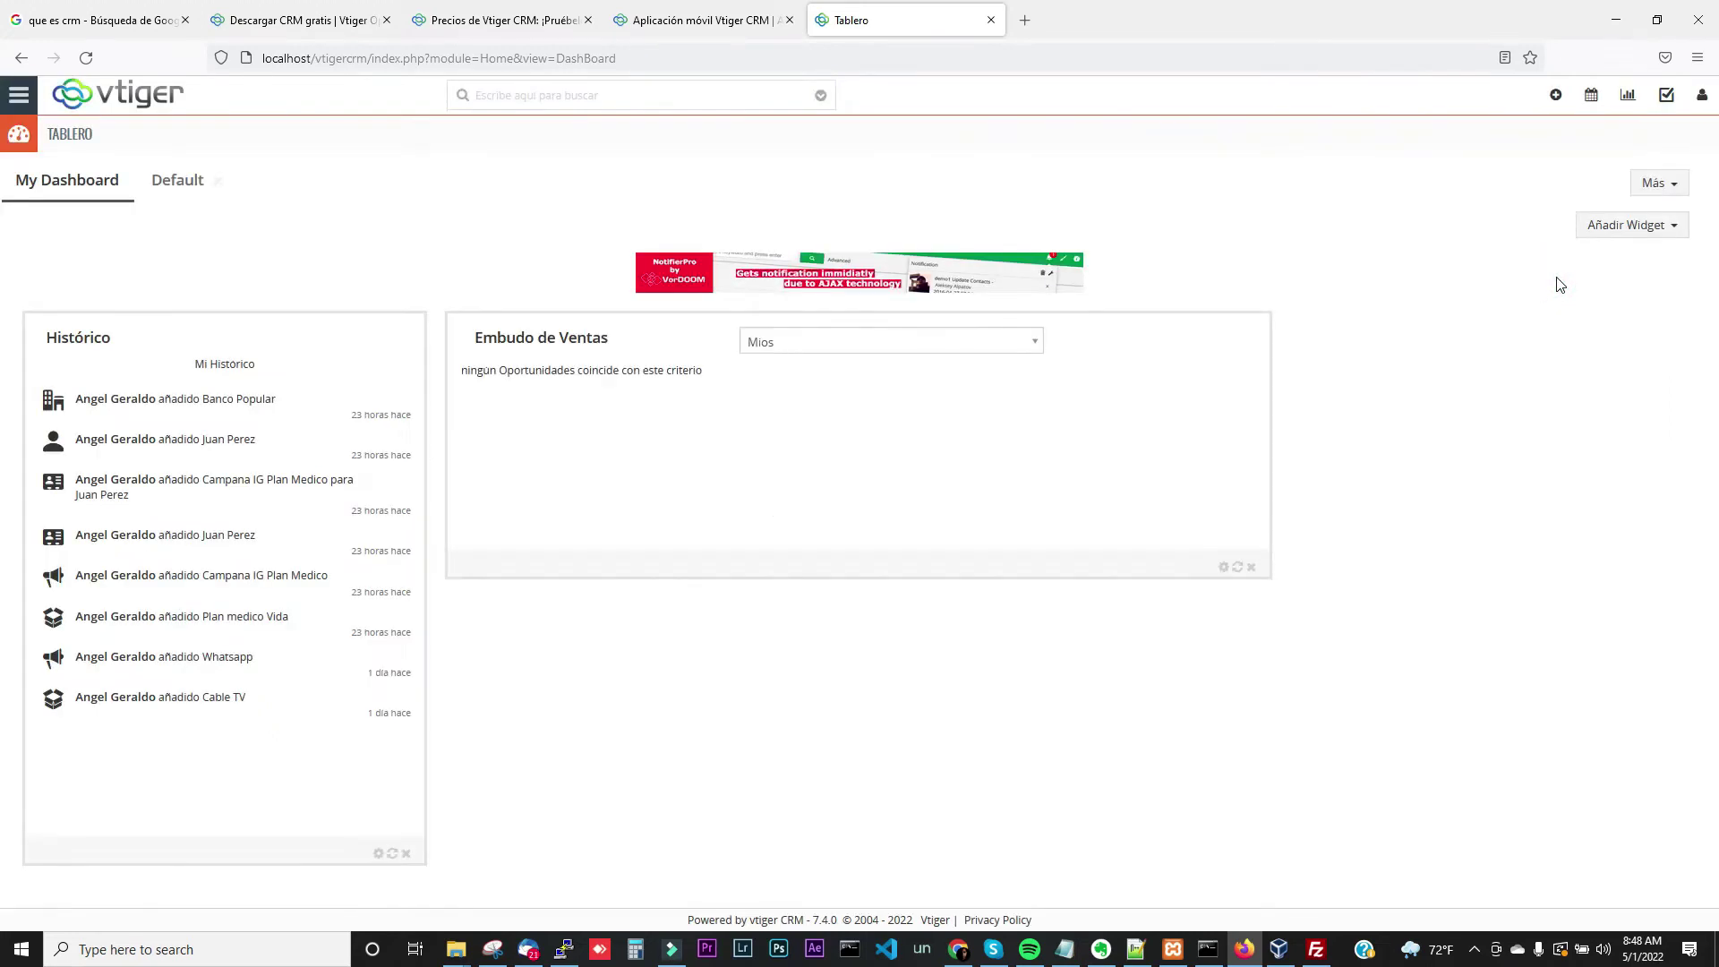
# Look at the Embudo de Ventas owner filter, then delete that widget
pyautogui.click(972, 343)
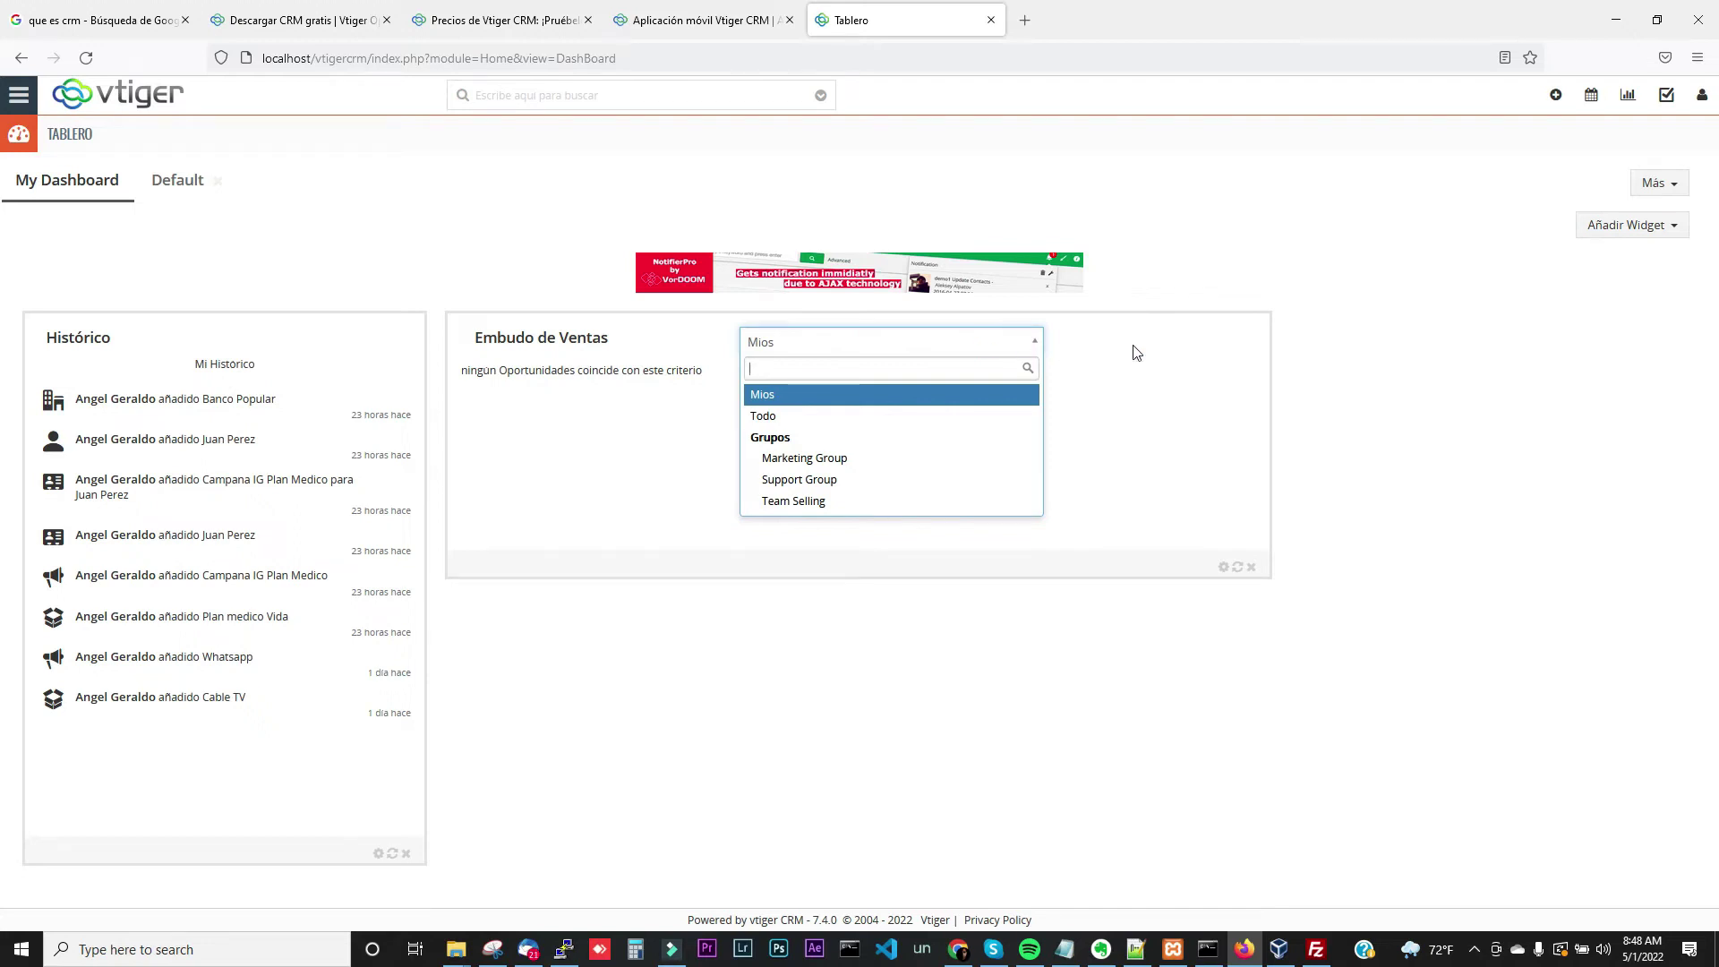
pyautogui.click(1233, 344)
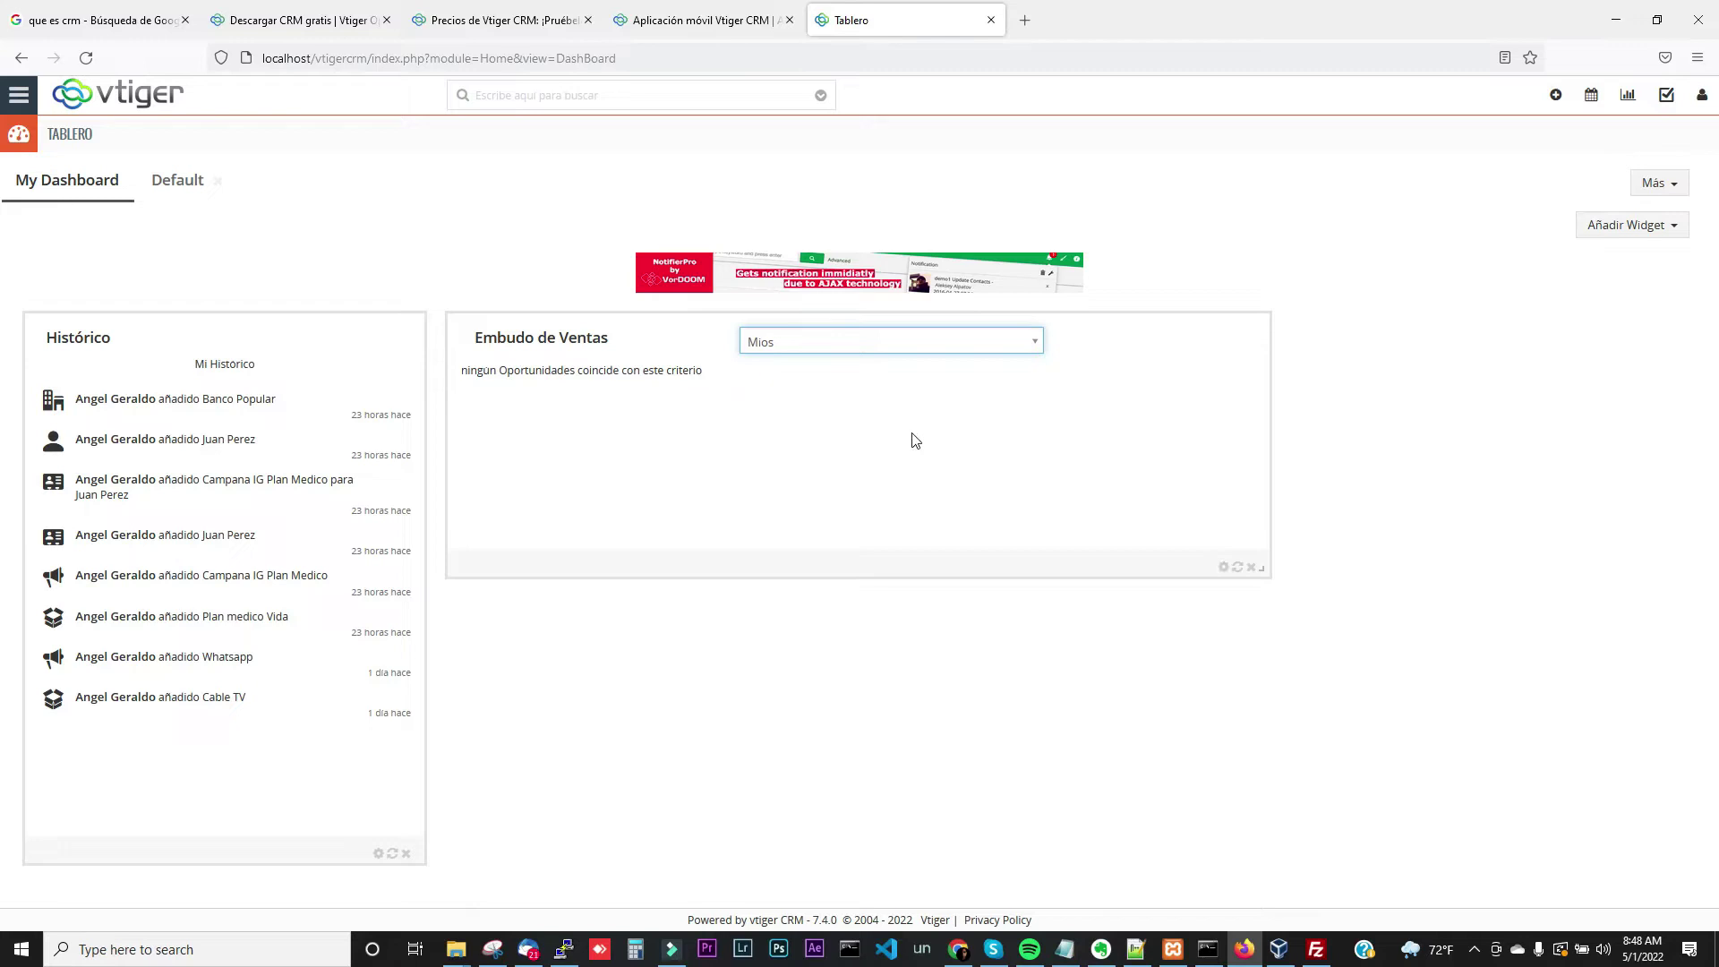
pyautogui.click(1251, 568)
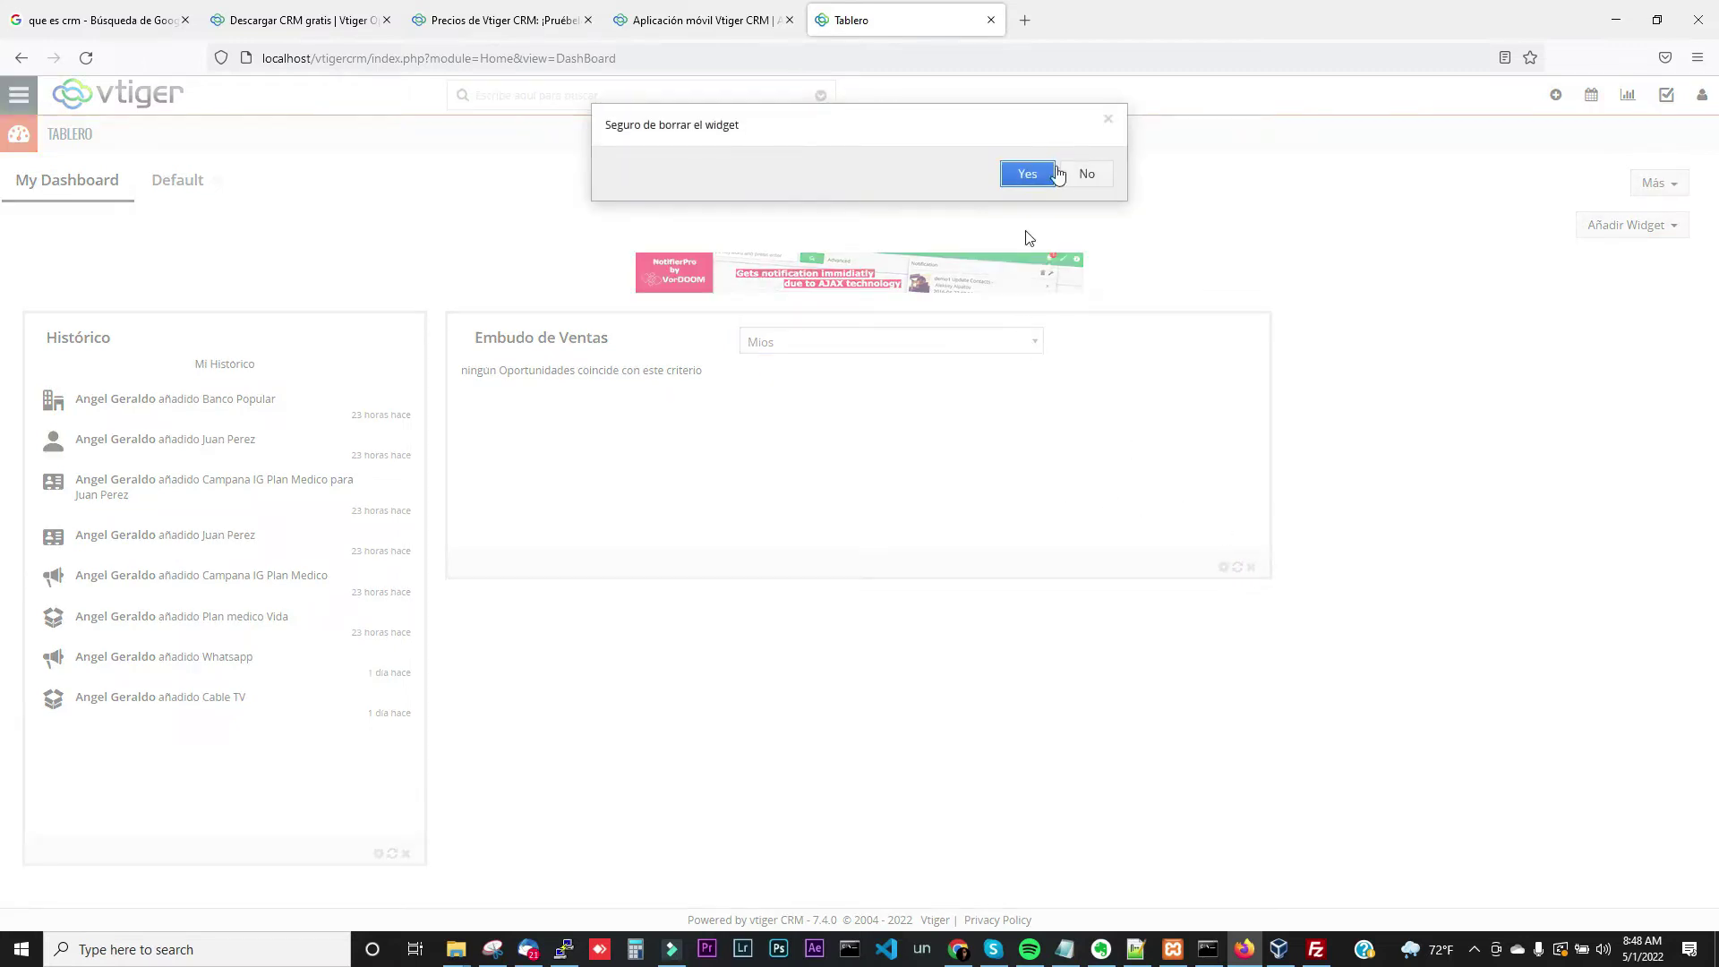
pyautogui.click(1036, 173)
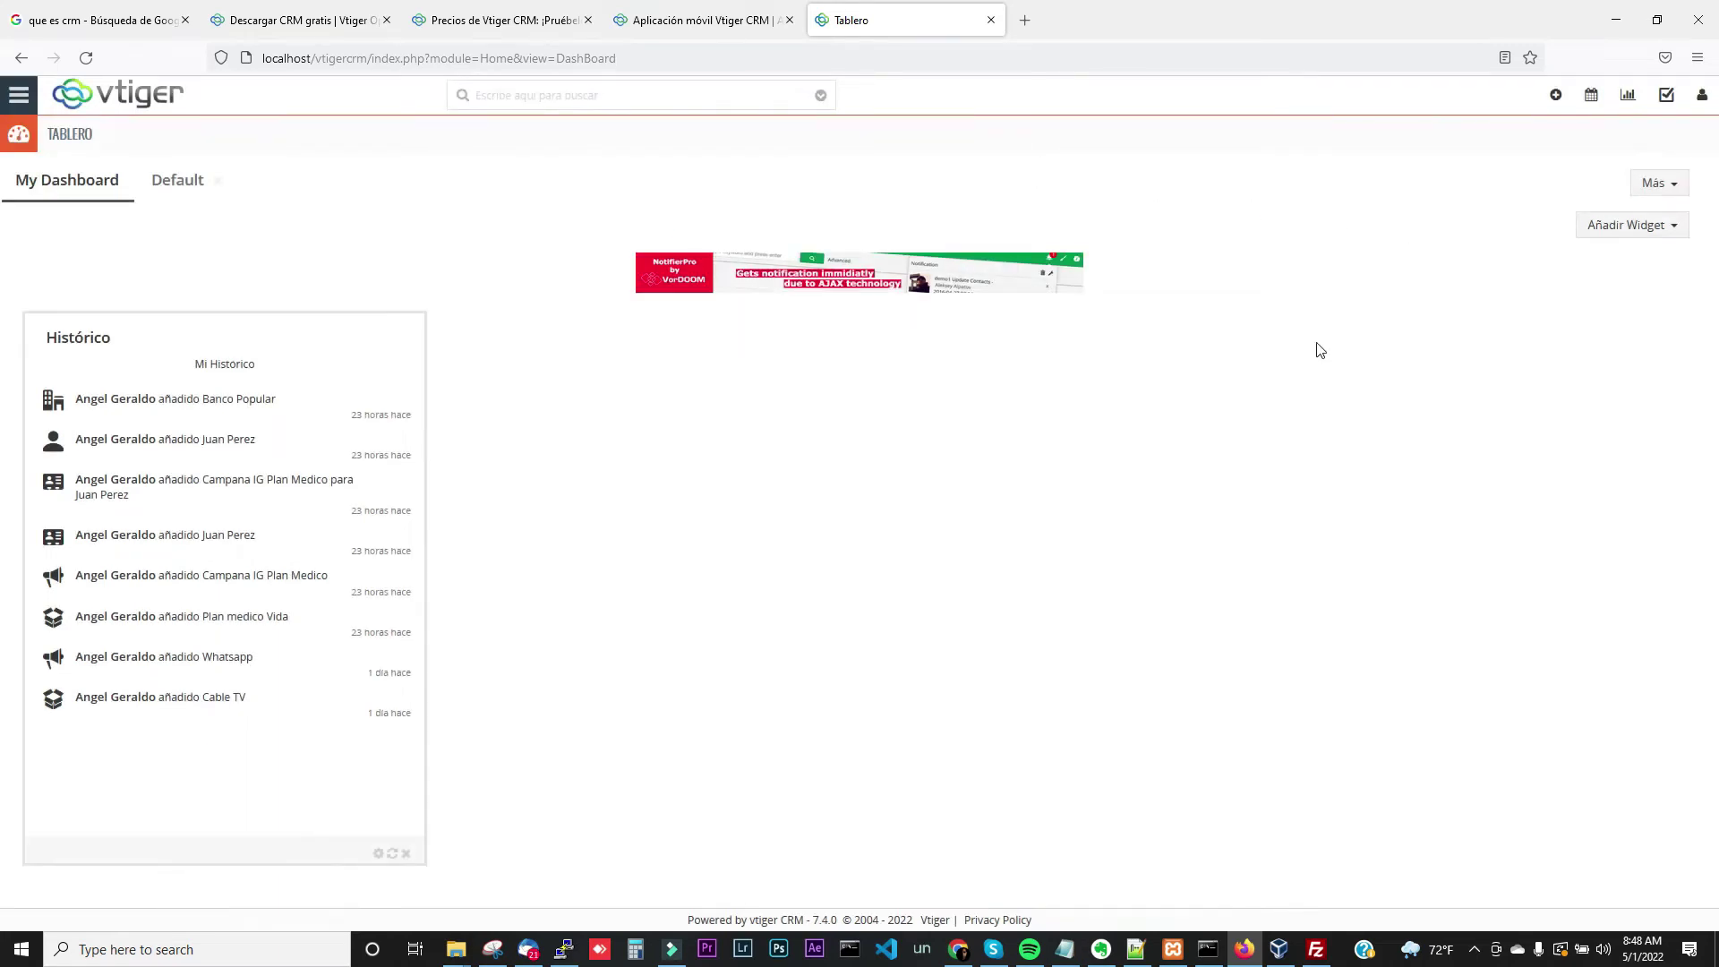
# Add and then remove a Pre-Contactos por Estado widget, then delete the Histórico widget
pyautogui.click(1679, 229)
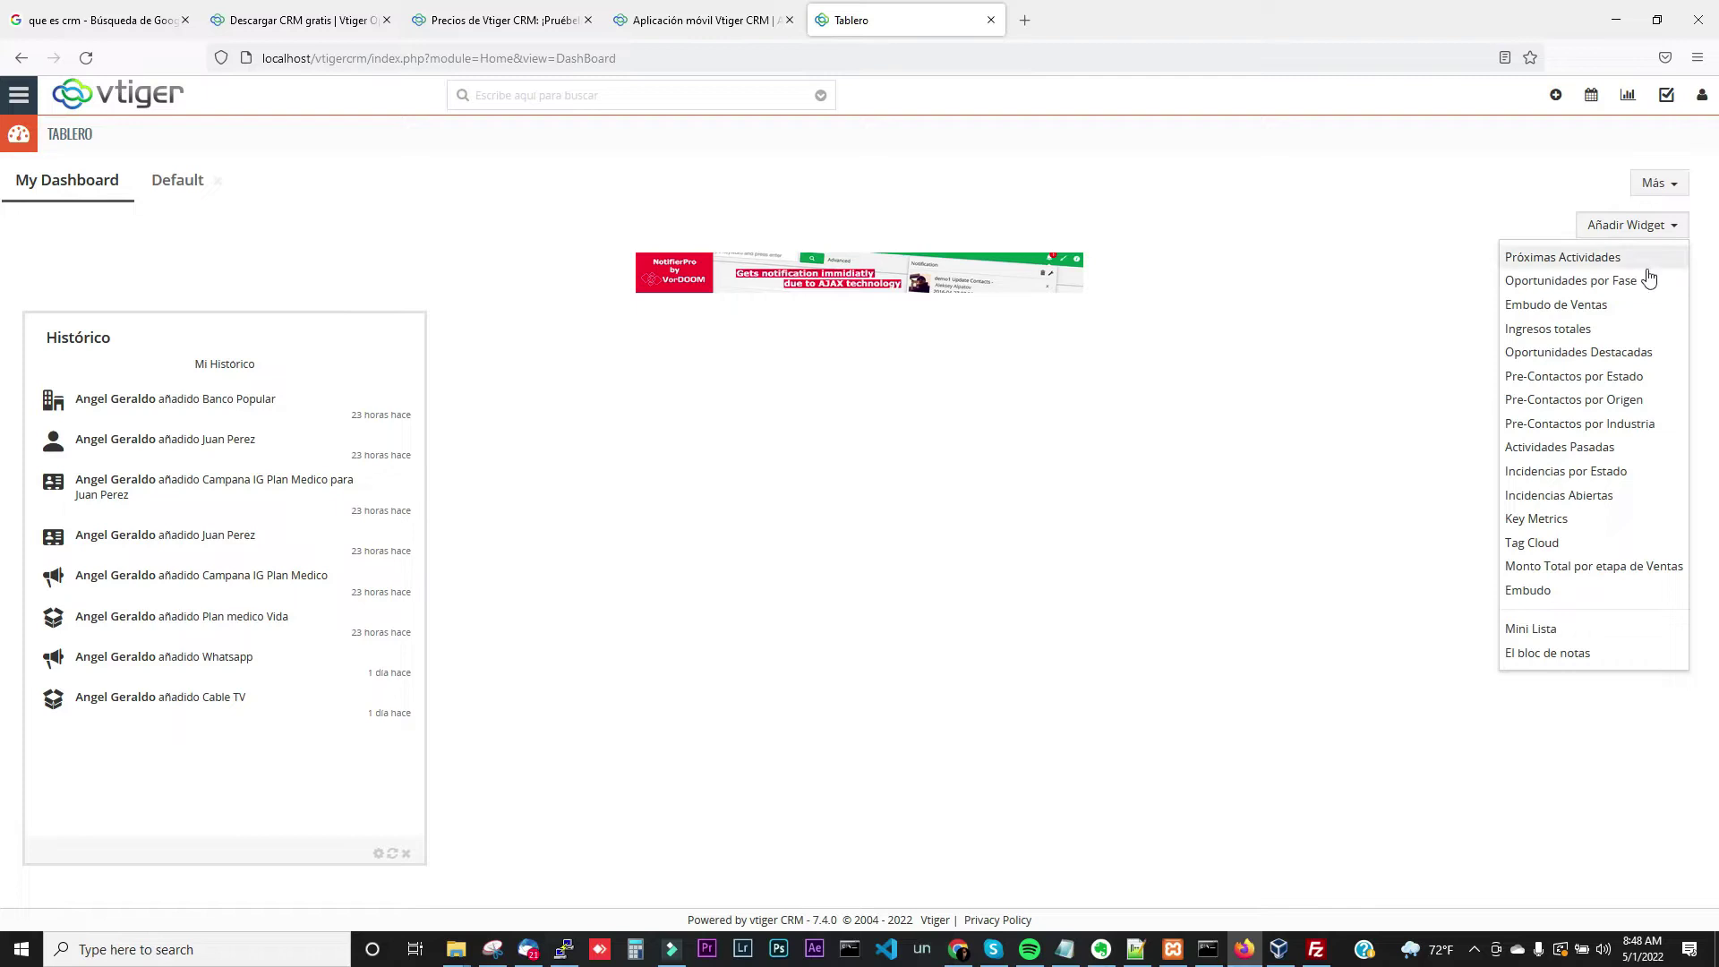
pyautogui.click(1598, 377)
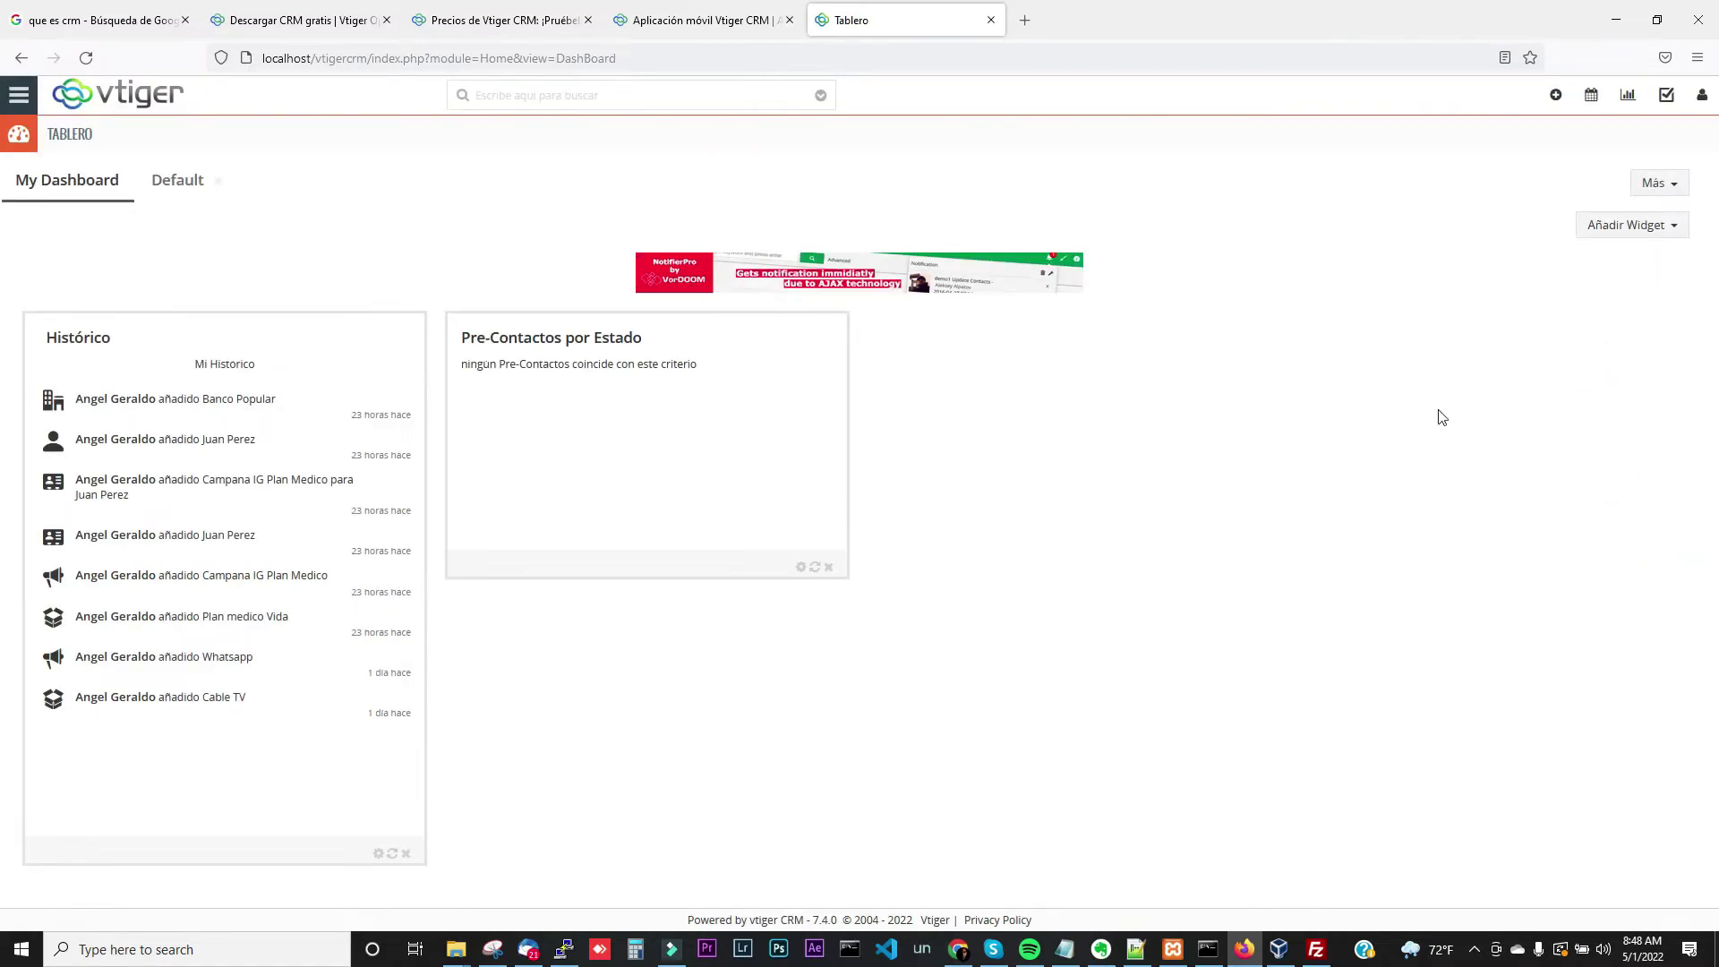
pyautogui.click(828, 568)
pyautogui.click(1030, 175)
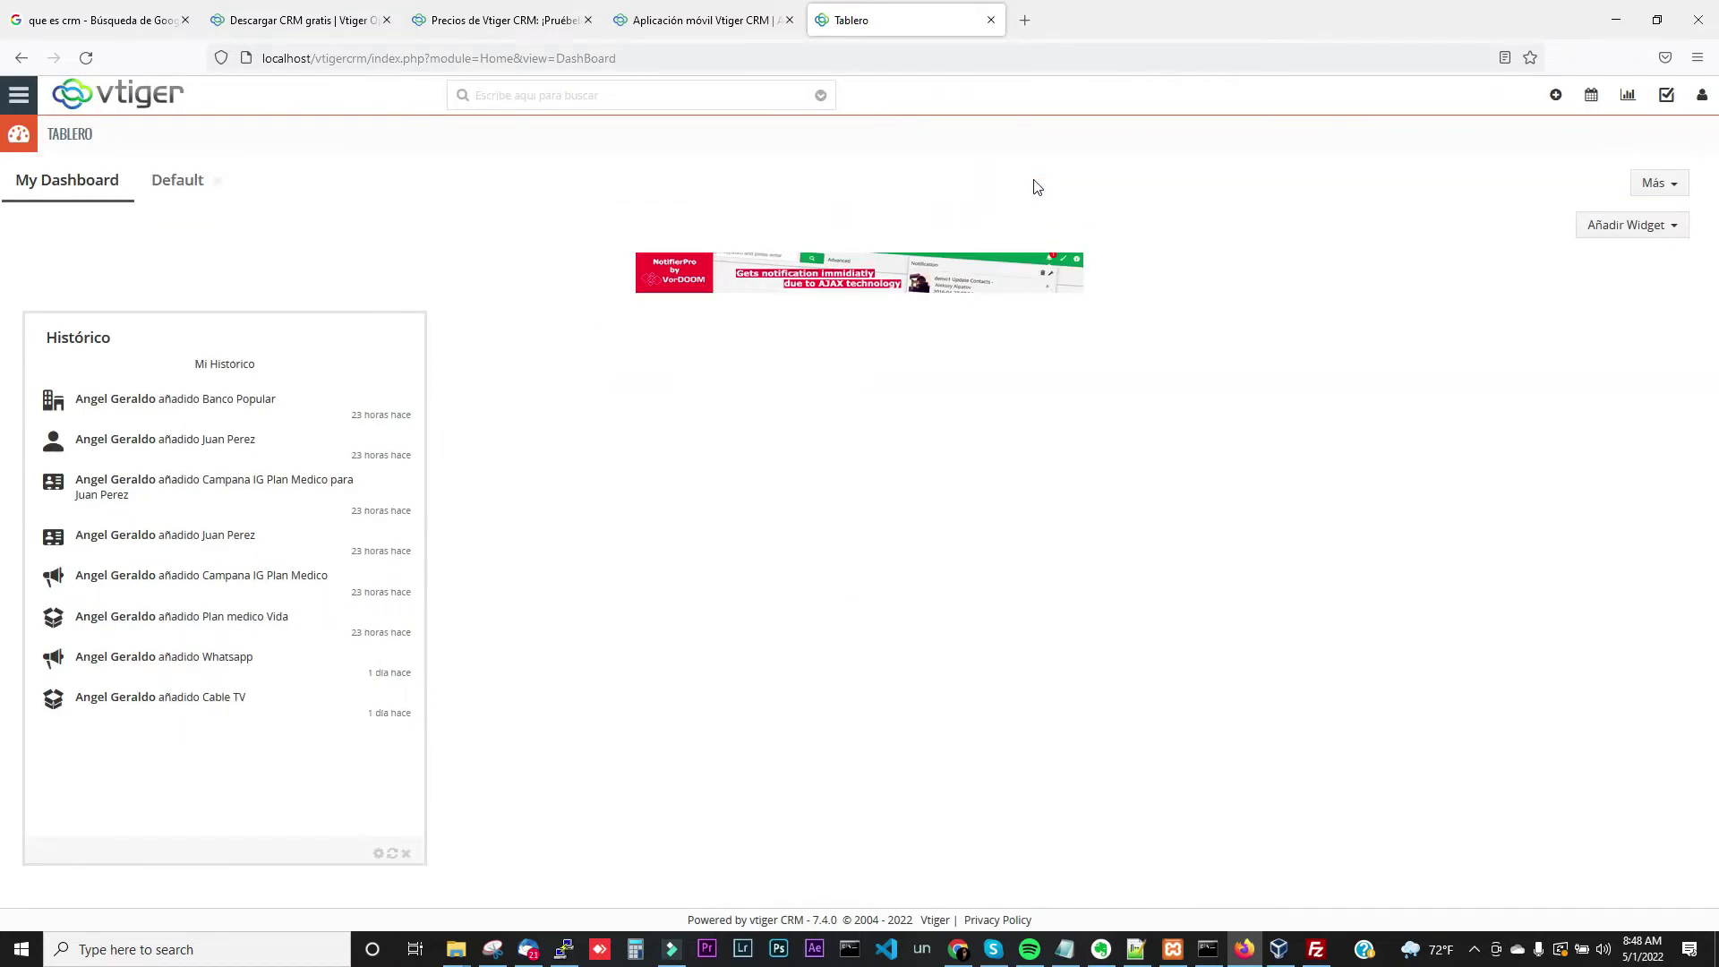
pyautogui.click(407, 854)
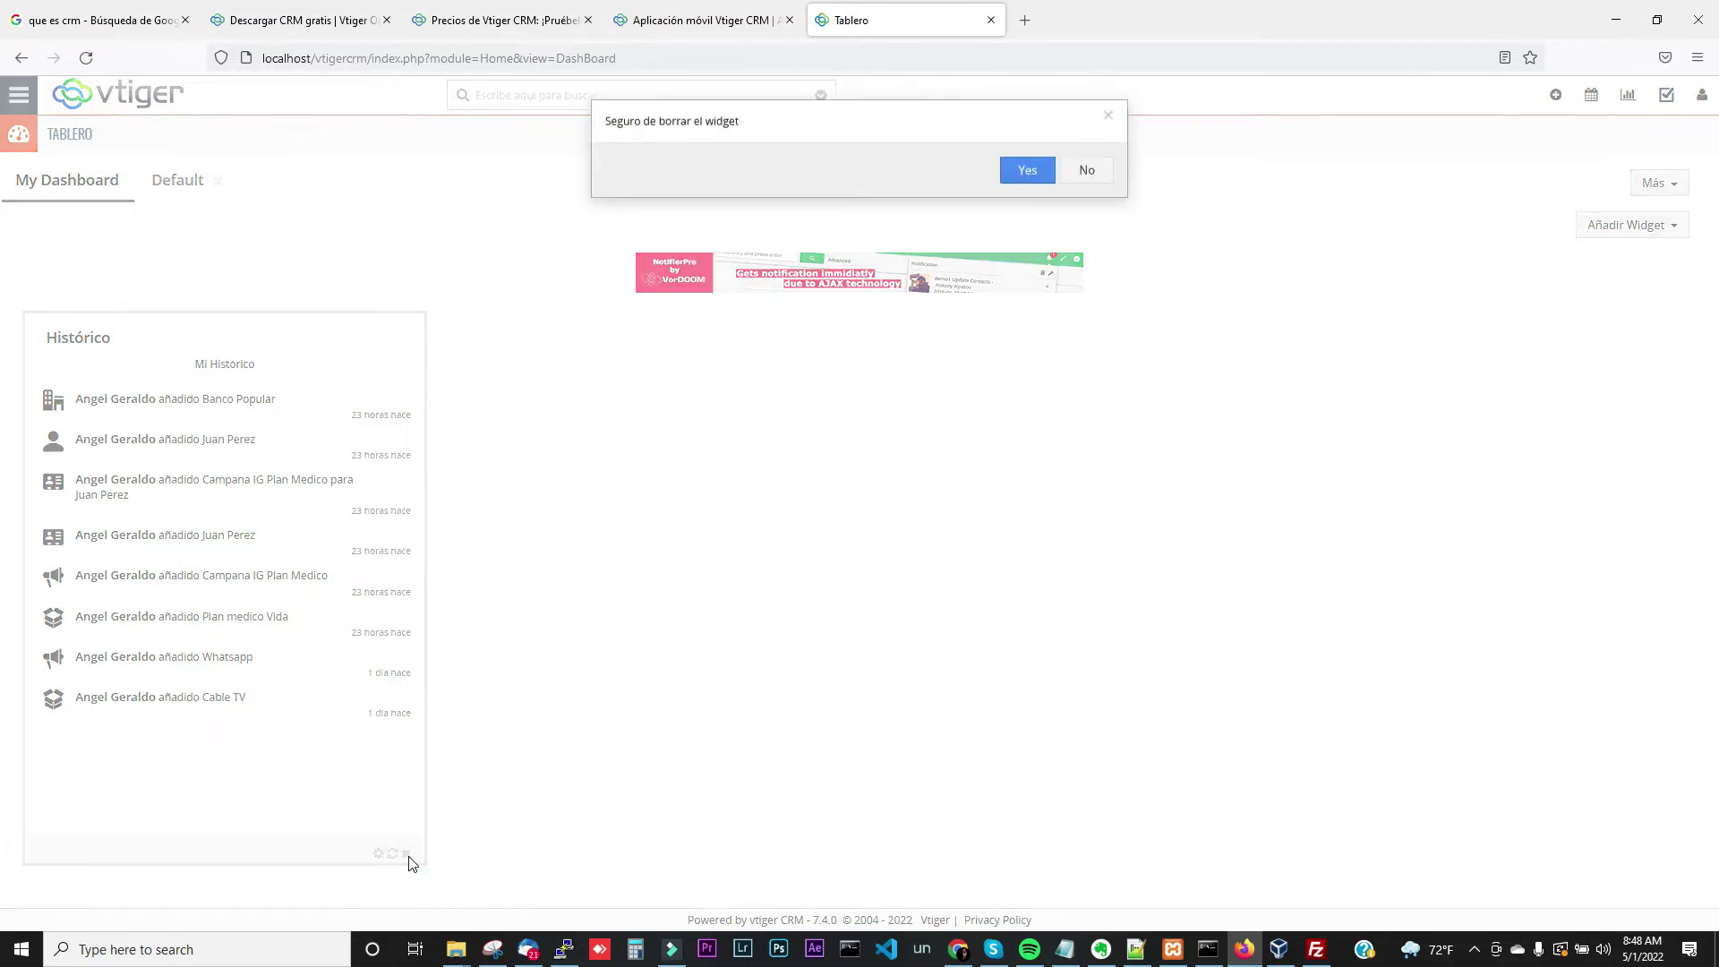
pyautogui.click(1041, 181)
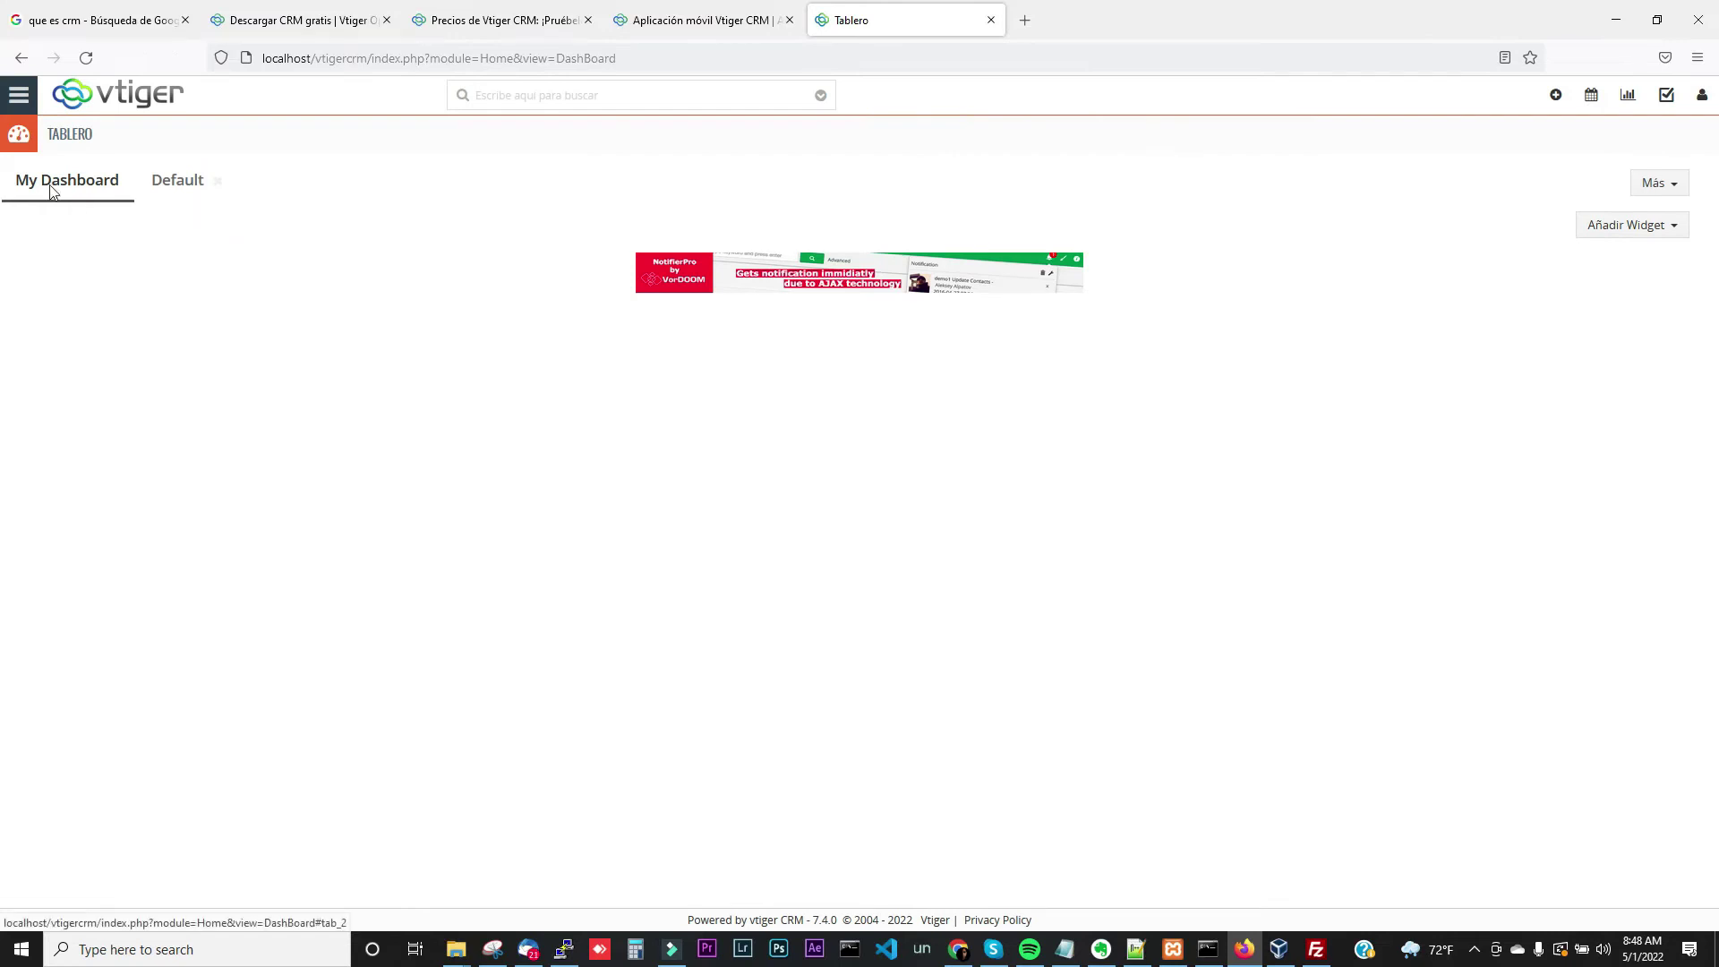
# Go to MARKETING > Campañas to list the Campana IG Plan Medico and Whatsapp campaigns
pyautogui.click(14, 106)
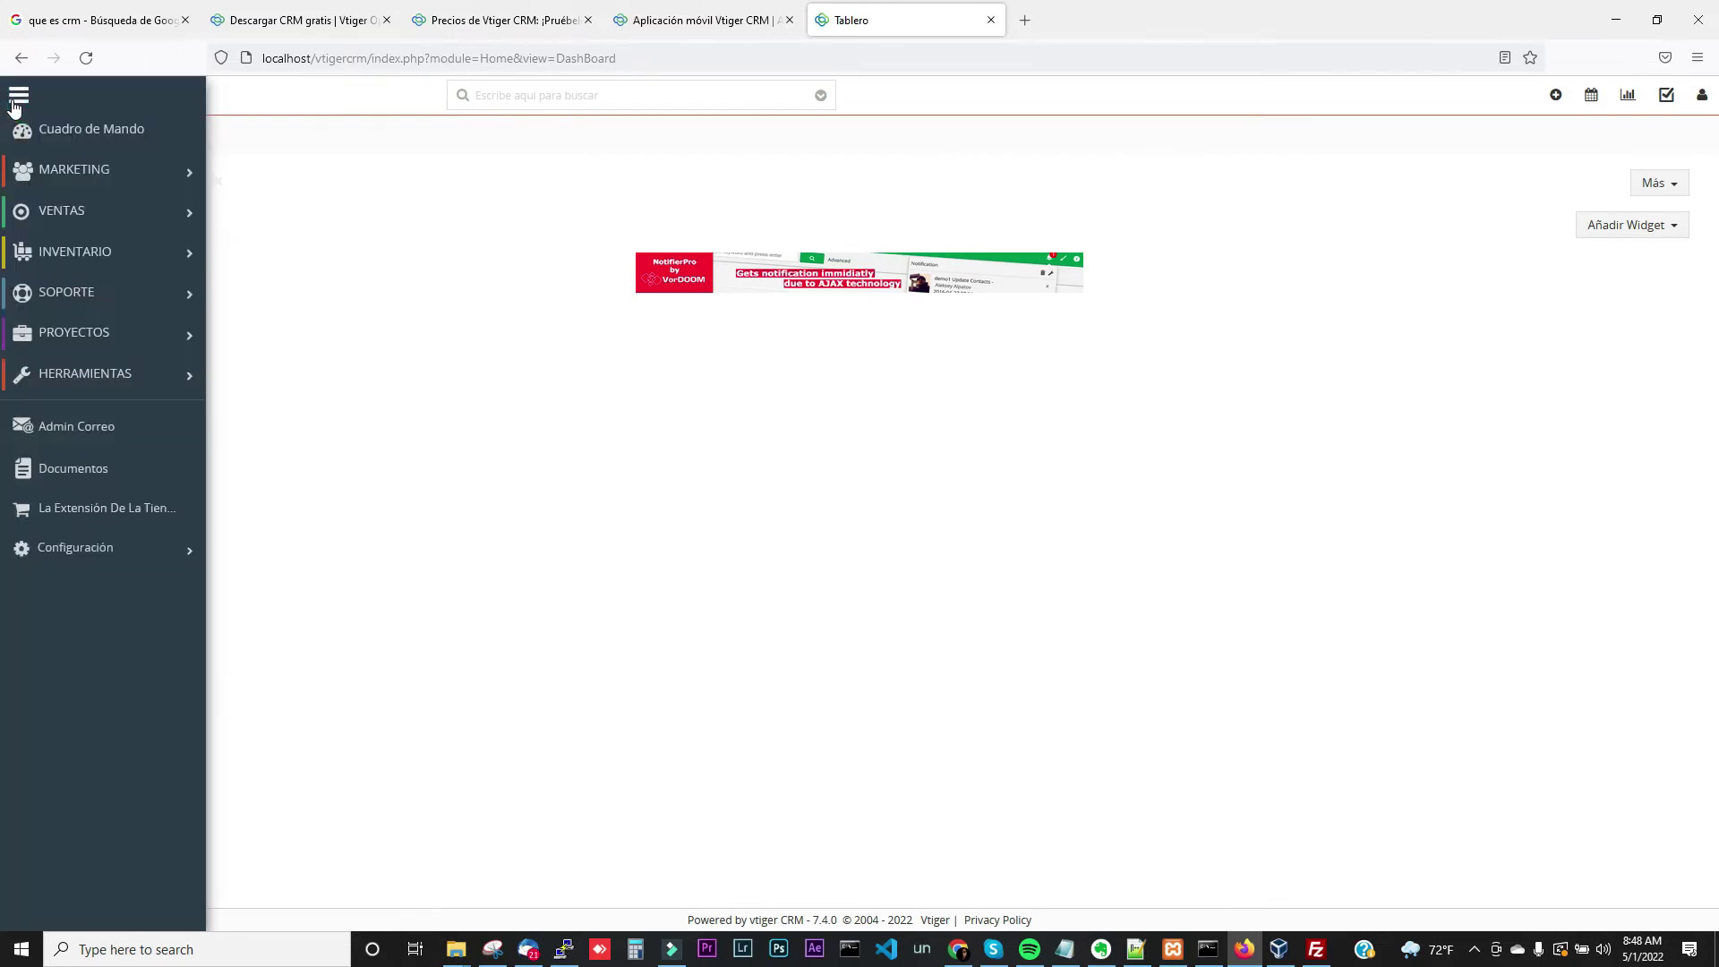
pyautogui.moveTo(54, 181)
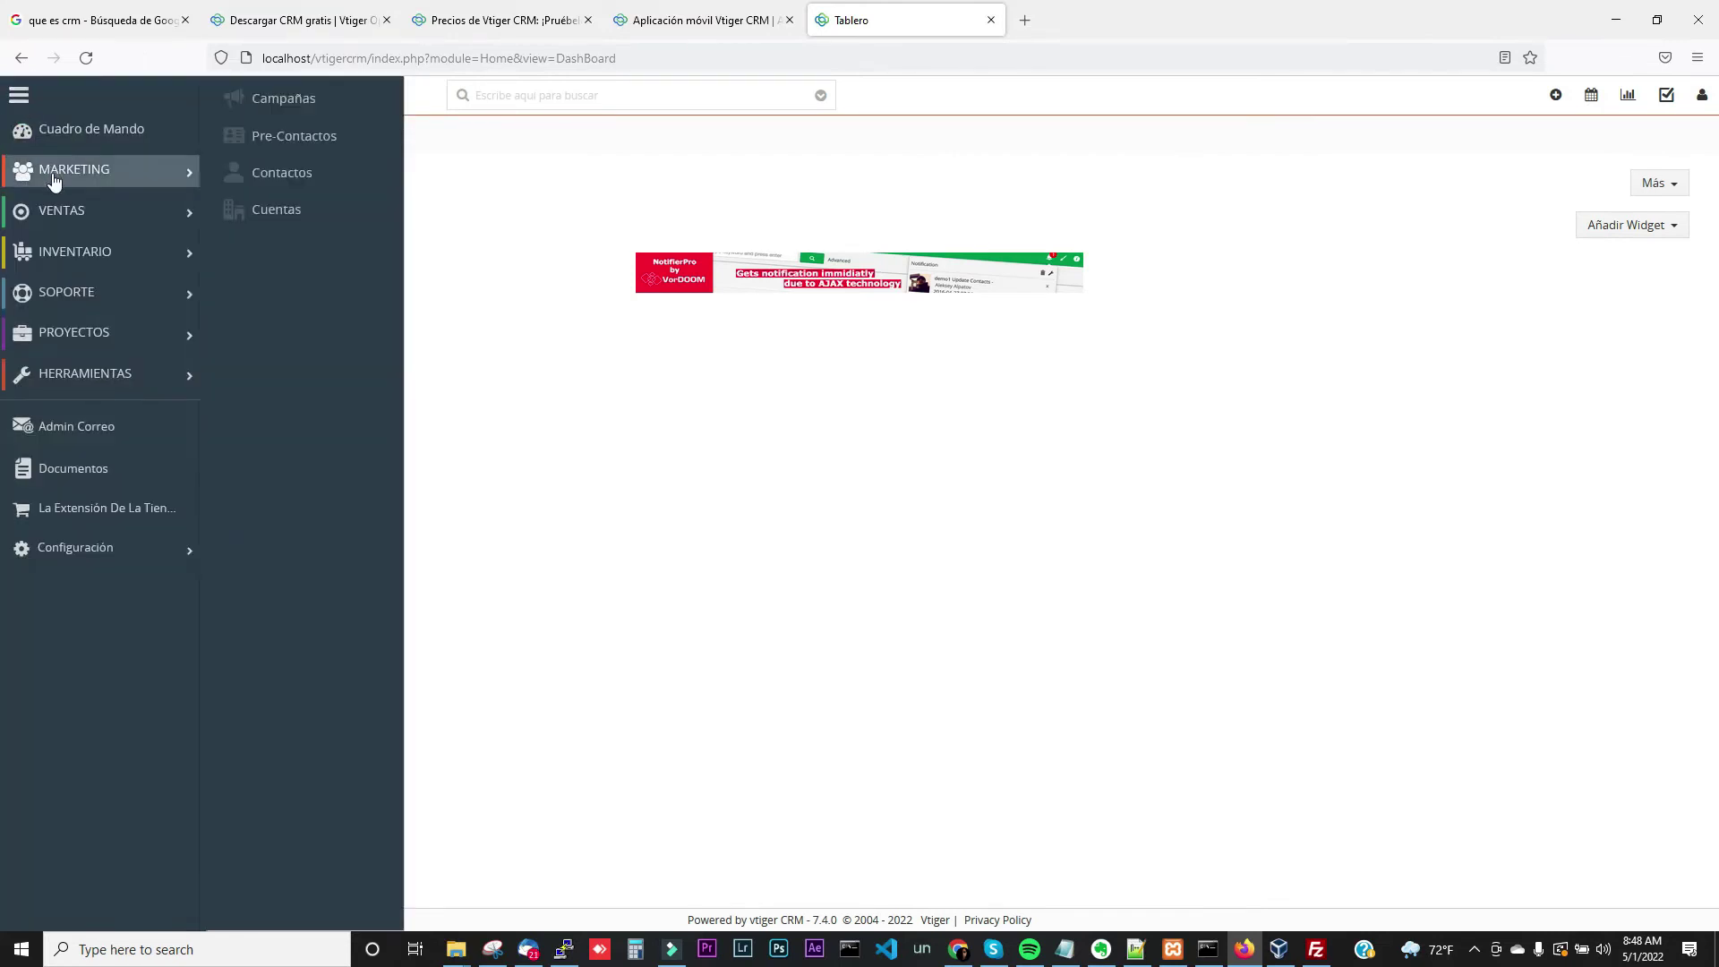
pyautogui.click(296, 107)
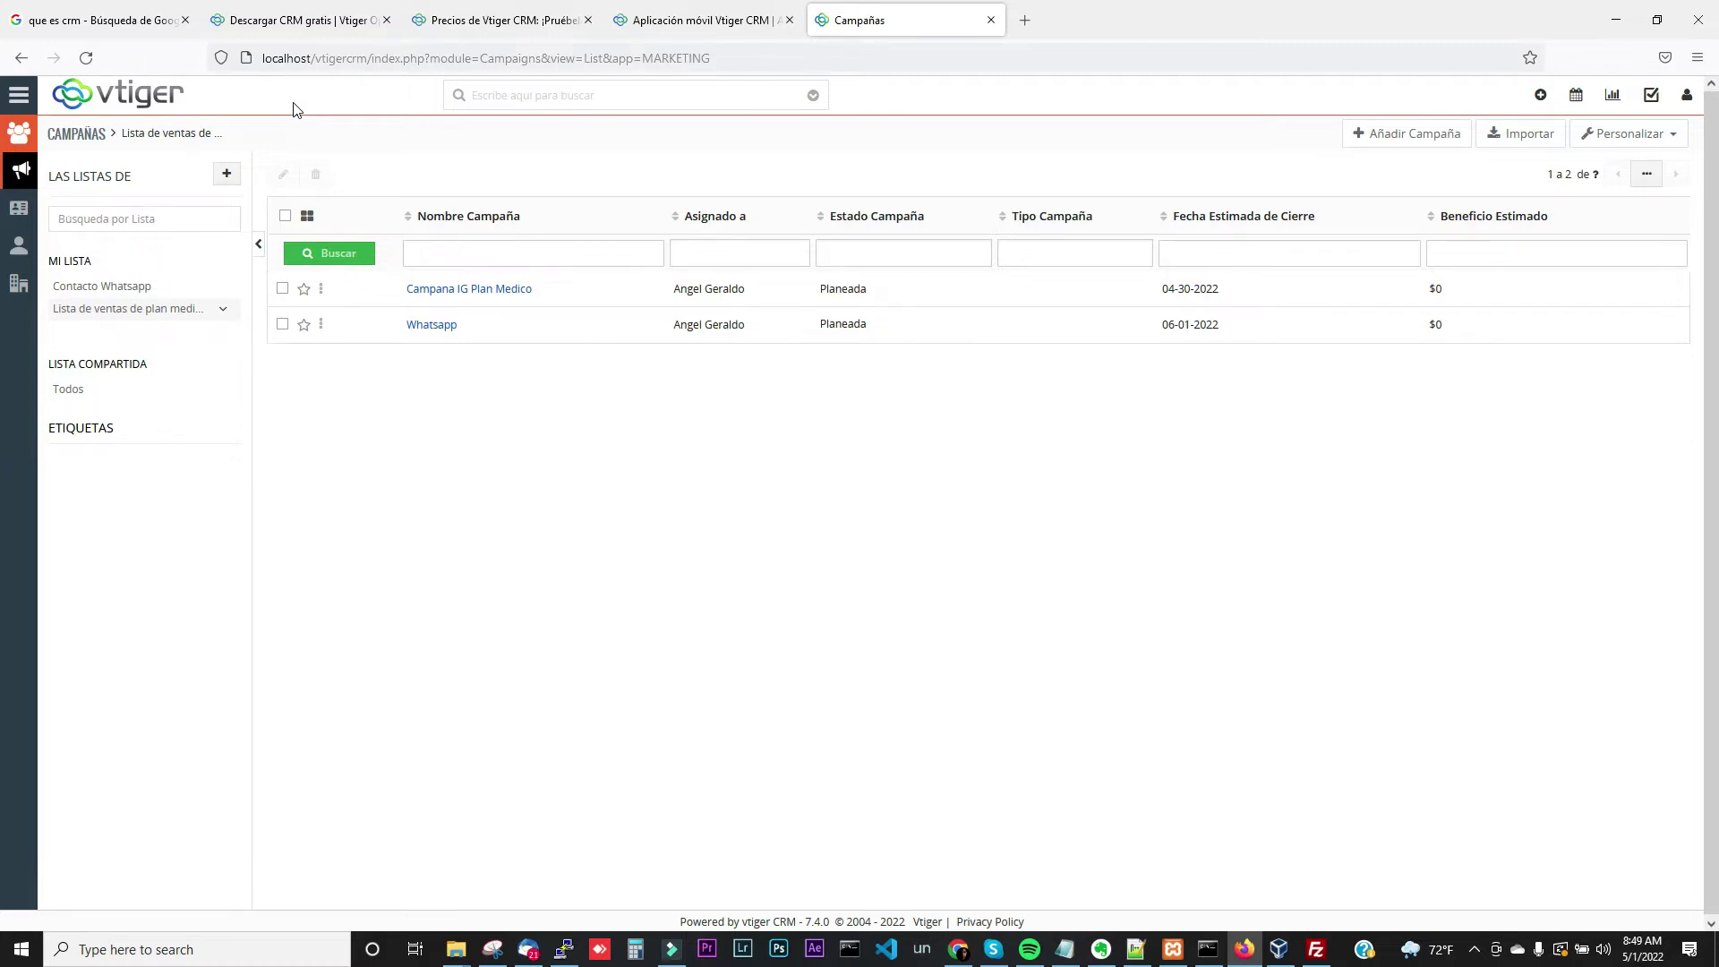
# In a new tab, search Google Images for 'embudo de ventas' and enlarge the first funnel image
pyautogui.click(1015, 25)
pyautogui.write('embudo de')
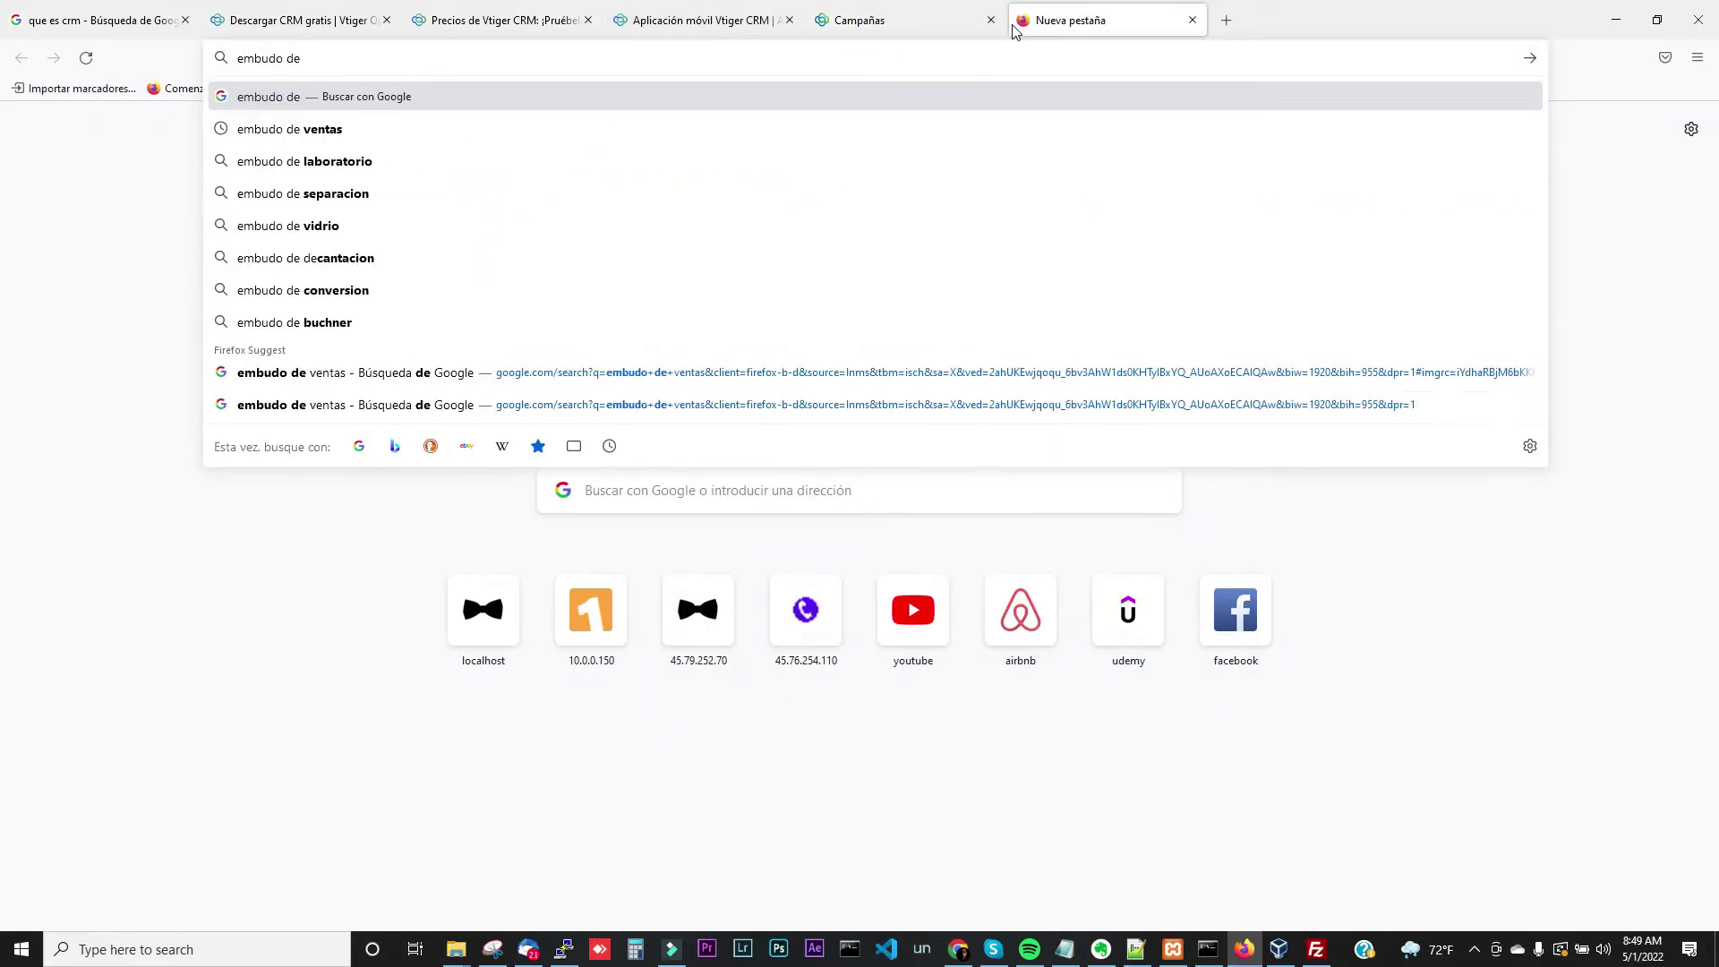
pyautogui.press('Down')
pyautogui.press('Return')
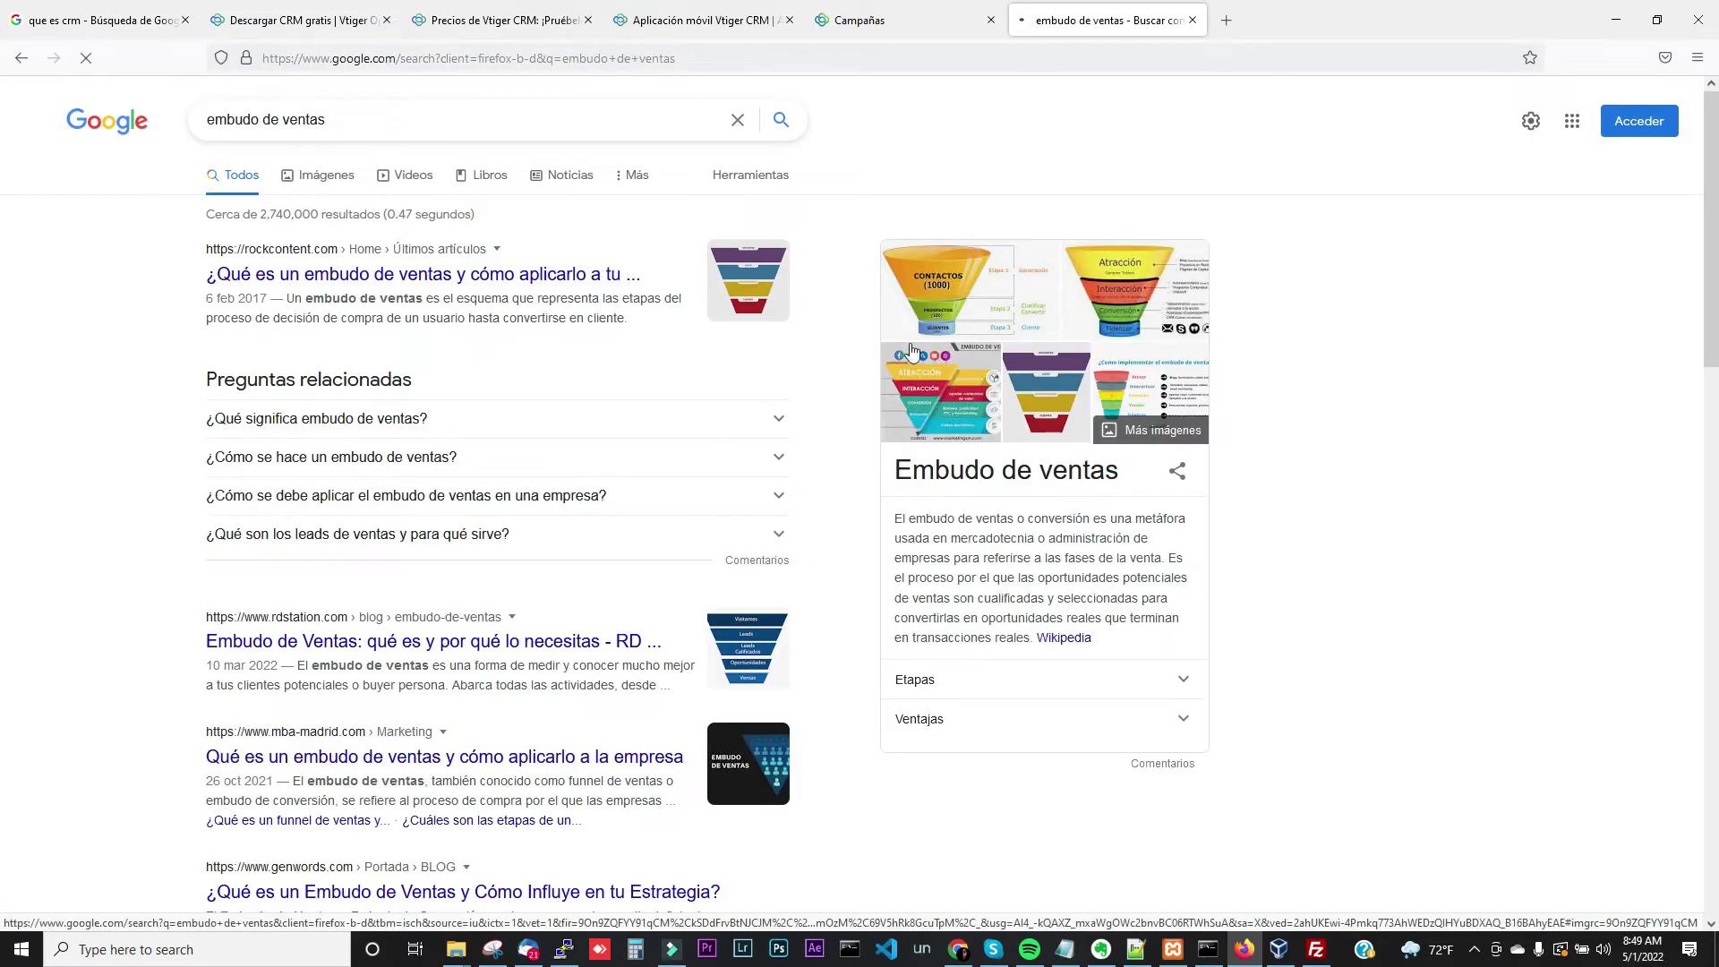
pyautogui.click(343, 185)
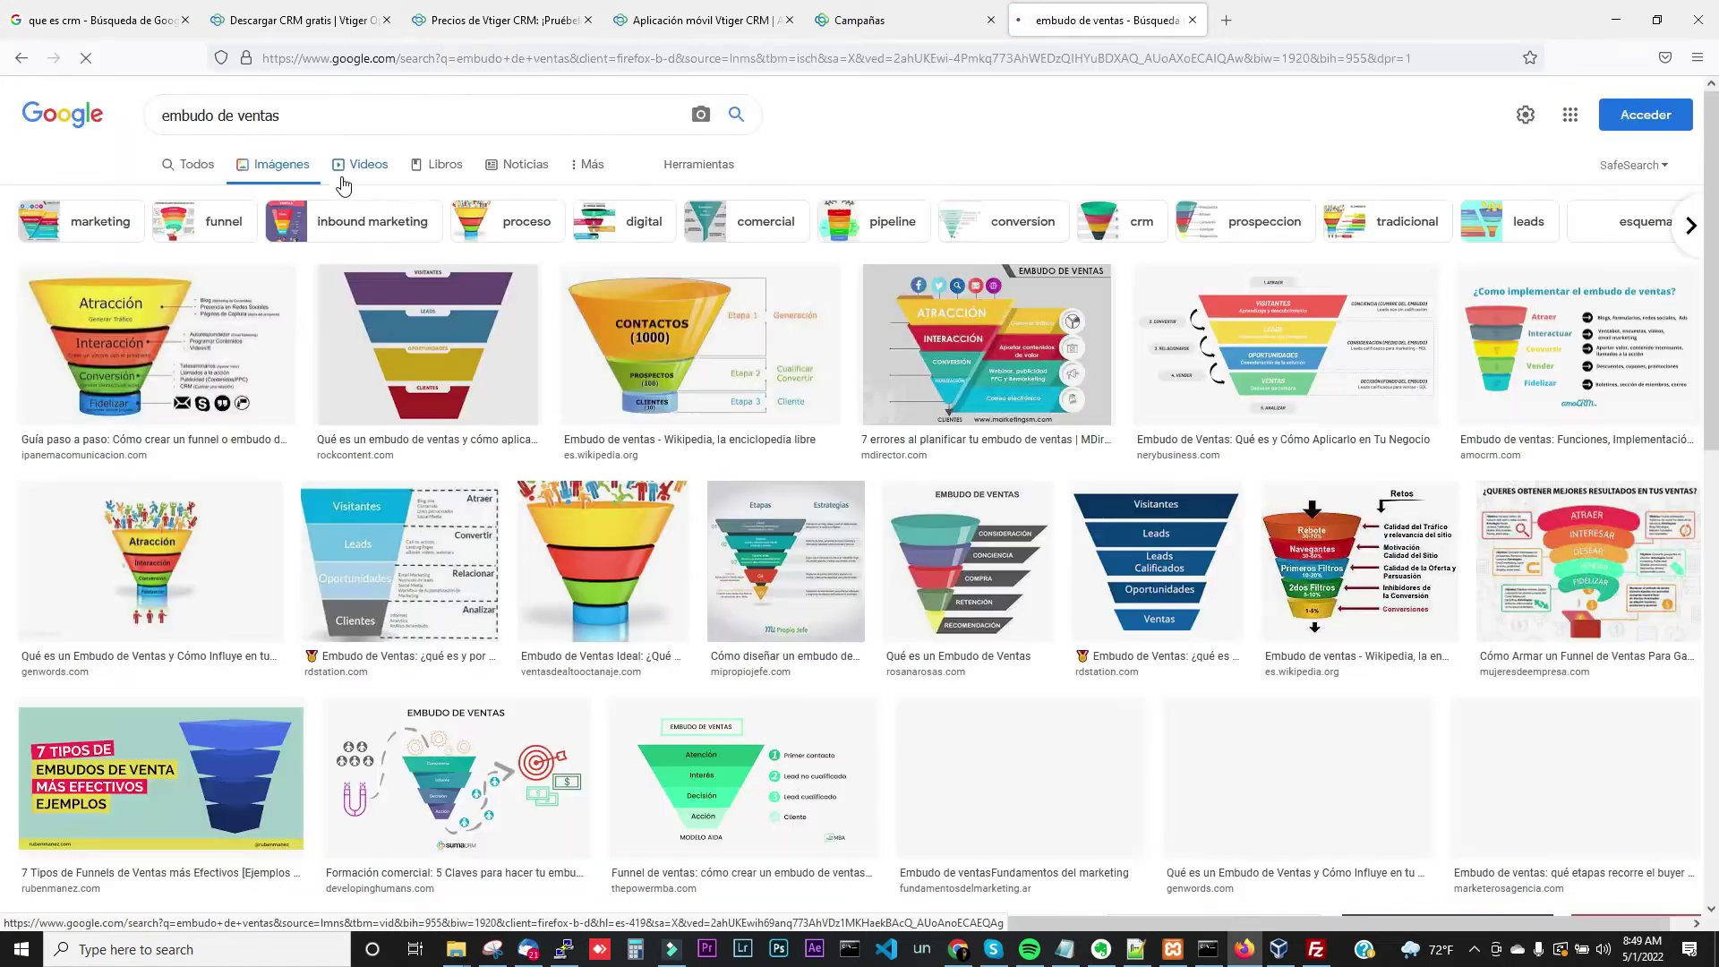
pyautogui.click(123, 324)
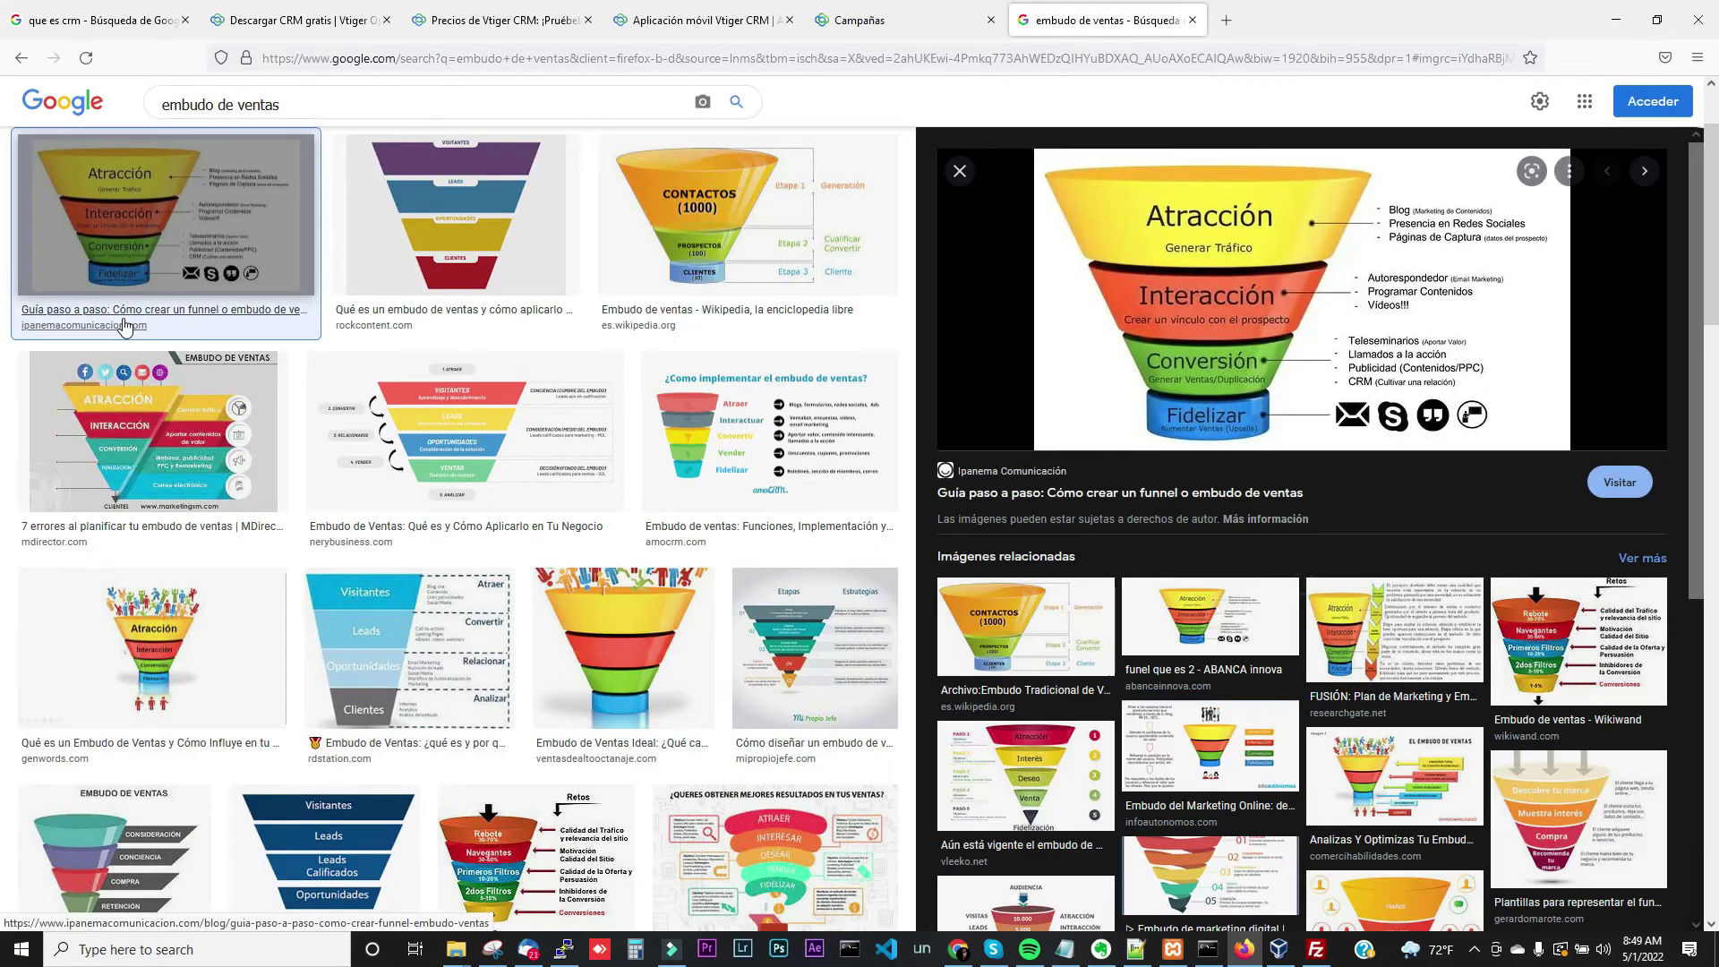
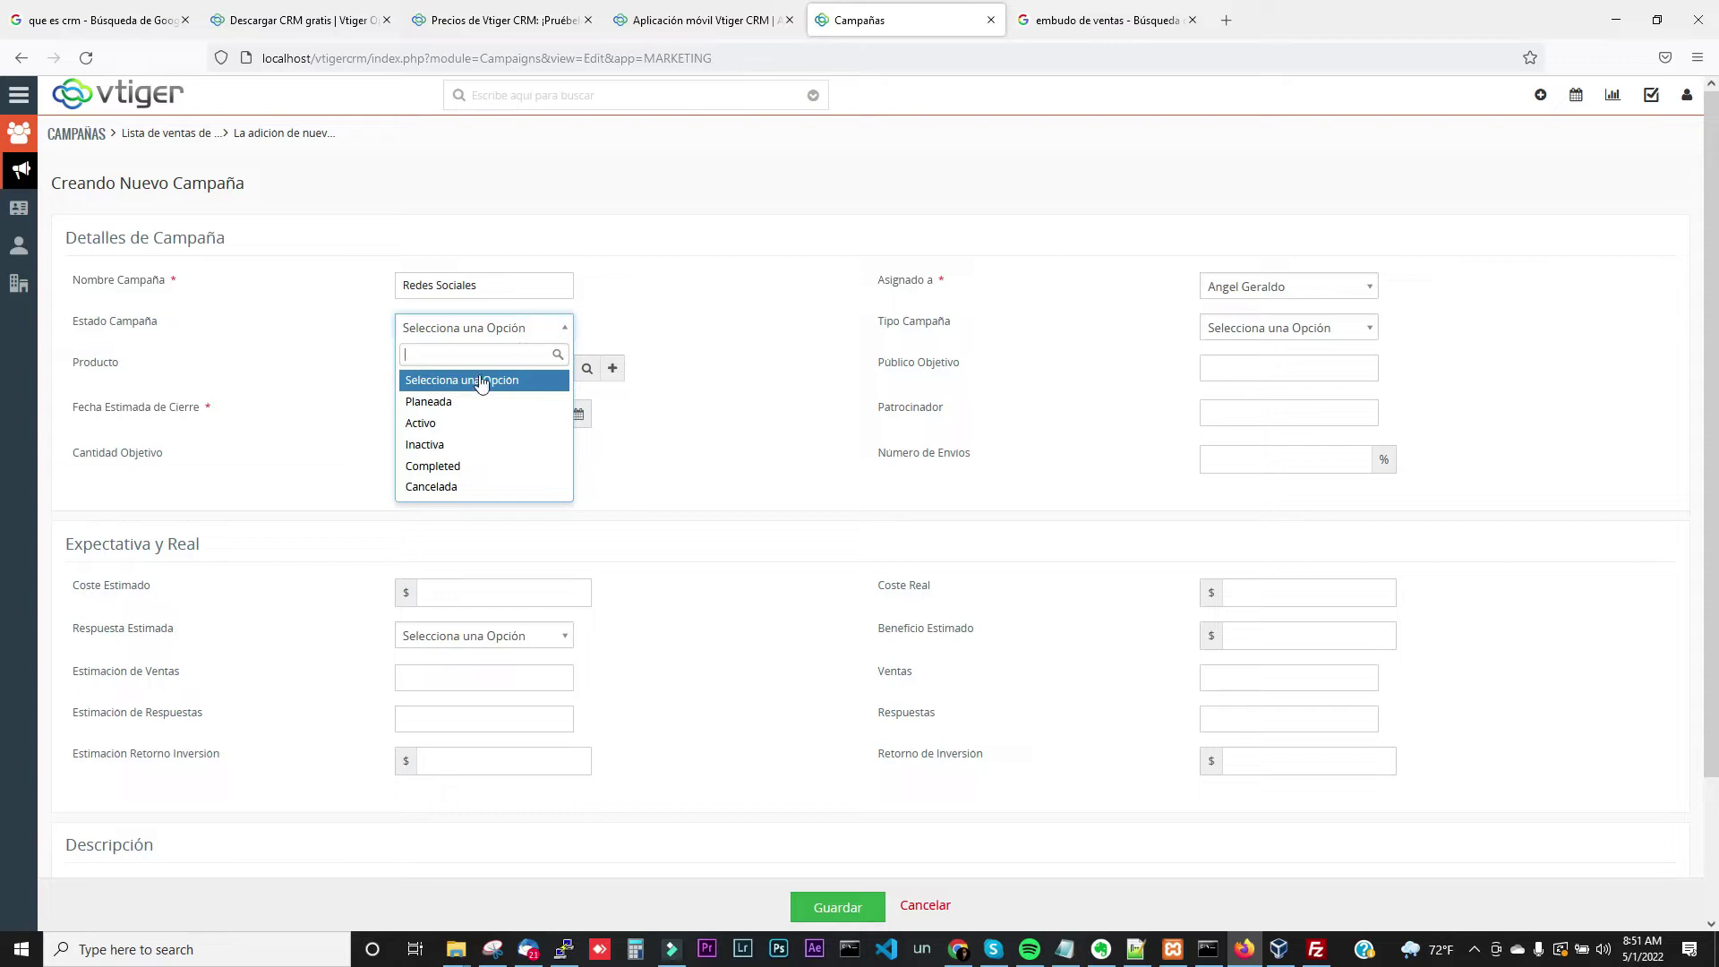
# Set the campaign status to Planeada and review the existing products list without picking one
pyautogui.click(452, 401)
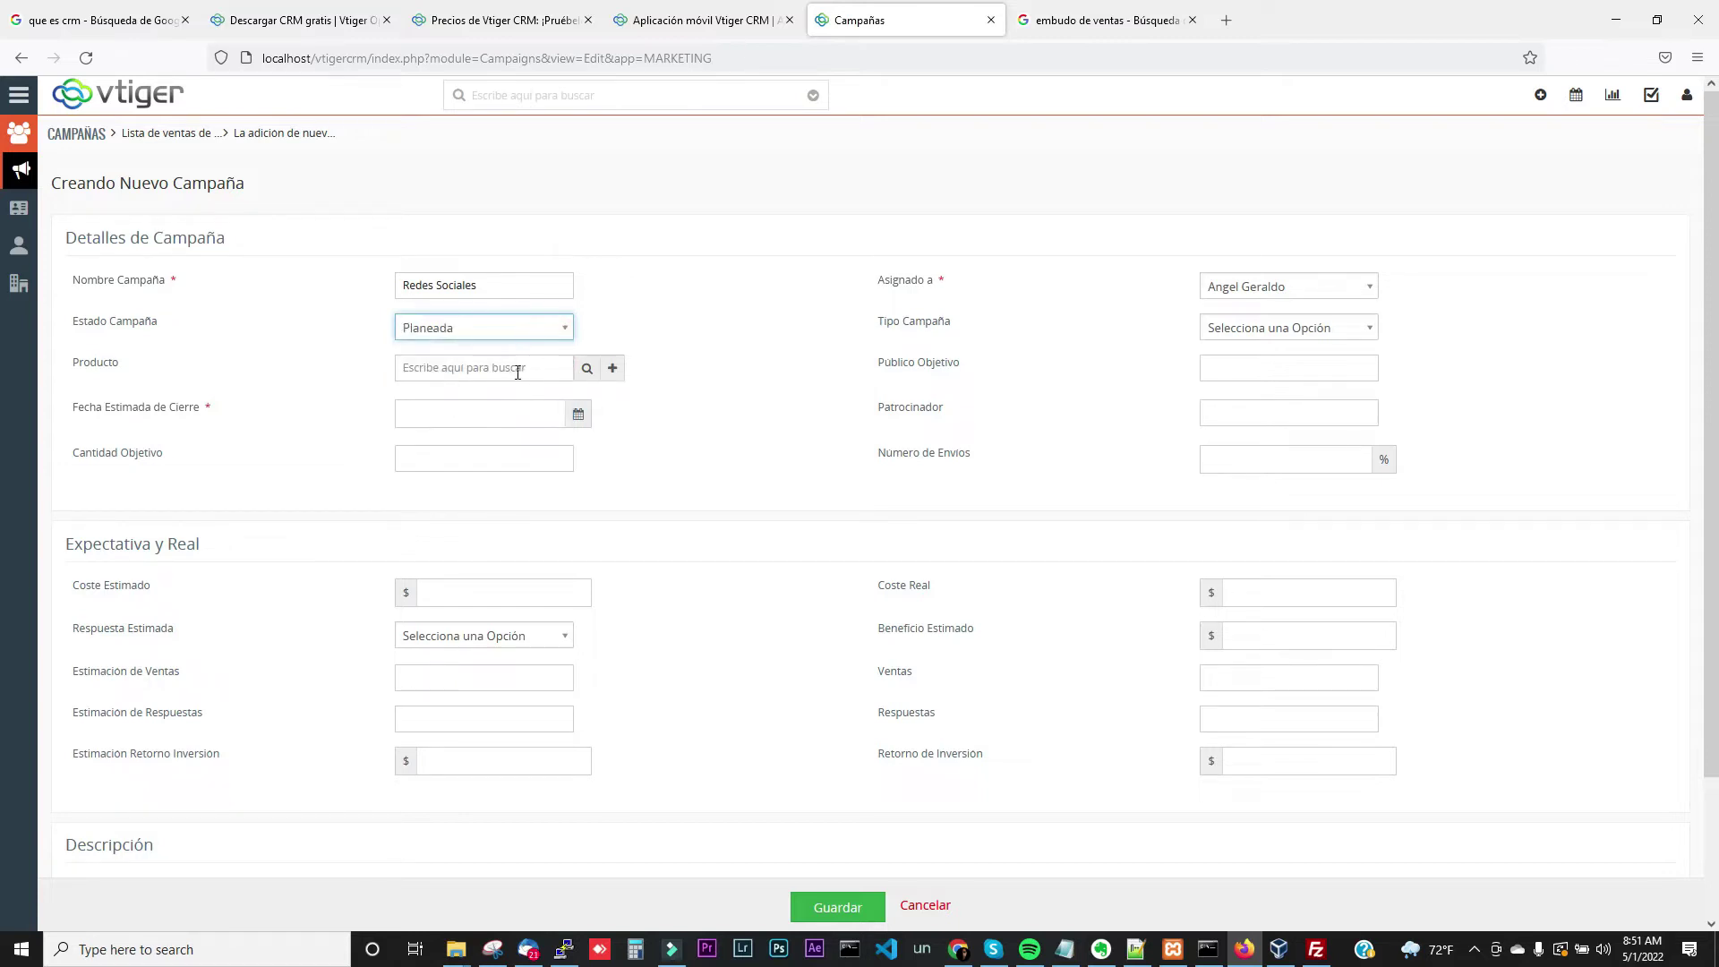
pyautogui.click(587, 369)
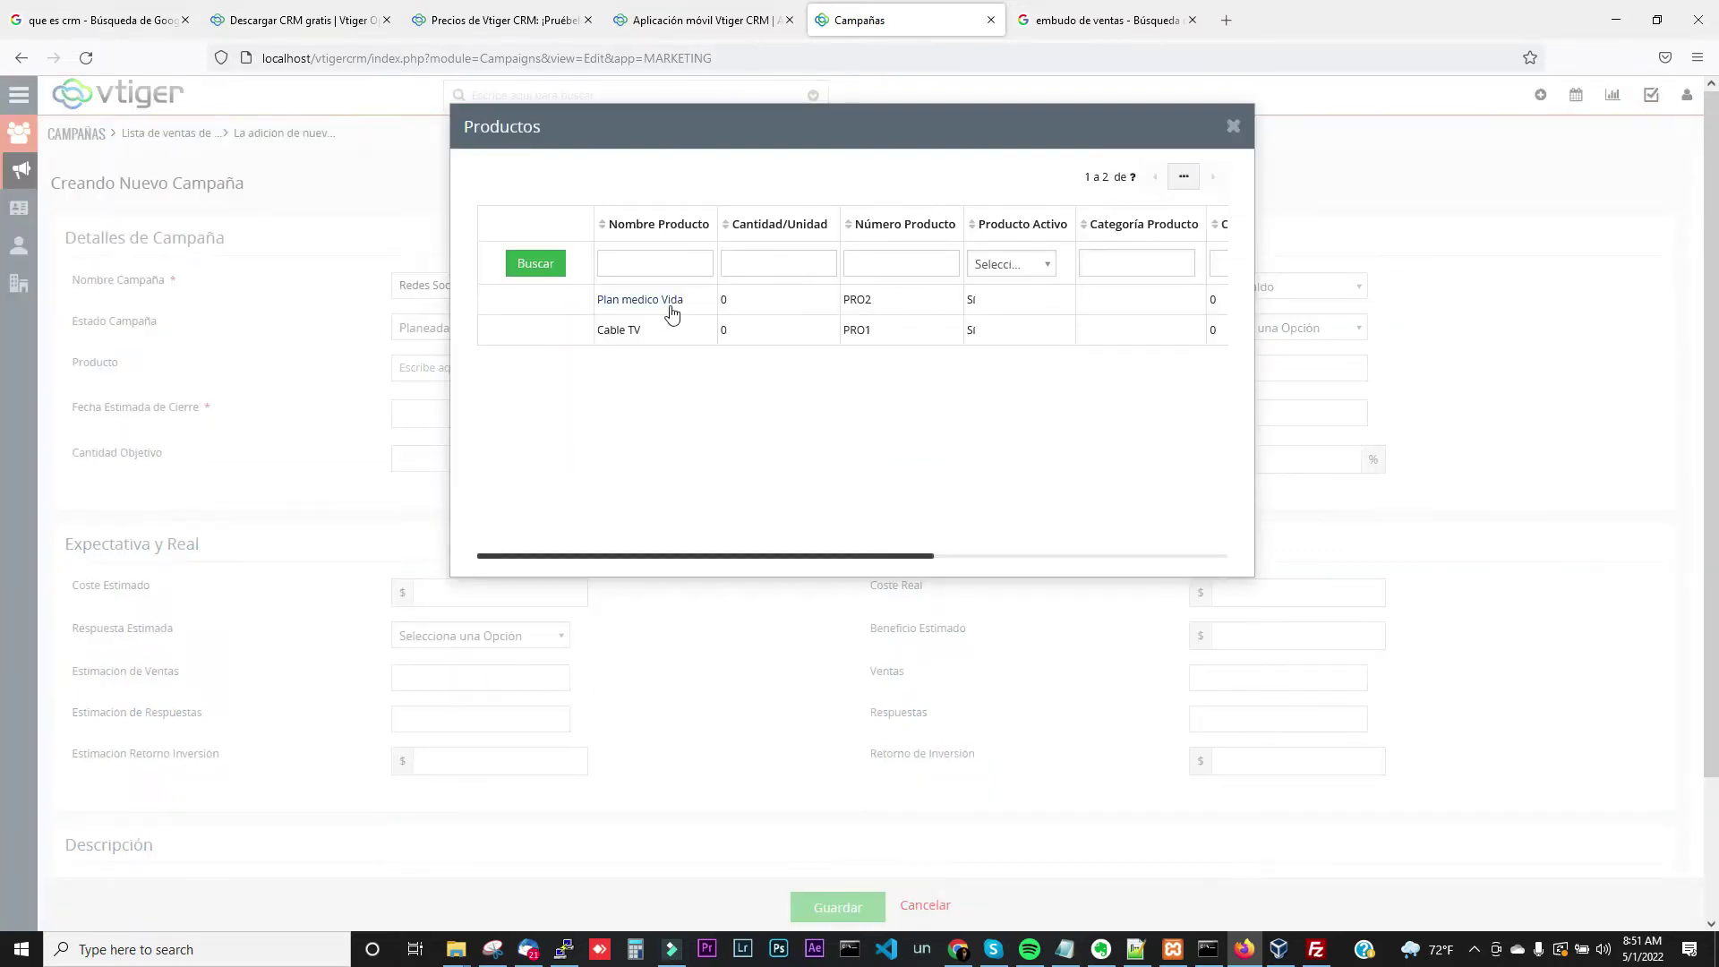
pyautogui.click(1235, 128)
# Quick-create product 'Plan para bajar de peso' at 2000 as the campaign's product
pyautogui.click(614, 371)
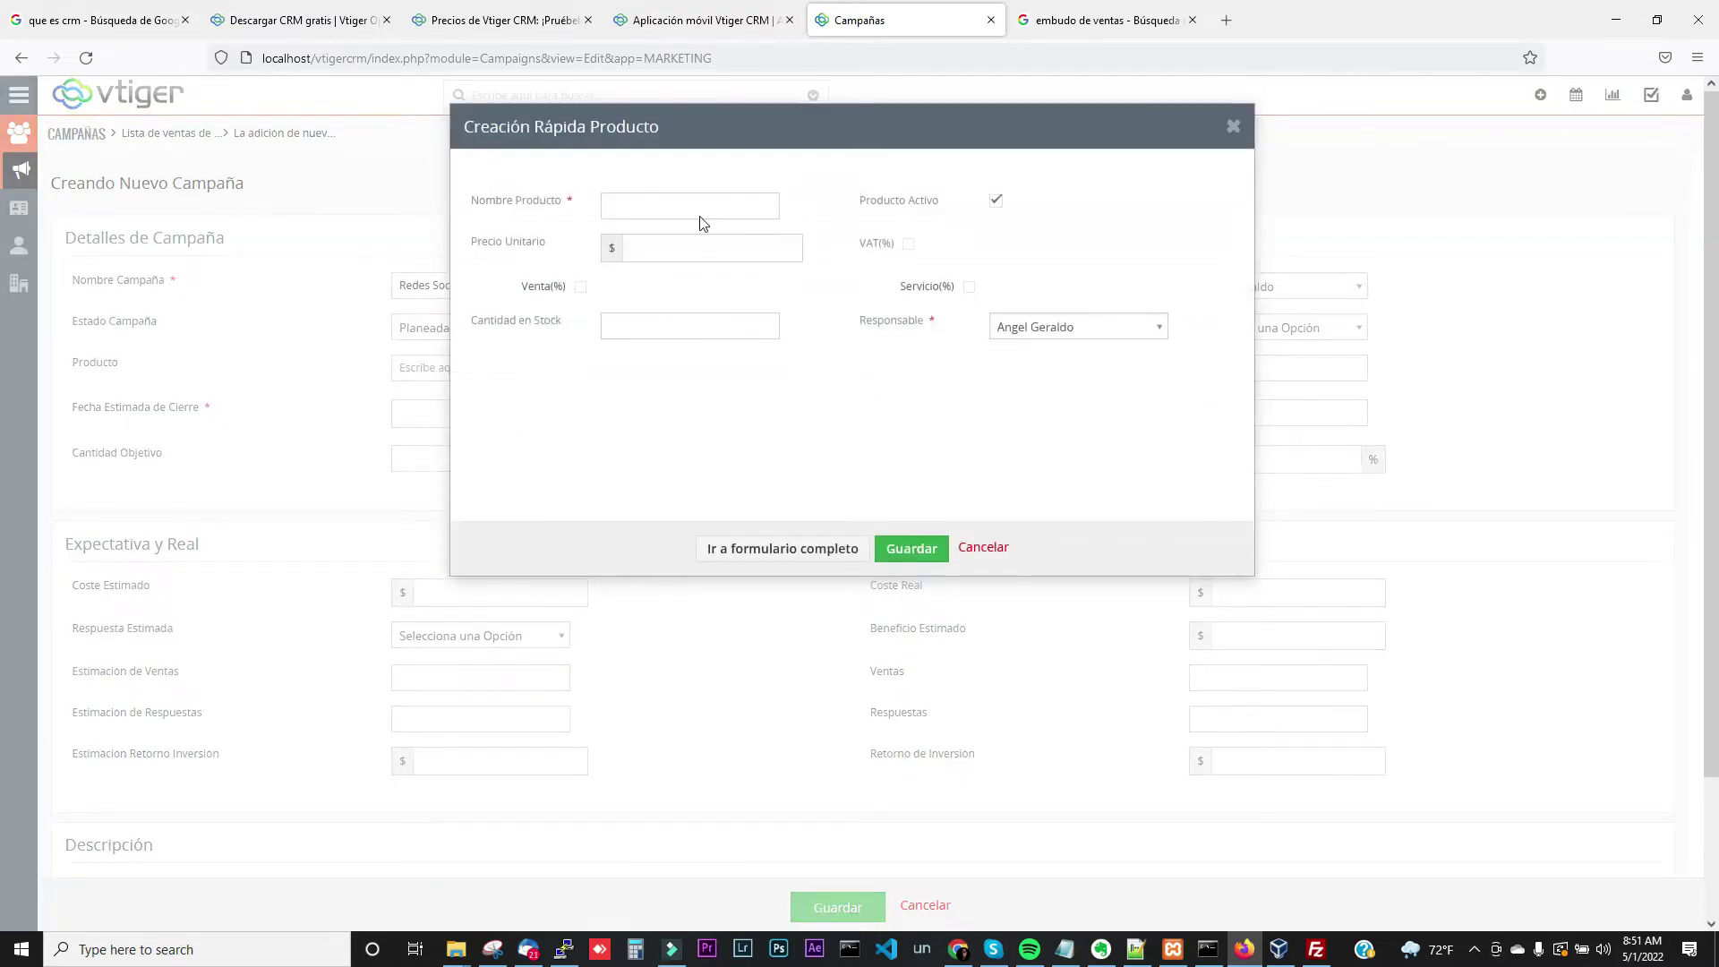
pyautogui.click(691, 203)
pyautogui.write('Plan para bajar de peso')
pyautogui.click(711, 257)
pyautogui.click(919, 564)
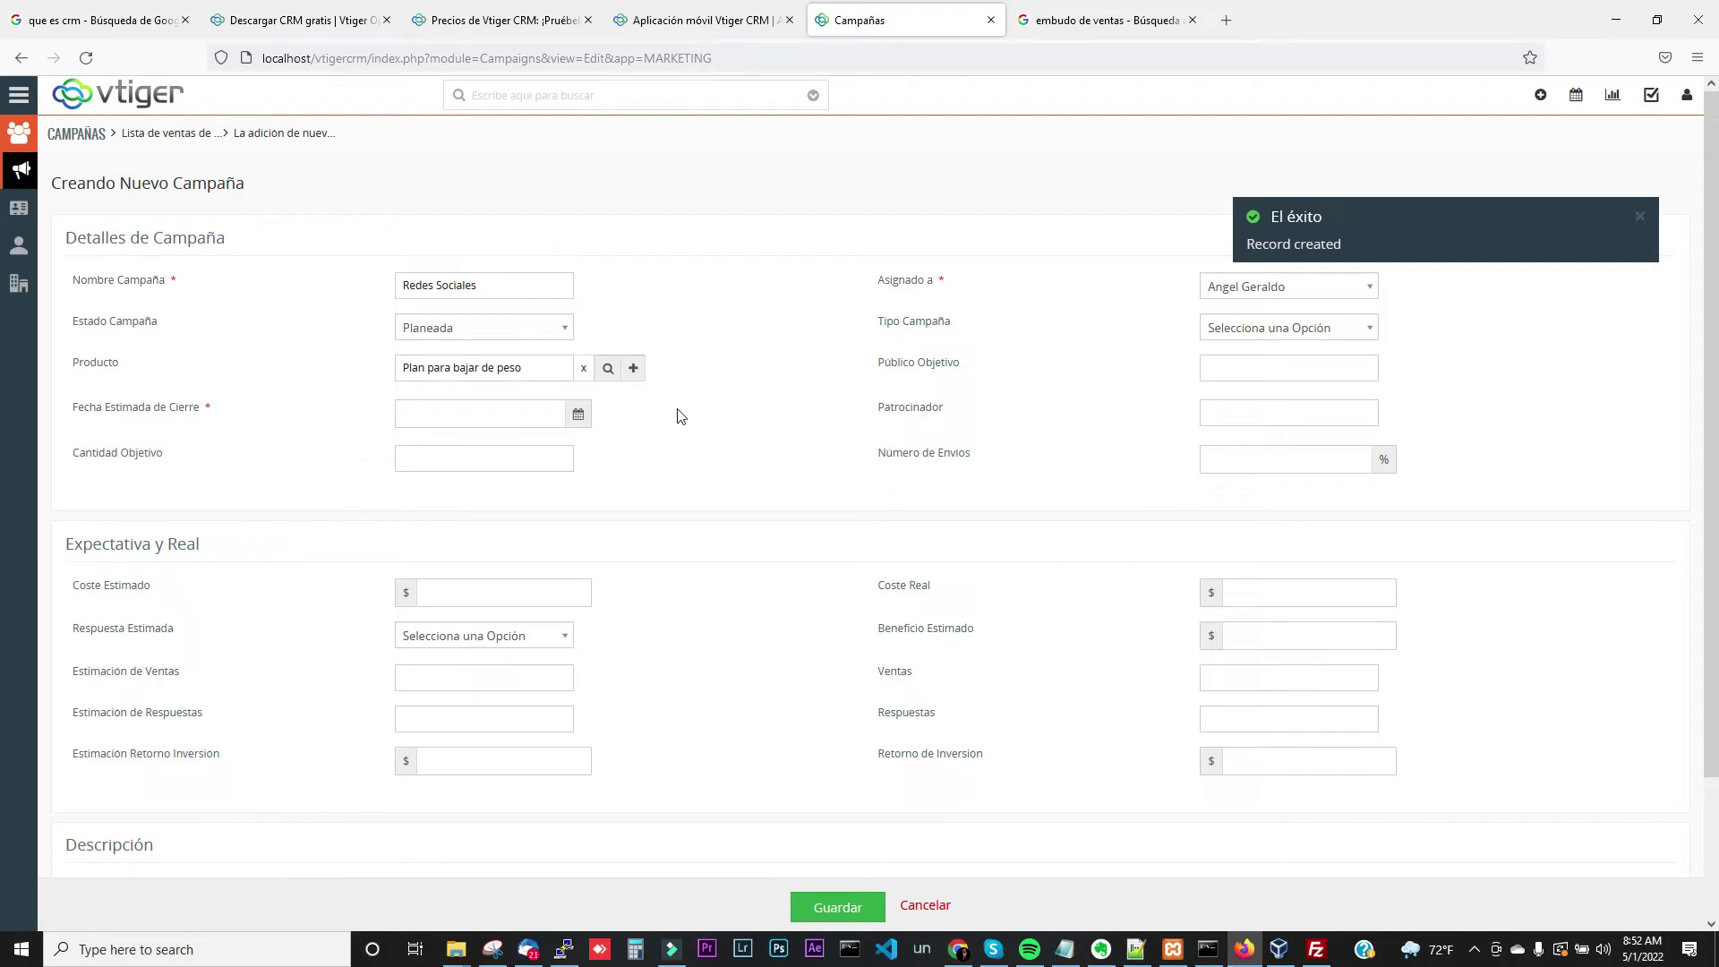
# Set the campaign's expected closing date to 06-30-2022
pyautogui.click(584, 418)
pyautogui.click(581, 447)
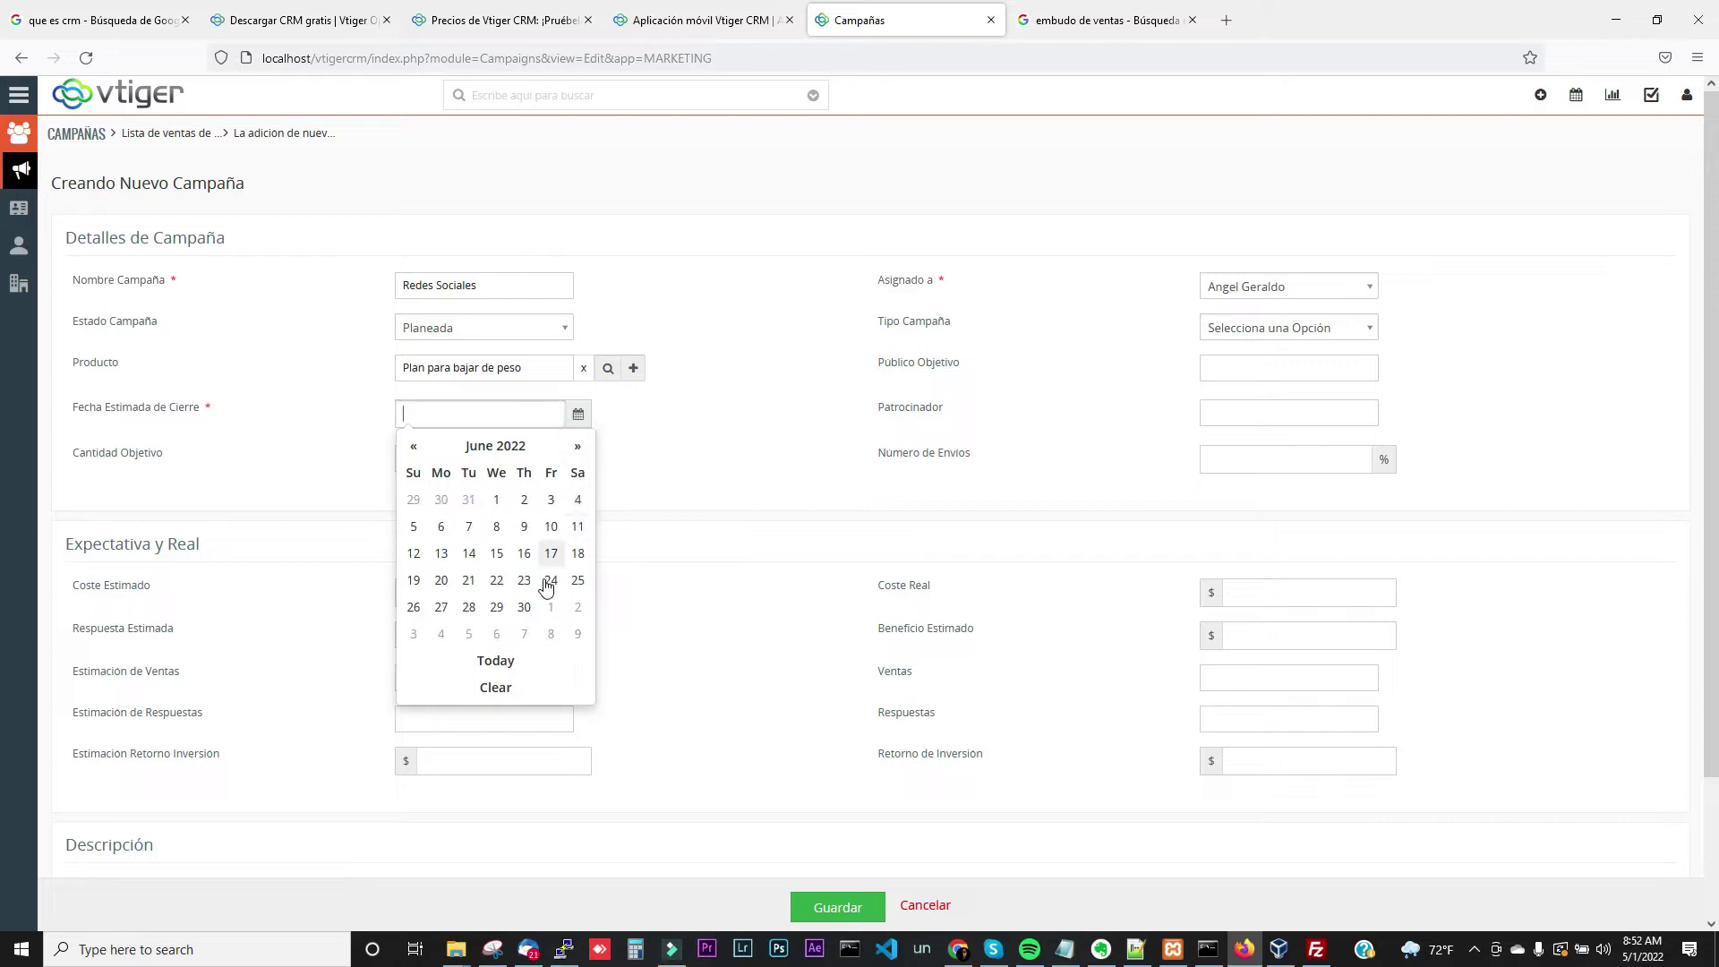
pyautogui.click(522, 609)
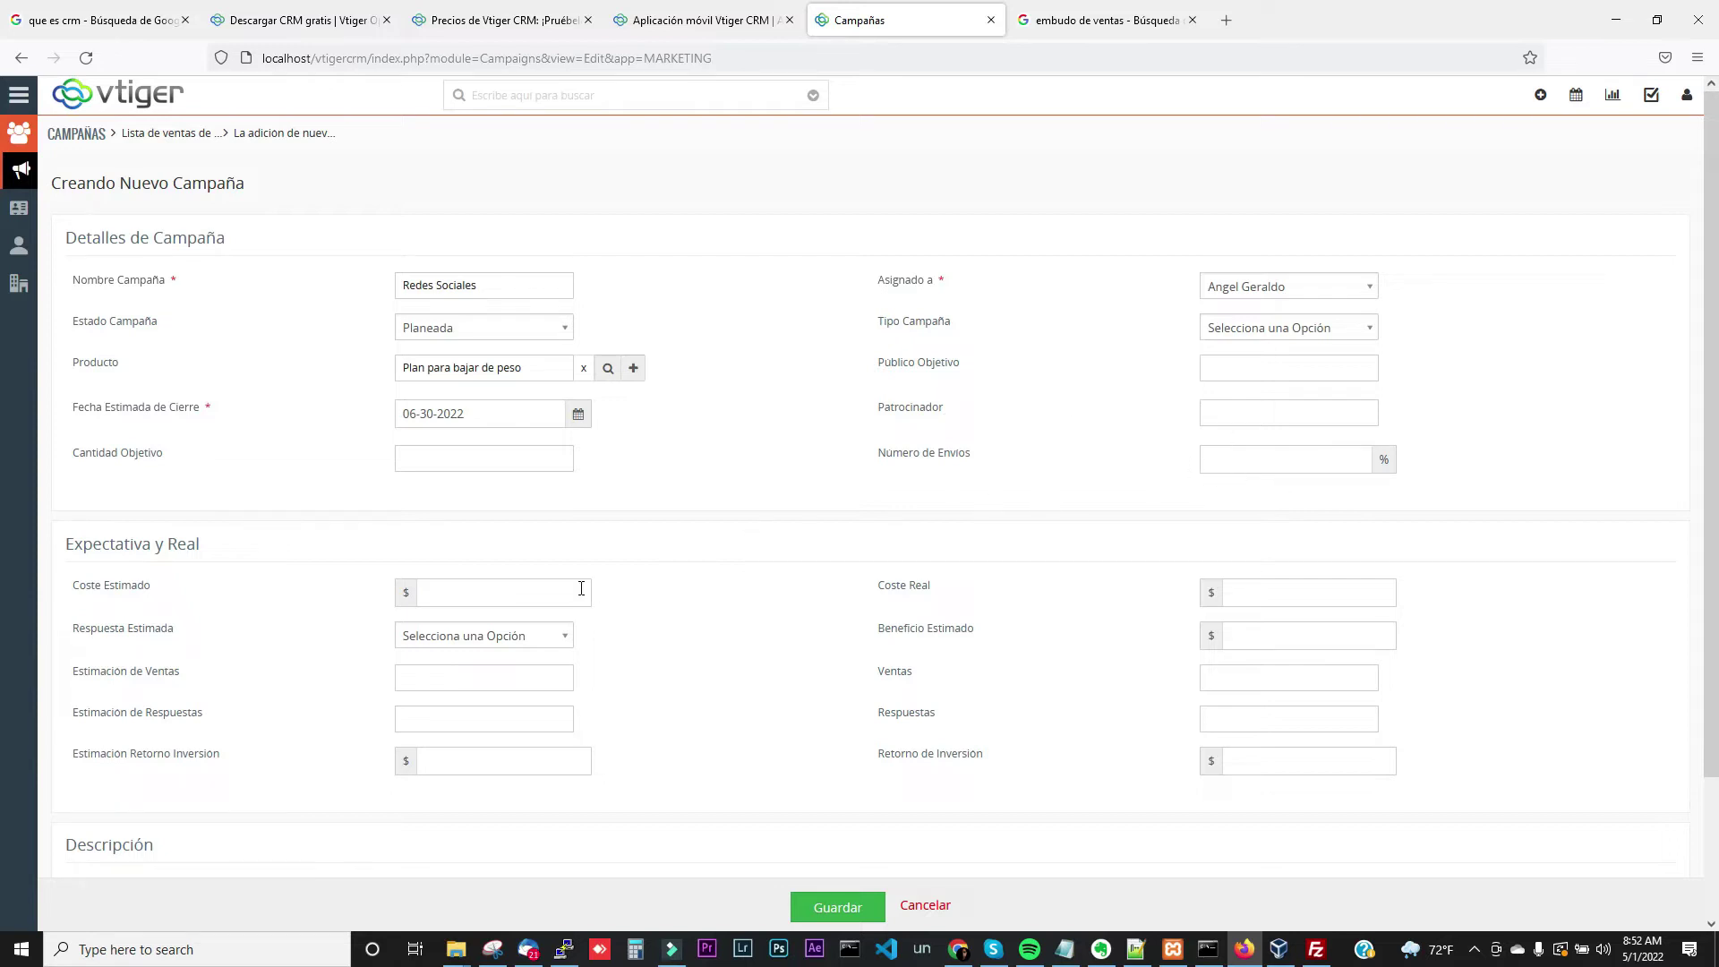
# Enter estimated cost 5000 and sales estimate 200
pyautogui.click(466, 599)
pyautogui.write('20')
pyautogui.press('BackSpace')
pyautogui.press('BackSpace')
pyautogui.write('5')
pyautogui.scroll(-2, 710, 696)
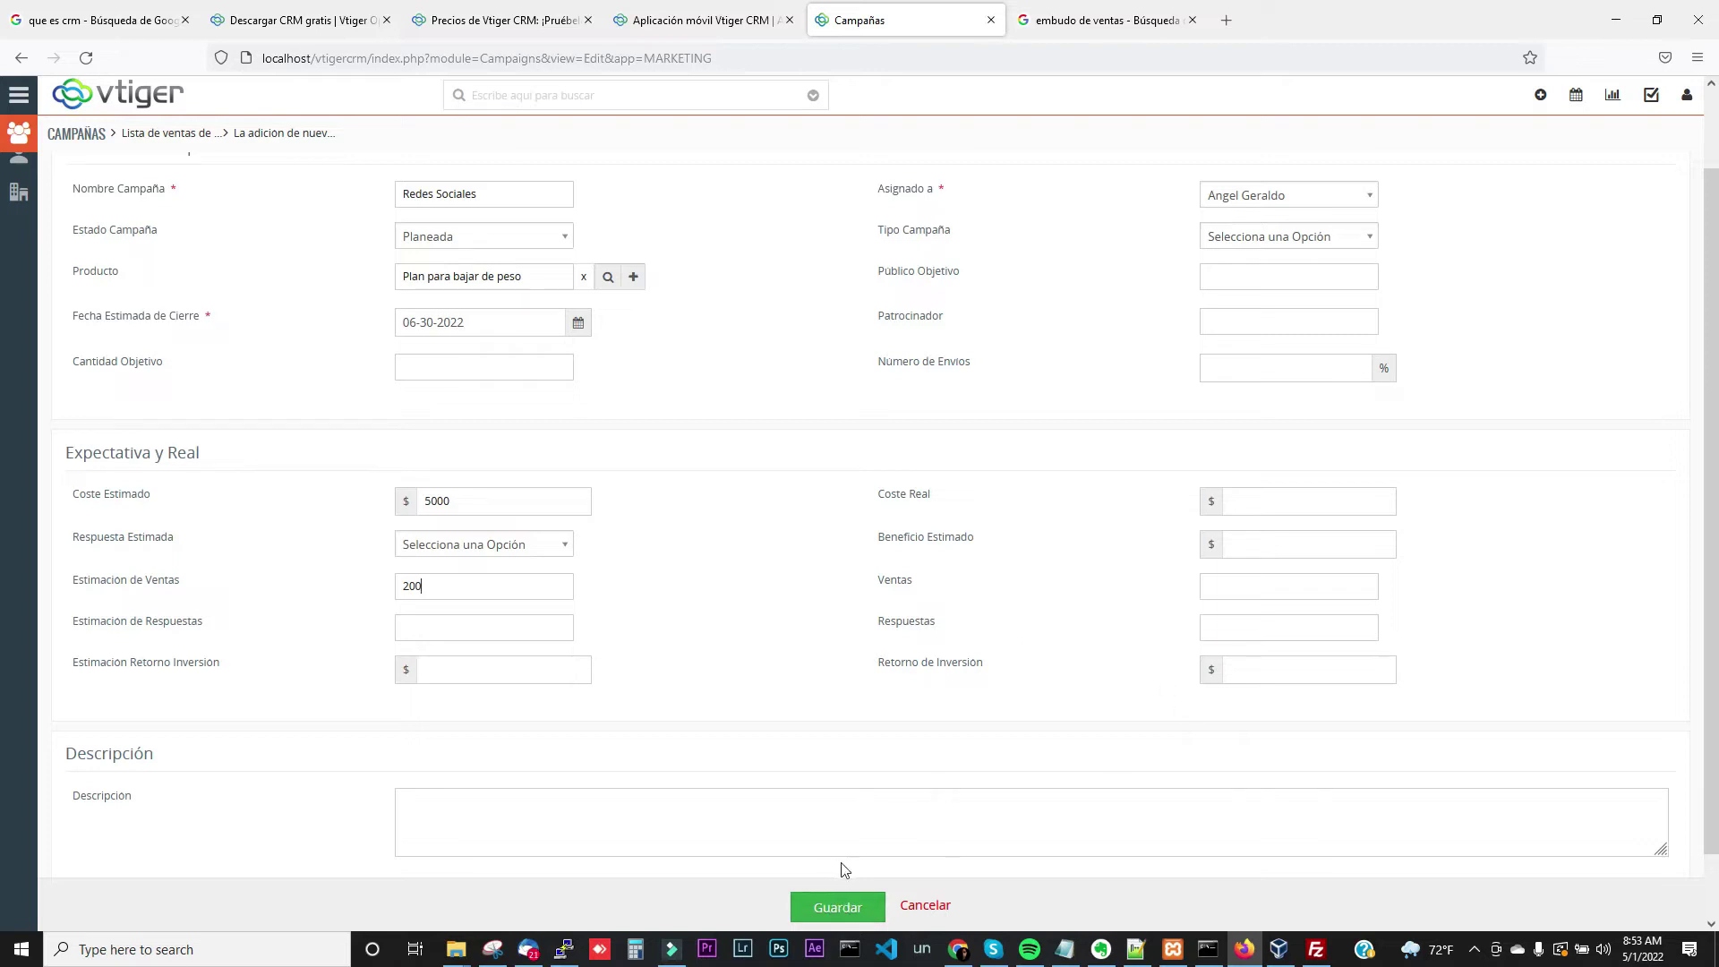
# Save campaign Redes Sociales as CAM3, then view its updates and empty Contactos list
pyautogui.click(832, 909)
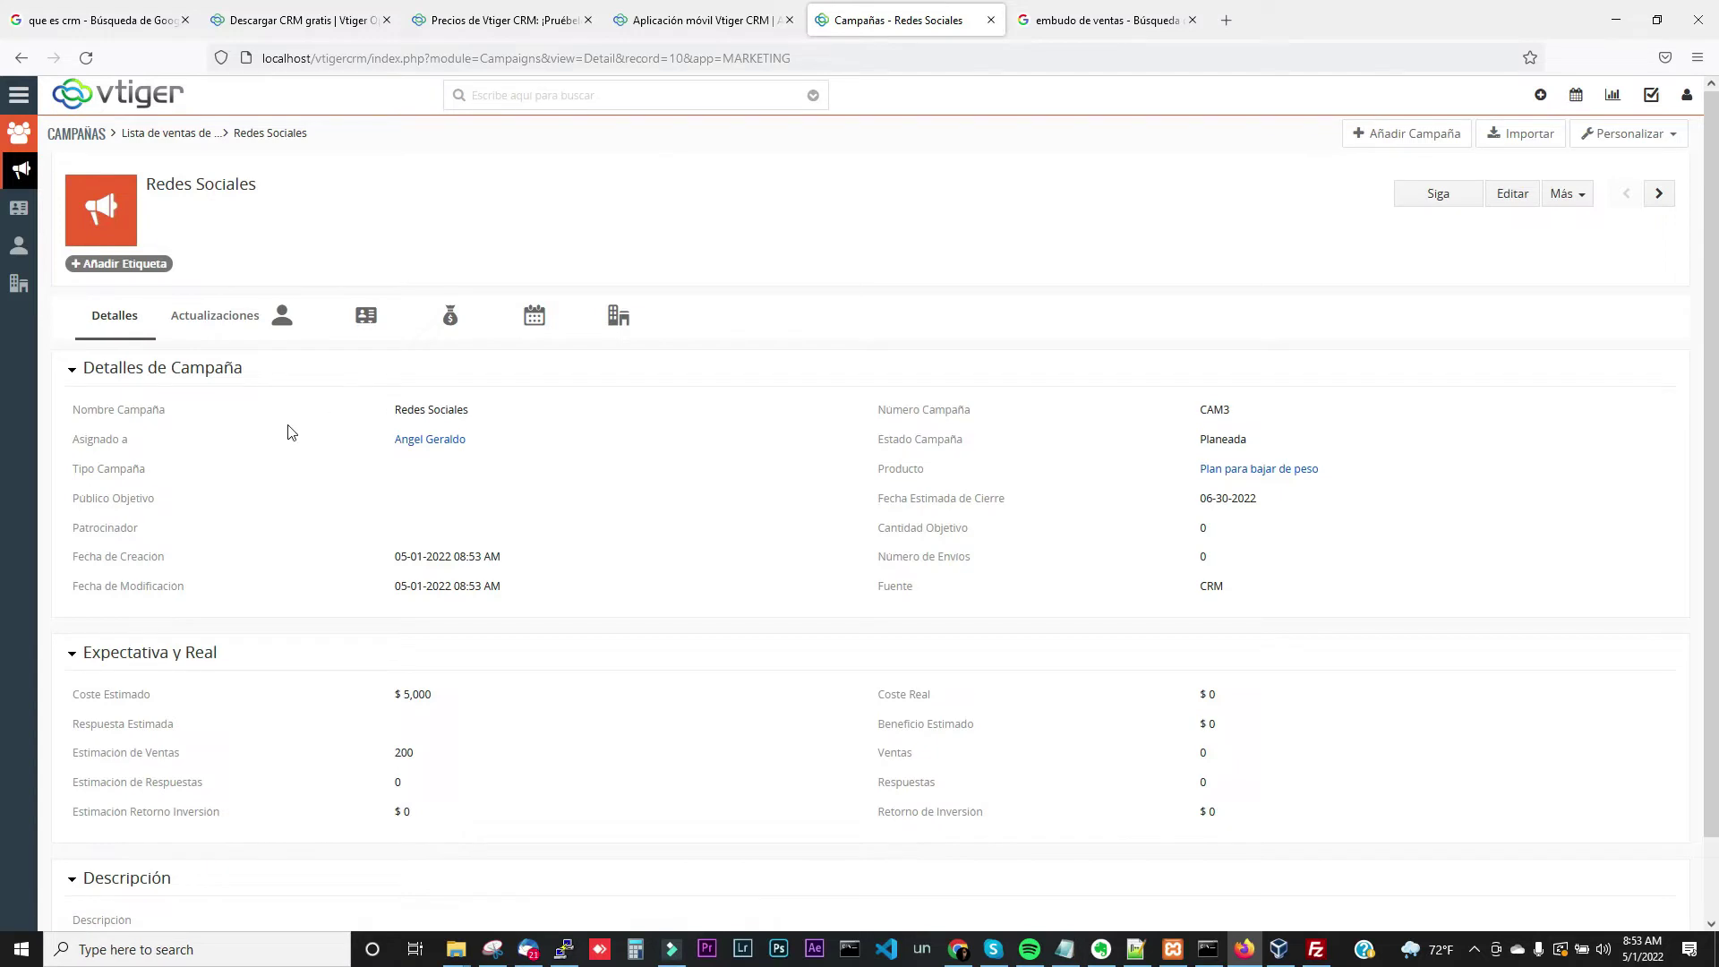
pyautogui.click(239, 319)
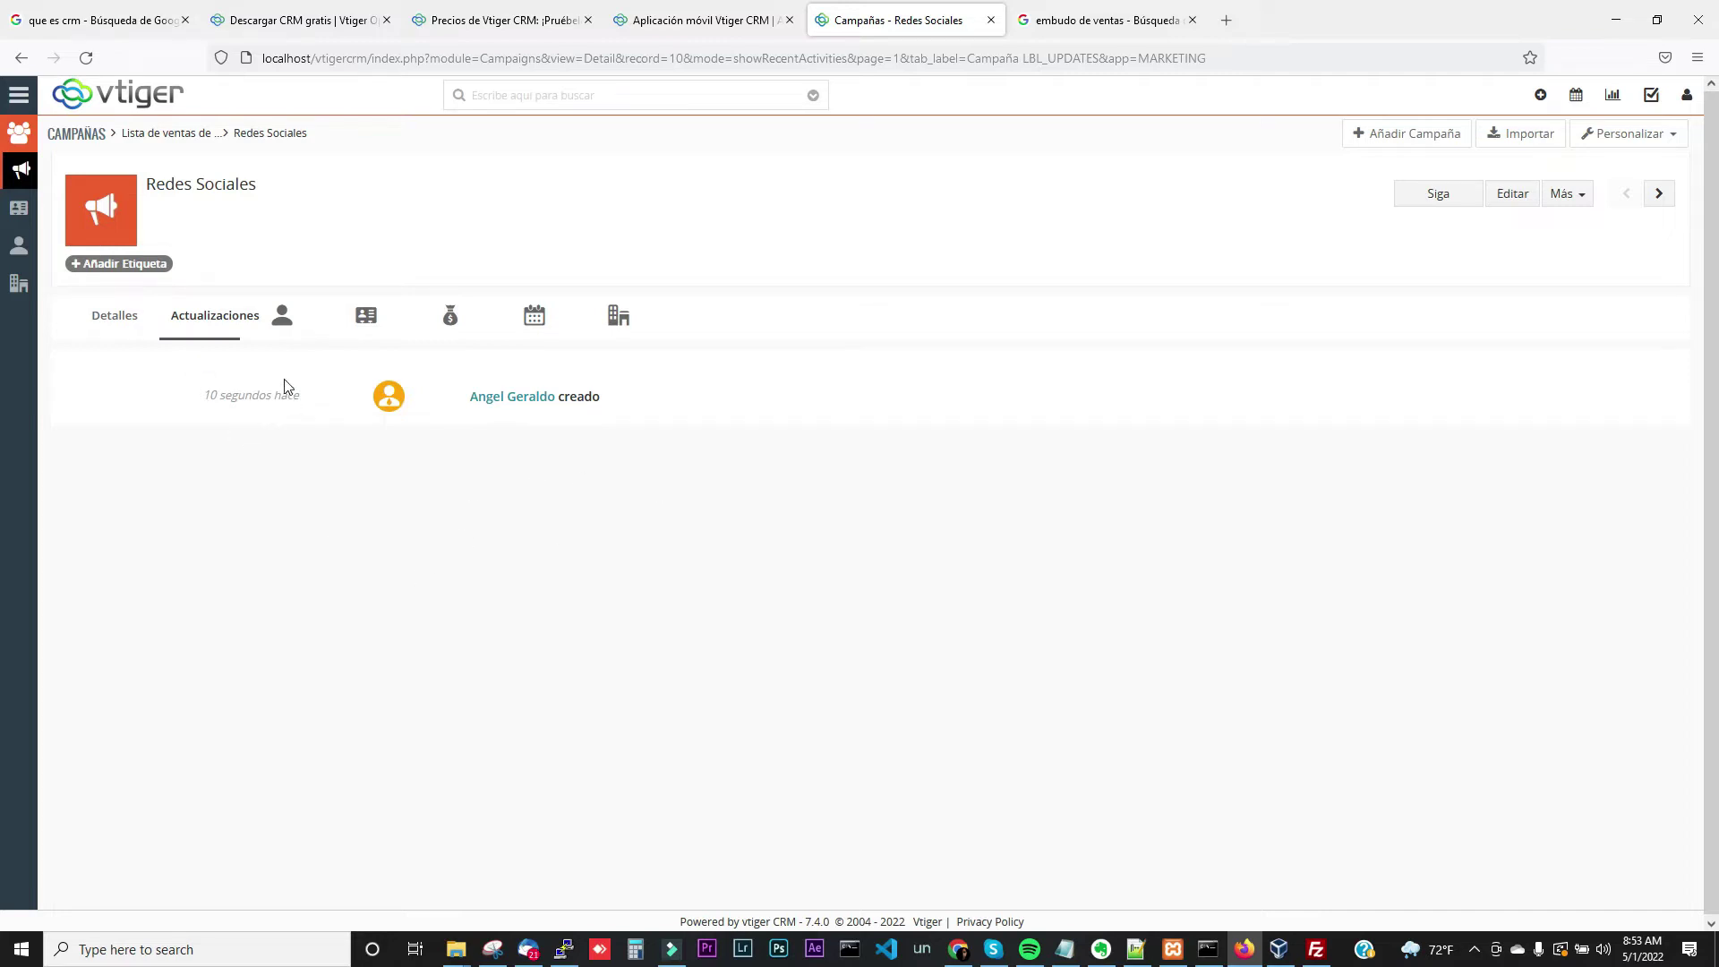
pyautogui.click(283, 328)
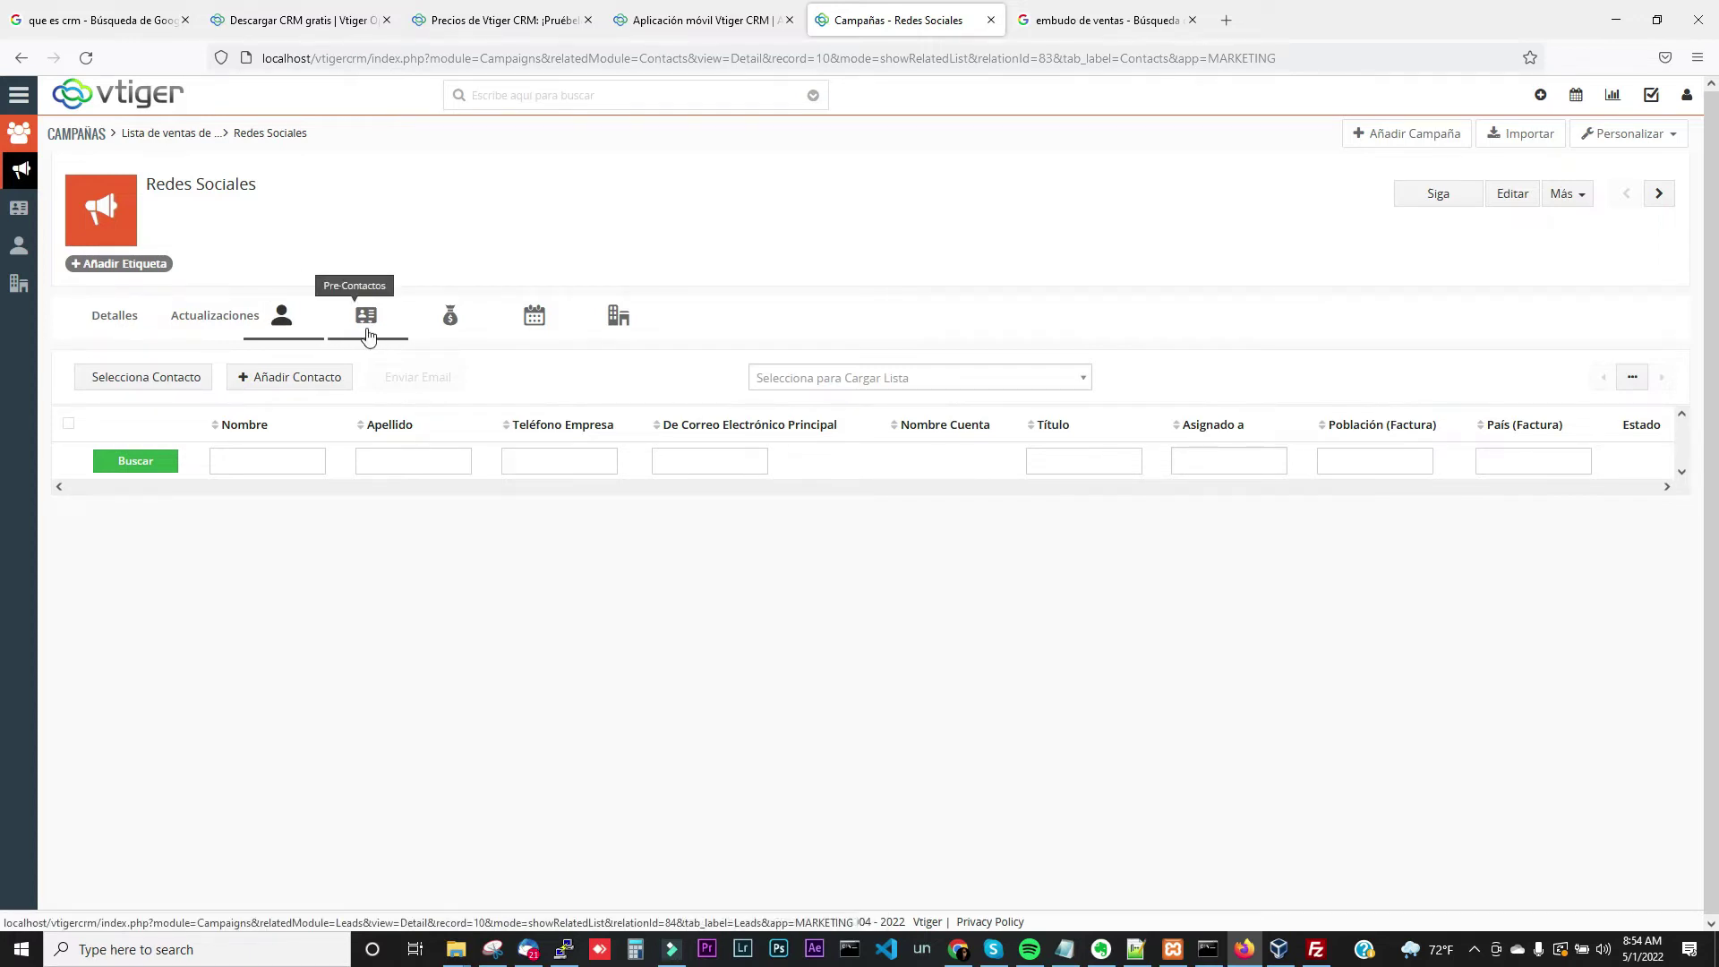
# Glance at the sales funnel image, then check the campaign's Pre-Contactos and Oportunidades lists
pyautogui.click(1081, 34)
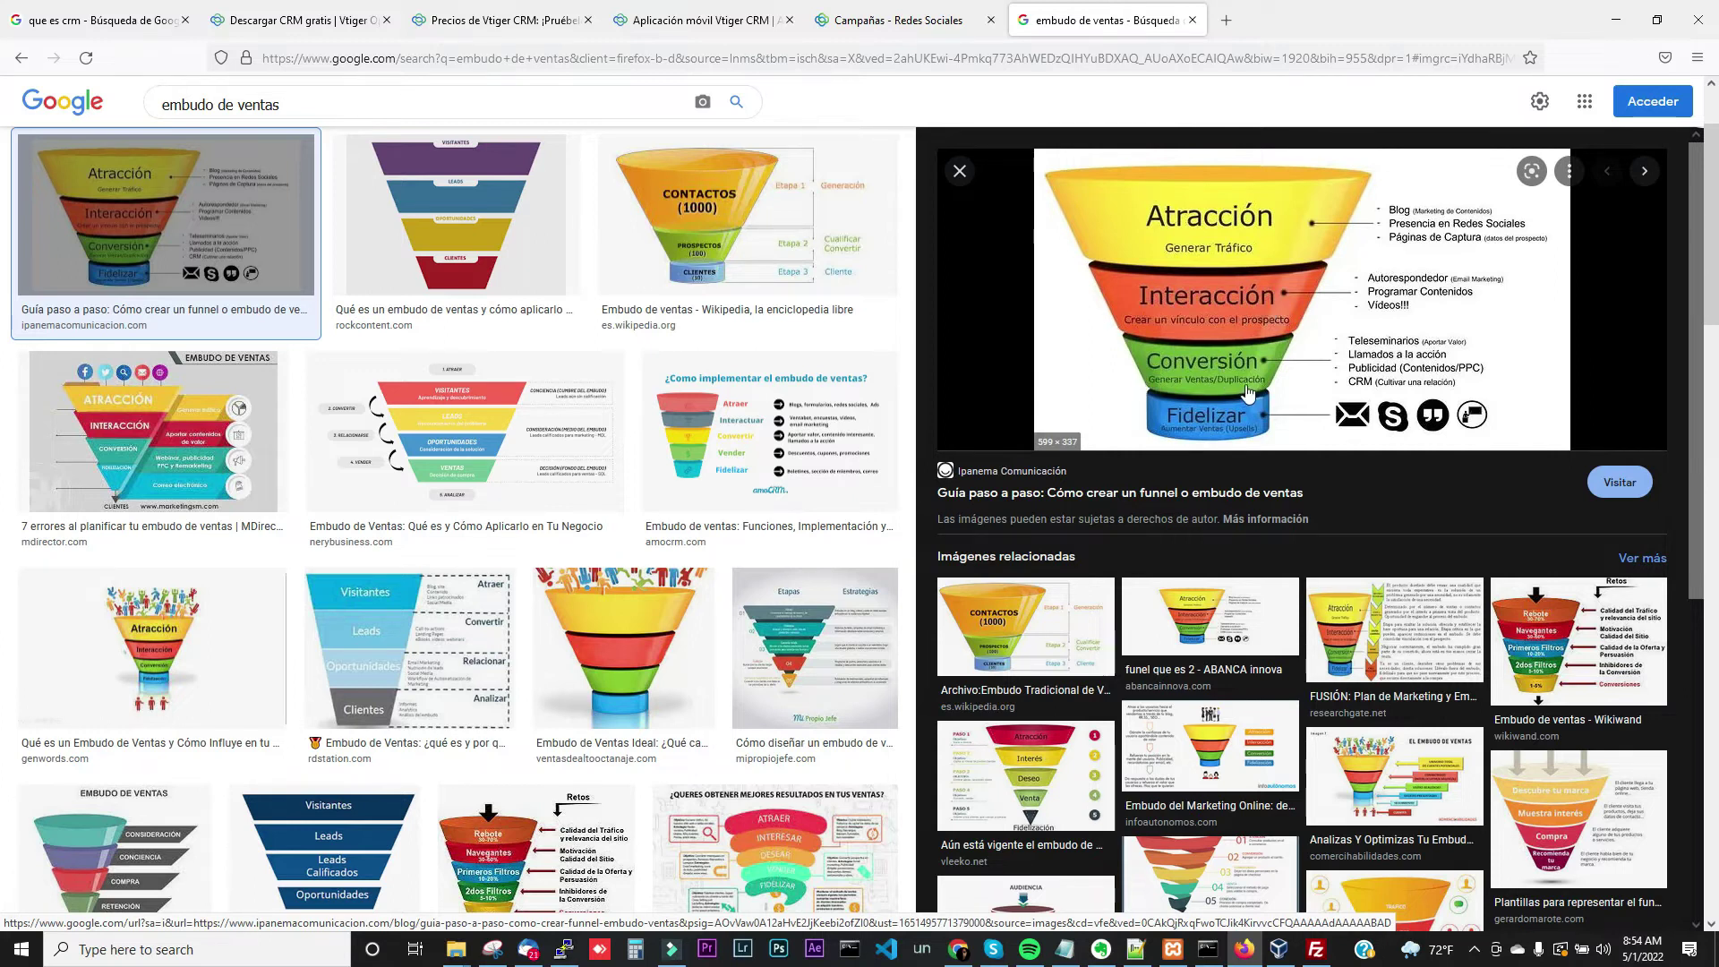
pyautogui.click(865, 16)
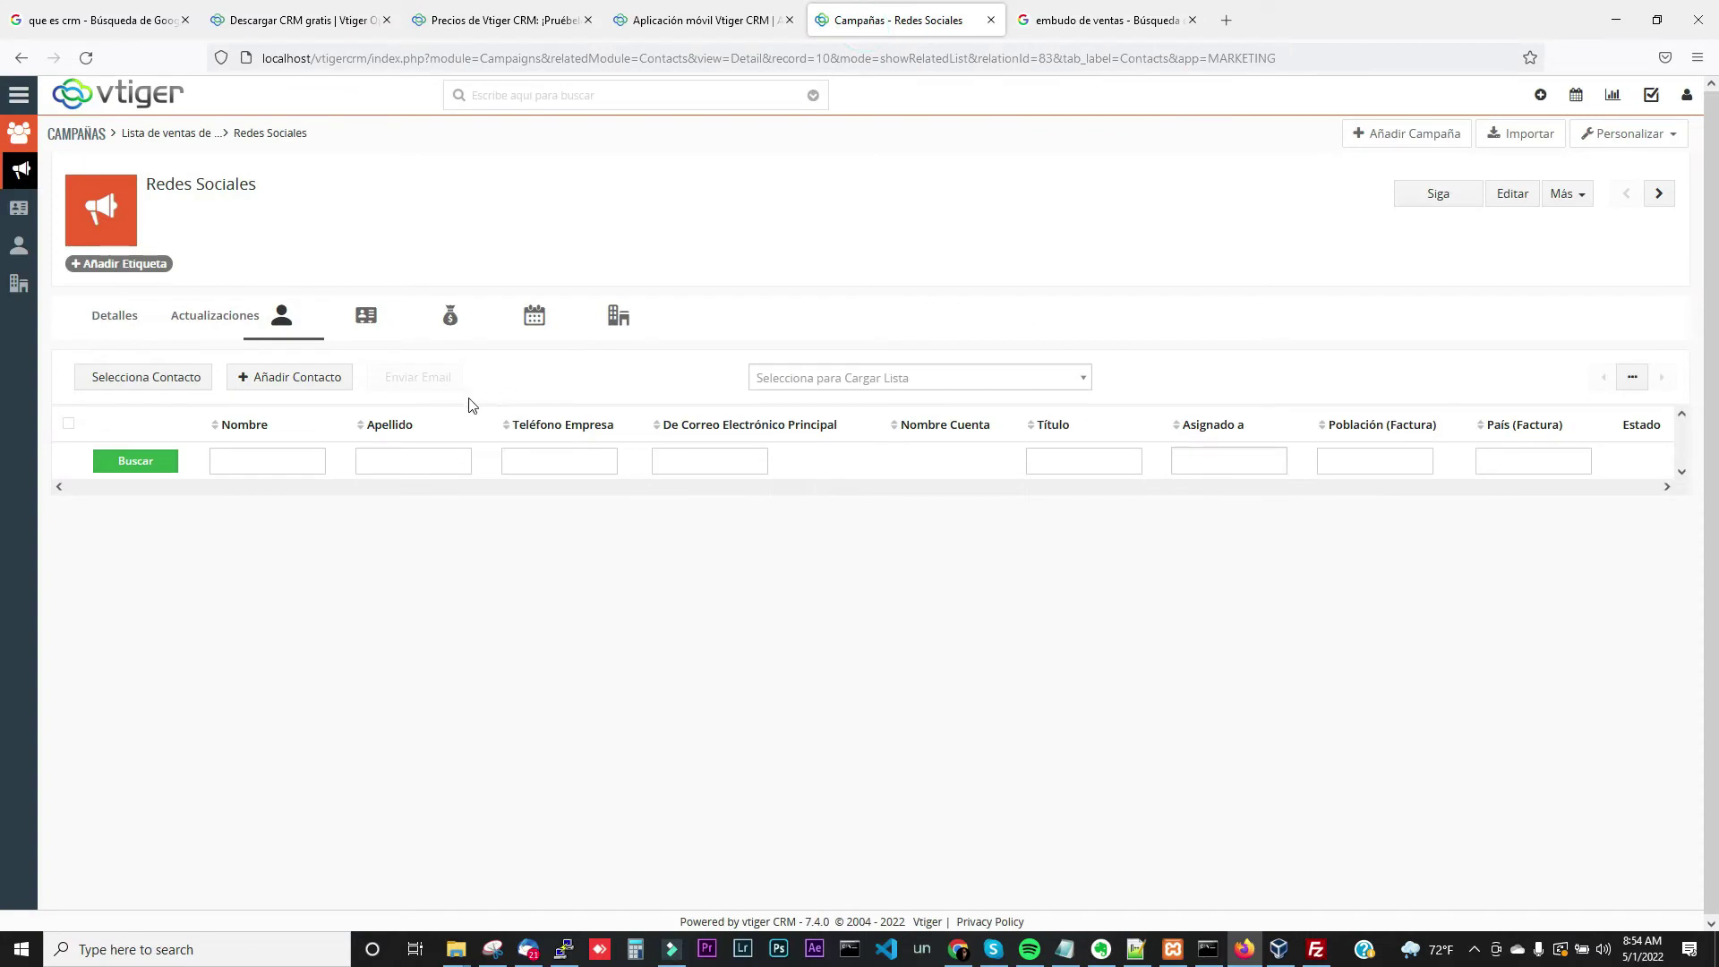
pyautogui.click(363, 329)
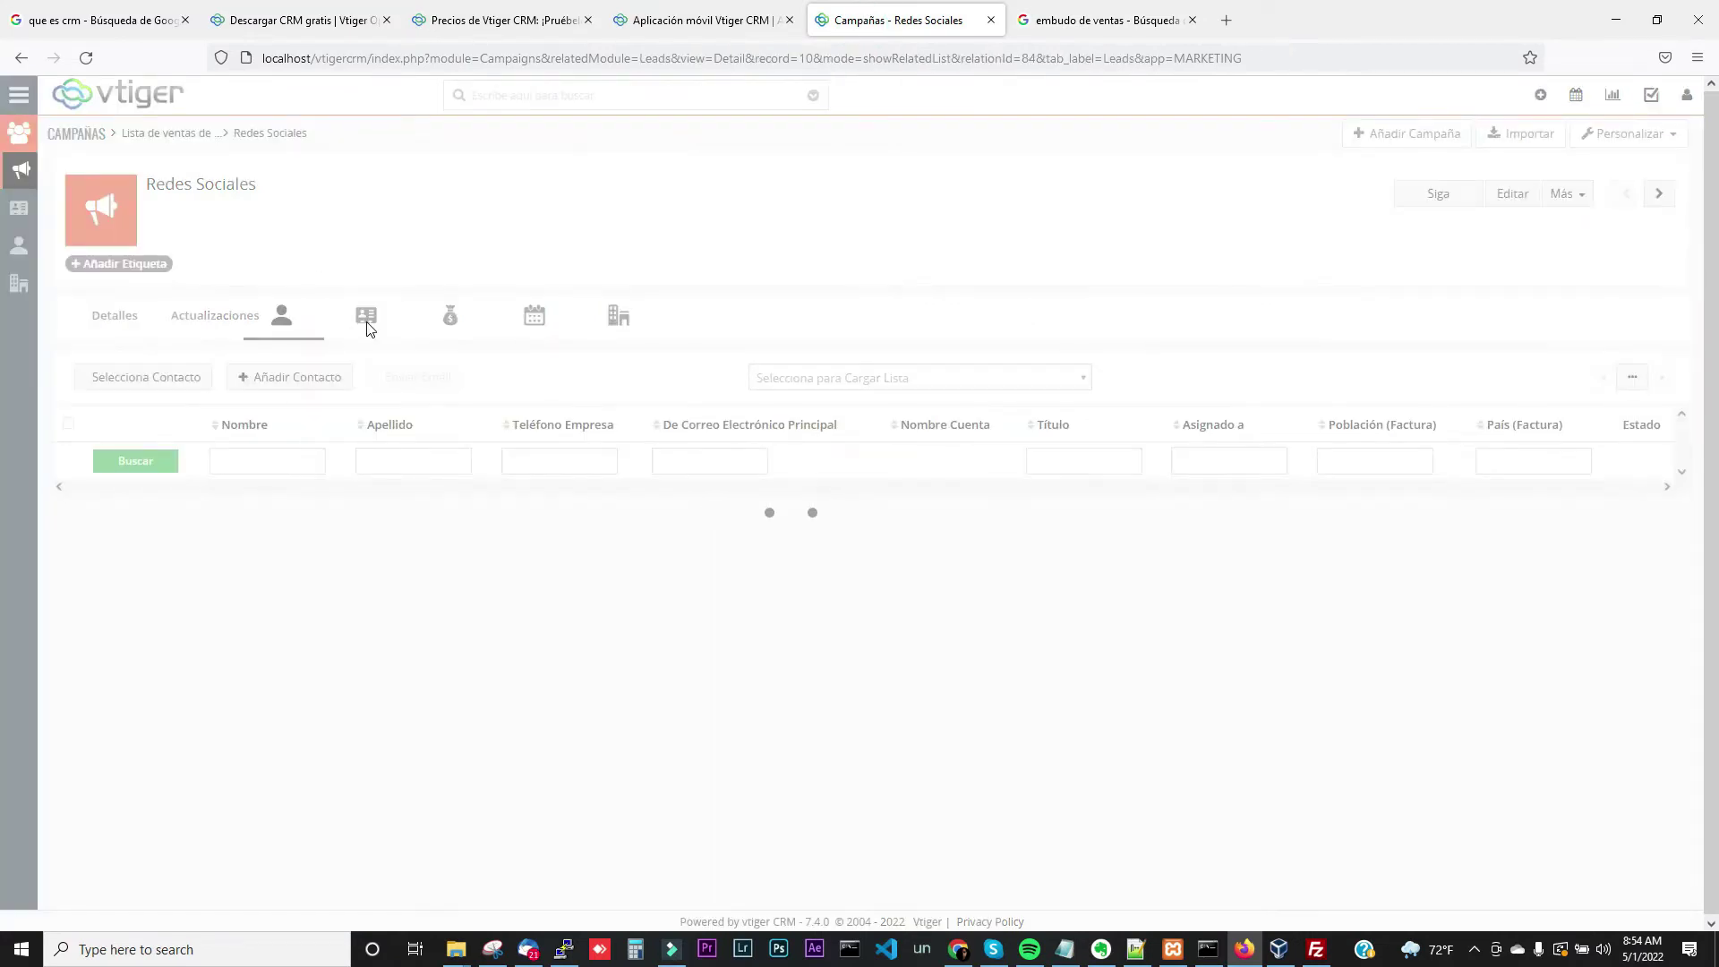
pyautogui.click(447, 332)
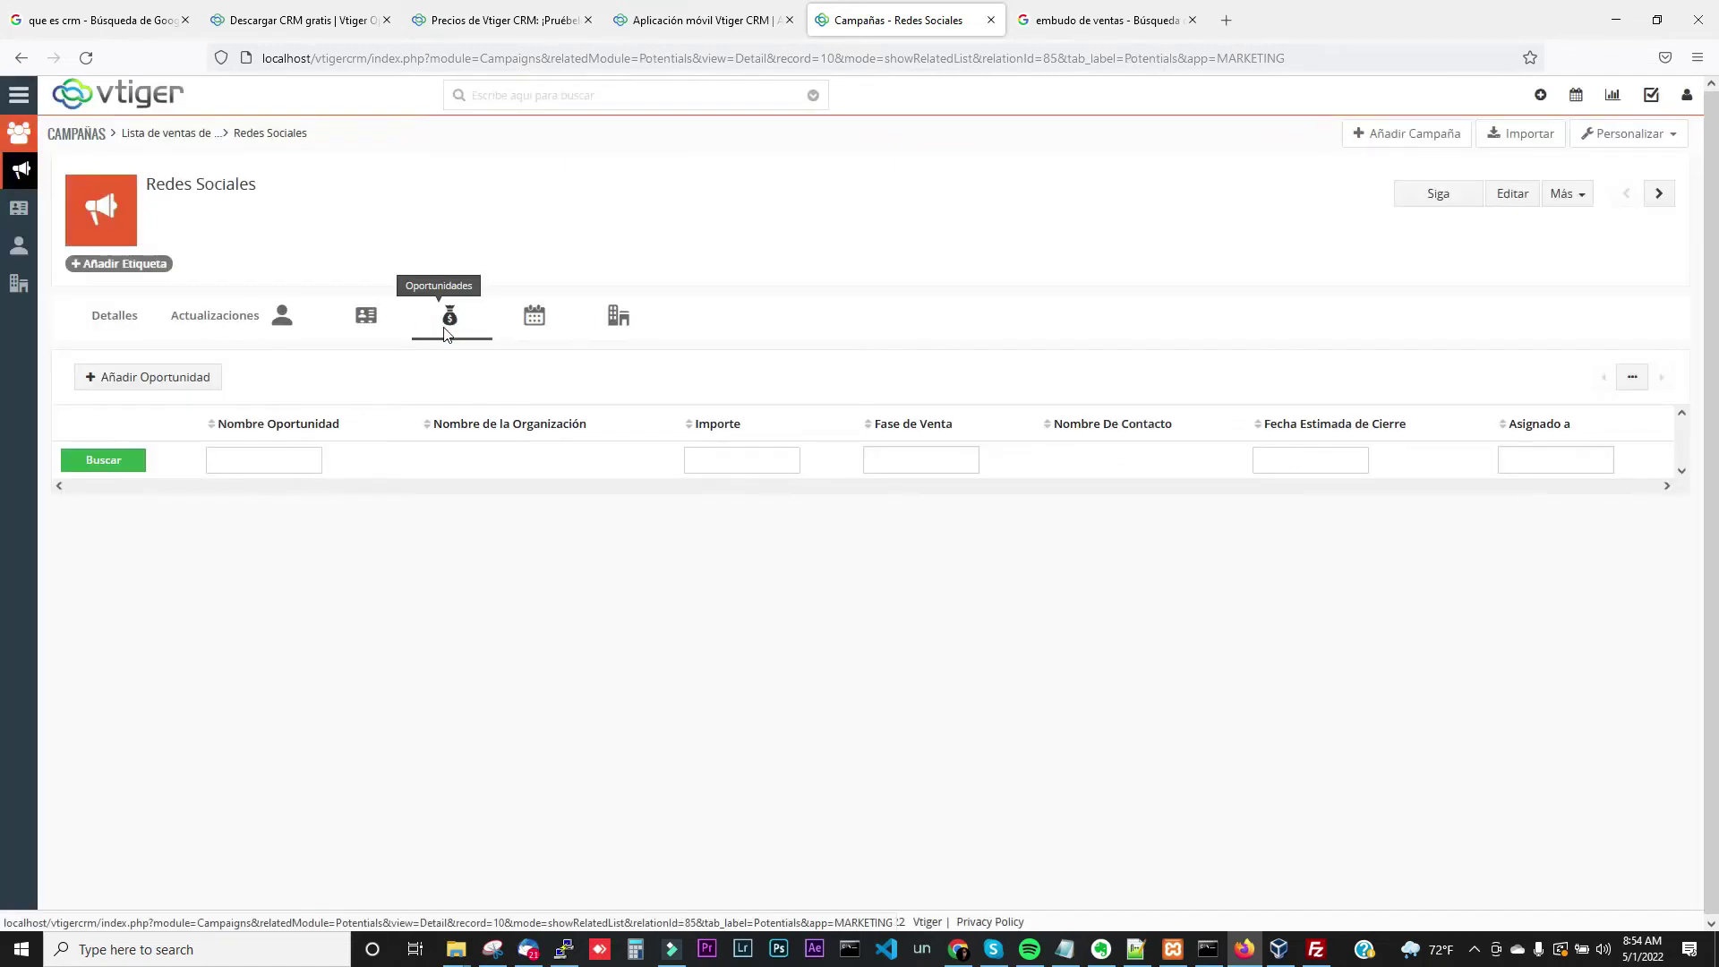
# Start a new opportunity, look at its sales stages, cancel it, and show Actividades
pyautogui.click(200, 379)
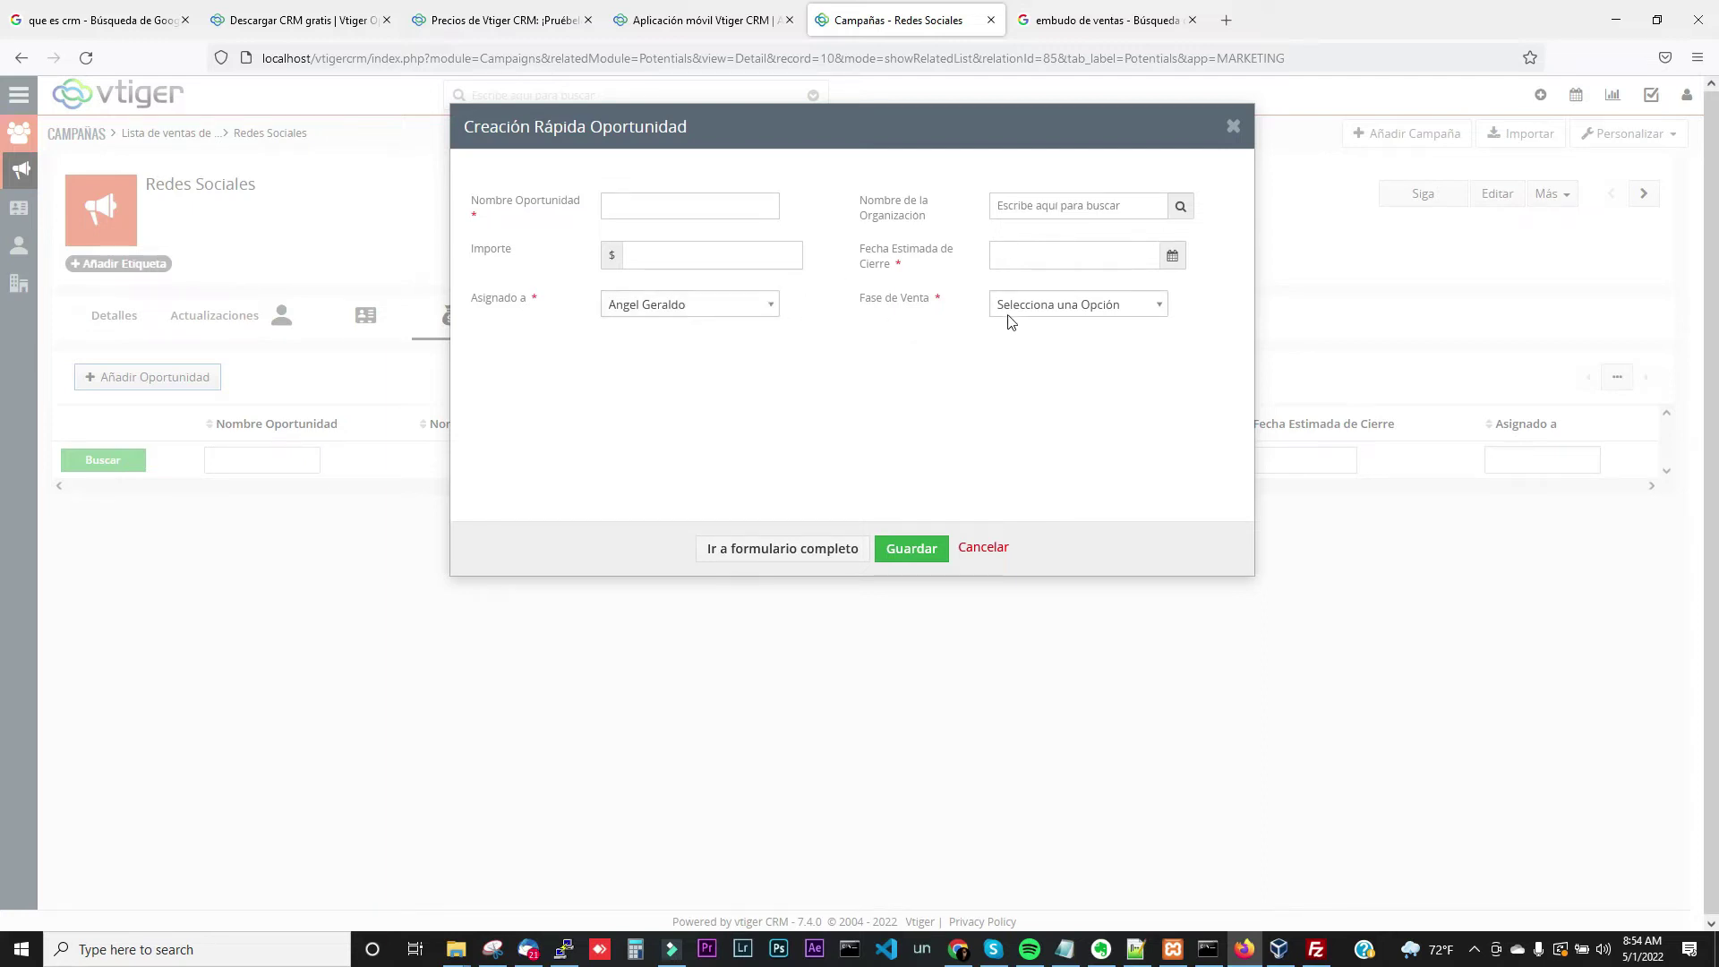
pyautogui.click(1086, 307)
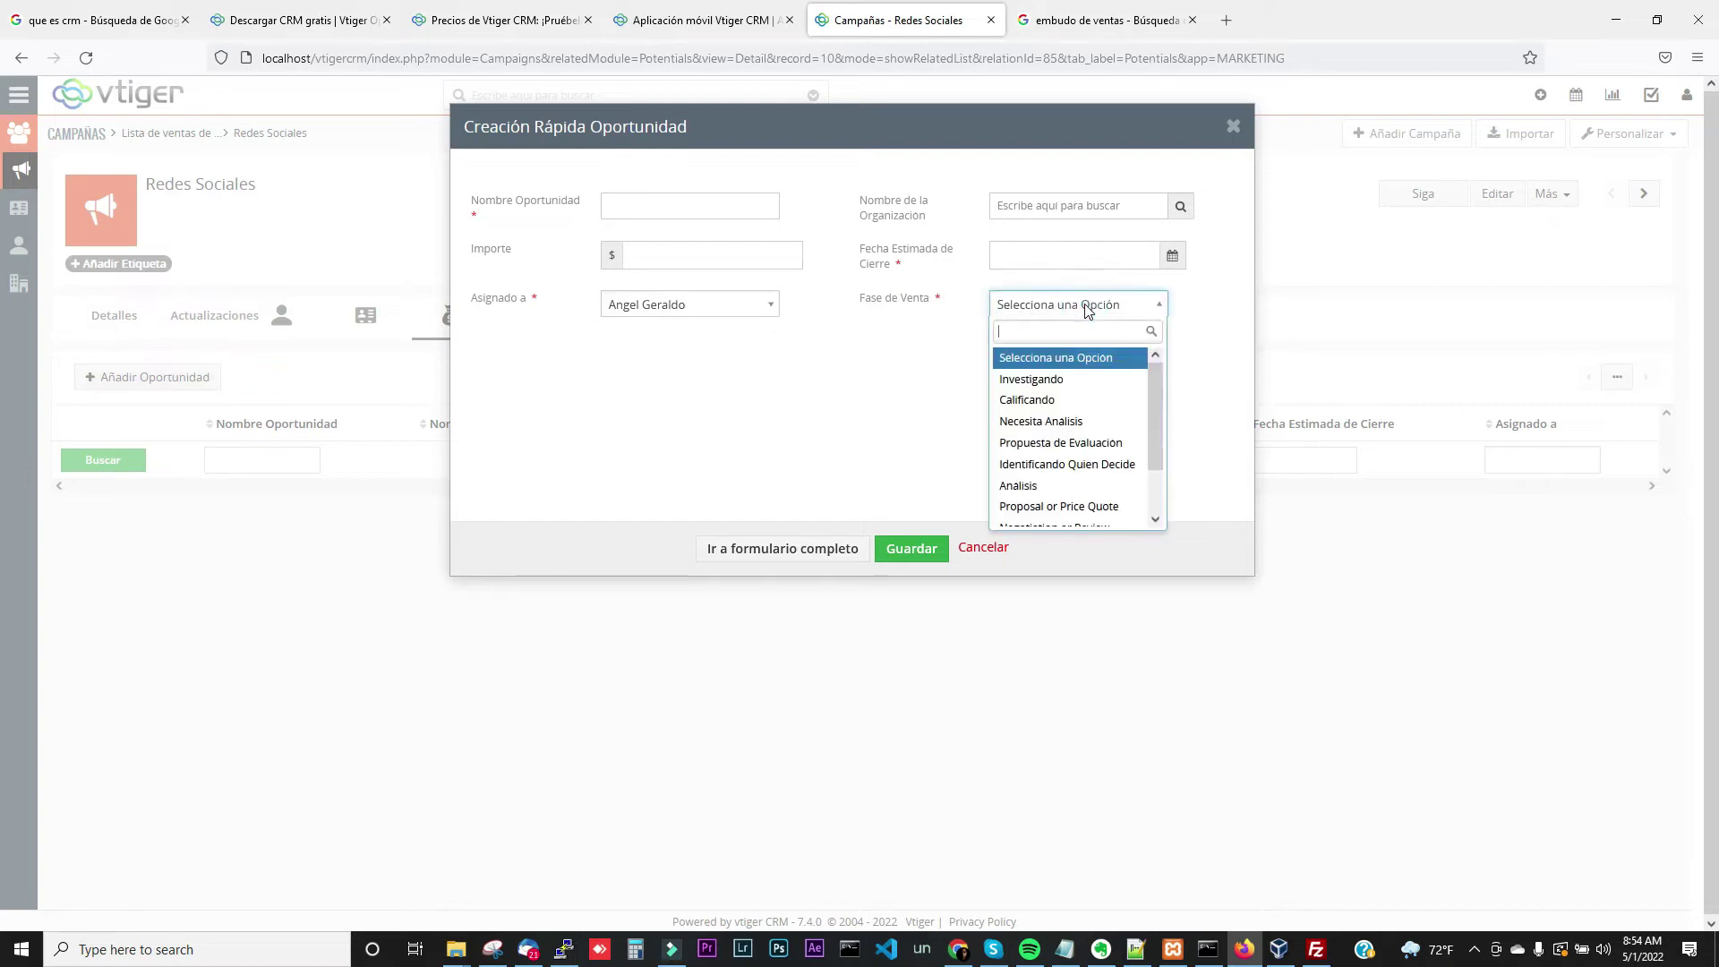
pyautogui.click(977, 559)
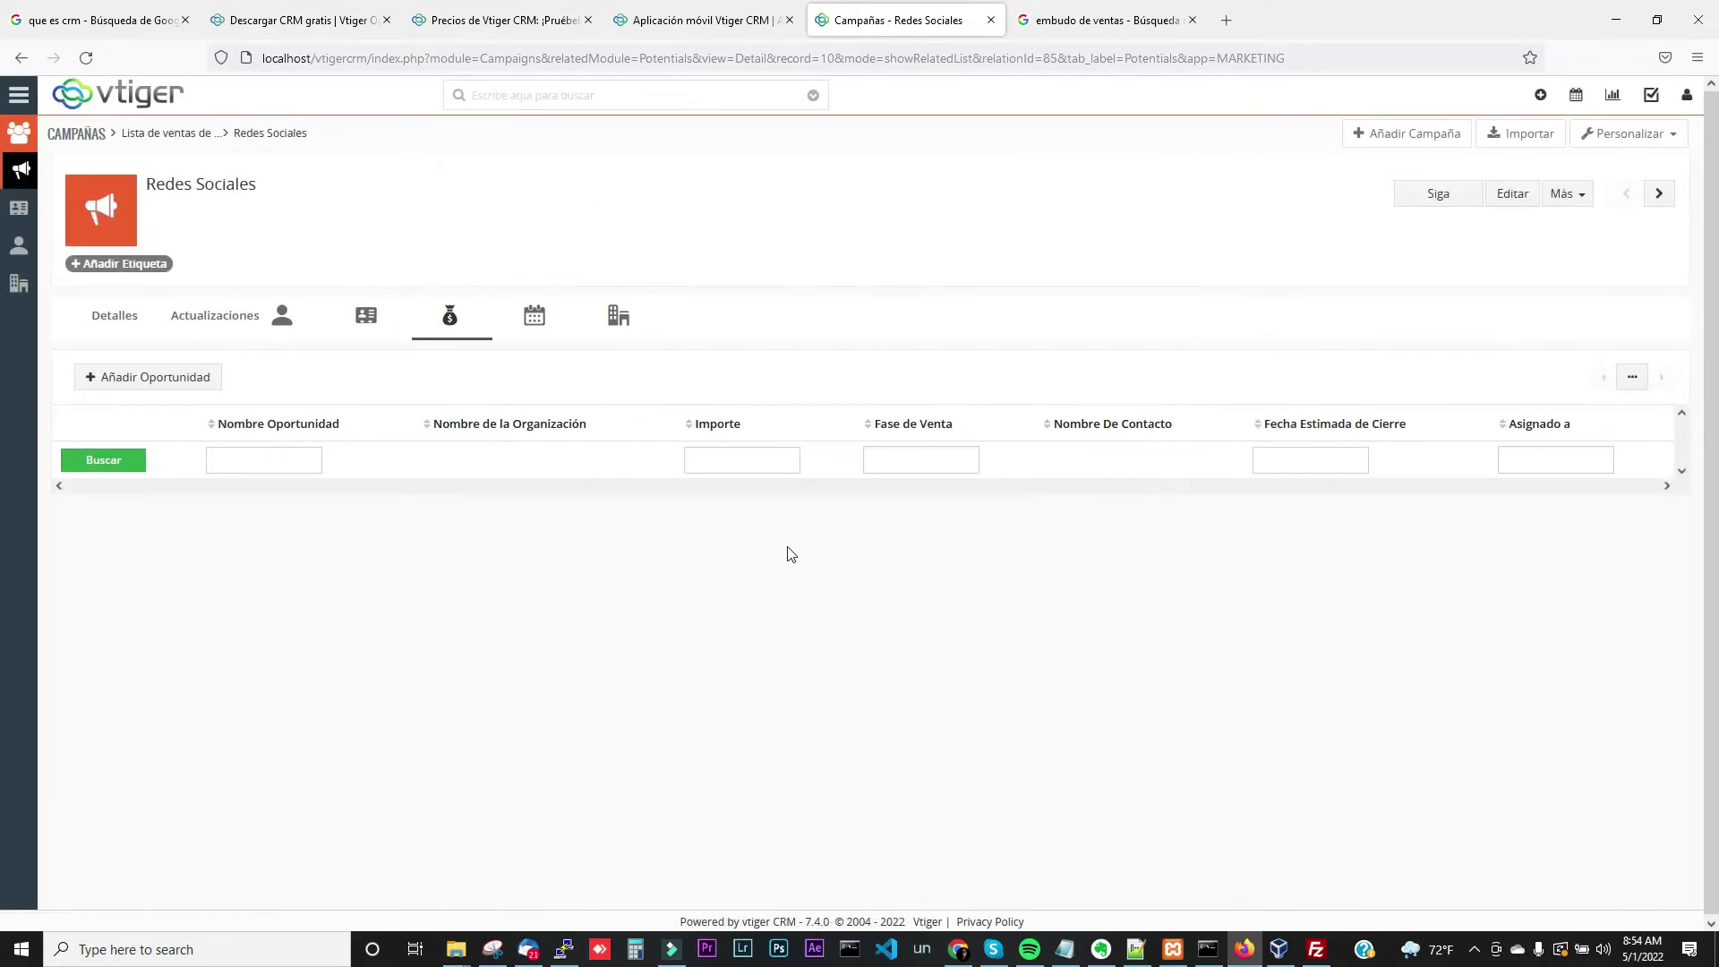
pyautogui.click(540, 330)
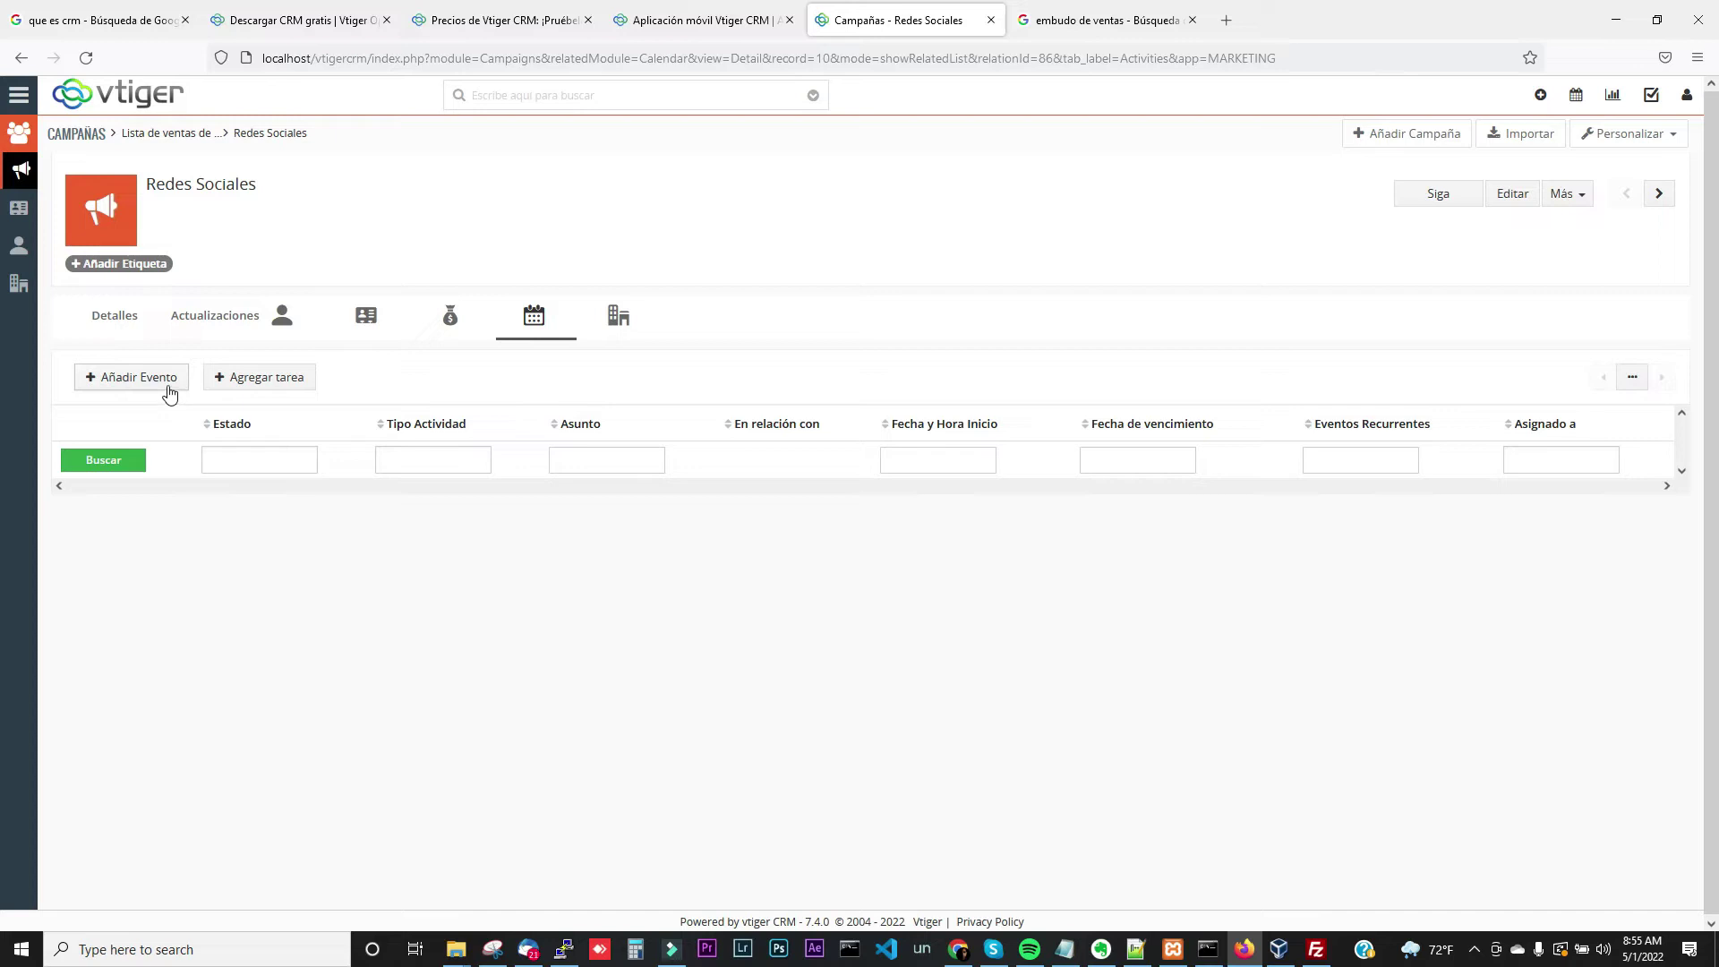
# Fill in task 'Contactar agencia de marketing' dated May 2 with status No Iniciada
pyautogui.click(258, 379)
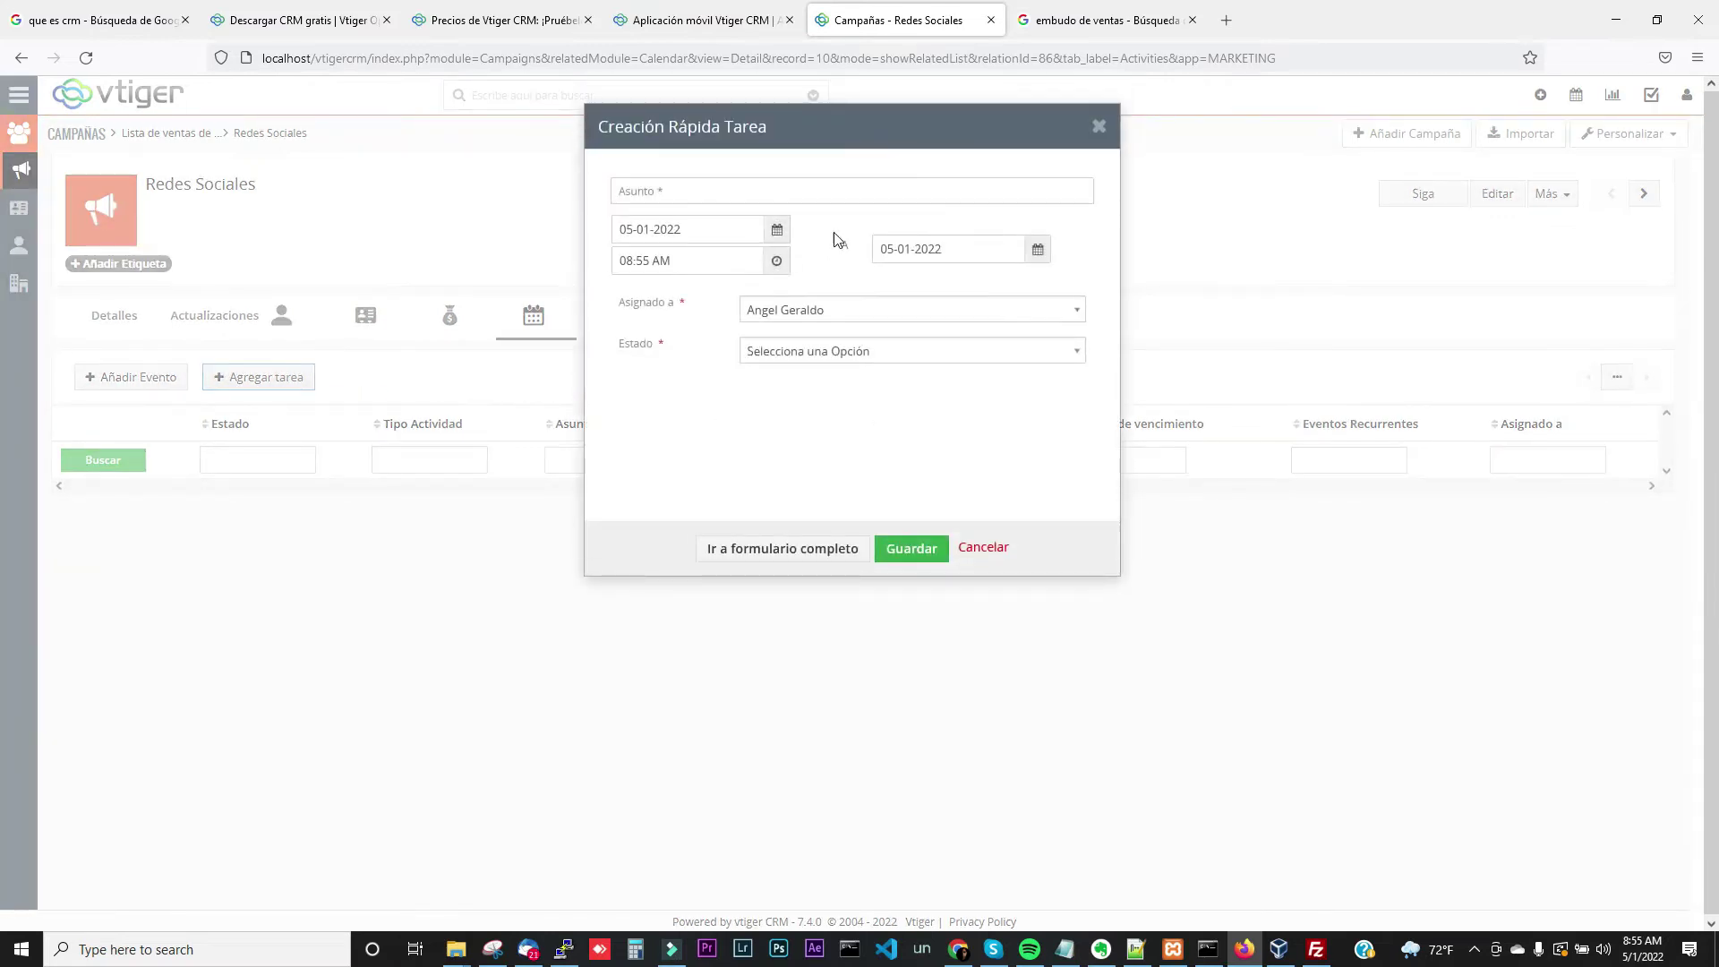
pyautogui.click(858, 199)
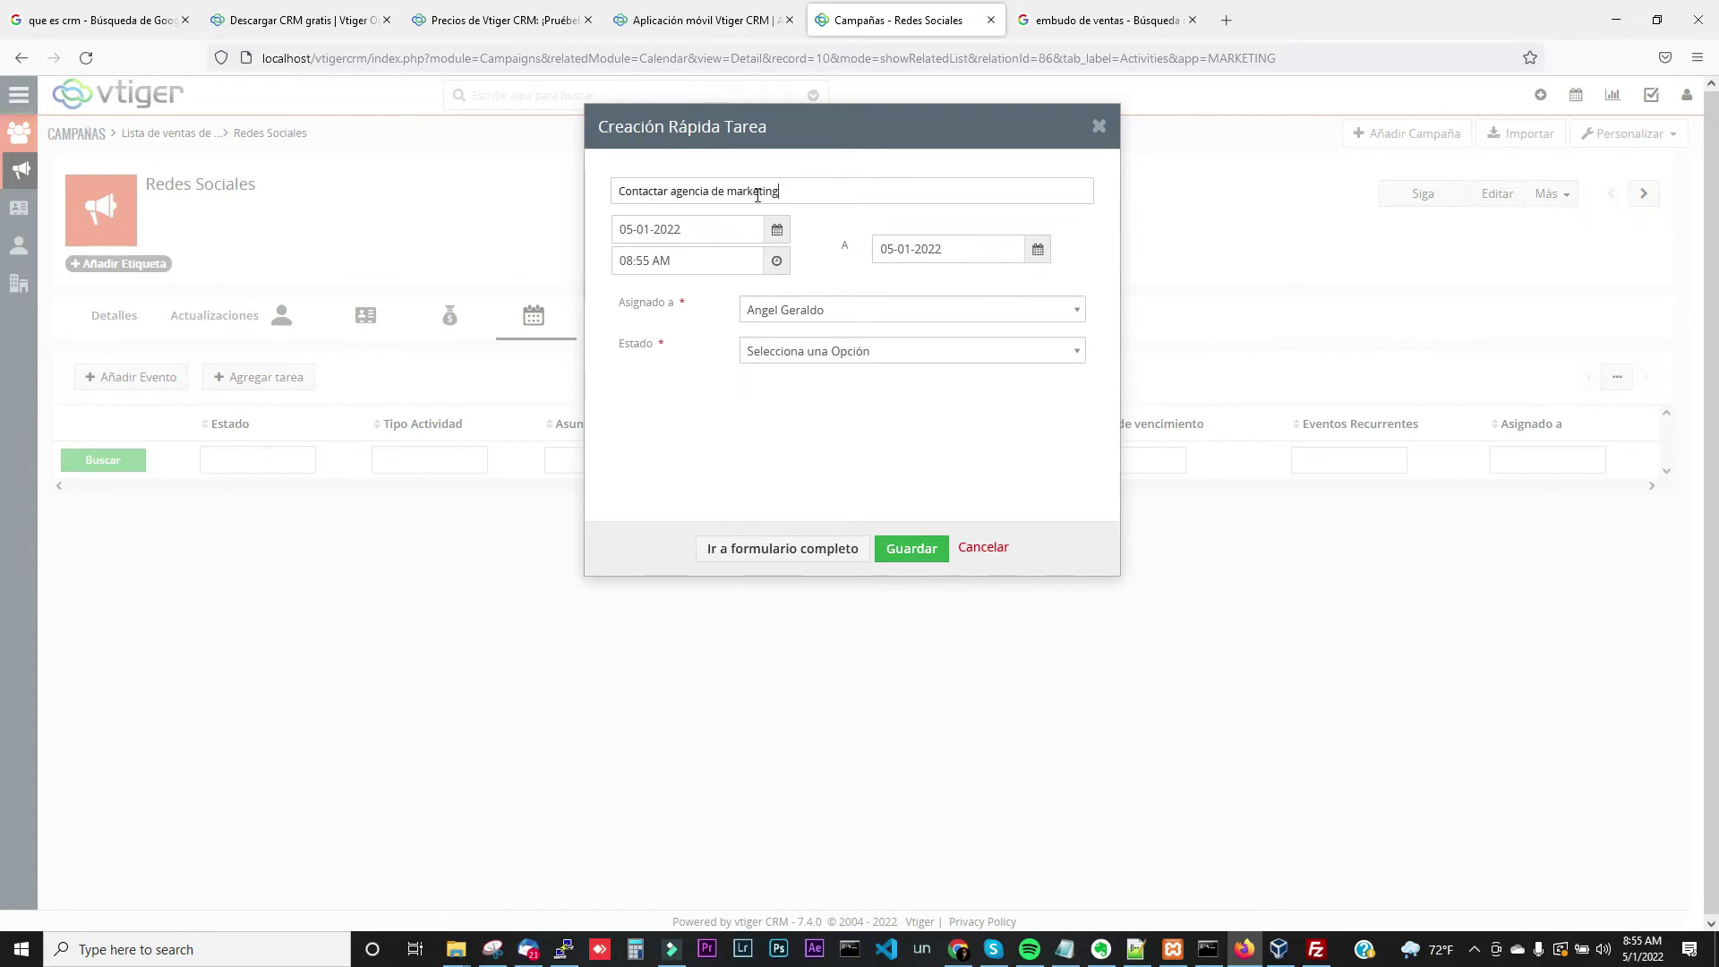
pyautogui.click(776, 233)
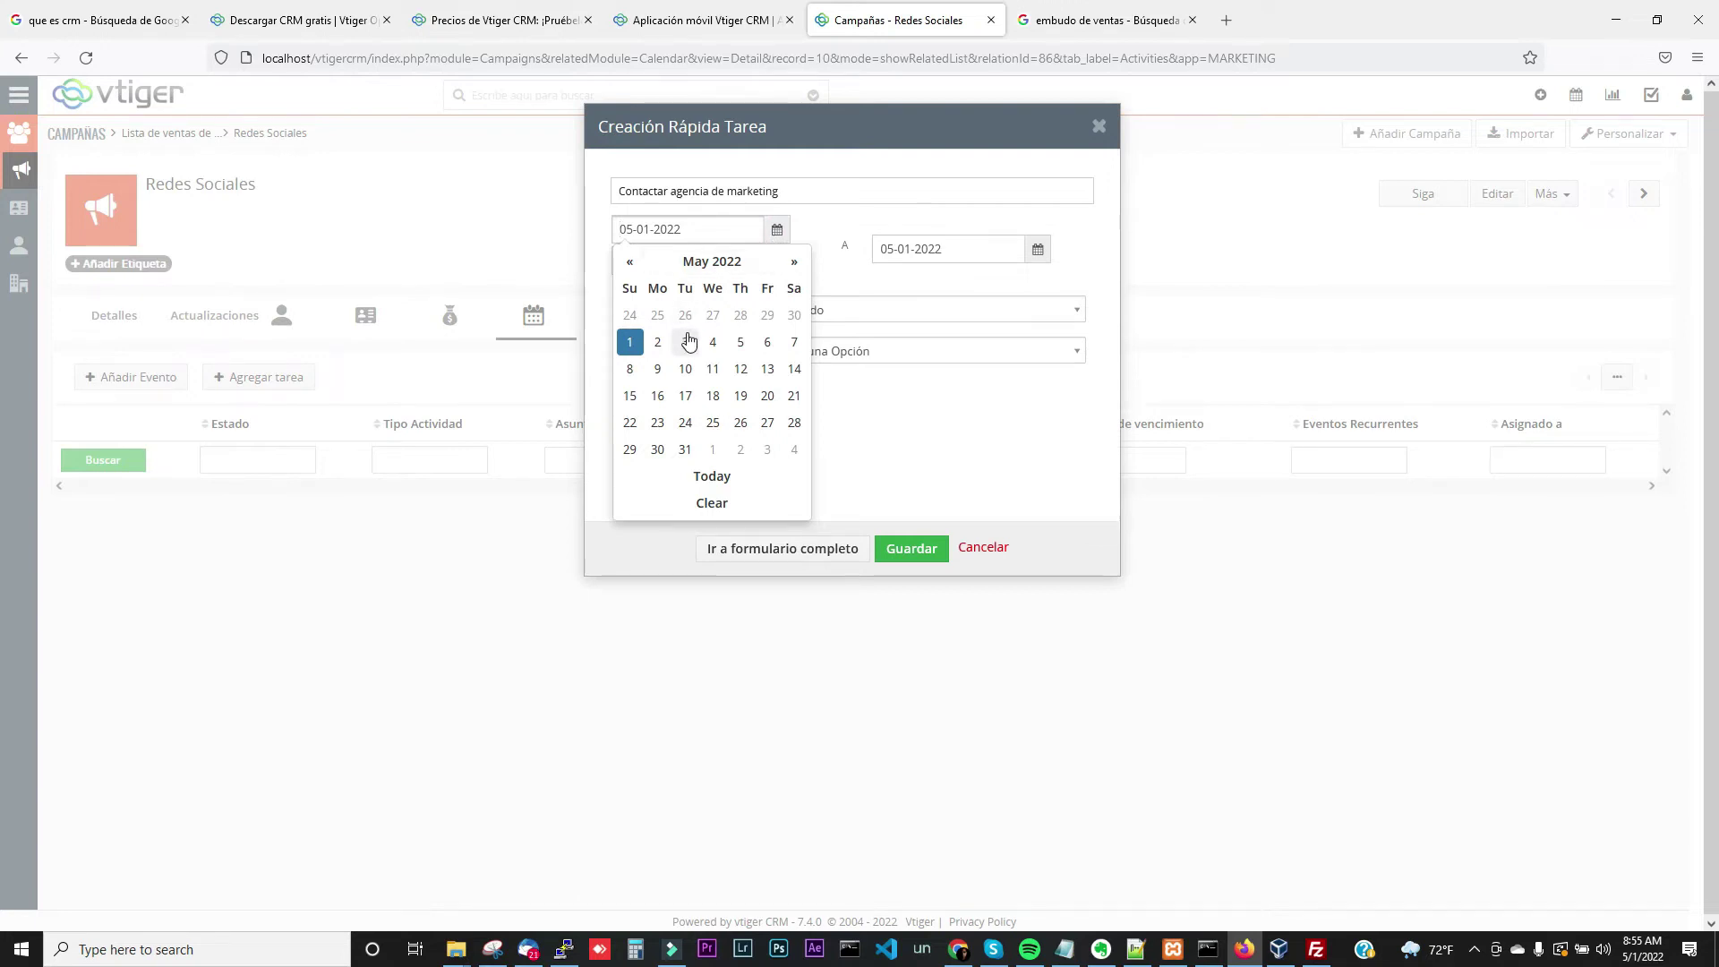
pyautogui.click(660, 343)
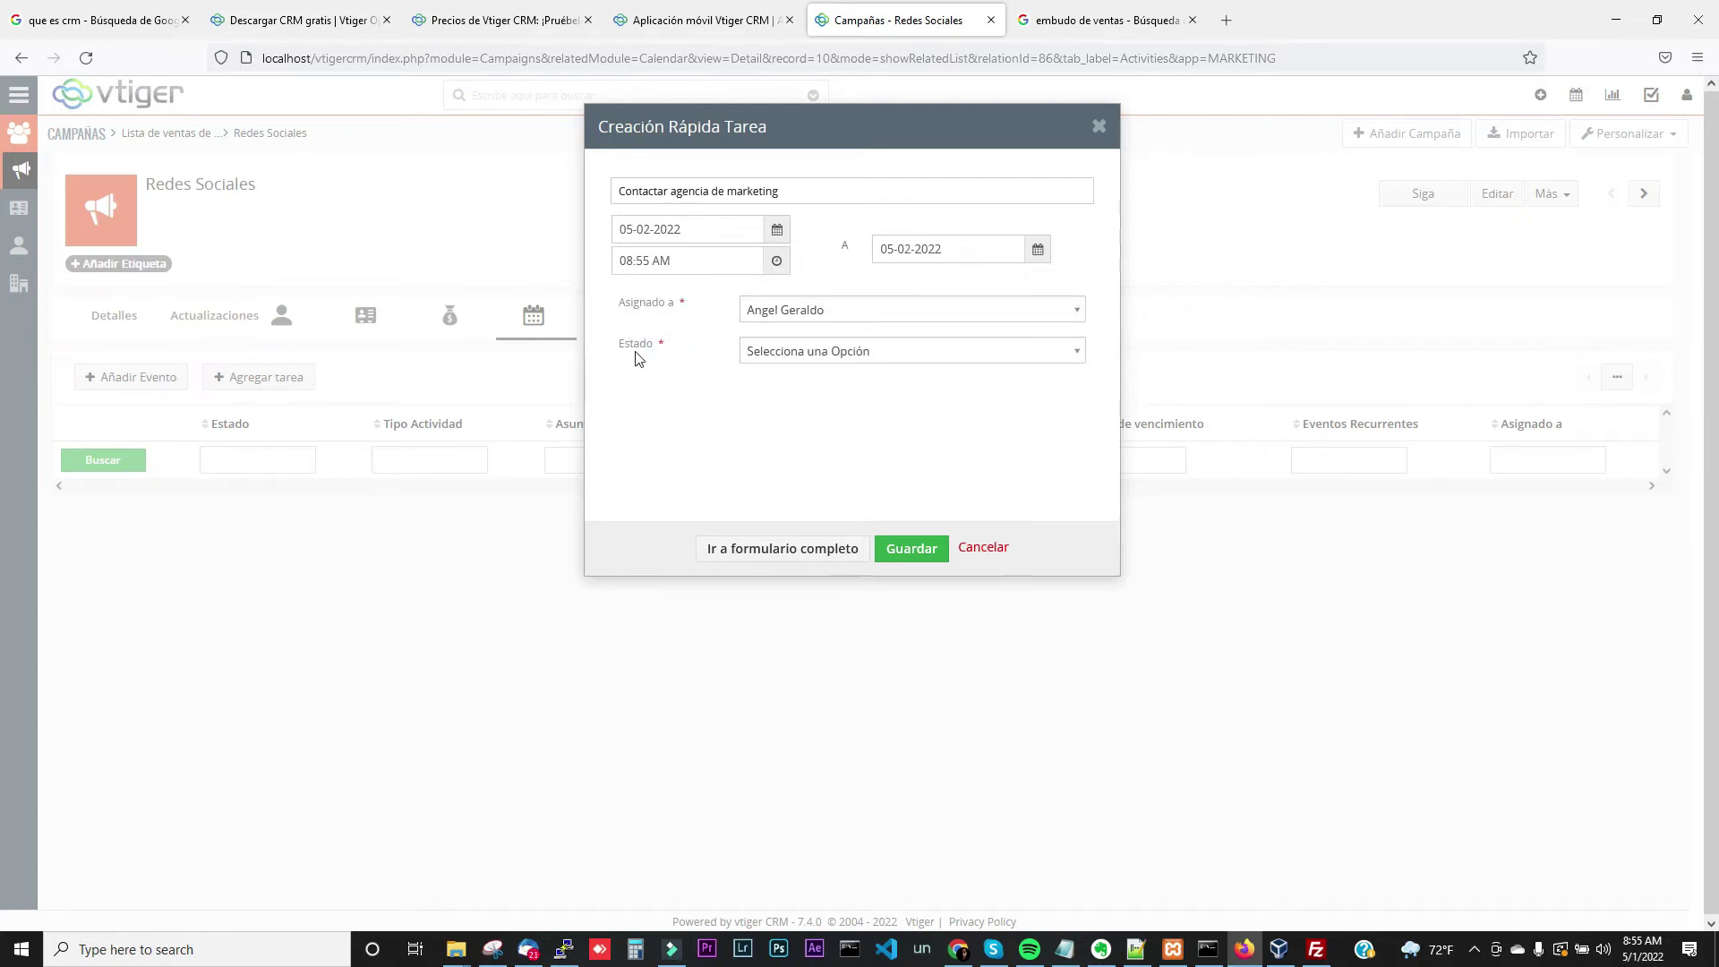
pyautogui.click(811, 349)
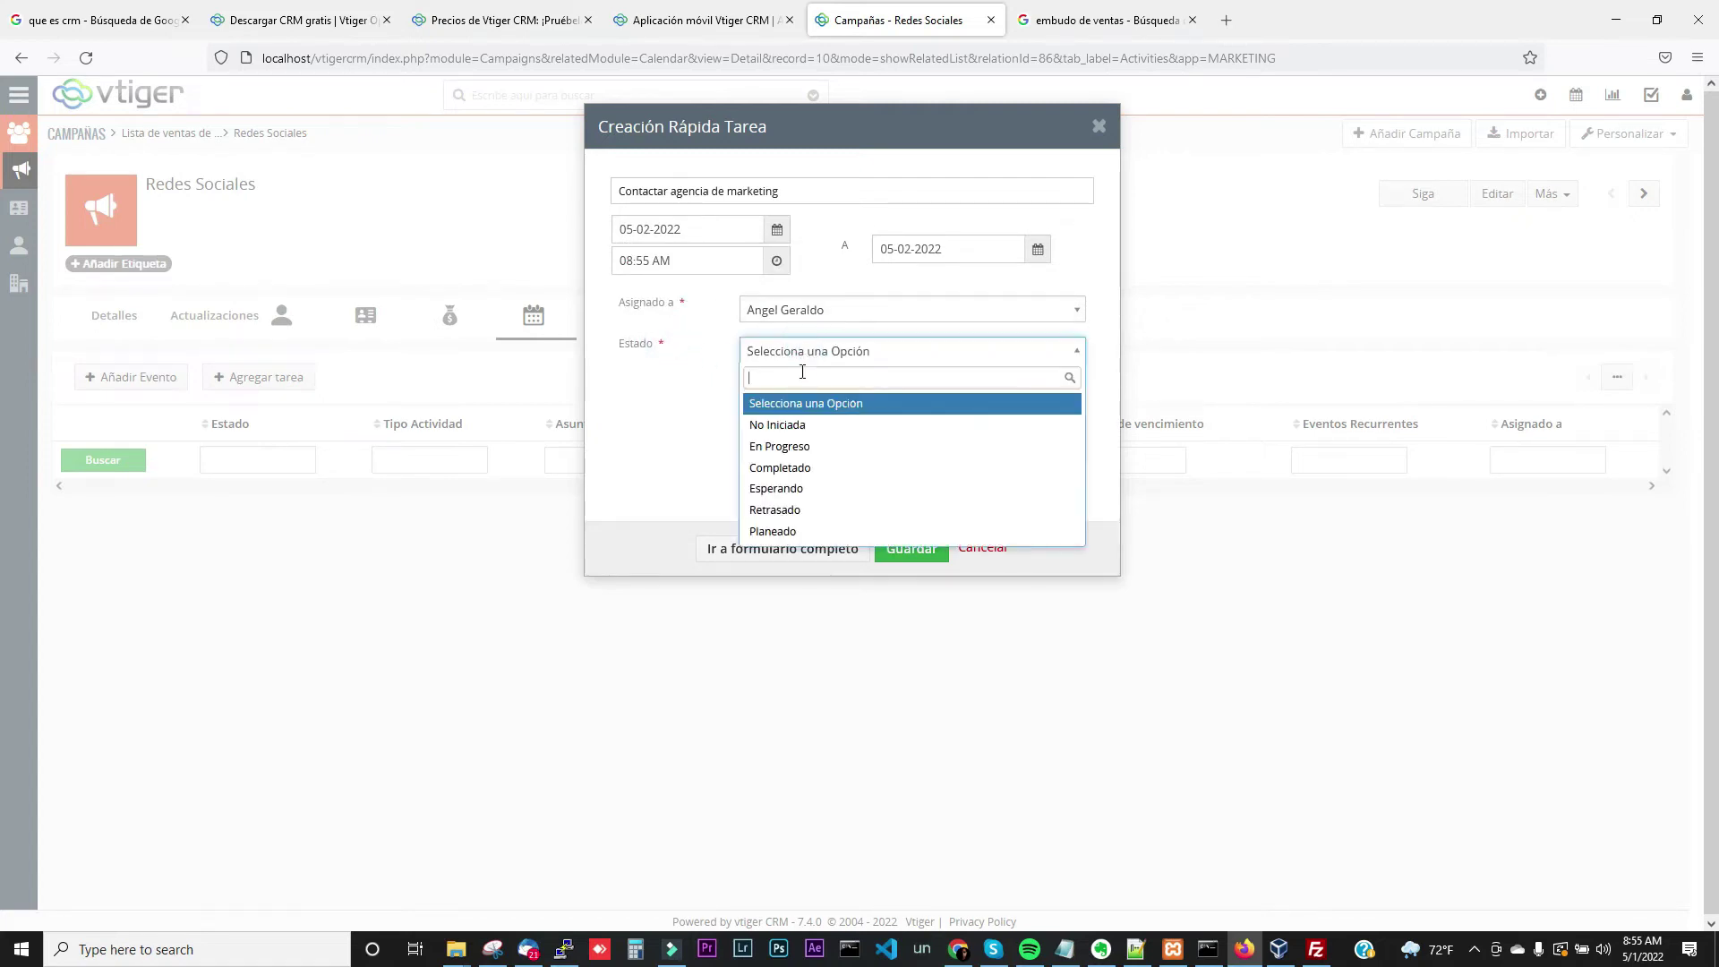
pyautogui.click(811, 426)
pyautogui.click(908, 551)
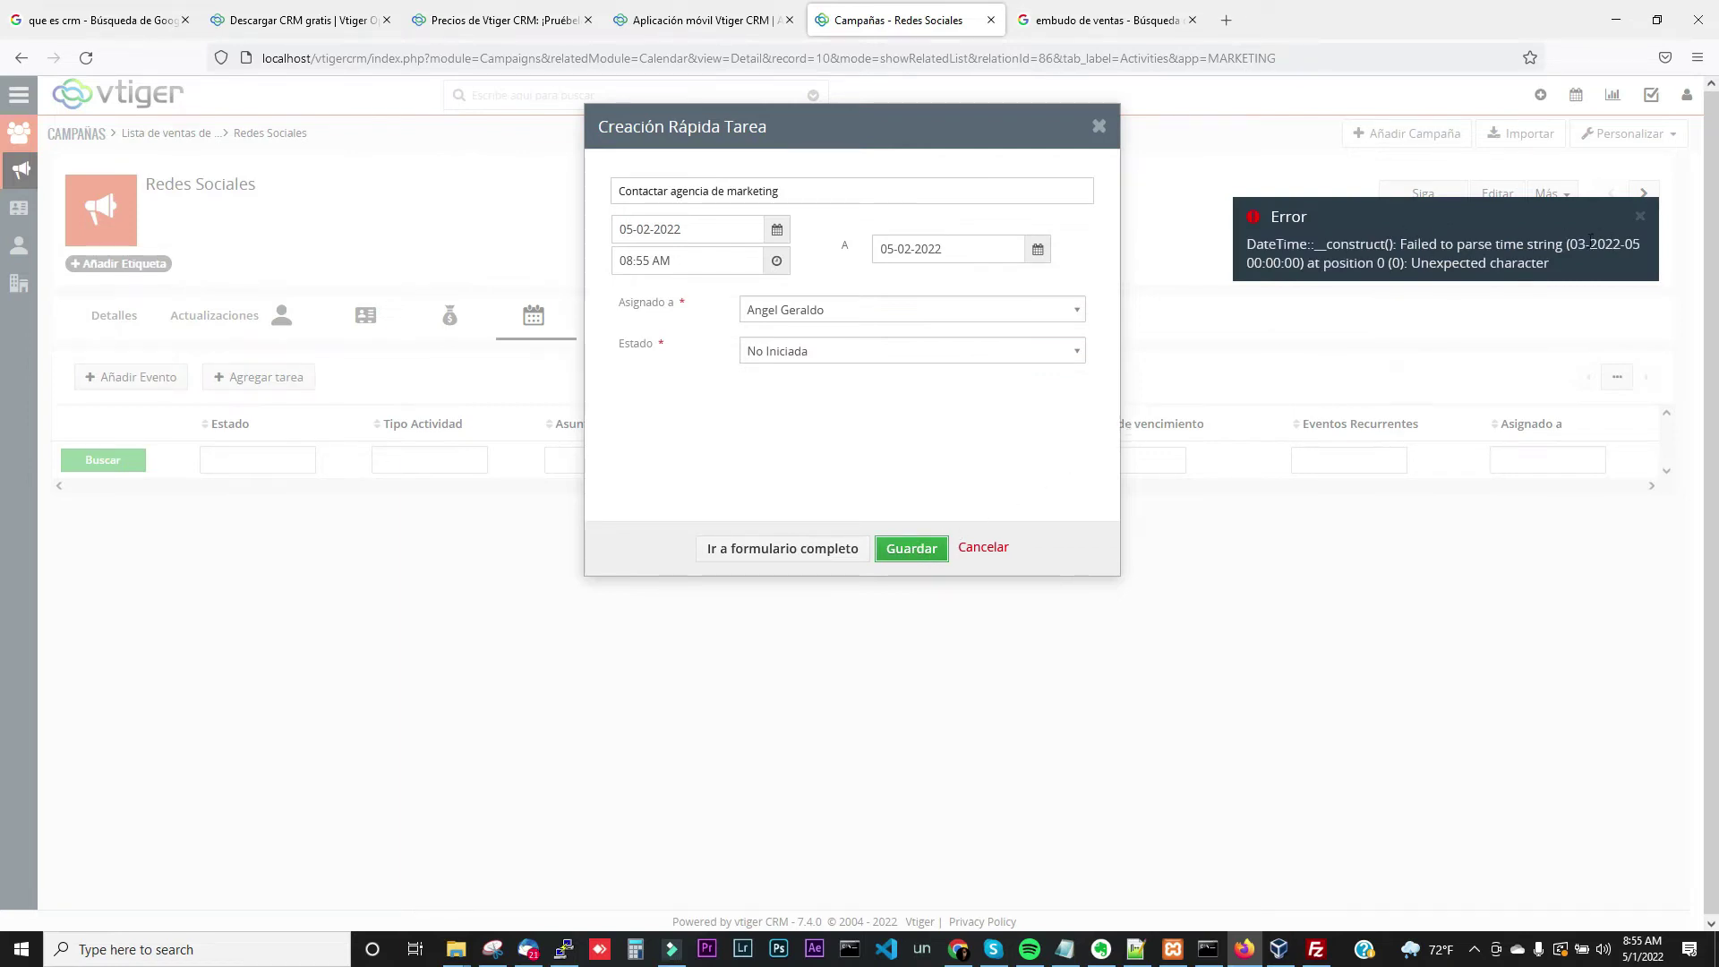
# Change the task's start to 05-04-2022 at 05:00 PM and retry saving
pyautogui.click(778, 262)
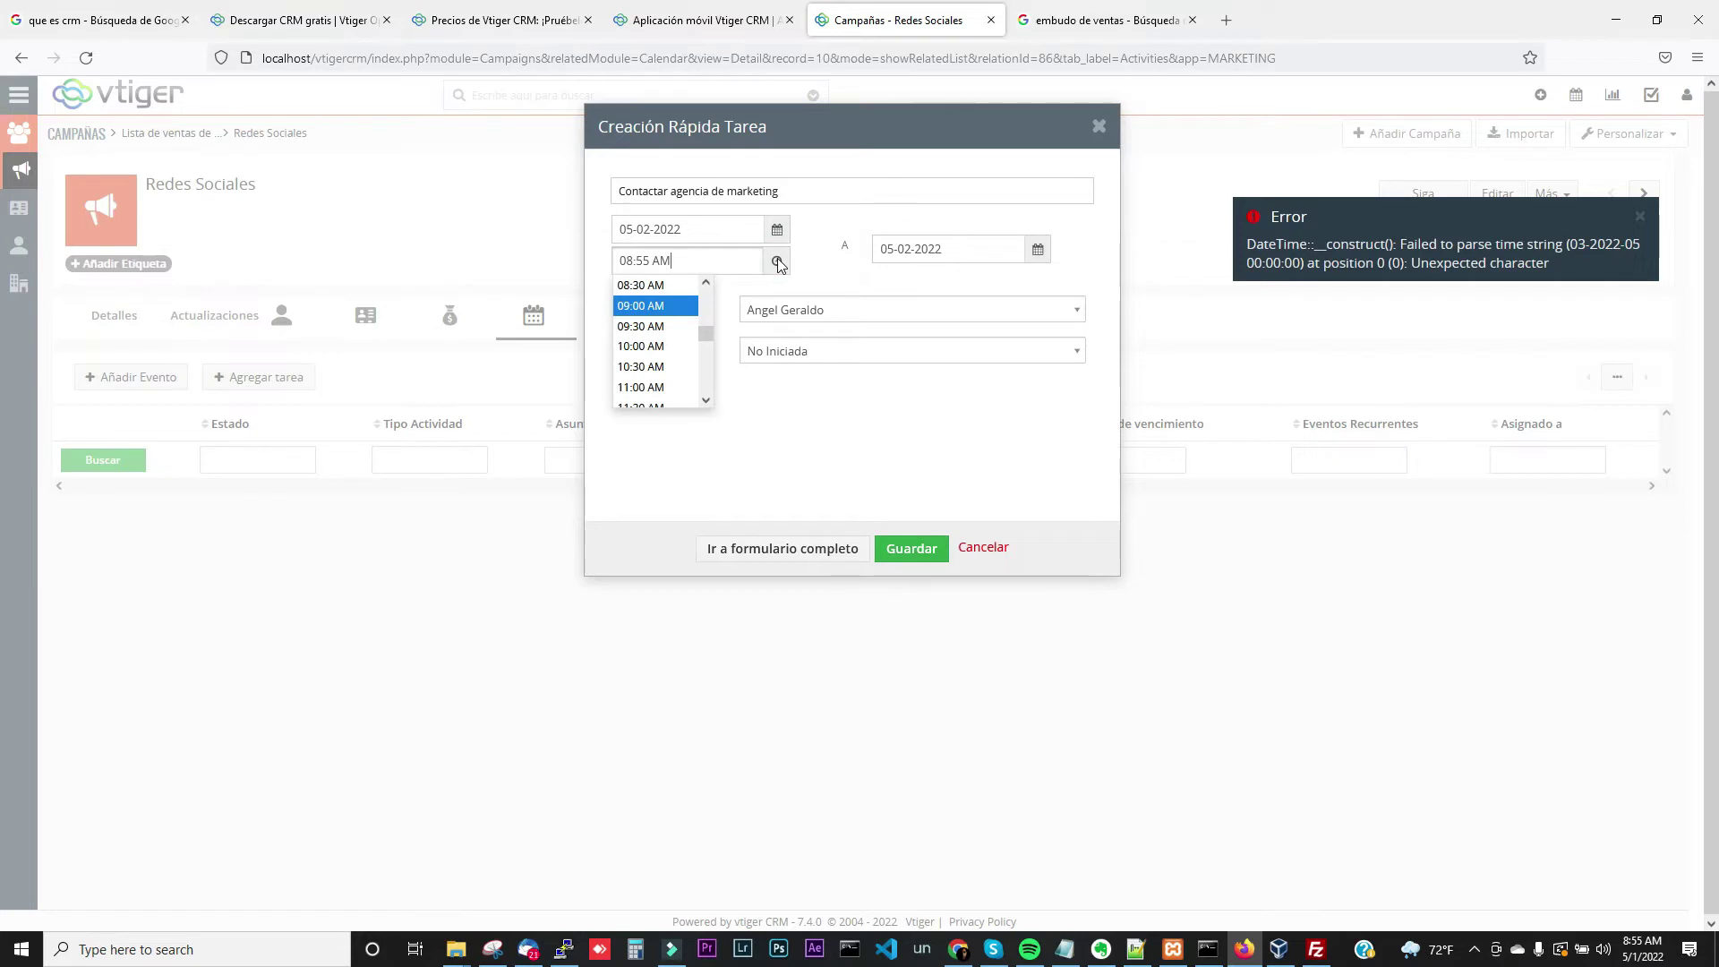
pyautogui.click(707, 404)
pyautogui.click(706, 404)
pyautogui.click(707, 404)
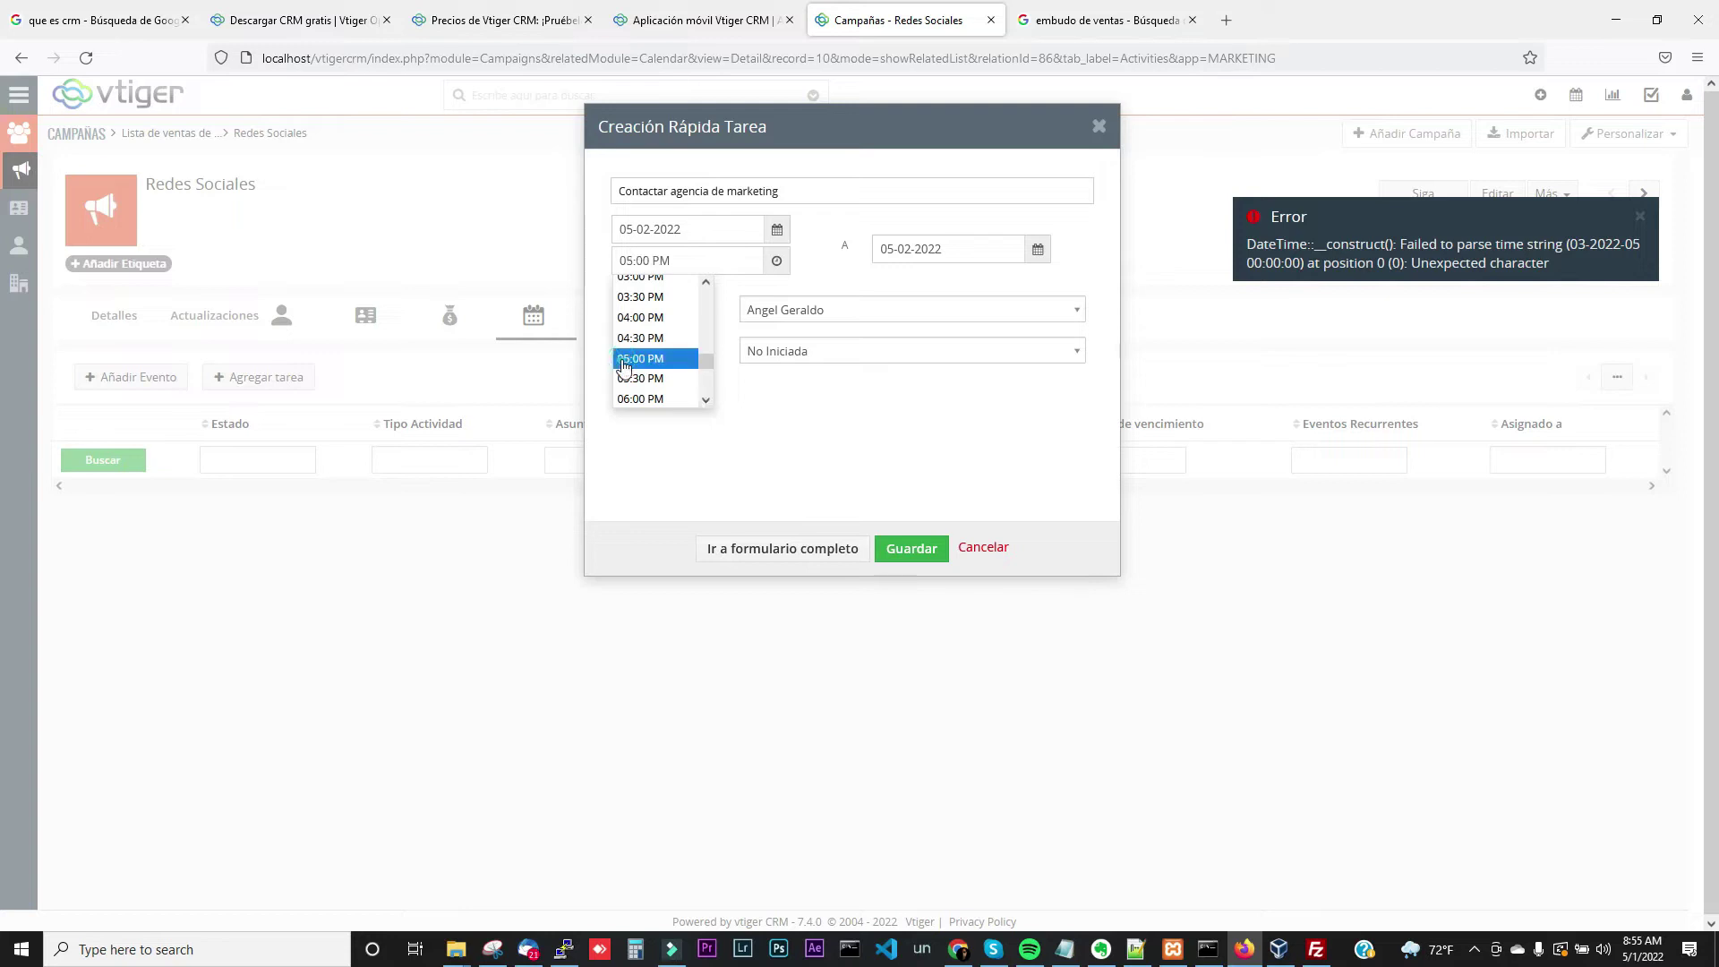
pyautogui.click(624, 360)
pyautogui.click(779, 230)
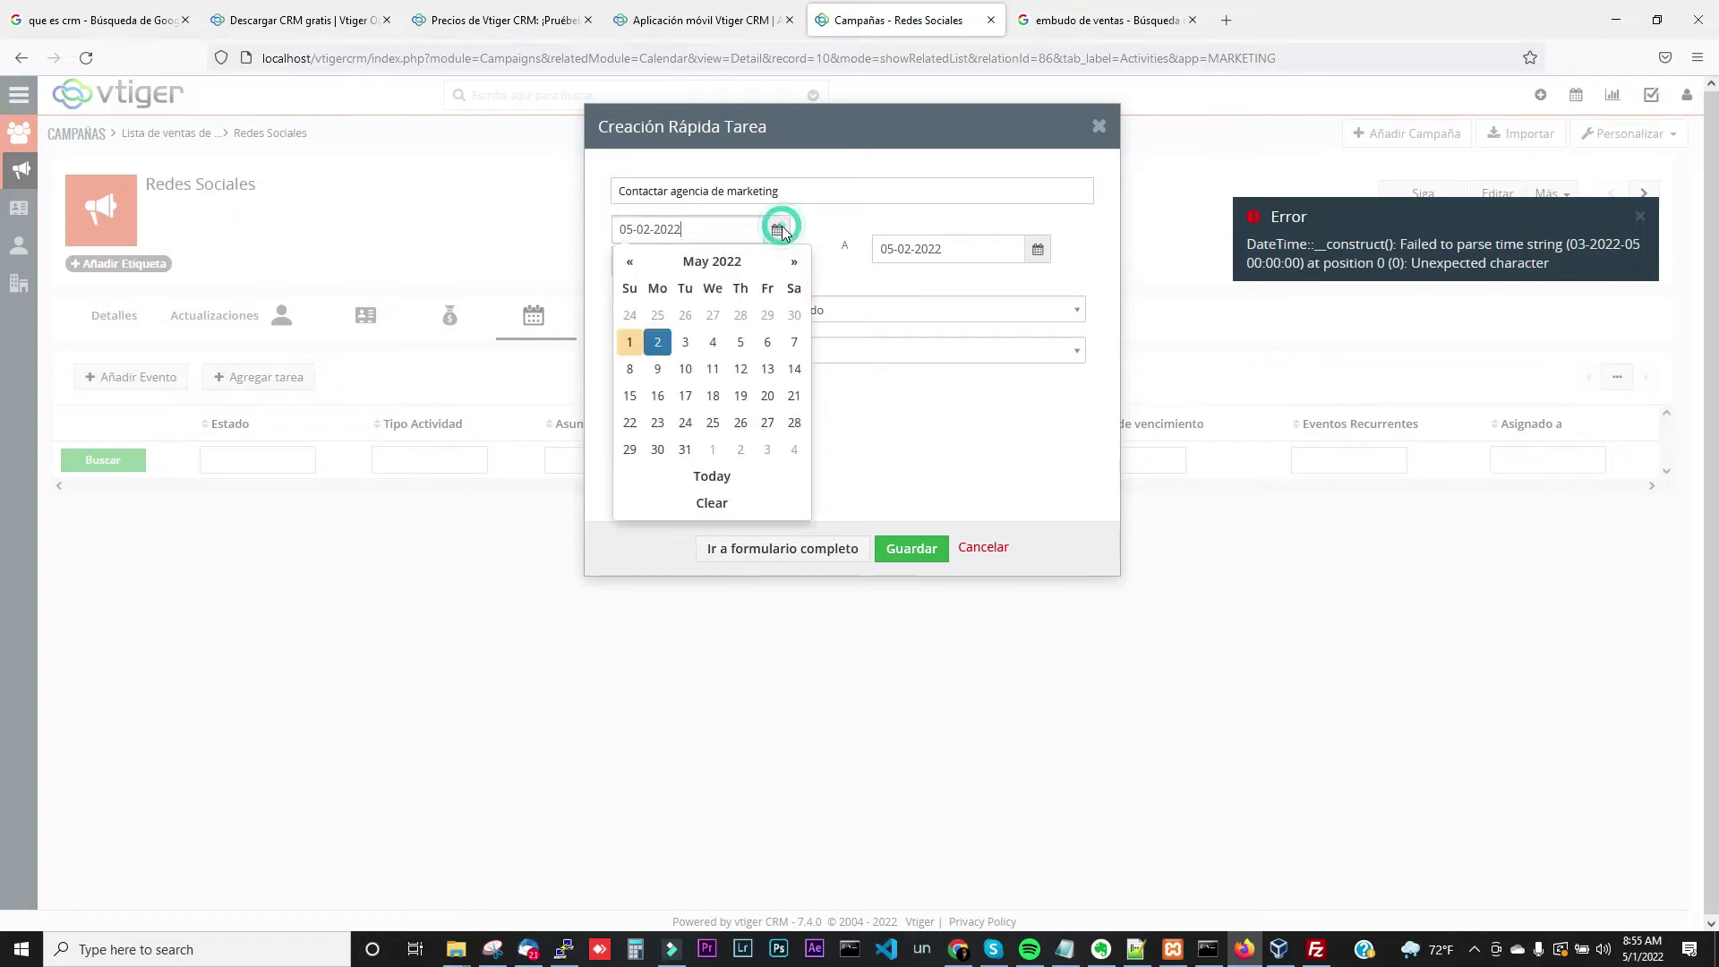
pyautogui.click(710, 343)
pyautogui.click(913, 550)
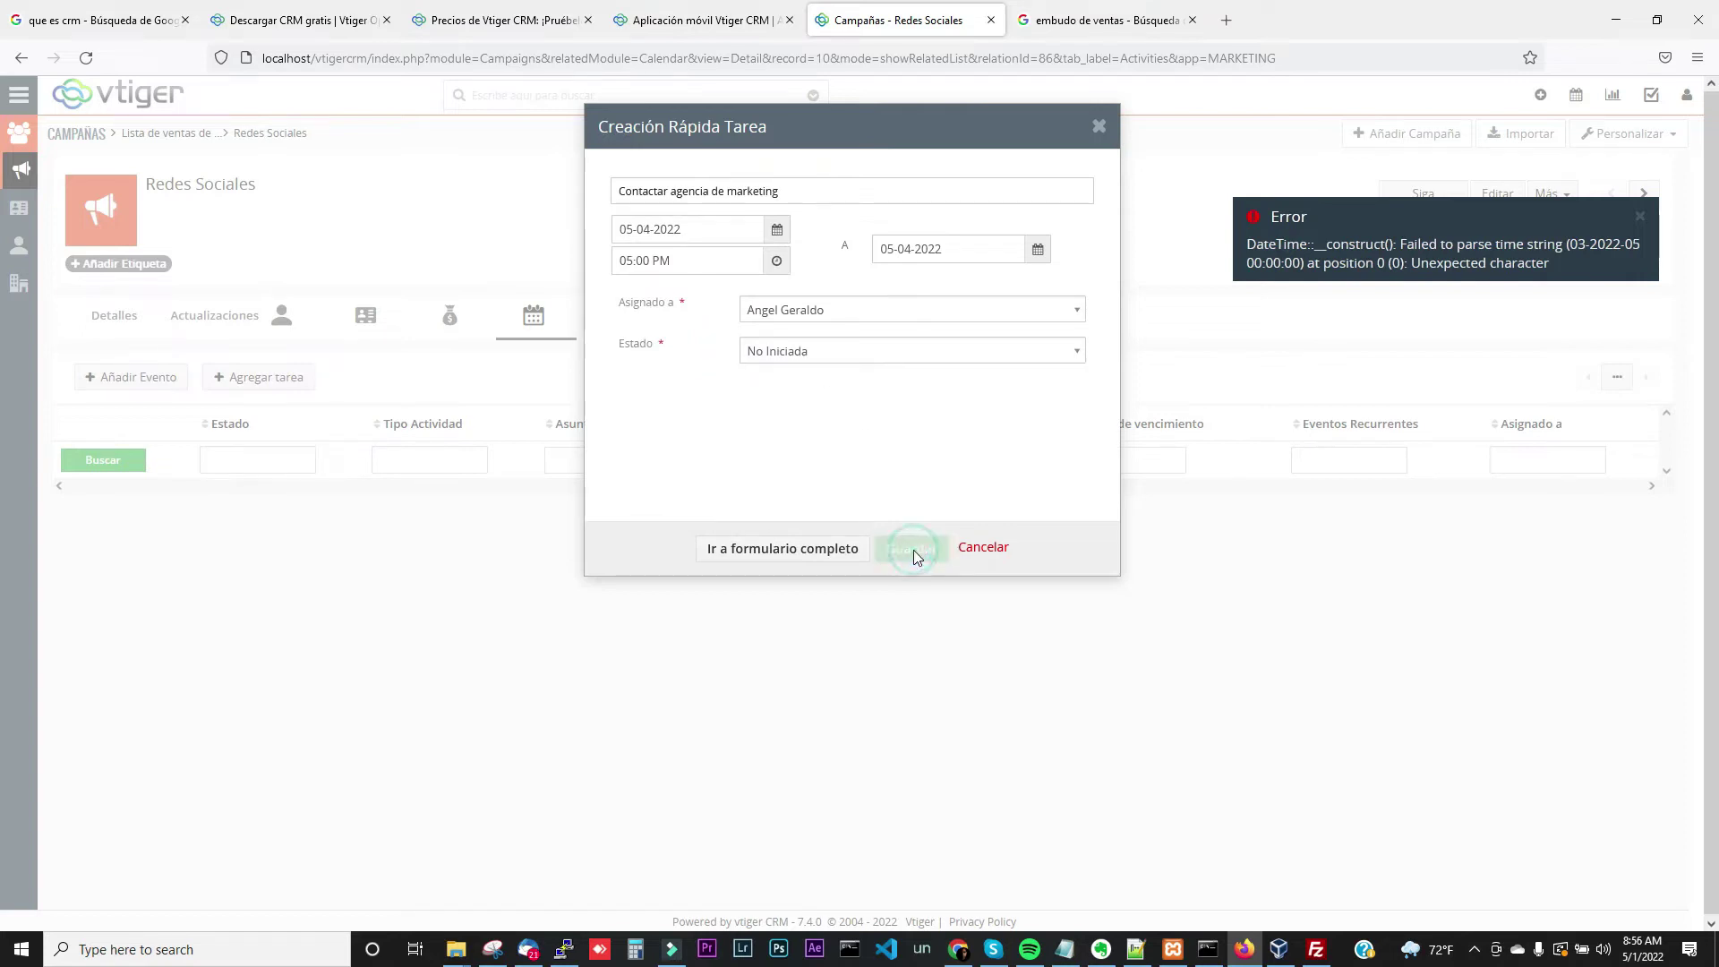
pyautogui.click(1644, 219)
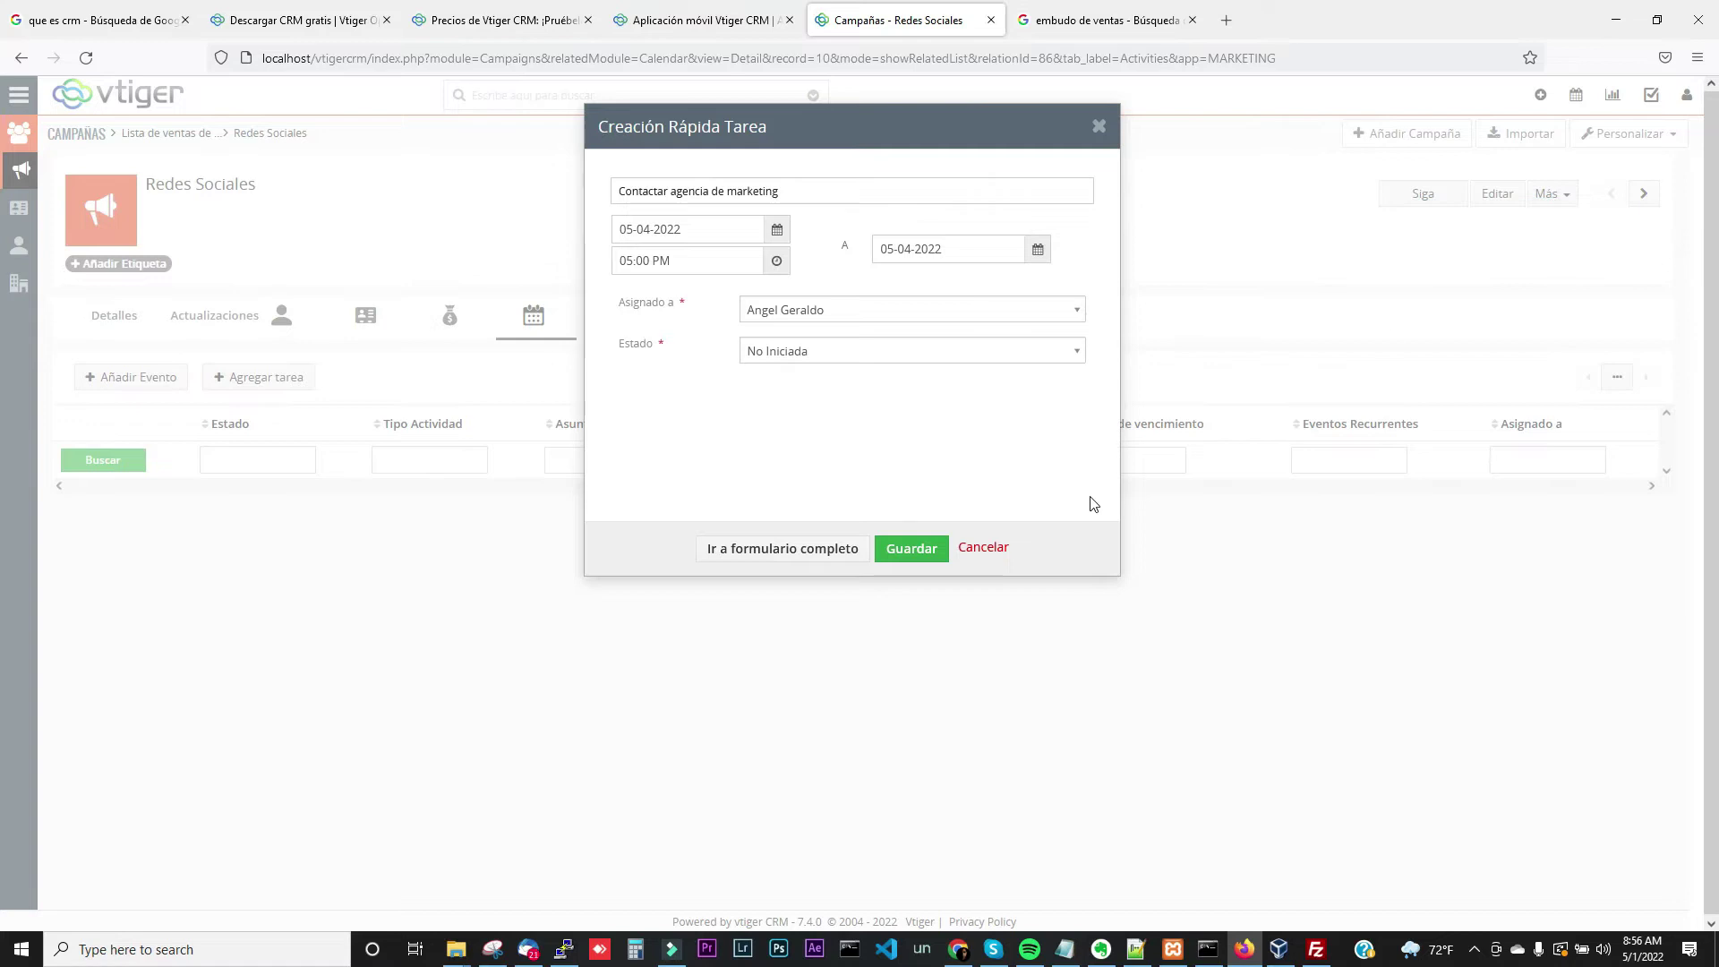
# Set the task's end date to 05-04-2022 and carry it into the full task form
pyautogui.click(922, 557)
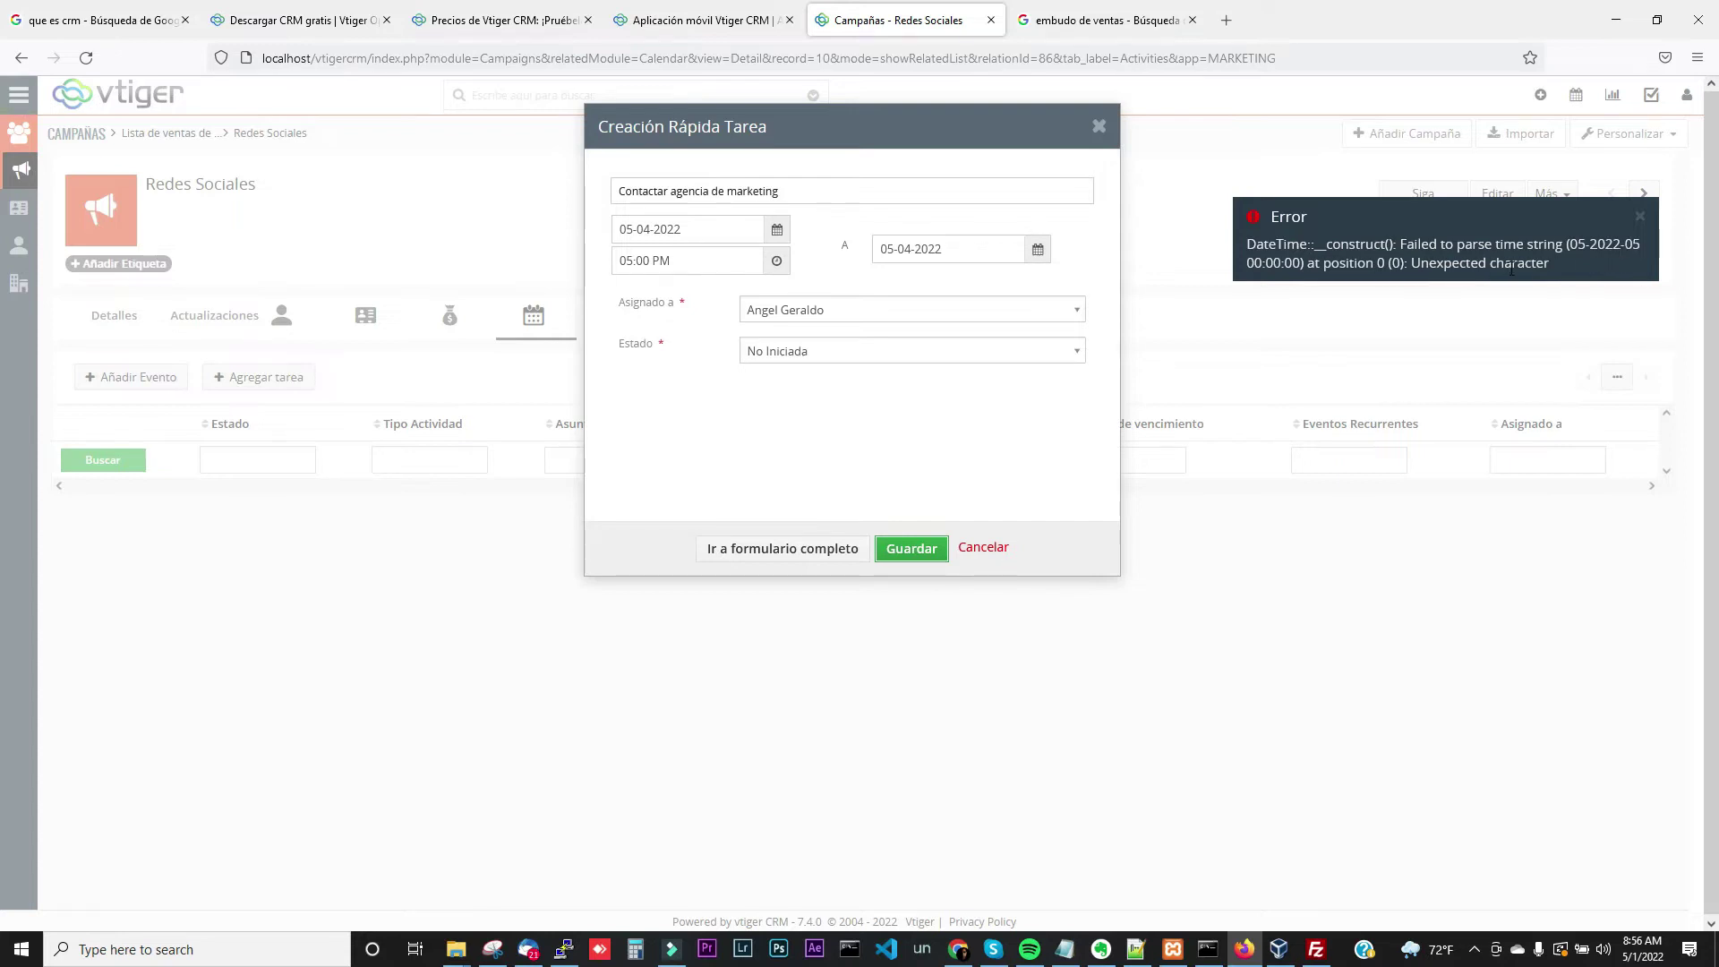
pyautogui.click(1038, 255)
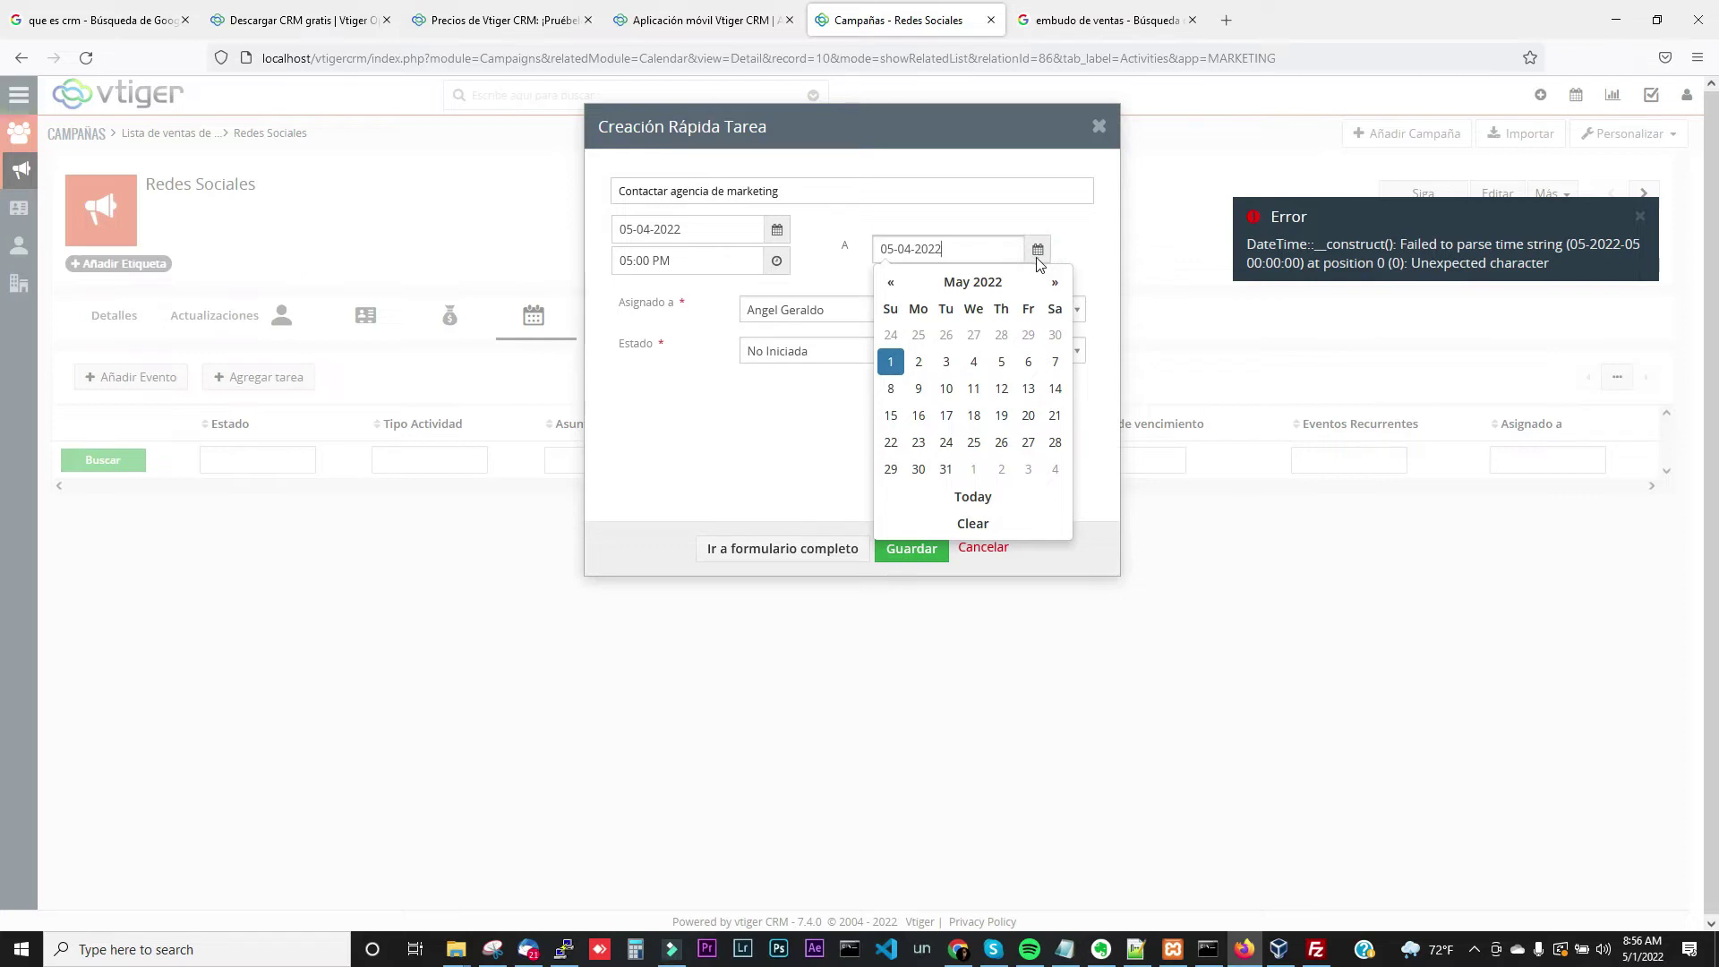
pyautogui.click(964, 251)
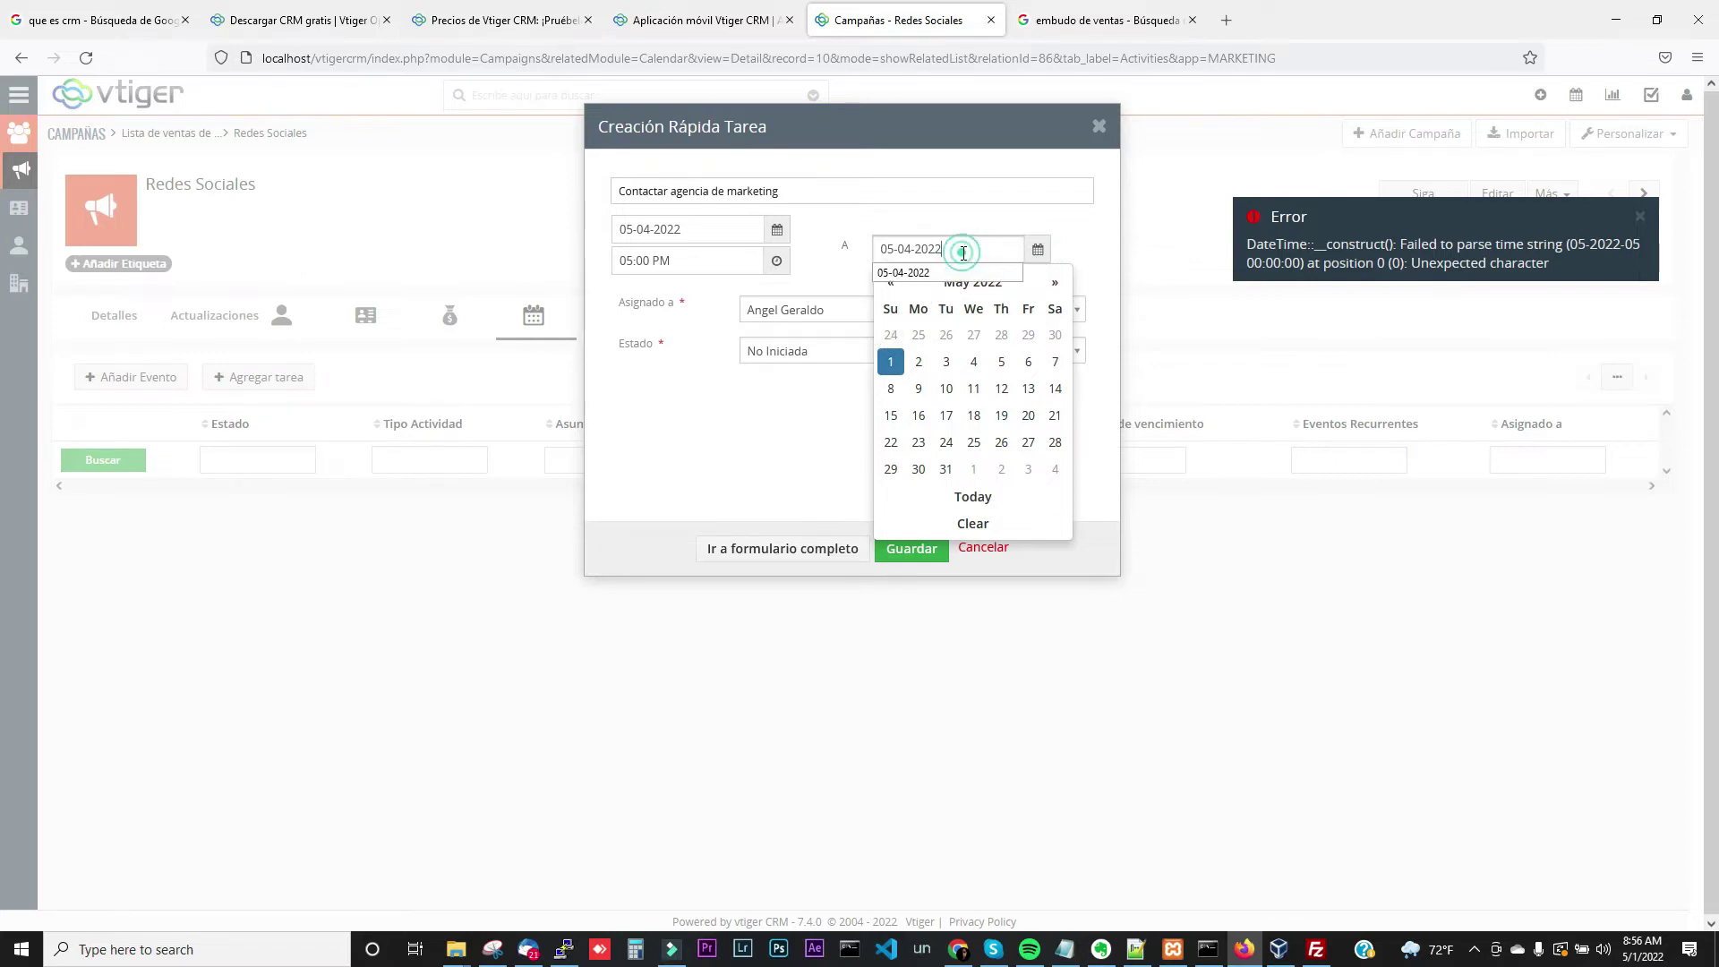
pyautogui.press('BackSpace')
pyautogui.press('BackSpace')
pyautogui.press('BackSpace')
pyautogui.press('BackSpace')
pyautogui.press('BackSpace')
pyautogui.press('BackSpace')
pyautogui.press('BackSpace')
pyautogui.press('BackSpace')
pyautogui.press('BackSpace')
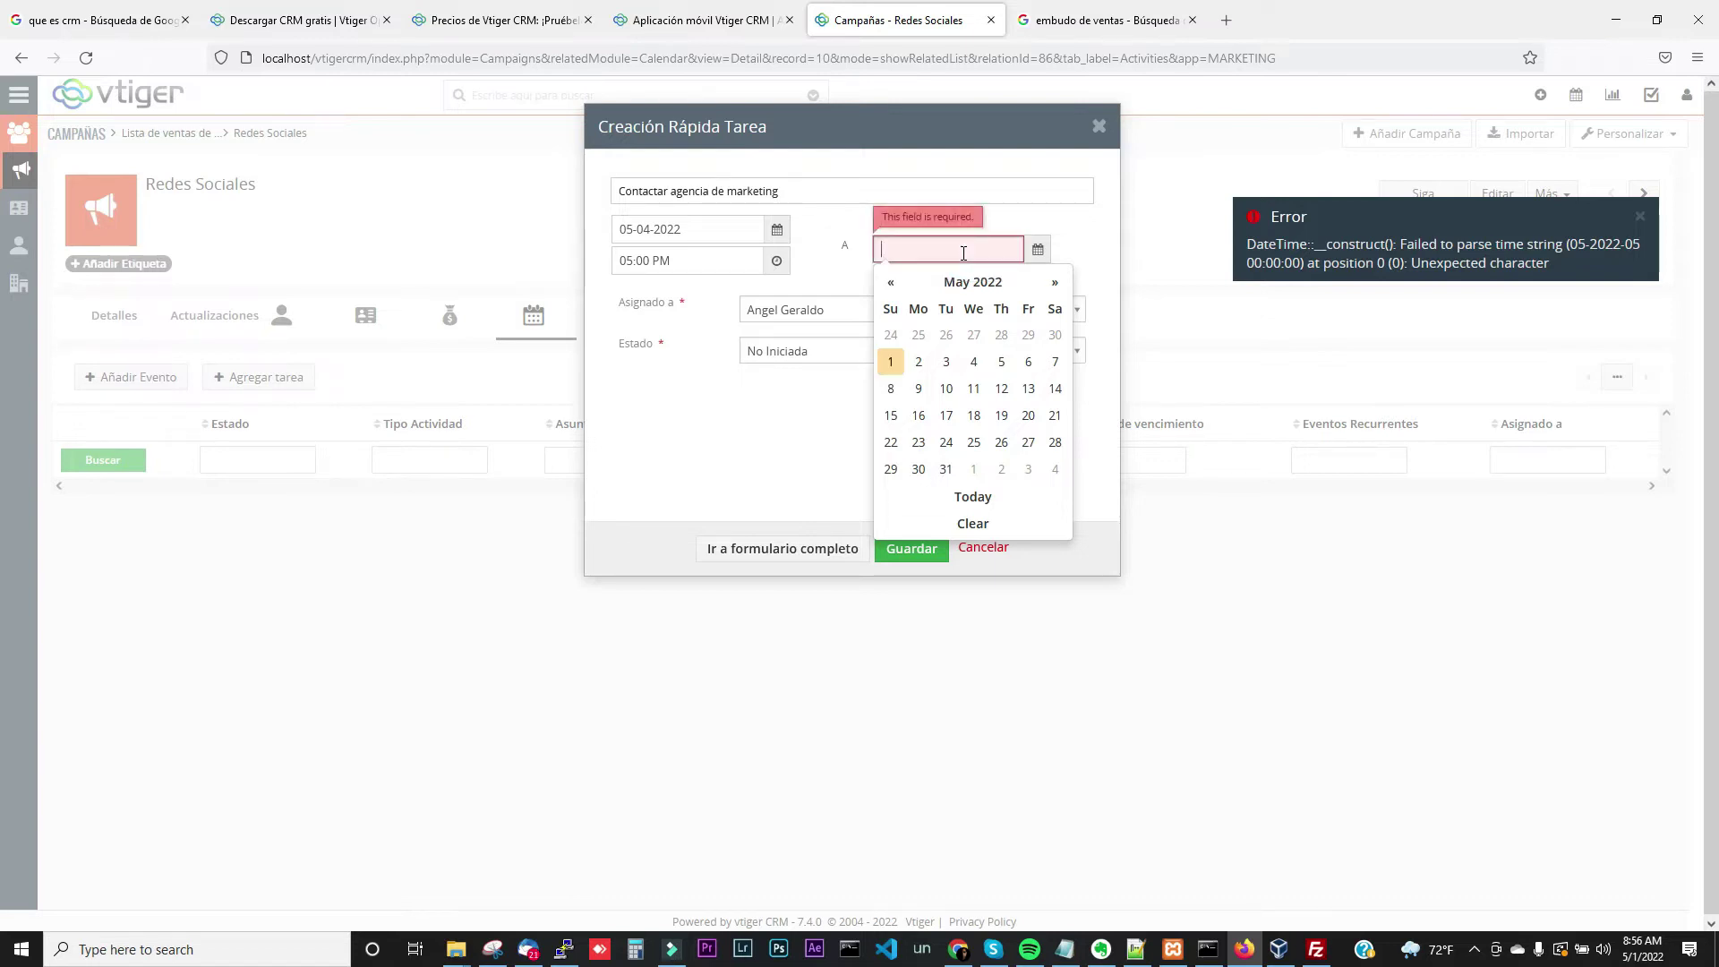
pyautogui.write('05')
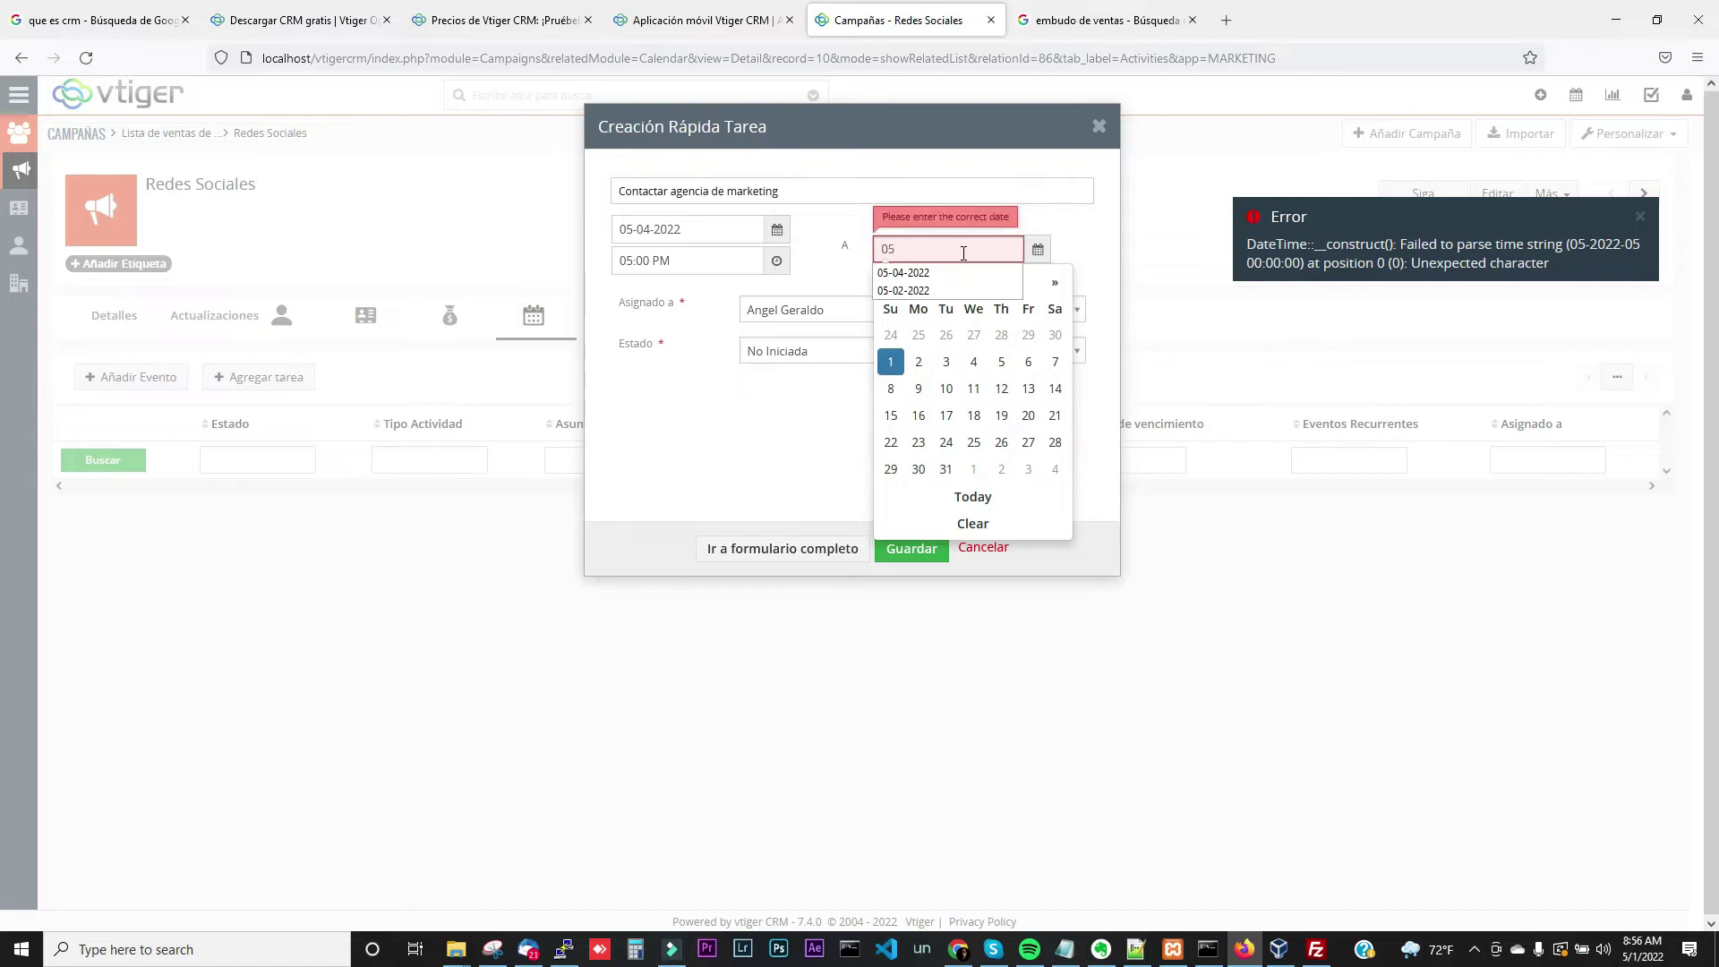
pyautogui.write('-04-2')
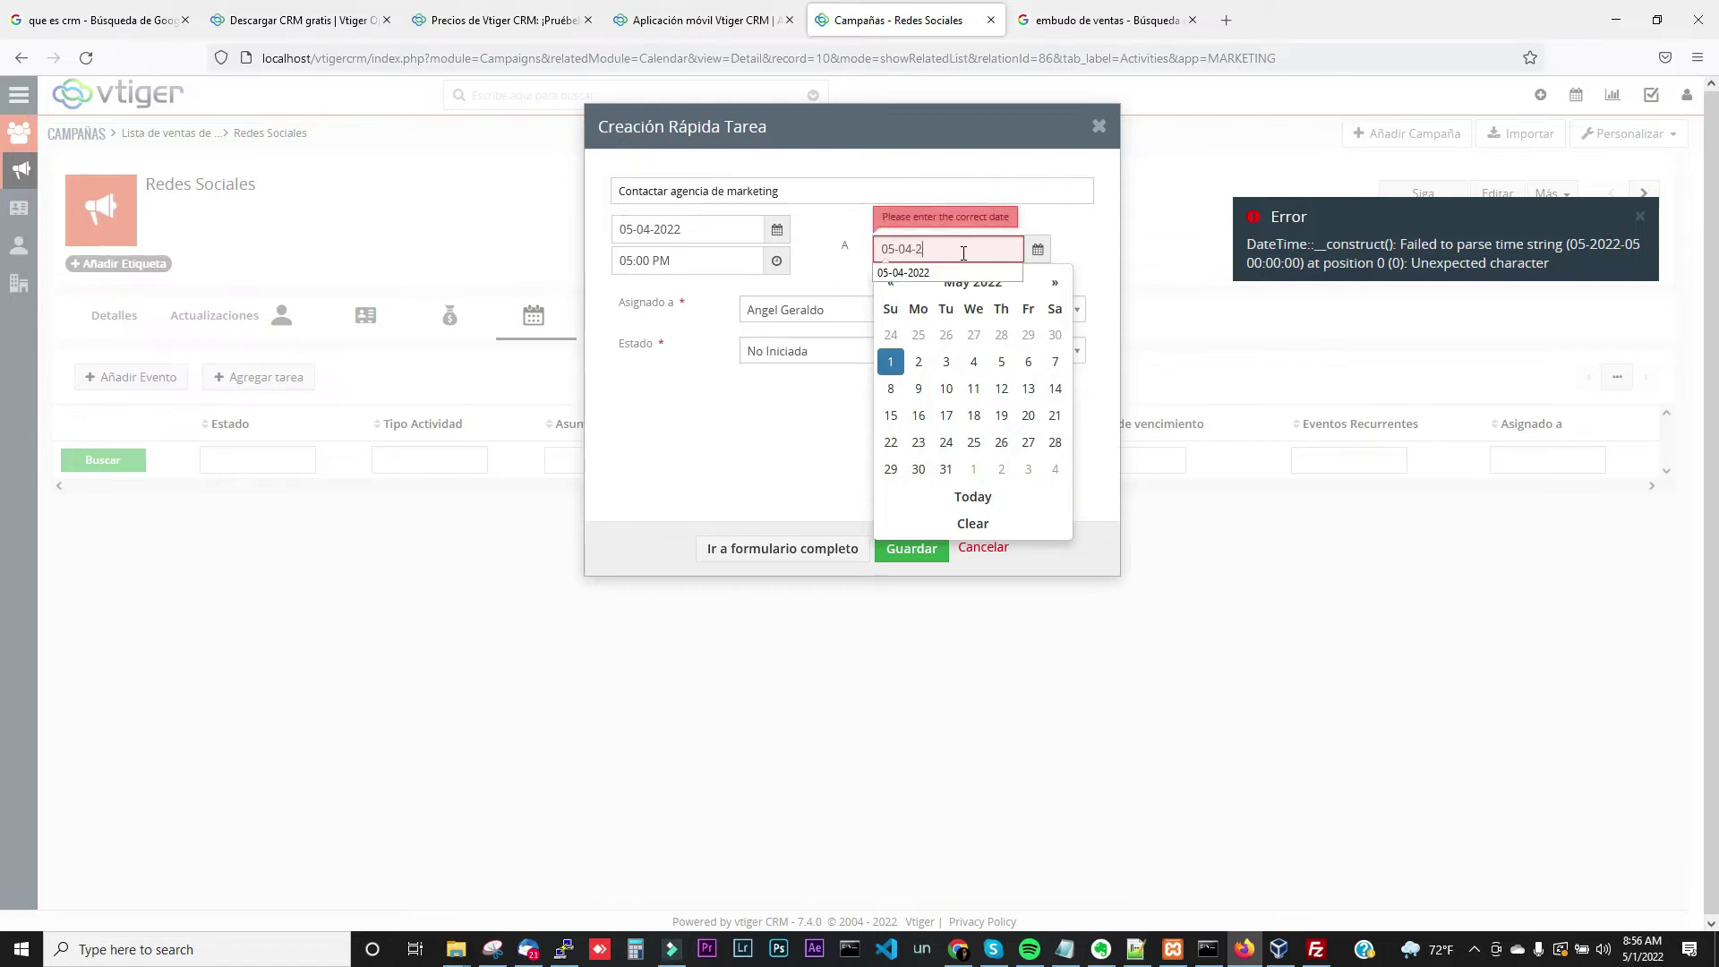
pyautogui.write('022')
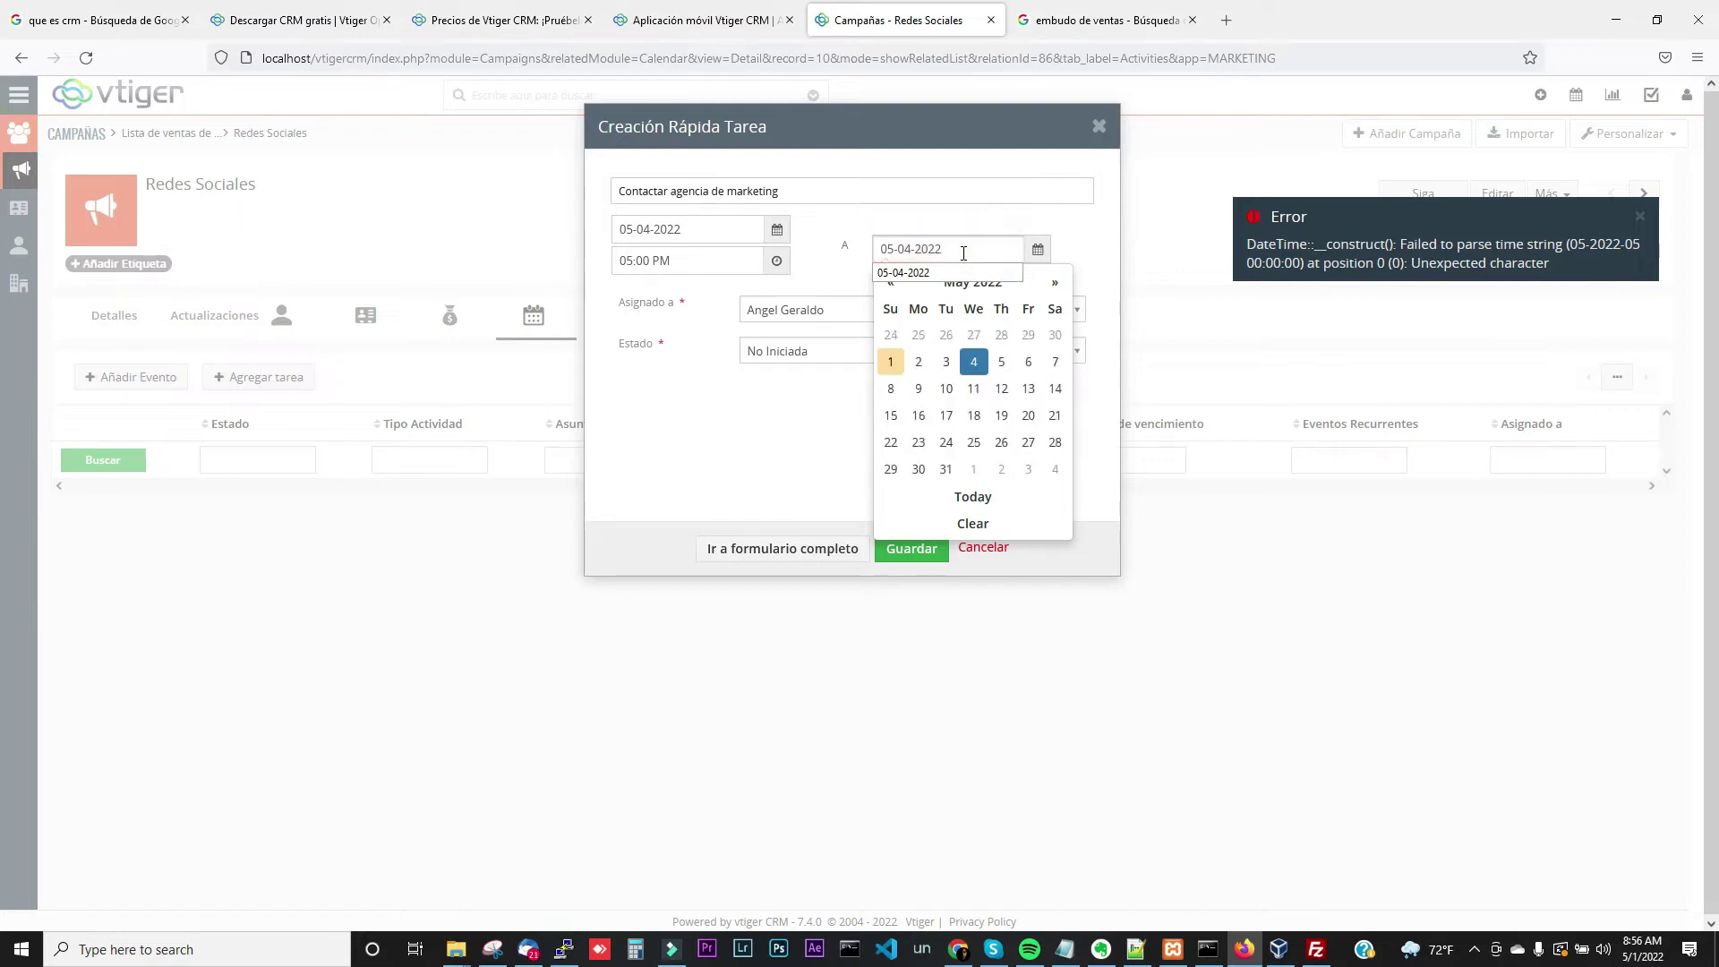
pyautogui.click(1030, 217)
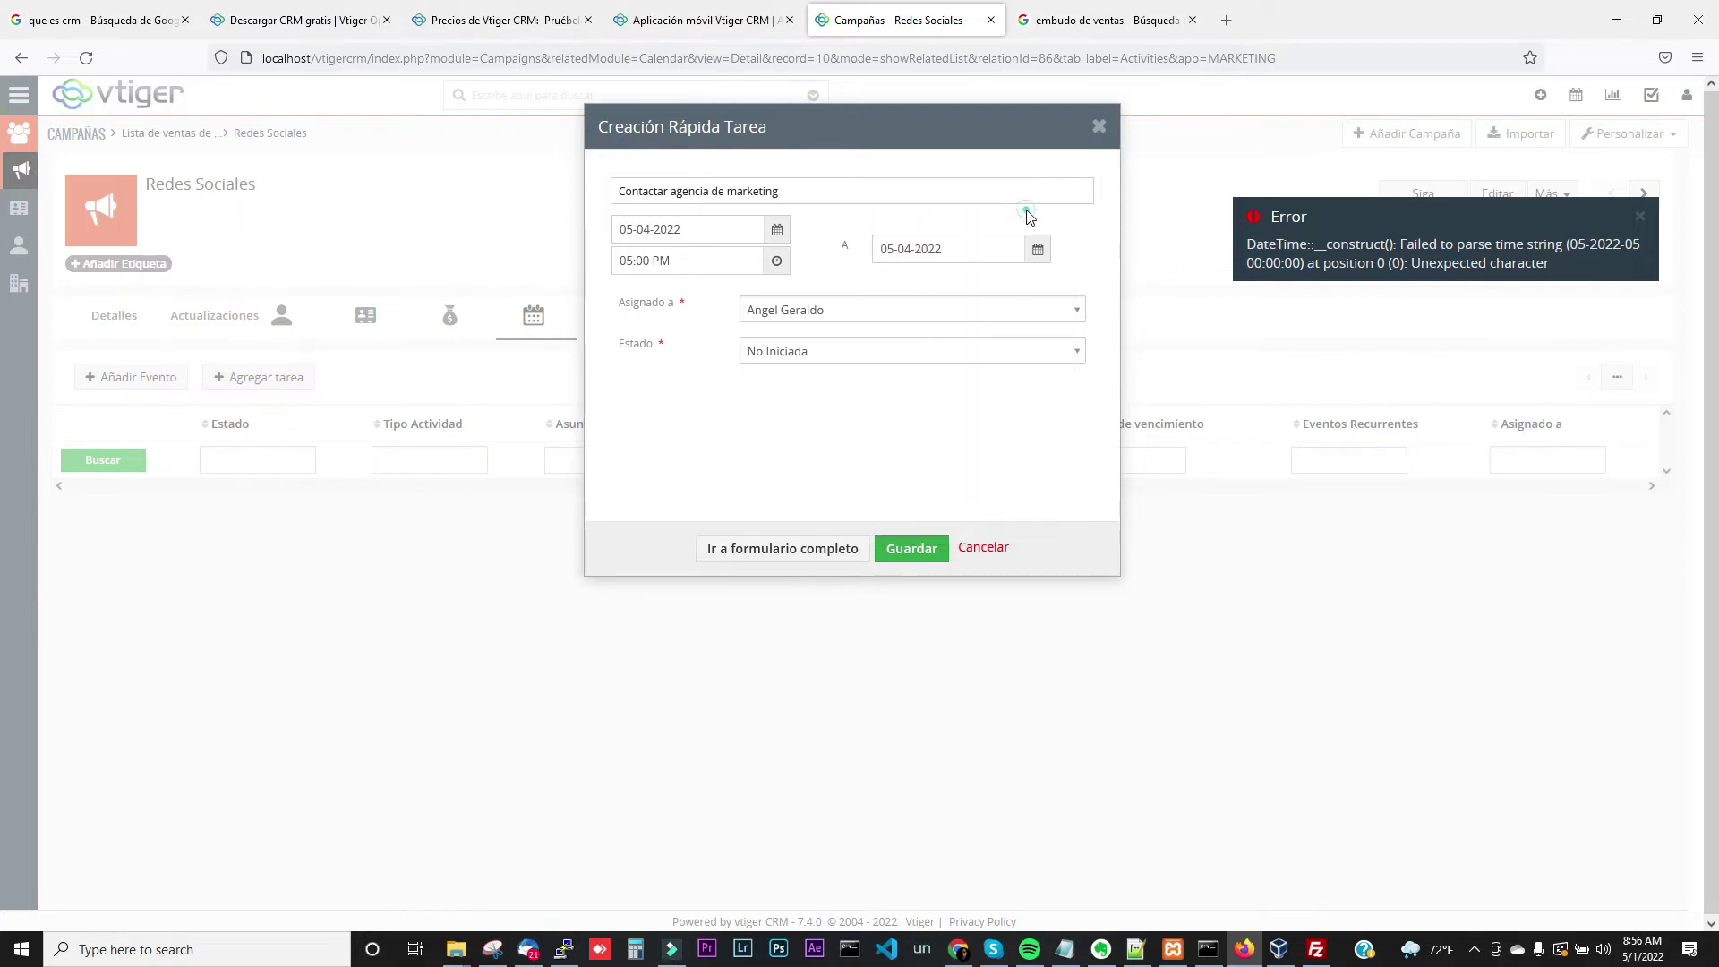
pyautogui.click(915, 555)
pyautogui.click(785, 550)
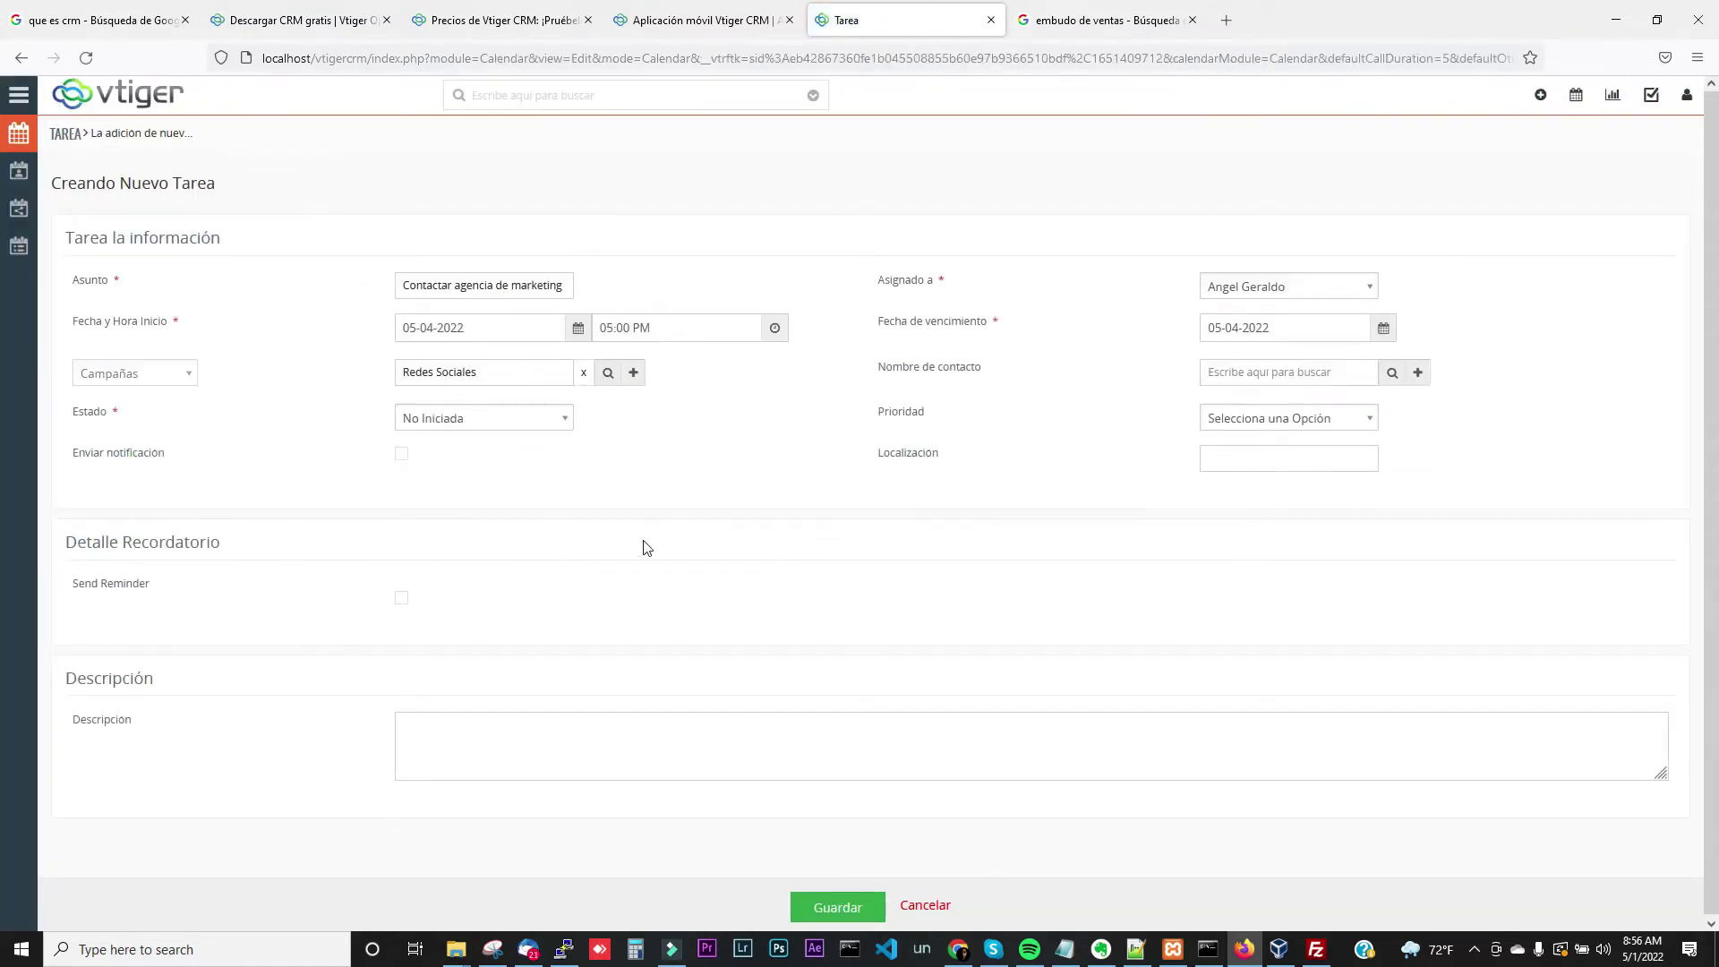
# Keep Campaigns as the related record type, attempt saving the task, and return from the error
pyautogui.click(179, 377)
pyautogui.click(183, 376)
pyautogui.click(831, 907)
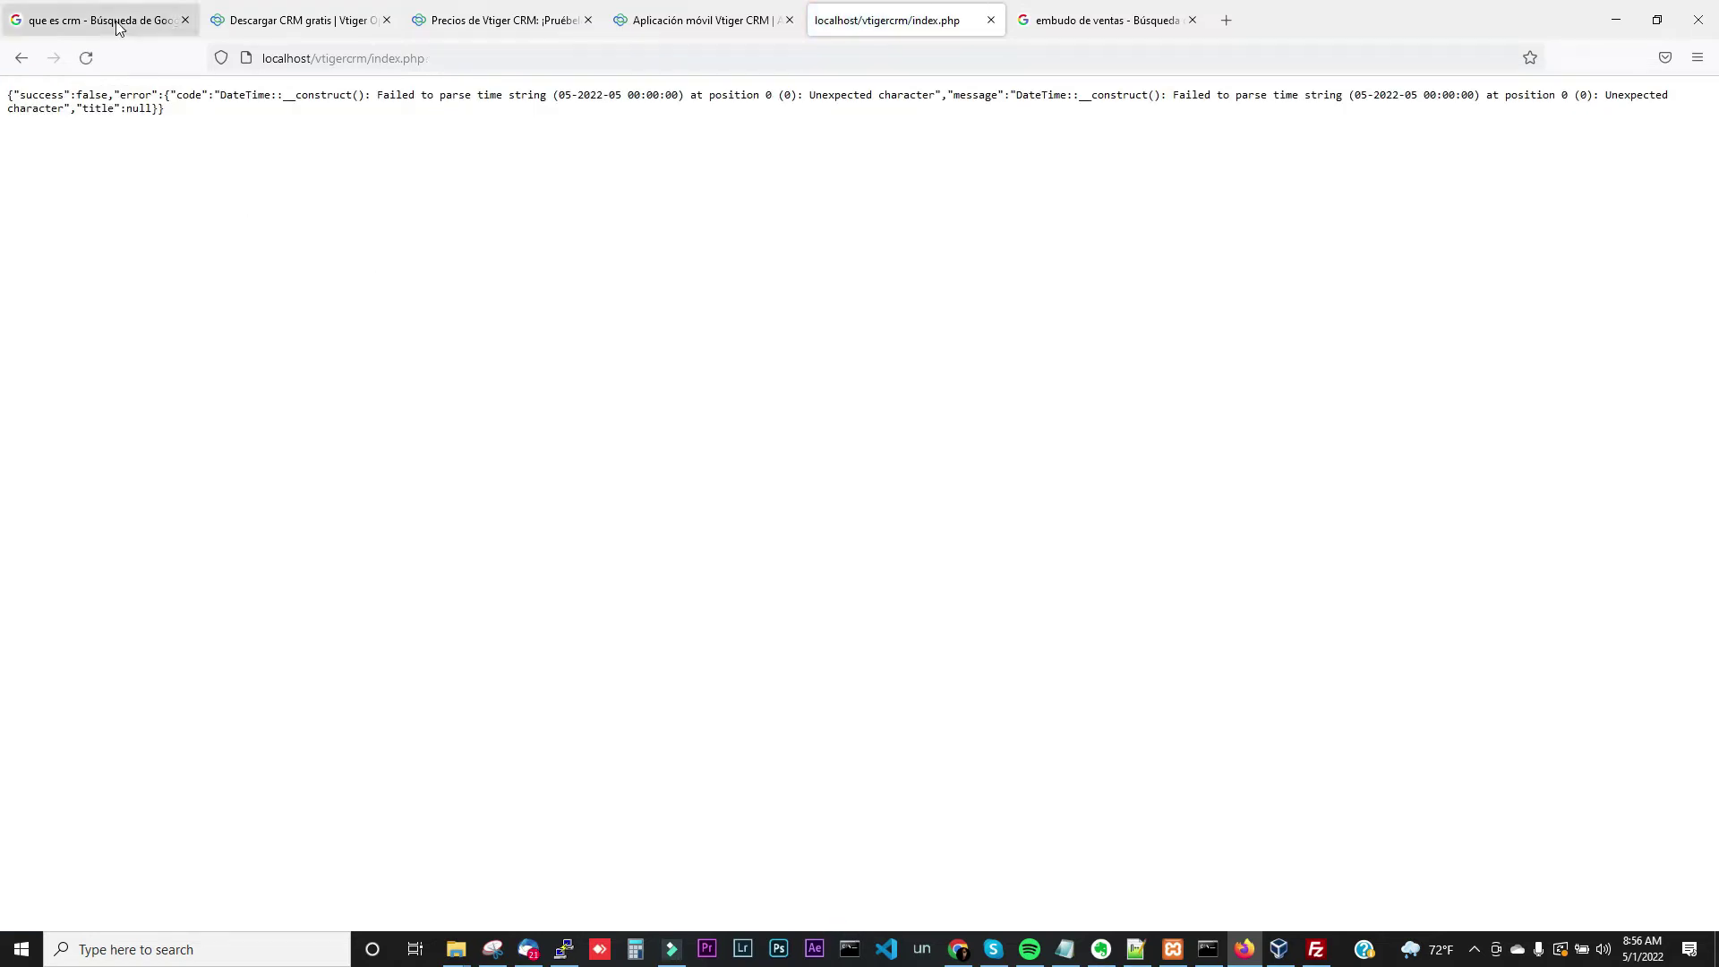
pyautogui.click(742, 18)
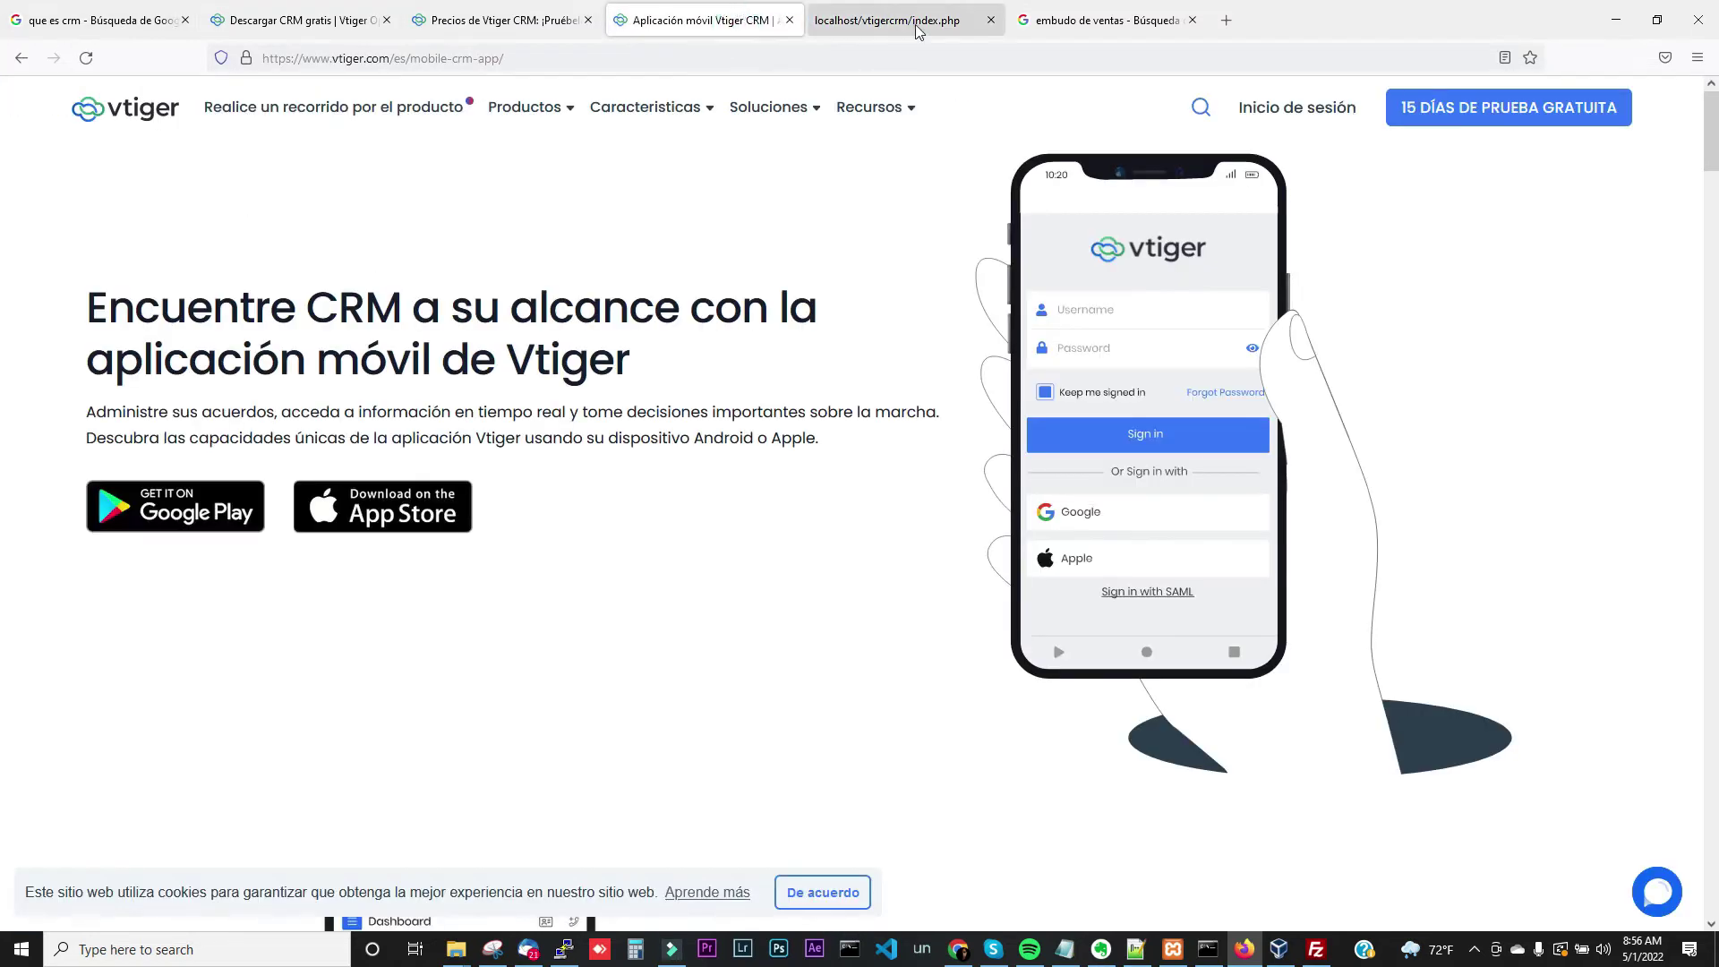
pyautogui.click(916, 28)
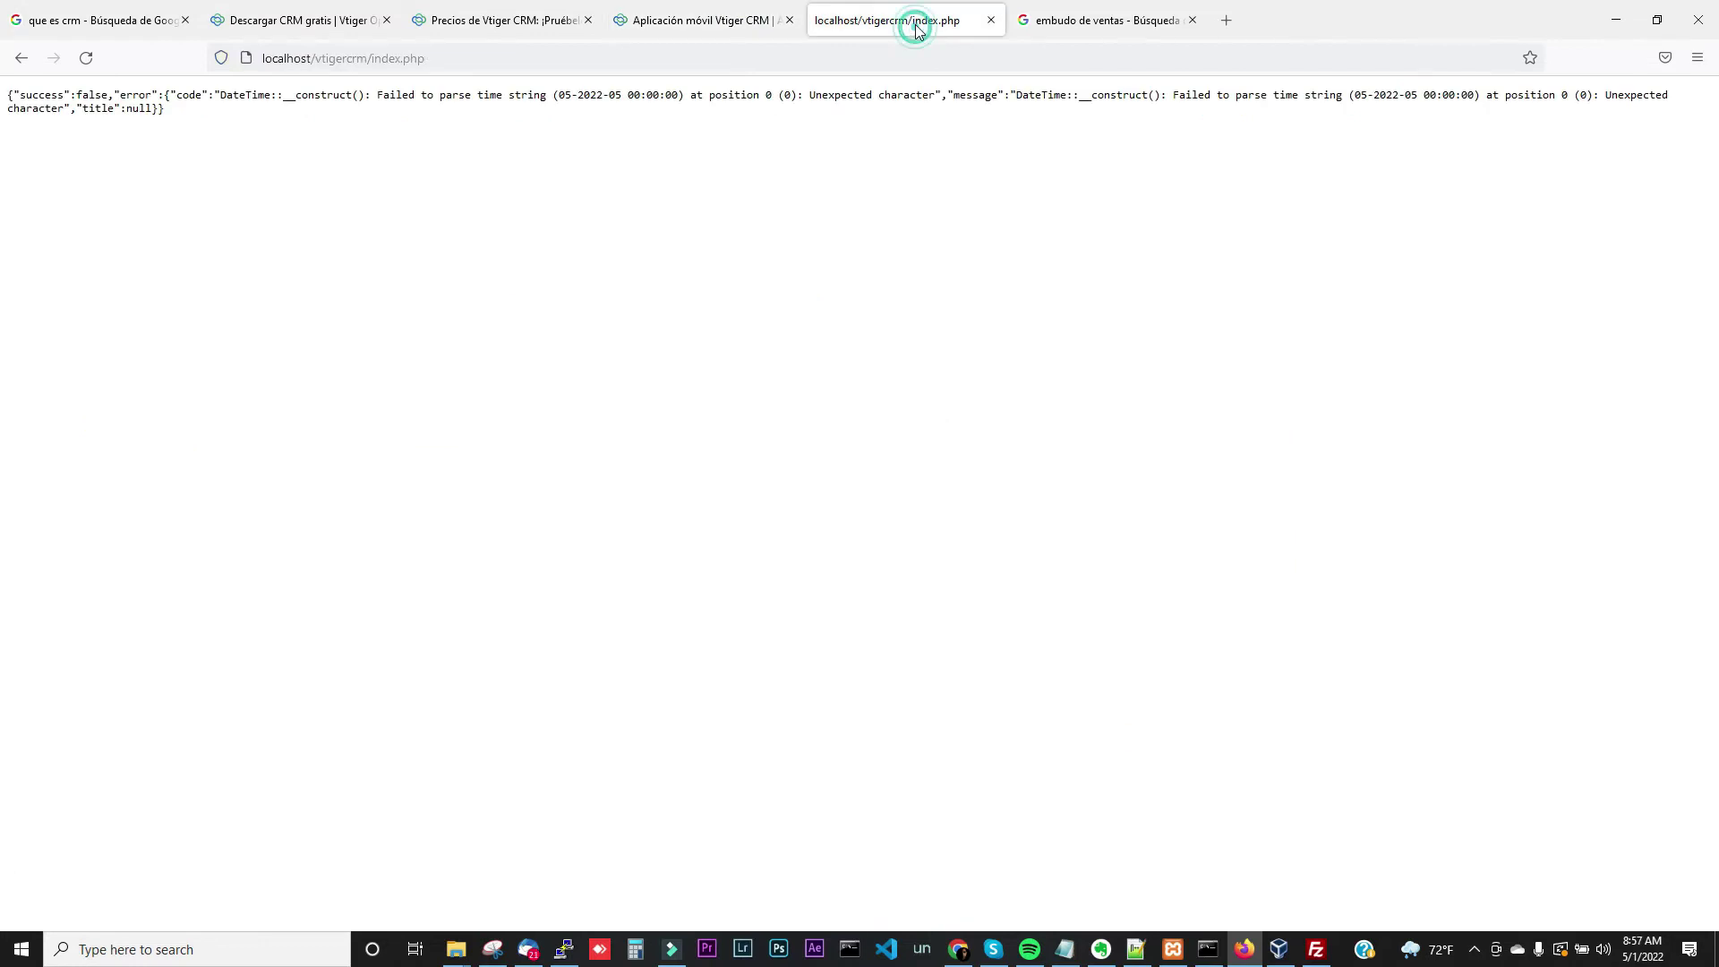
pyautogui.click(17, 72)
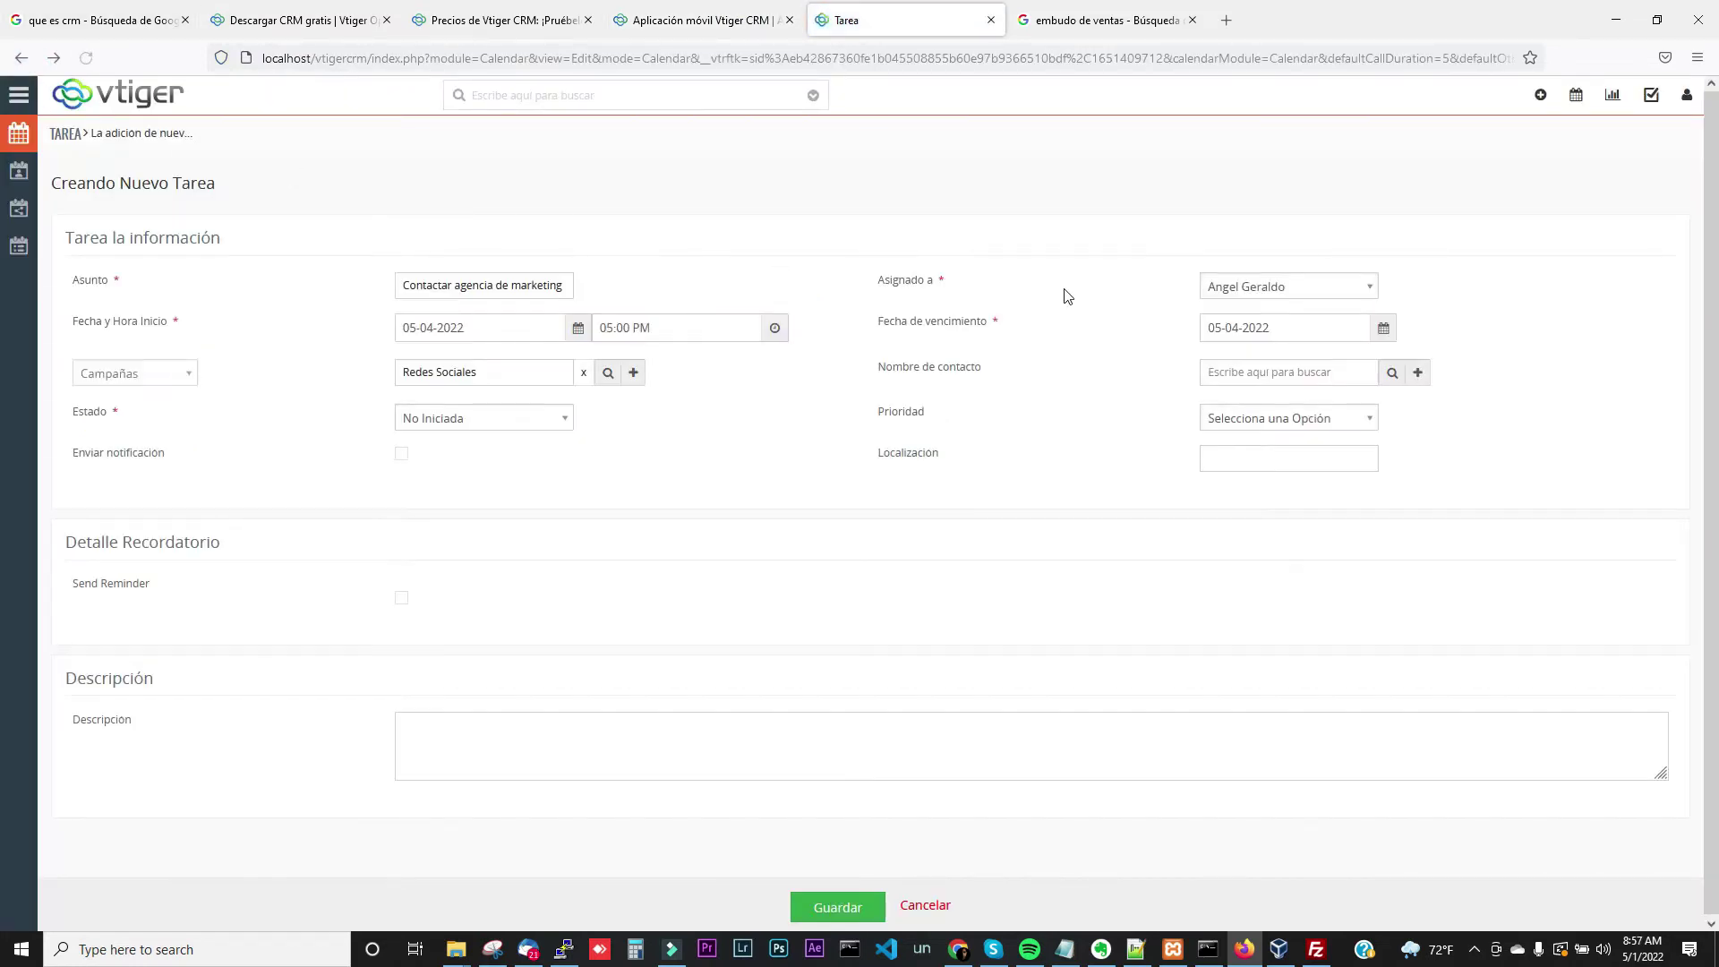
# Change the due date to 05-25-2022, retry saving, then back out to the user menu
pyautogui.click(1382, 332)
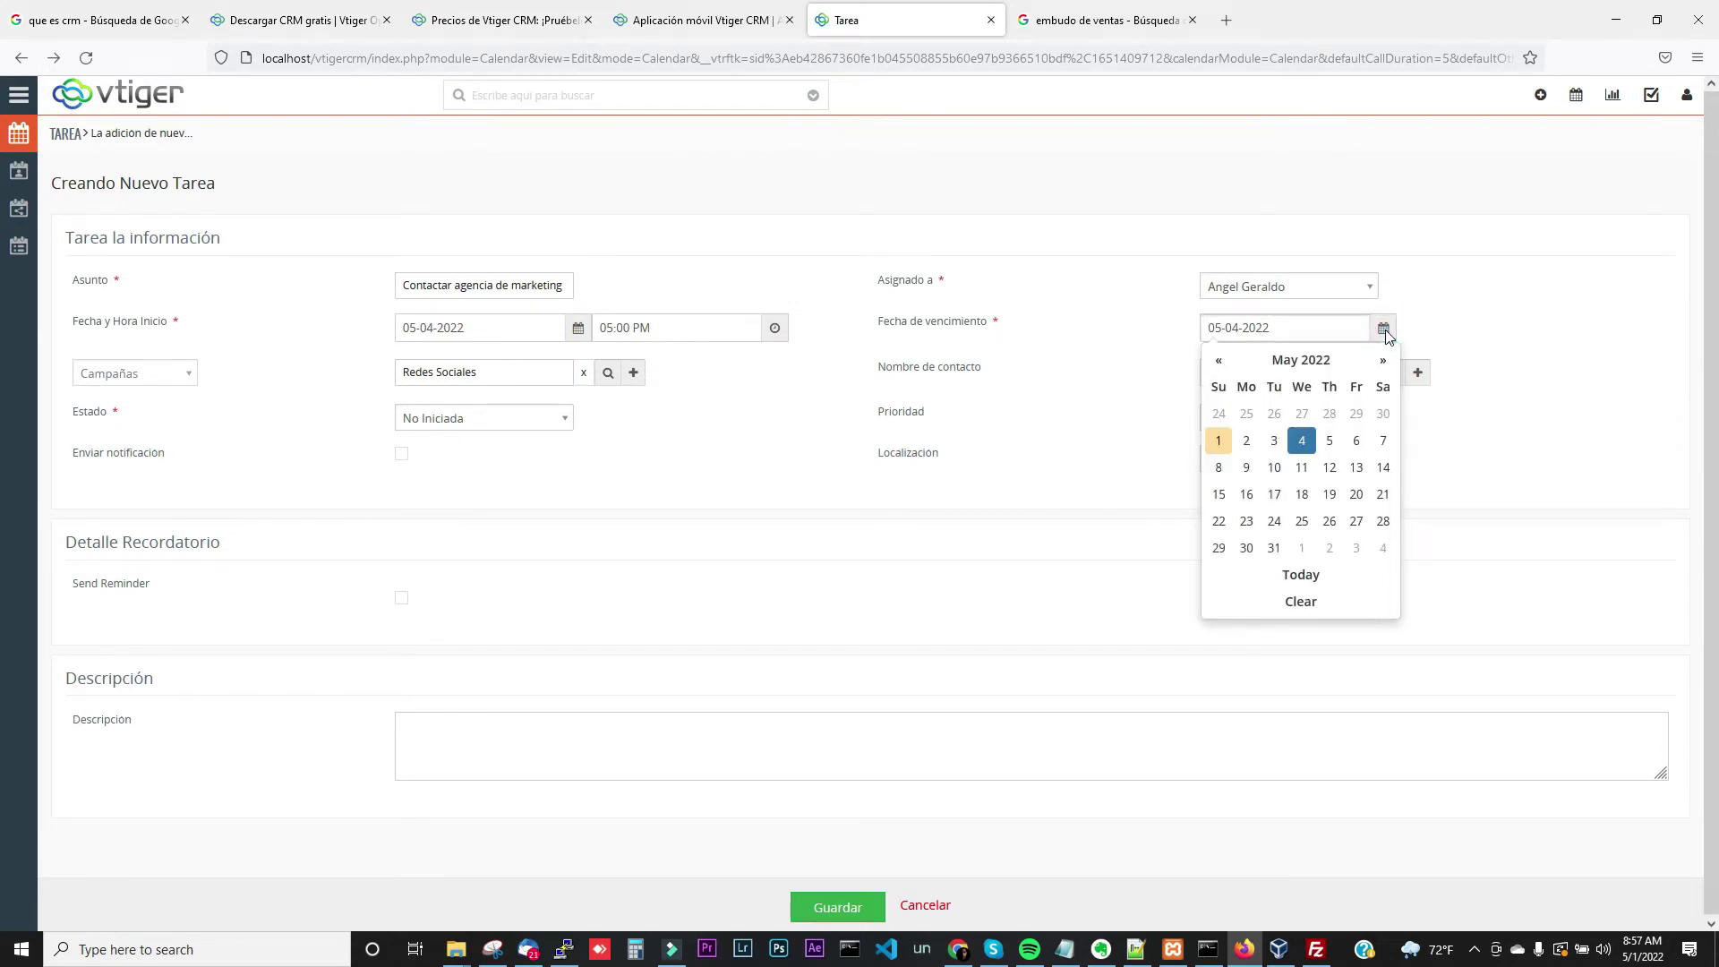
pyautogui.click(1133, 483)
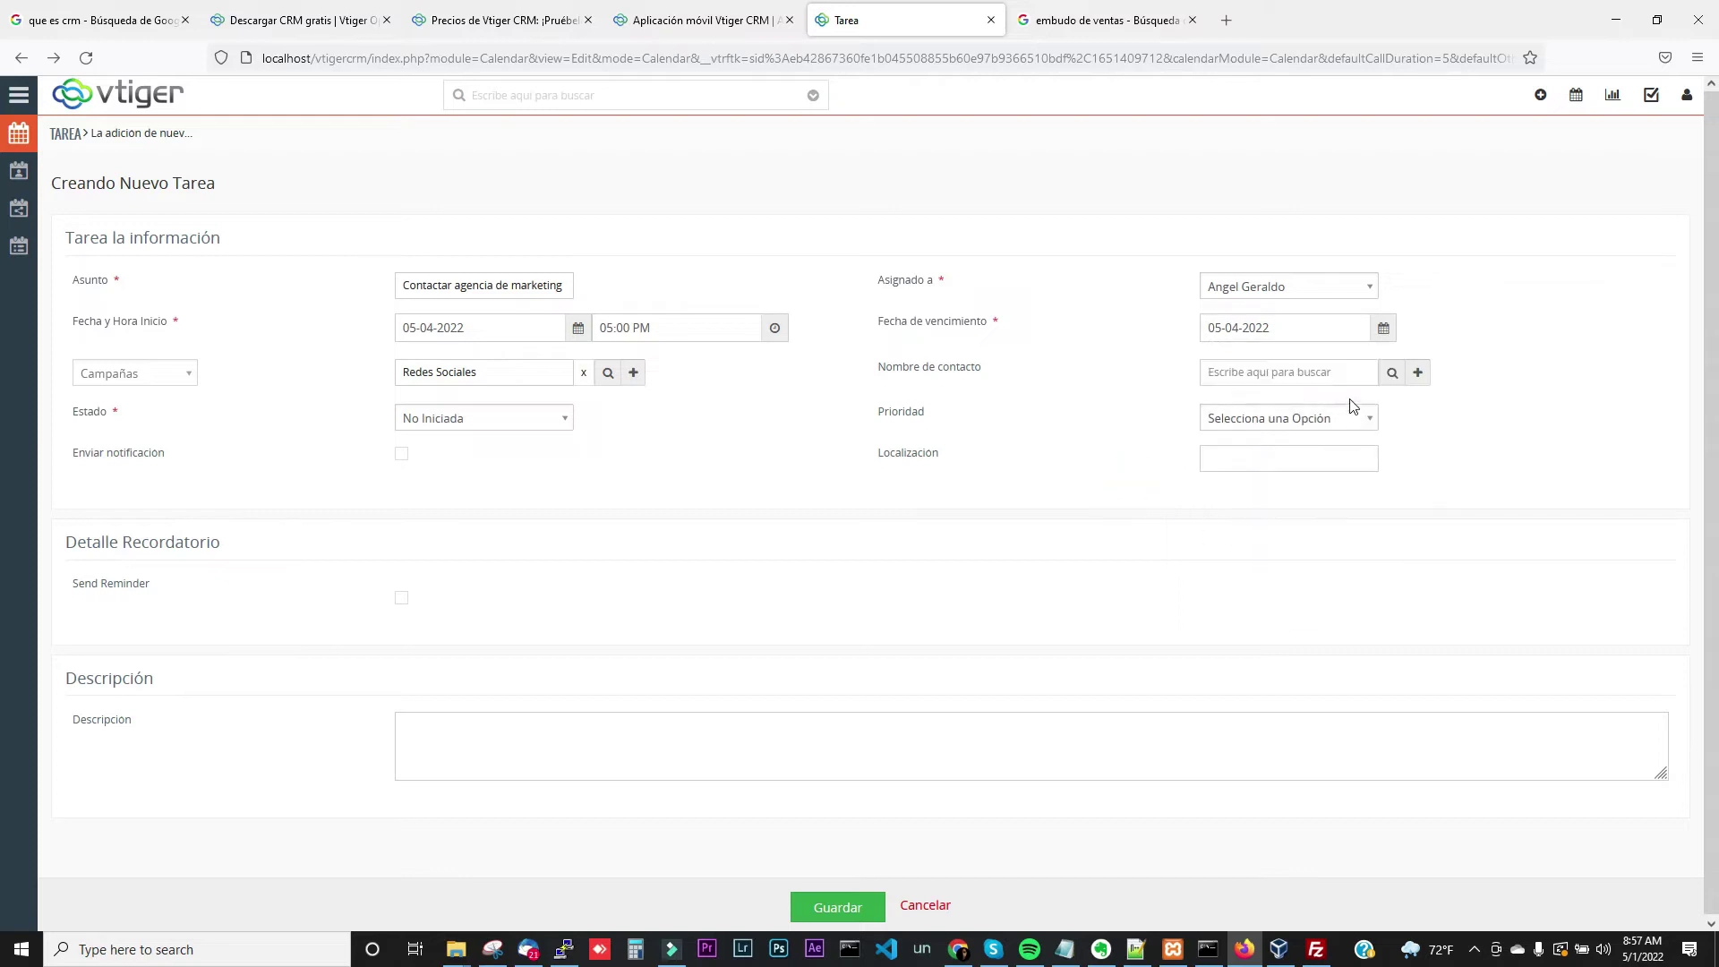
pyautogui.click(1383, 327)
pyautogui.click(1298, 600)
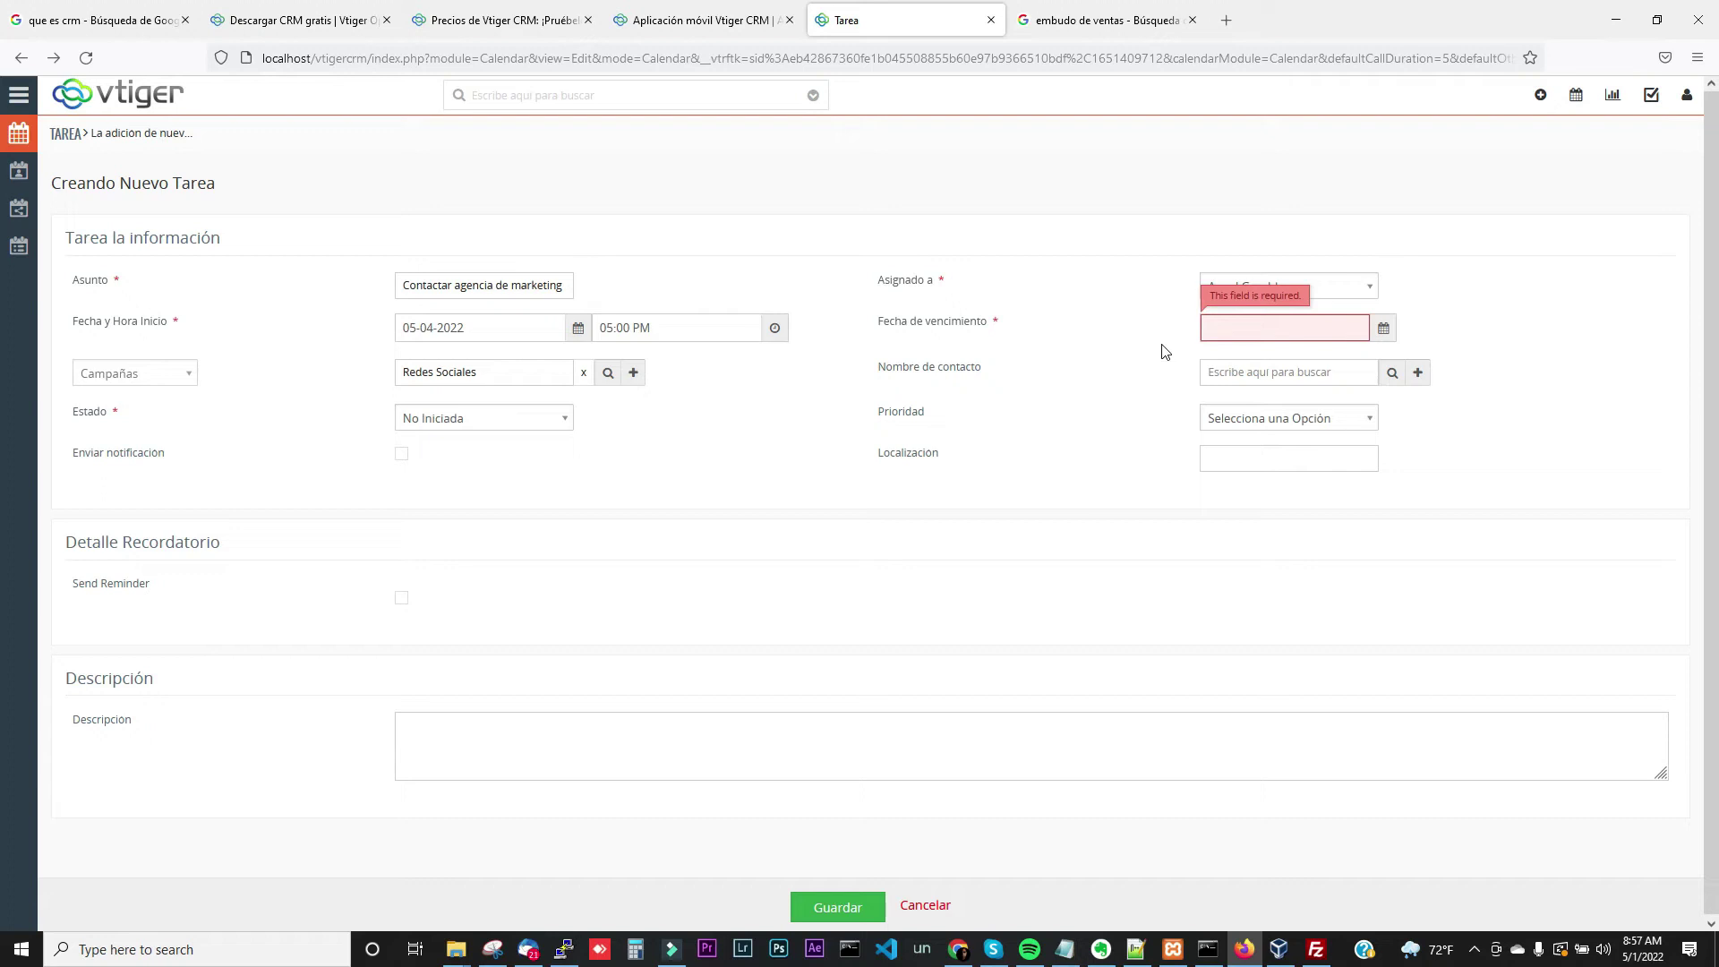
pyautogui.click(1290, 335)
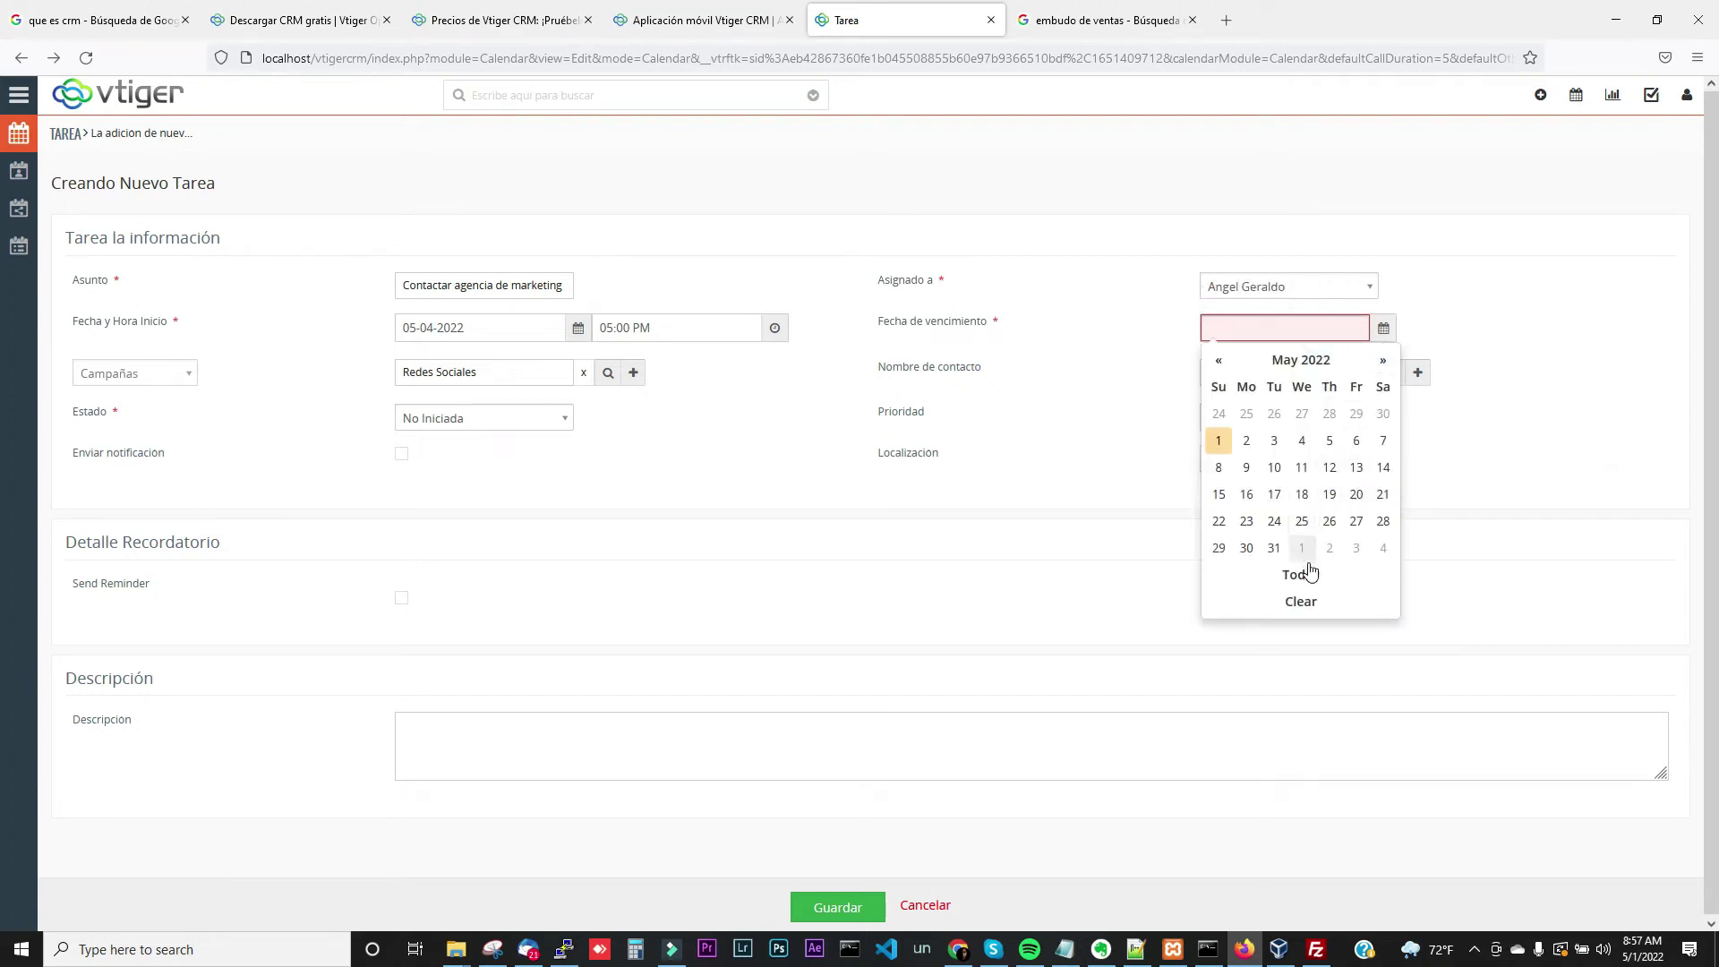
pyautogui.click(1302, 522)
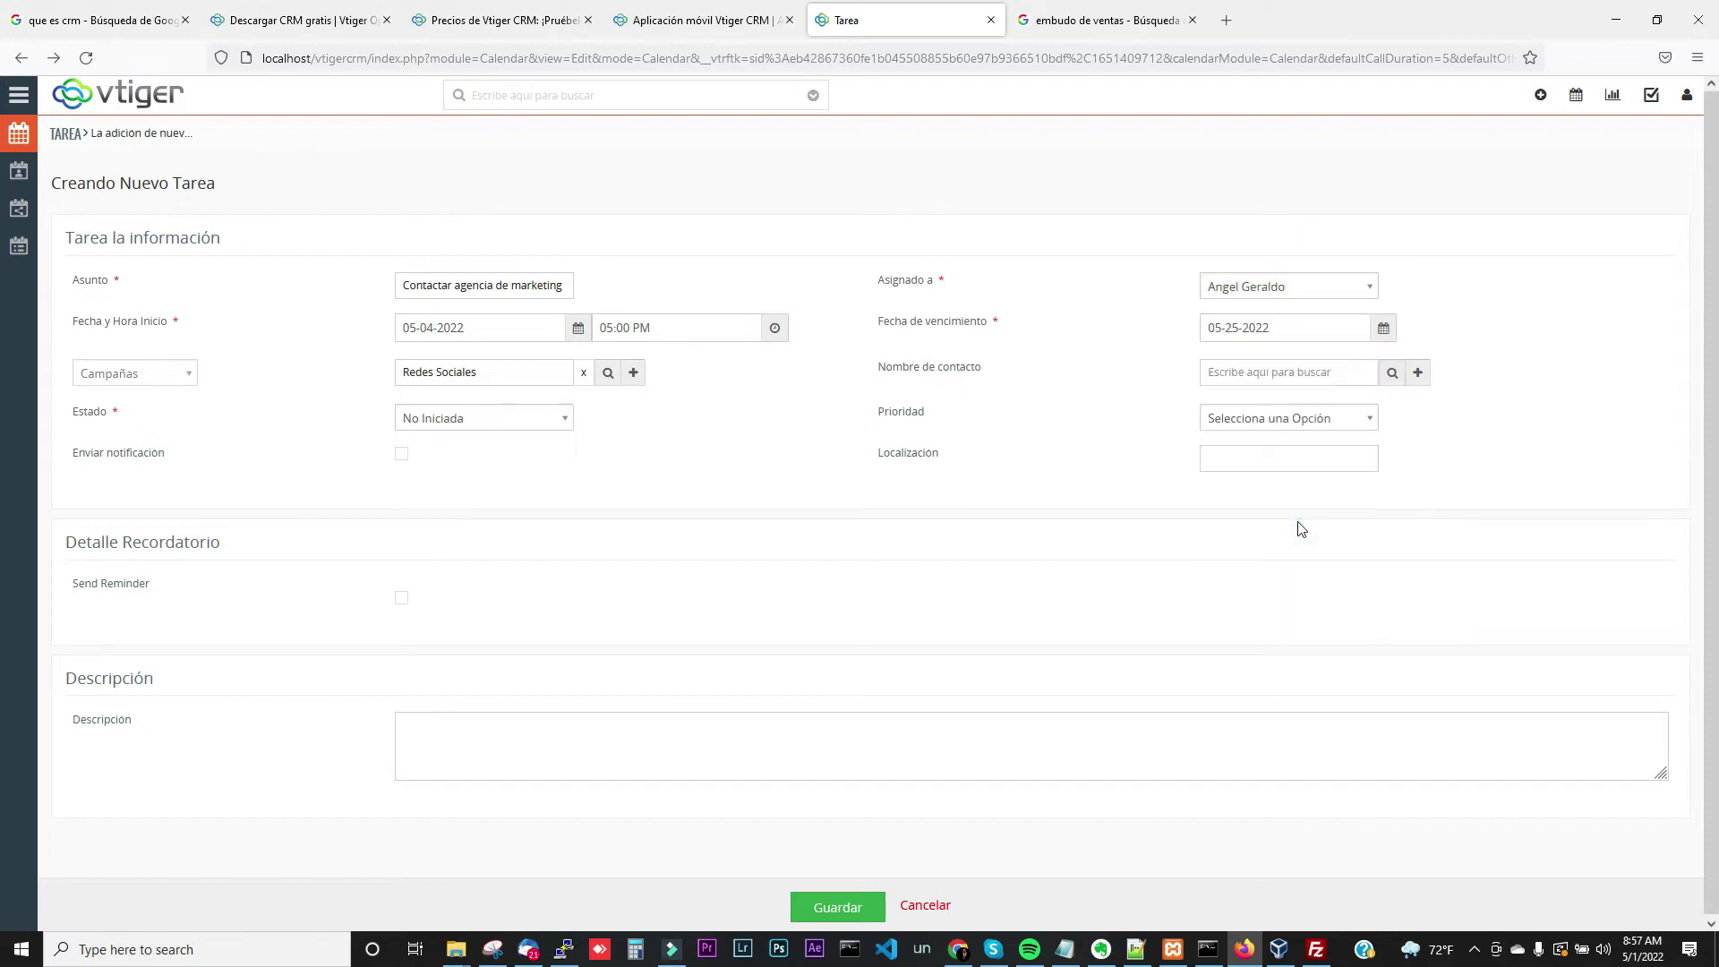
pyautogui.click(845, 912)
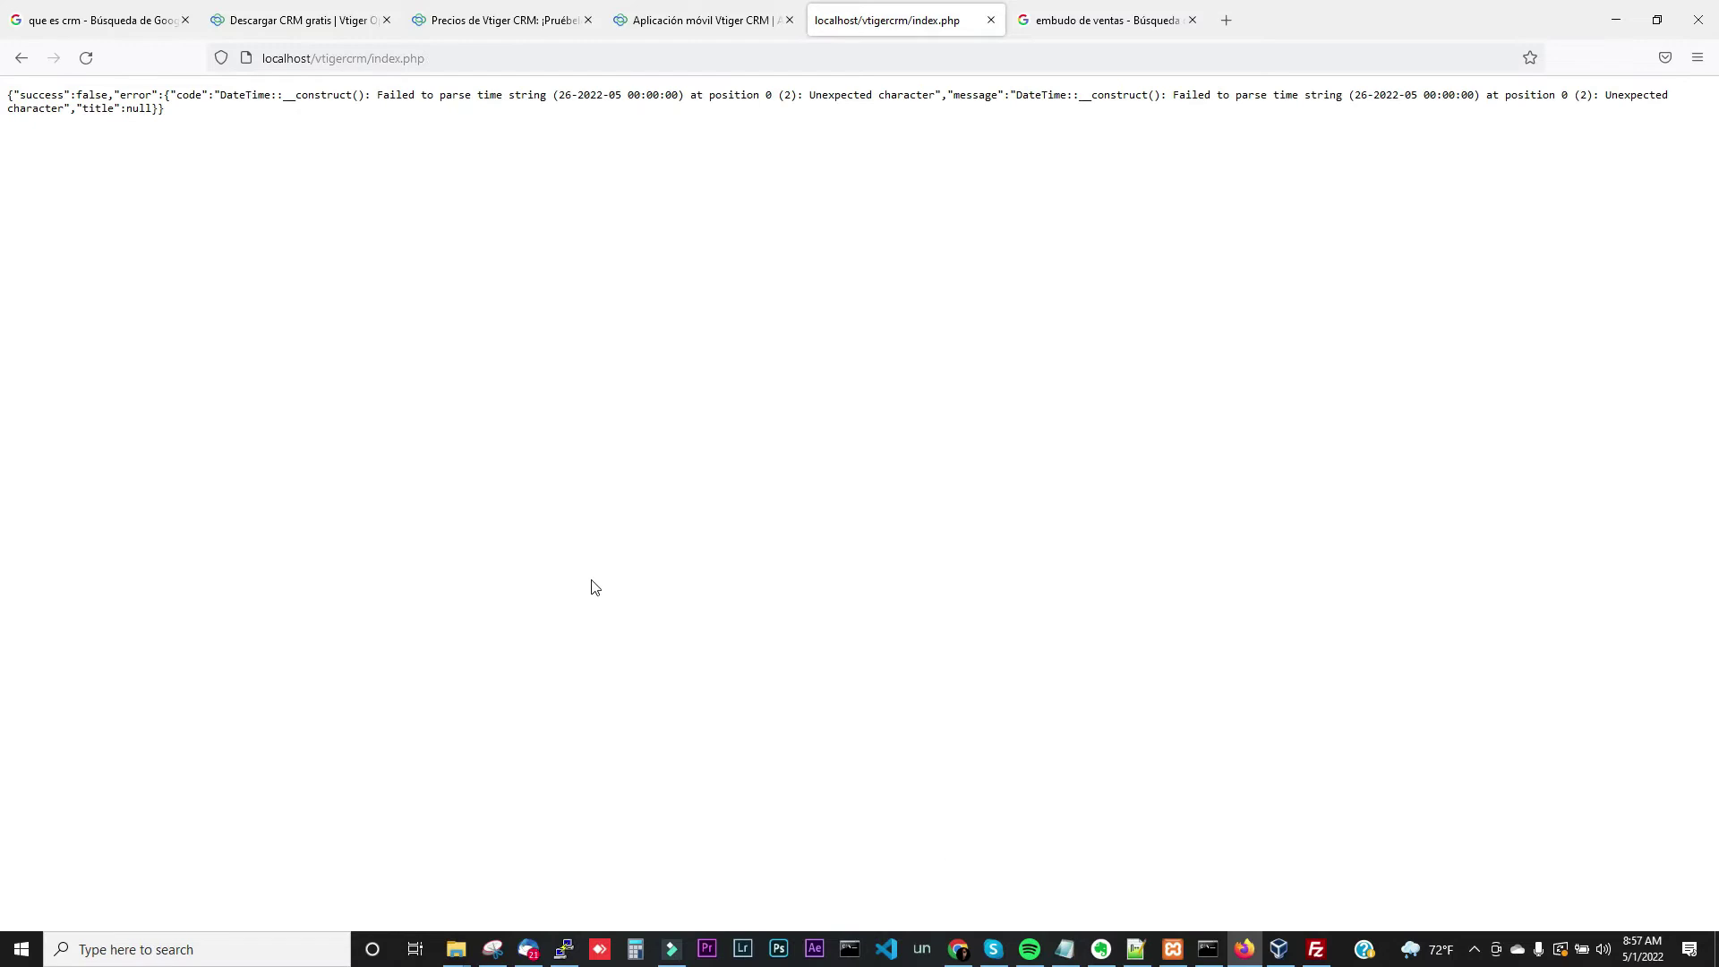
pyautogui.click(21, 57)
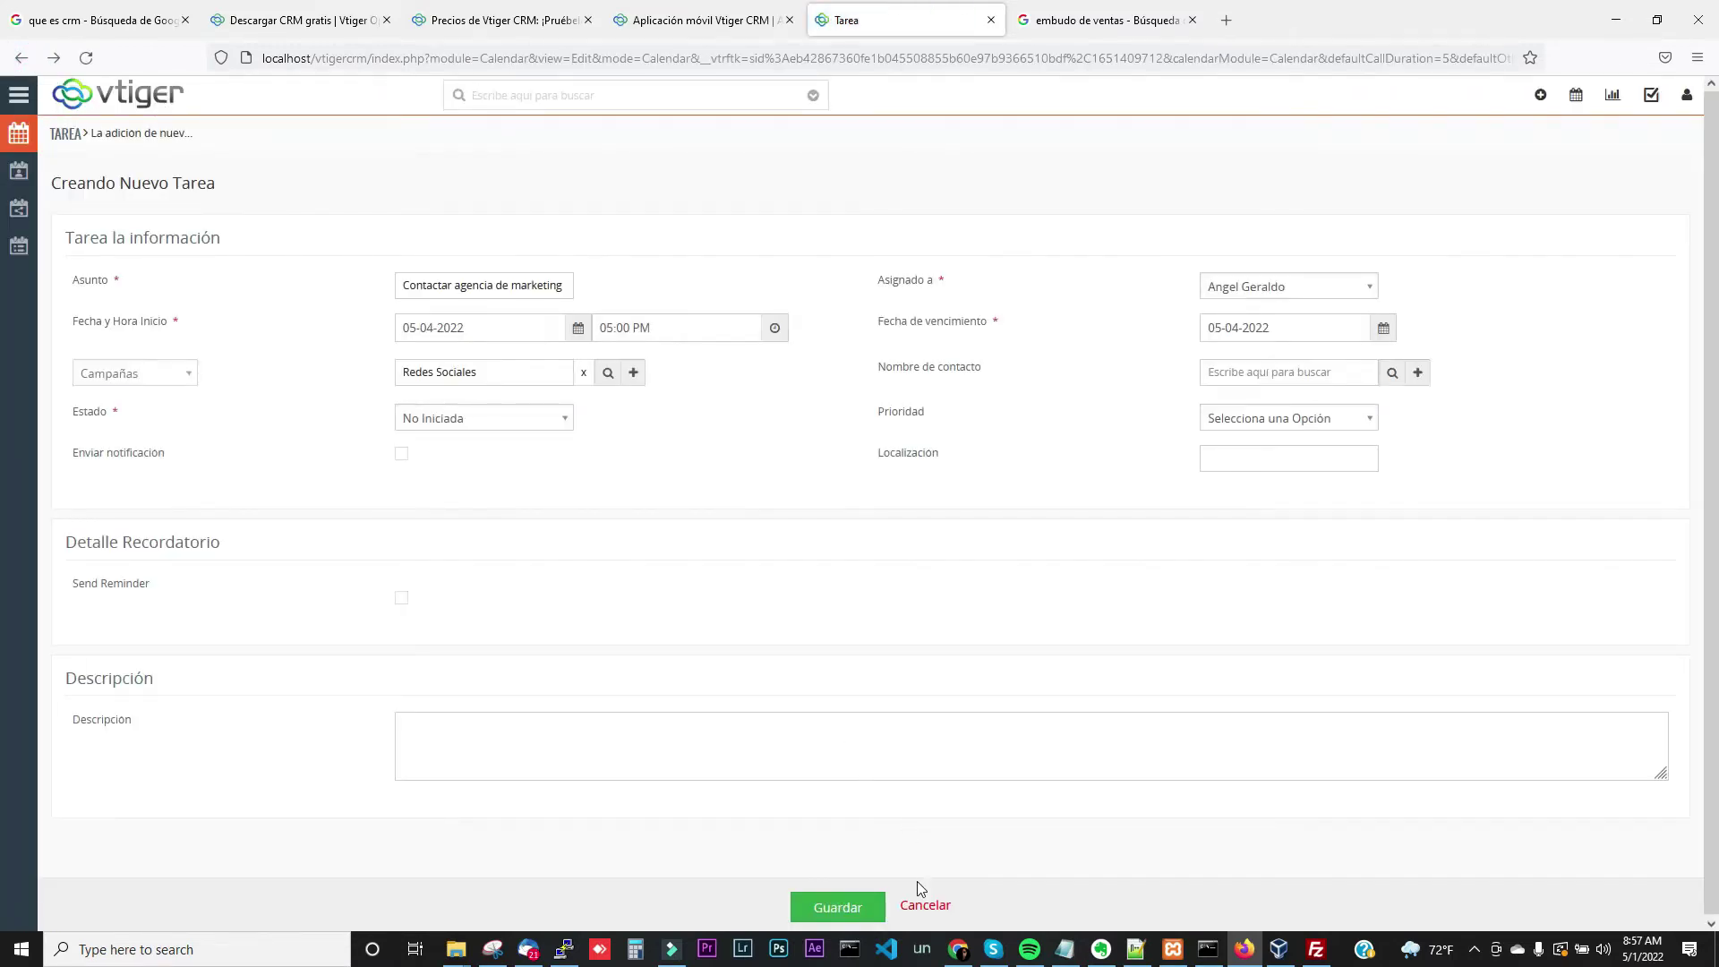
pyautogui.click(925, 906)
pyautogui.click(1685, 105)
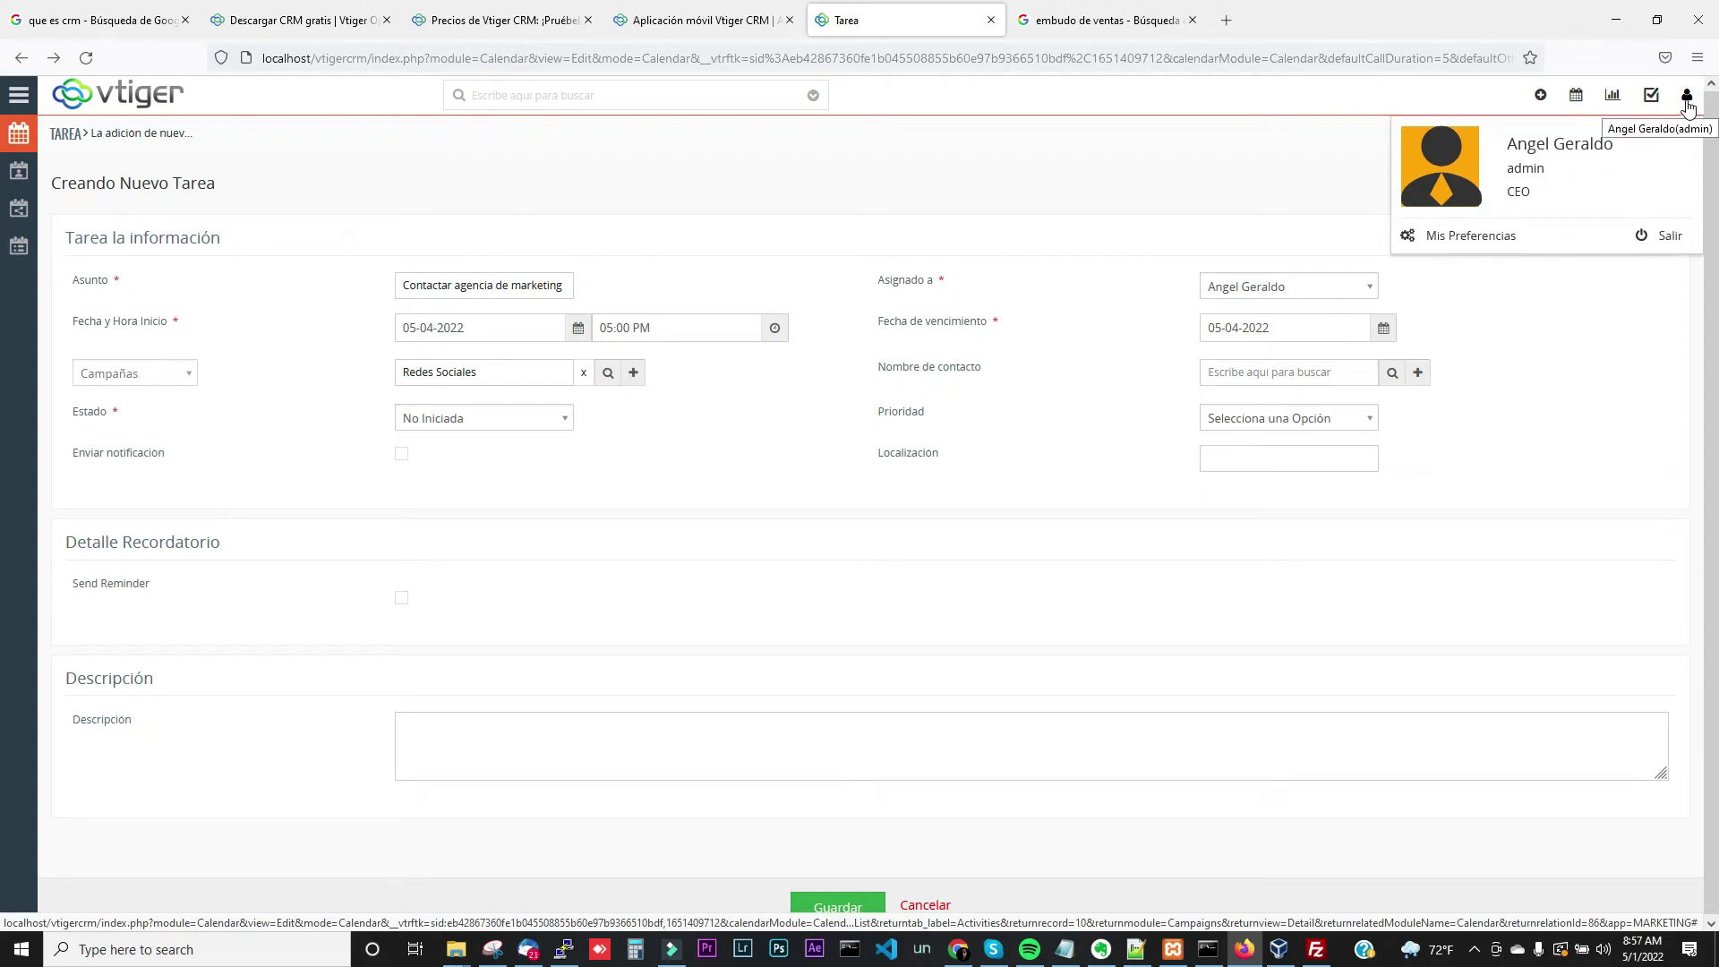
# Change the Idioma preference in Mis Preferencias to US English and save it
pyautogui.click(1502, 233)
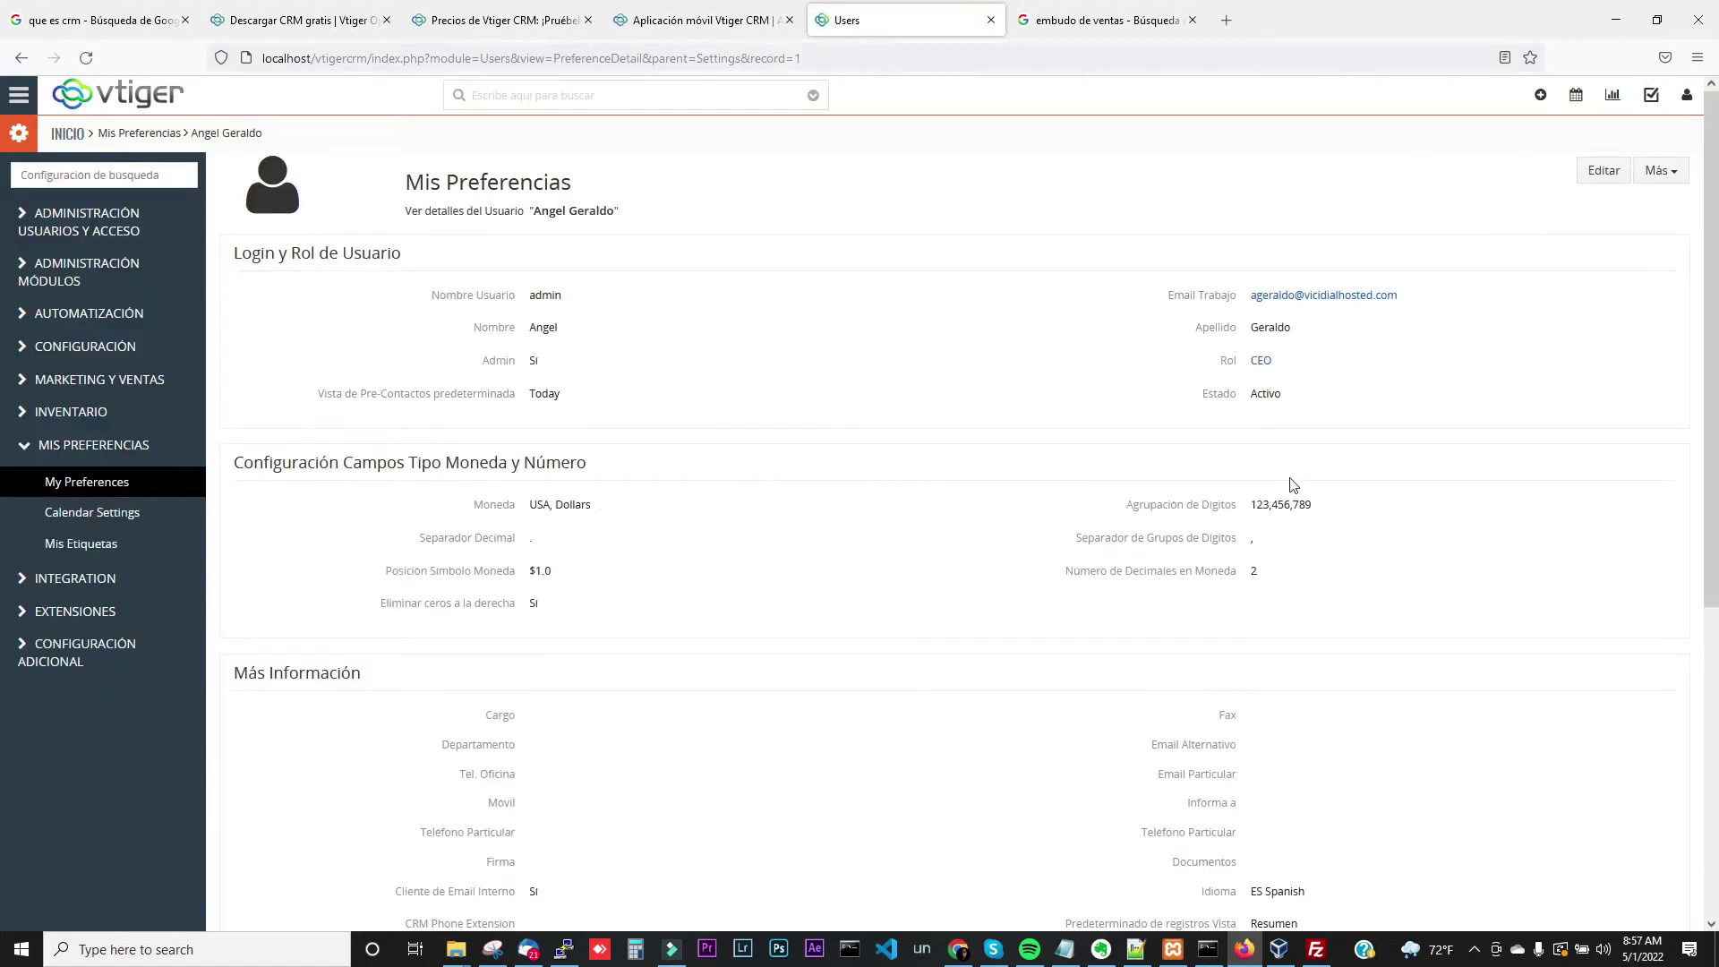
pyautogui.scroll(-1, 1710, 331)
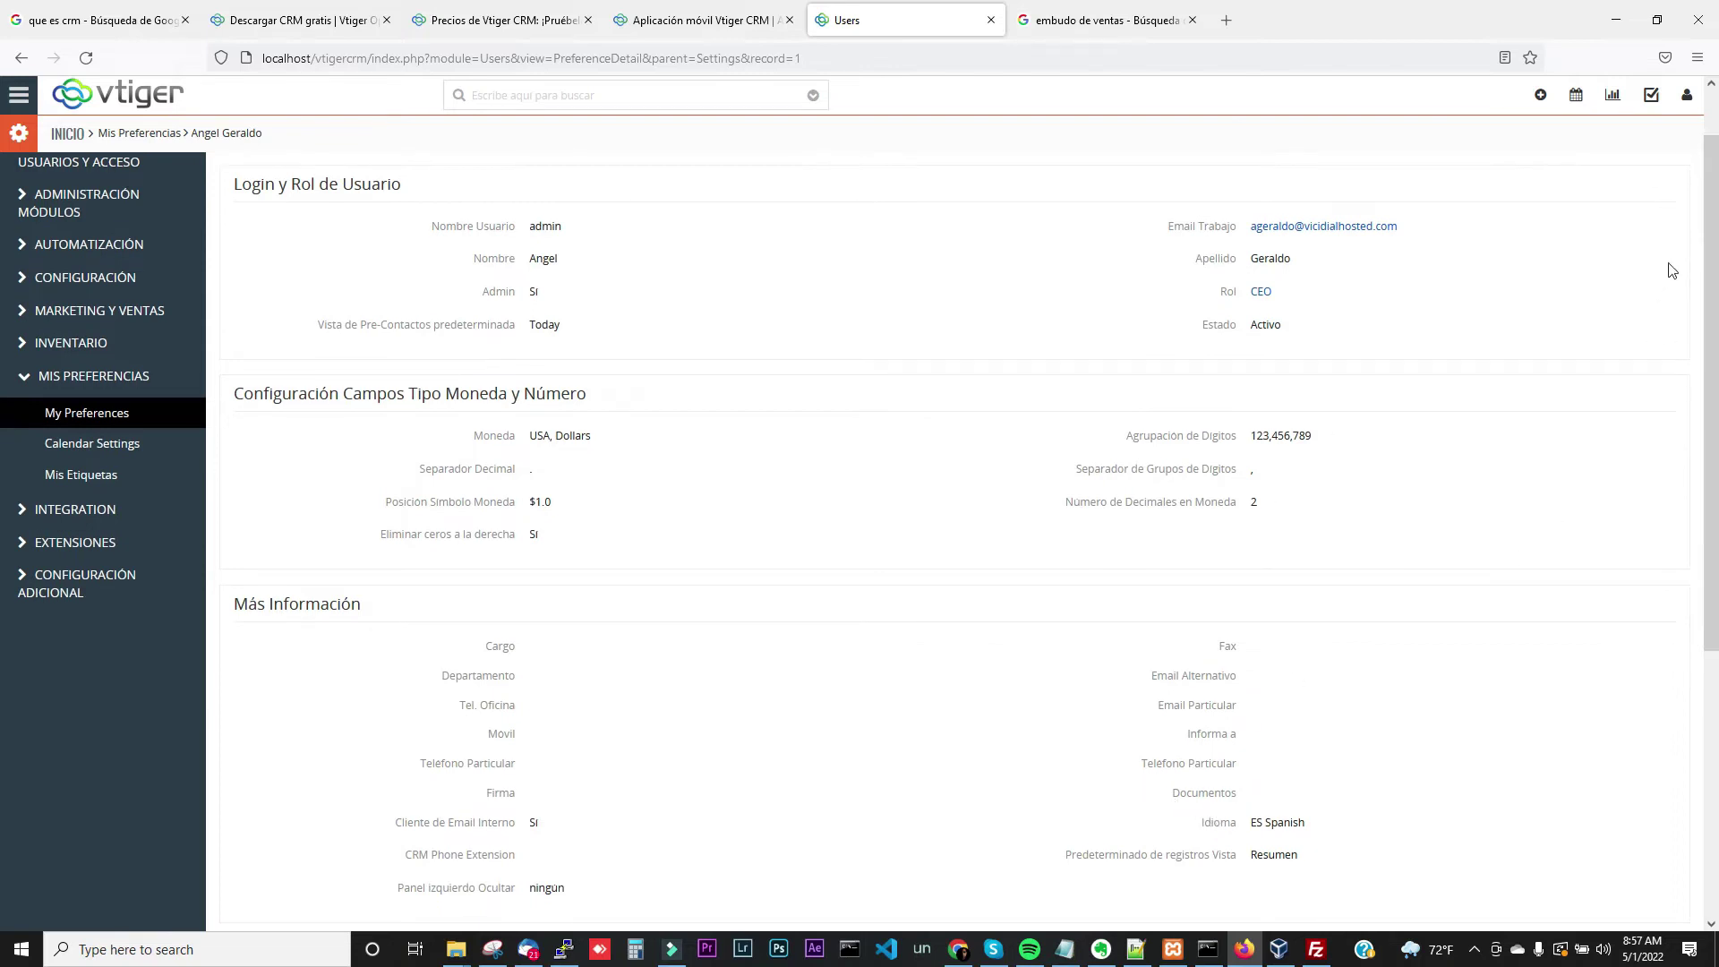
pyautogui.scroll(1, 1713, 126)
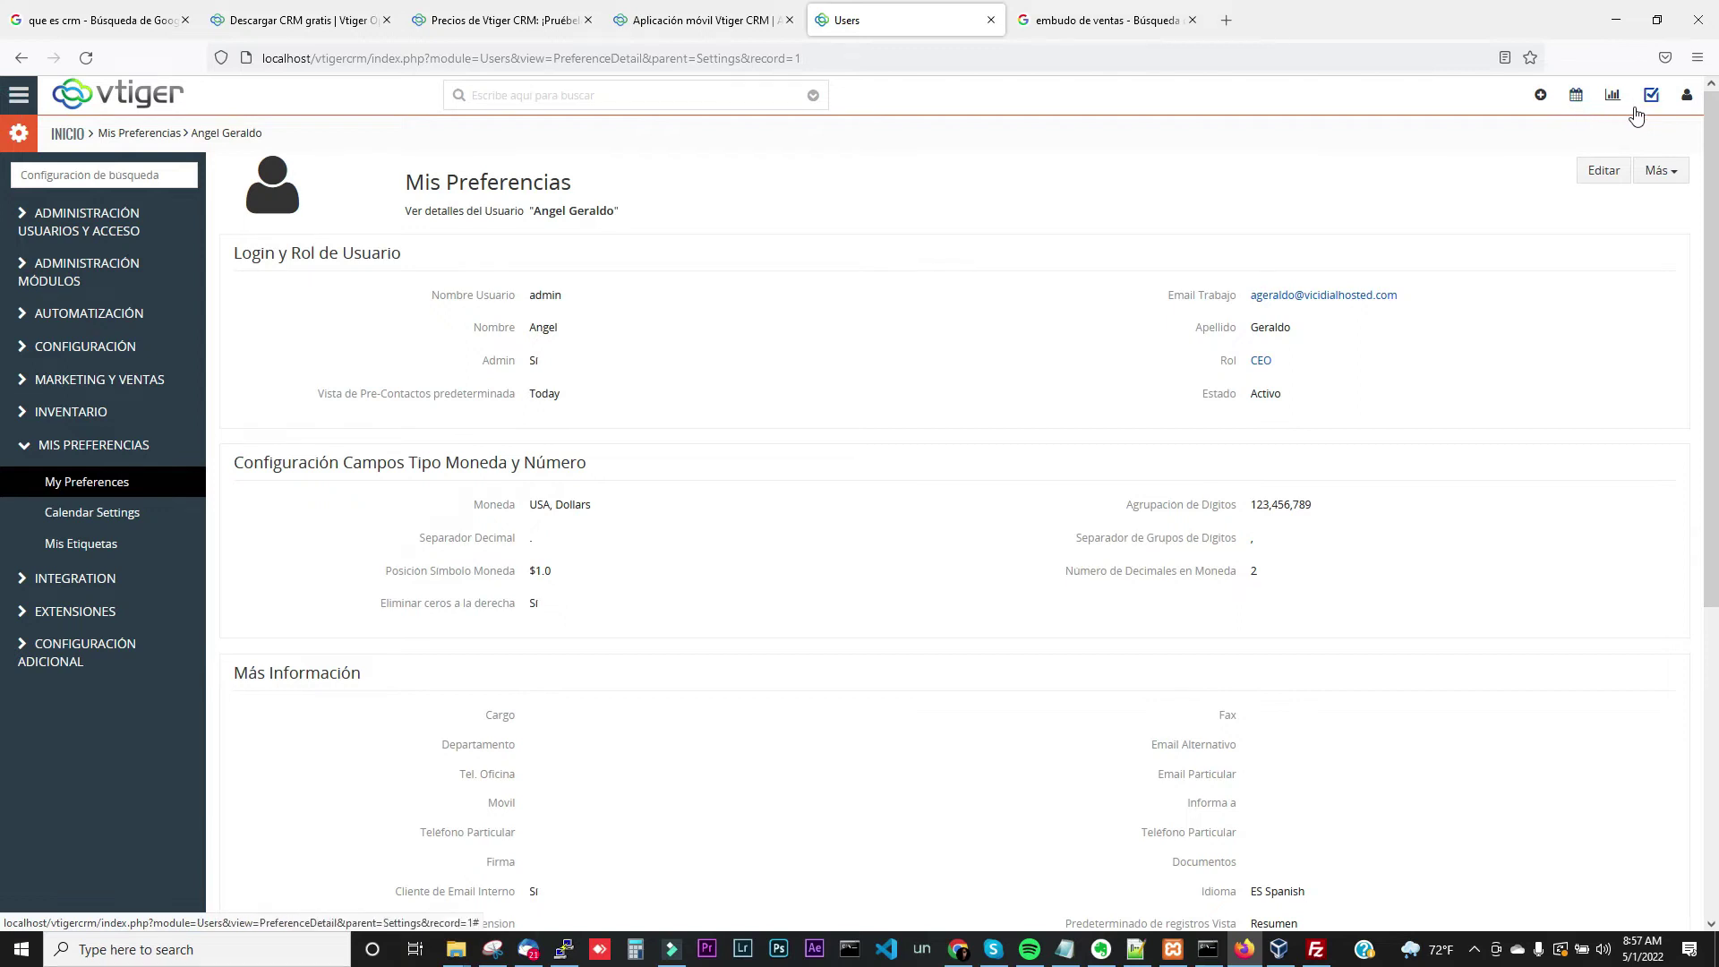
pyautogui.click(1604, 175)
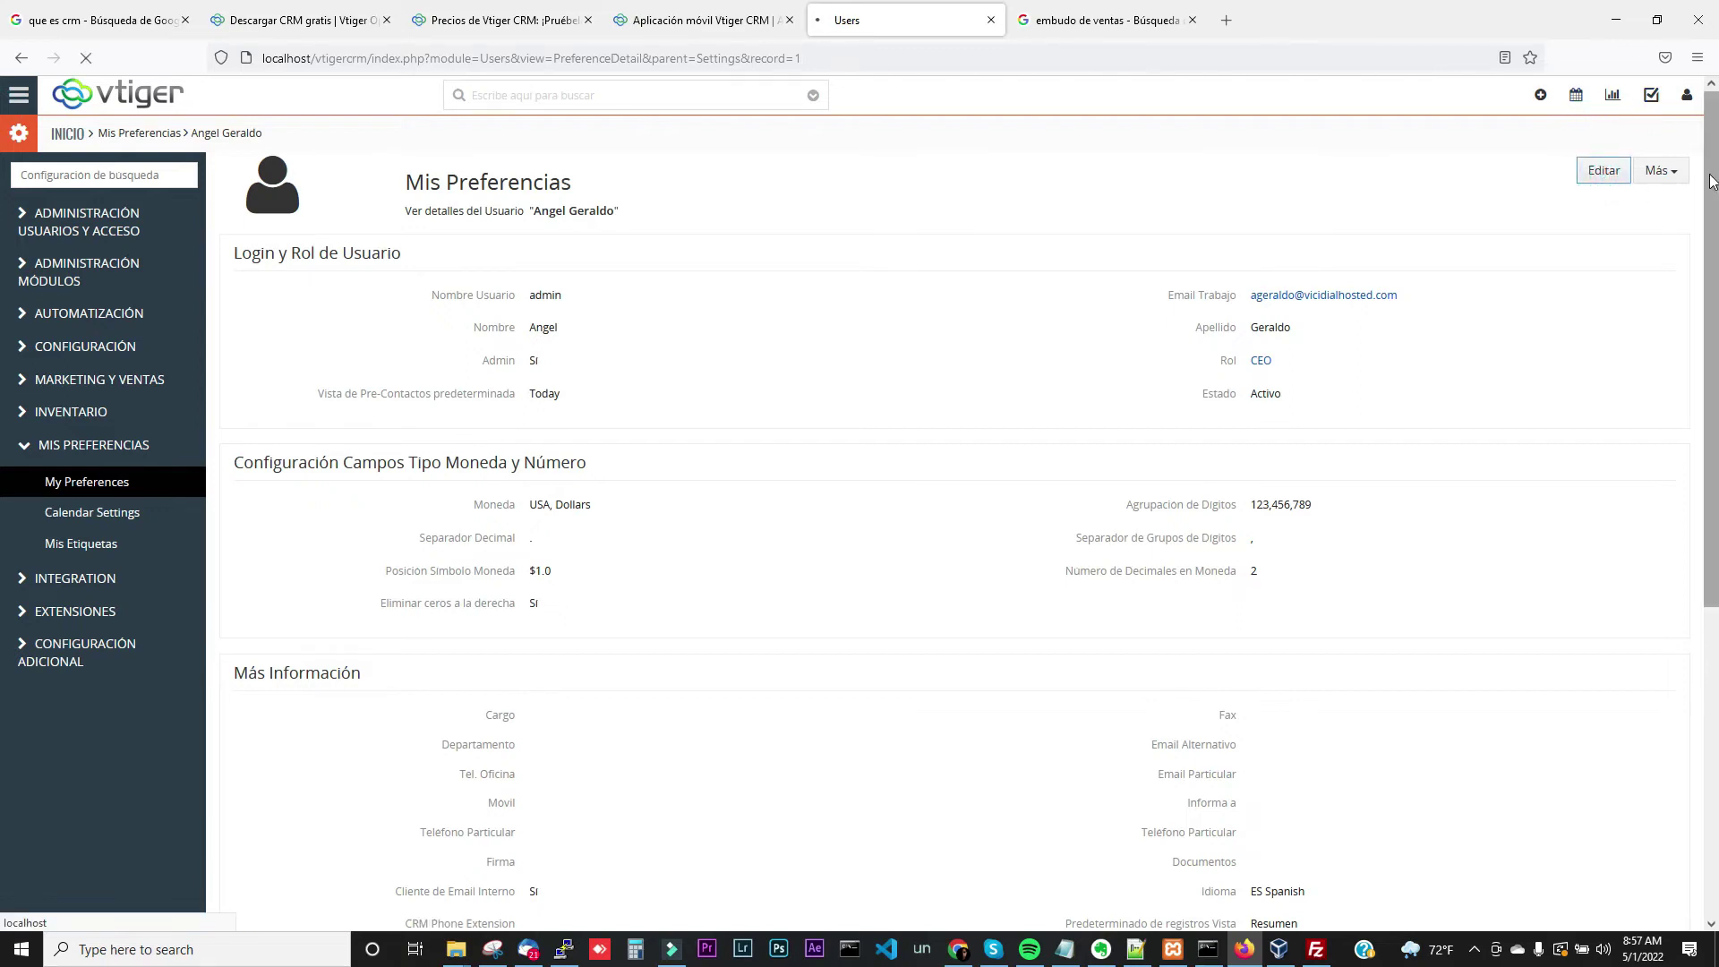
pyautogui.moveTo(1712, 181); pyautogui.dragTo(1710, 502)
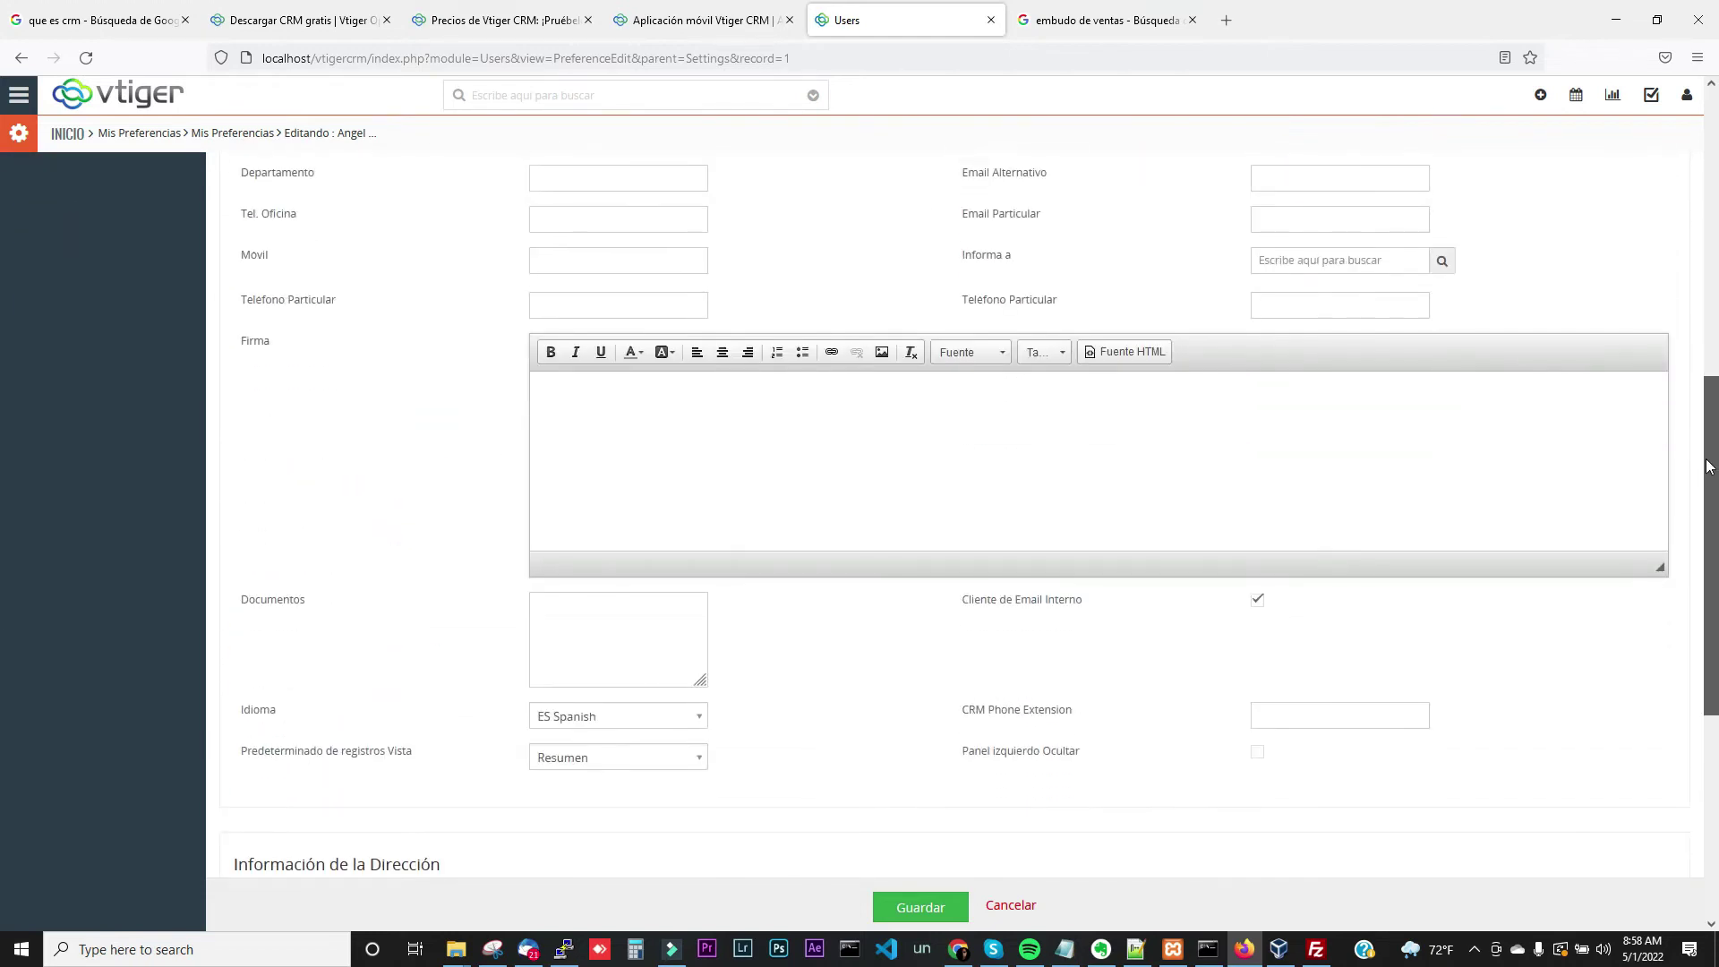
pyautogui.click(583, 719)
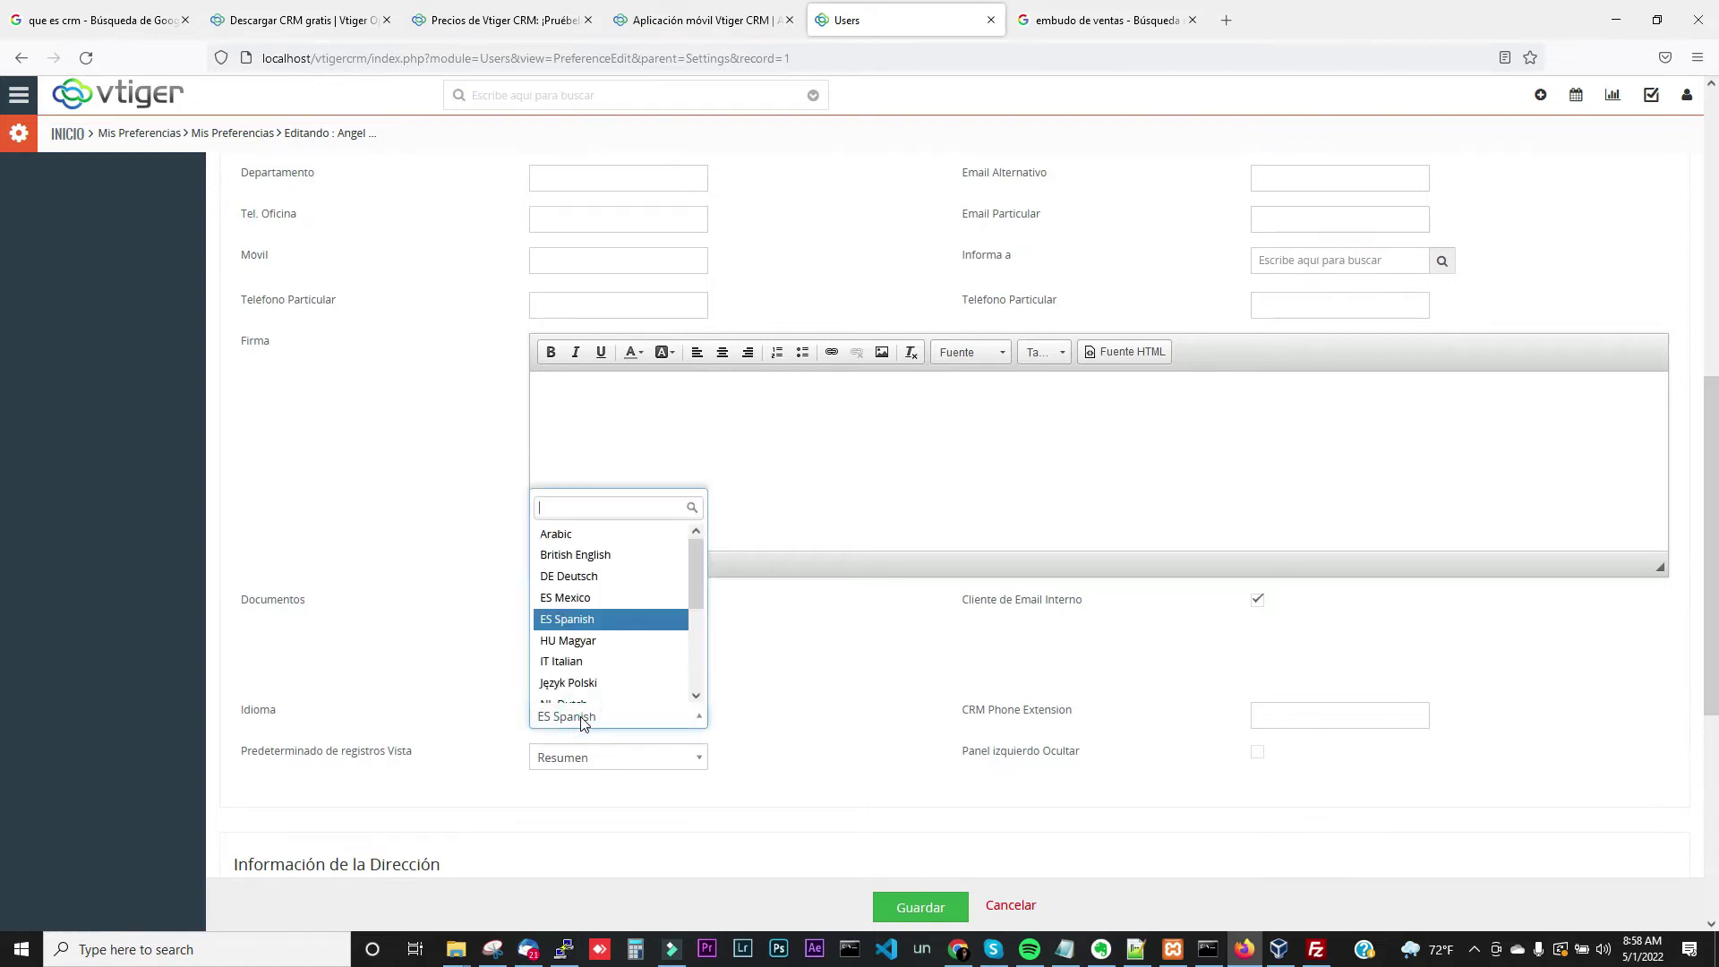
pyautogui.write('en')
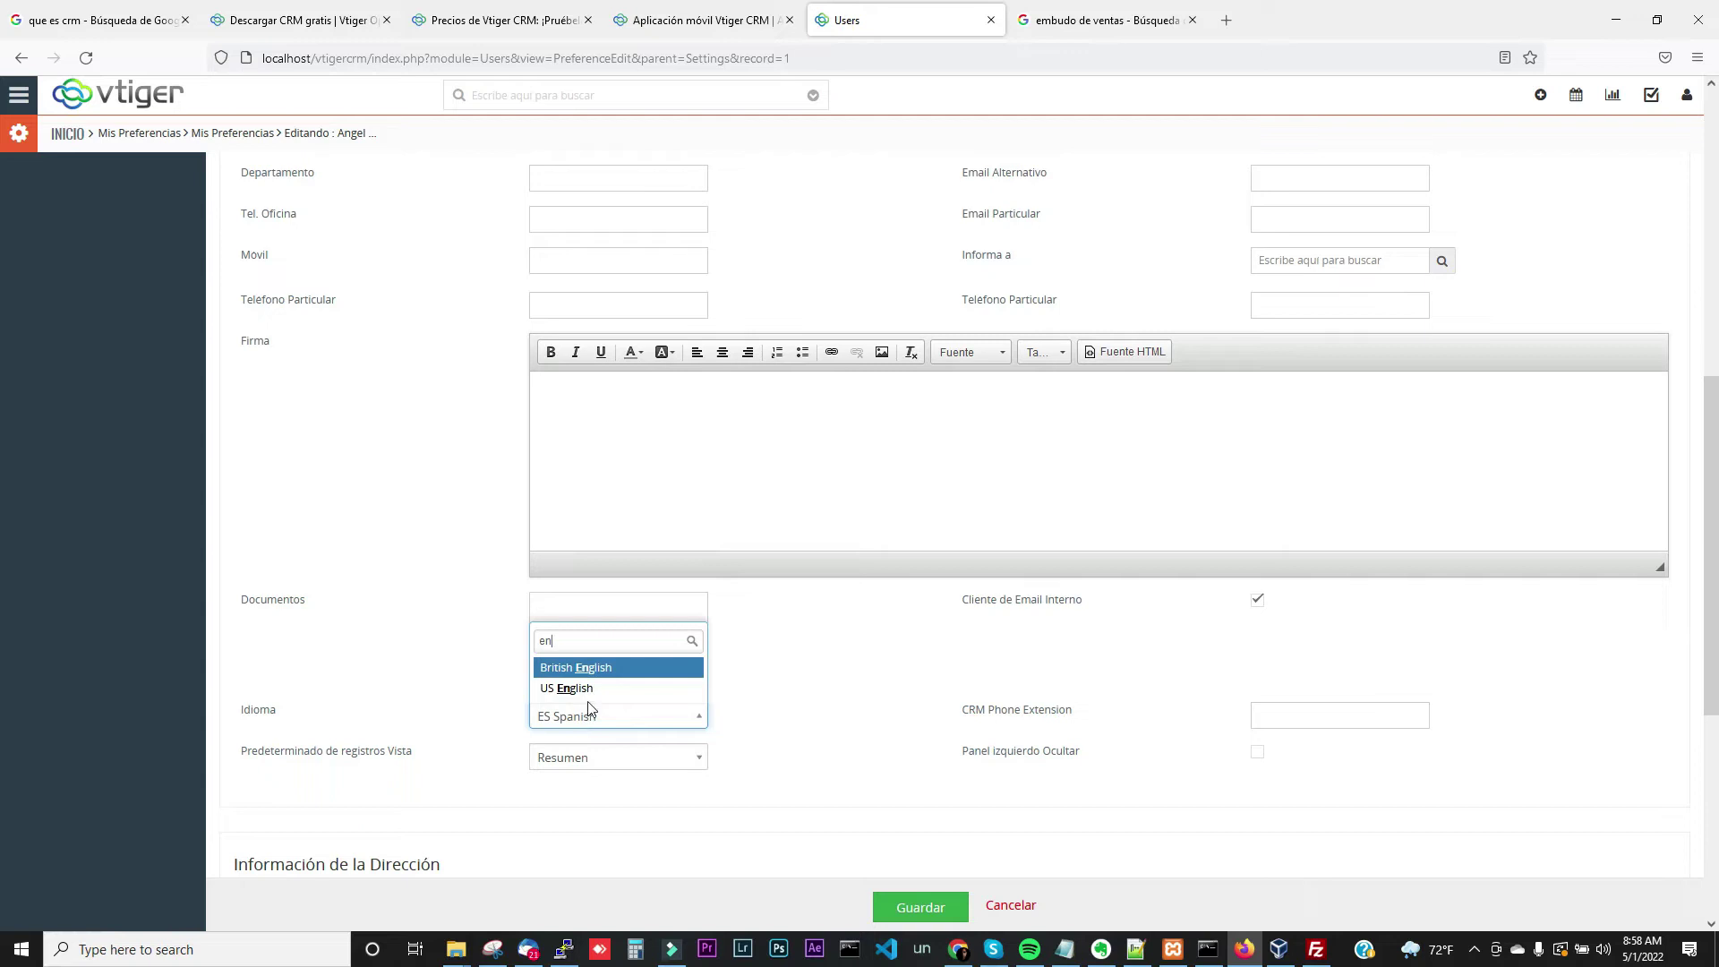
pyautogui.click(595, 690)
pyautogui.click(882, 908)
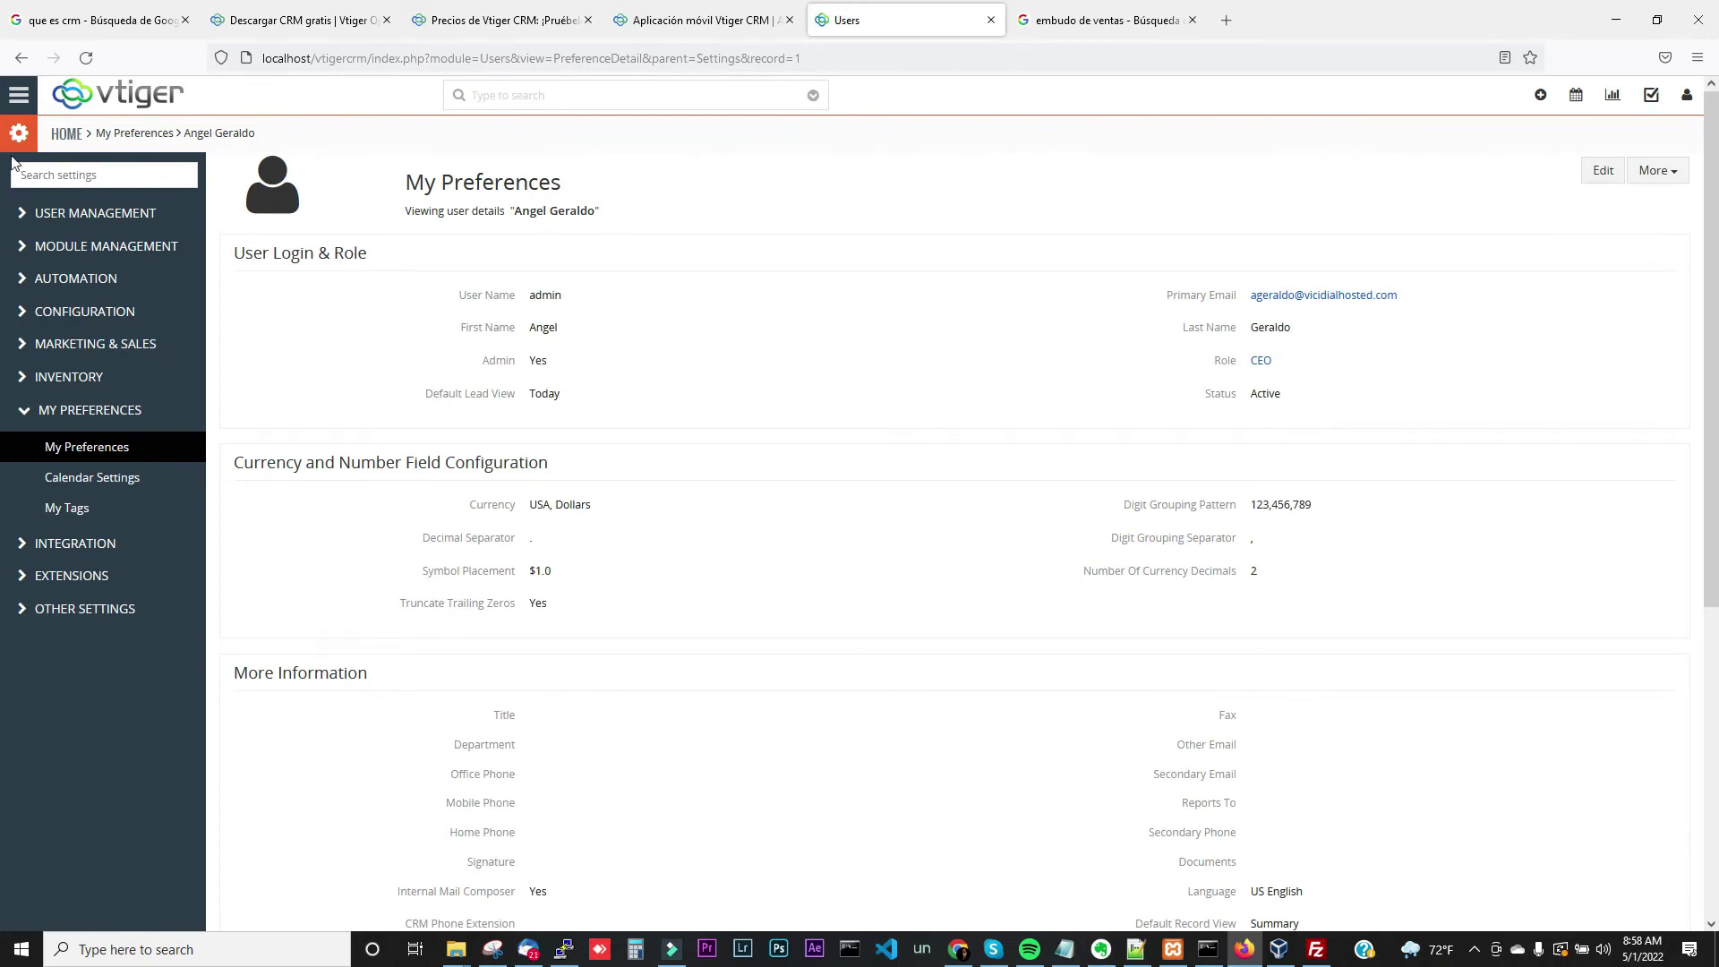
pyautogui.click(19, 95)
# Add Call event 'Contactar agencia de marketing' to the Redes Sociales campaign's activities
pyautogui.moveTo(77, 177)
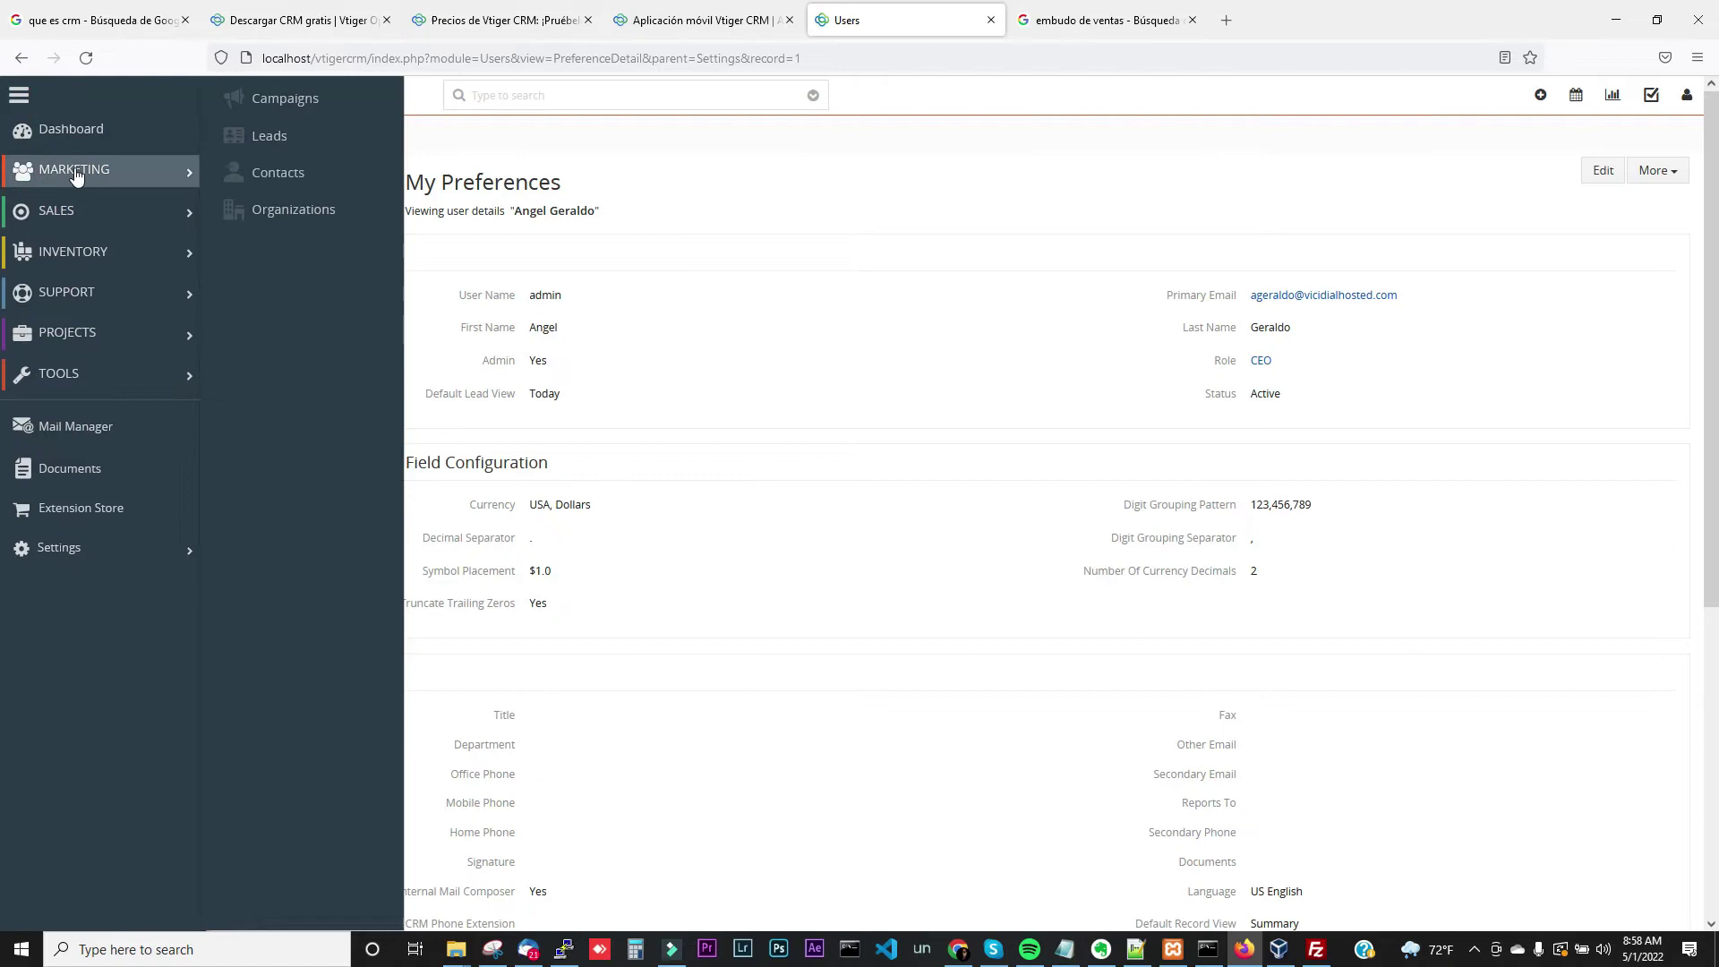
pyautogui.click(261, 100)
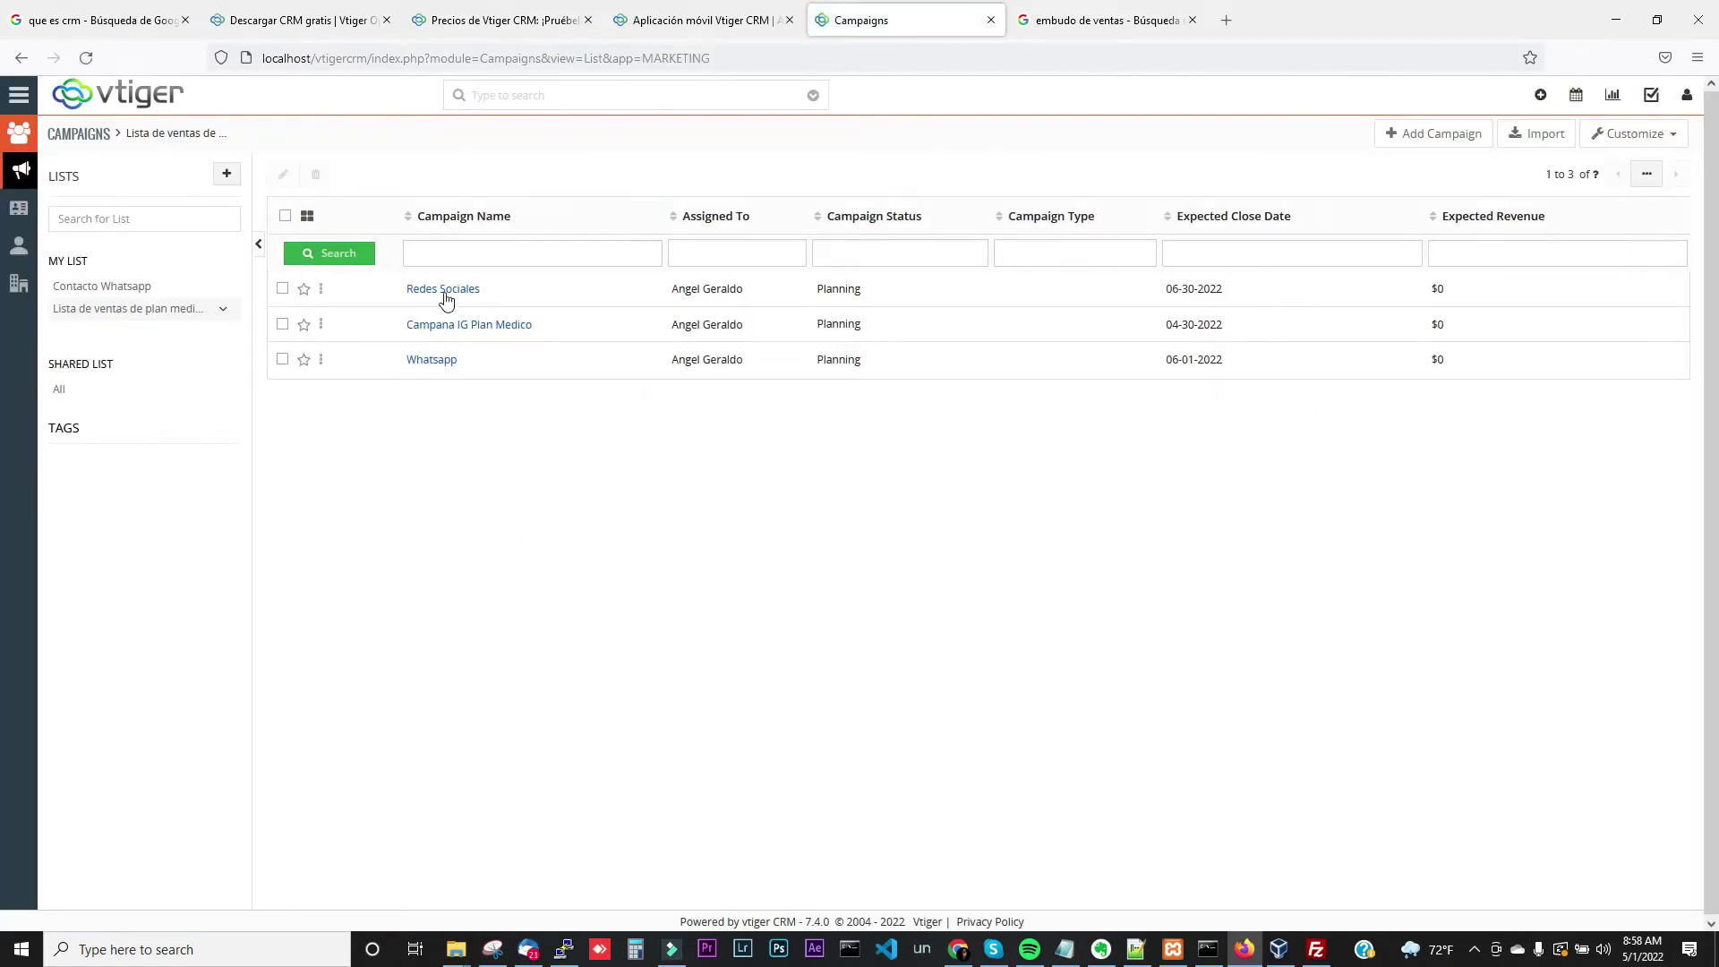
pyautogui.click(445, 291)
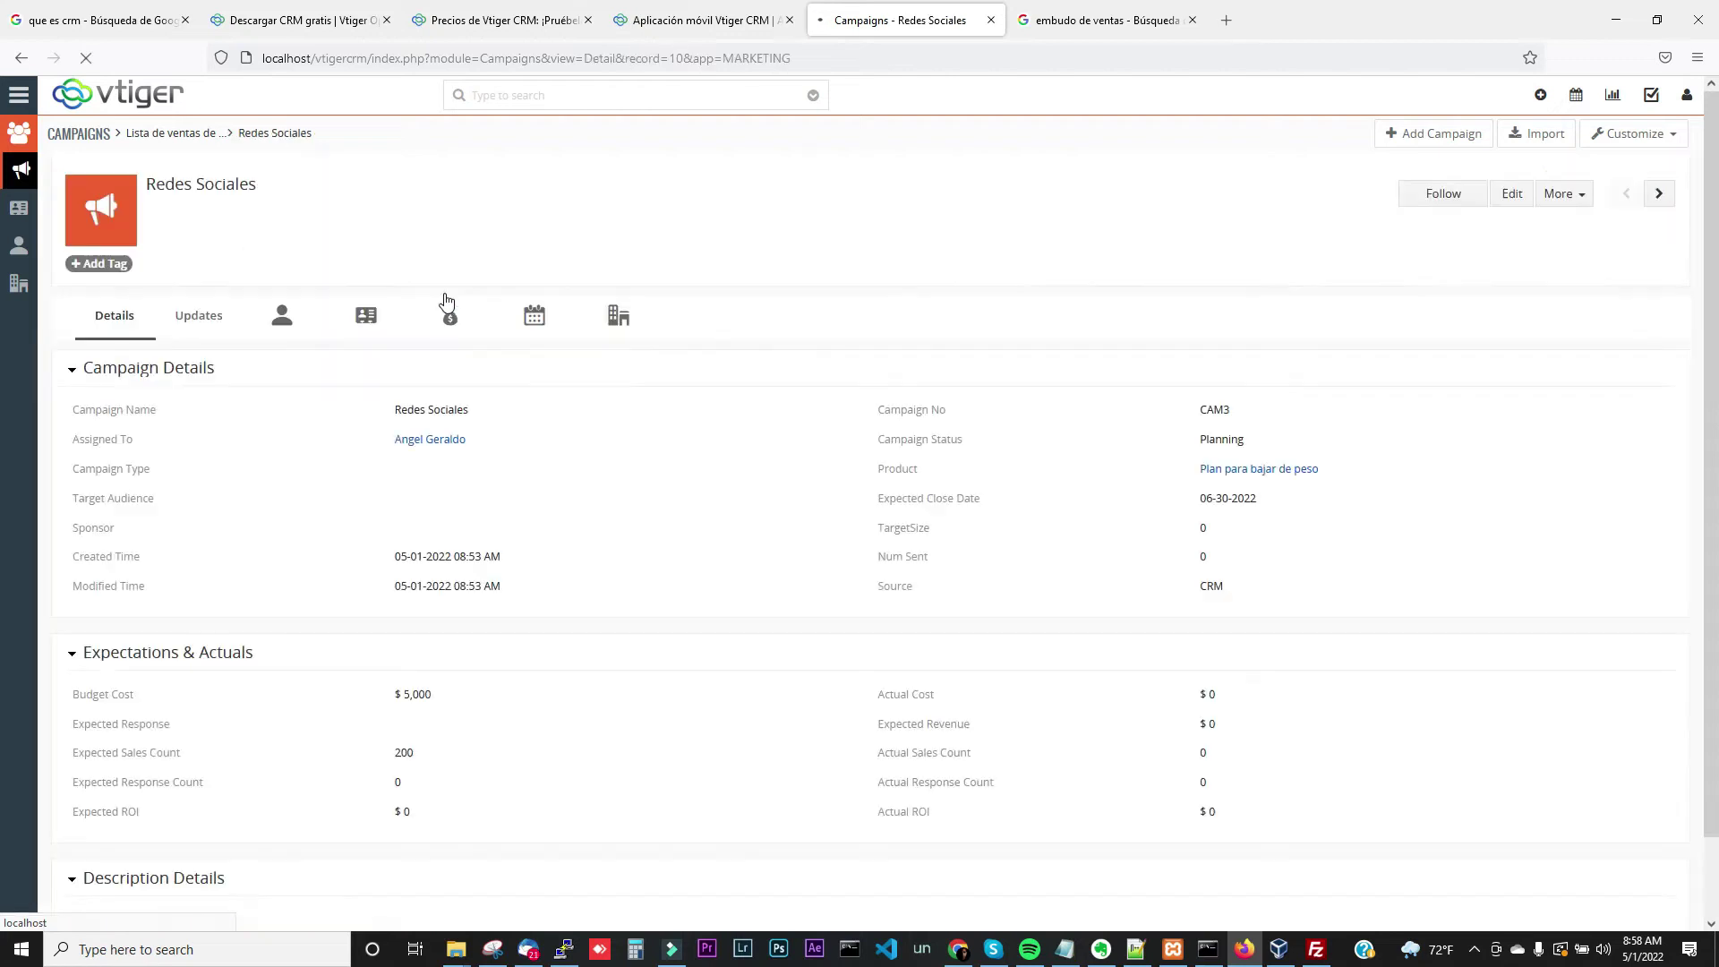
pyautogui.click(532, 334)
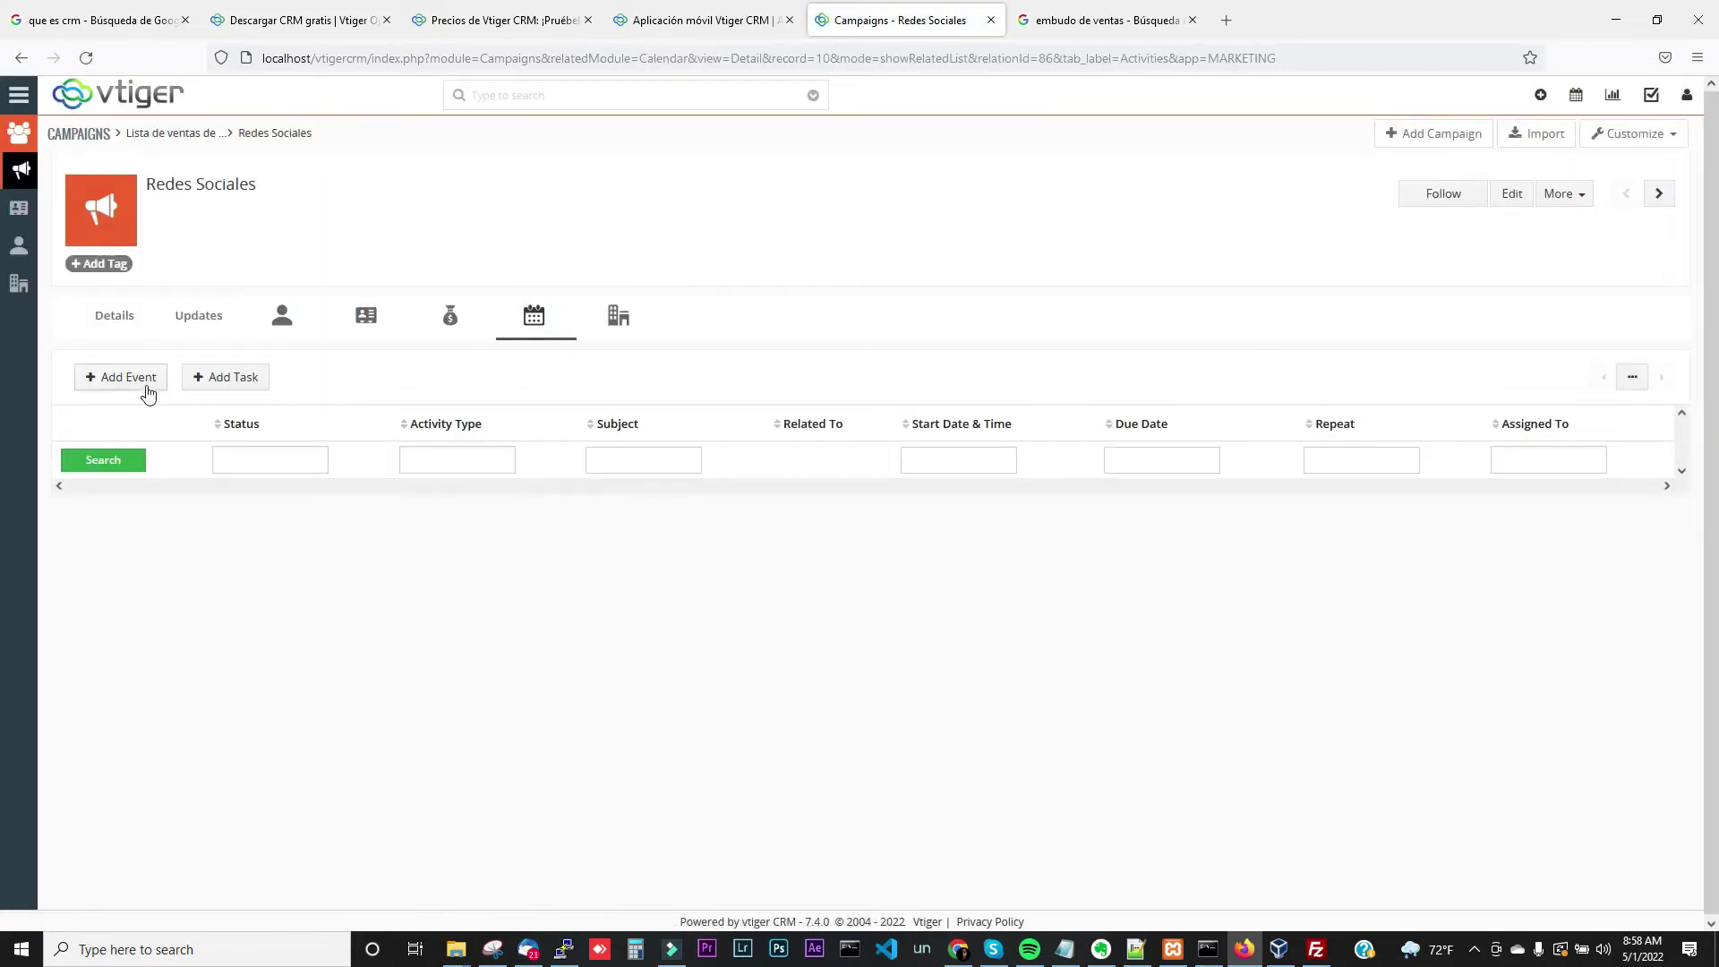
pyautogui.click(103, 390)
pyautogui.click(774, 190)
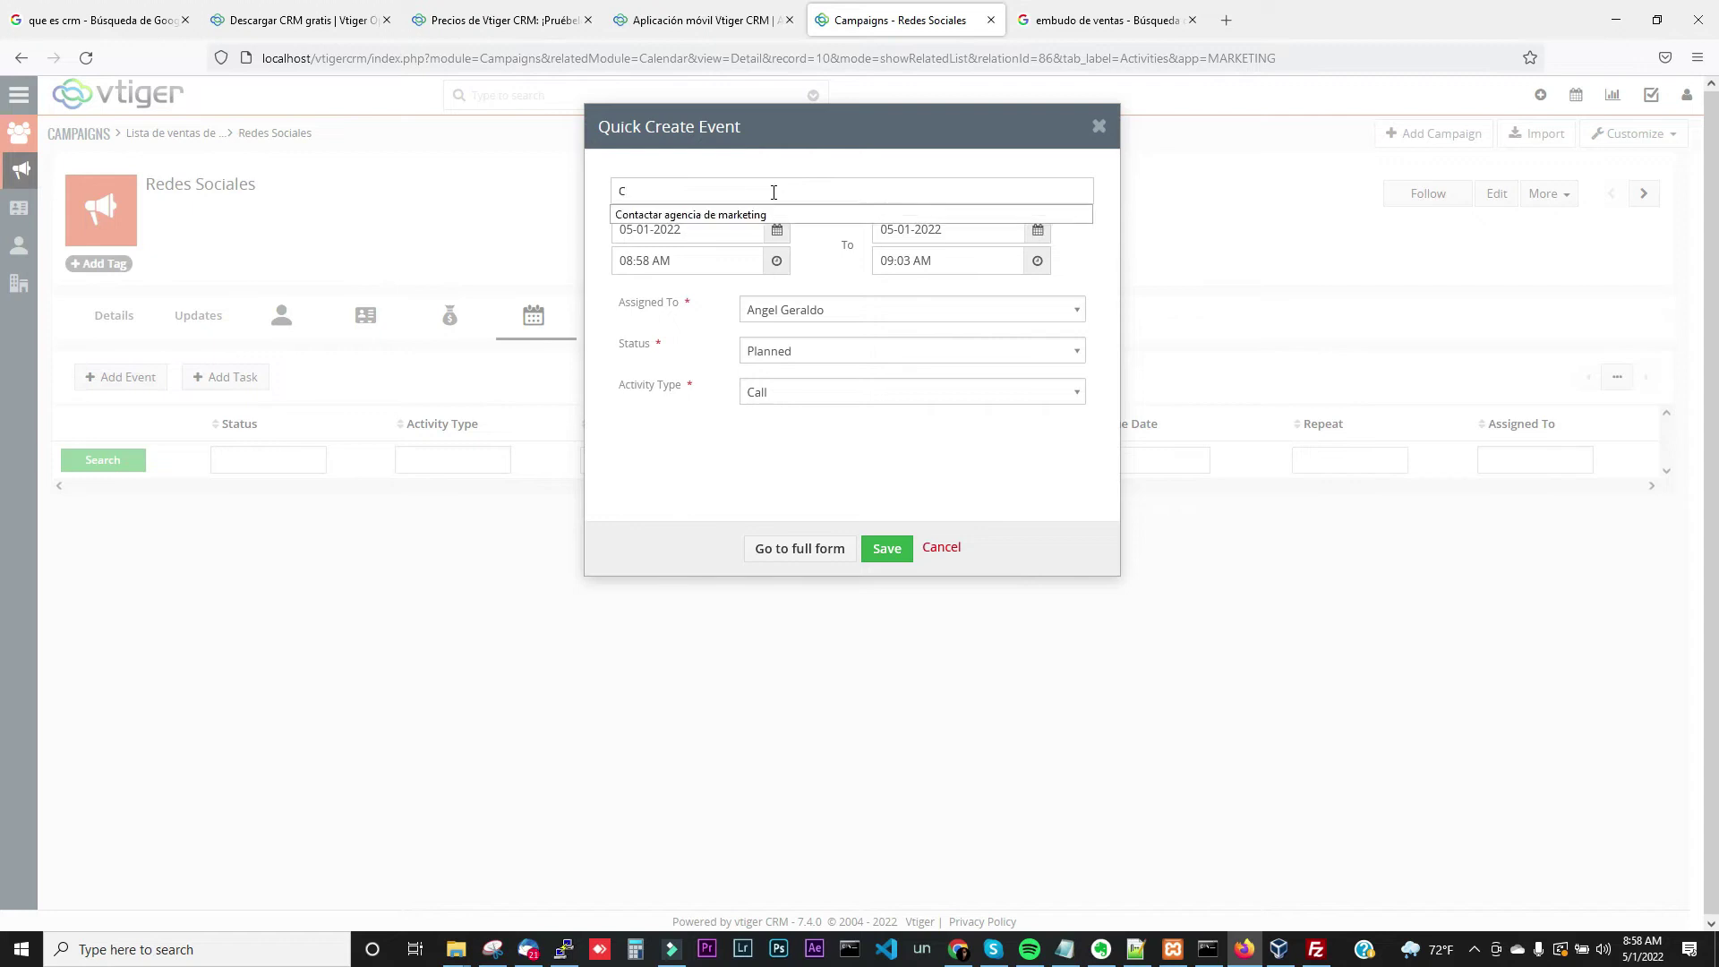
pyautogui.write('C')
pyautogui.click(752, 213)
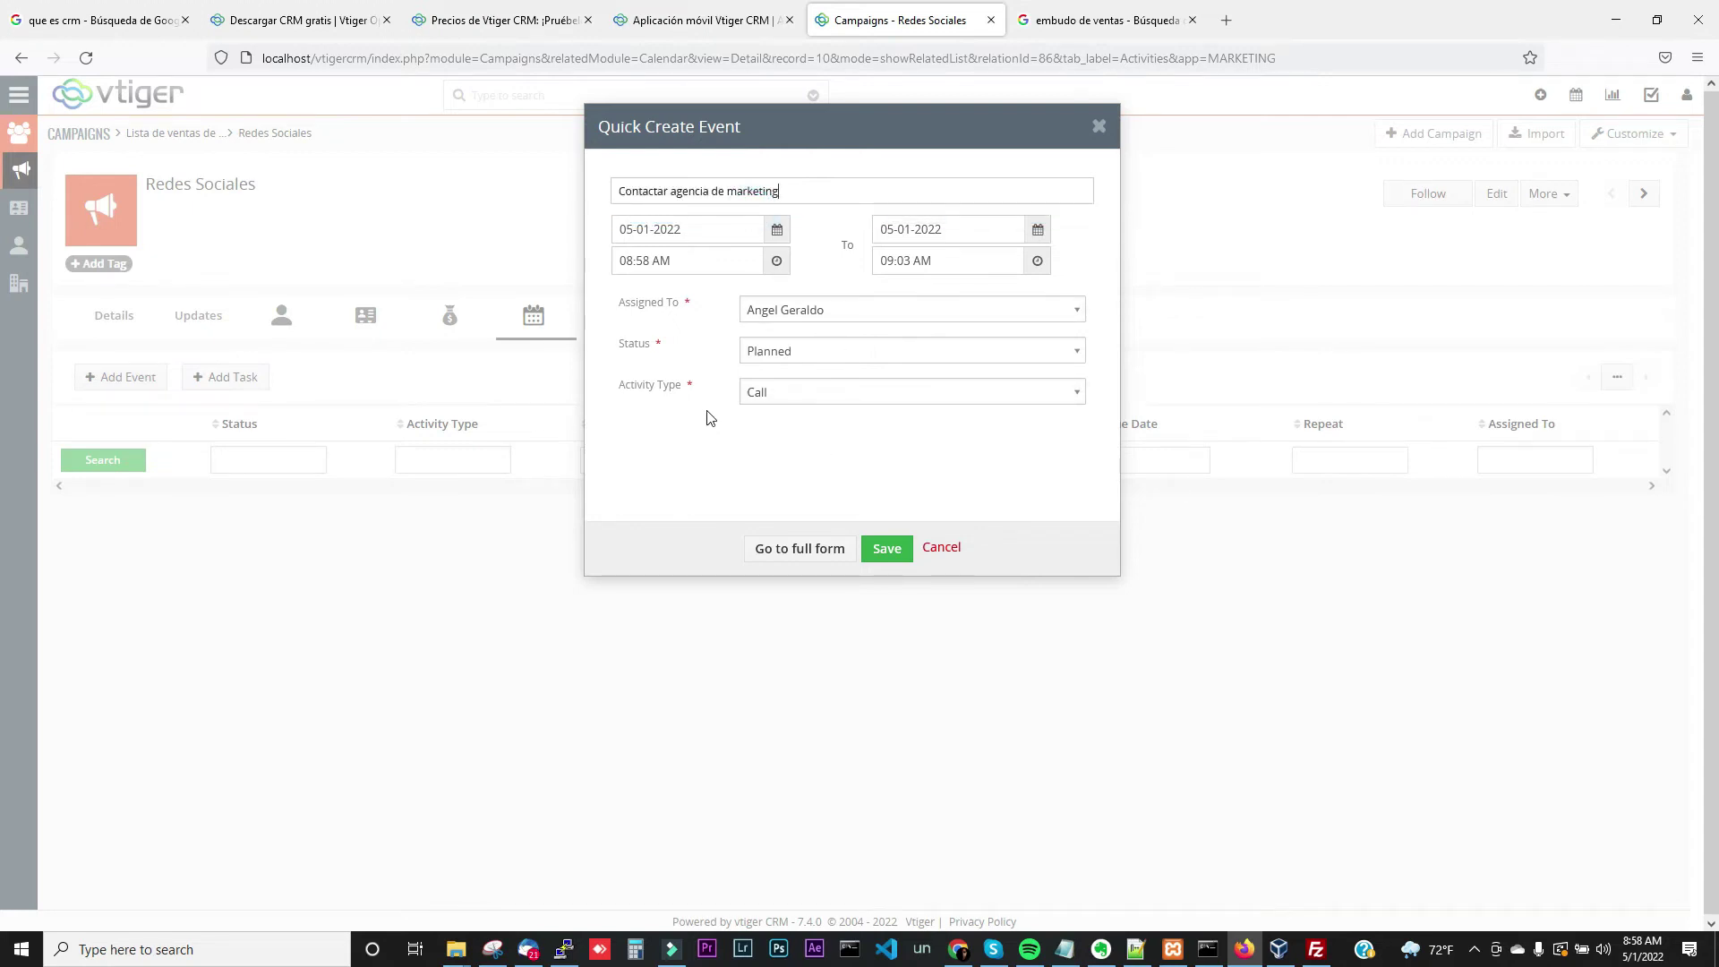
pyautogui.click(892, 549)
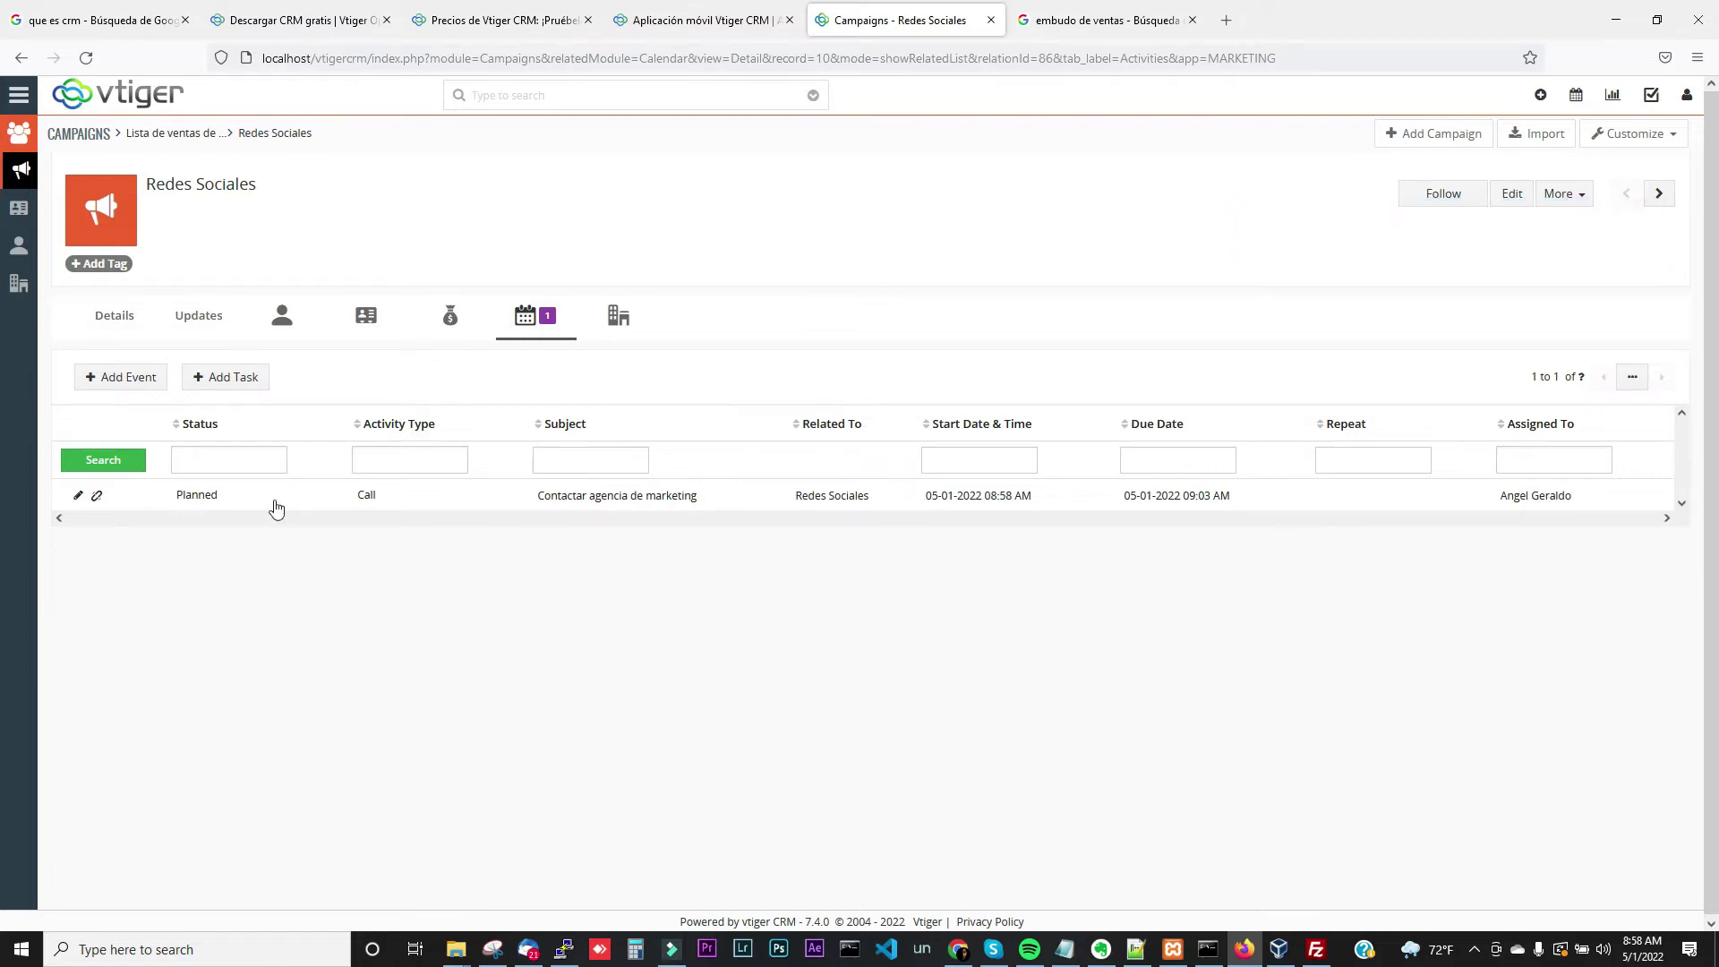
pyautogui.click(224, 378)
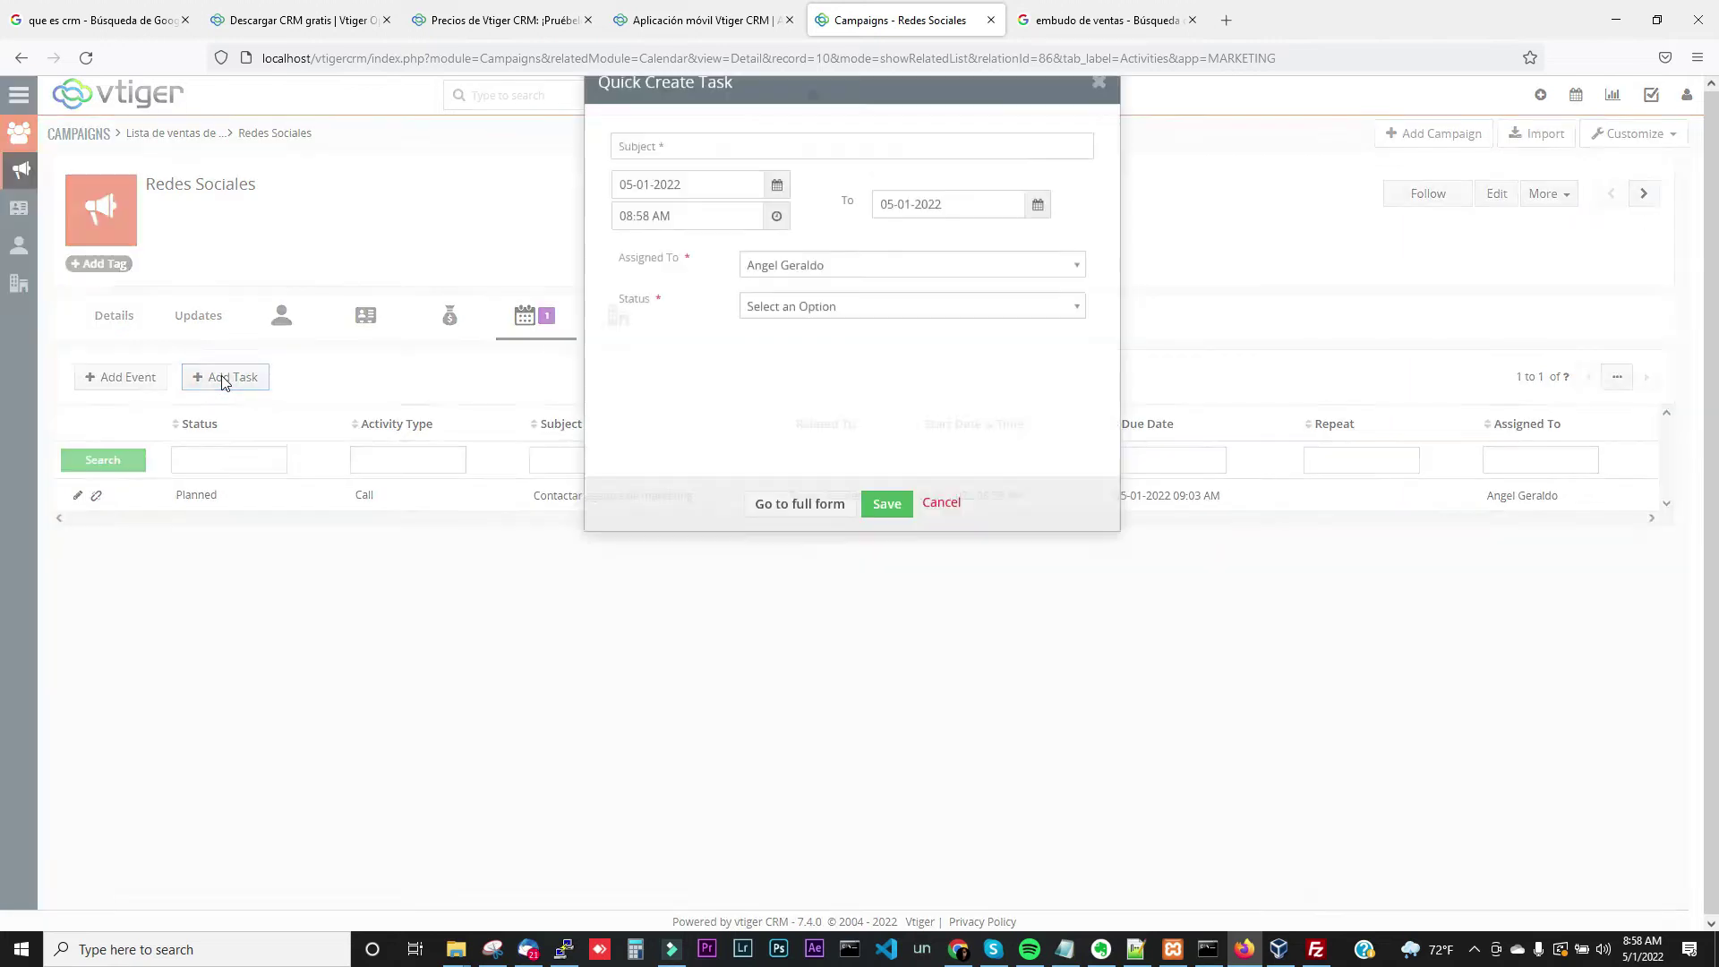
pyautogui.click(881, 189)
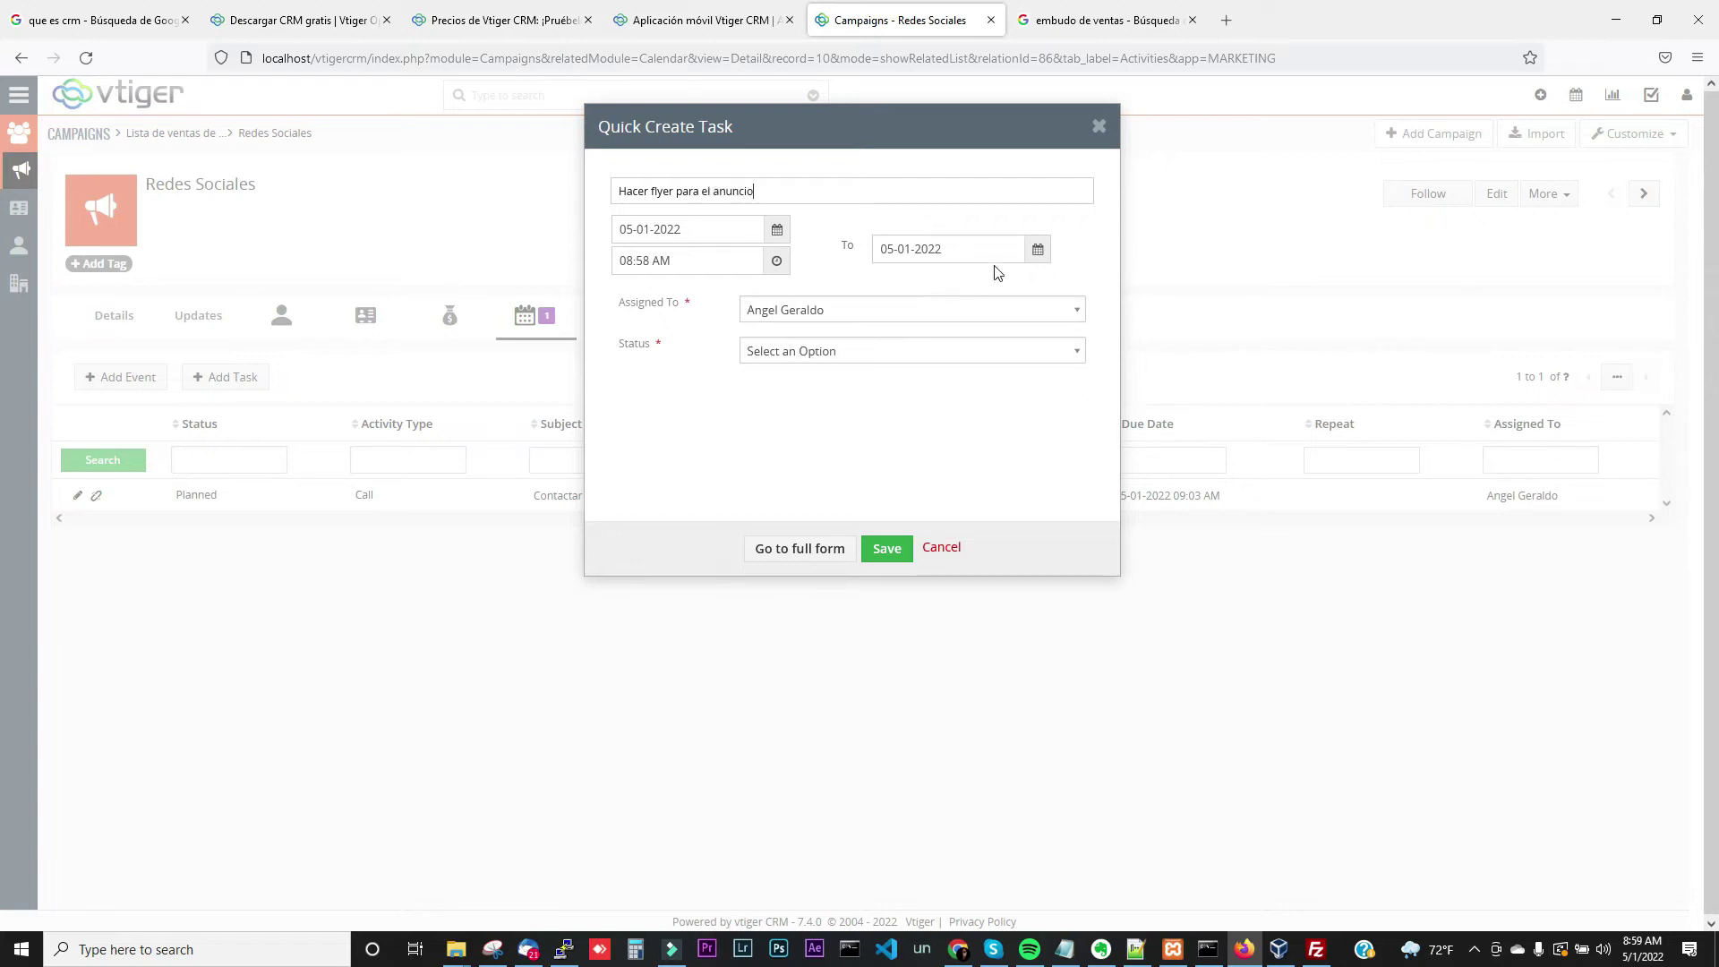
pyautogui.click(1042, 254)
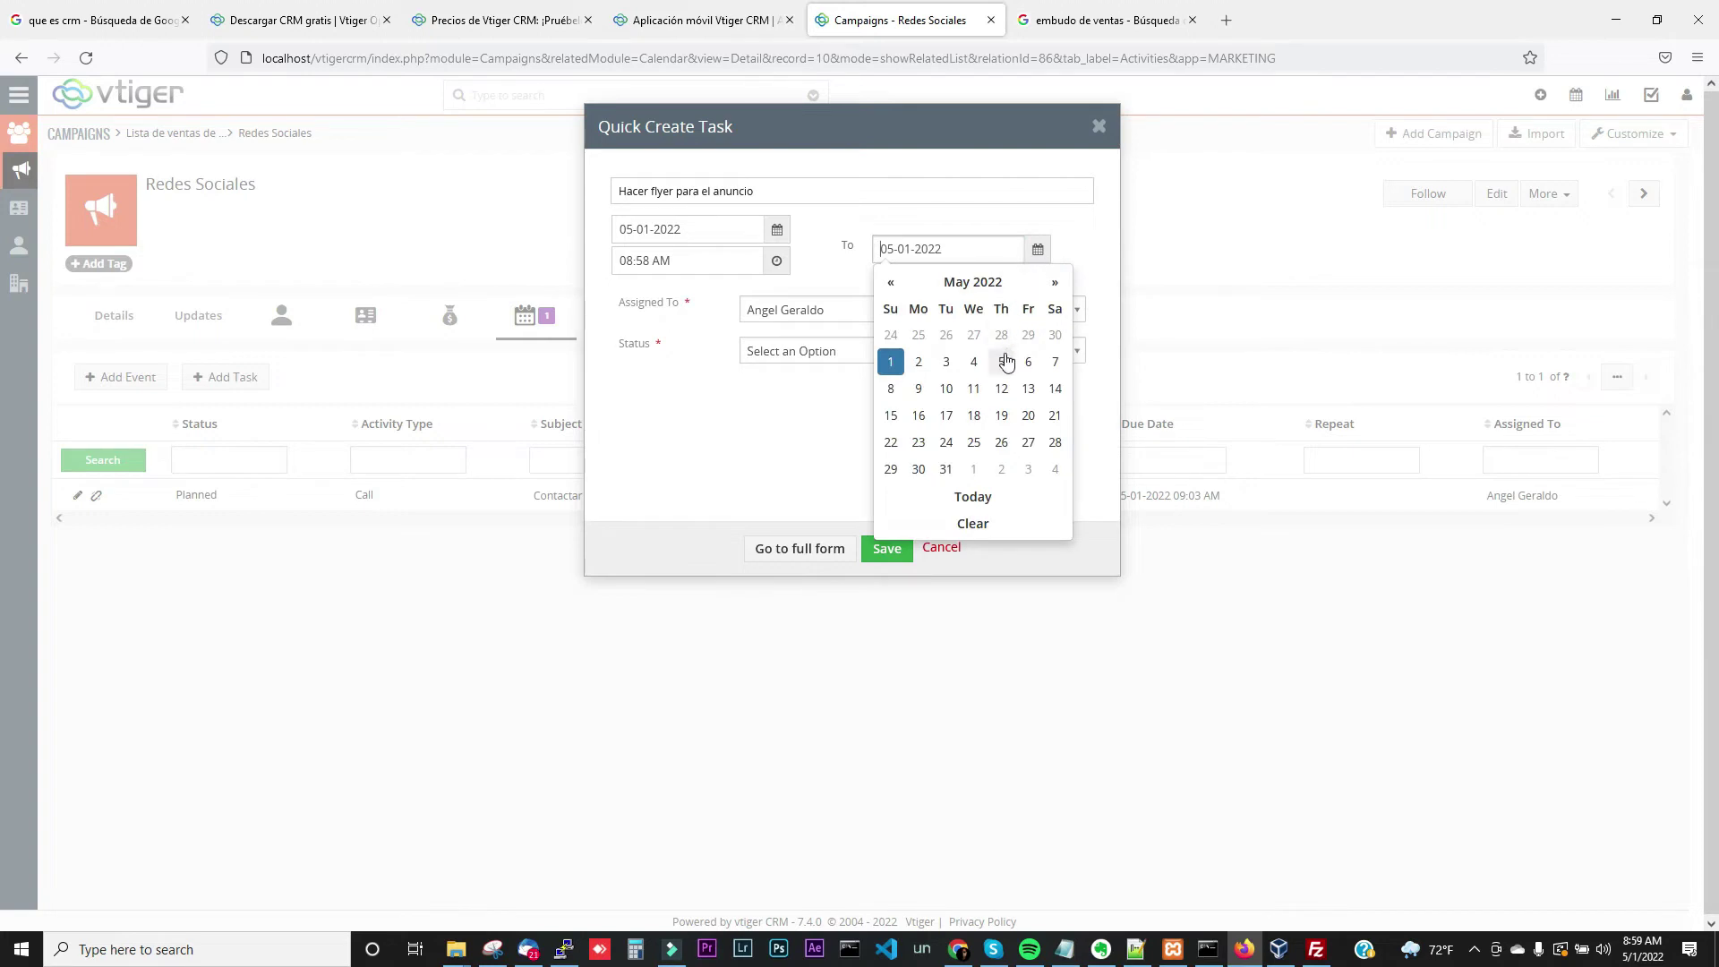
pyautogui.click(949, 369)
pyautogui.click(888, 556)
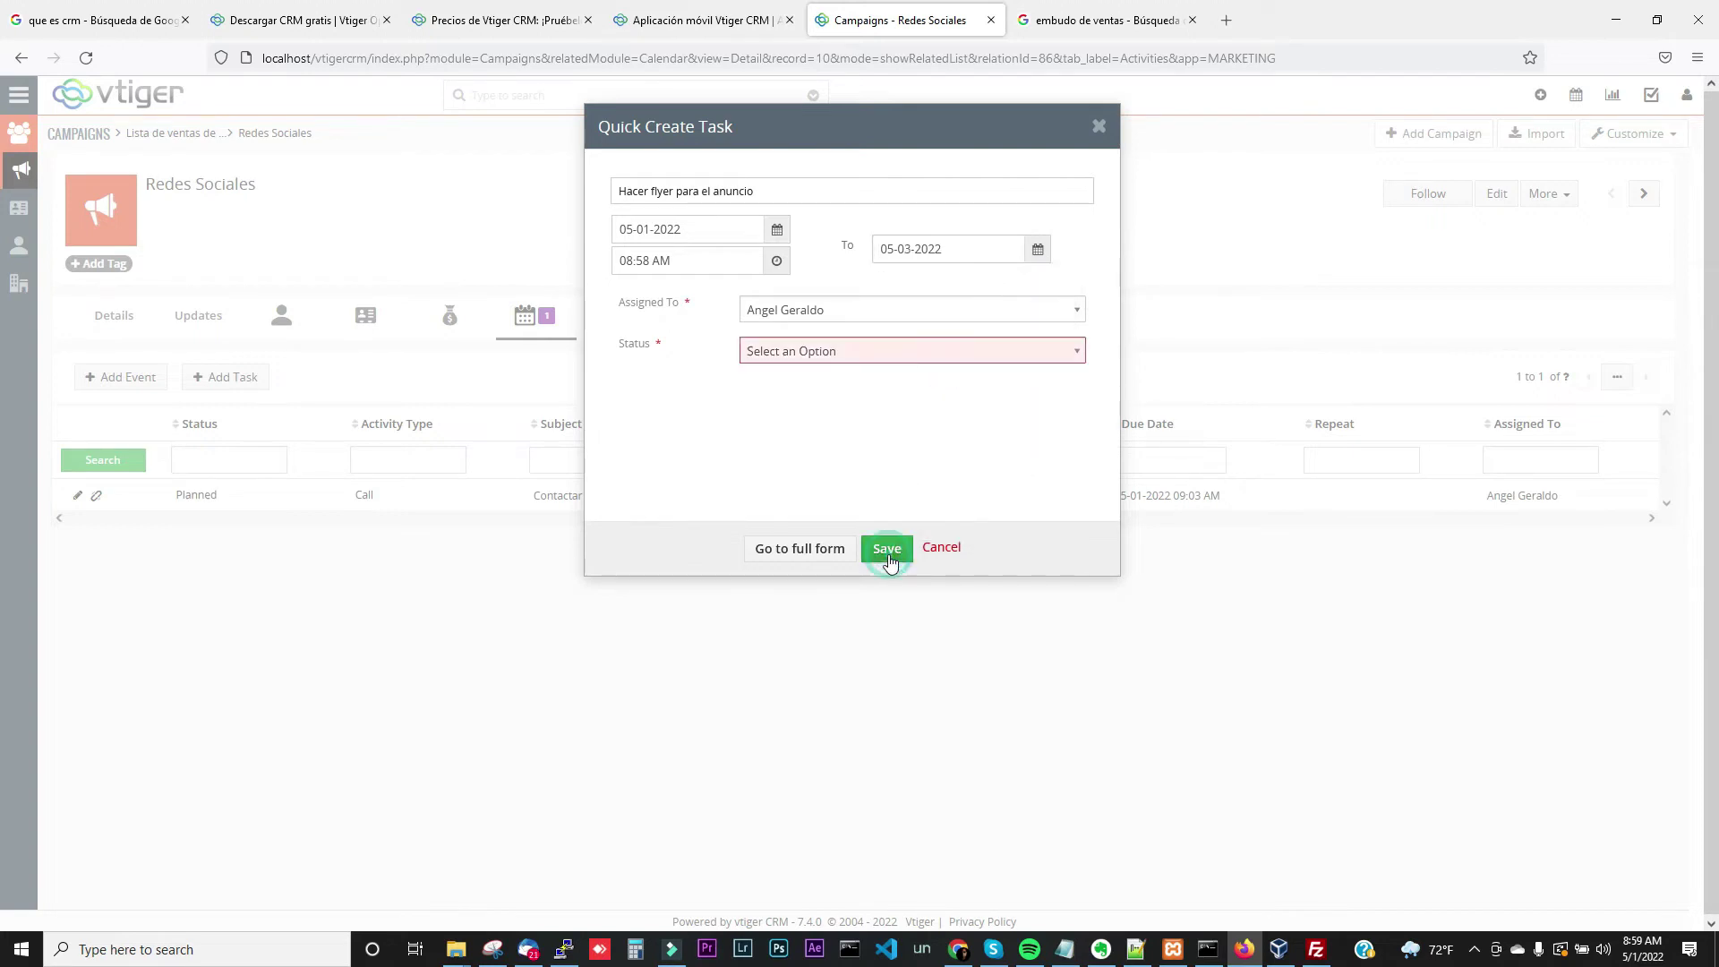
pyautogui.click(929, 351)
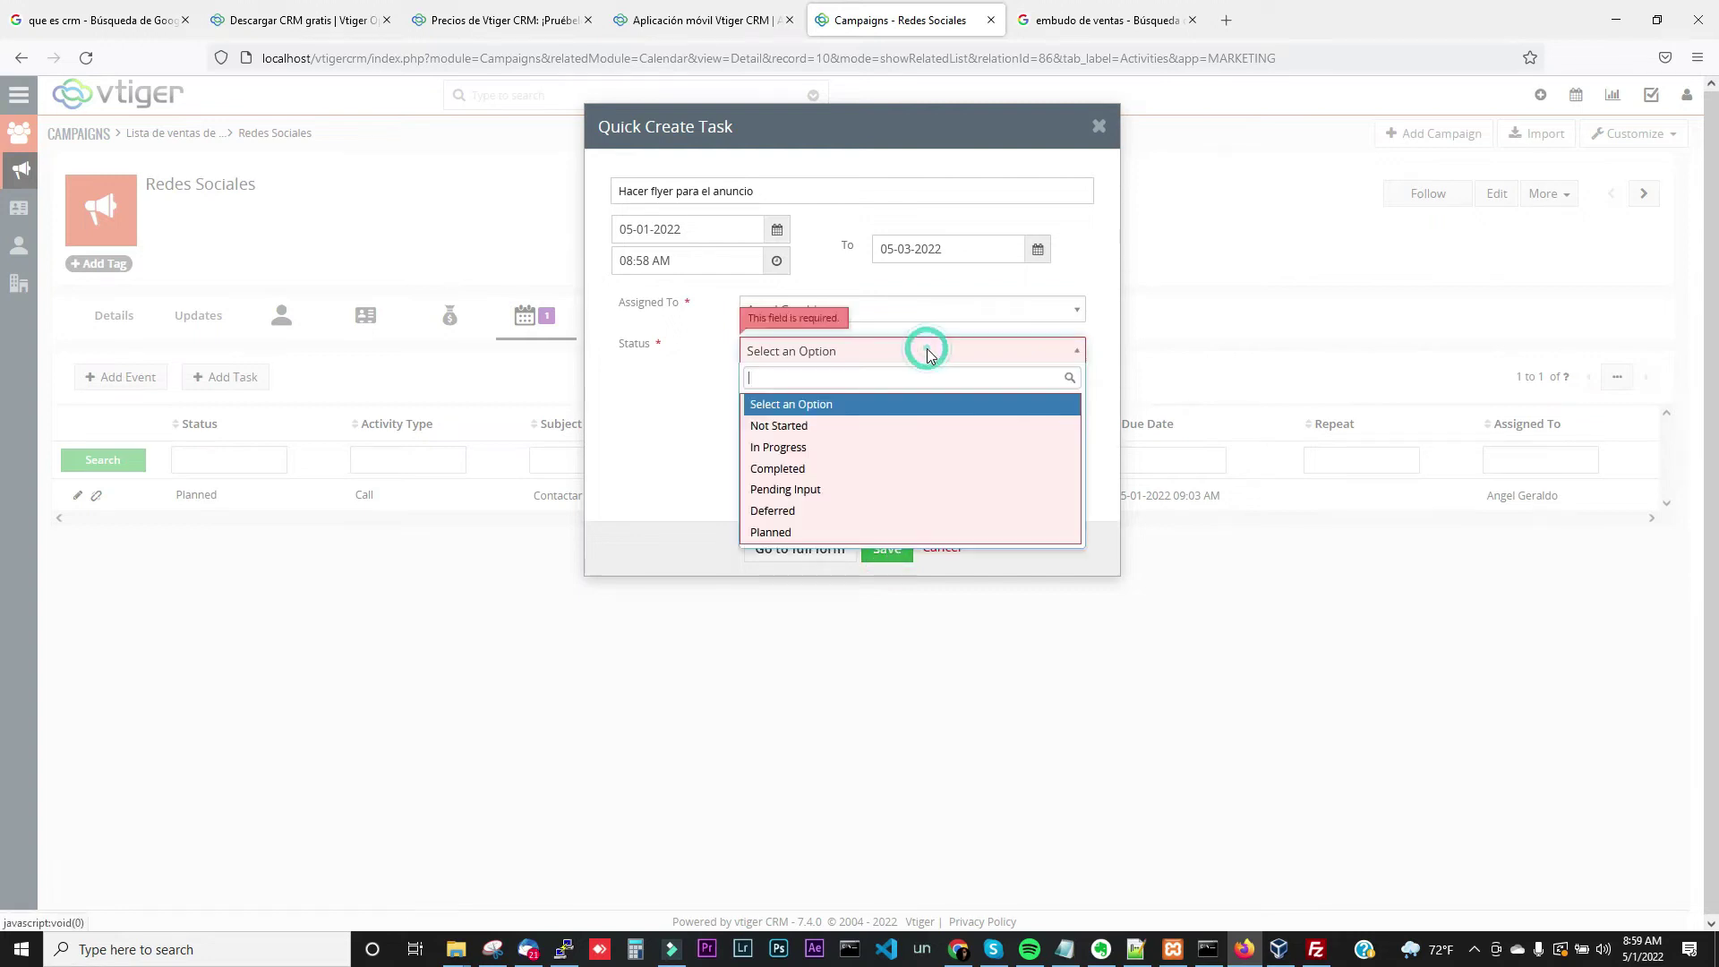
pyautogui.click(825, 426)
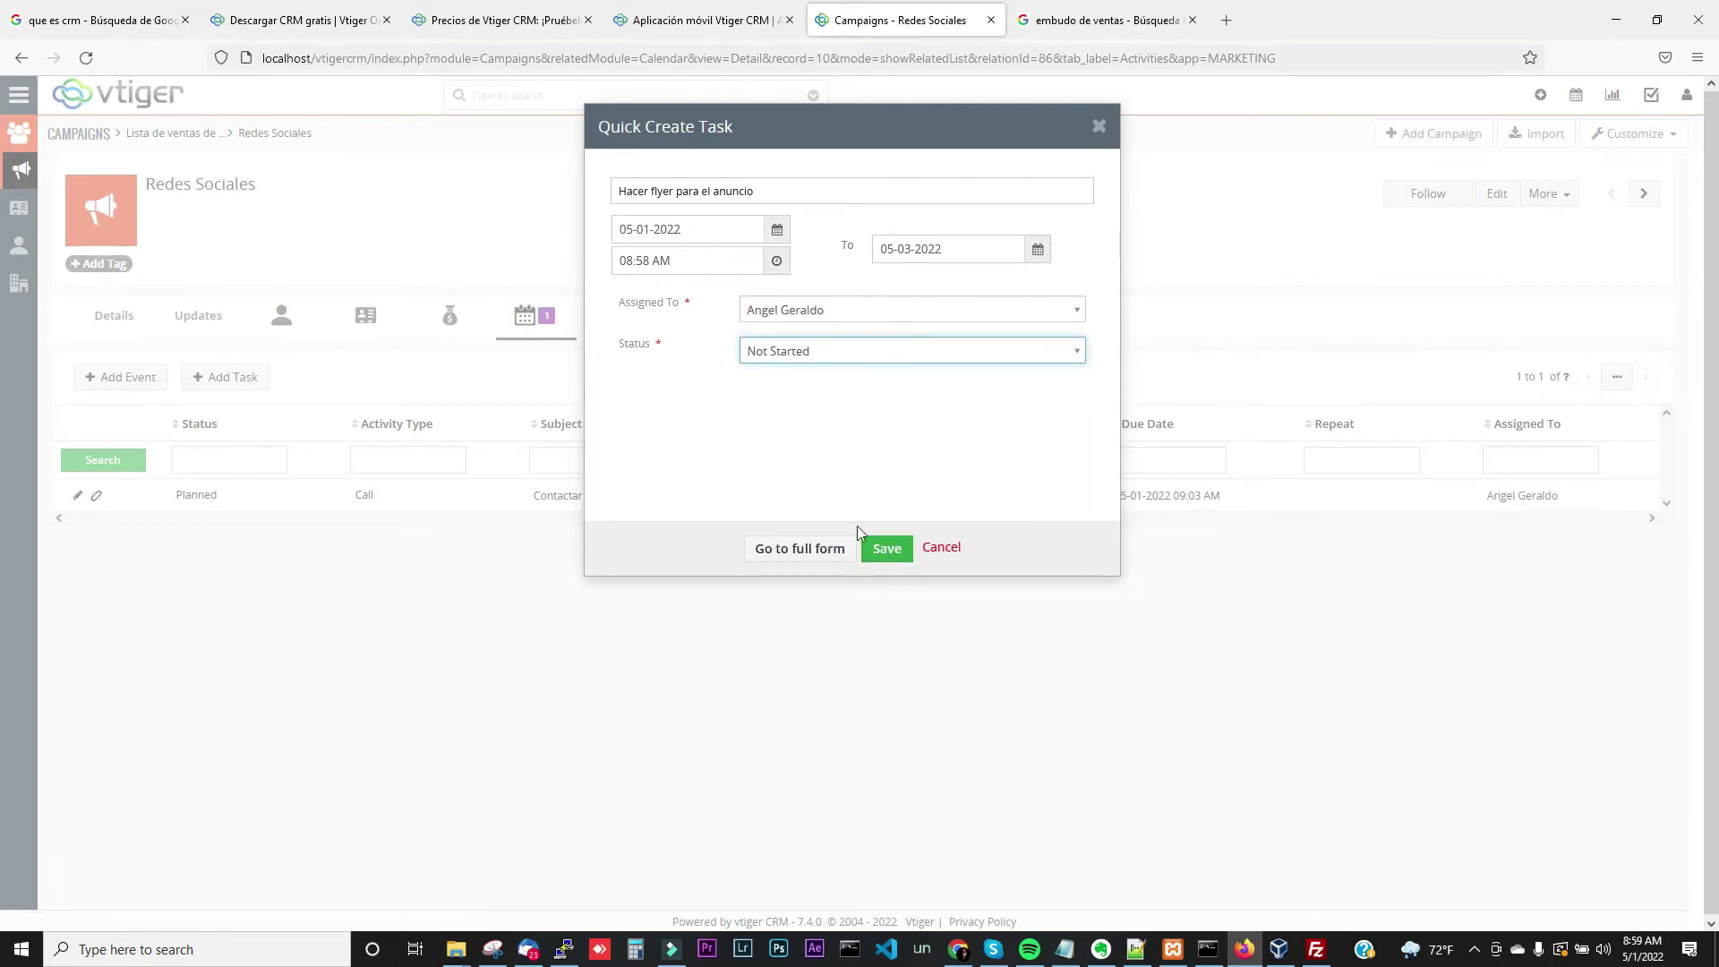
pyautogui.click(885, 550)
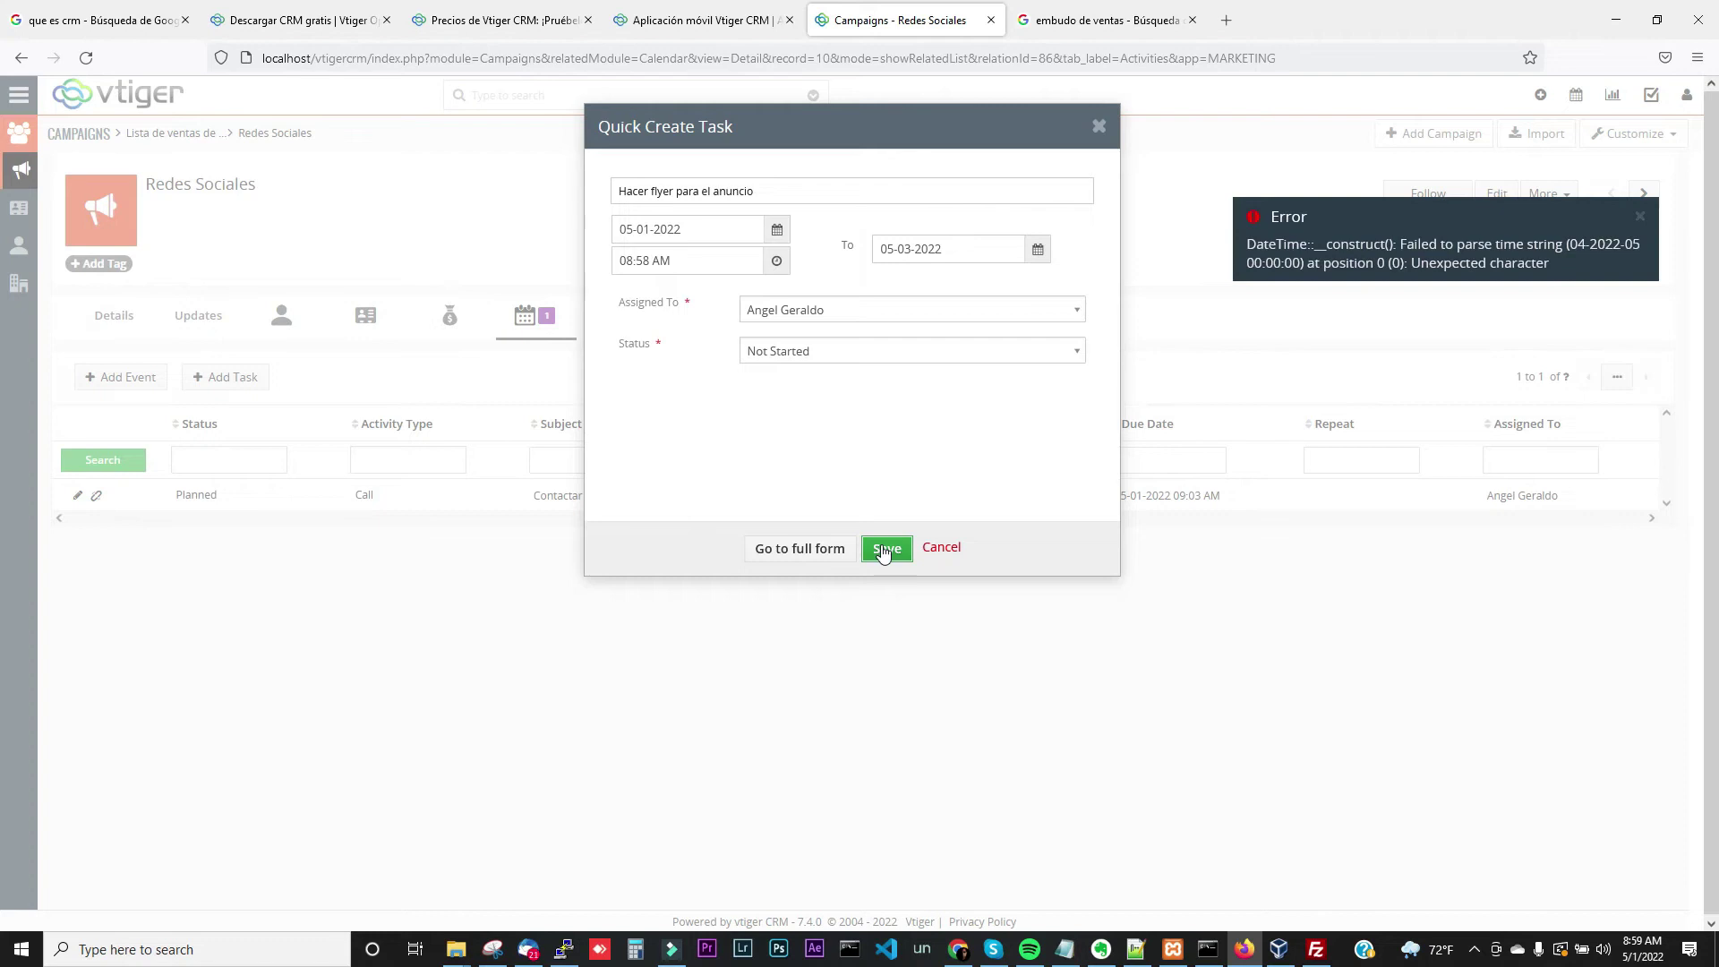
pyautogui.click(1040, 256)
pyautogui.click(952, 367)
pyautogui.click(1101, 134)
pyautogui.click(1041, 184)
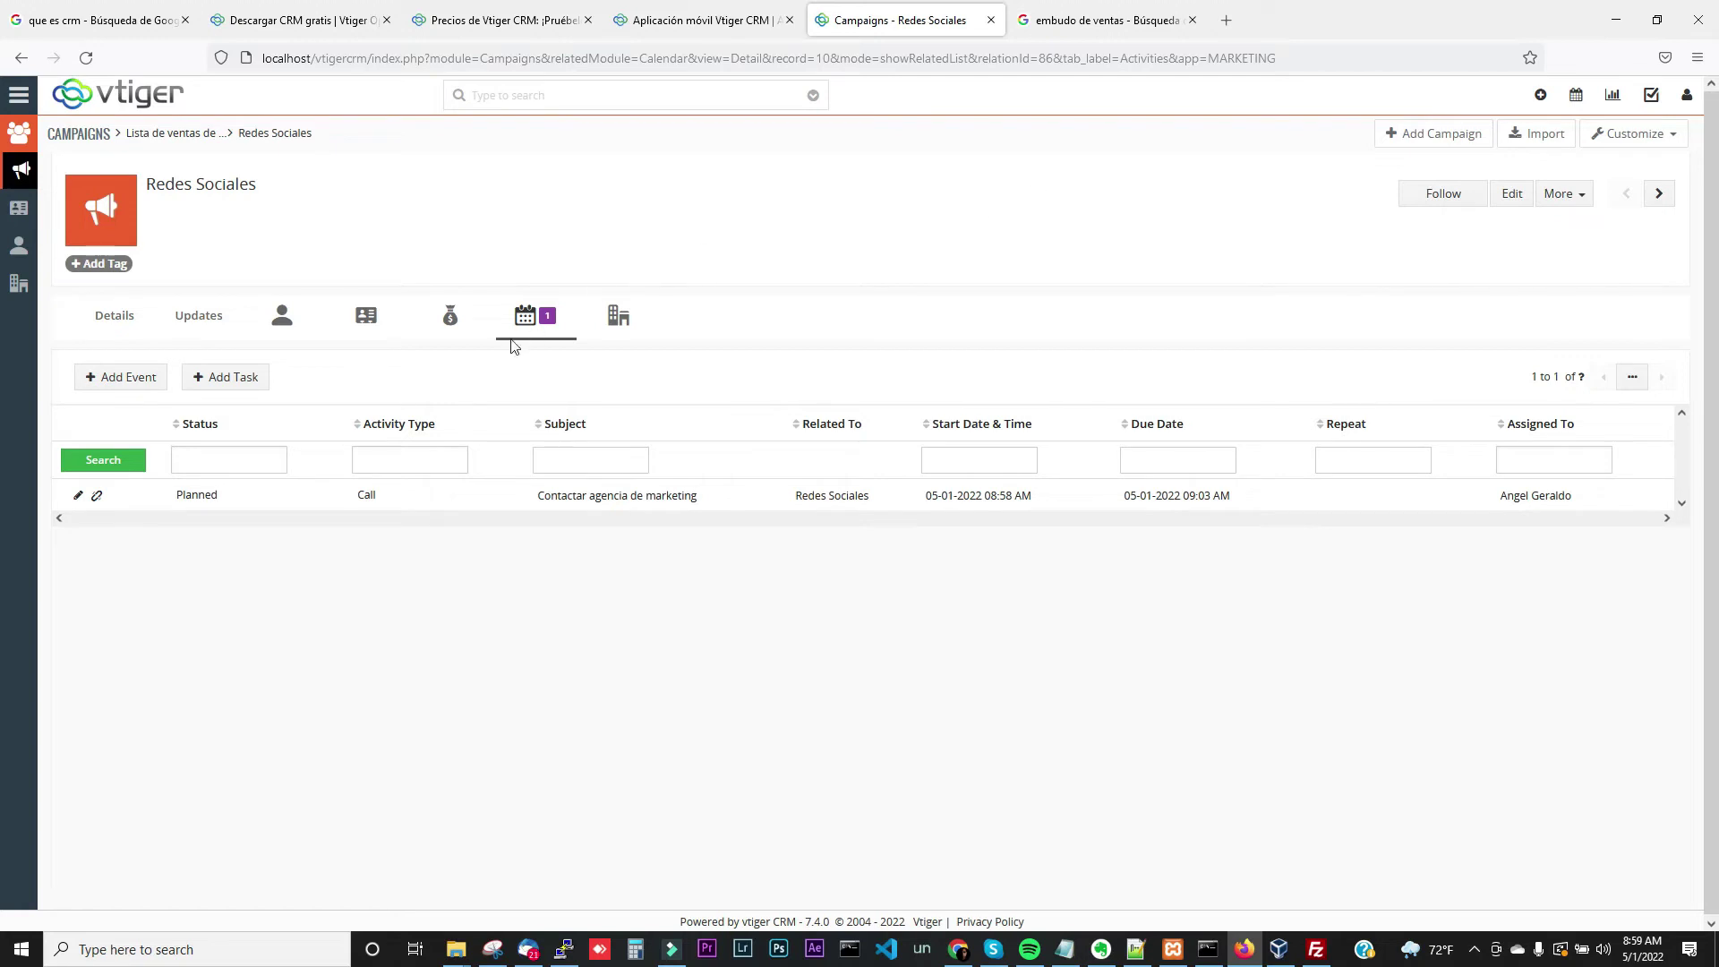
pyautogui.click(184, 327)
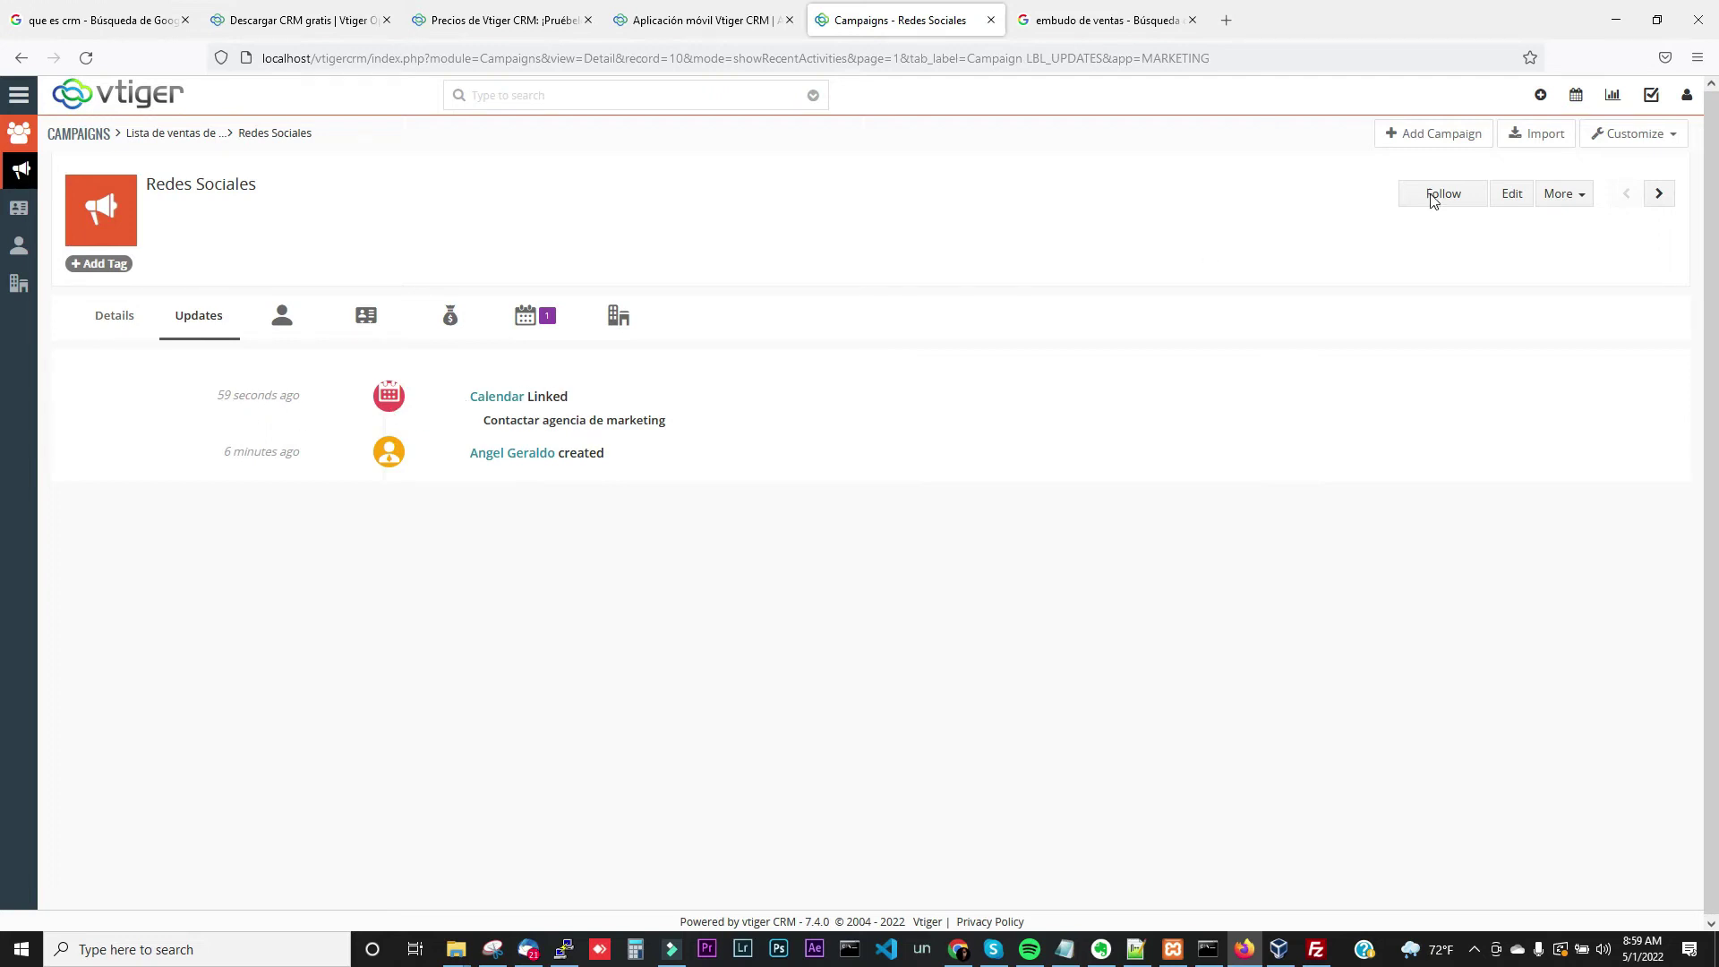
# Switch the Language preference back to ES Mexico and save it
pyautogui.click(1686, 105)
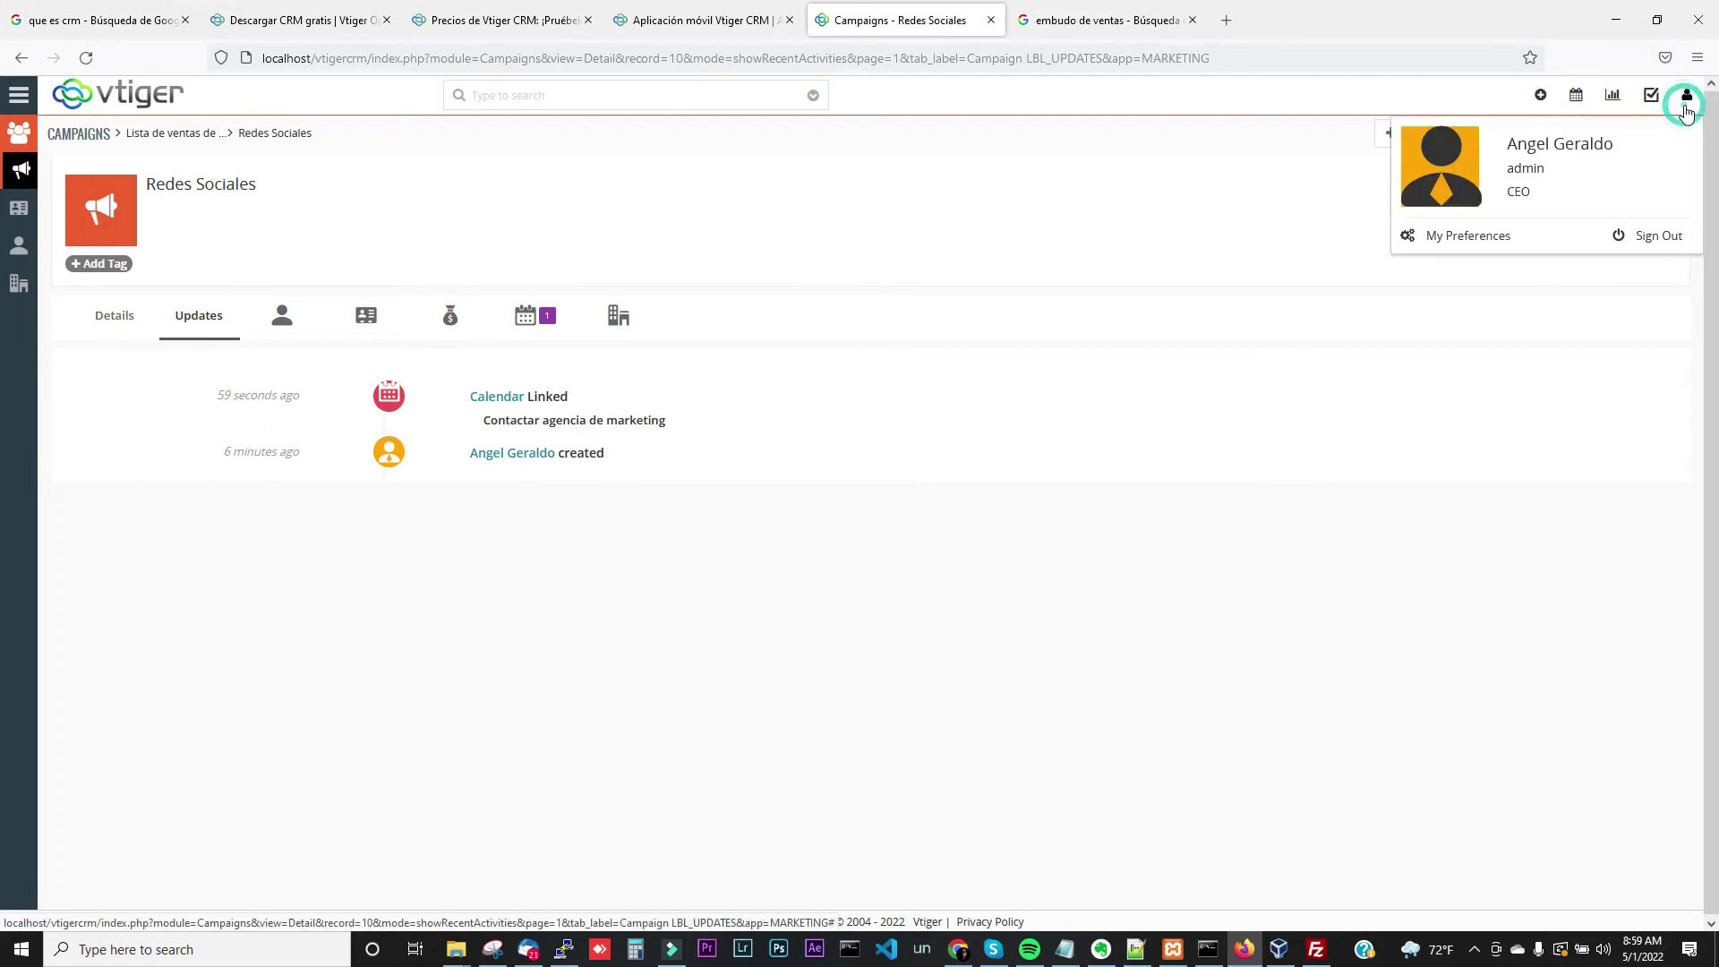
pyautogui.click(1461, 237)
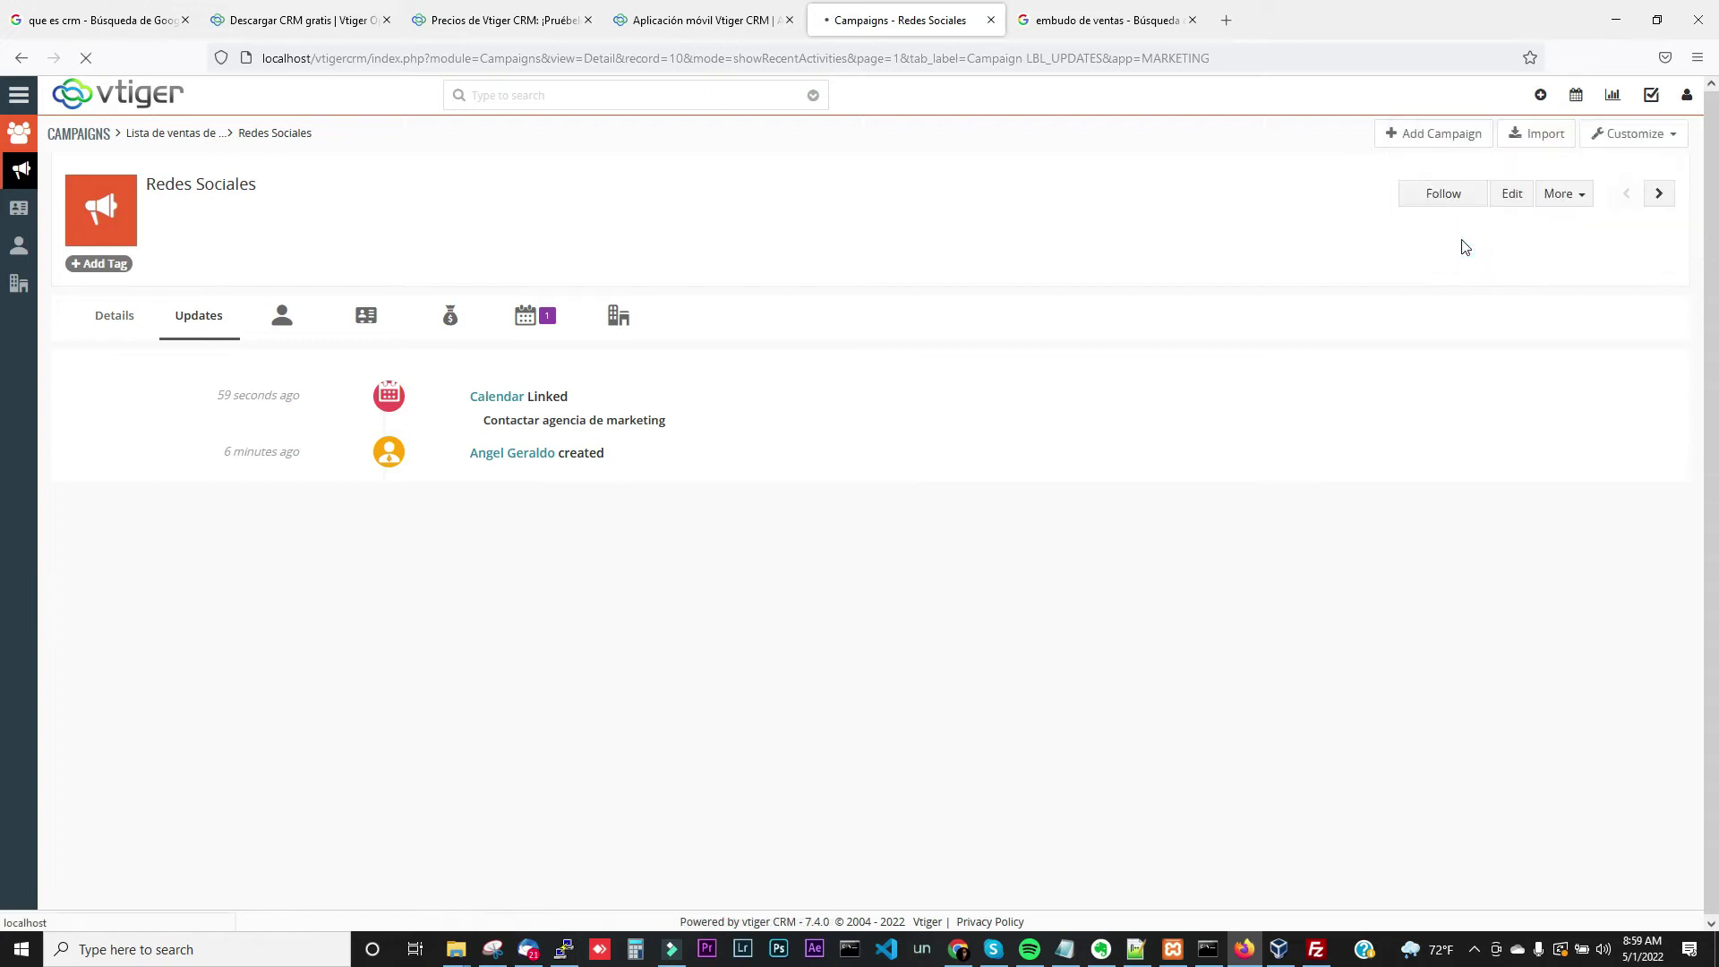
pyautogui.click(1602, 172)
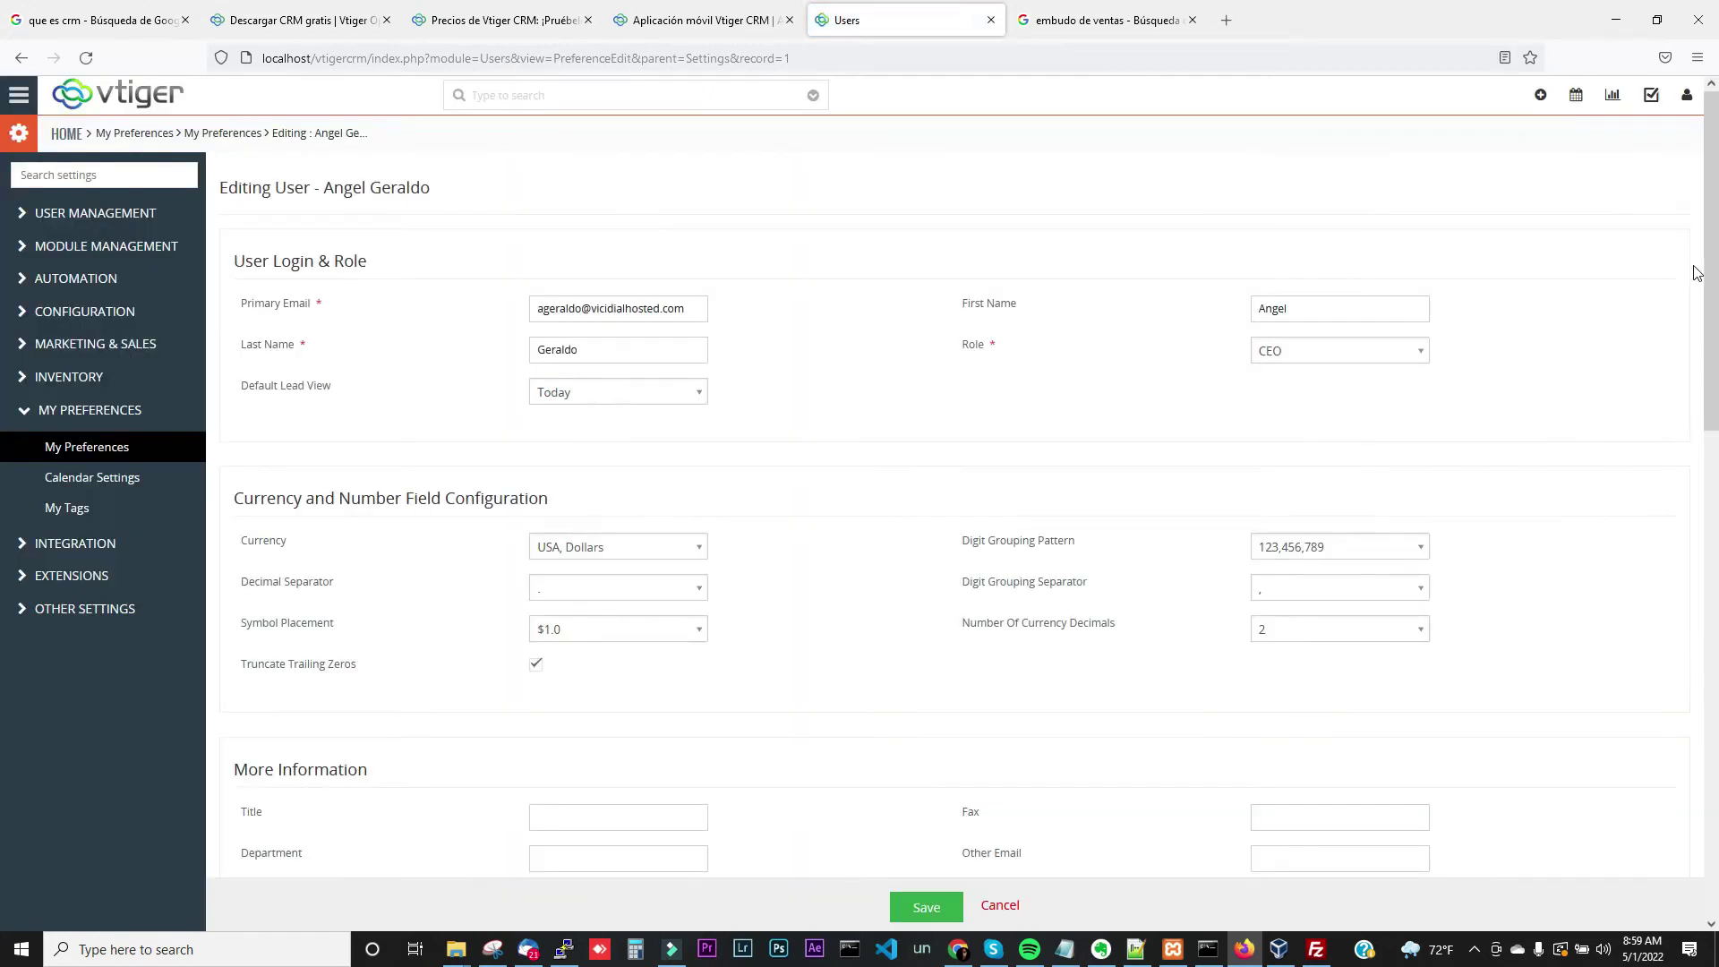
pyautogui.moveTo(1695, 273); pyautogui.dragTo(1689, 567)
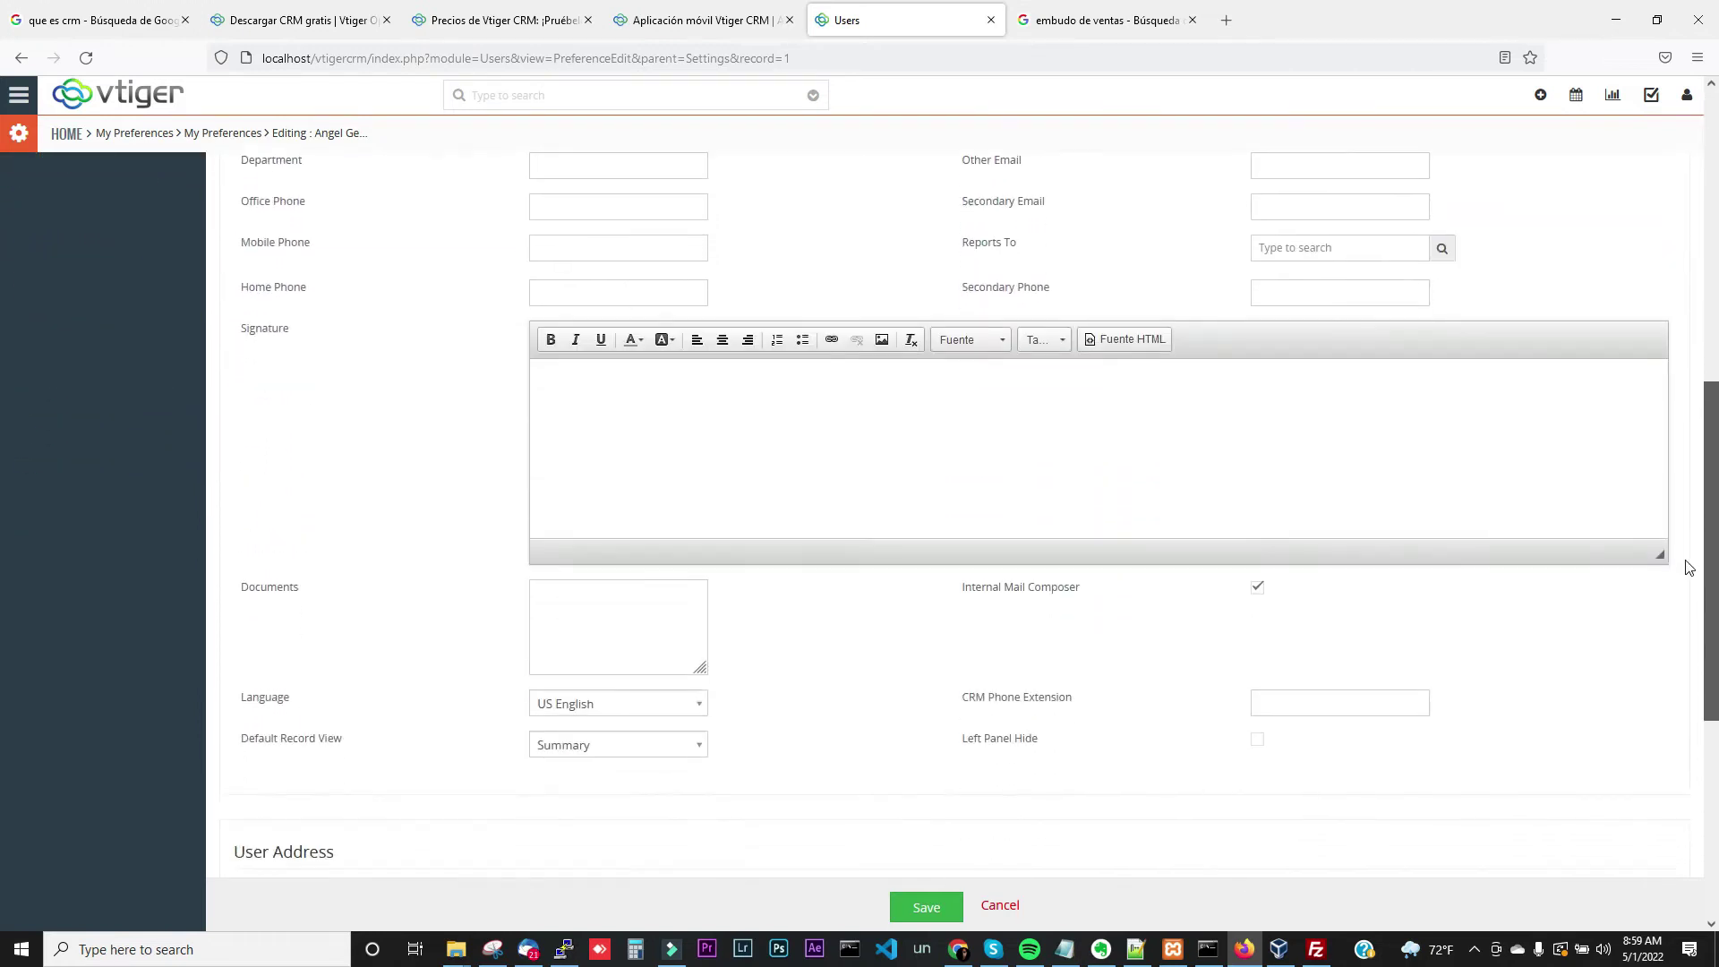
pyautogui.click(694, 702)
pyautogui.write('e')
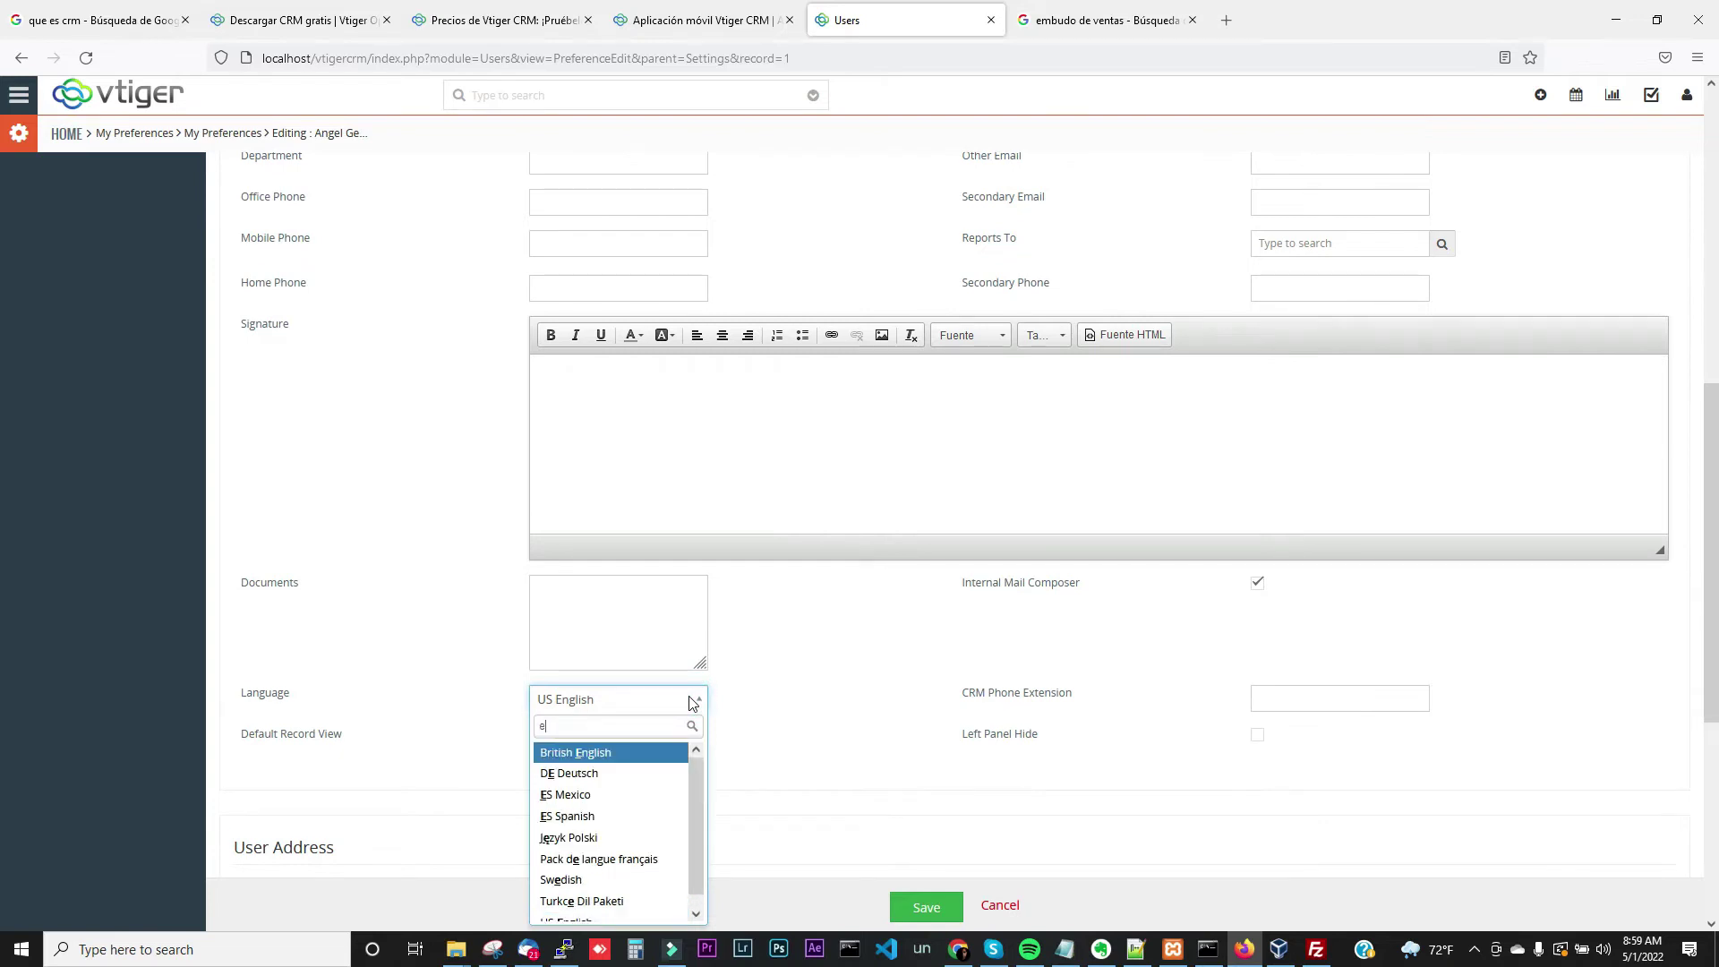
pyautogui.write('s')
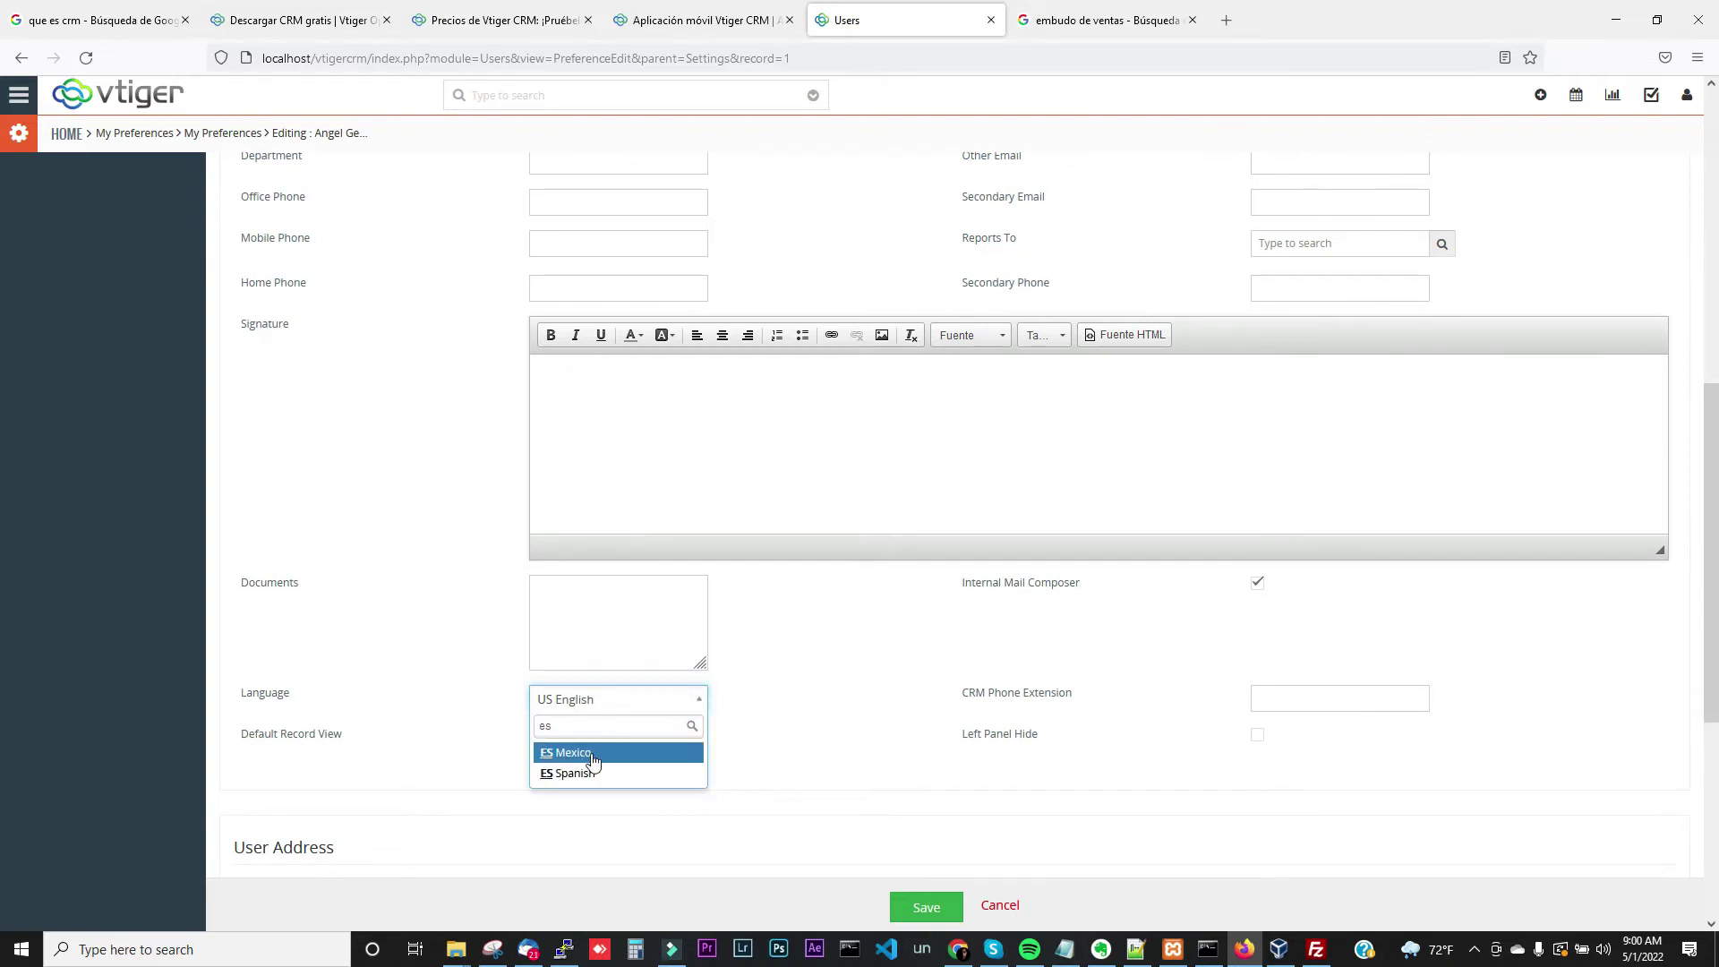
pyautogui.click(589, 754)
pyautogui.click(906, 904)
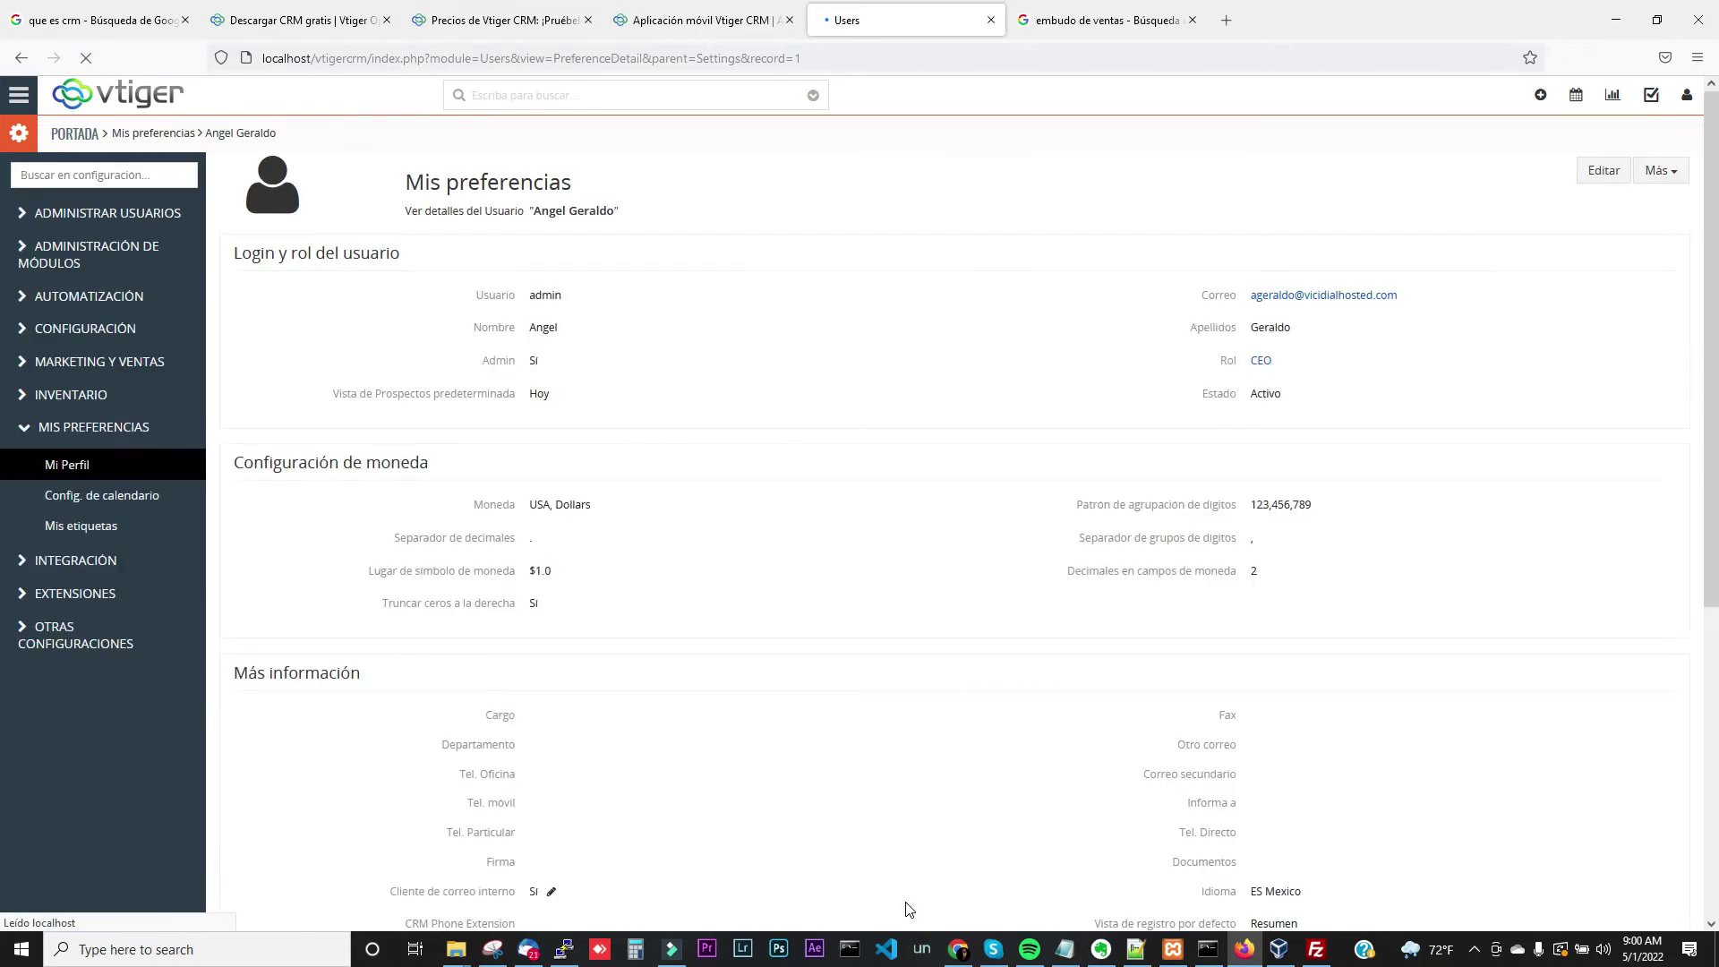
# Open the Redes Sociales campaign from Marketing > Campañas
pyautogui.click(17, 103)
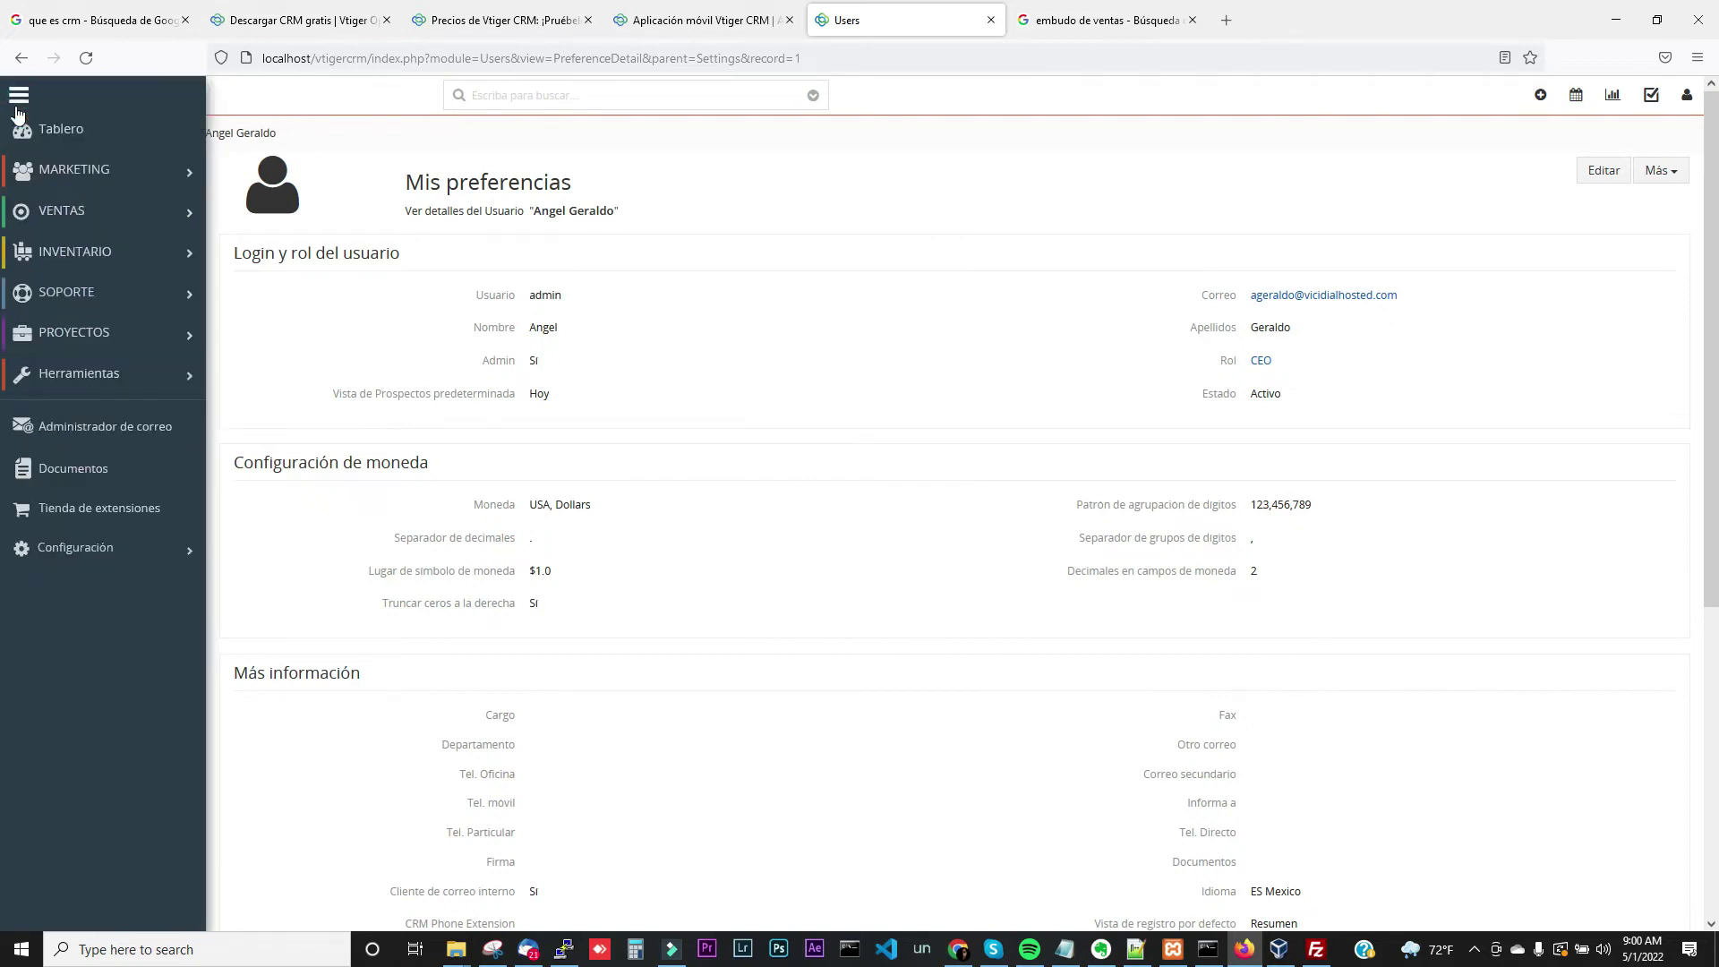
pyautogui.moveTo(71, 170)
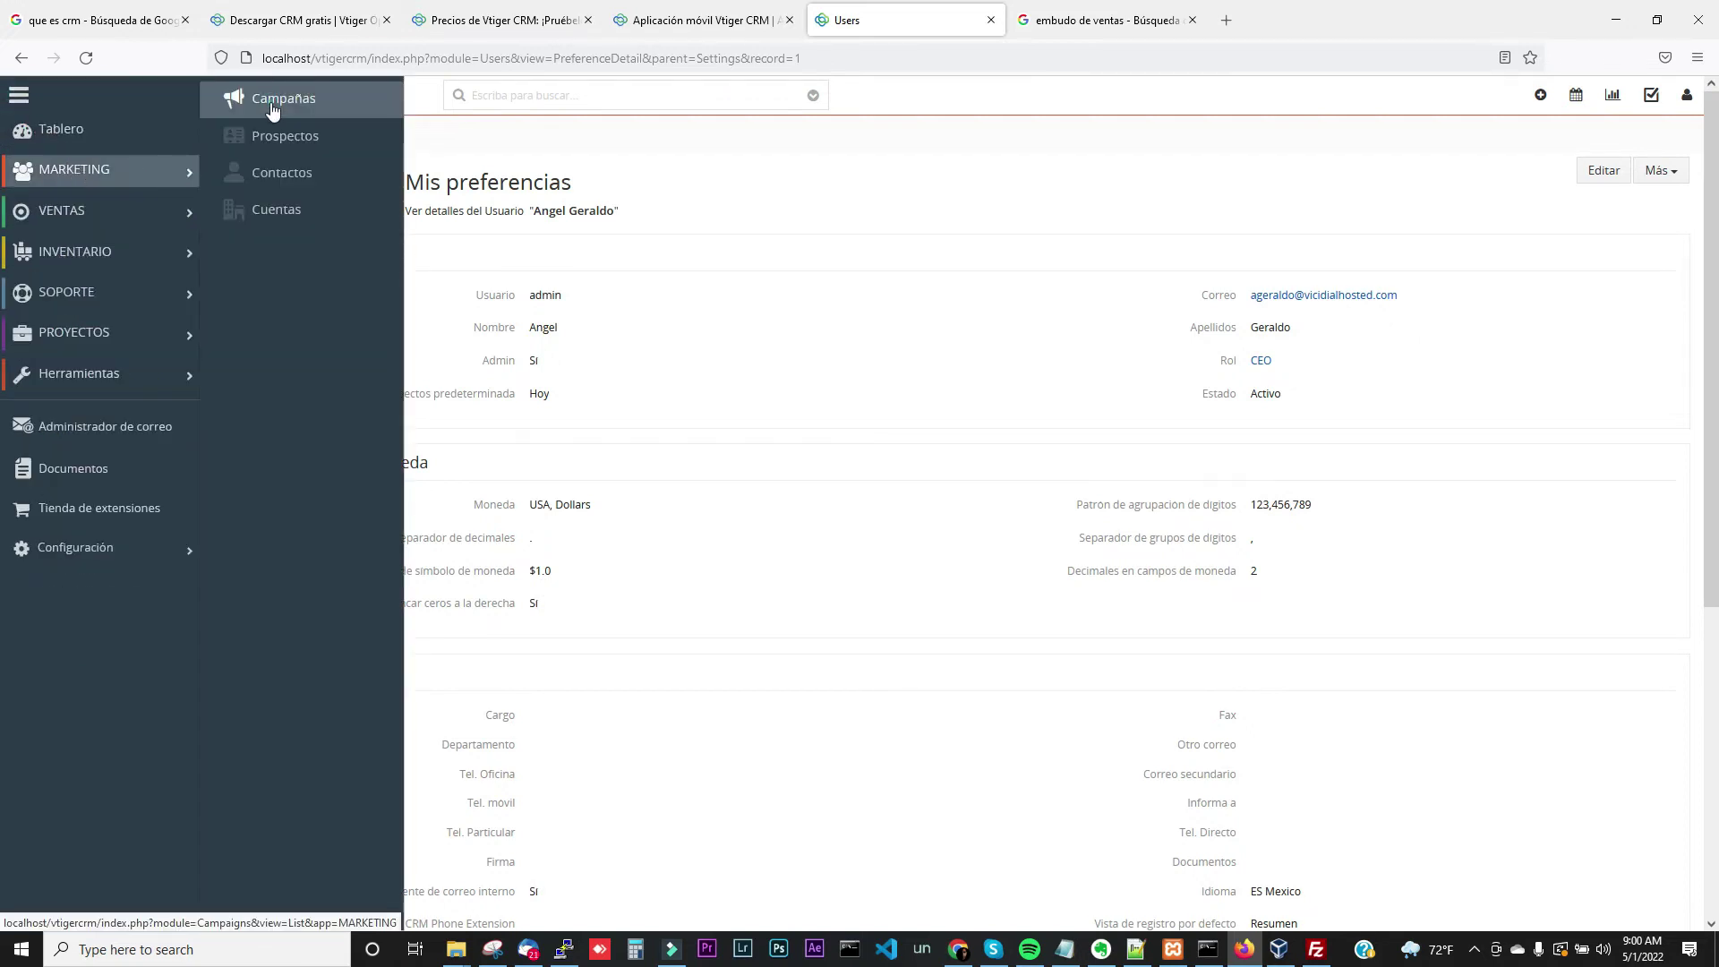
pyautogui.click(273, 110)
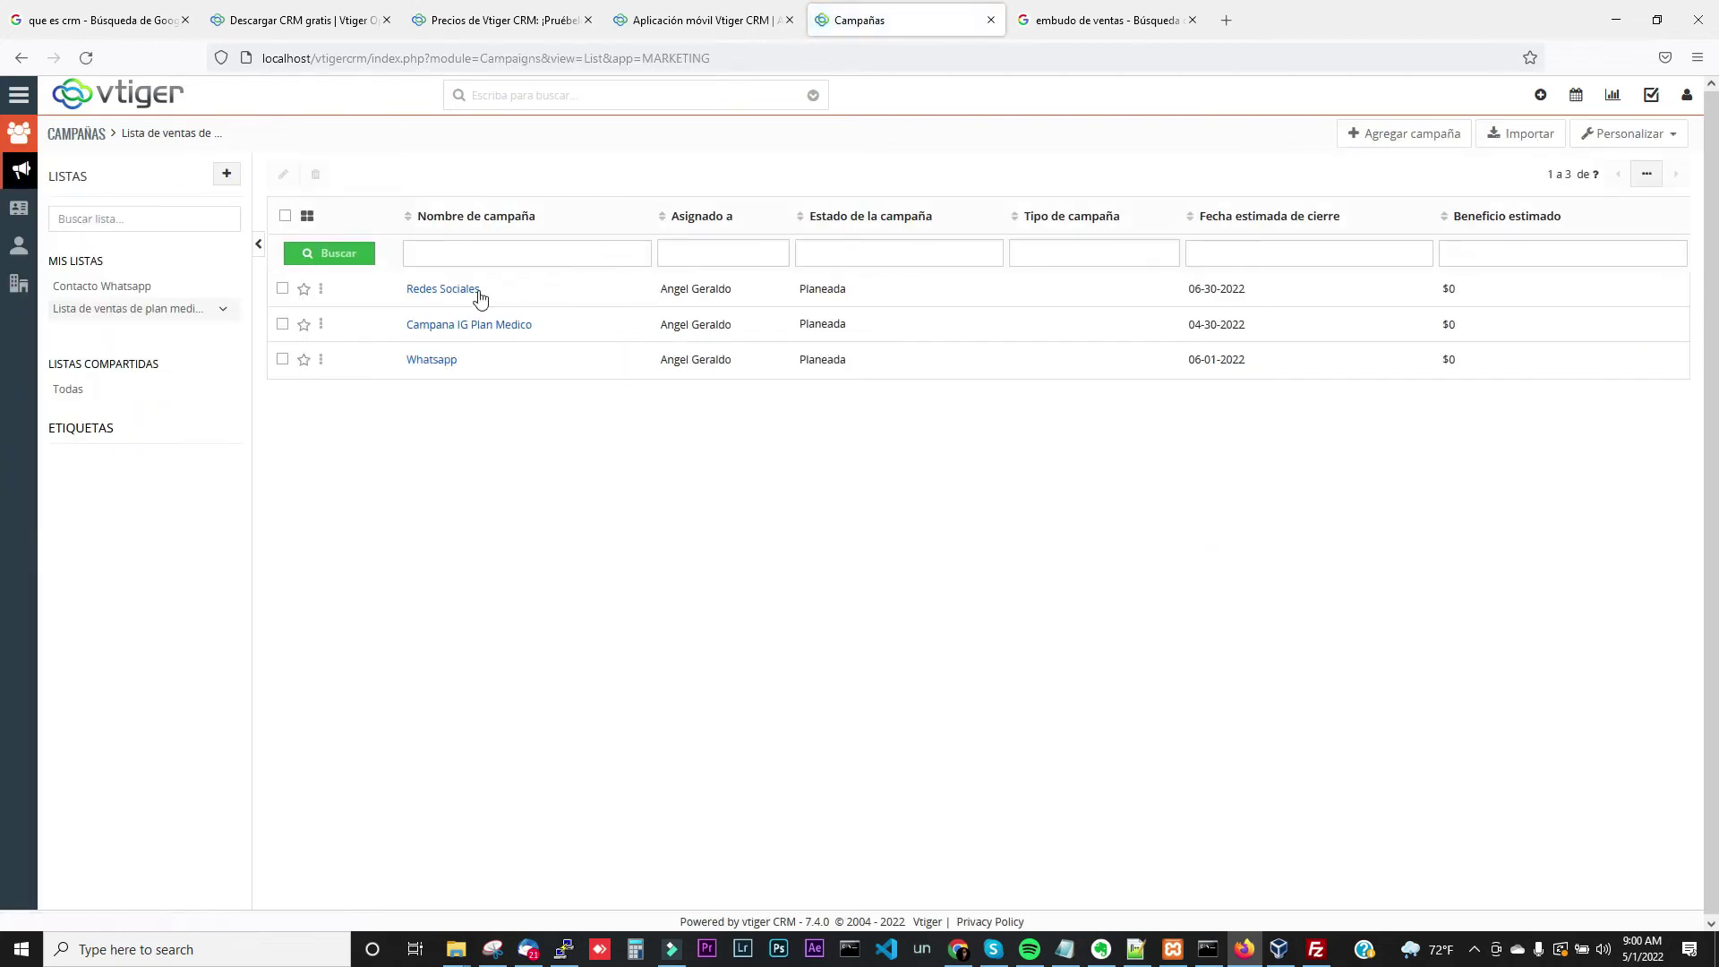
pyautogui.click(442, 292)
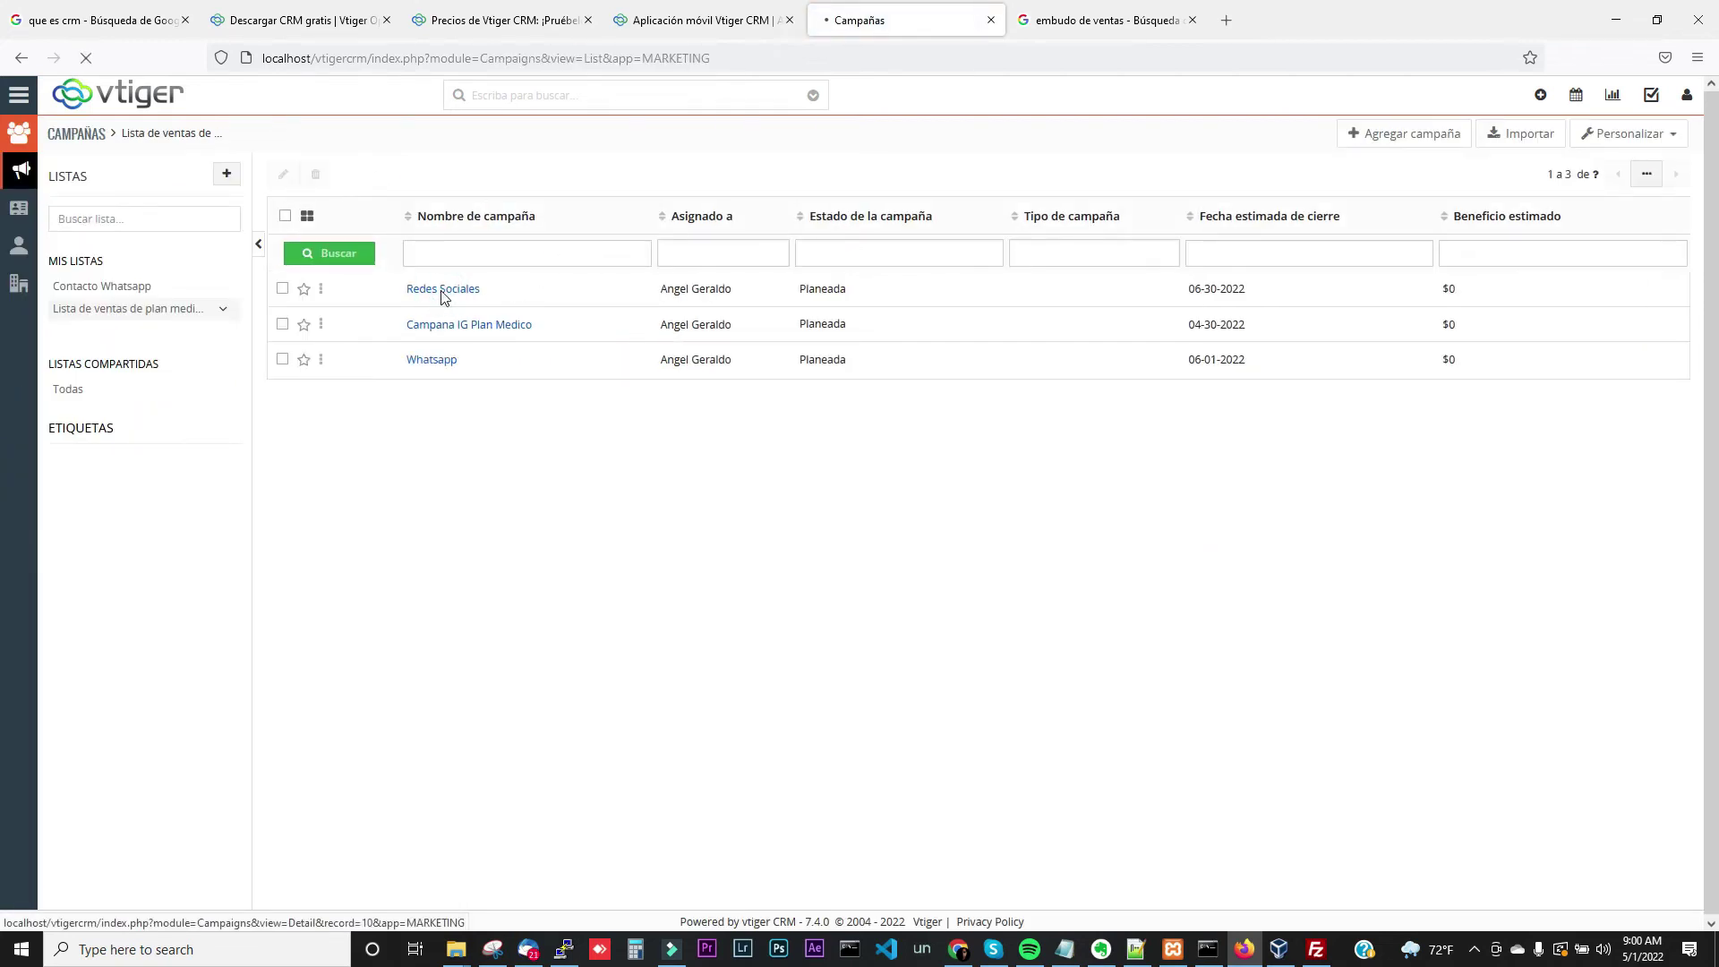
# Browse Redes Sociales' Actividades, Cuentas, Contactos and Prospectos lists, glancing at the sales-funnel image search
pyautogui.click(534, 320)
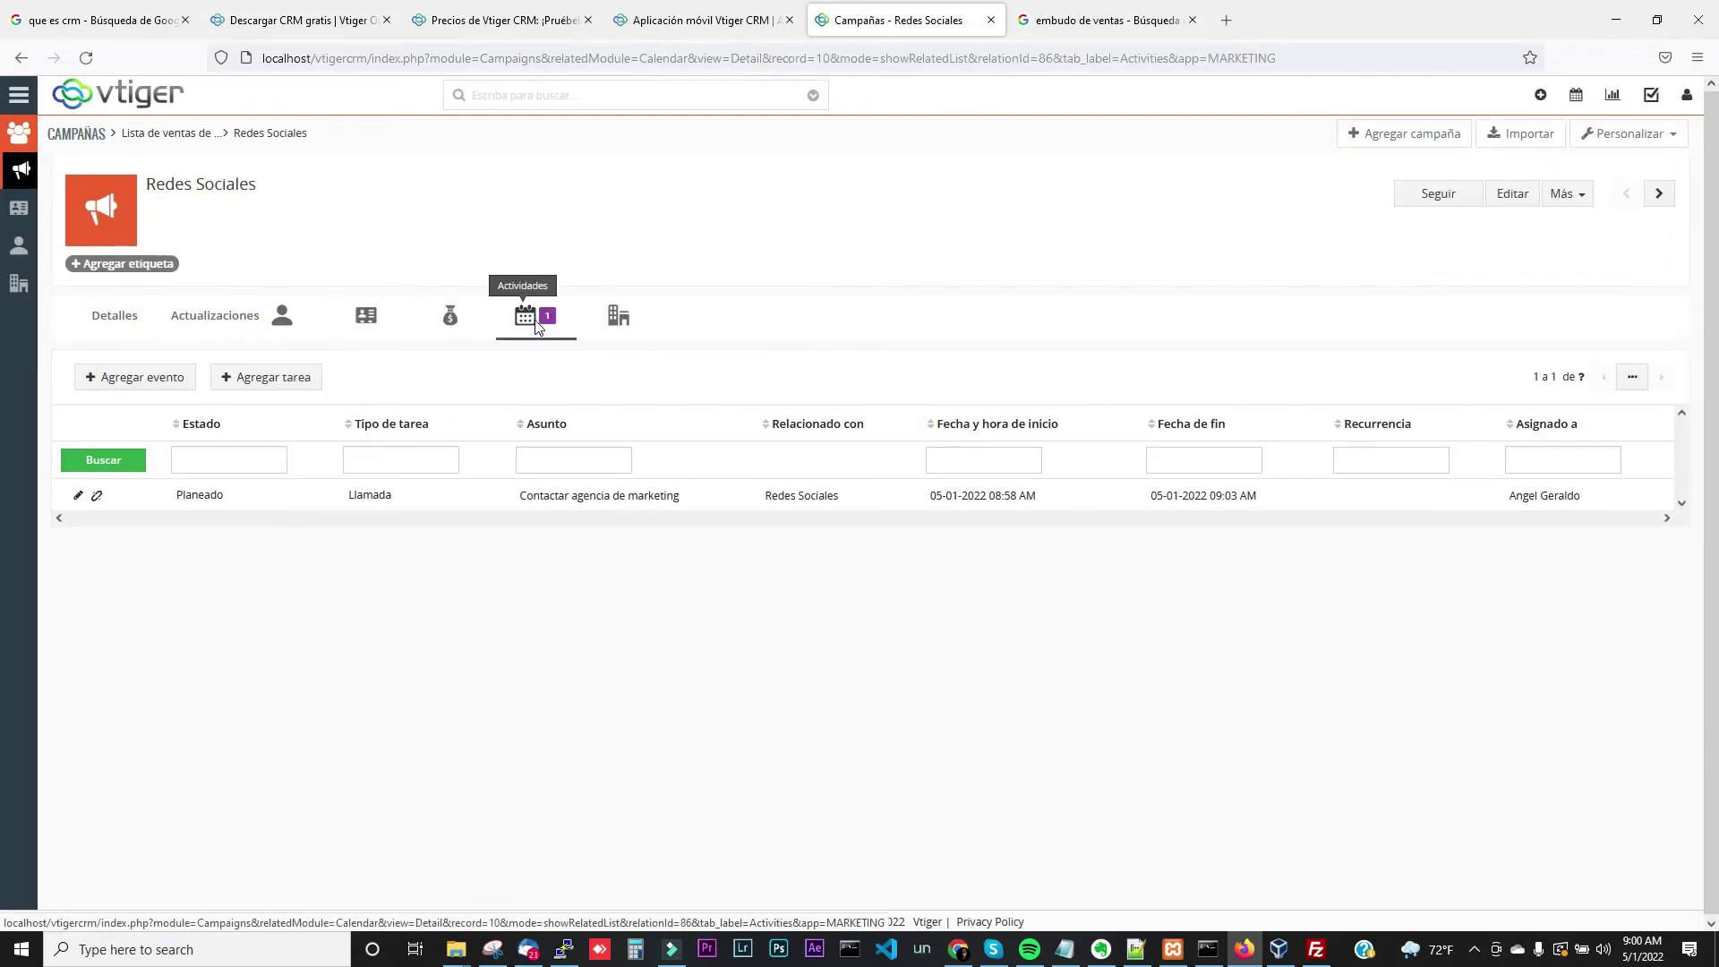
pyautogui.click(613, 328)
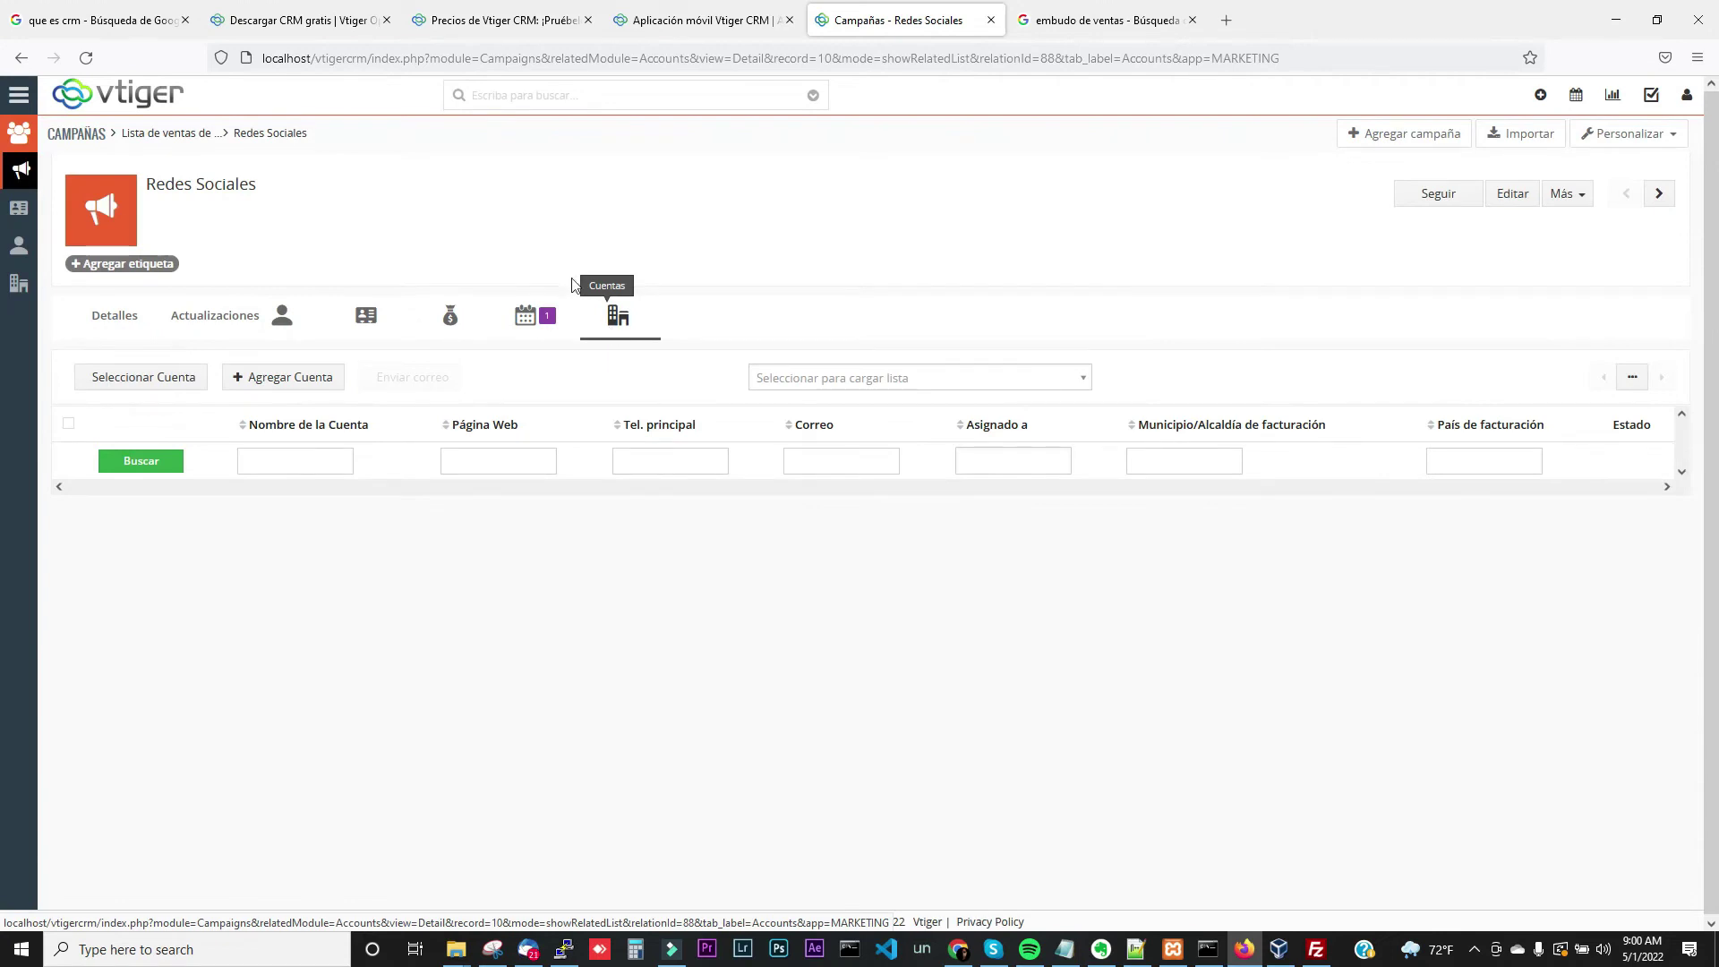
pyautogui.click(284, 318)
pyautogui.click(366, 330)
pyautogui.click(630, 320)
pyautogui.click(279, 318)
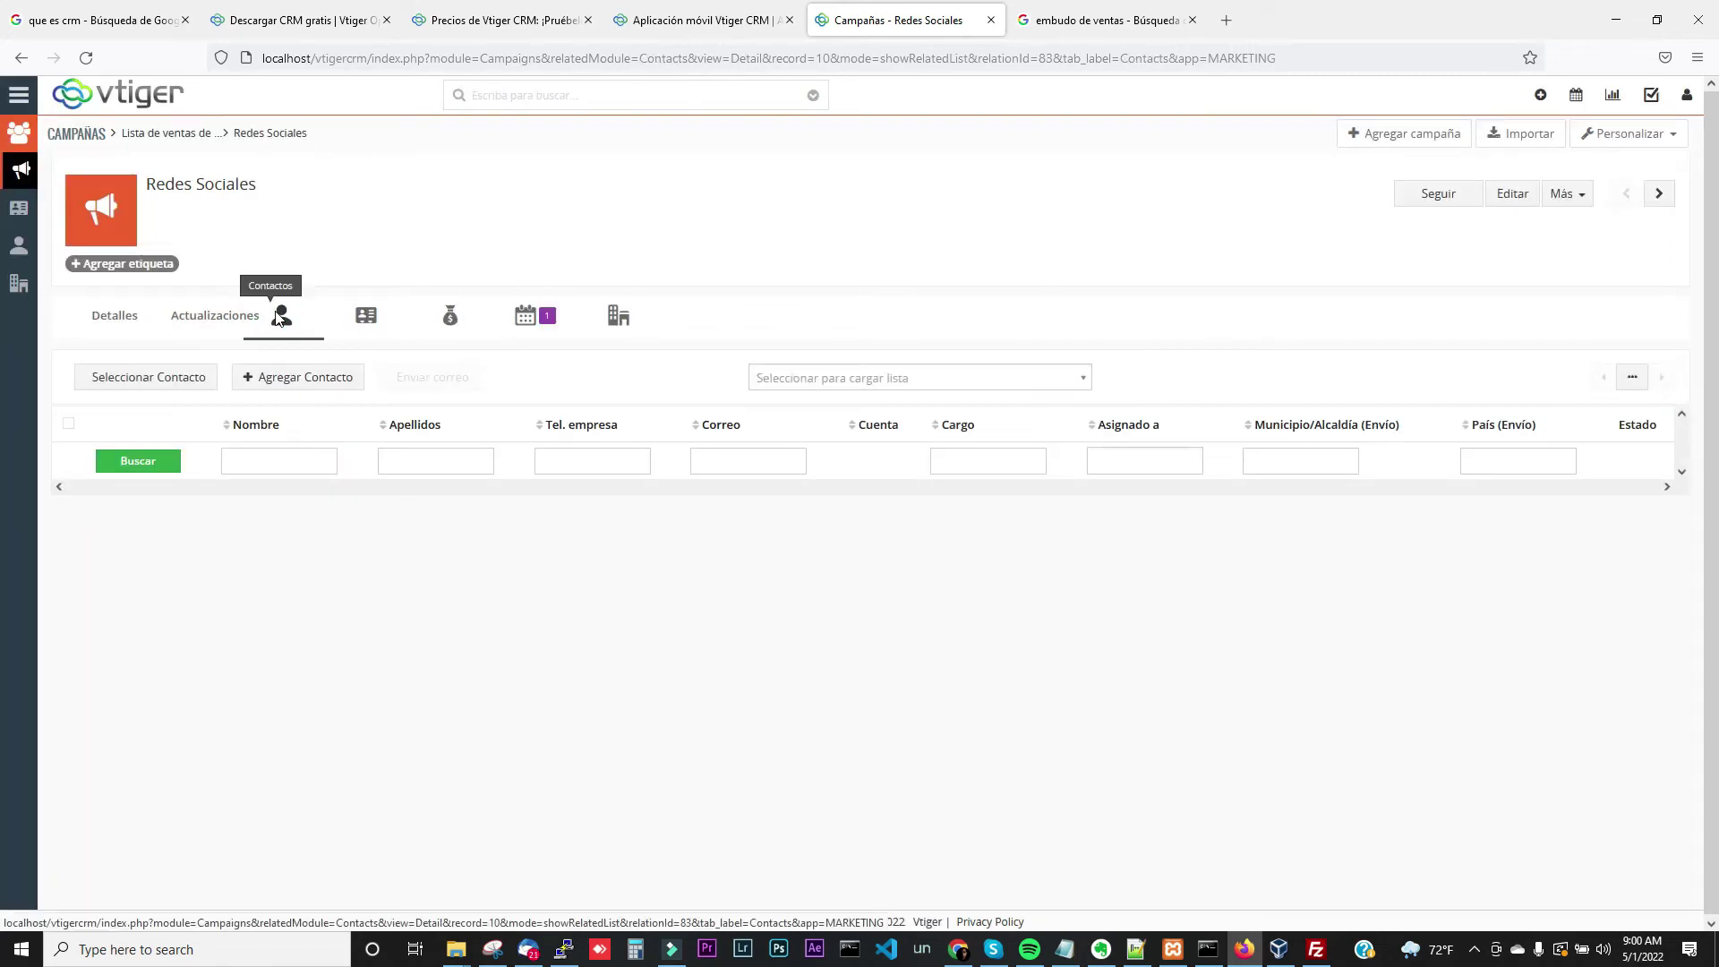
pyautogui.click(1014, 25)
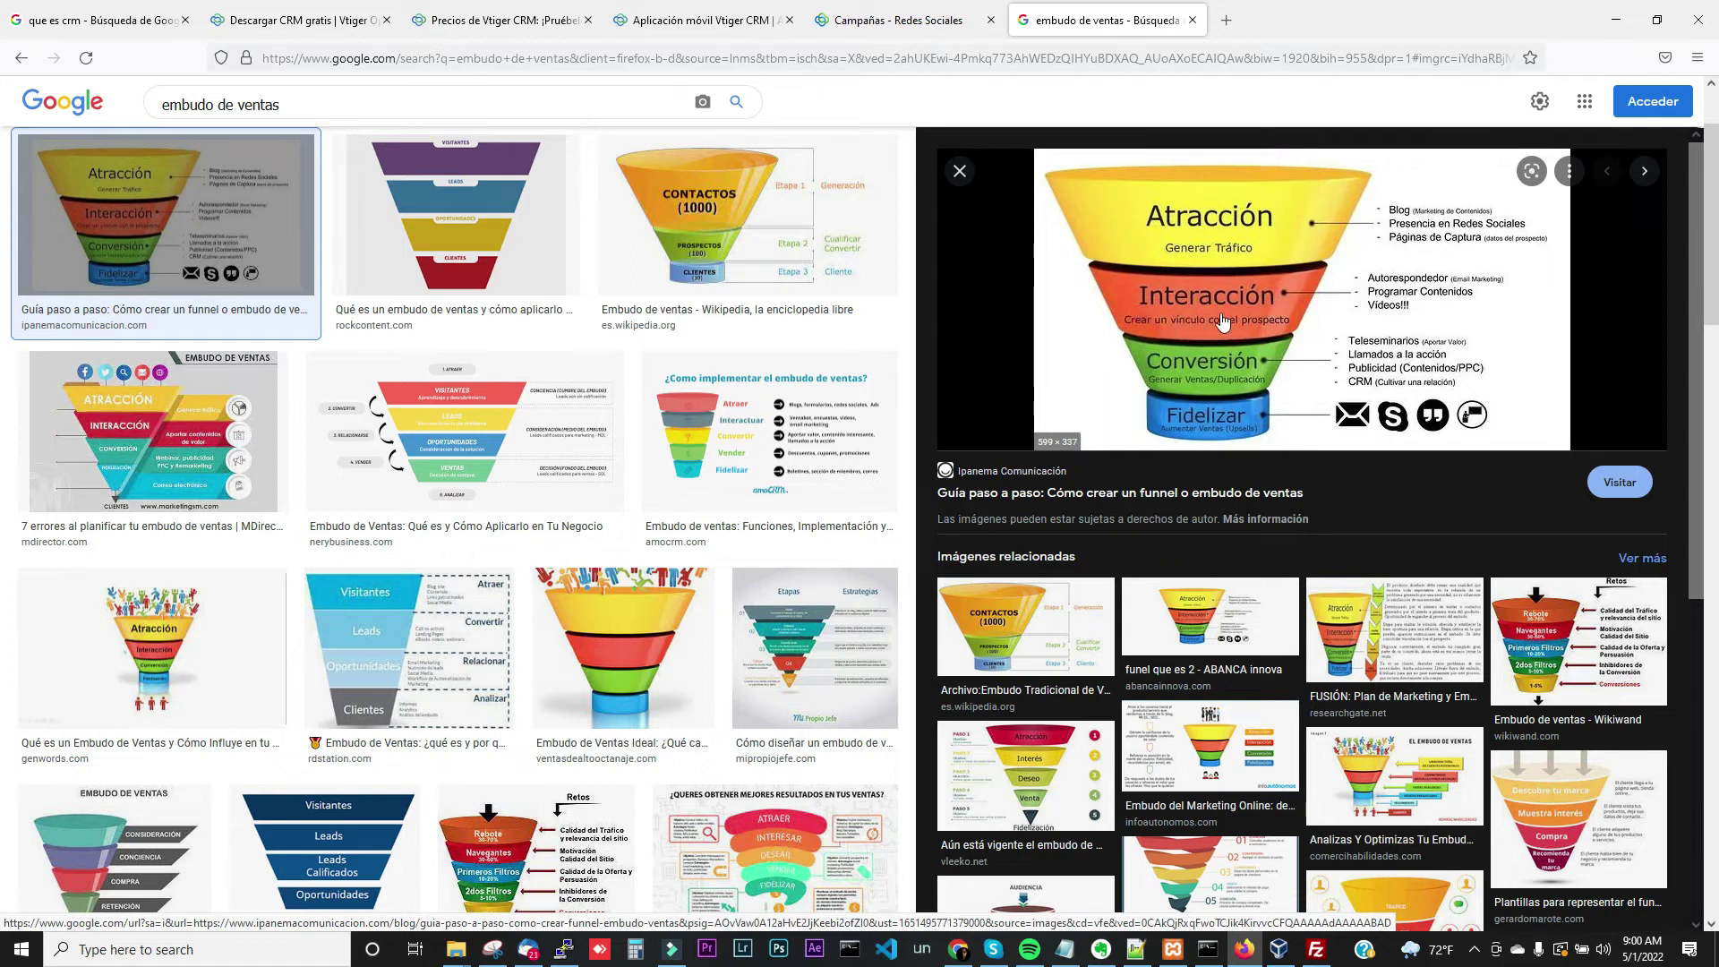
pyautogui.click(887, 27)
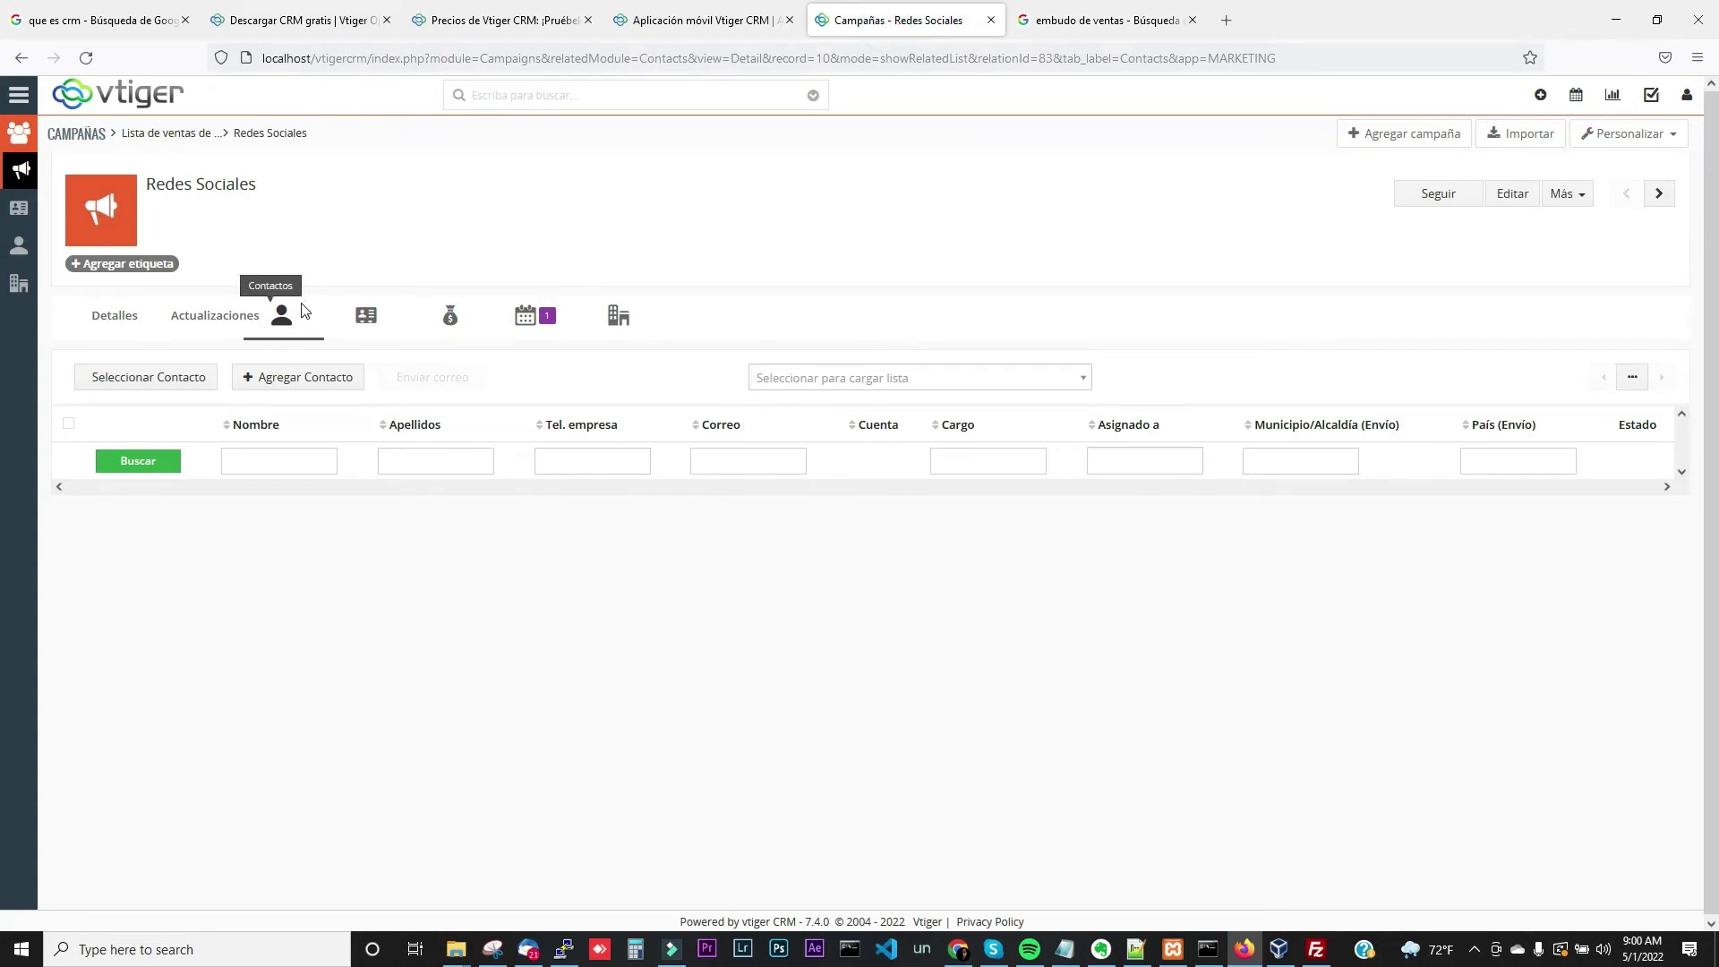
# Check the campaign's Prospectos list, then show its empty Cuentas list
pyautogui.click(373, 331)
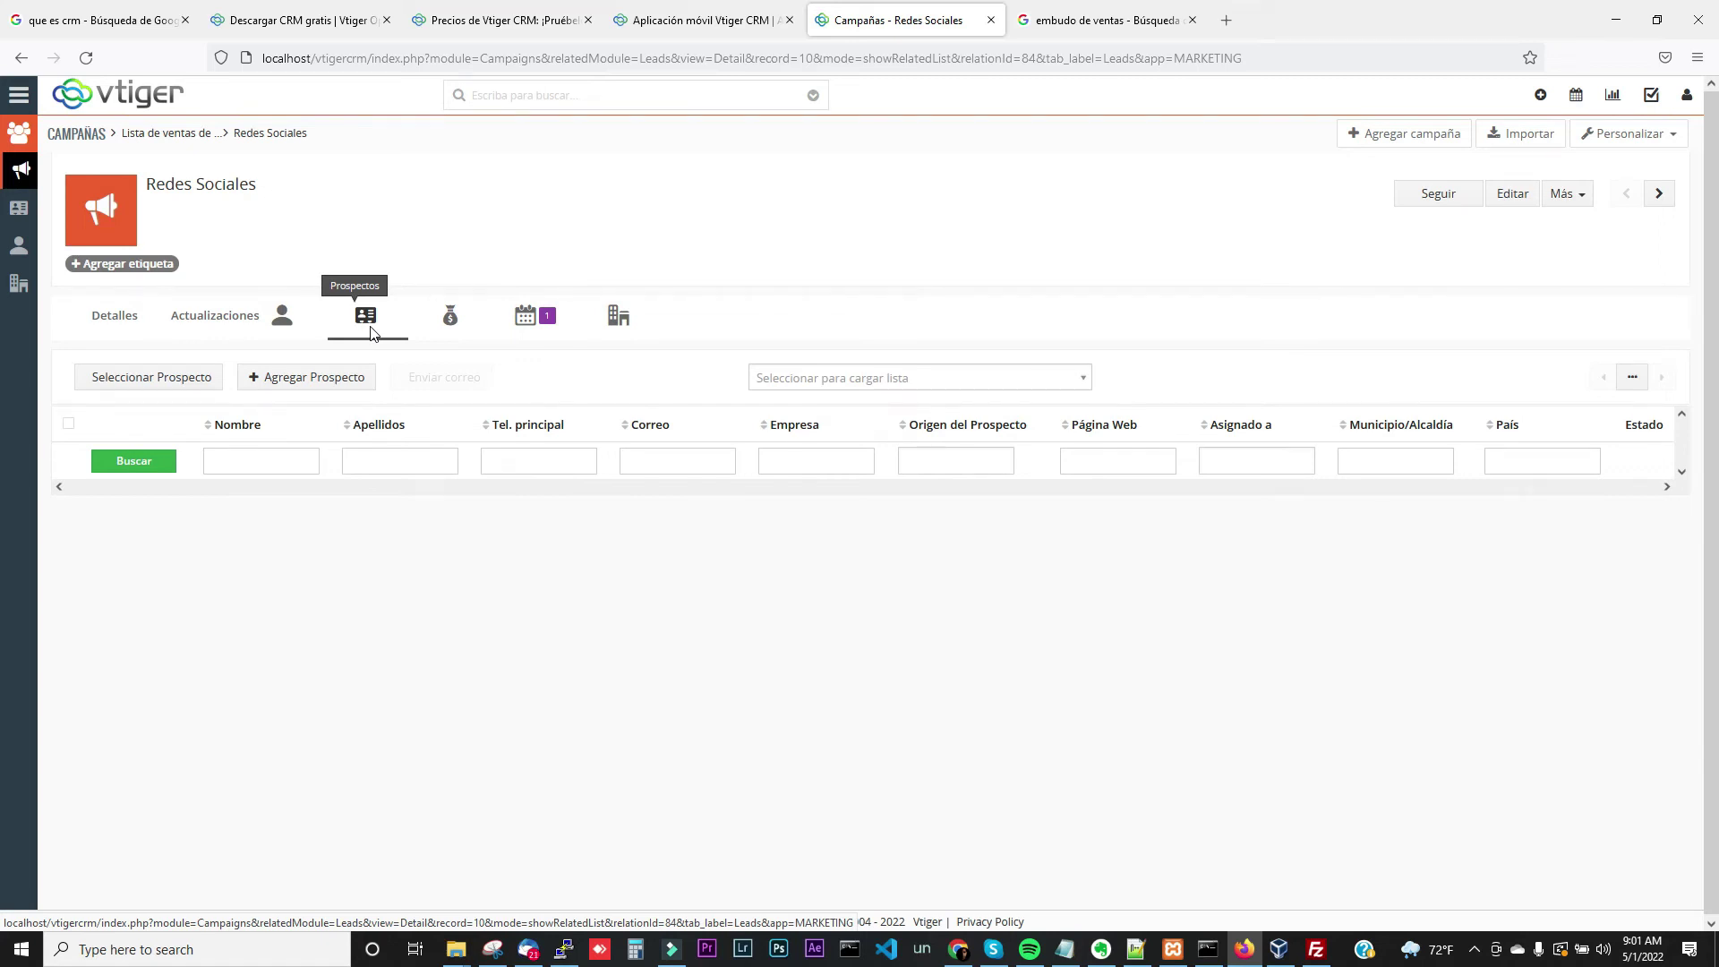
pyautogui.click(618, 328)
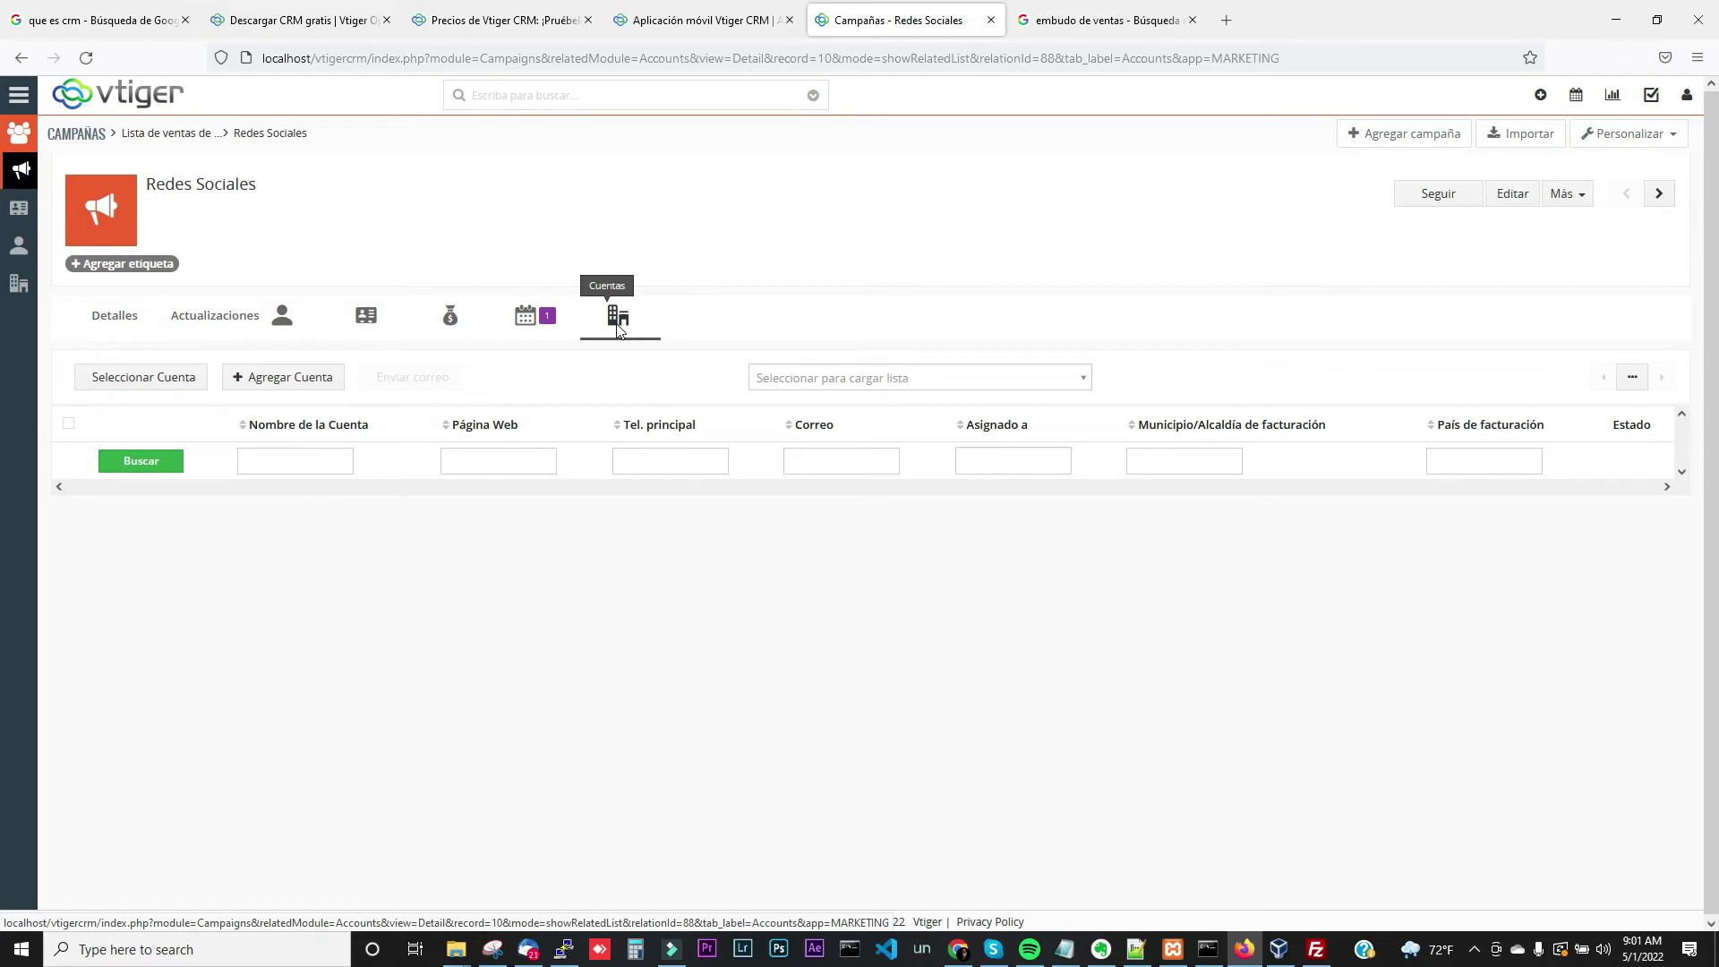
pyautogui.click(324, 383)
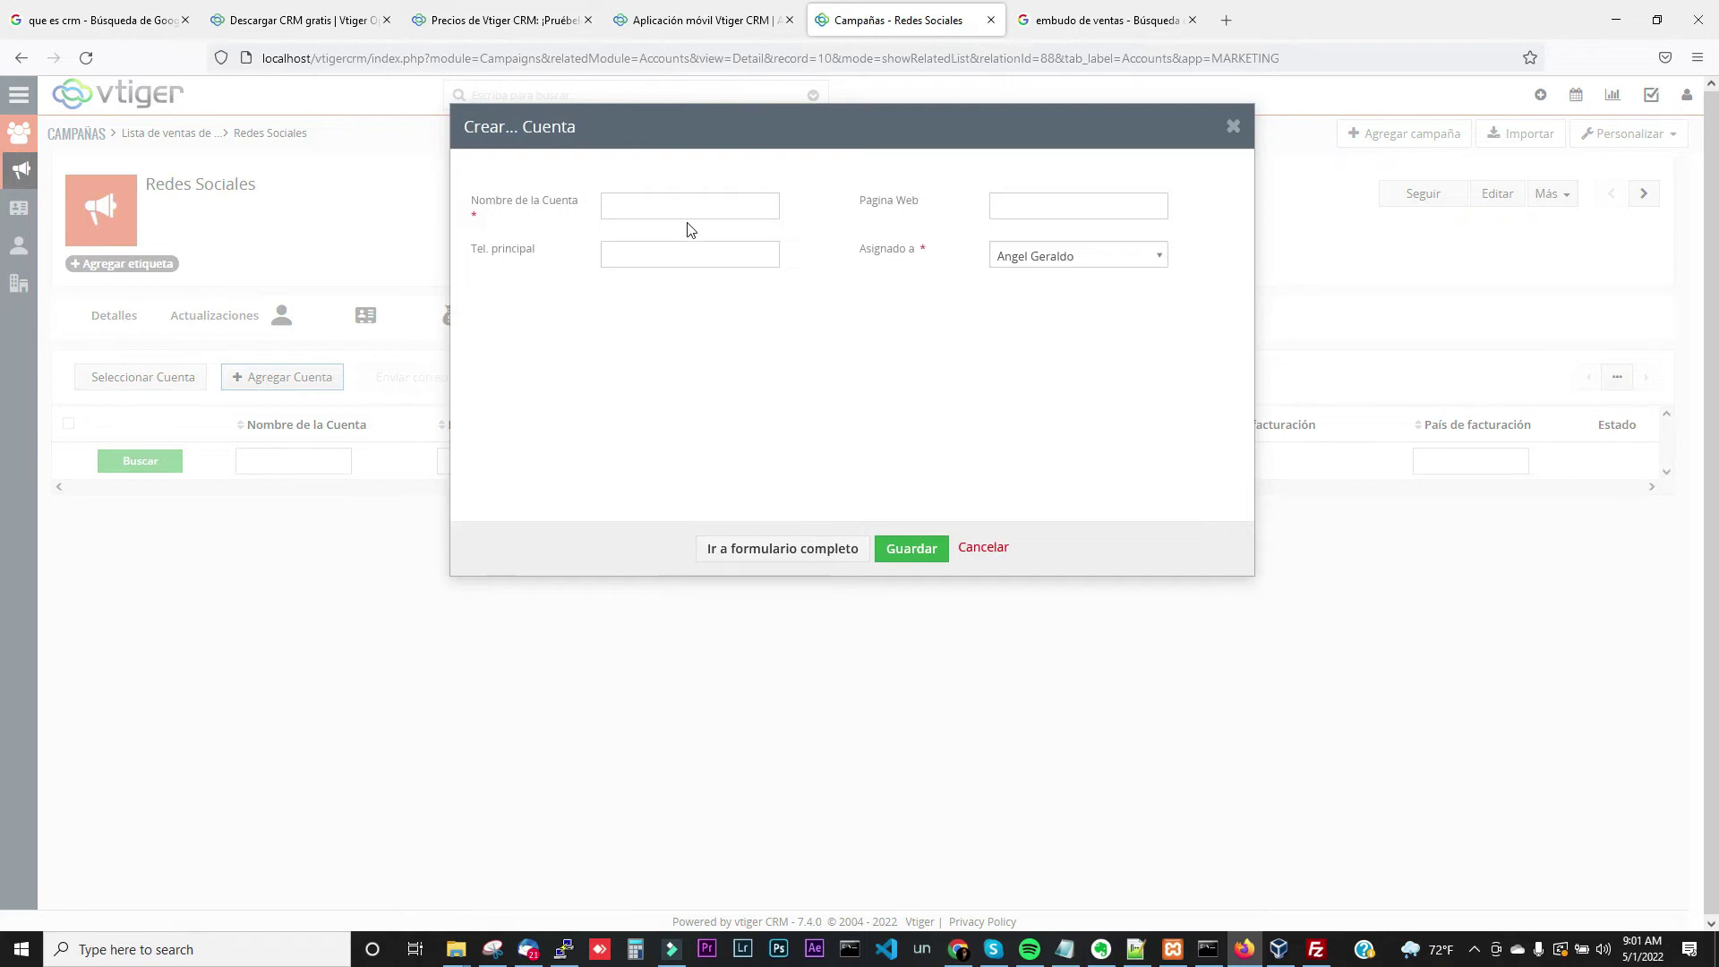
pyautogui.click(691, 210)
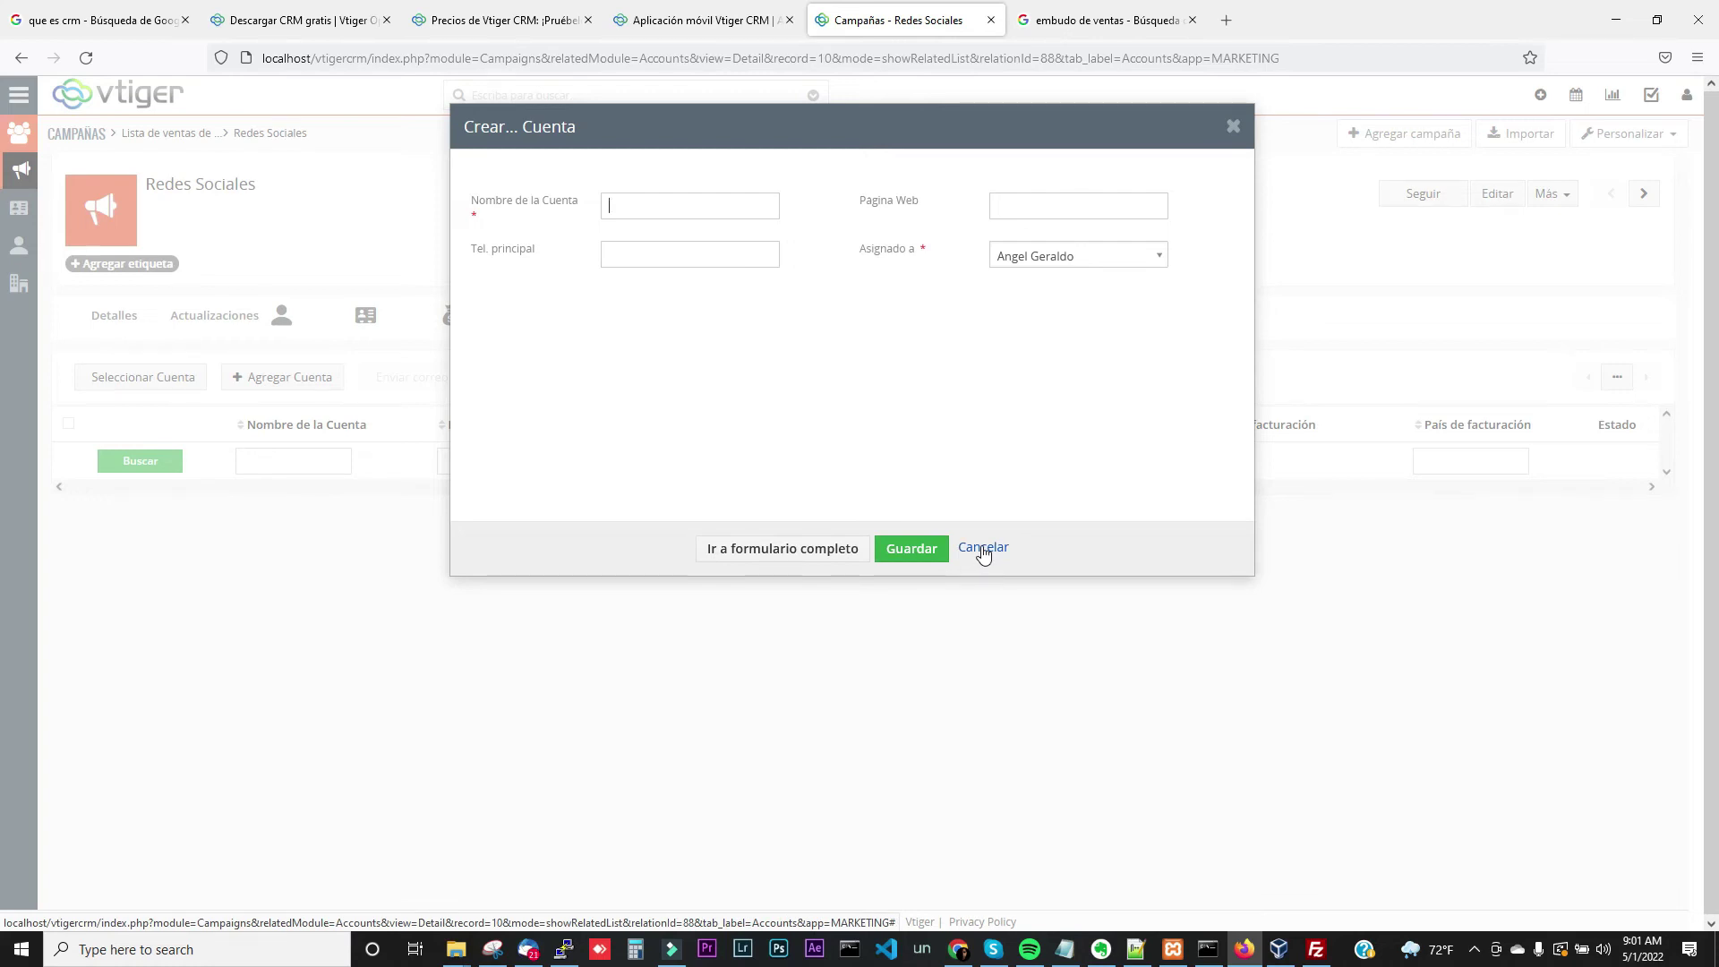
pyautogui.click(983, 549)
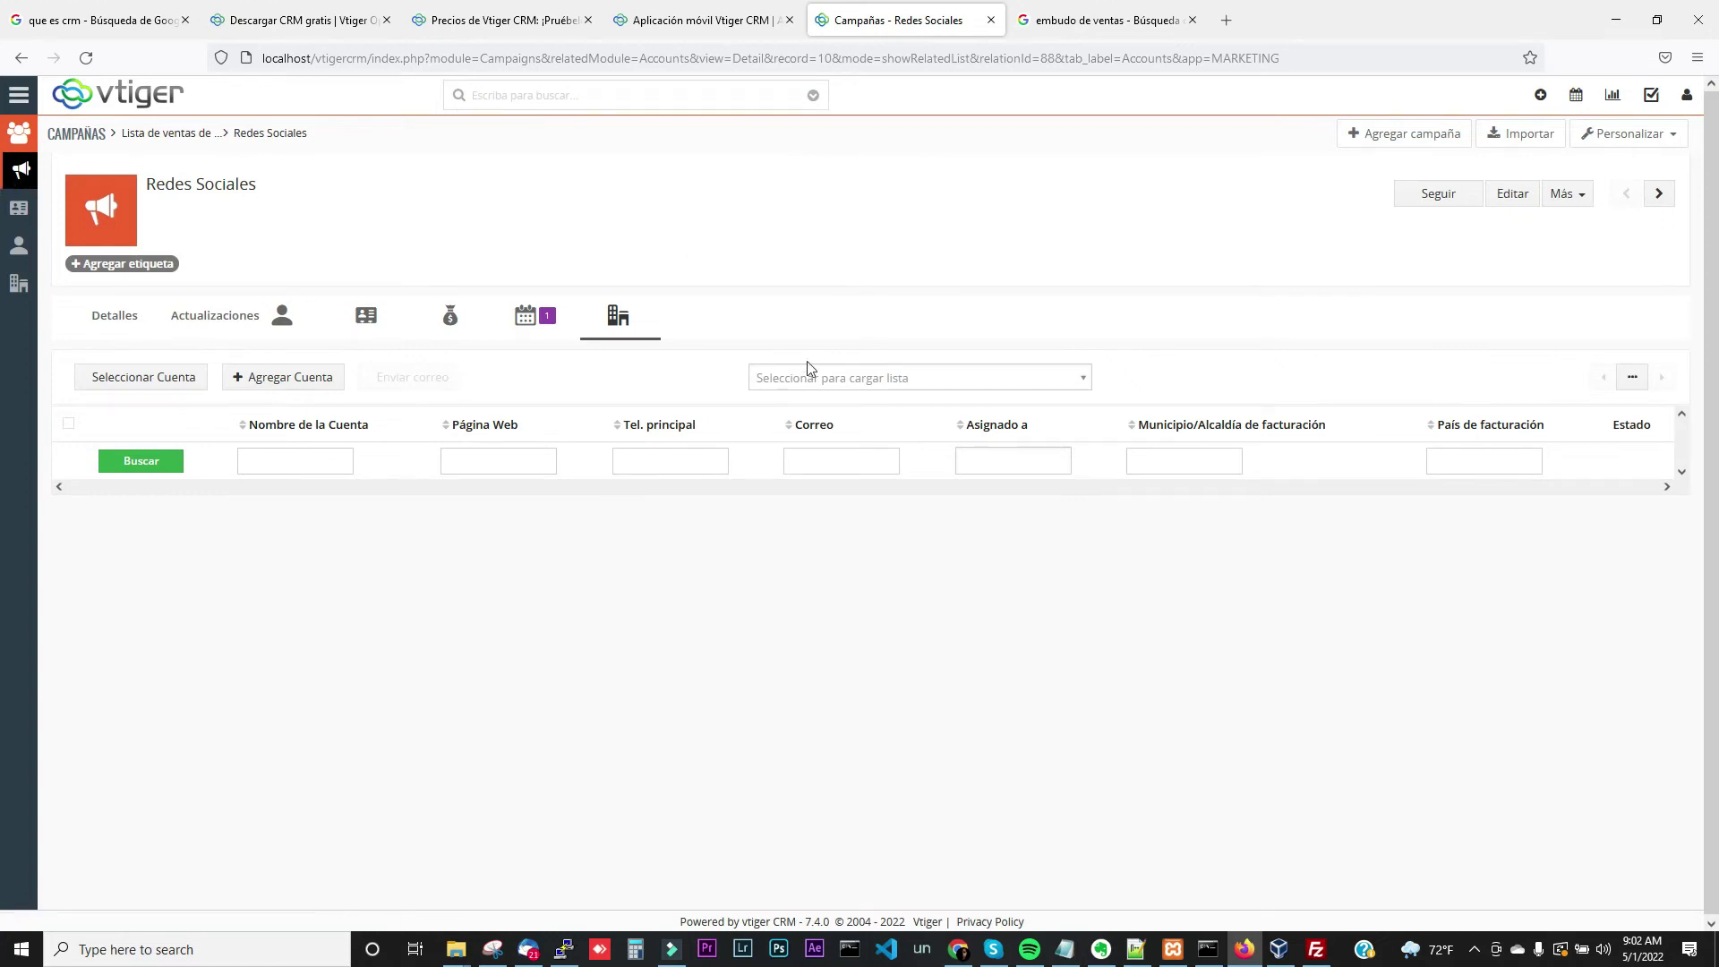
# Go to MARKETING > Prospectos and start a new lead with Agregar Prospecto
pyautogui.click(22, 103)
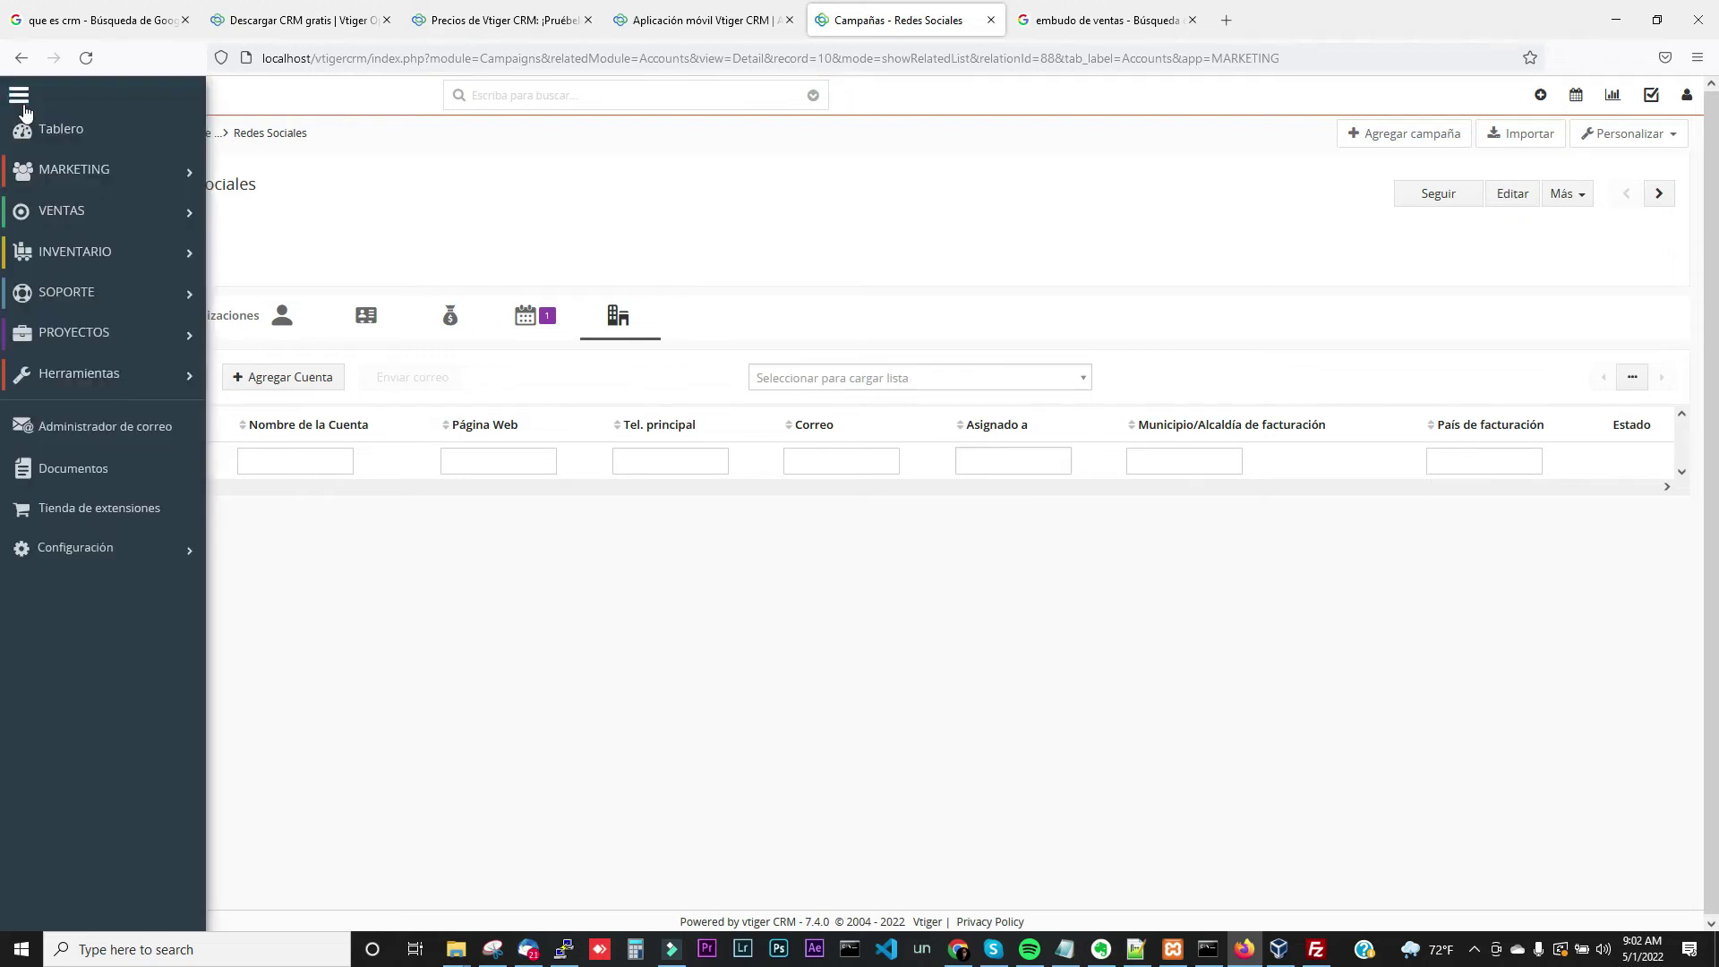
pyautogui.moveTo(105, 186)
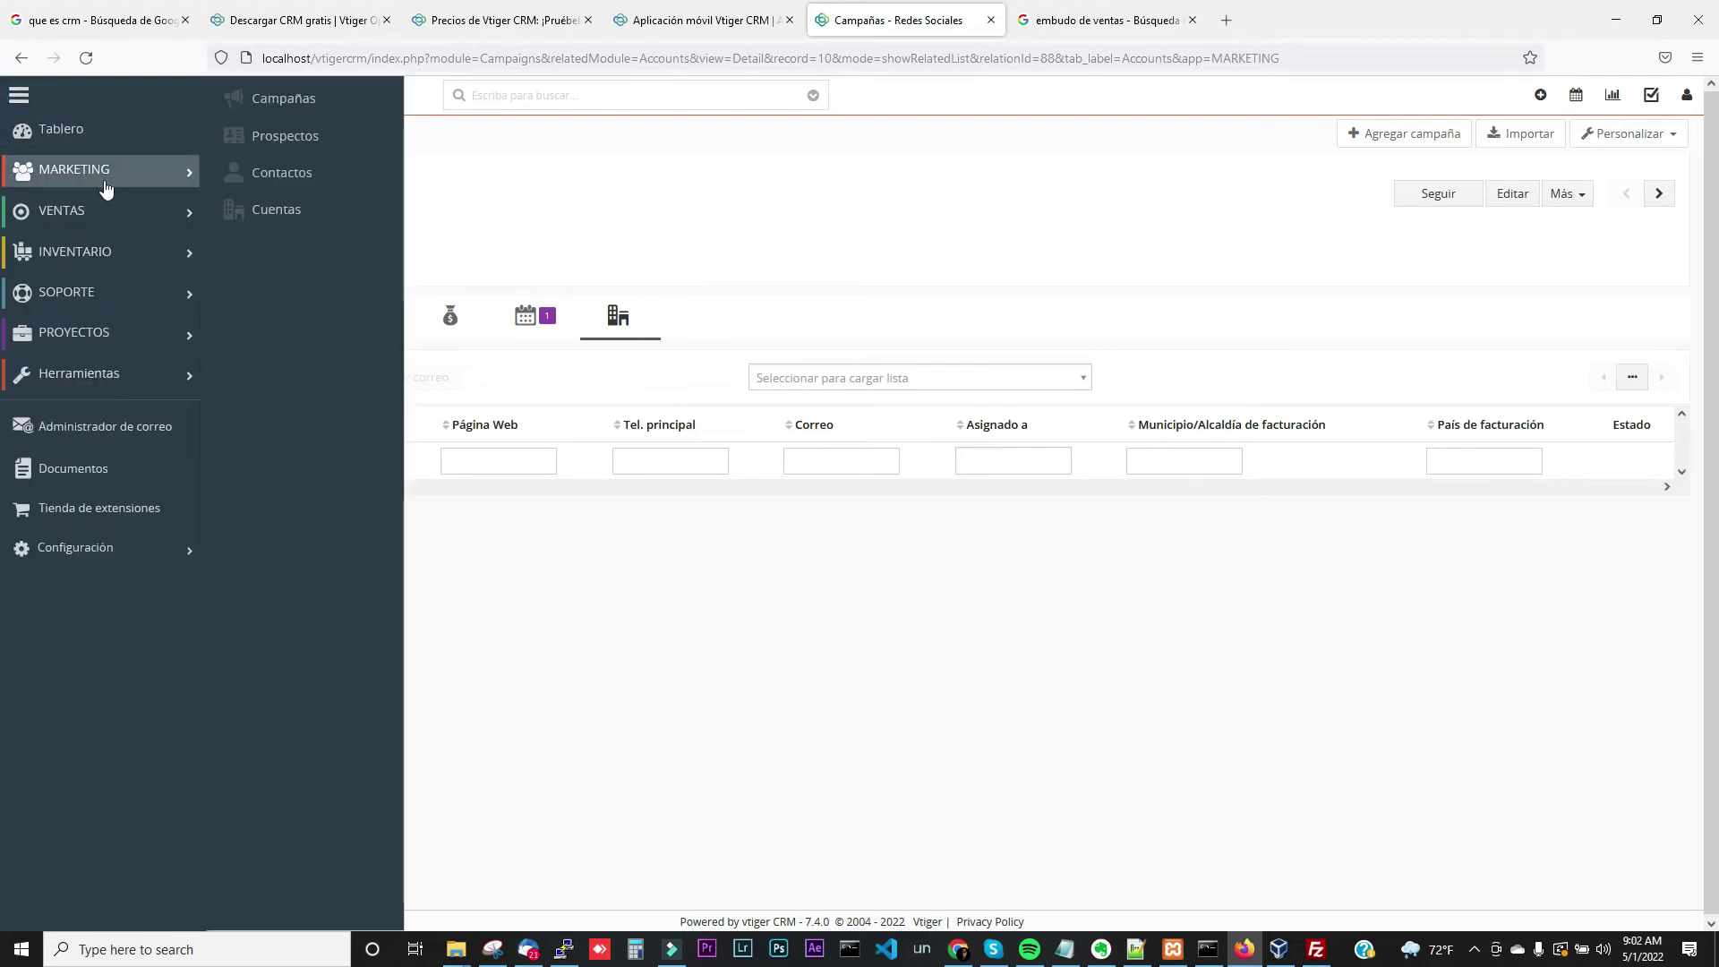
pyautogui.click(285, 143)
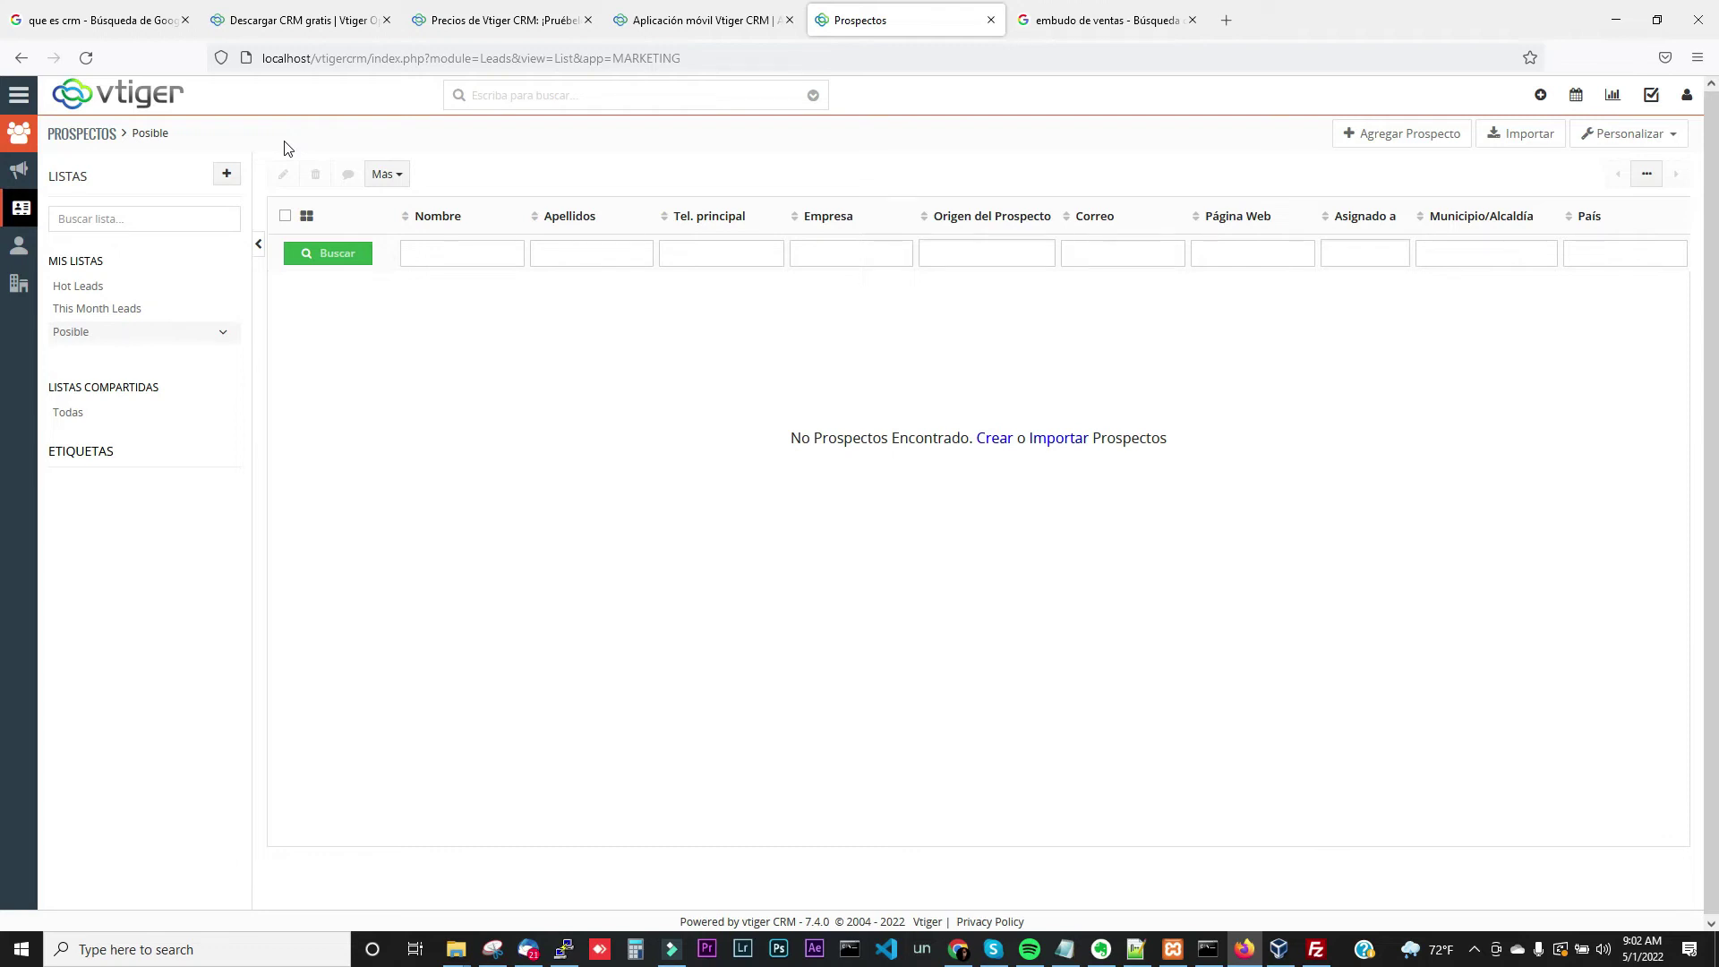
pyautogui.click(1419, 135)
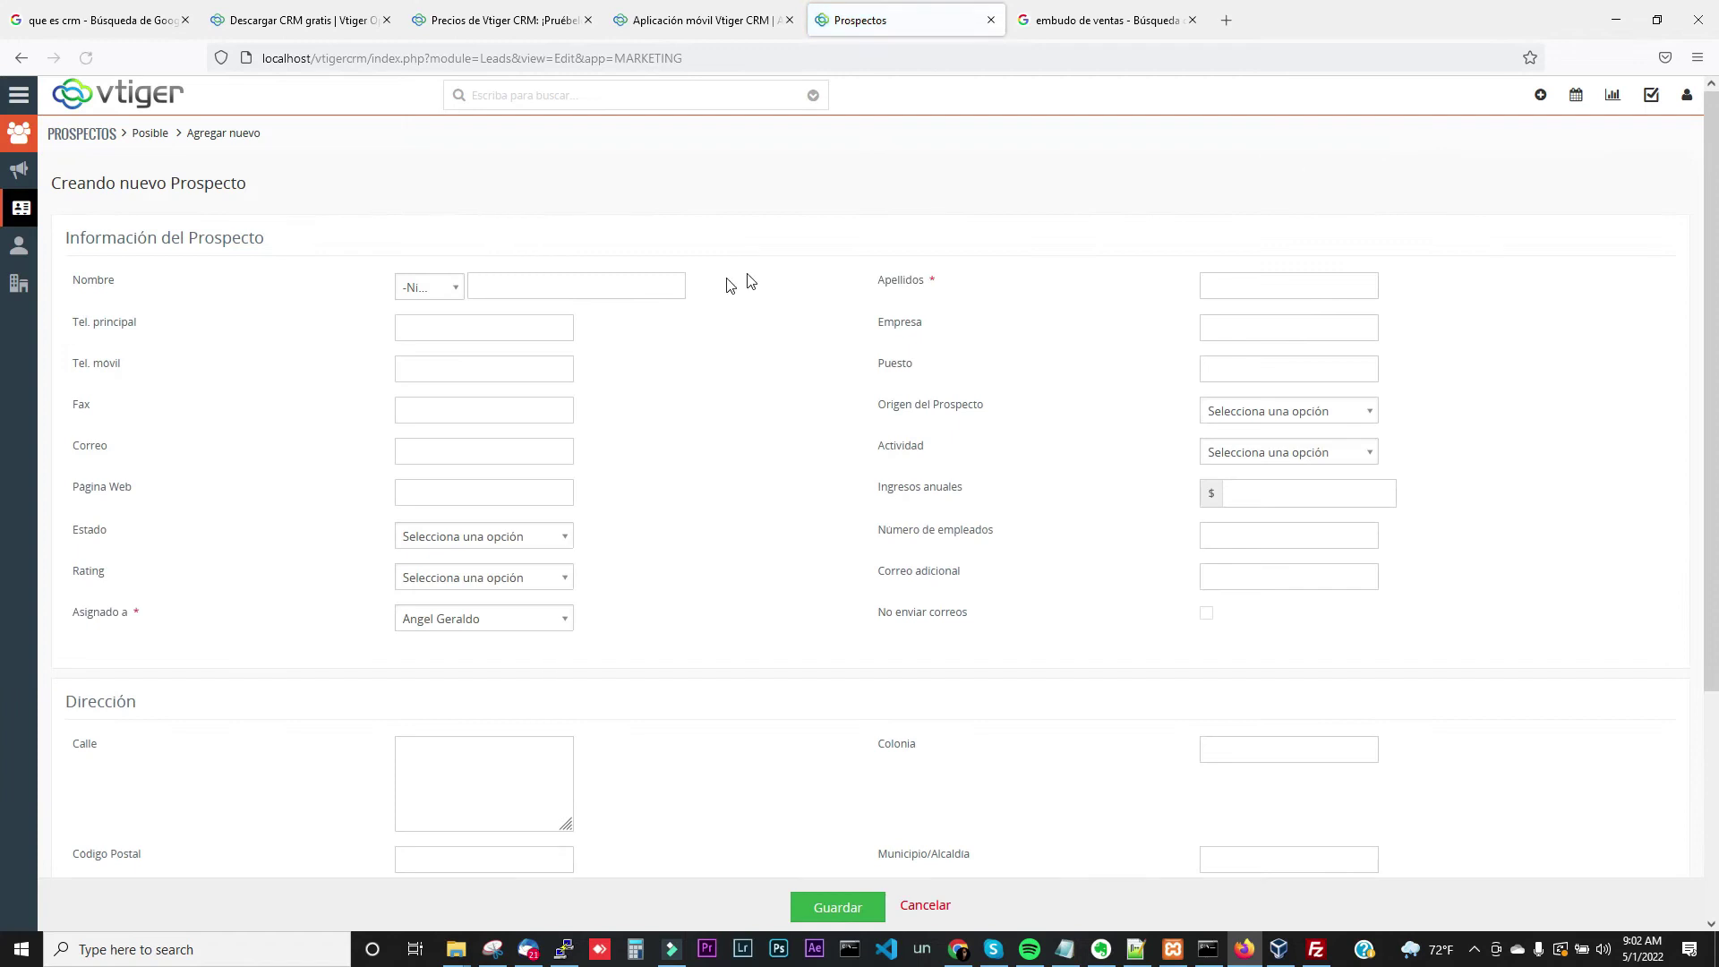
# Enter the lead's first name, choose the title Sr., and fill in the lead's e-mail address
pyautogui.click(634, 279)
pyautogui.write('J')
pyautogui.write('ntonio')
pyautogui.click(449, 276)
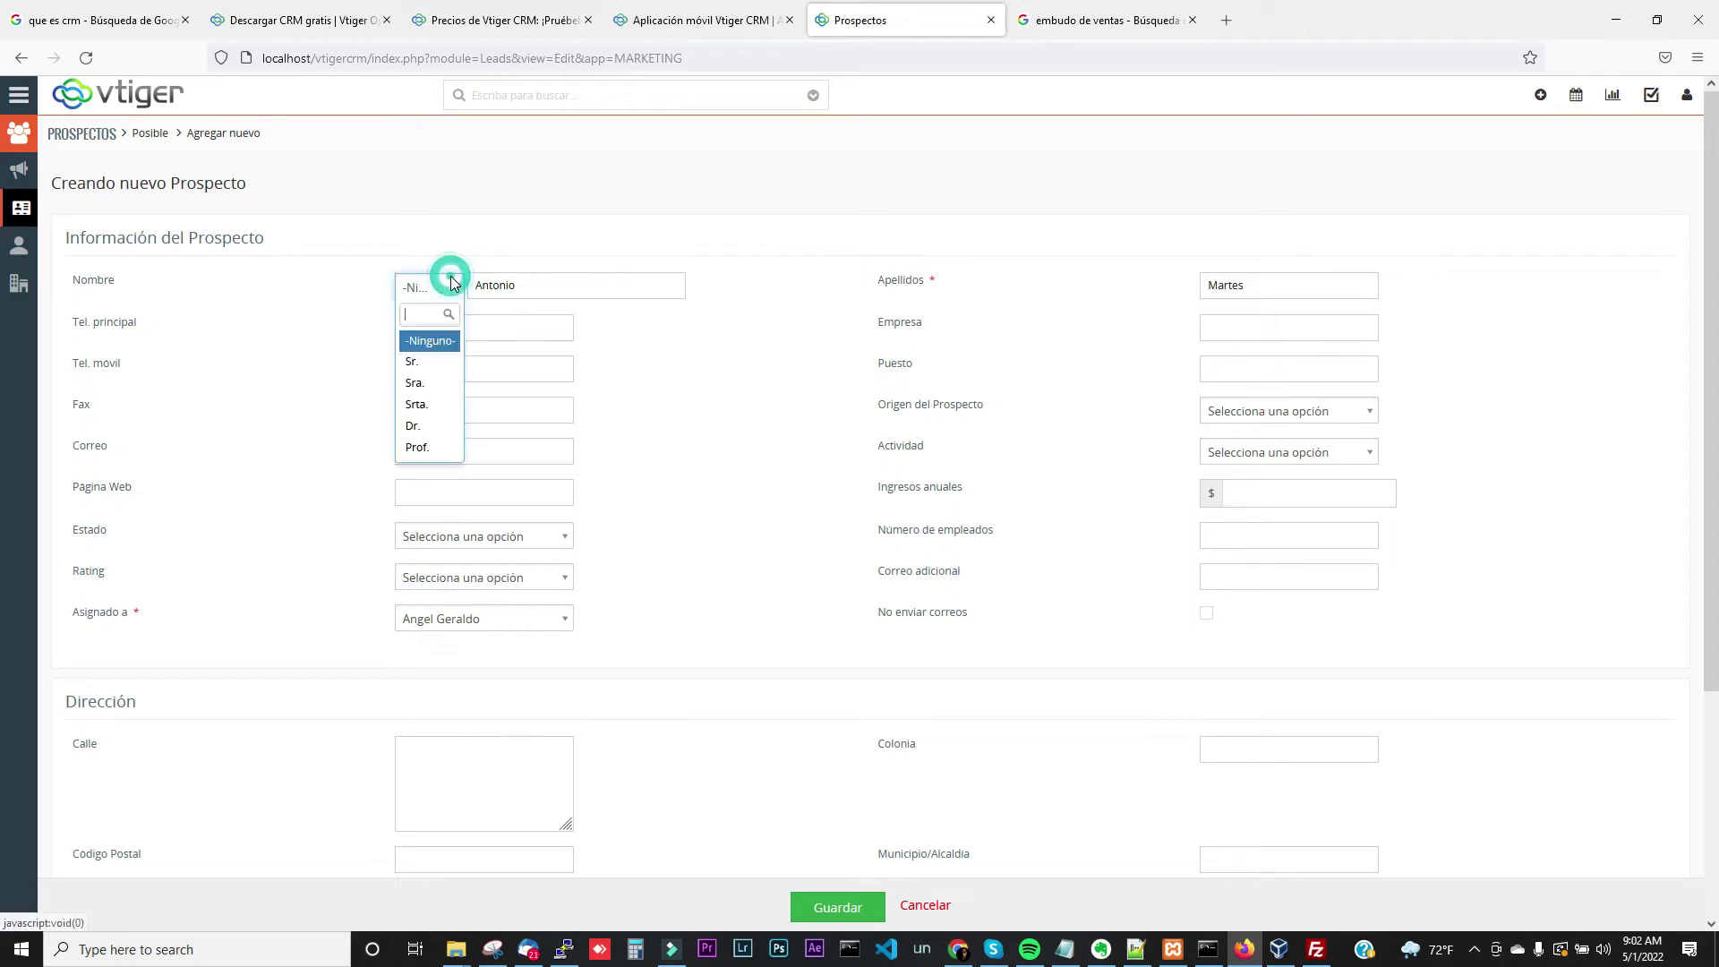
pyautogui.click(432, 371)
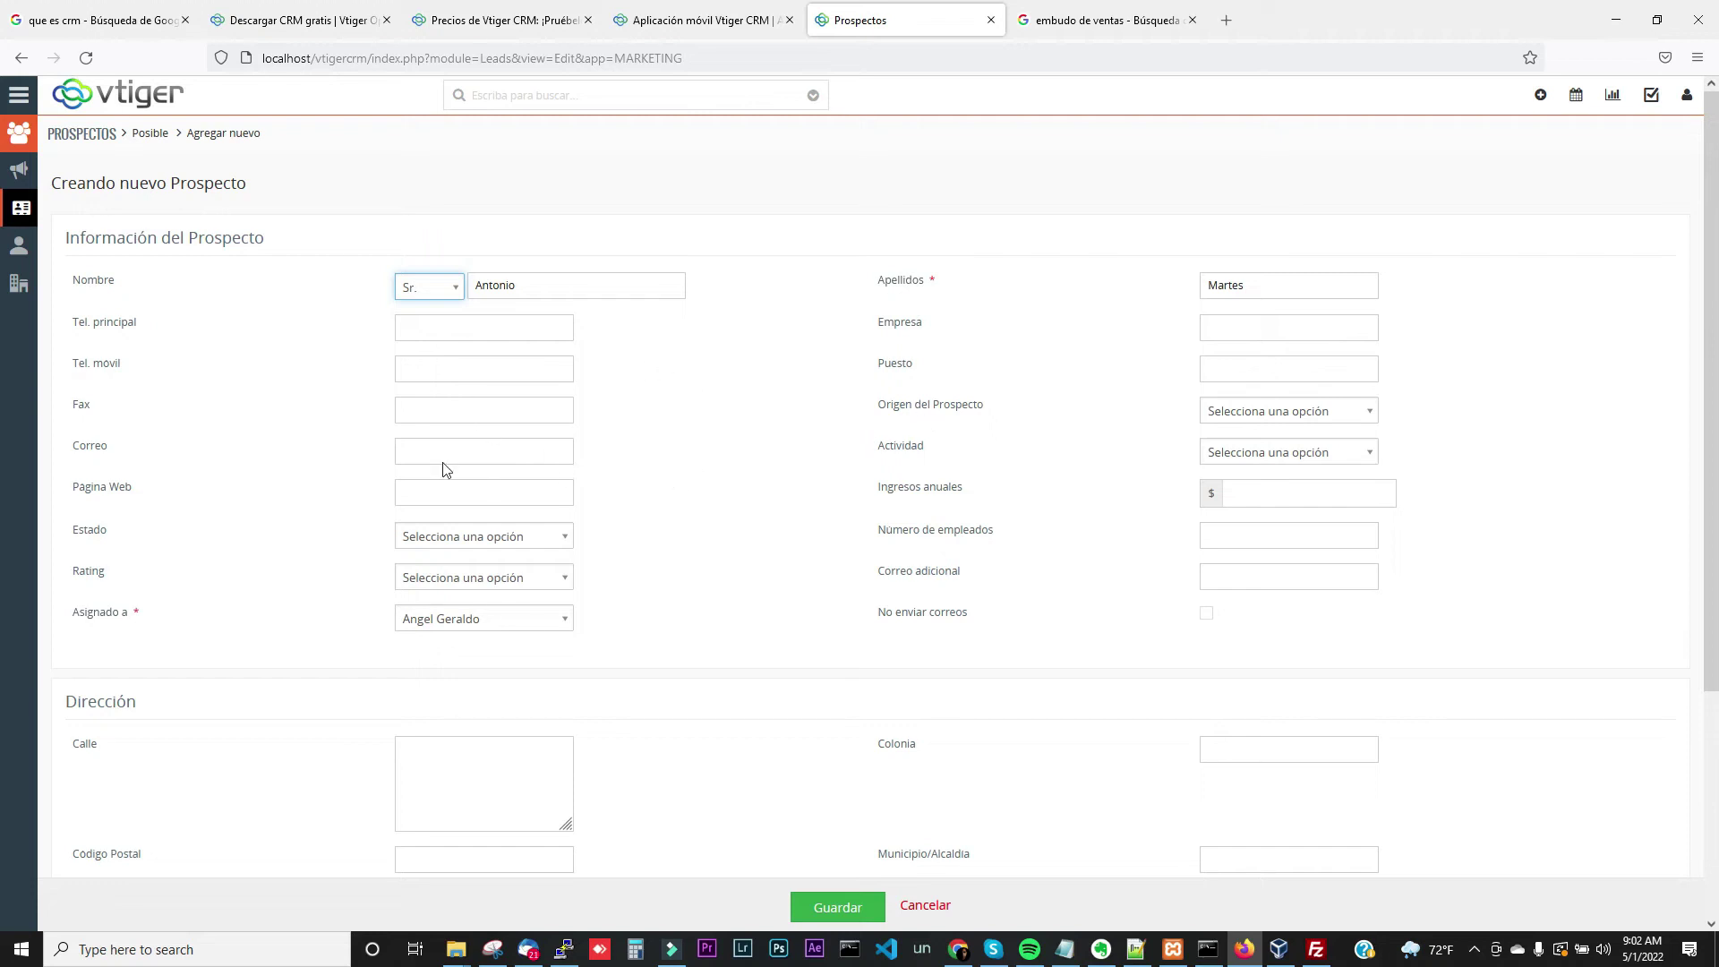
pyautogui.click(408, 450)
# Set the lead source to Llamada en frío, leave the industry unset, and save the lead
pyautogui.click(1253, 411)
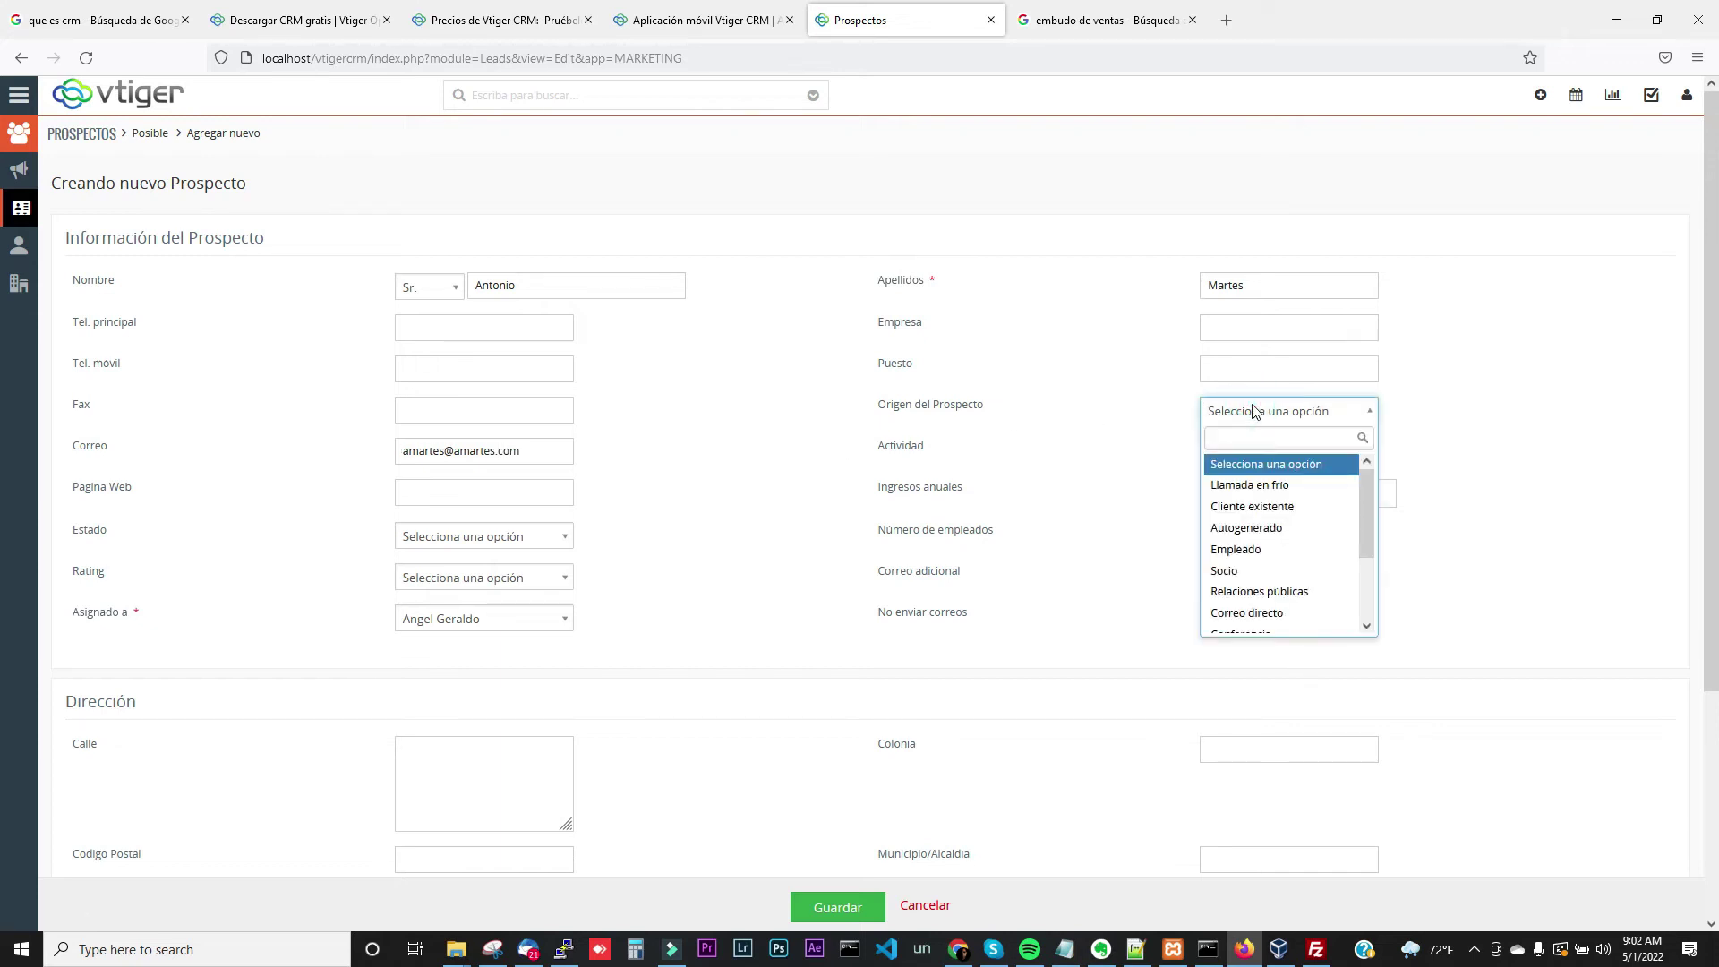
pyautogui.click(1291, 486)
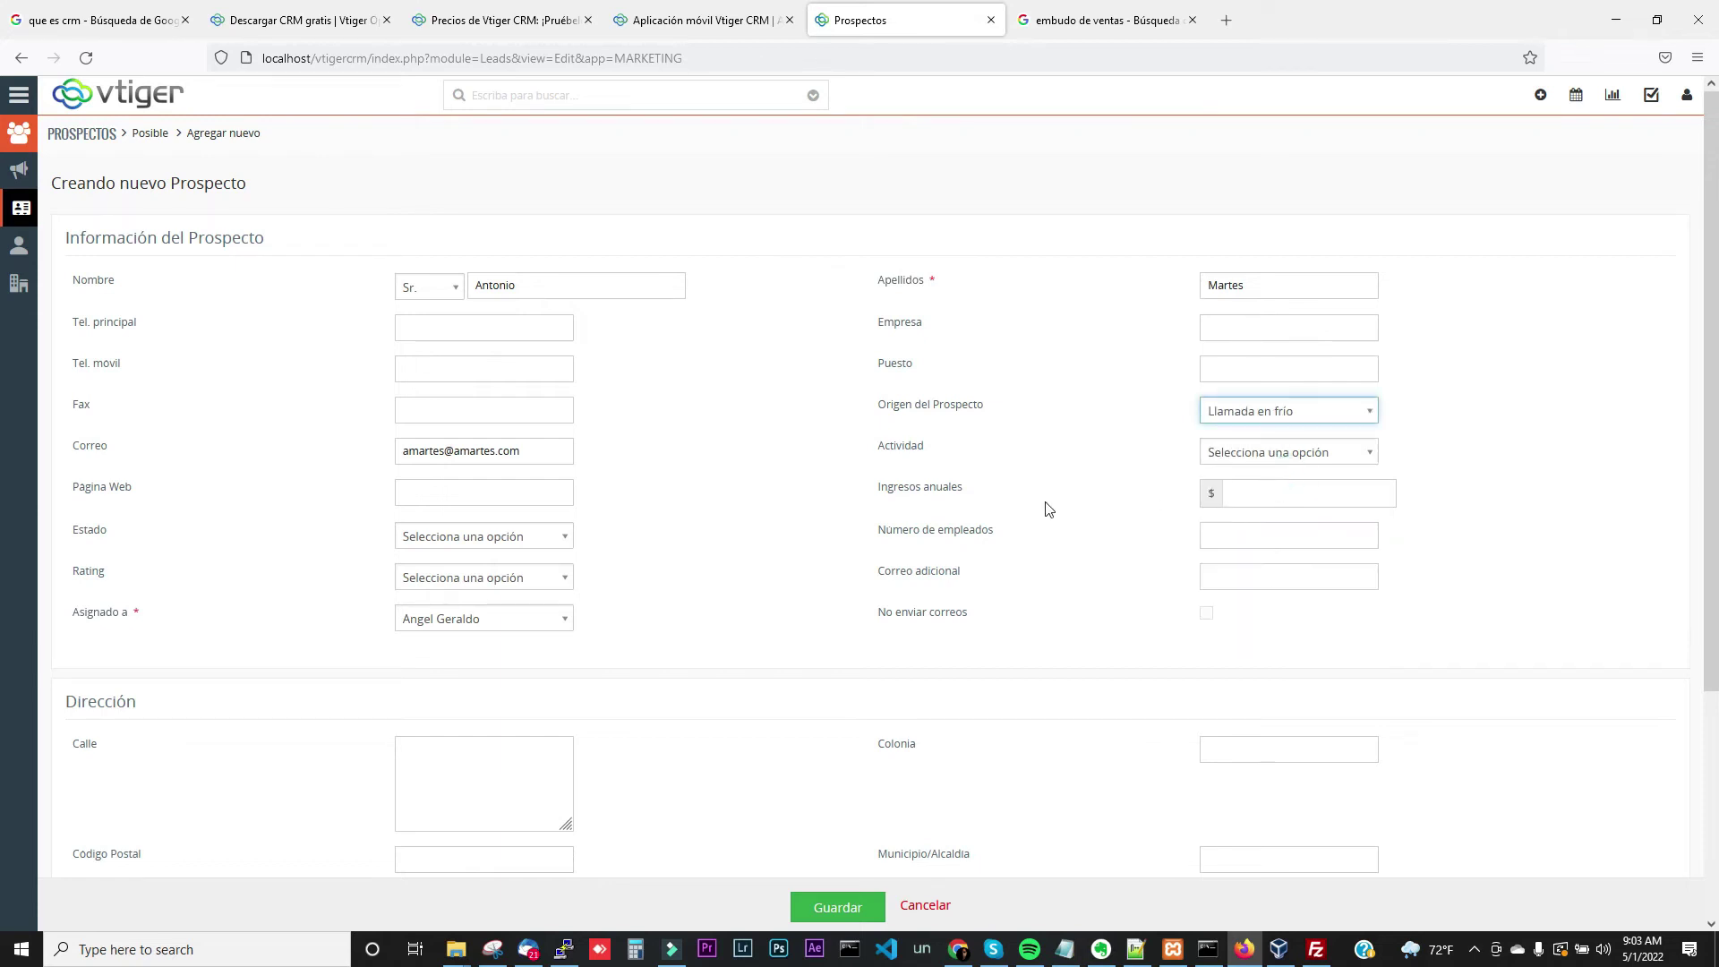
pyautogui.click(1226, 464)
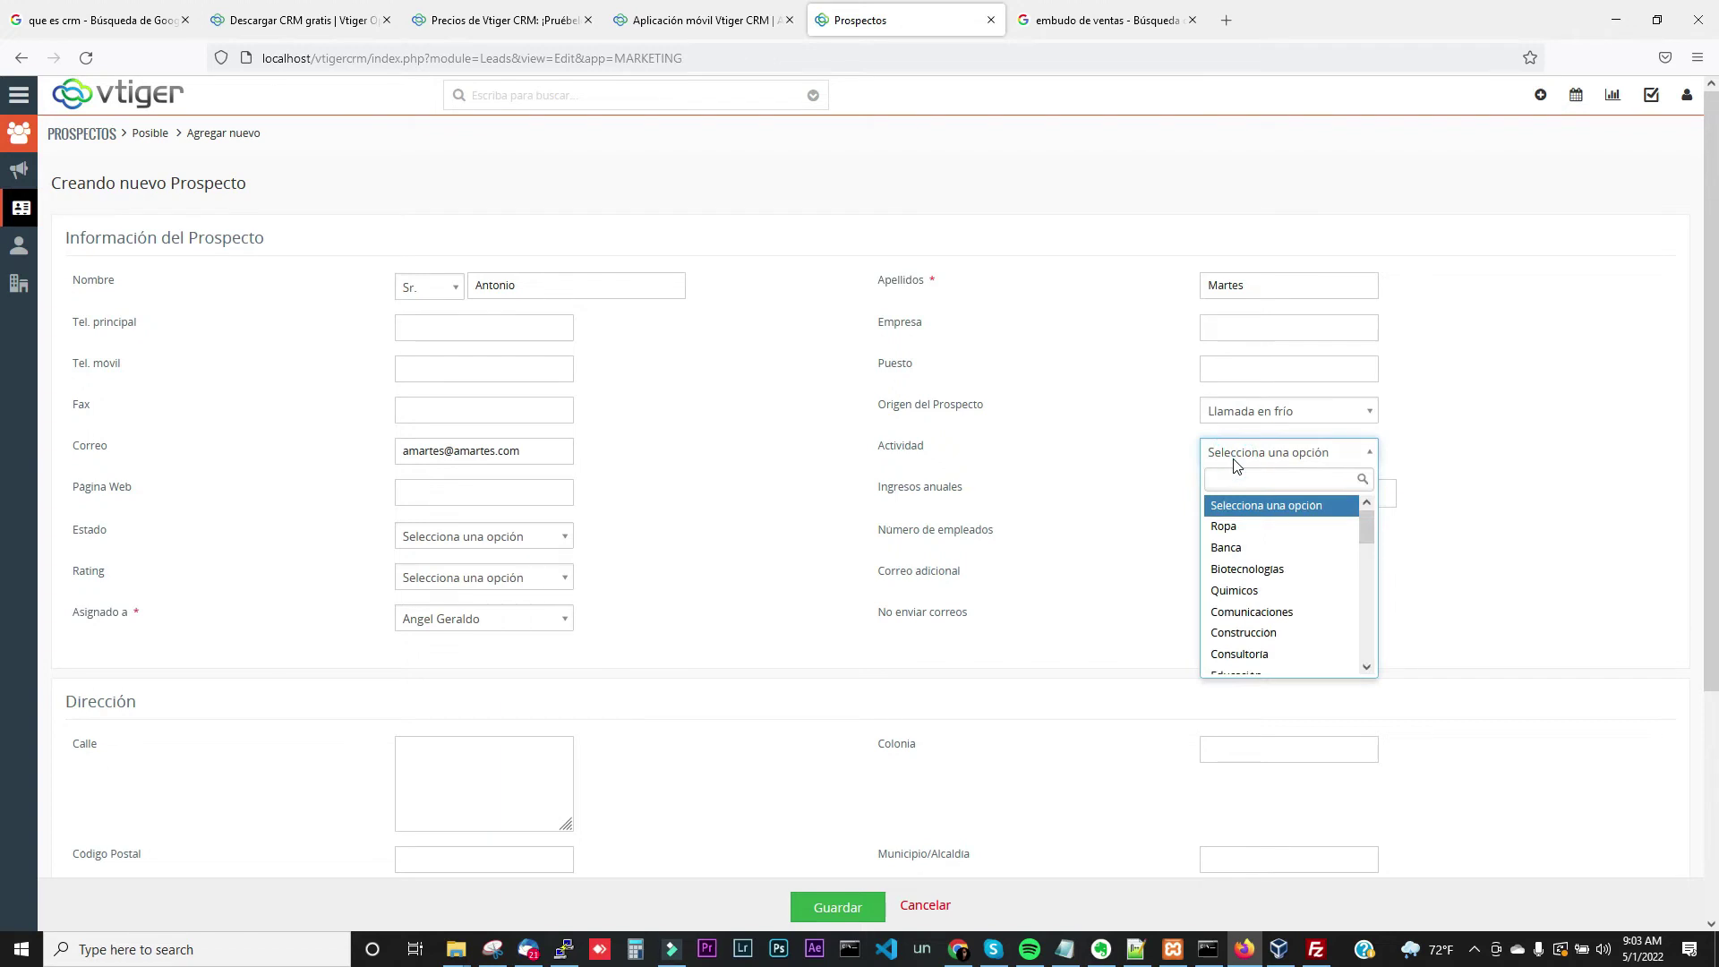
pyautogui.click(1237, 463)
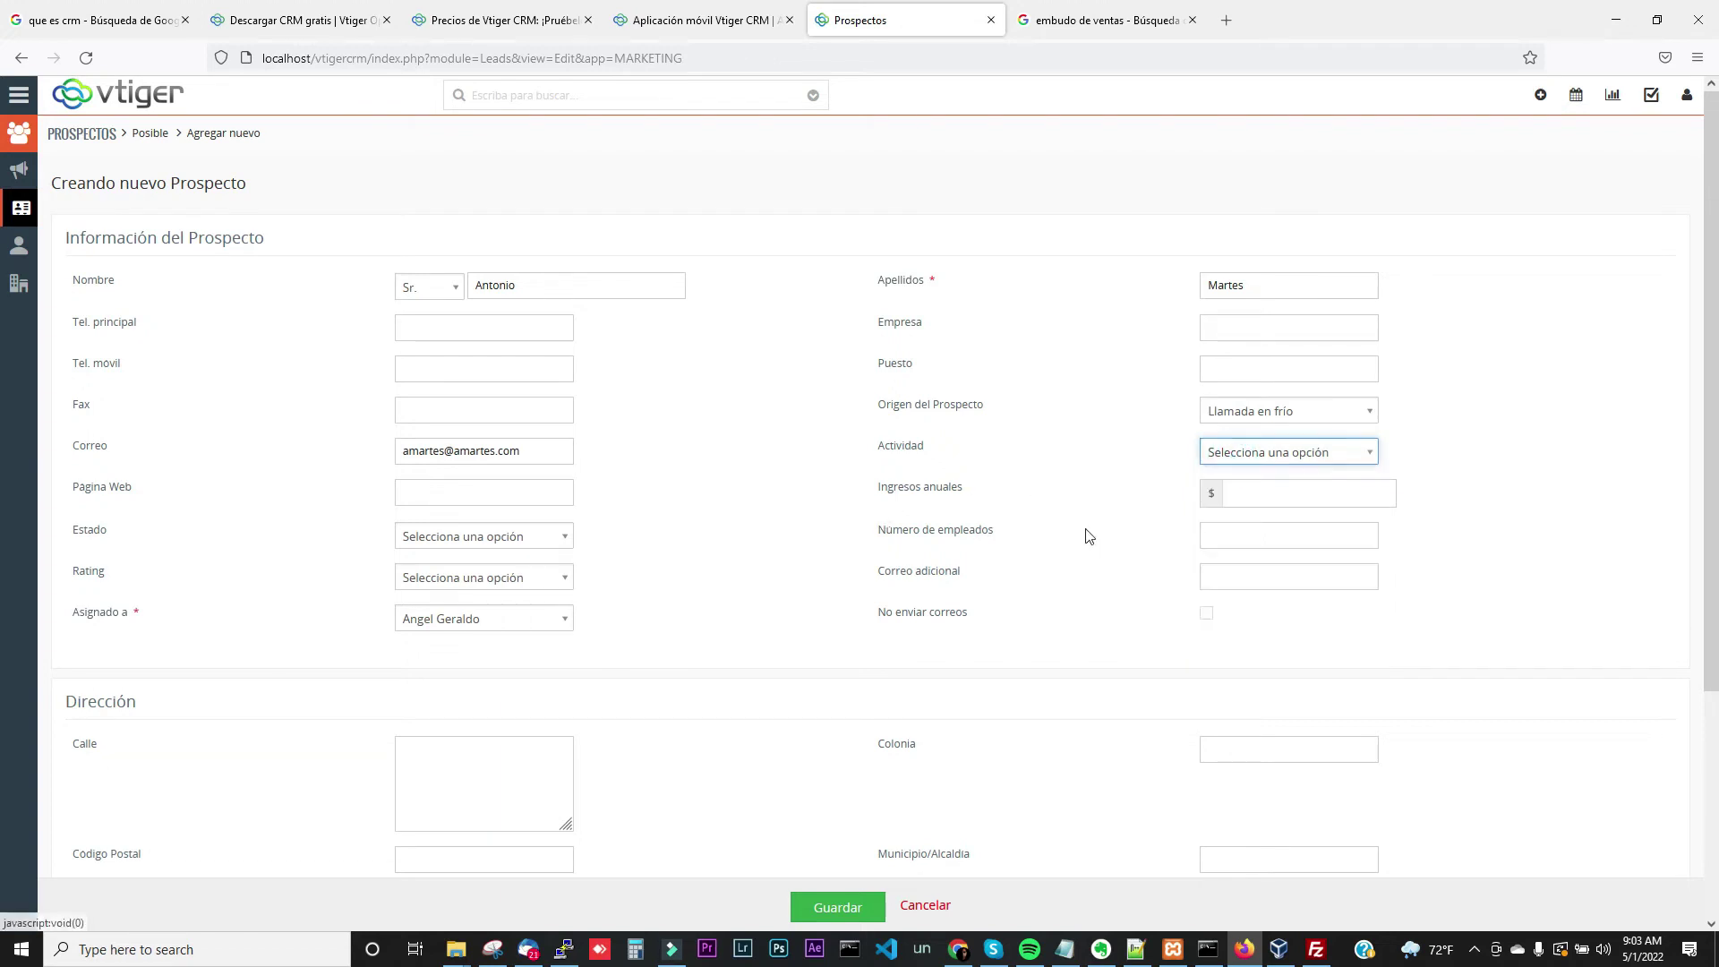
pyautogui.click(1243, 454)
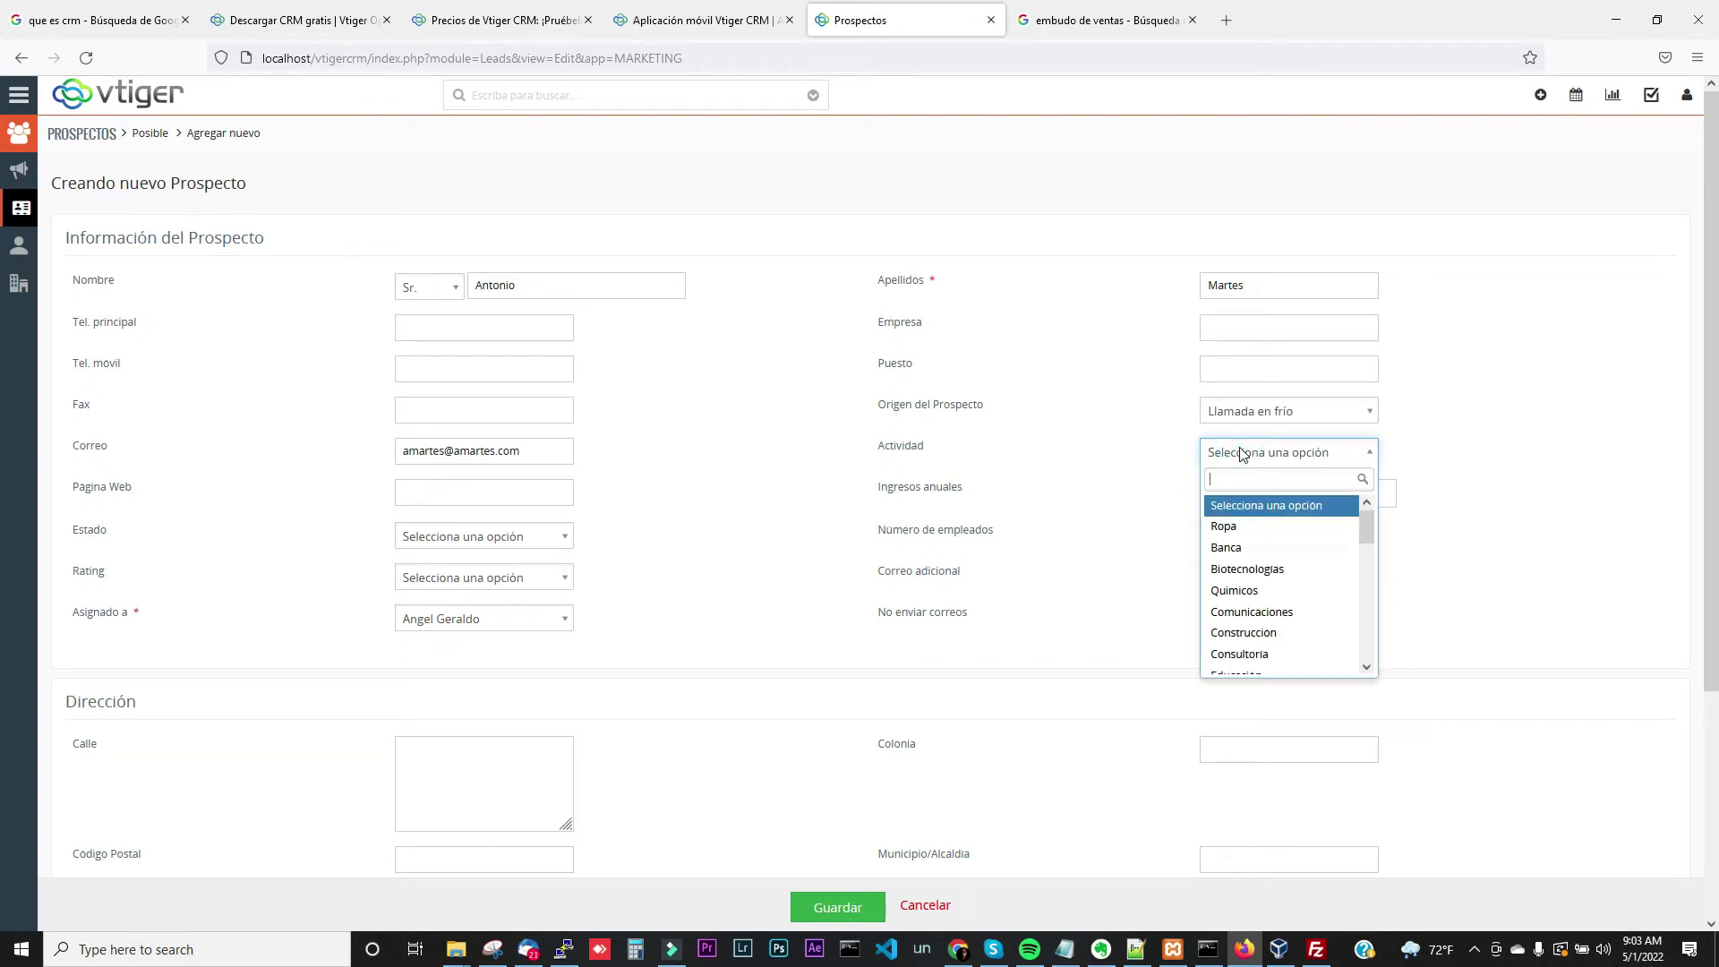
pyautogui.click(1129, 464)
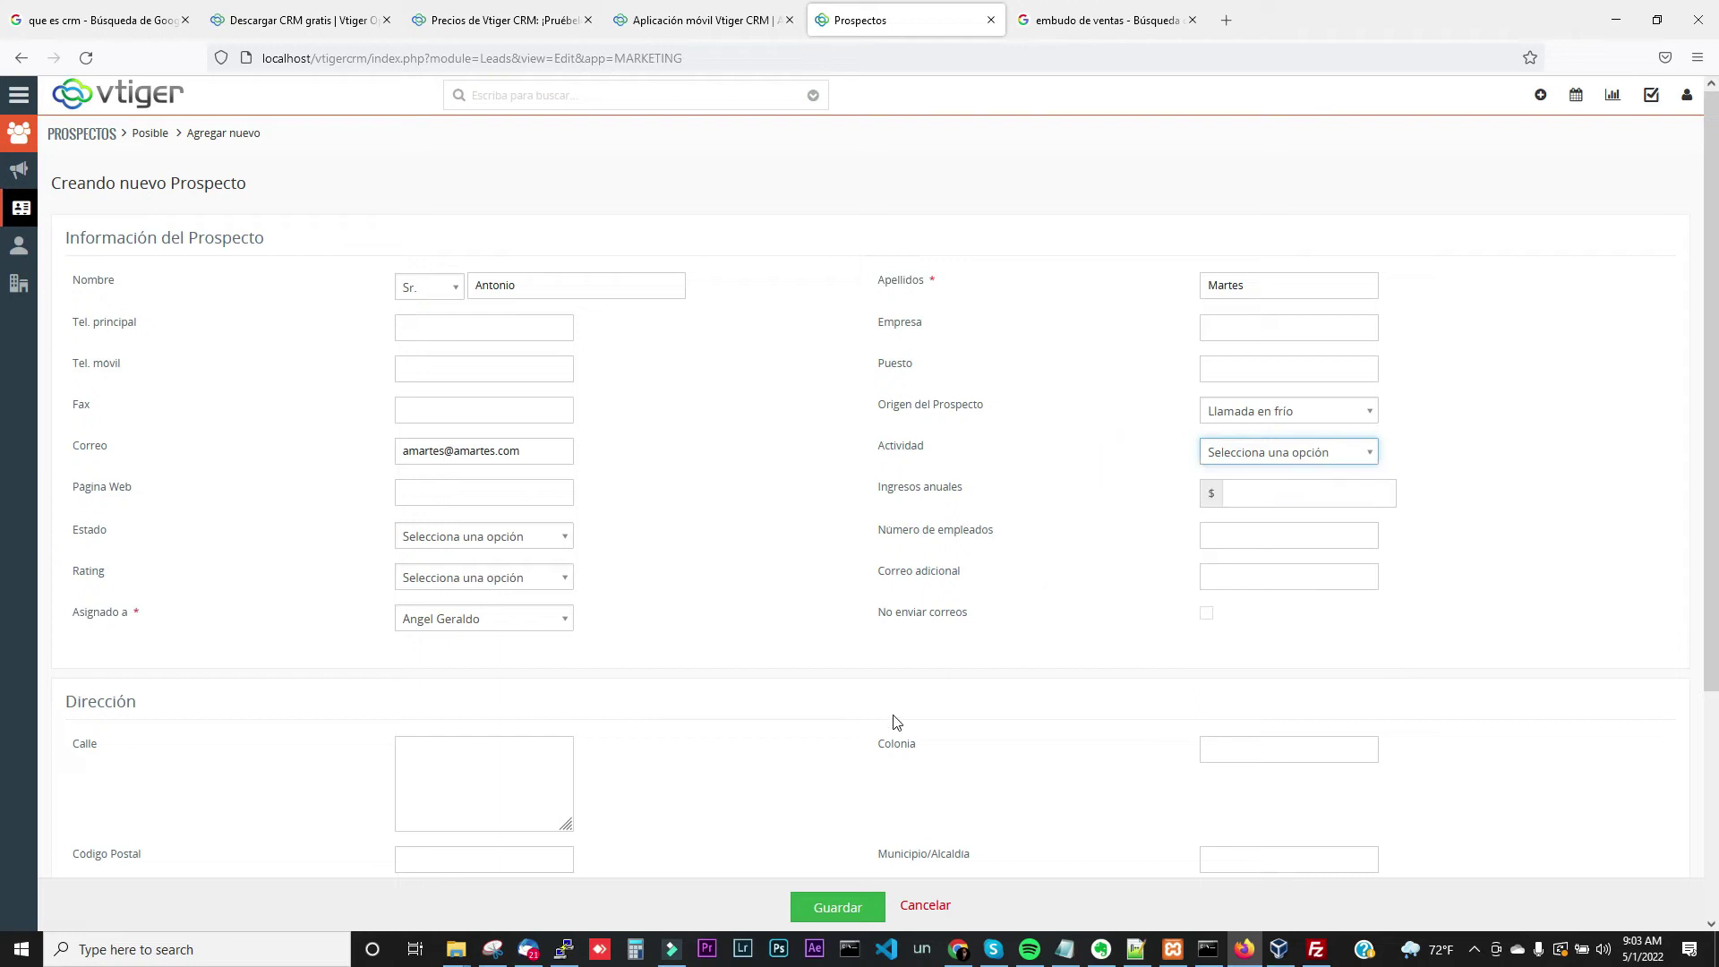
pyautogui.click(823, 909)
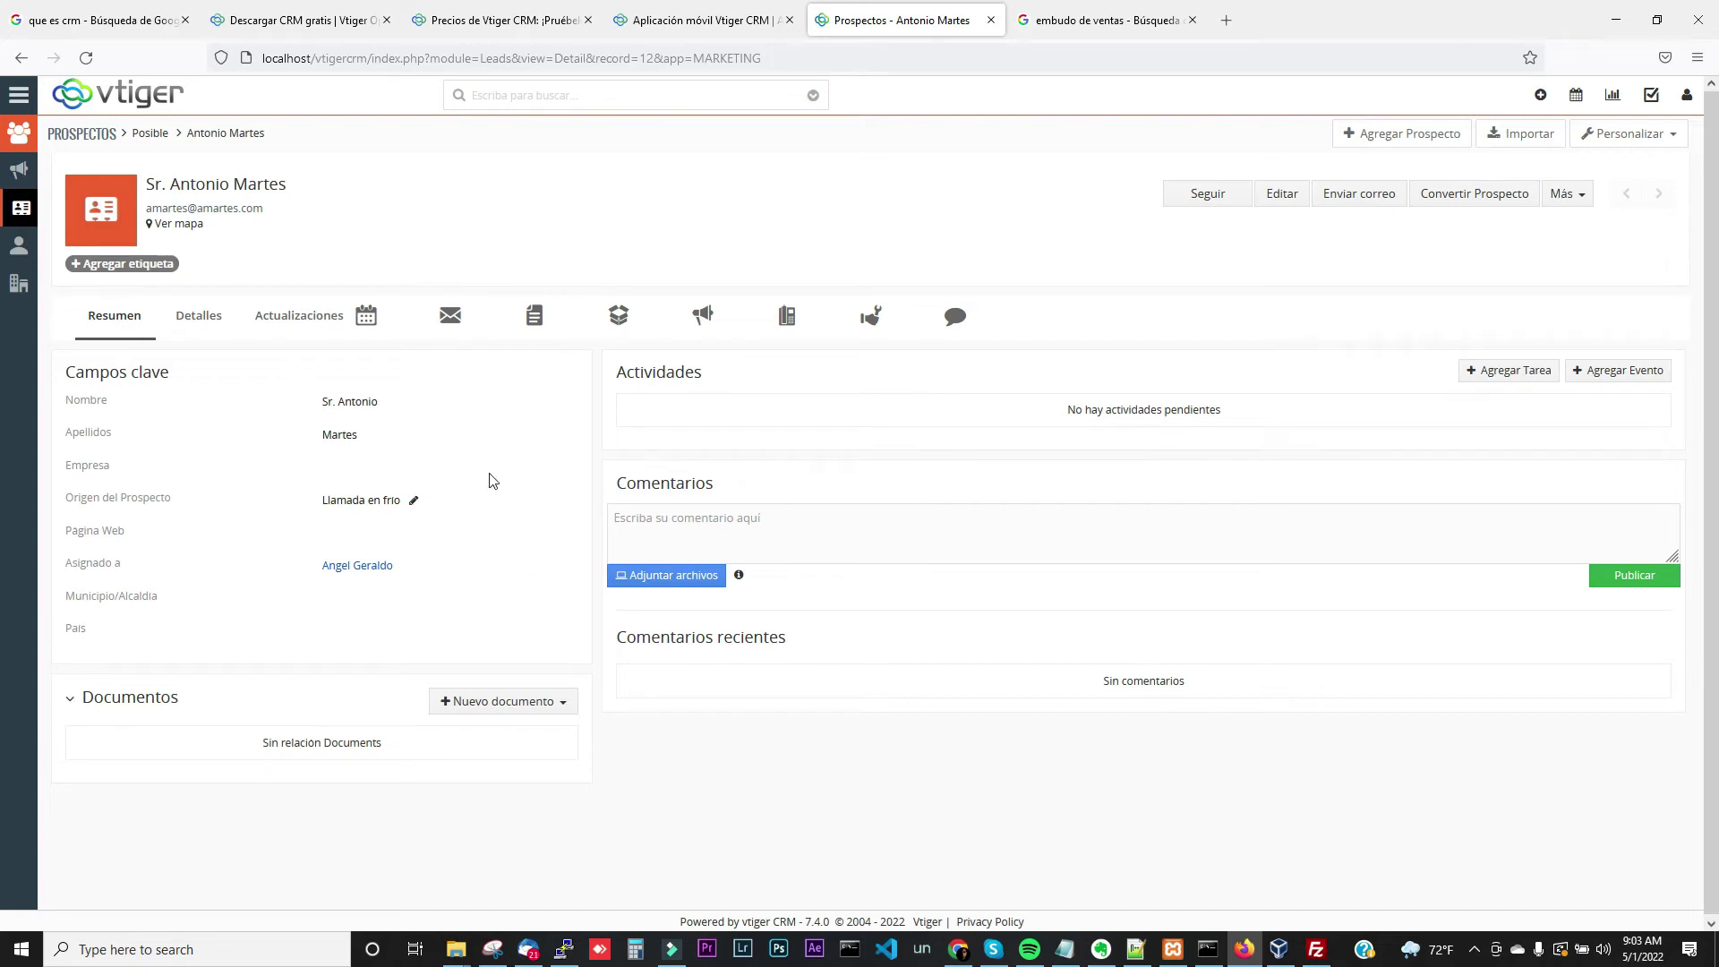
# Review the lead's details and update history, then add an event from its Actividades list
pyautogui.click(213, 321)
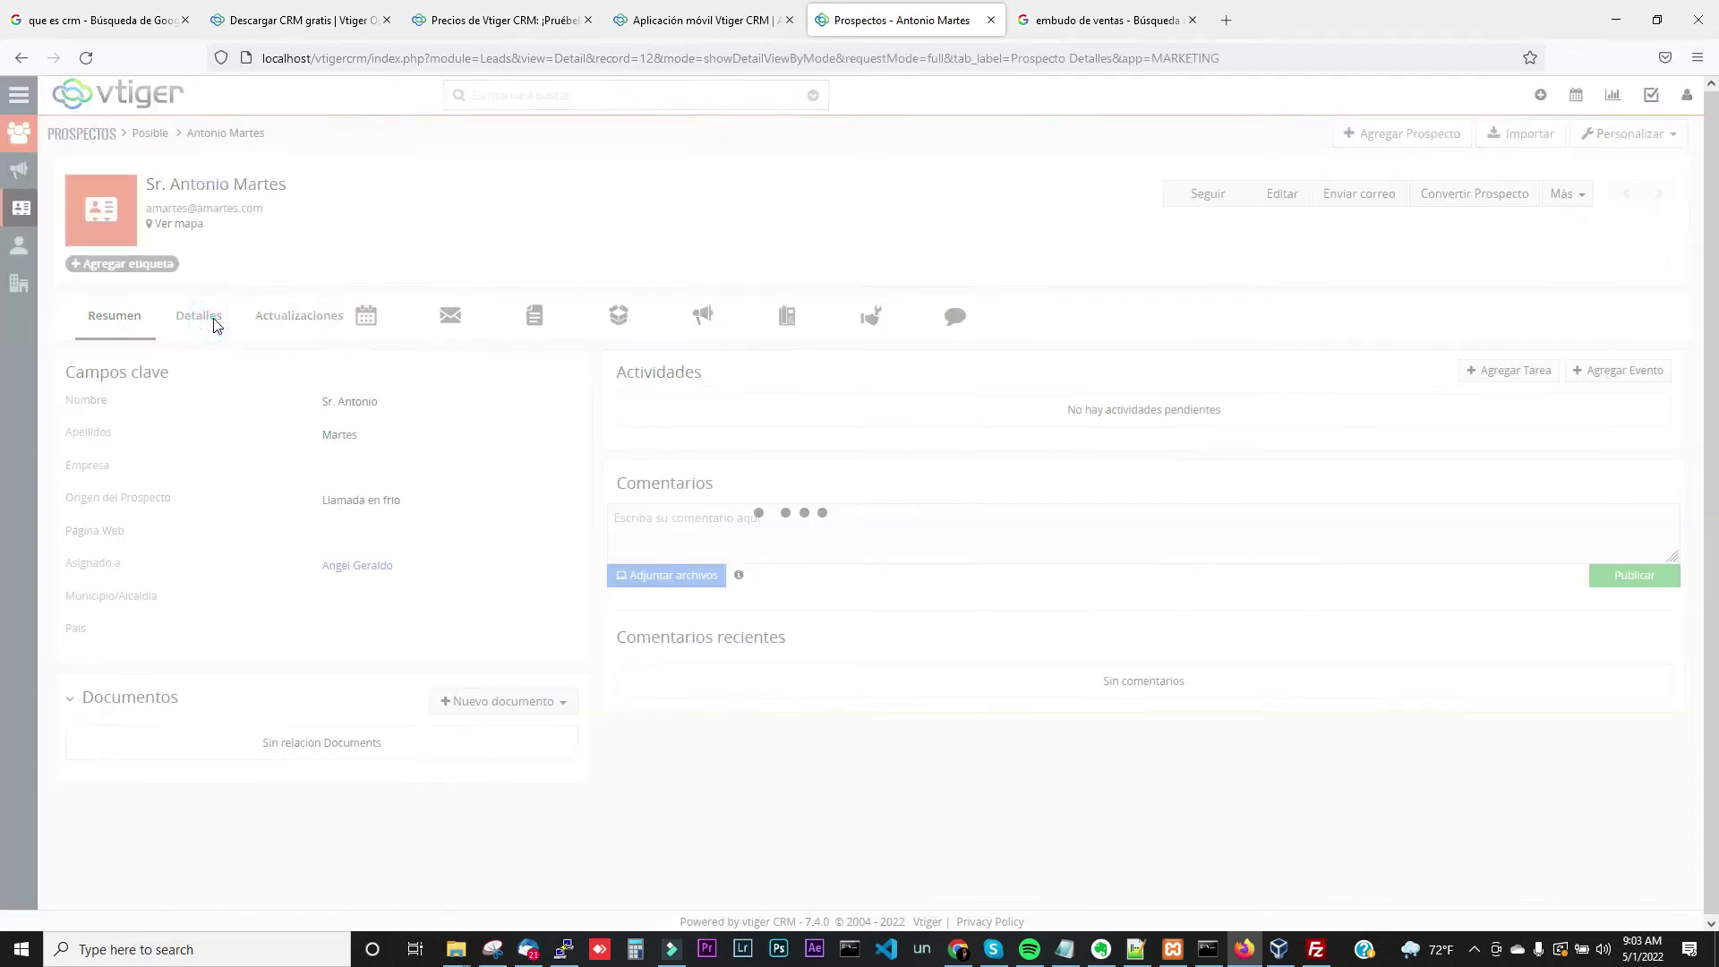
pyautogui.click(327, 331)
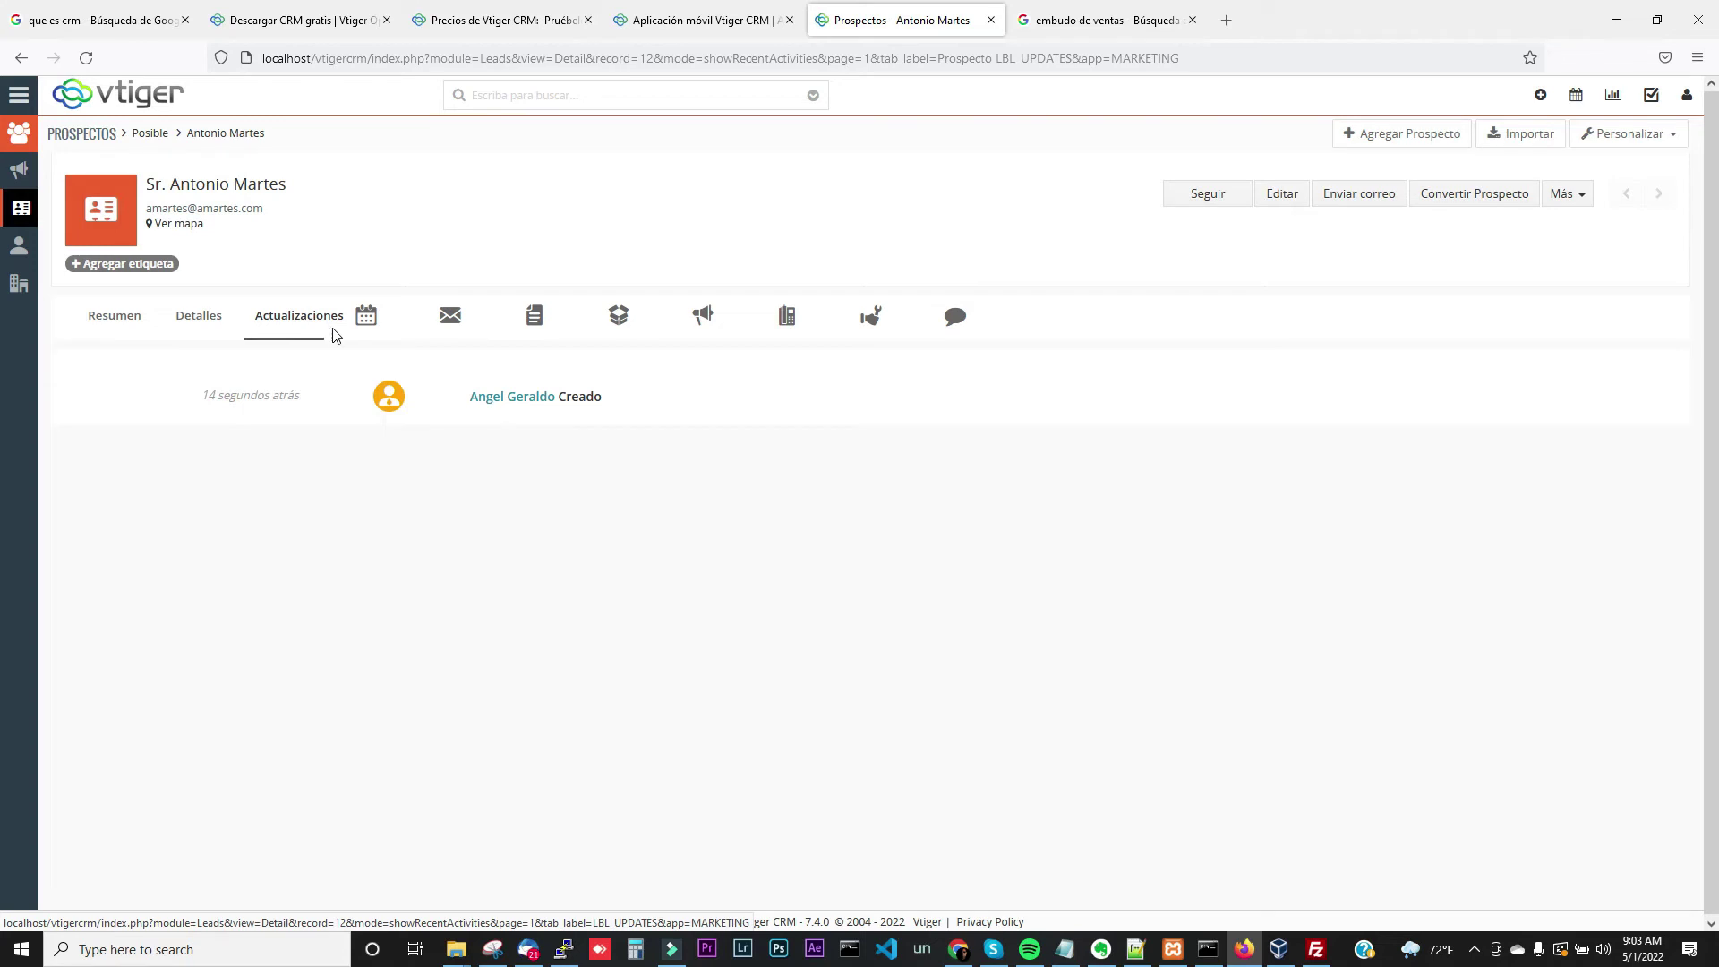
pyautogui.click(368, 326)
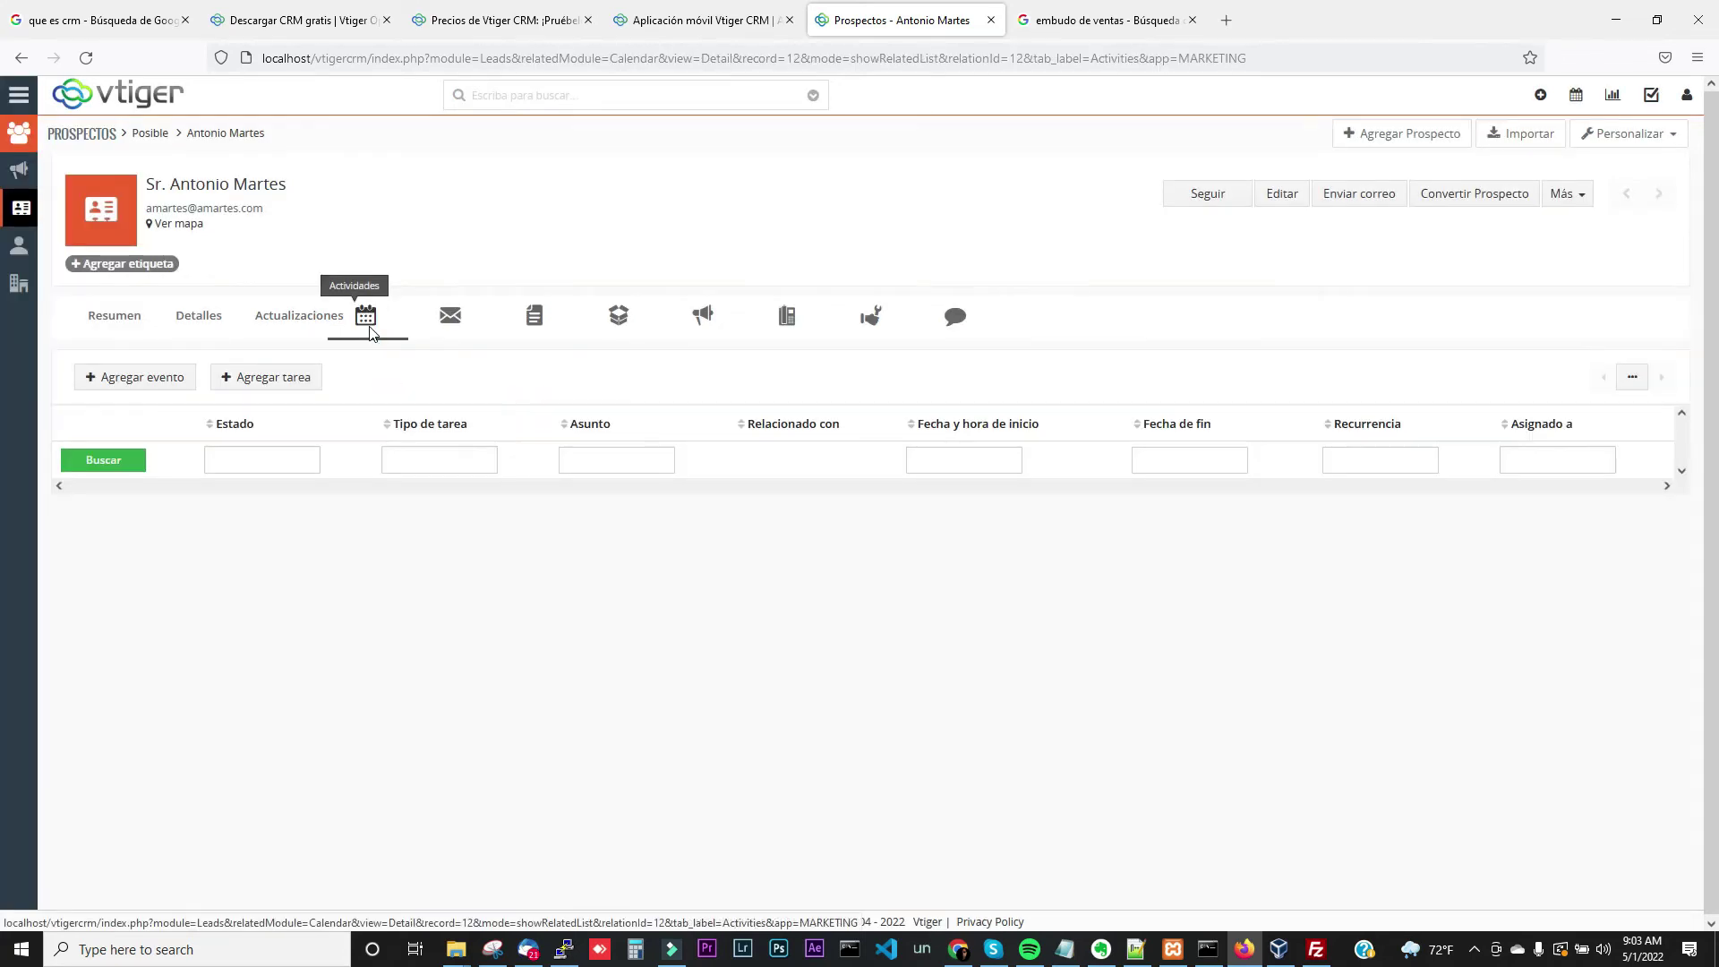
pyautogui.click(161, 383)
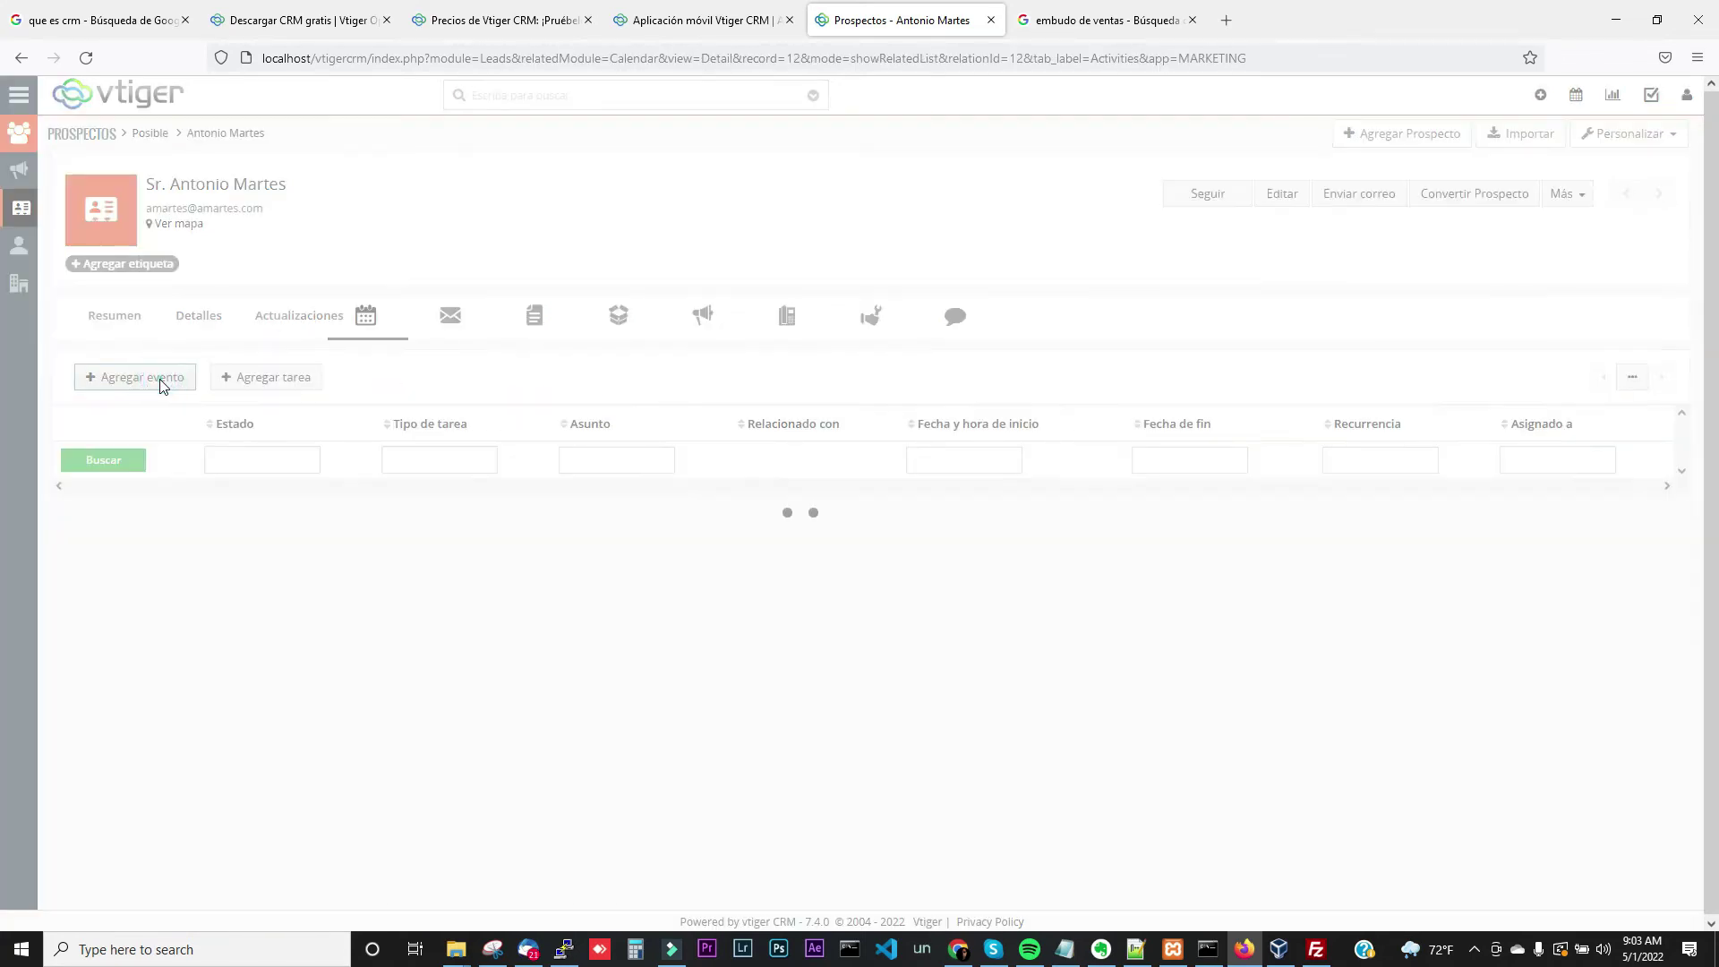
# Save the call event 'Llamarlo al trabajo' for 05-01-2022, 09:03–09:08 AM
pyautogui.click(724, 200)
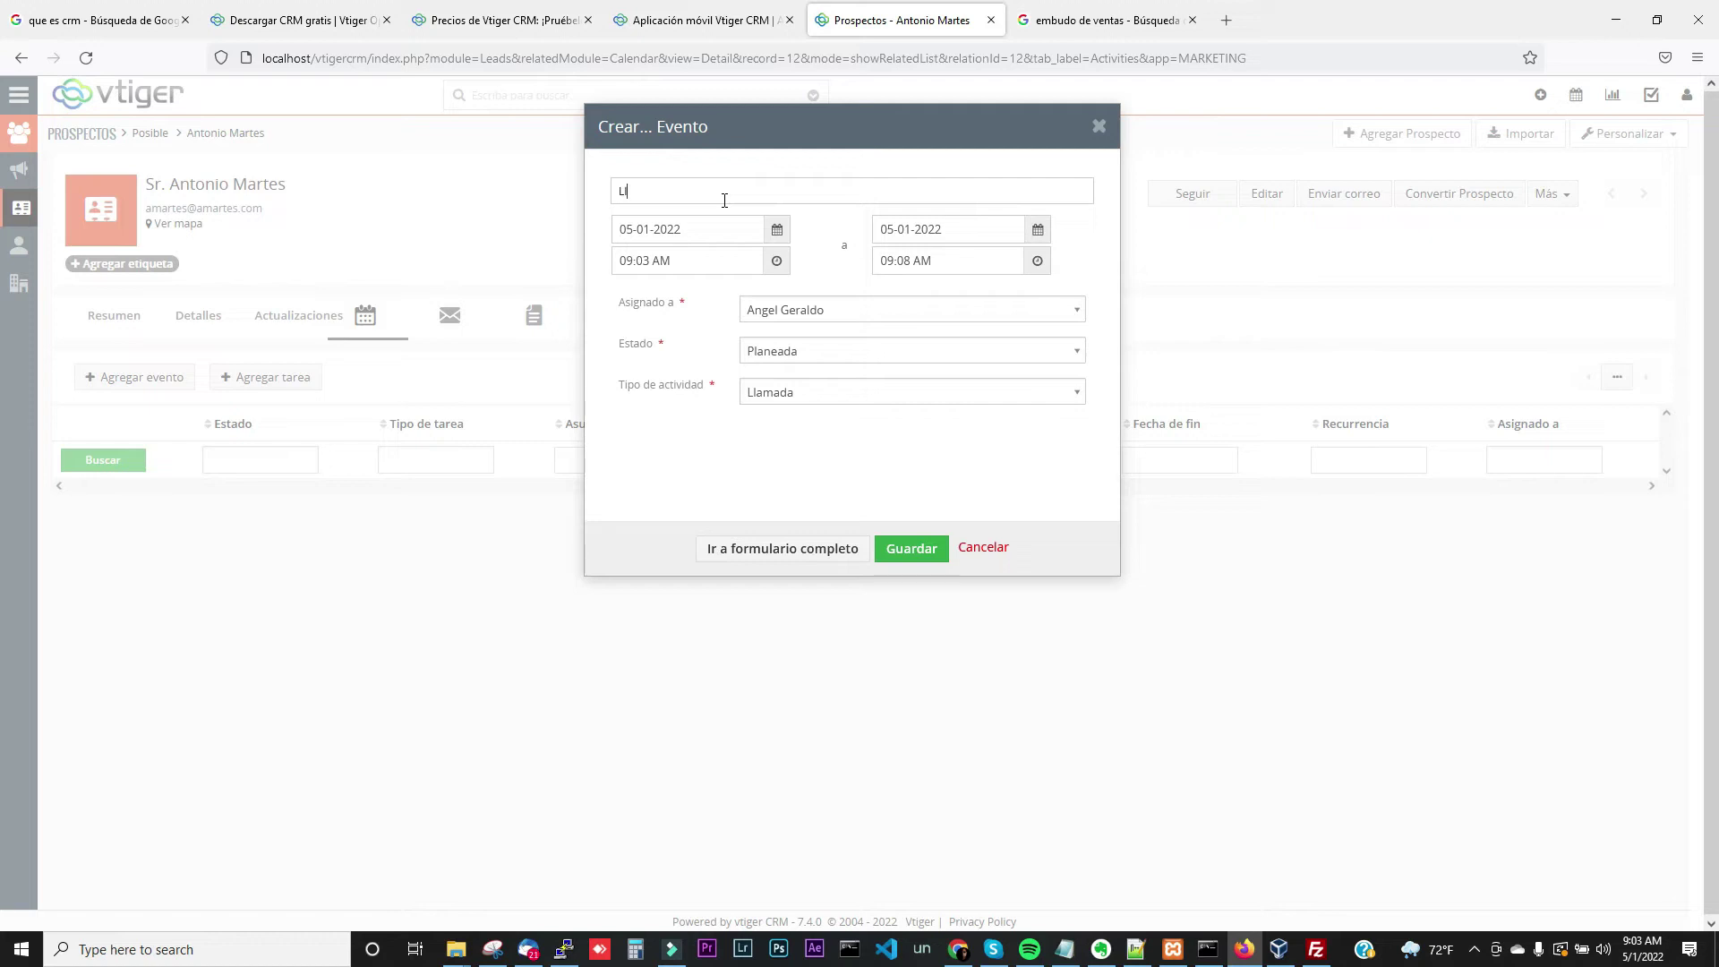
pyautogui.write('Llamarlo al trabajo')
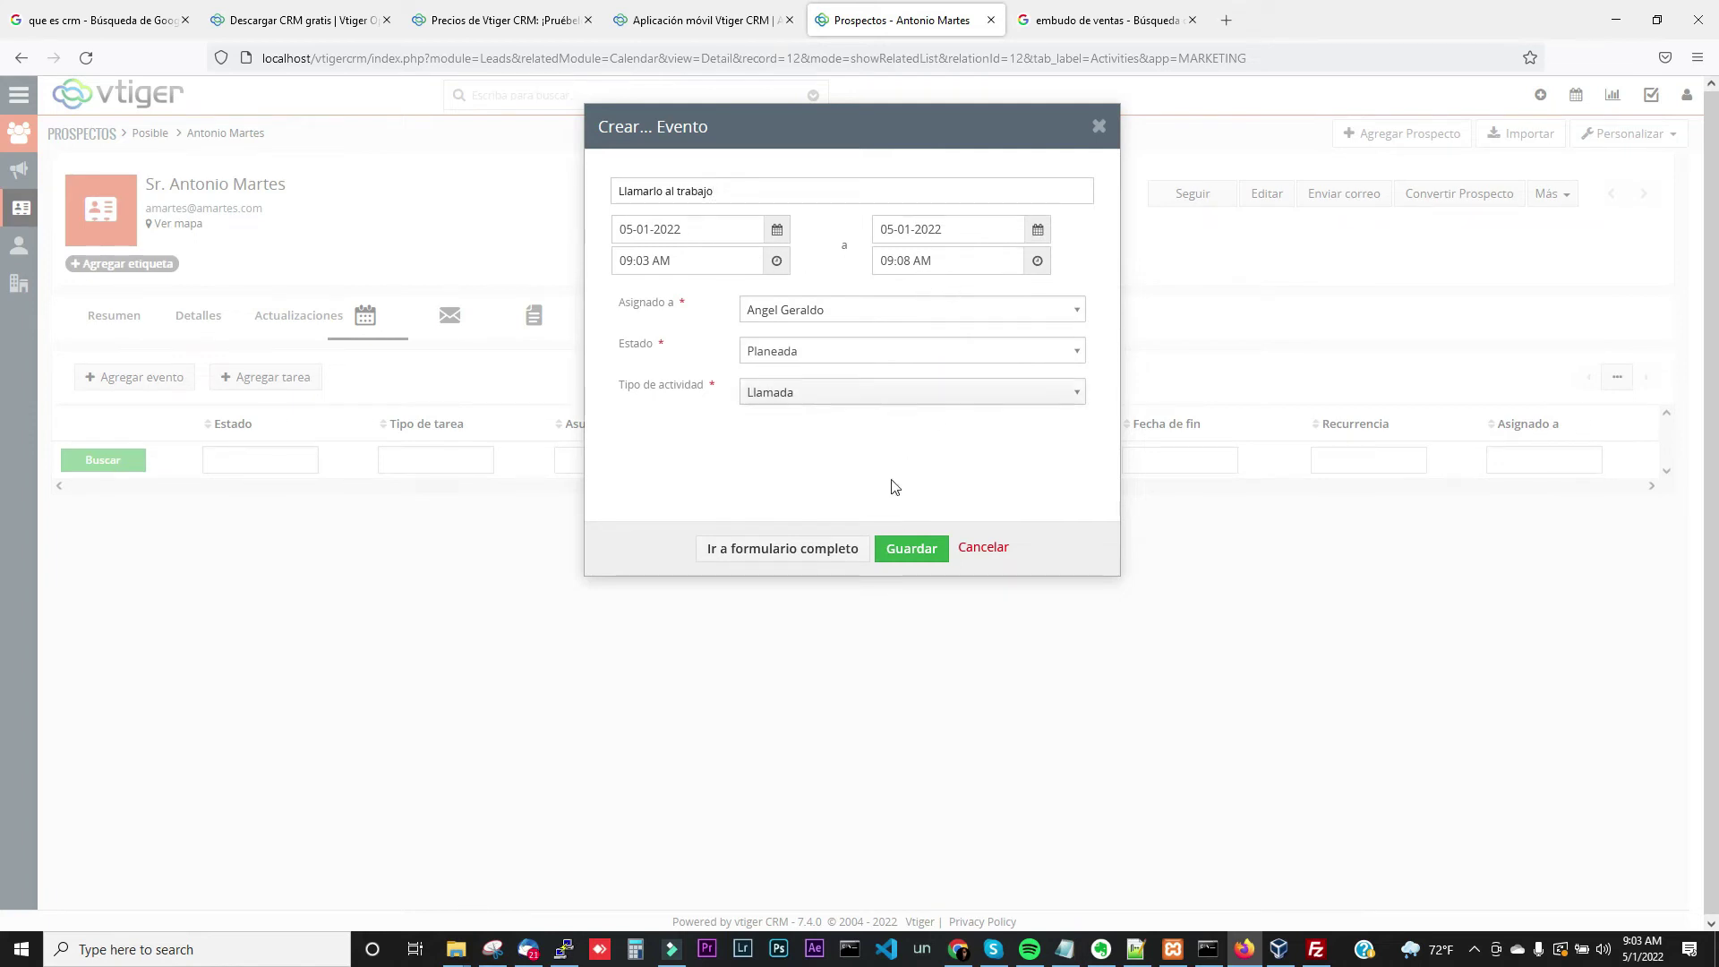
pyautogui.click(912, 564)
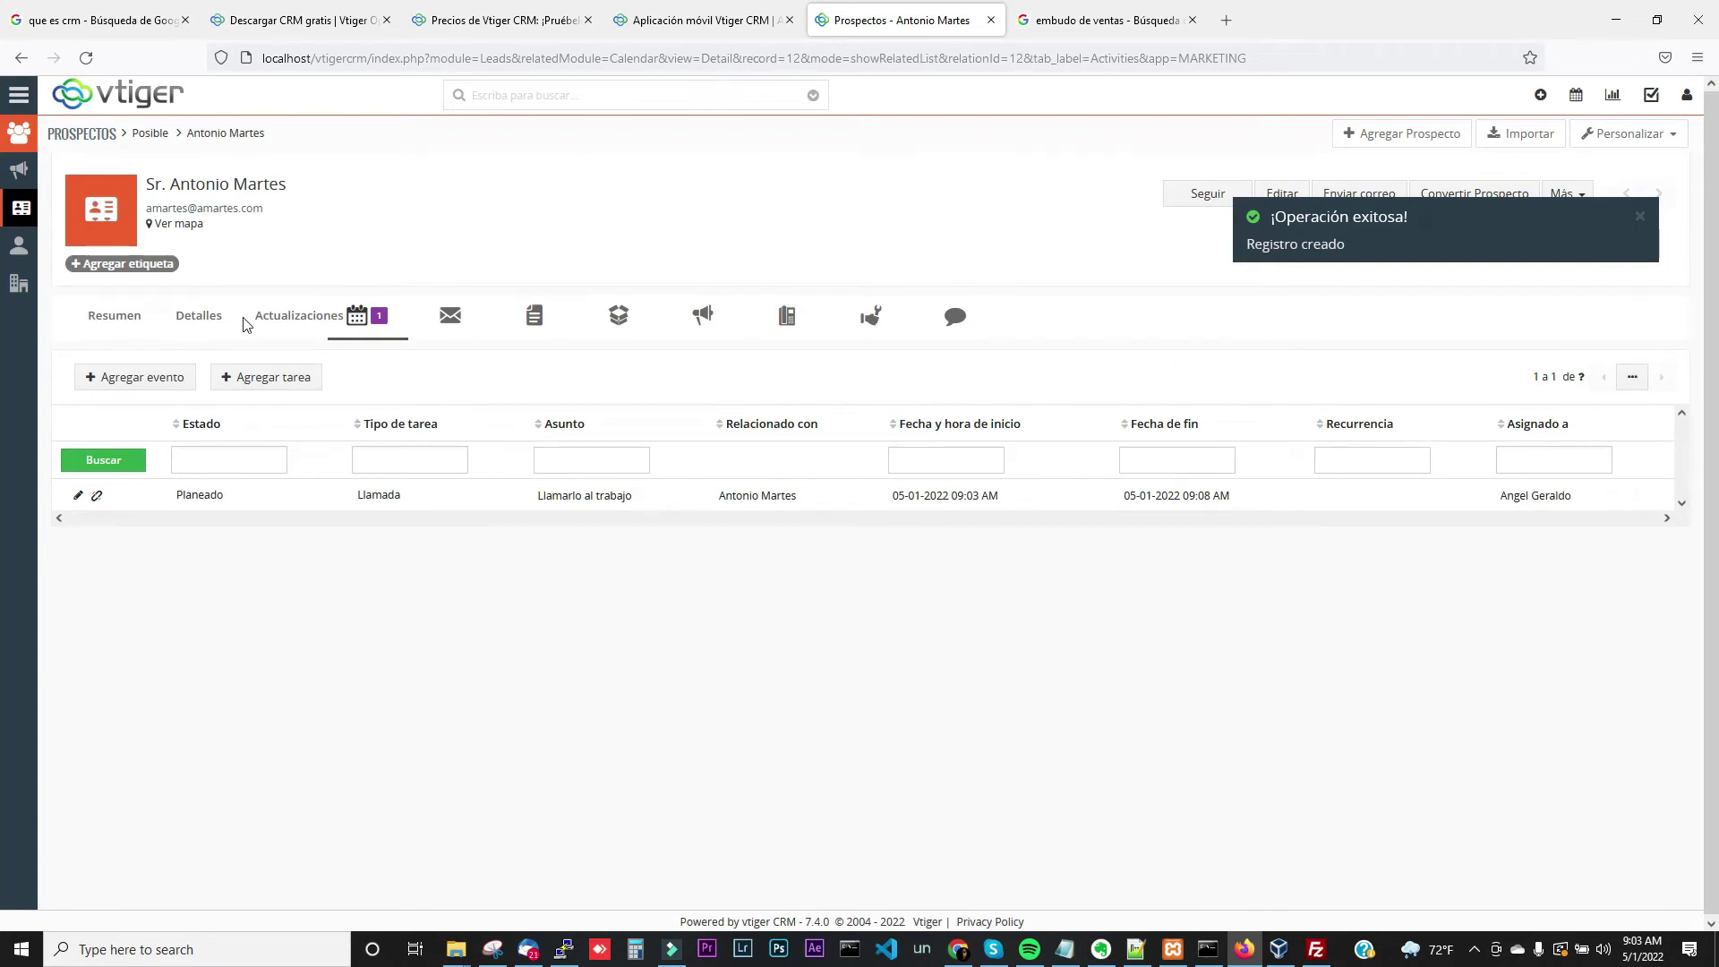
# Check the lead's update history, then start and discard a new e-mail from its Correos list
pyautogui.click(273, 322)
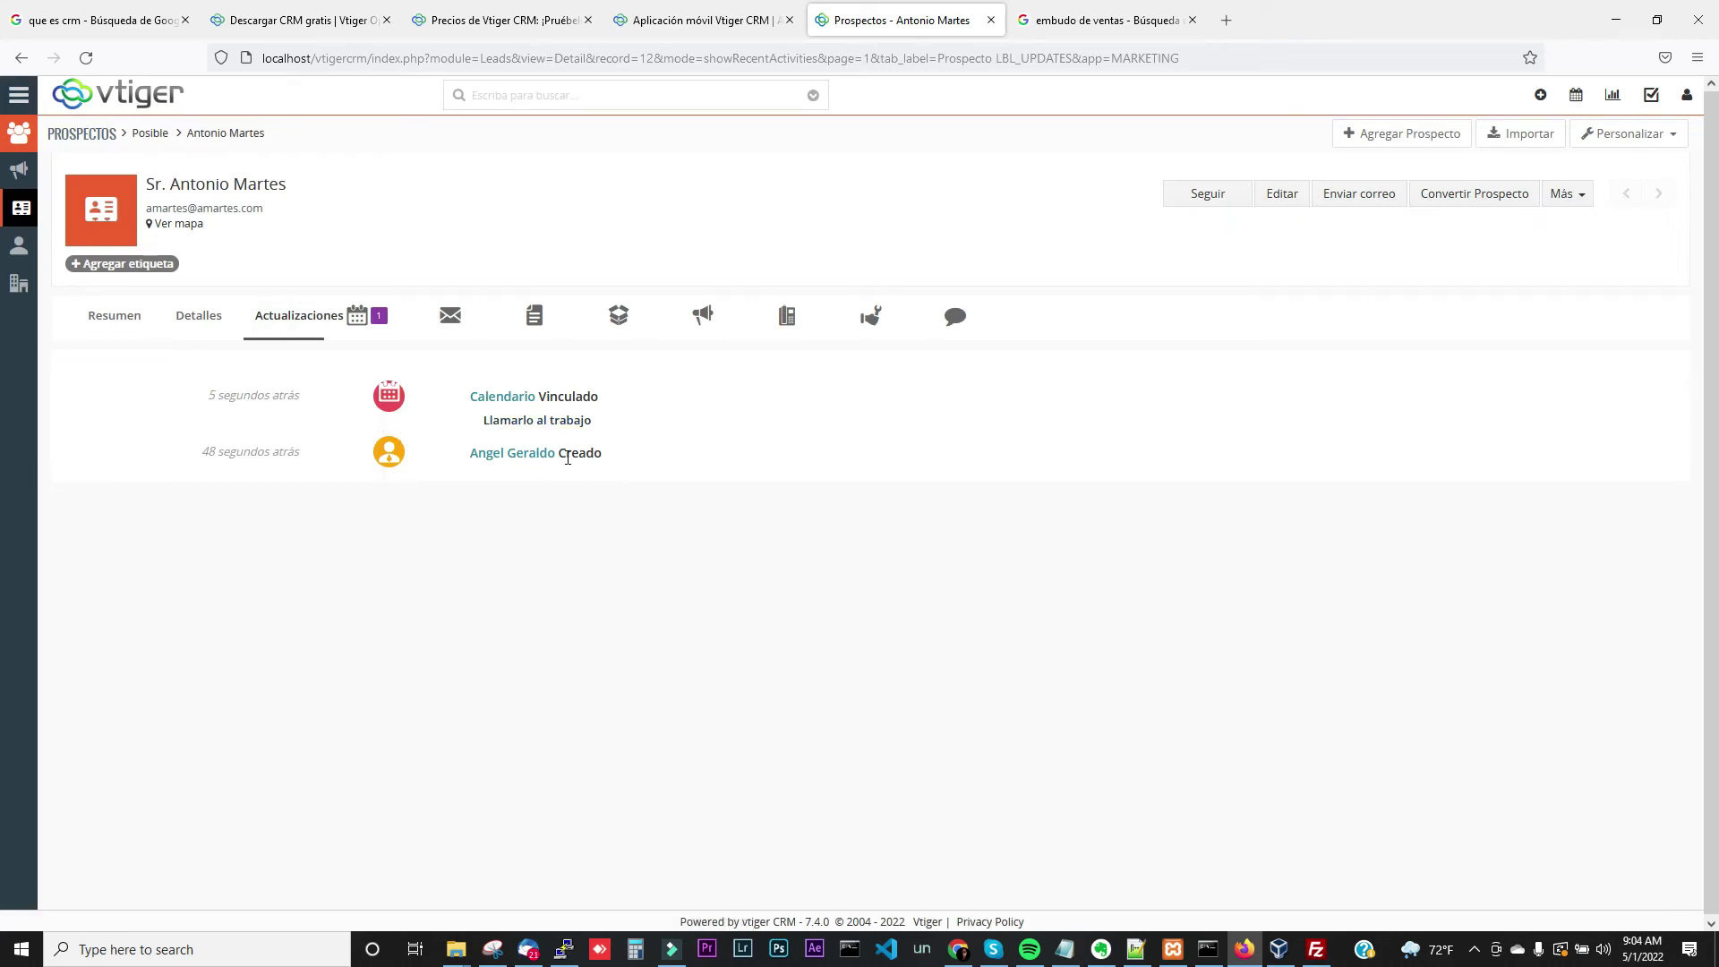
pyautogui.click(441, 330)
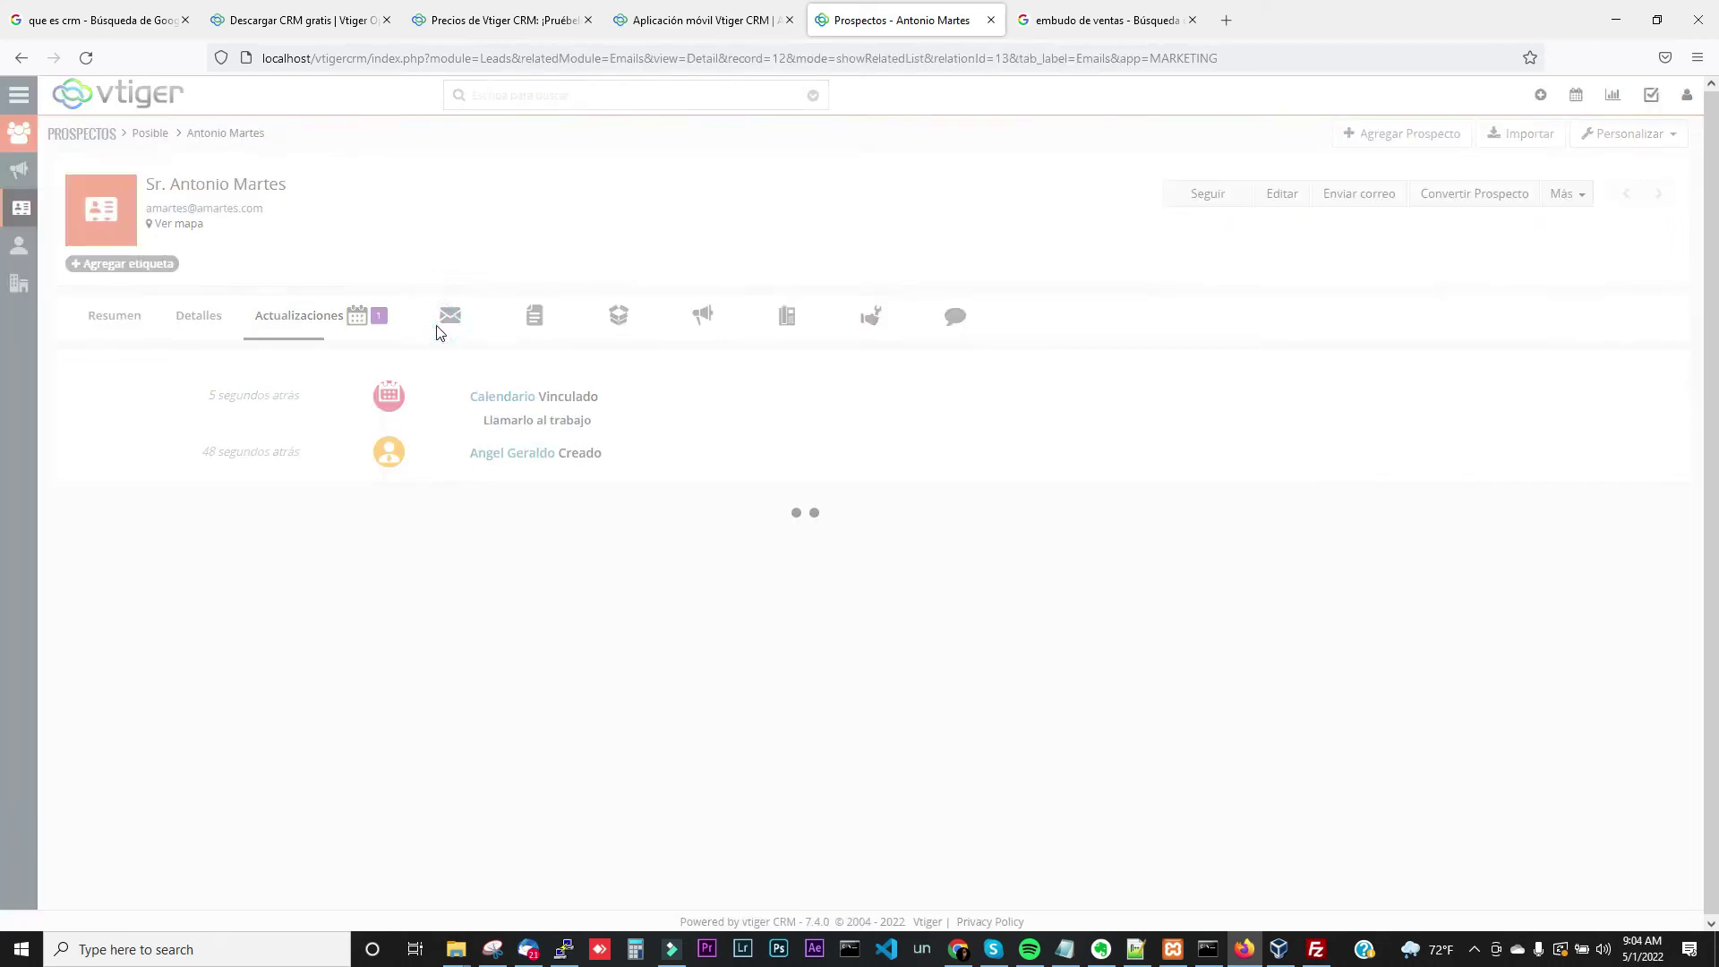
pyautogui.click(189, 386)
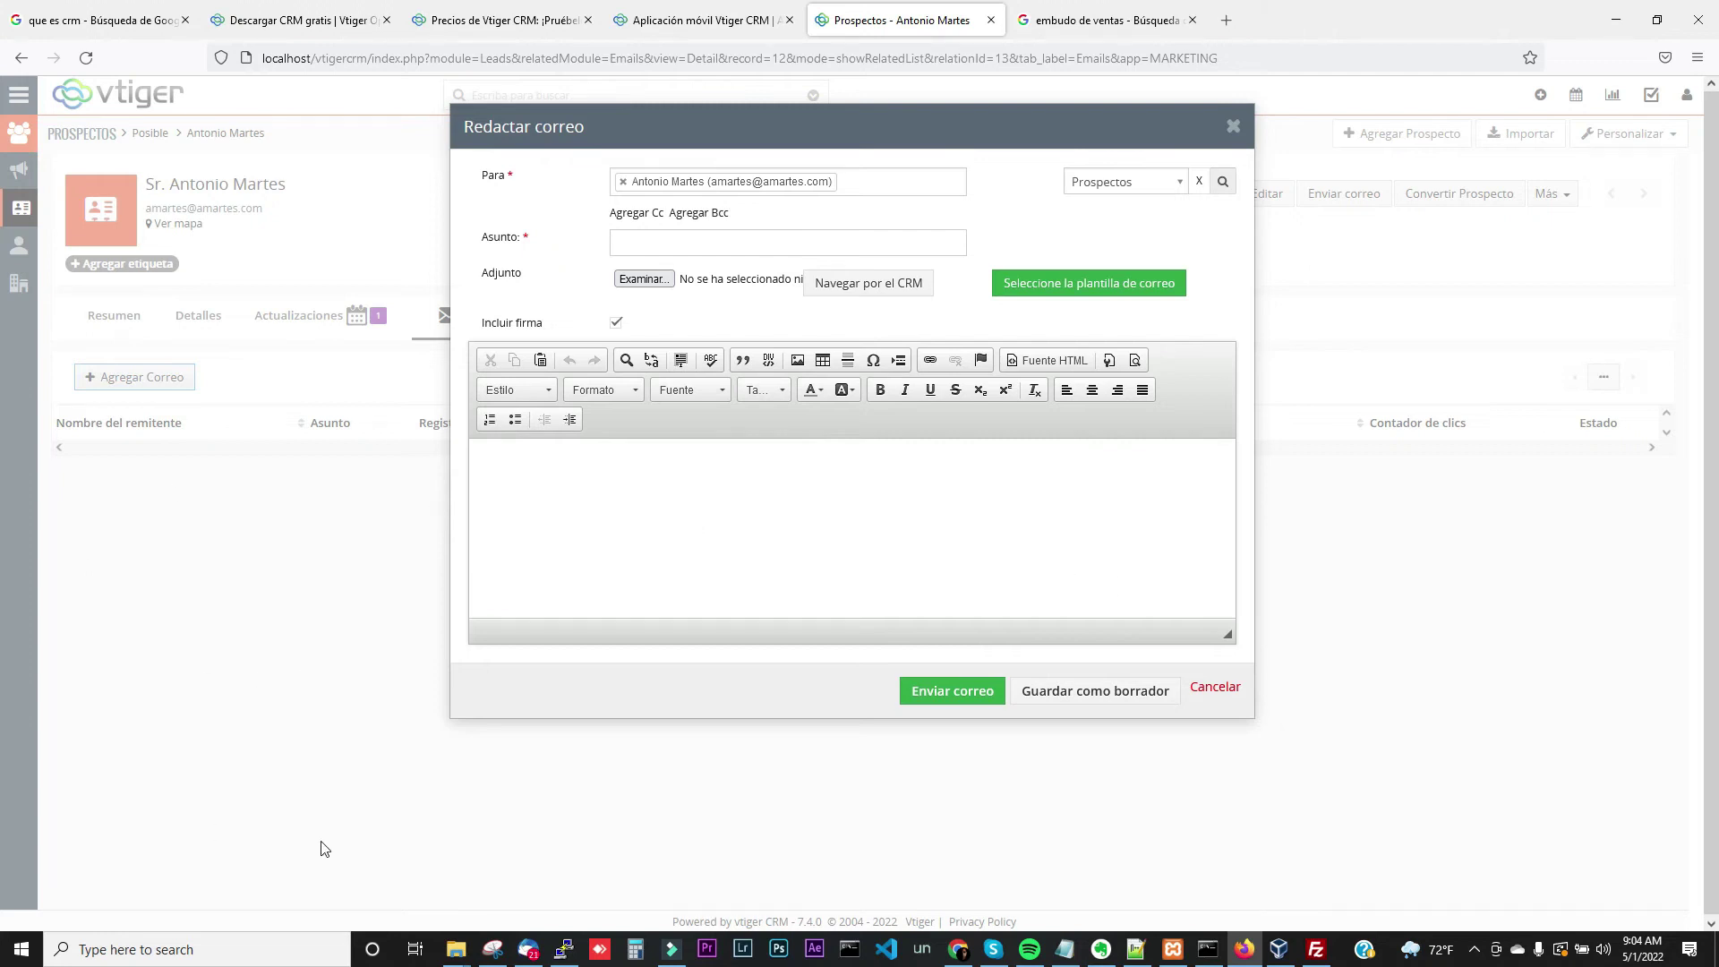
pyautogui.click(1233, 128)
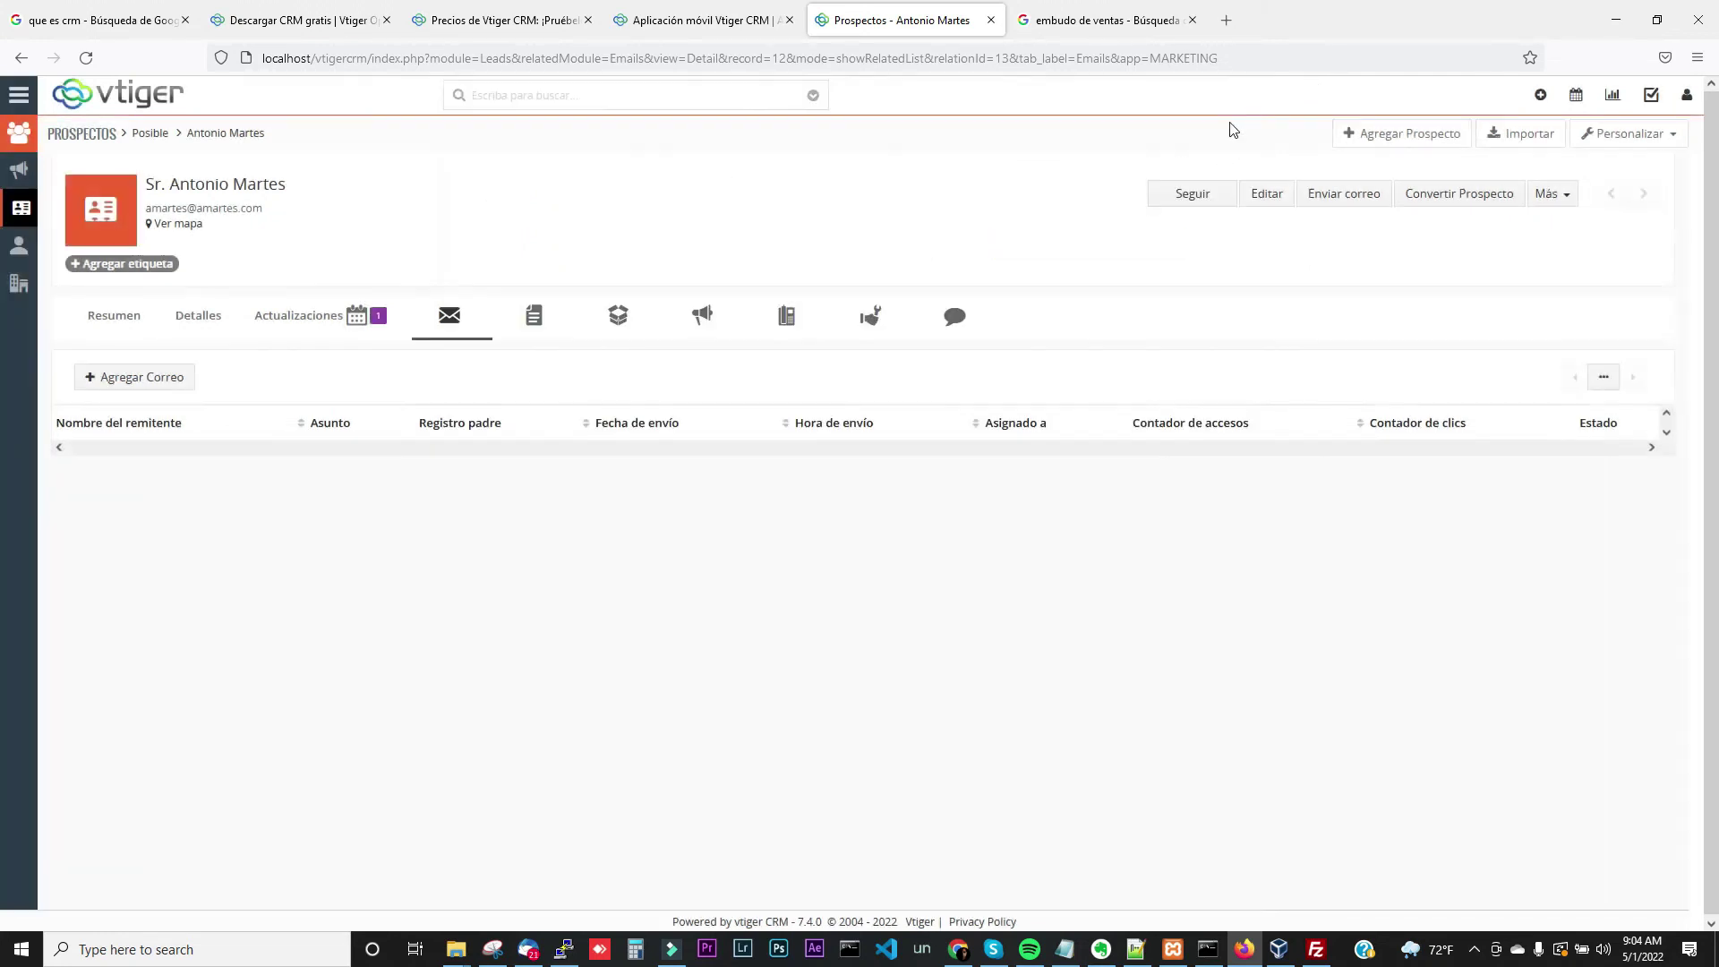
# Look through the lead's Documentos and Productos lists, closing the add-document and product pickers unused
pyautogui.click(531, 320)
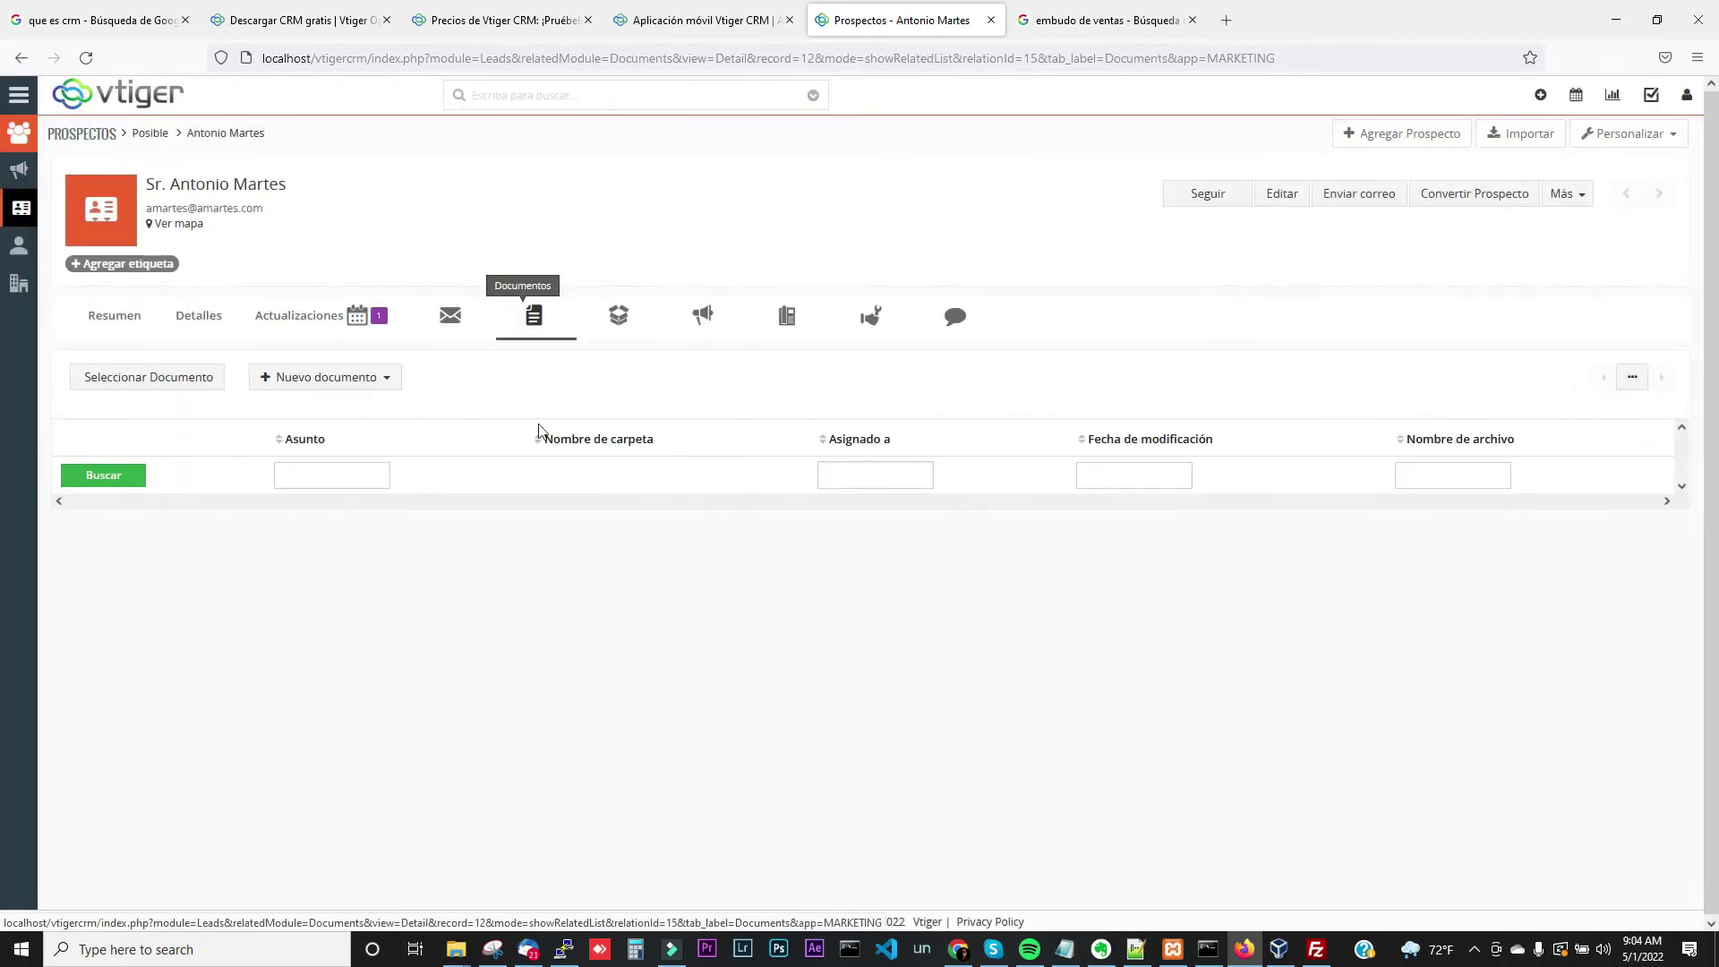
pyautogui.click(318, 380)
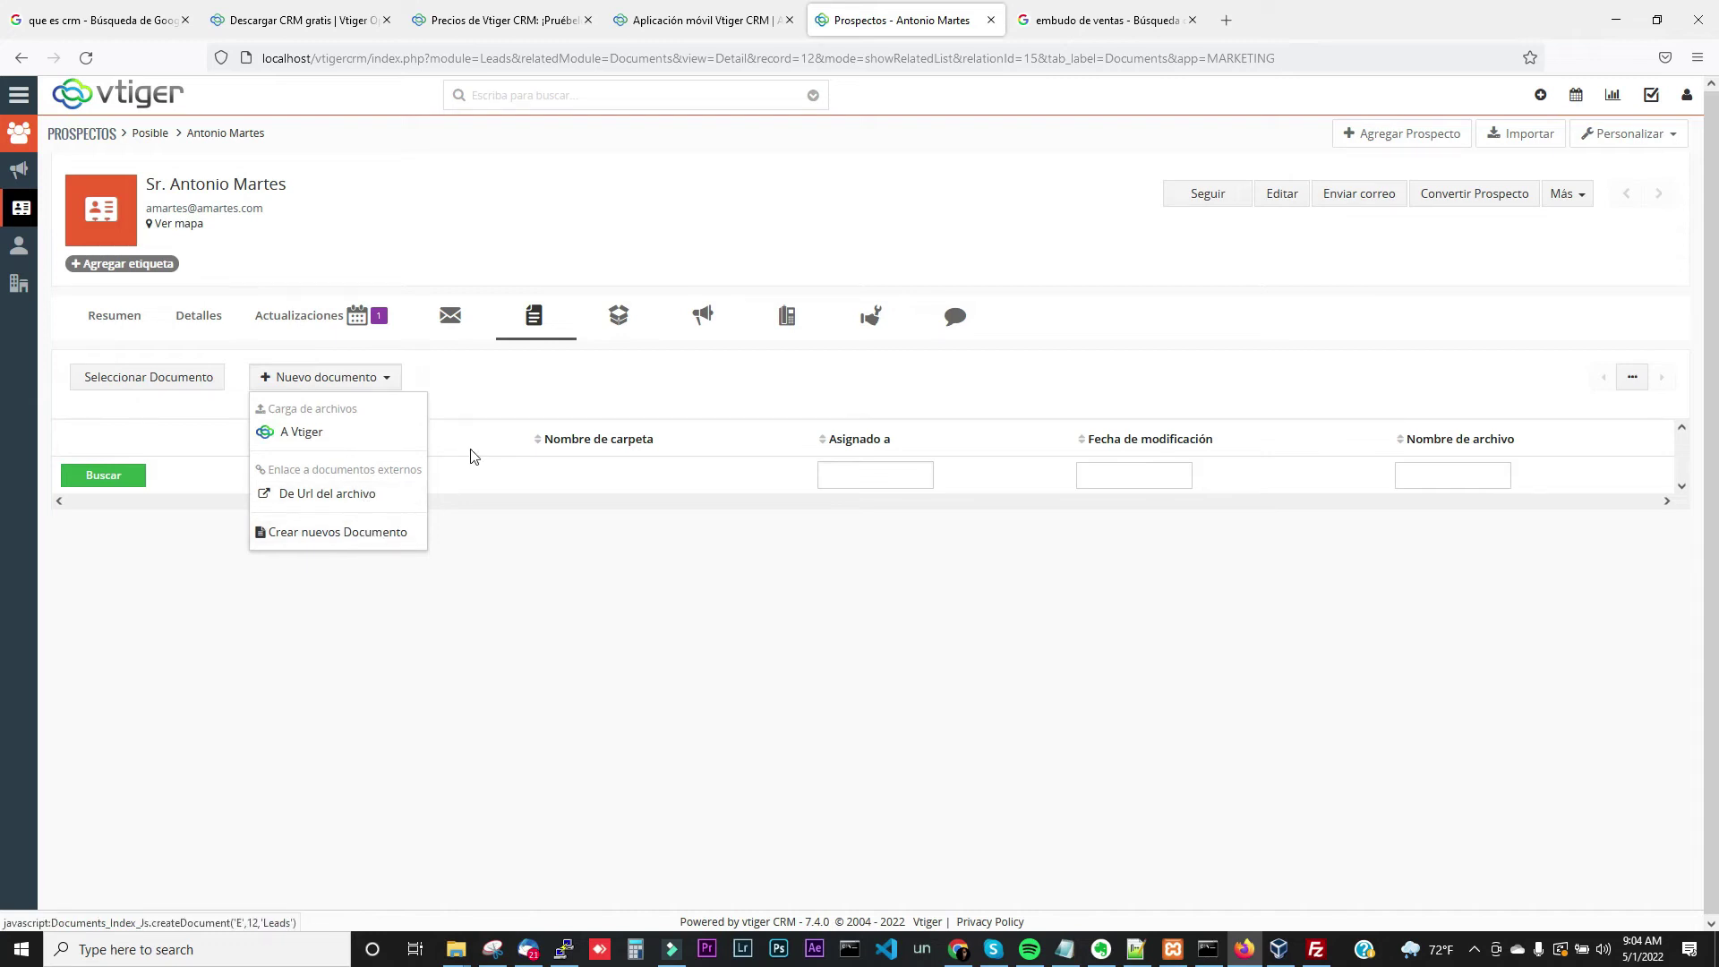
pyautogui.click(528, 407)
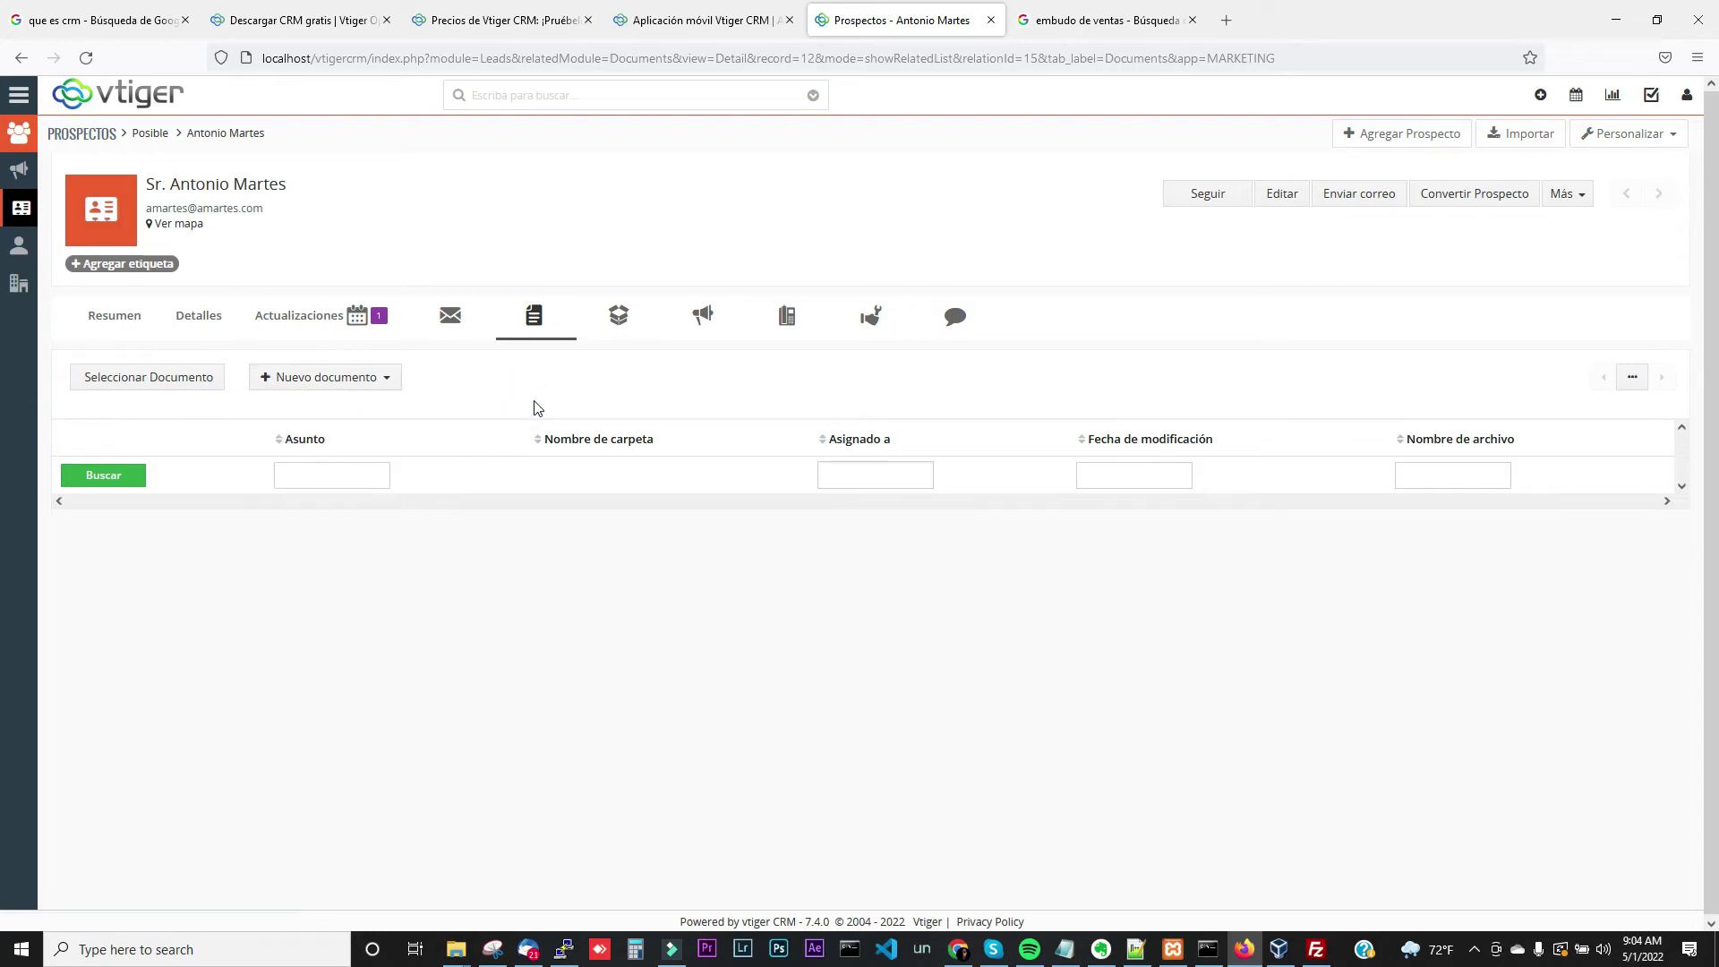
pyautogui.click(627, 324)
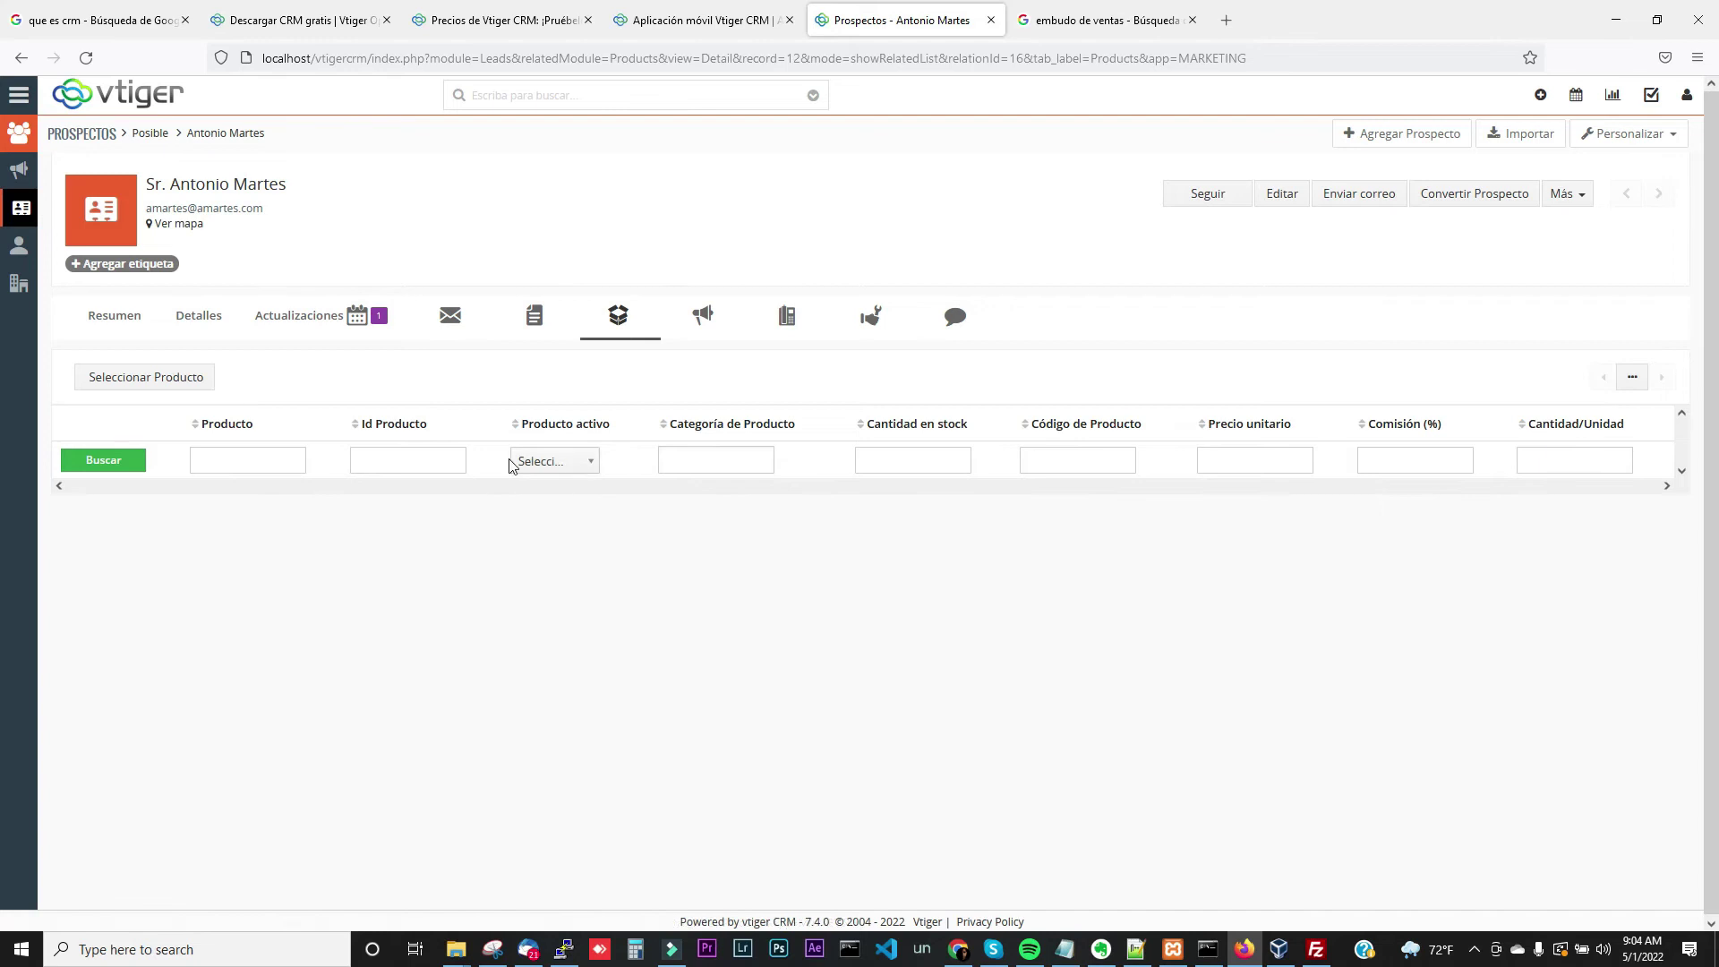
pyautogui.click(166, 379)
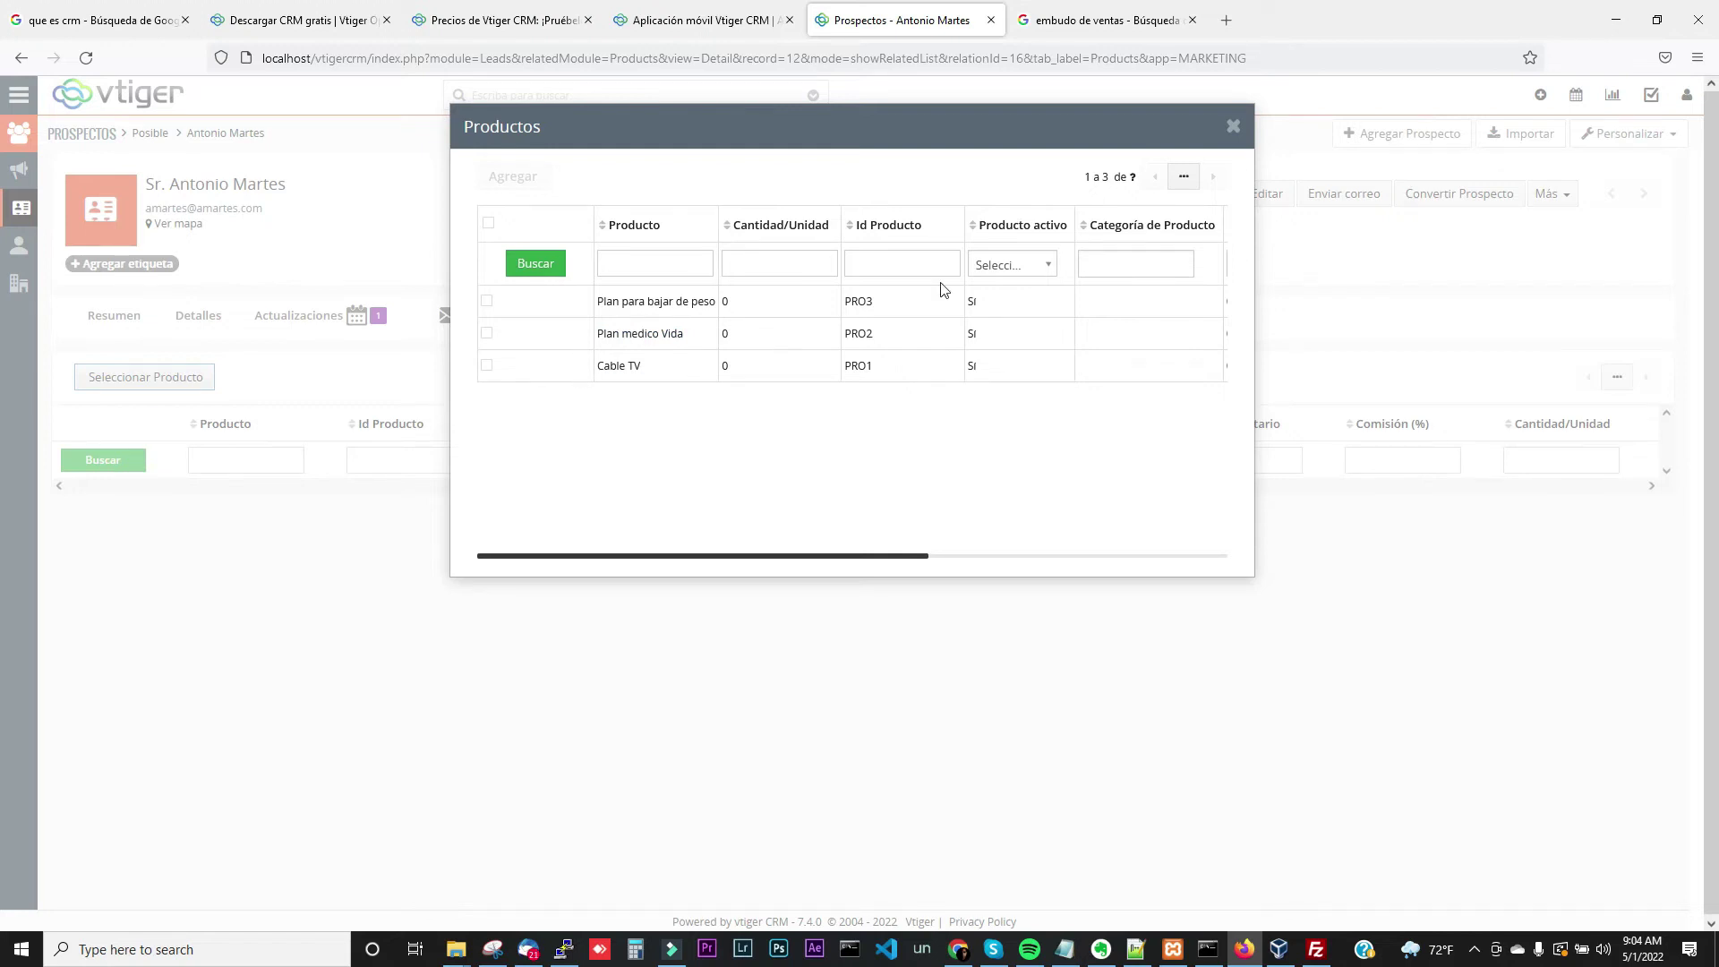
pyautogui.click(1233, 126)
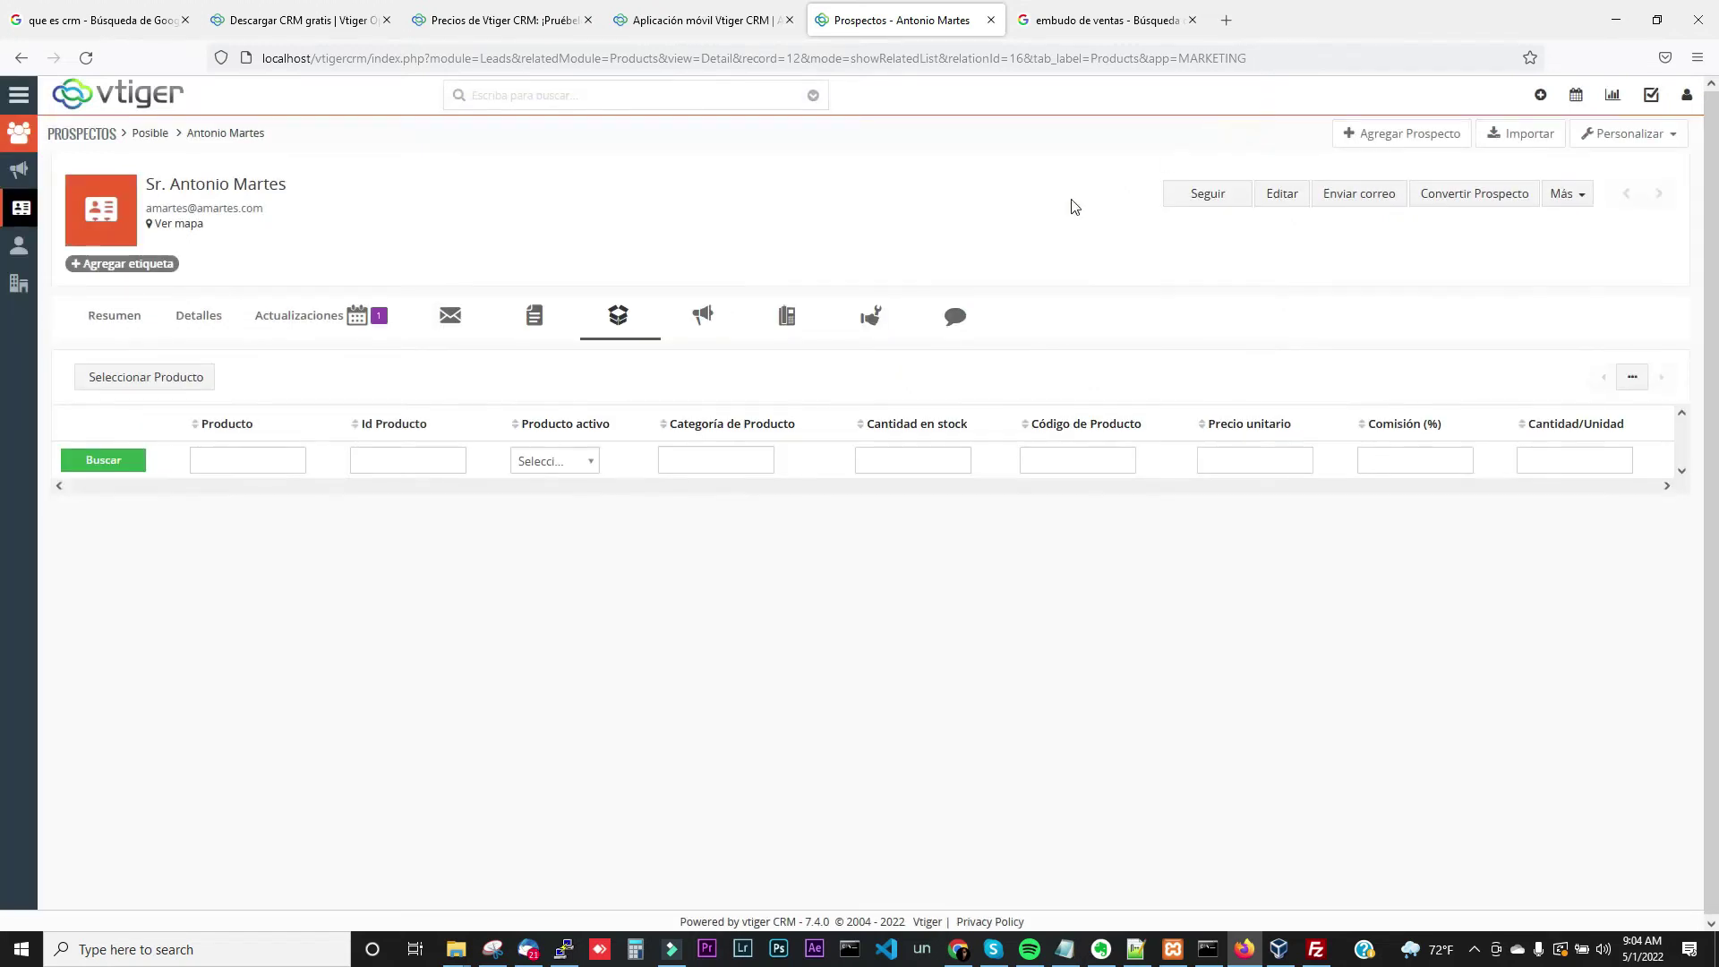
# Link the Redes Sociales campaign to the lead via Seleccionar Campaña
pyautogui.click(703, 322)
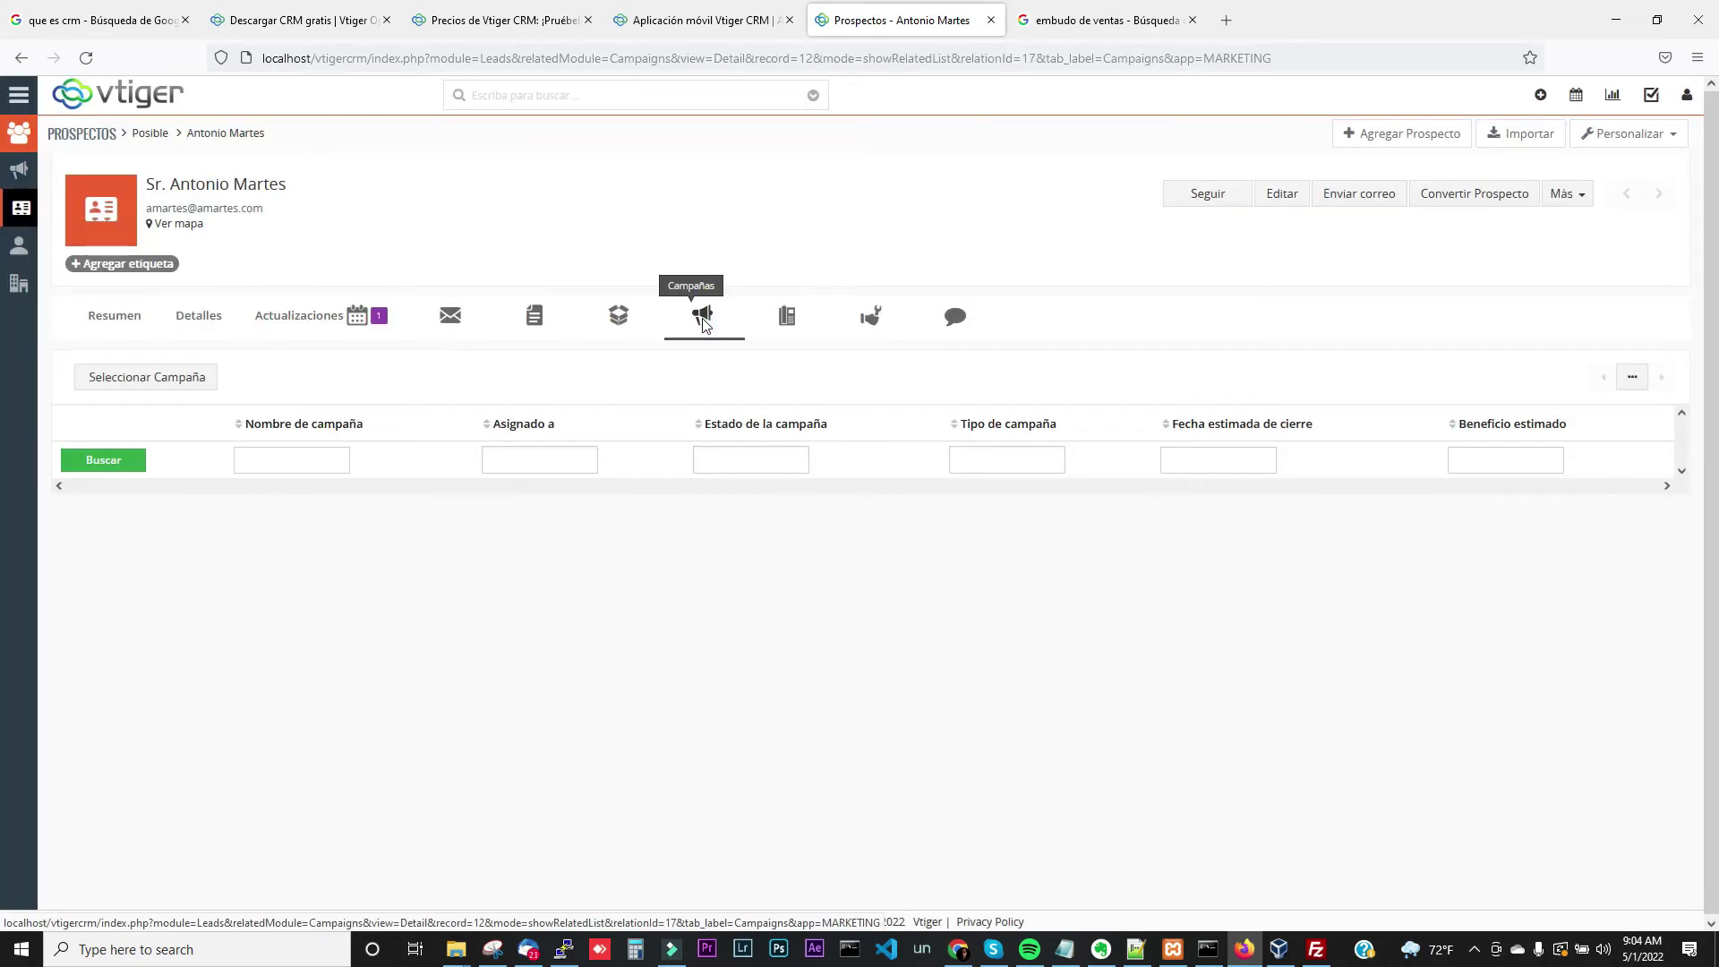
pyautogui.click(188, 380)
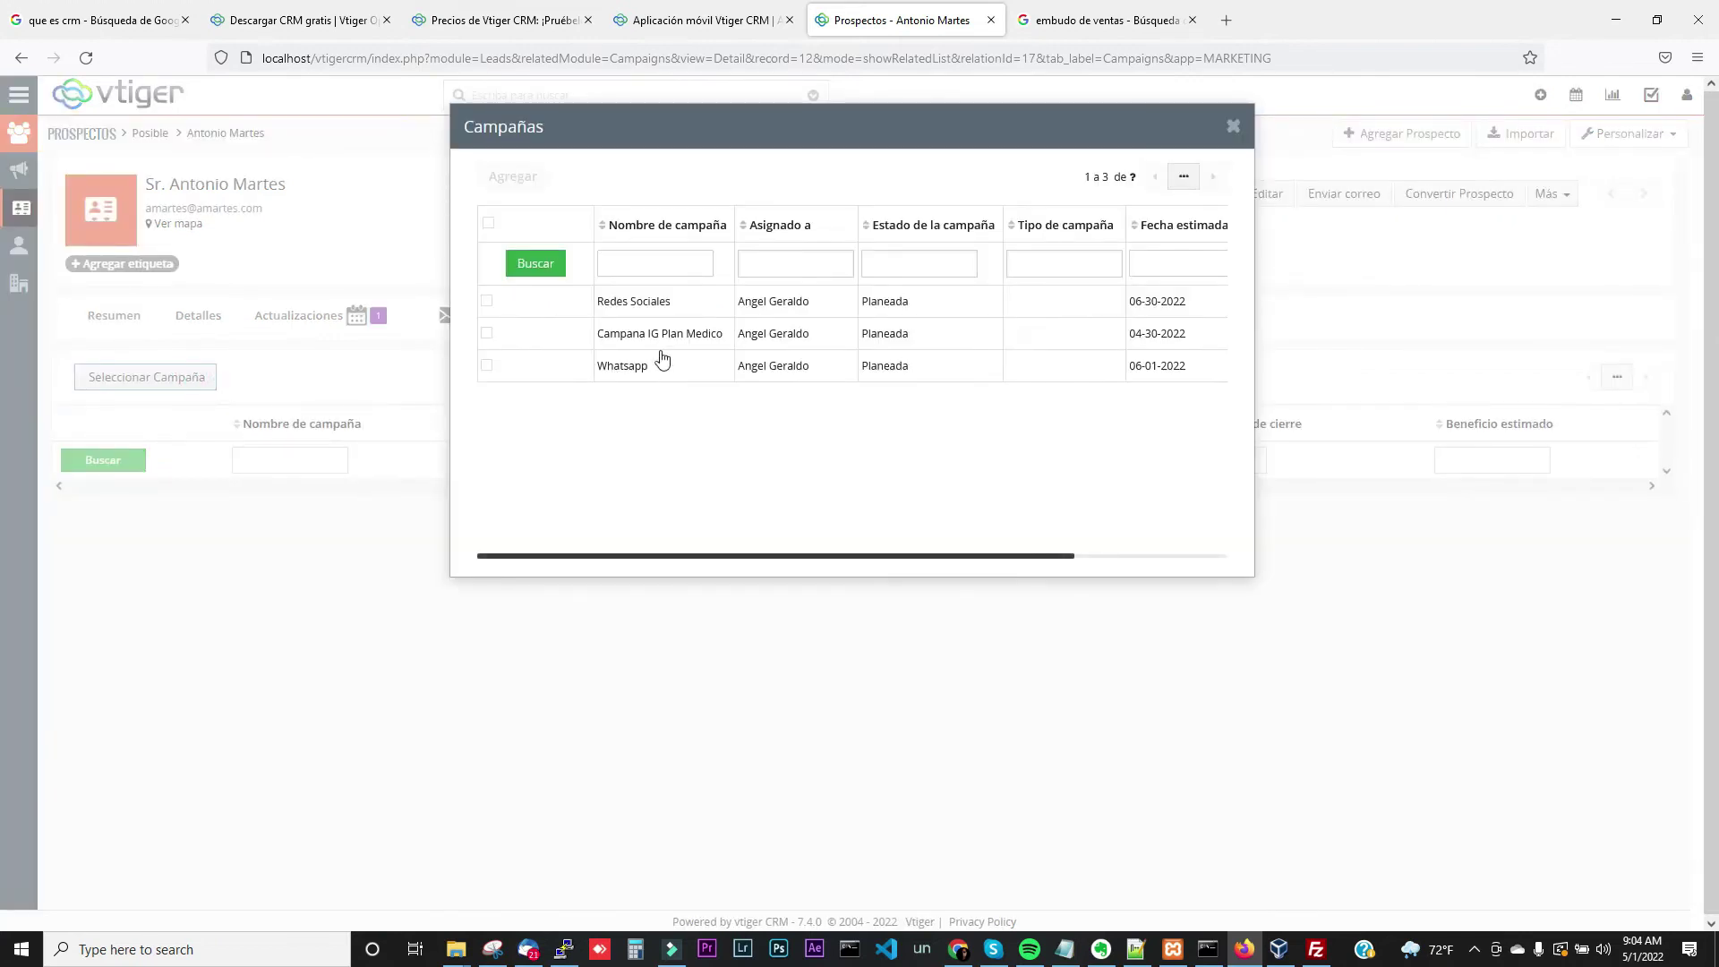
pyautogui.click(652, 308)
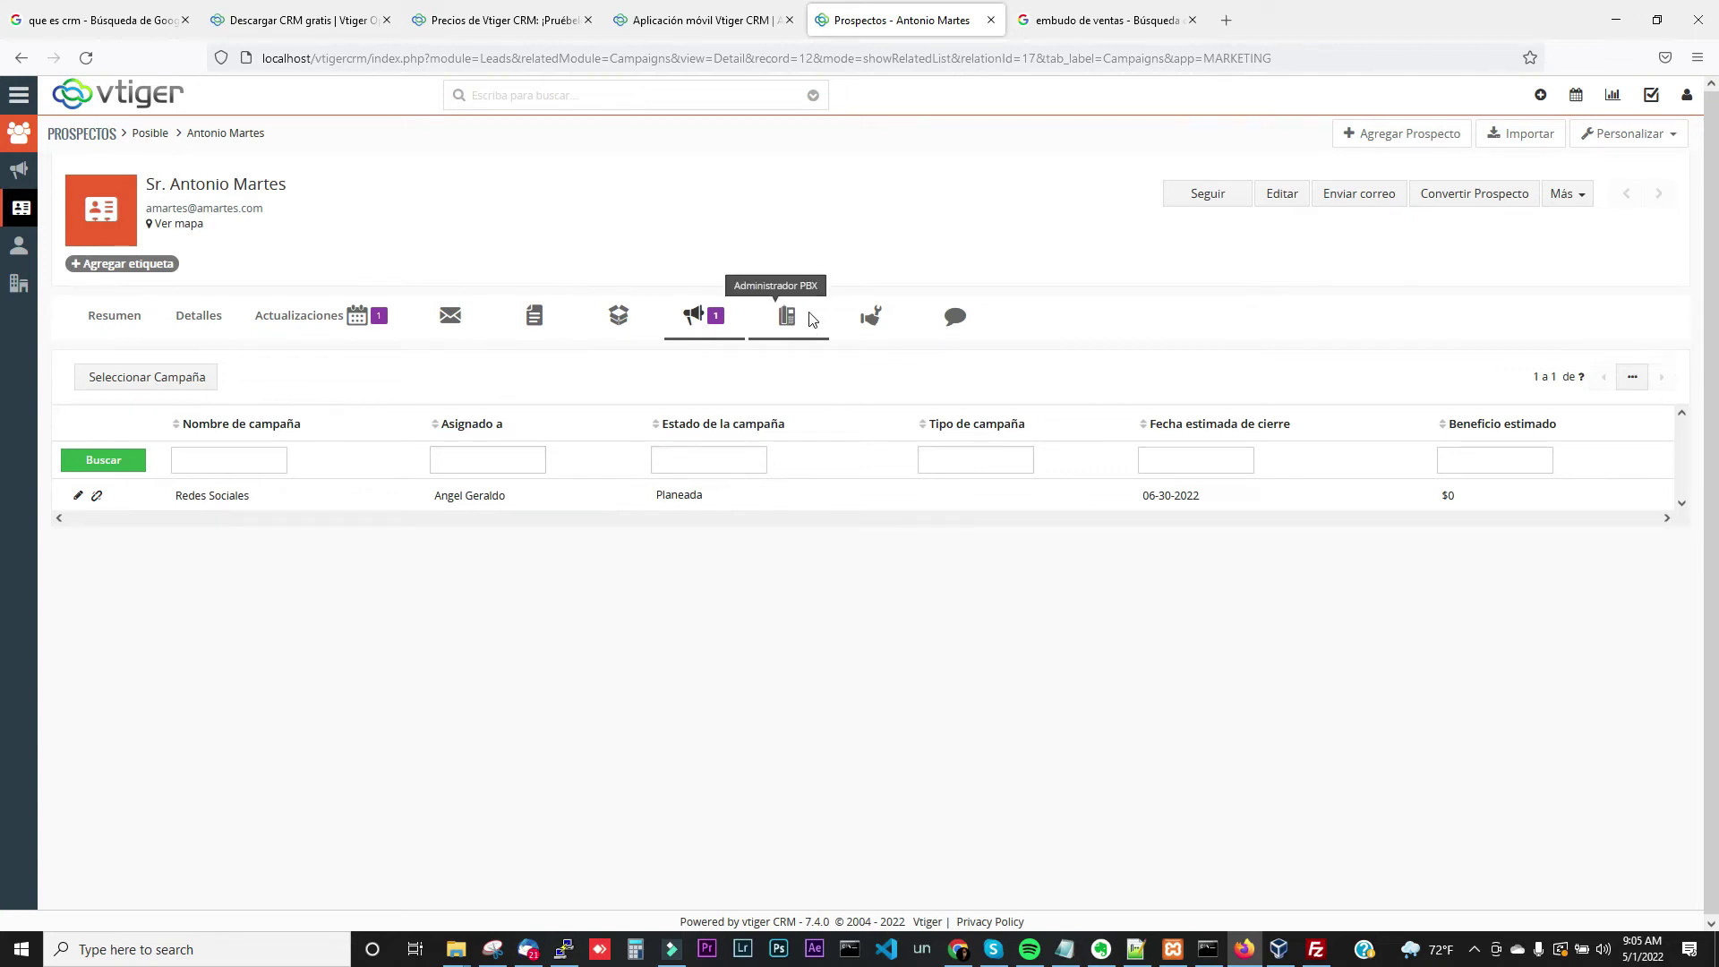
# Check the lead's PBX and Servicios lists, then show its Comentarios section
pyautogui.click(787, 328)
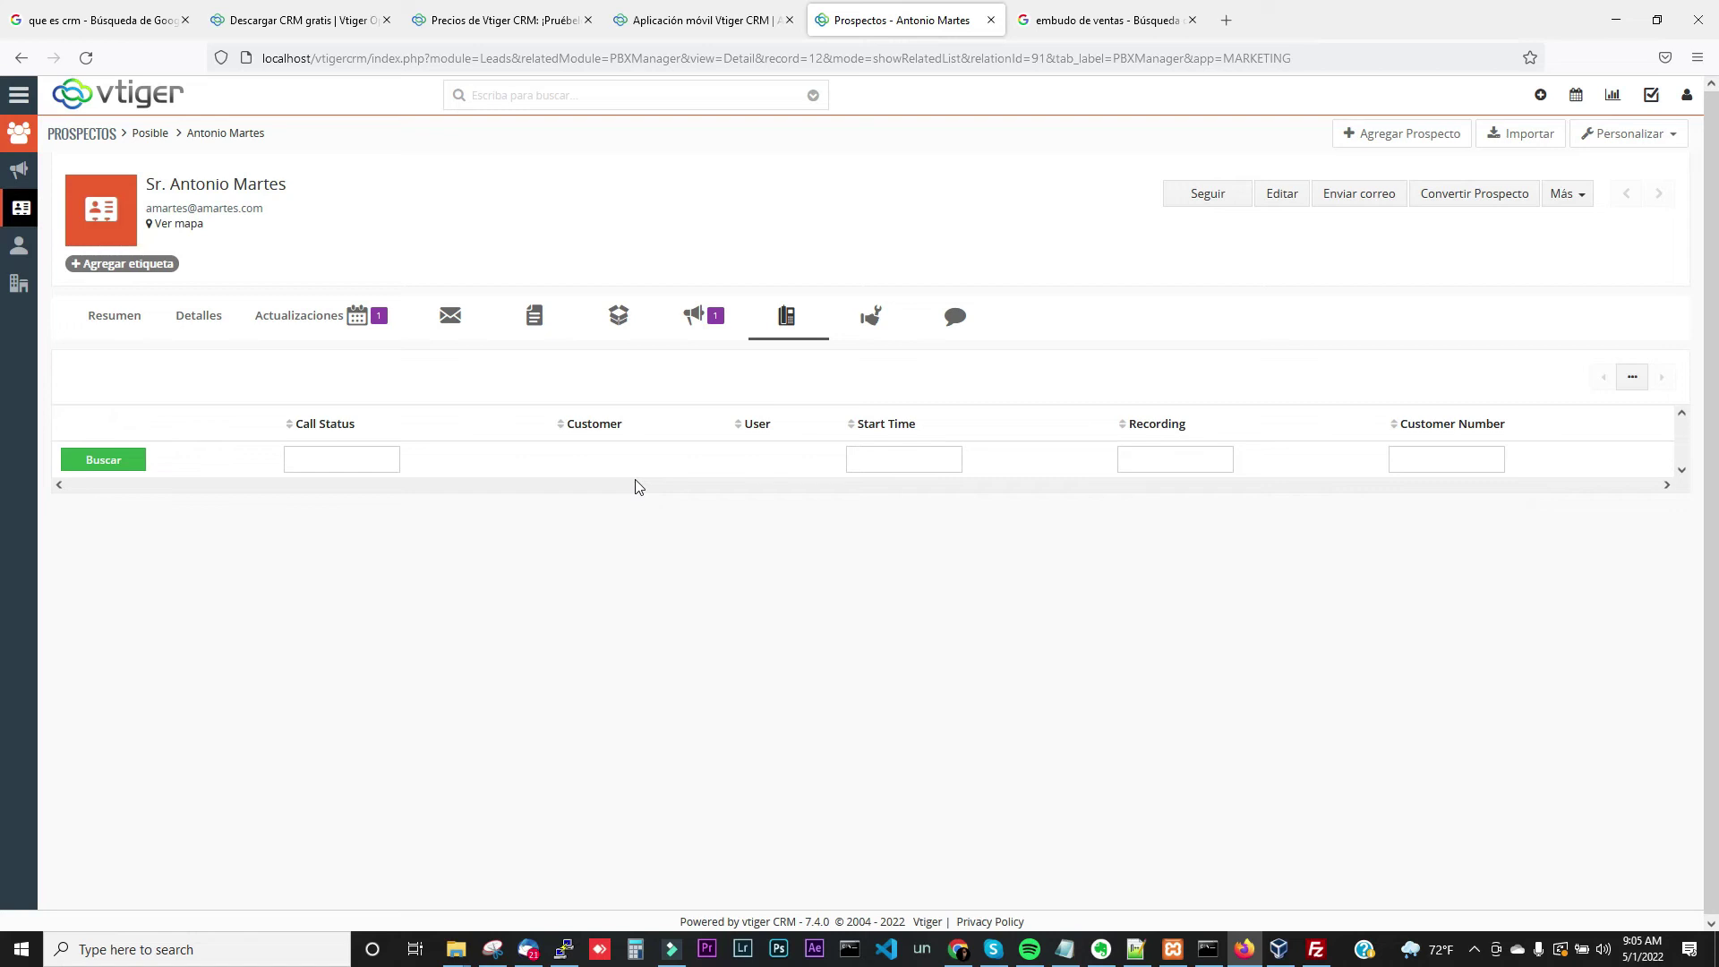
pyautogui.click(871, 322)
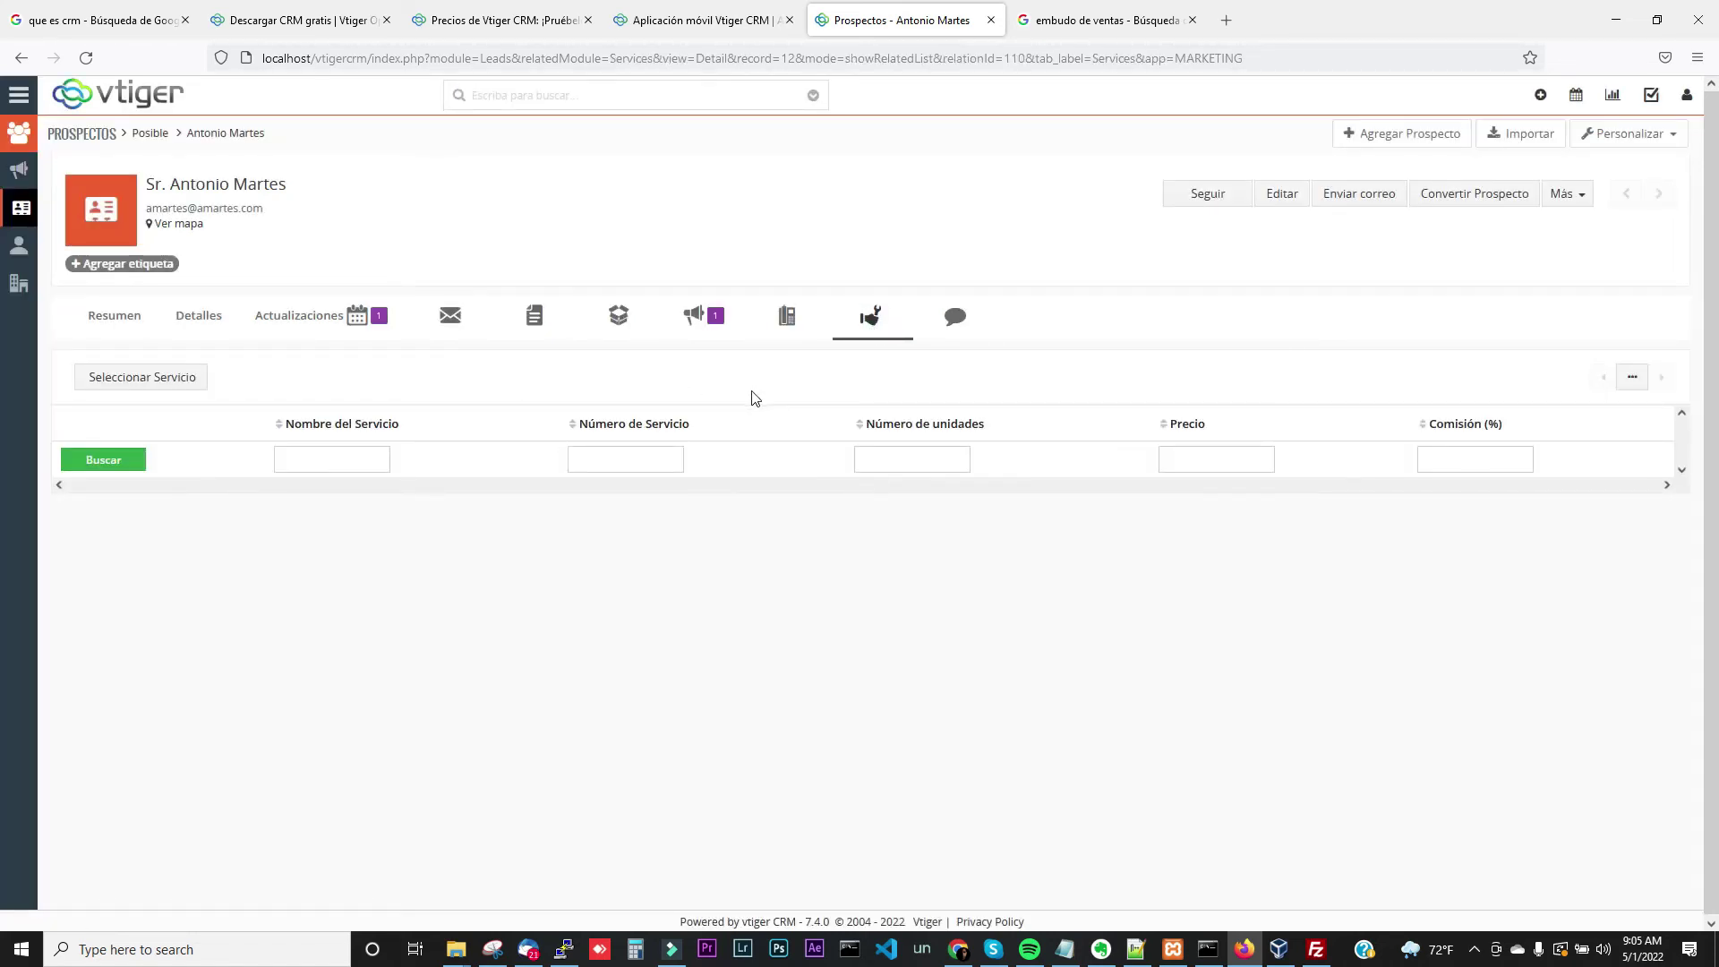
pyautogui.click(188, 386)
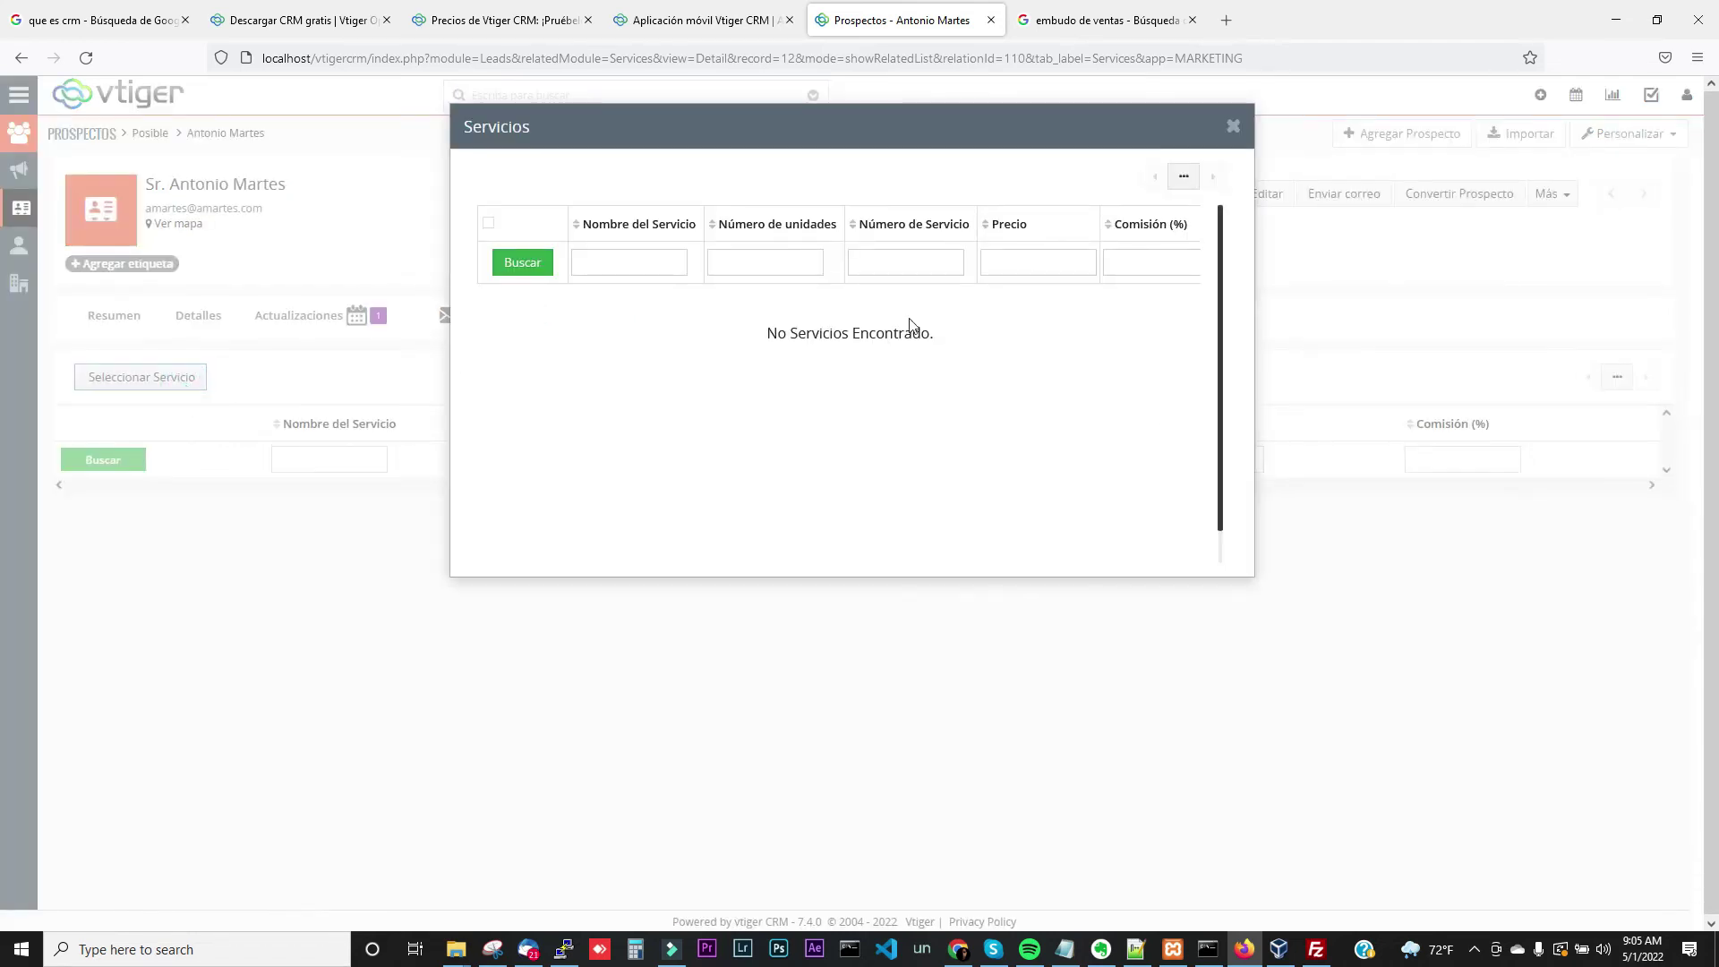
pyautogui.click(1235, 131)
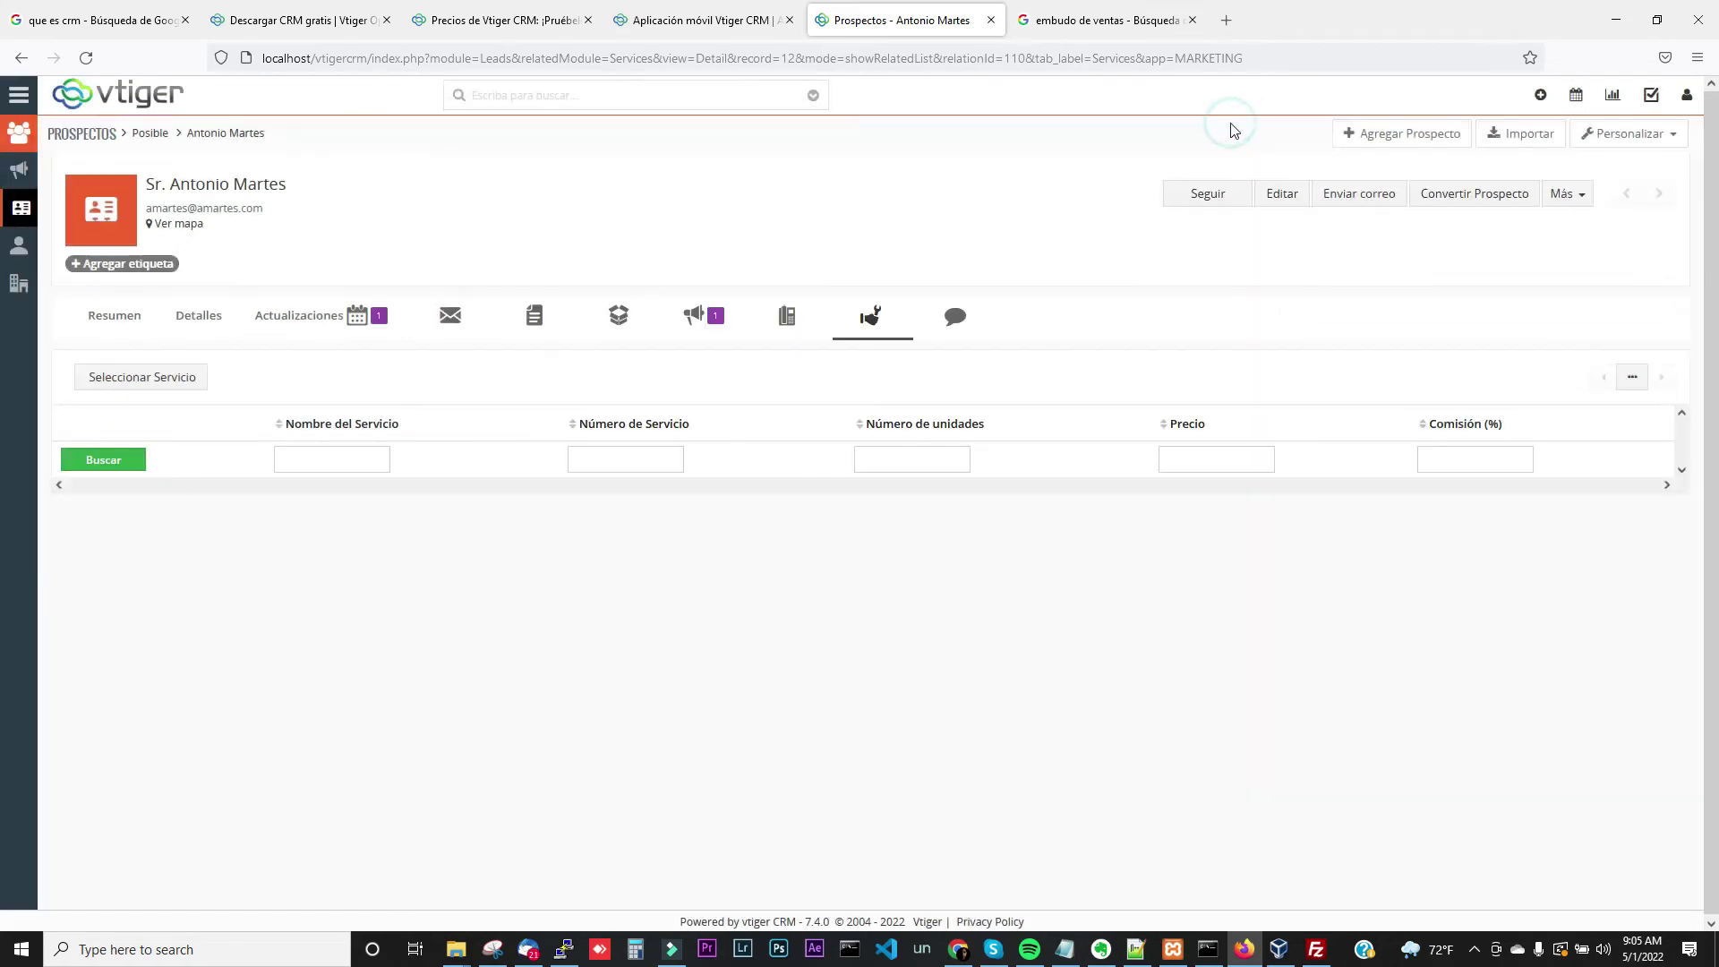
pyautogui.click(955, 319)
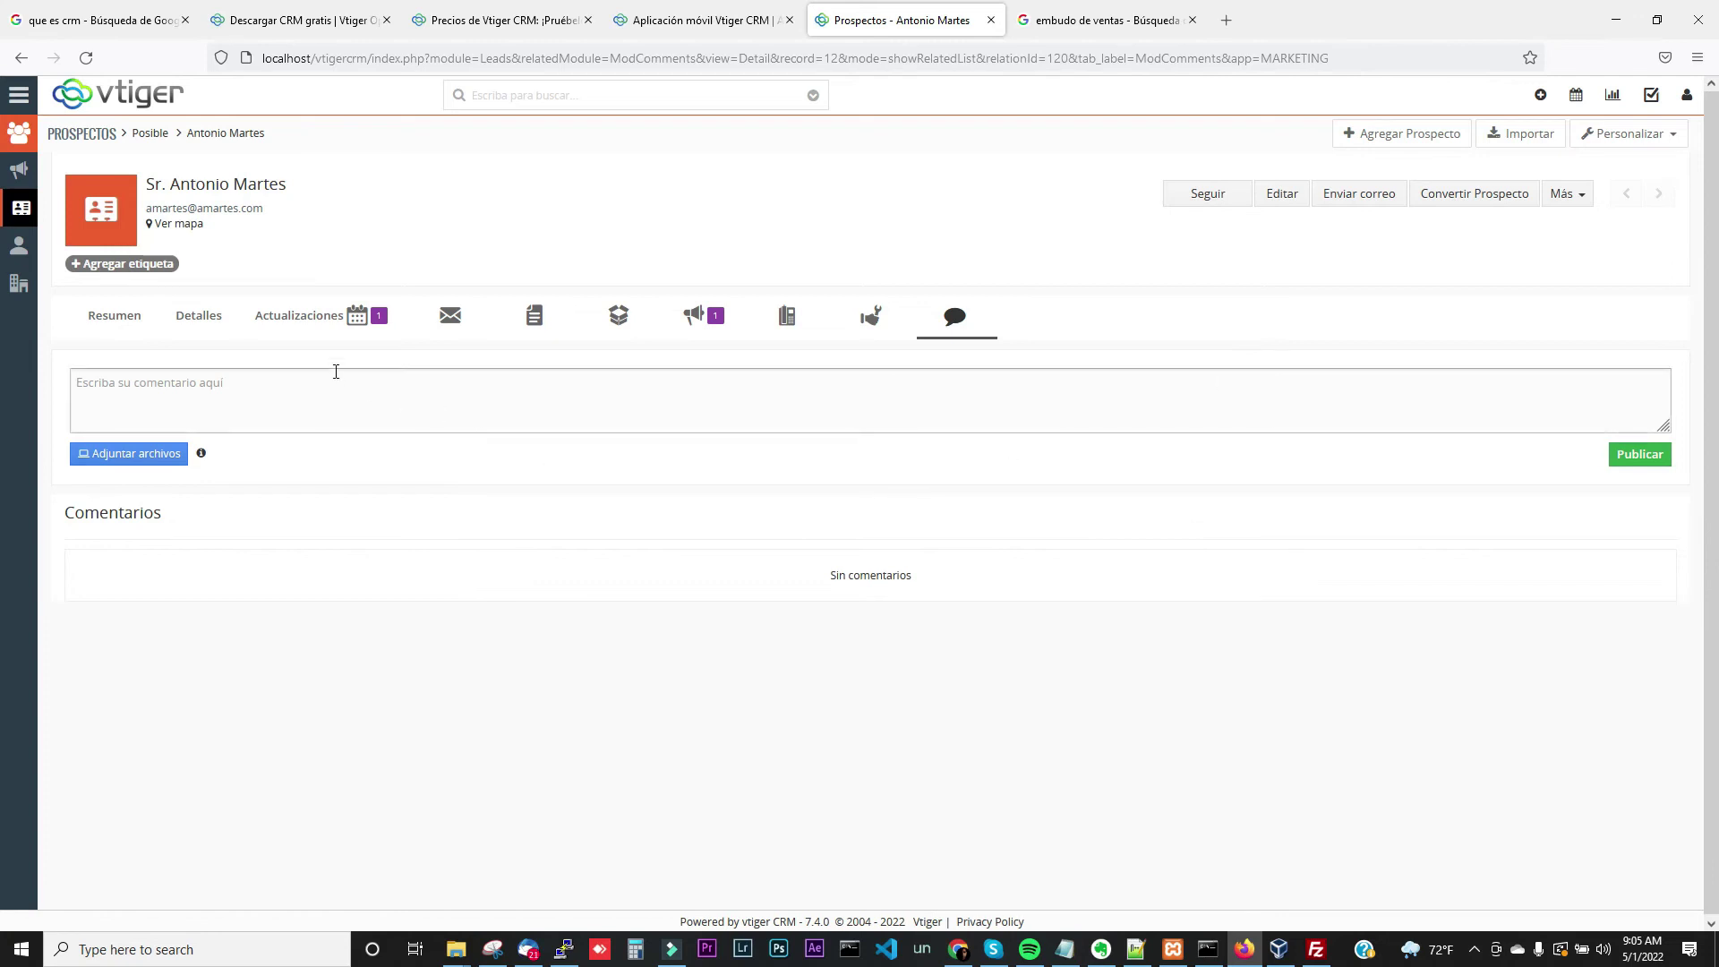
pyautogui.click(1458, 210)
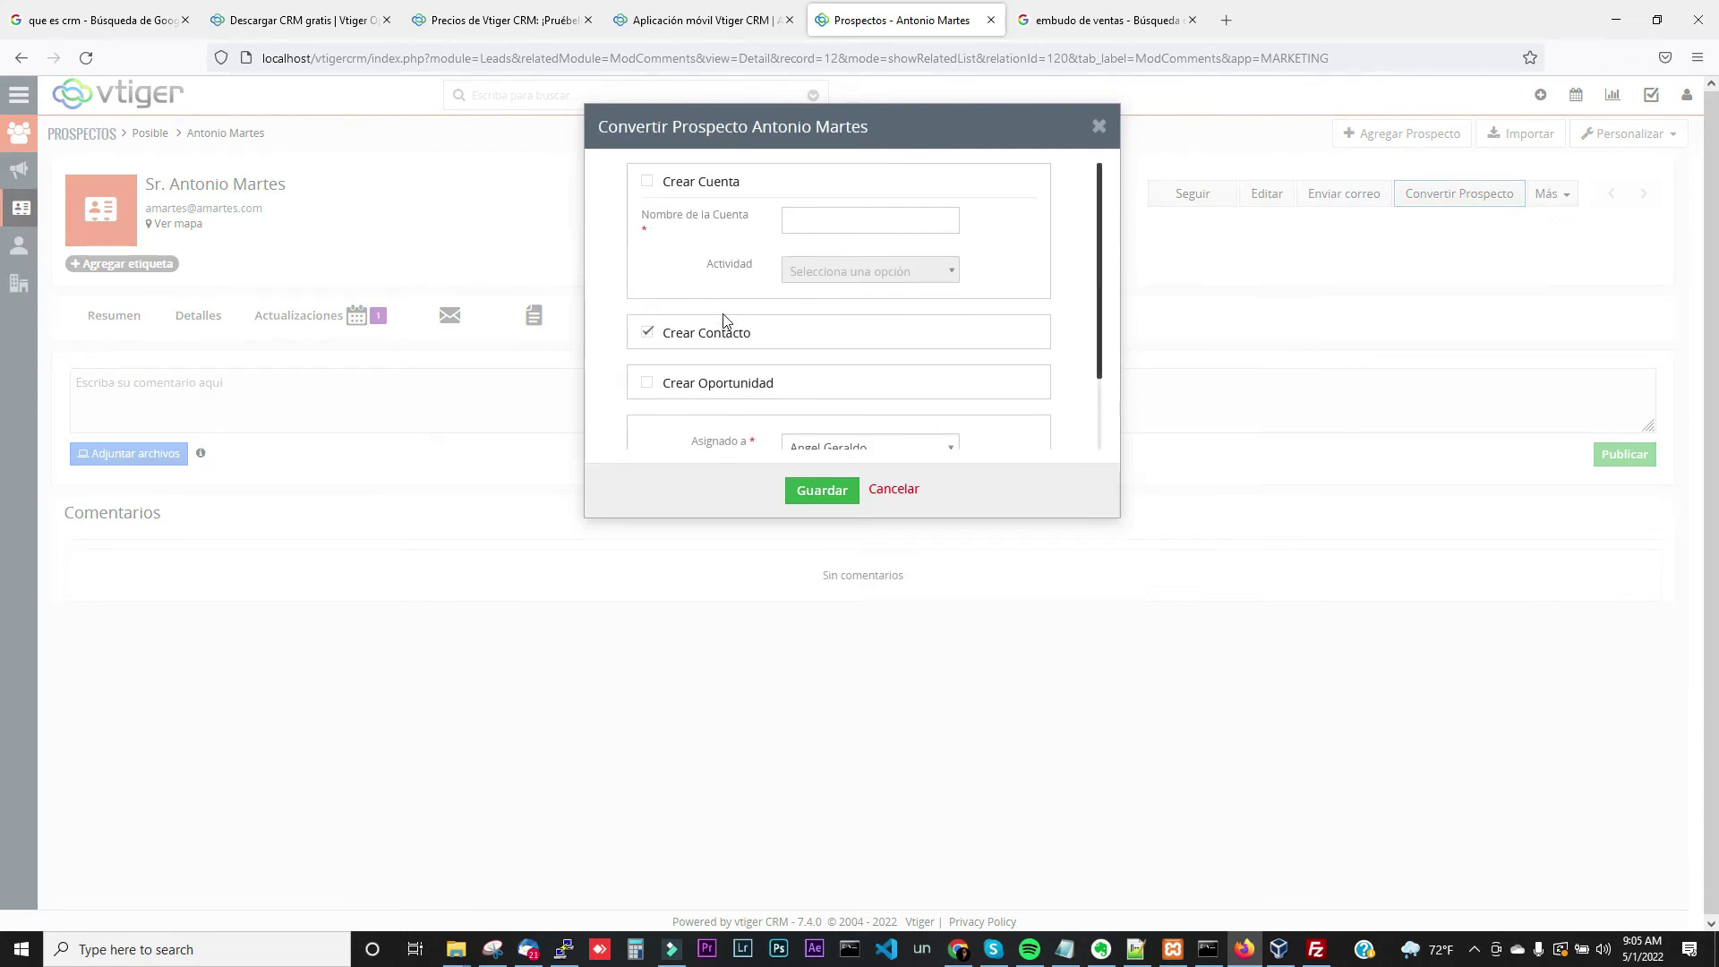
pyautogui.click(648, 333)
pyautogui.click(648, 182)
pyautogui.click(647, 334)
pyautogui.click(648, 333)
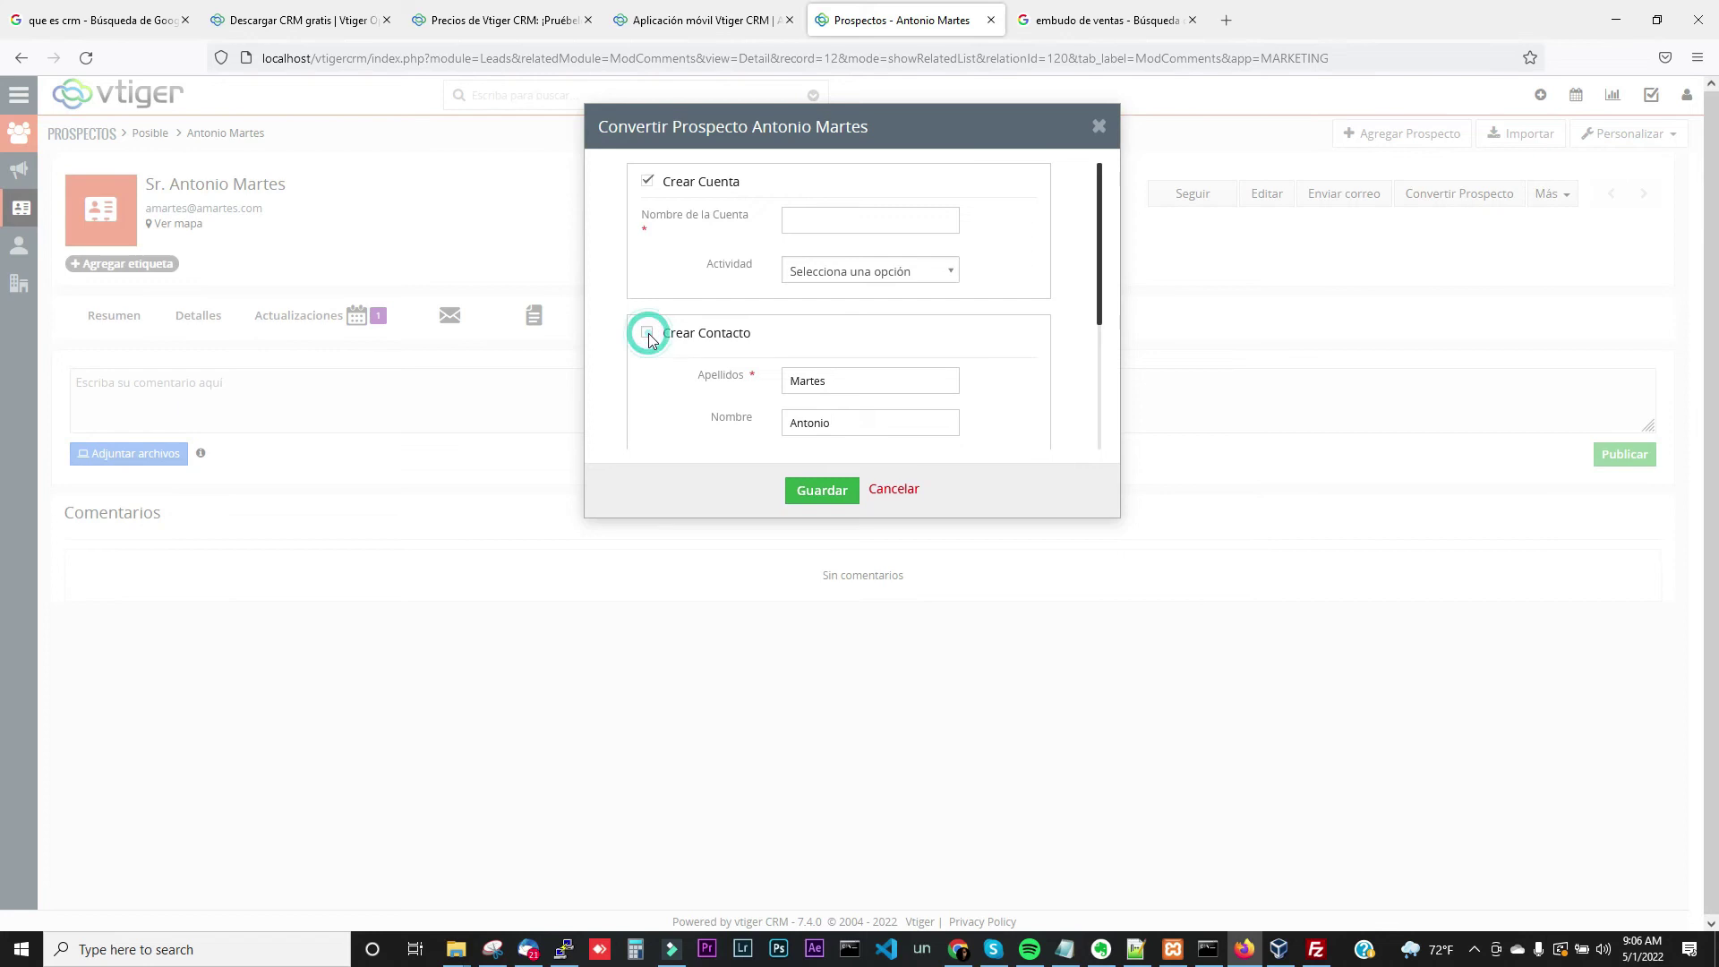
pyautogui.click(648, 184)
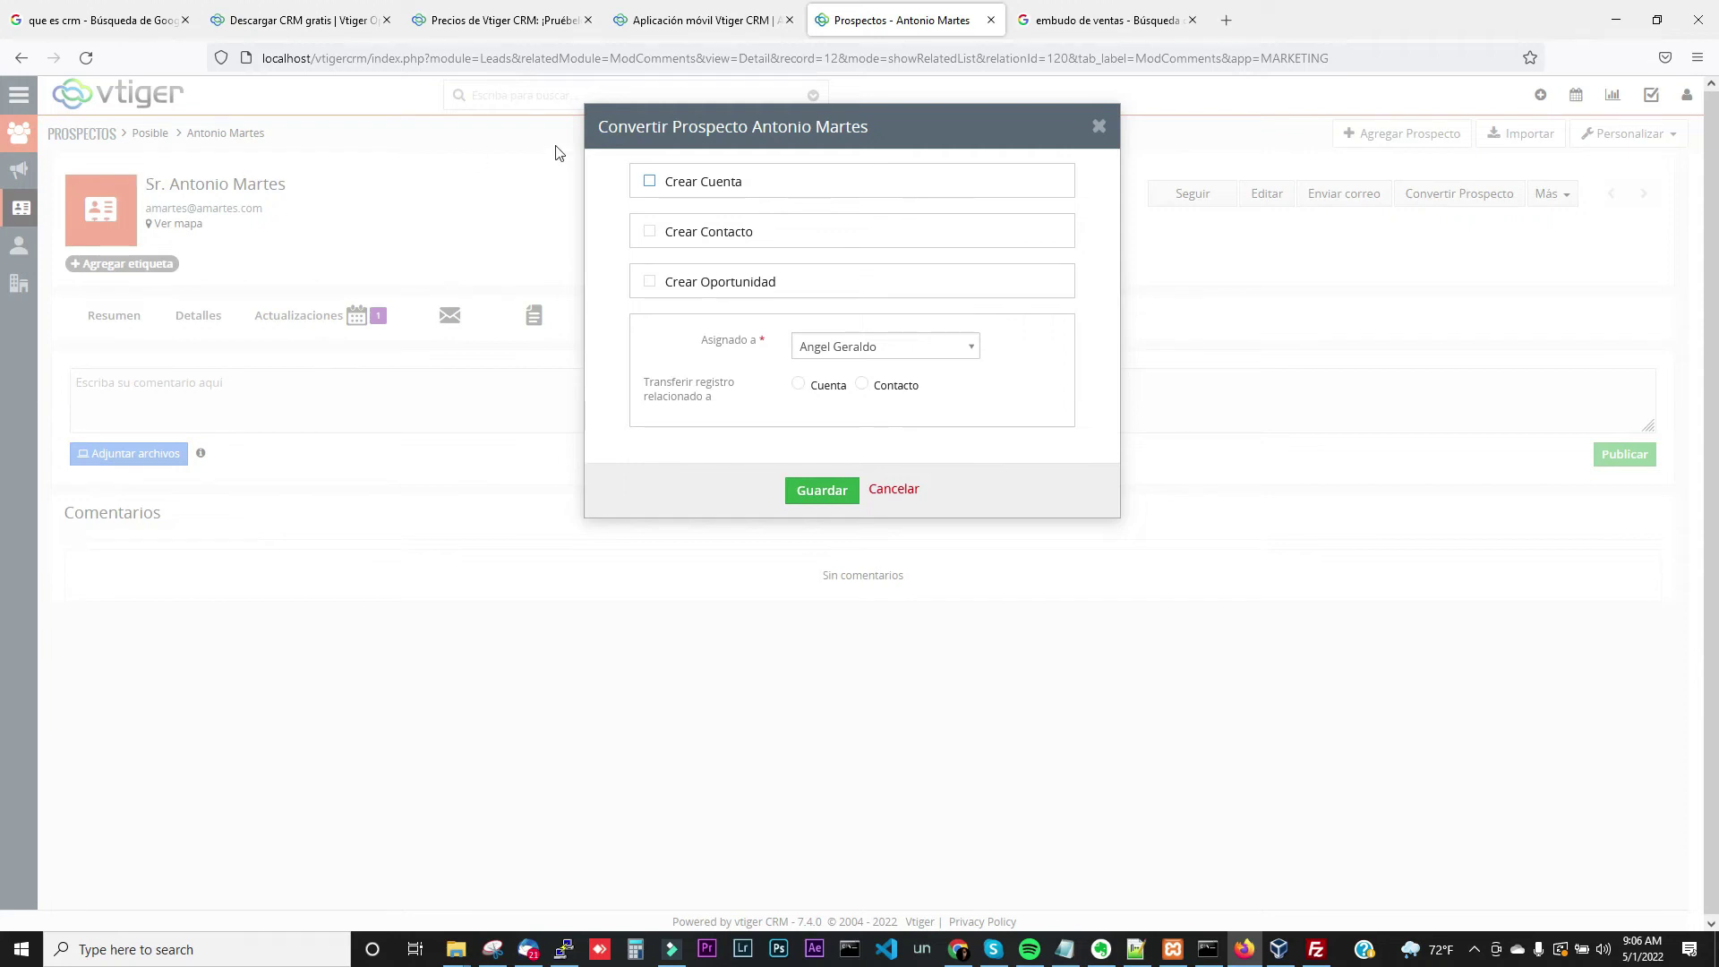
pyautogui.click(644, 227)
pyautogui.click(651, 232)
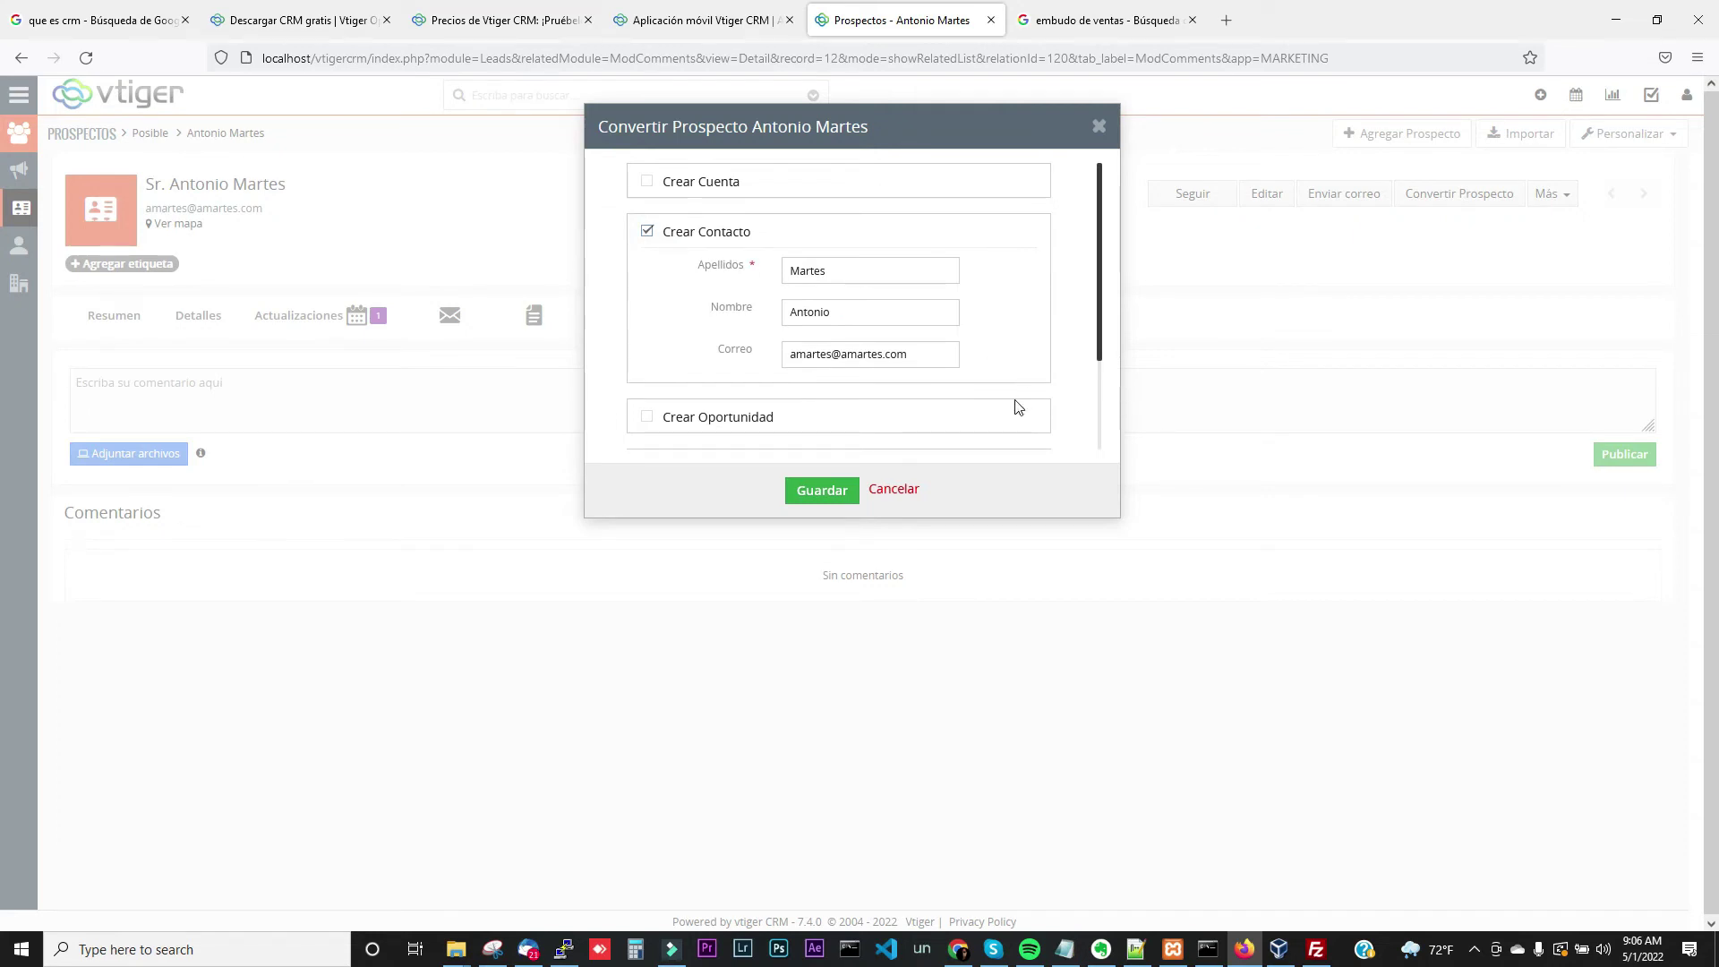
pyautogui.click(906, 499)
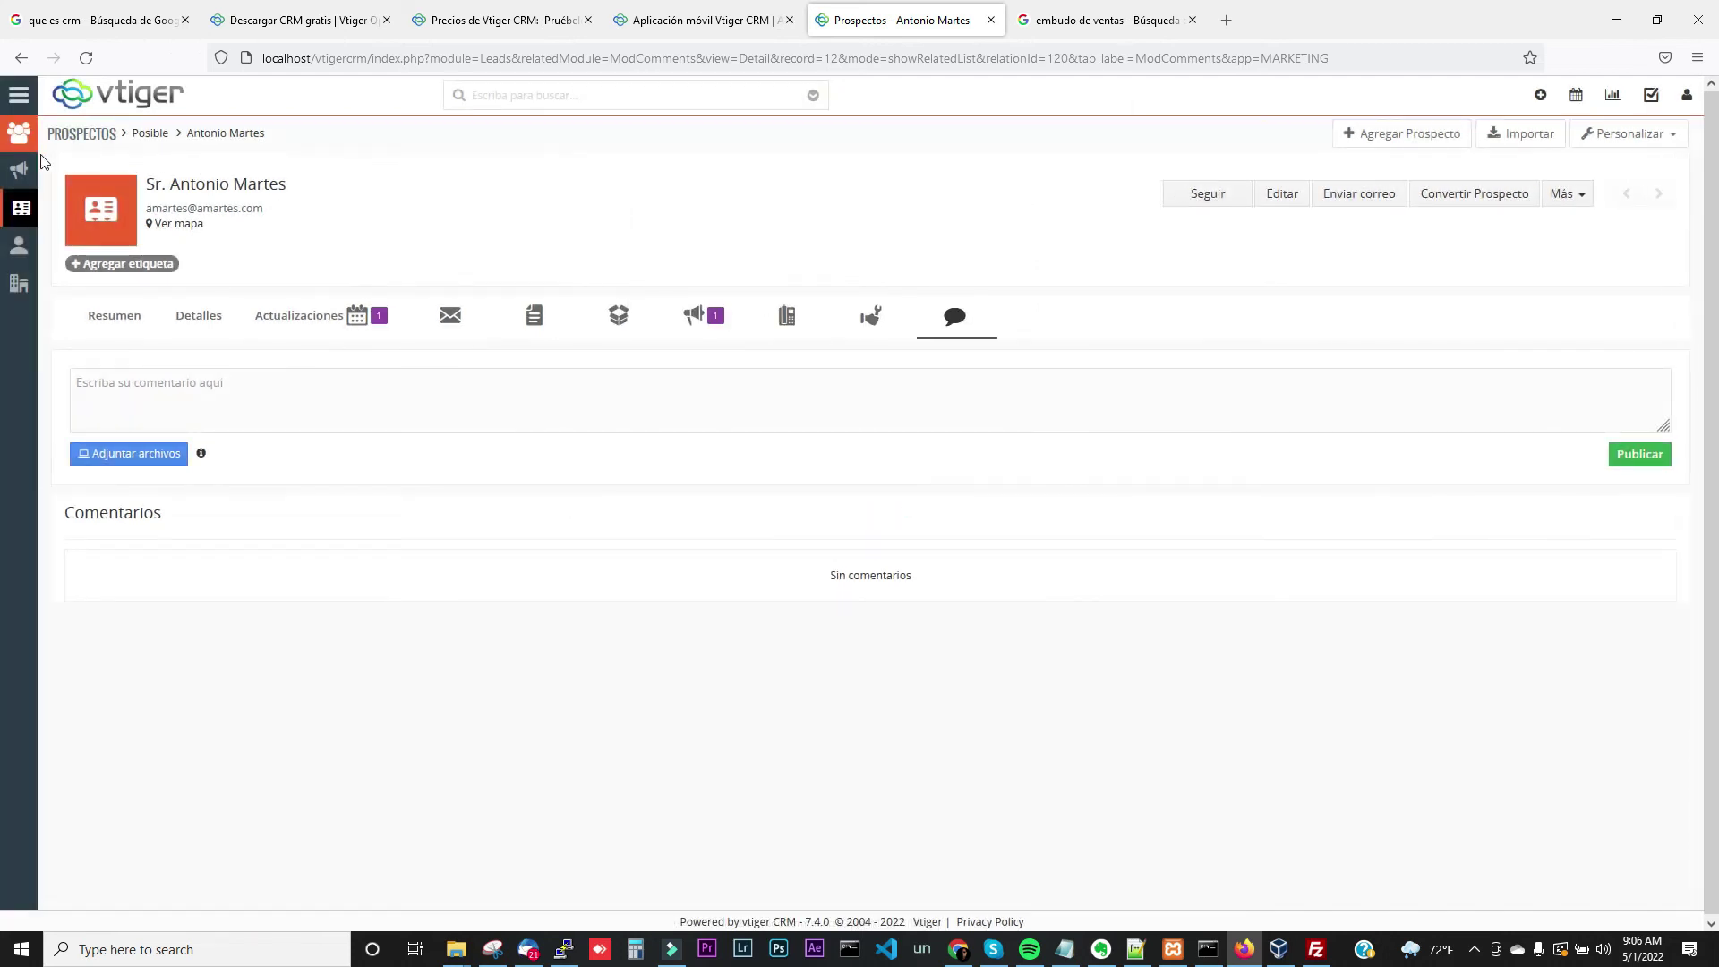
# Visit the Contactos and Cuentas lists from the MARKETING menu
pyautogui.click(18, 94)
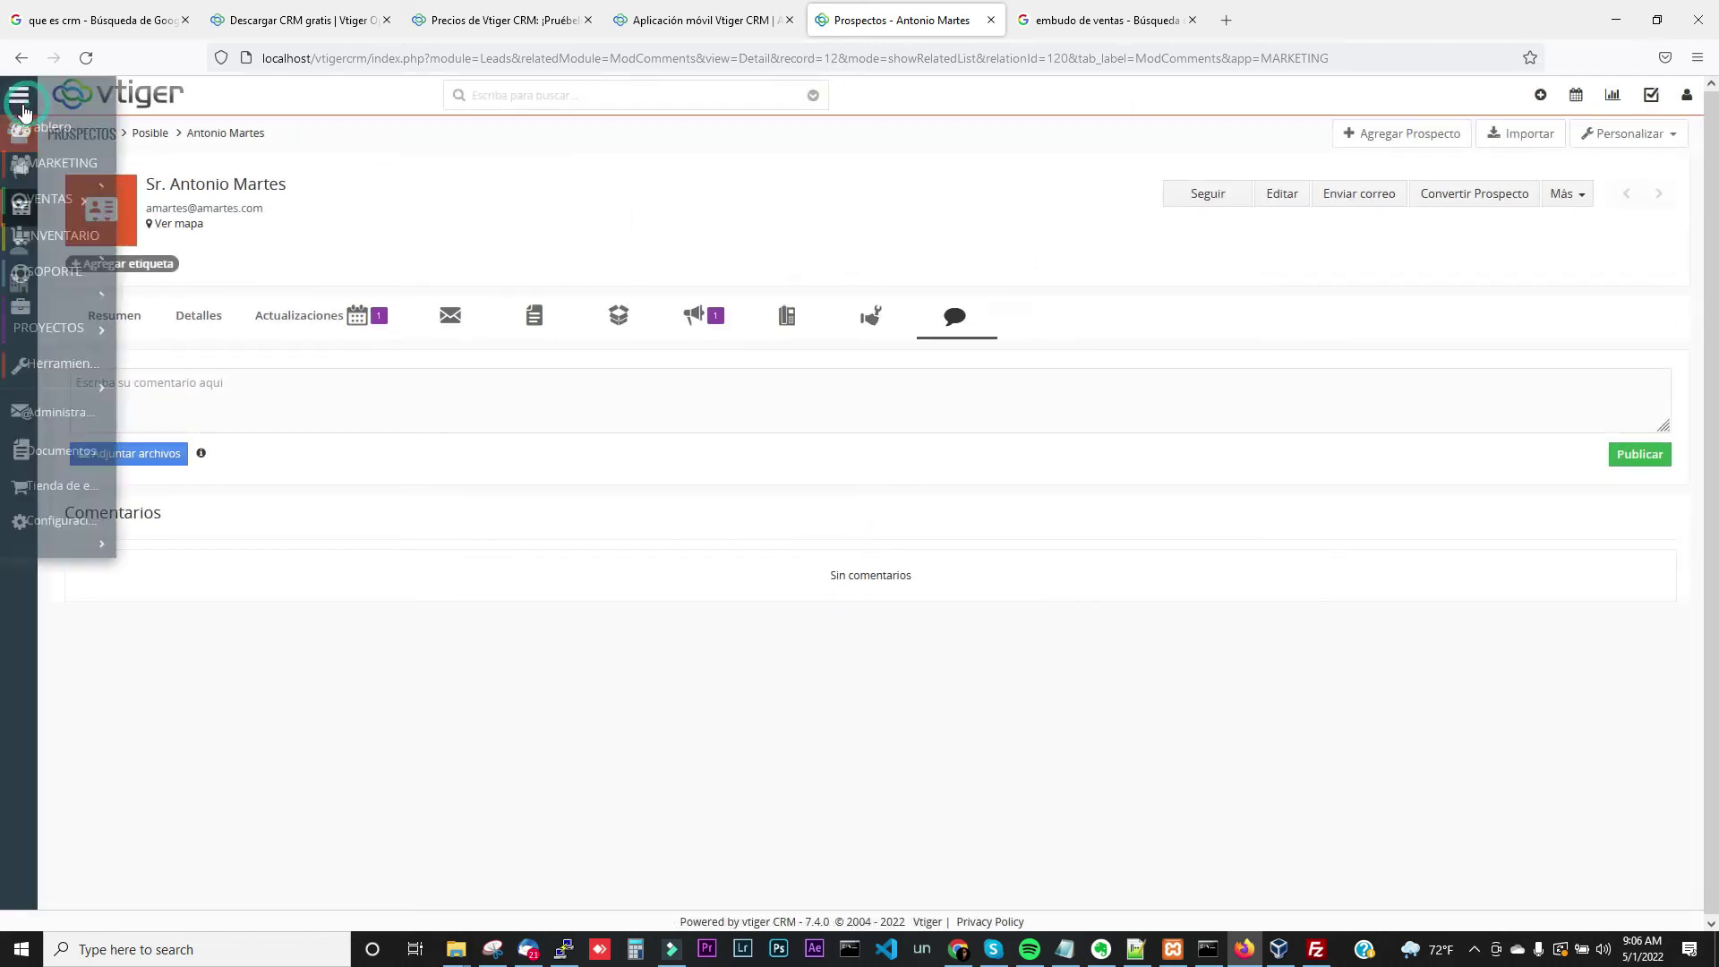
pyautogui.moveTo(84, 177)
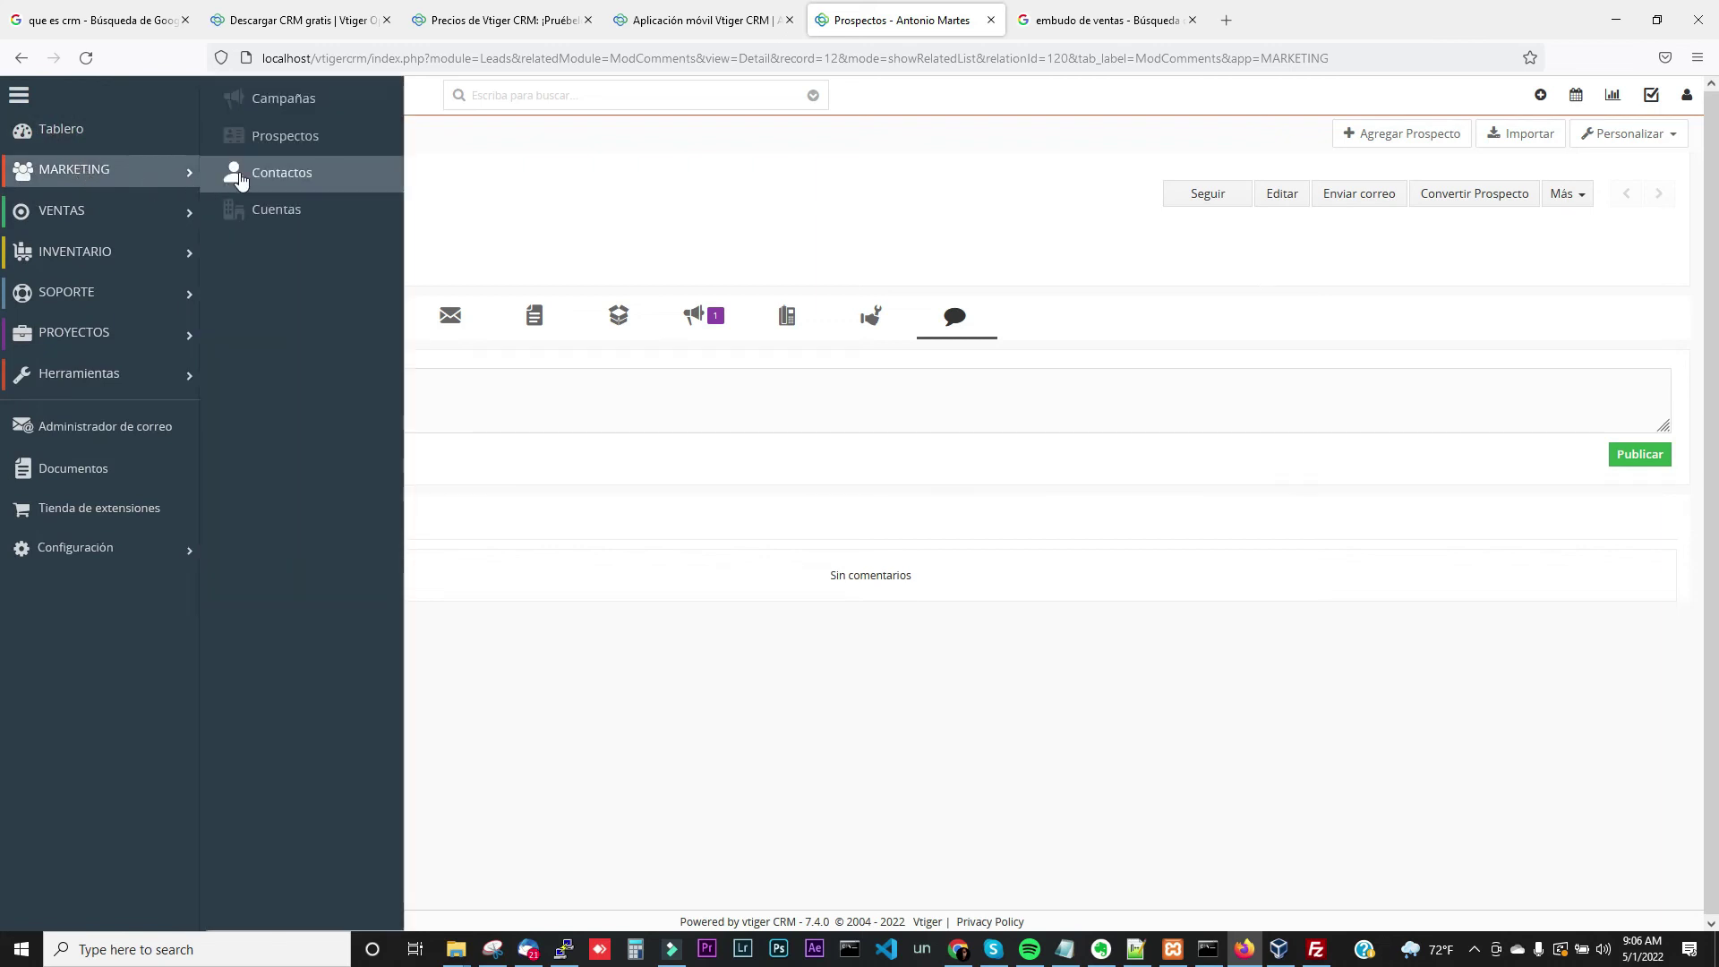
pyautogui.click(240, 179)
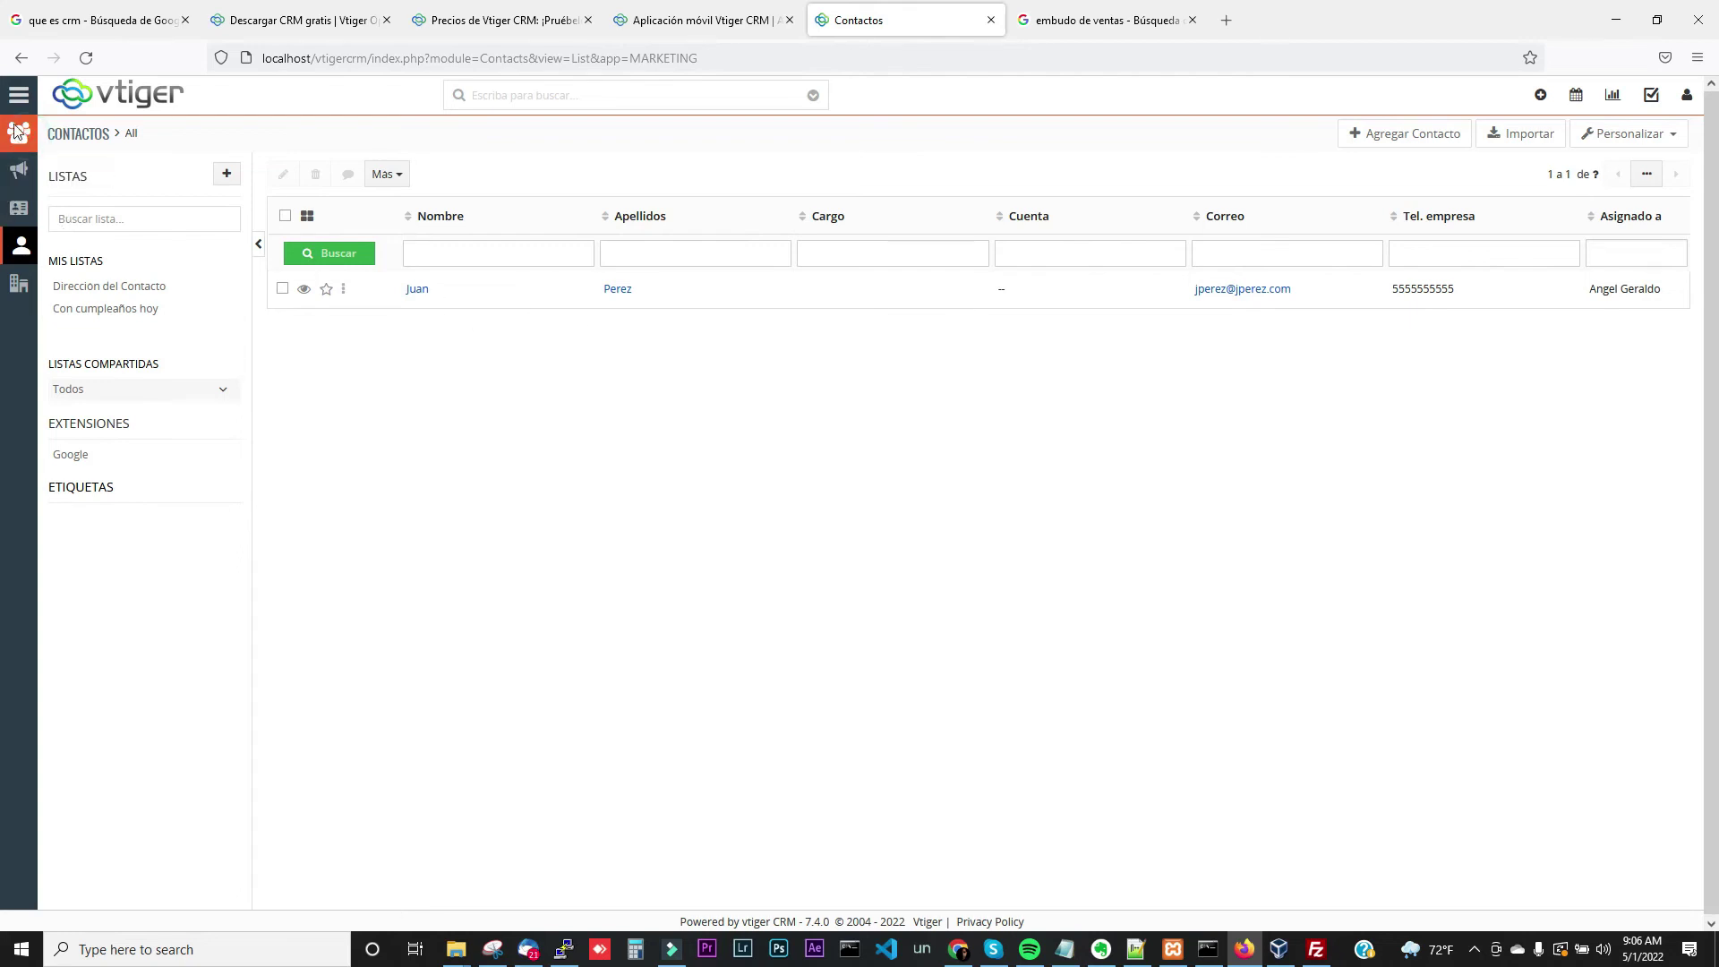
pyautogui.click(18, 97)
pyautogui.moveTo(81, 172)
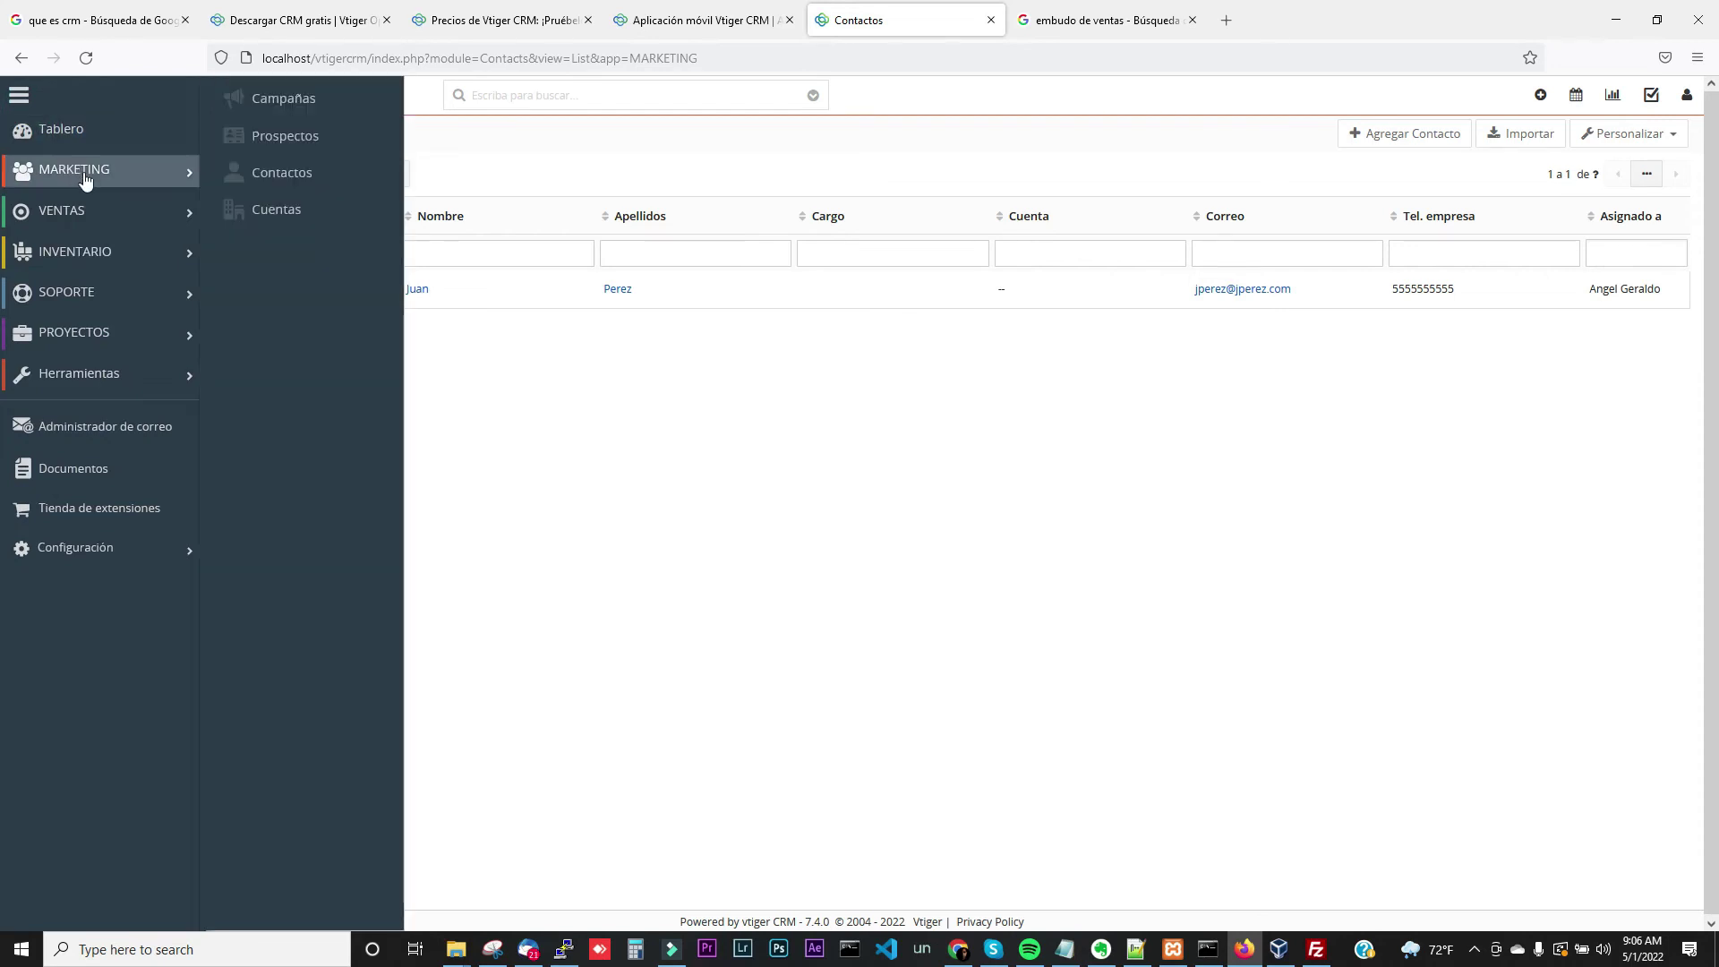
pyautogui.click(260, 211)
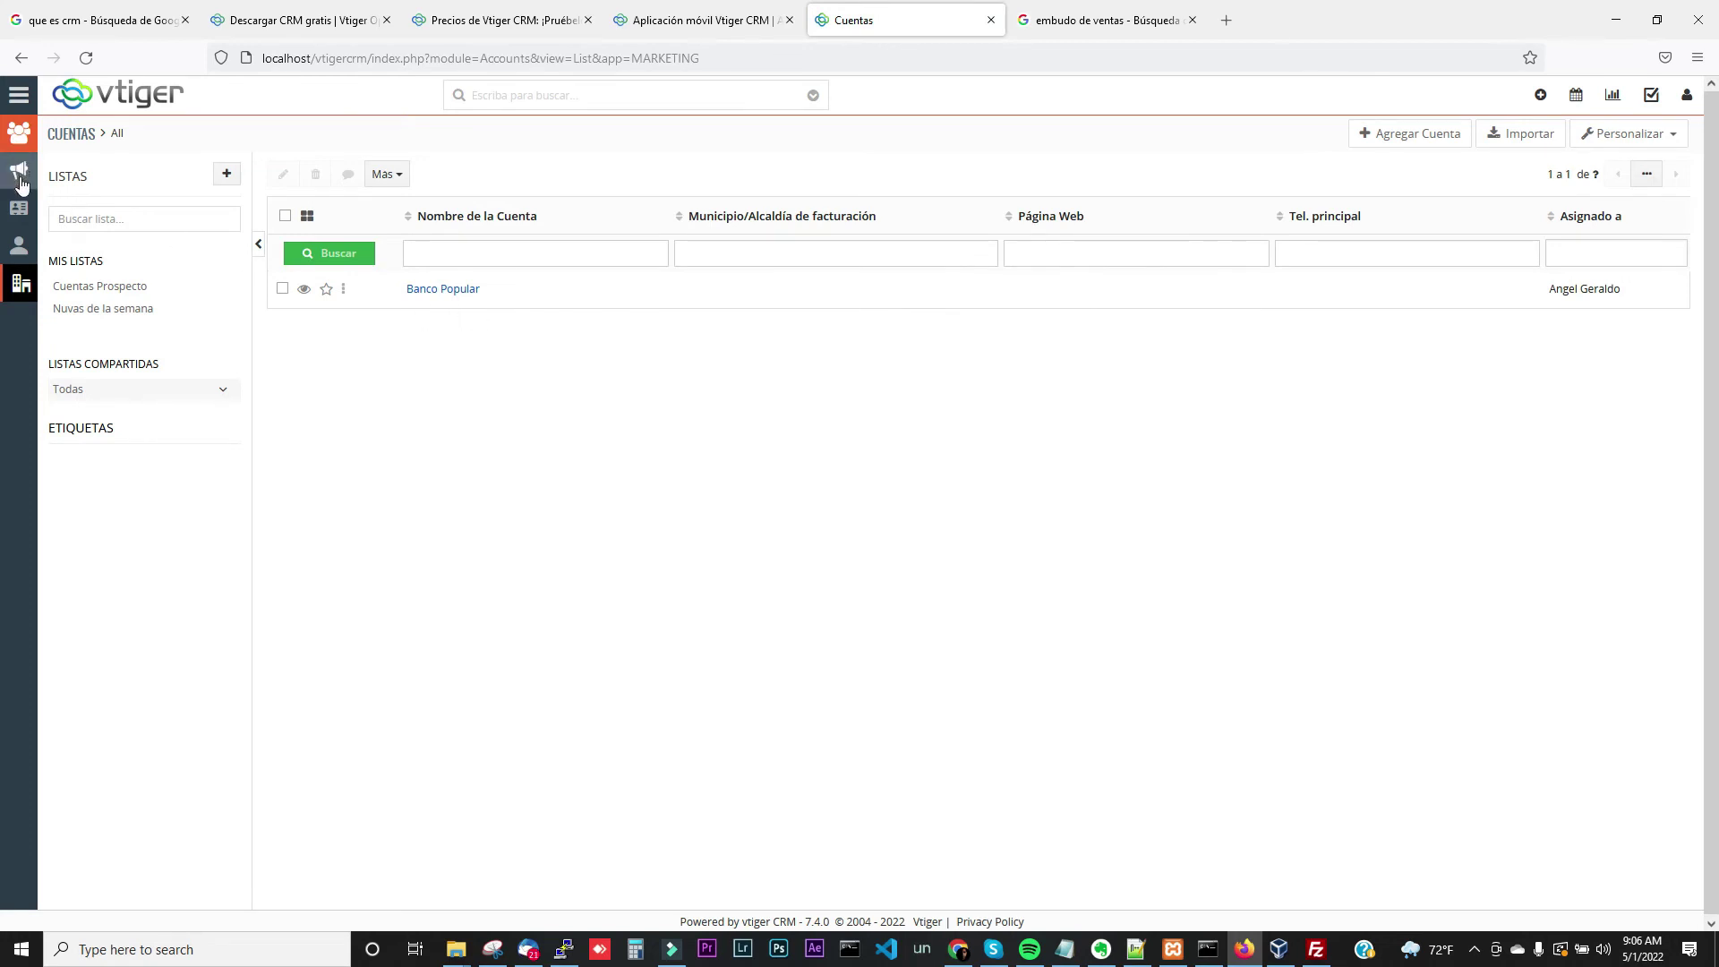
# Open the Redes Sociales campaign and confirm the new lead appears under its Prospectos
pyautogui.click(17, 102)
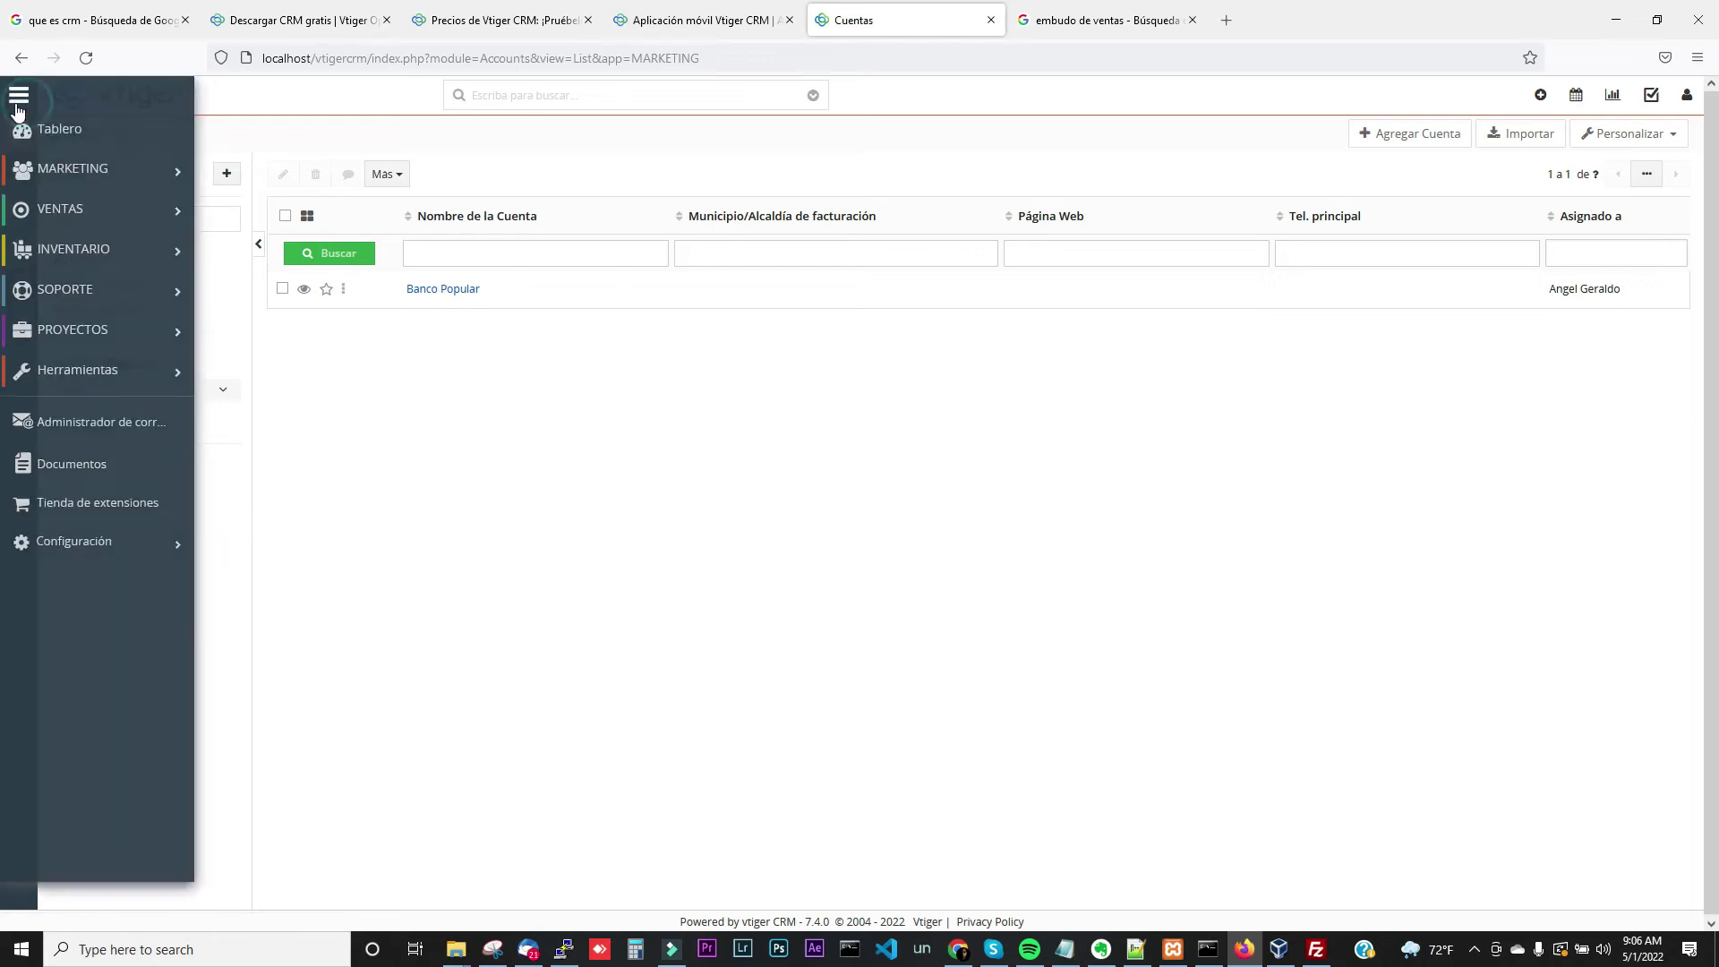
pyautogui.moveTo(18, 174)
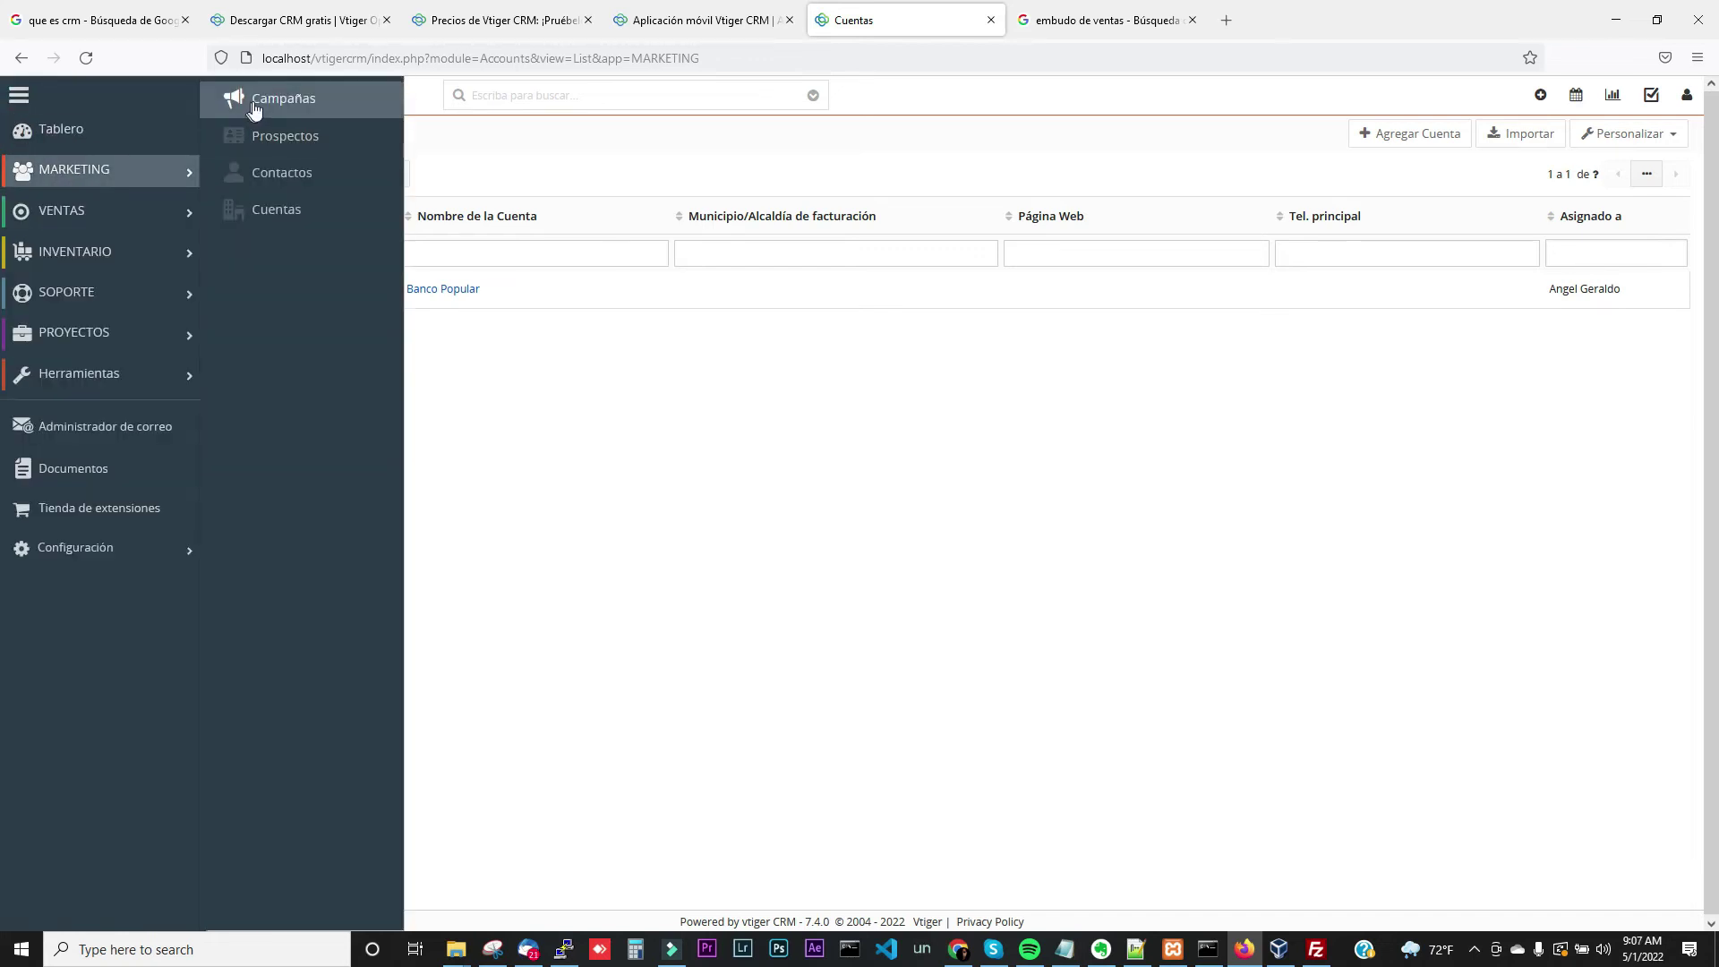
pyautogui.click(256, 103)
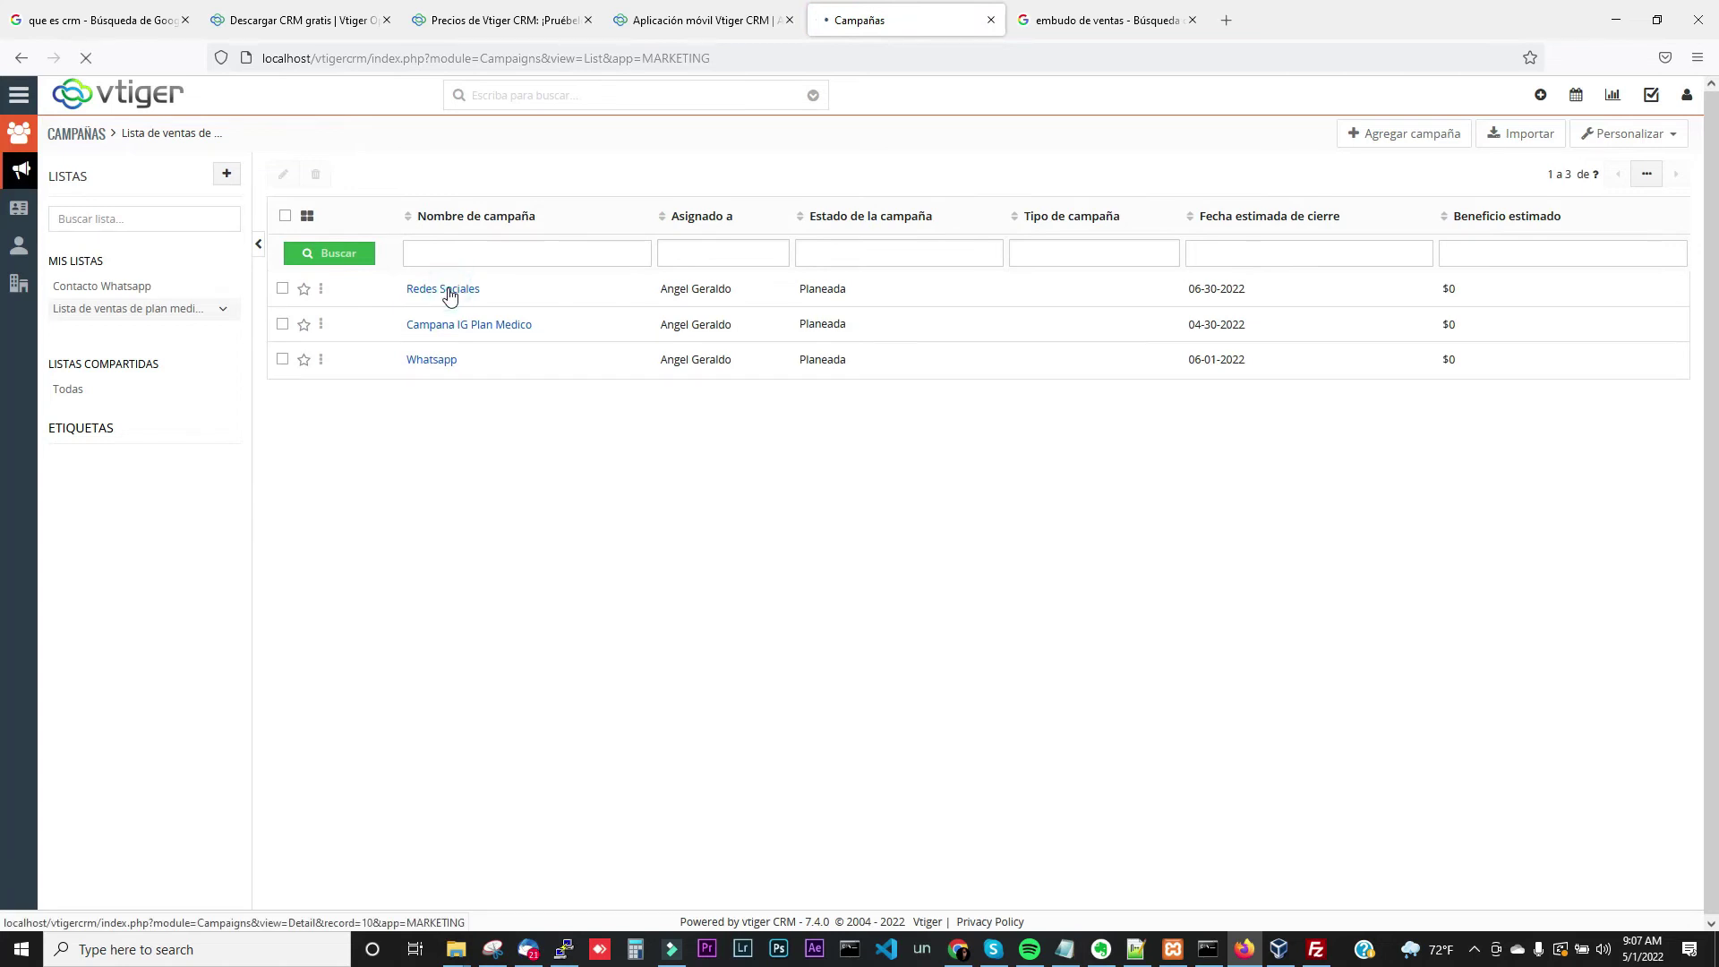
pyautogui.click(449, 294)
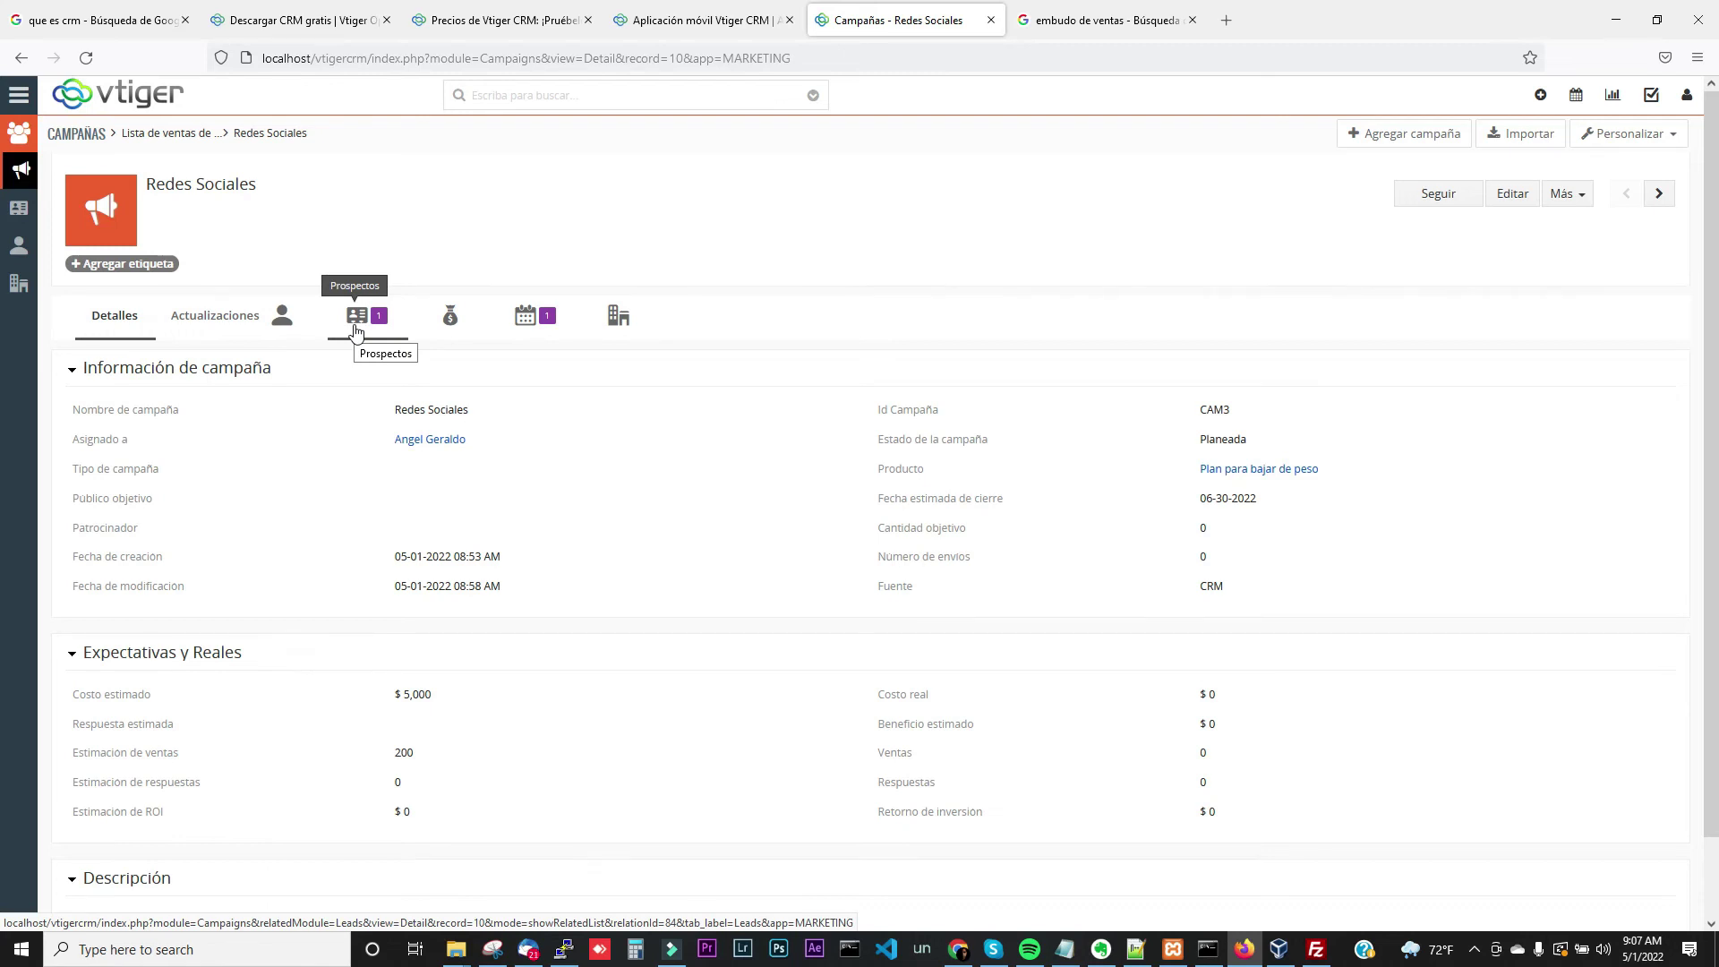
pyautogui.click(355, 324)
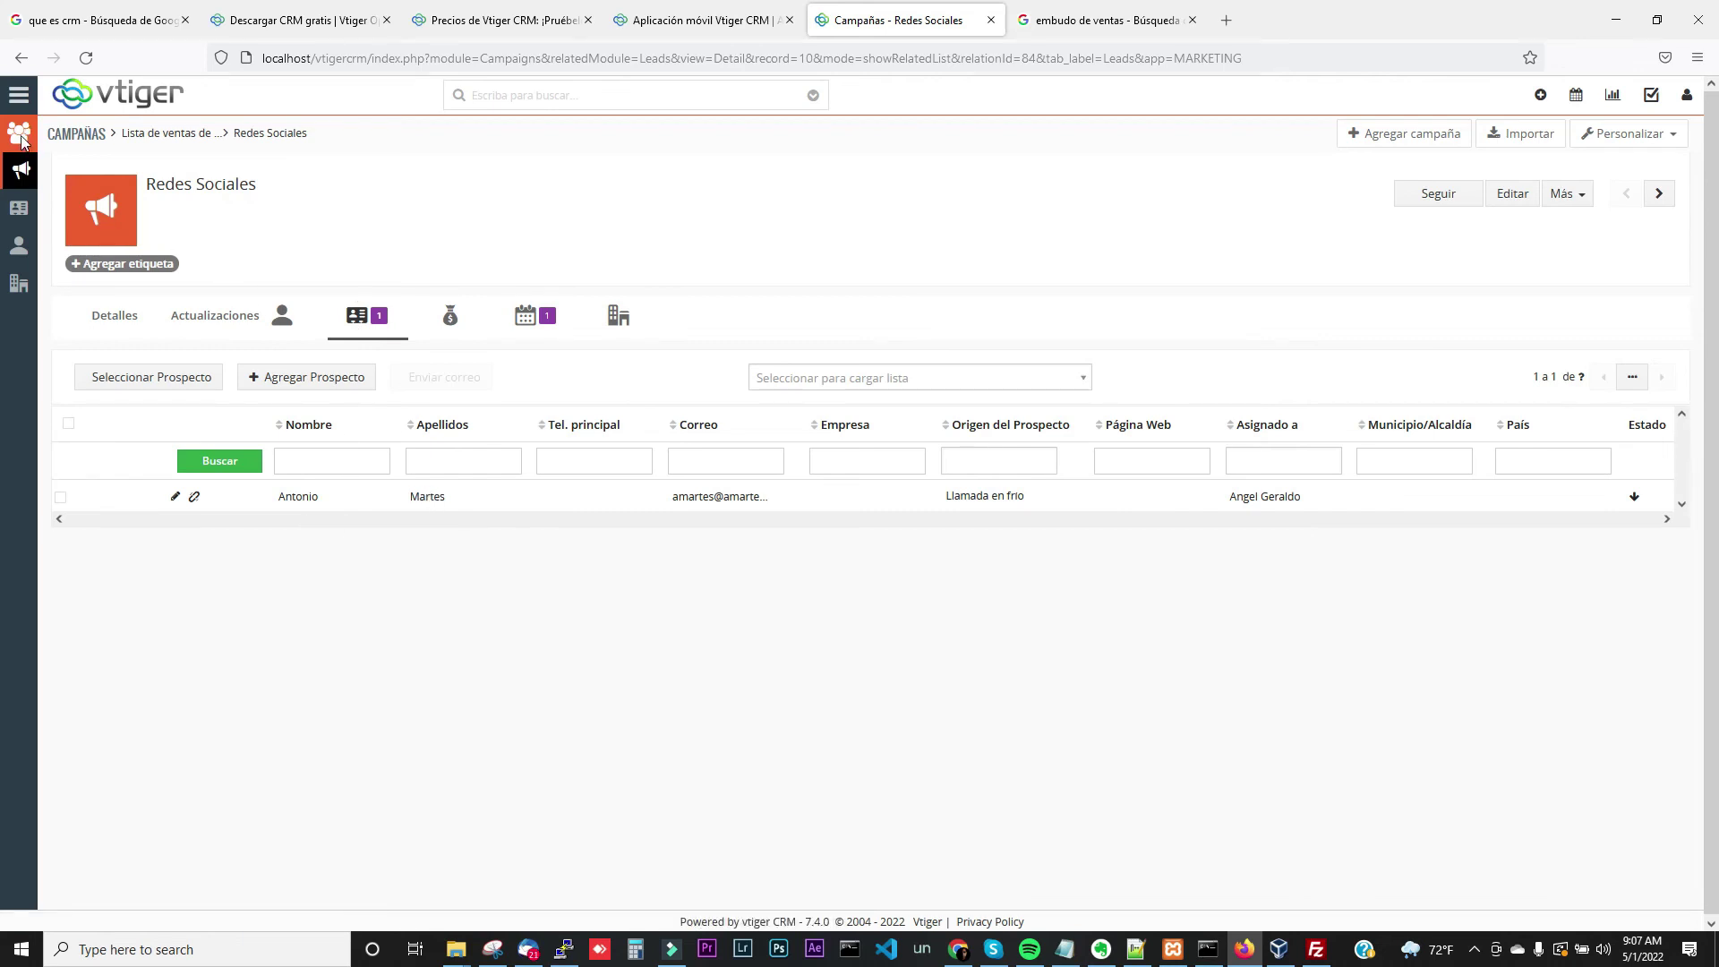
# Return to the Contactos list through the MARKETING menu
pyautogui.click(19, 94)
pyautogui.moveTo(72, 180)
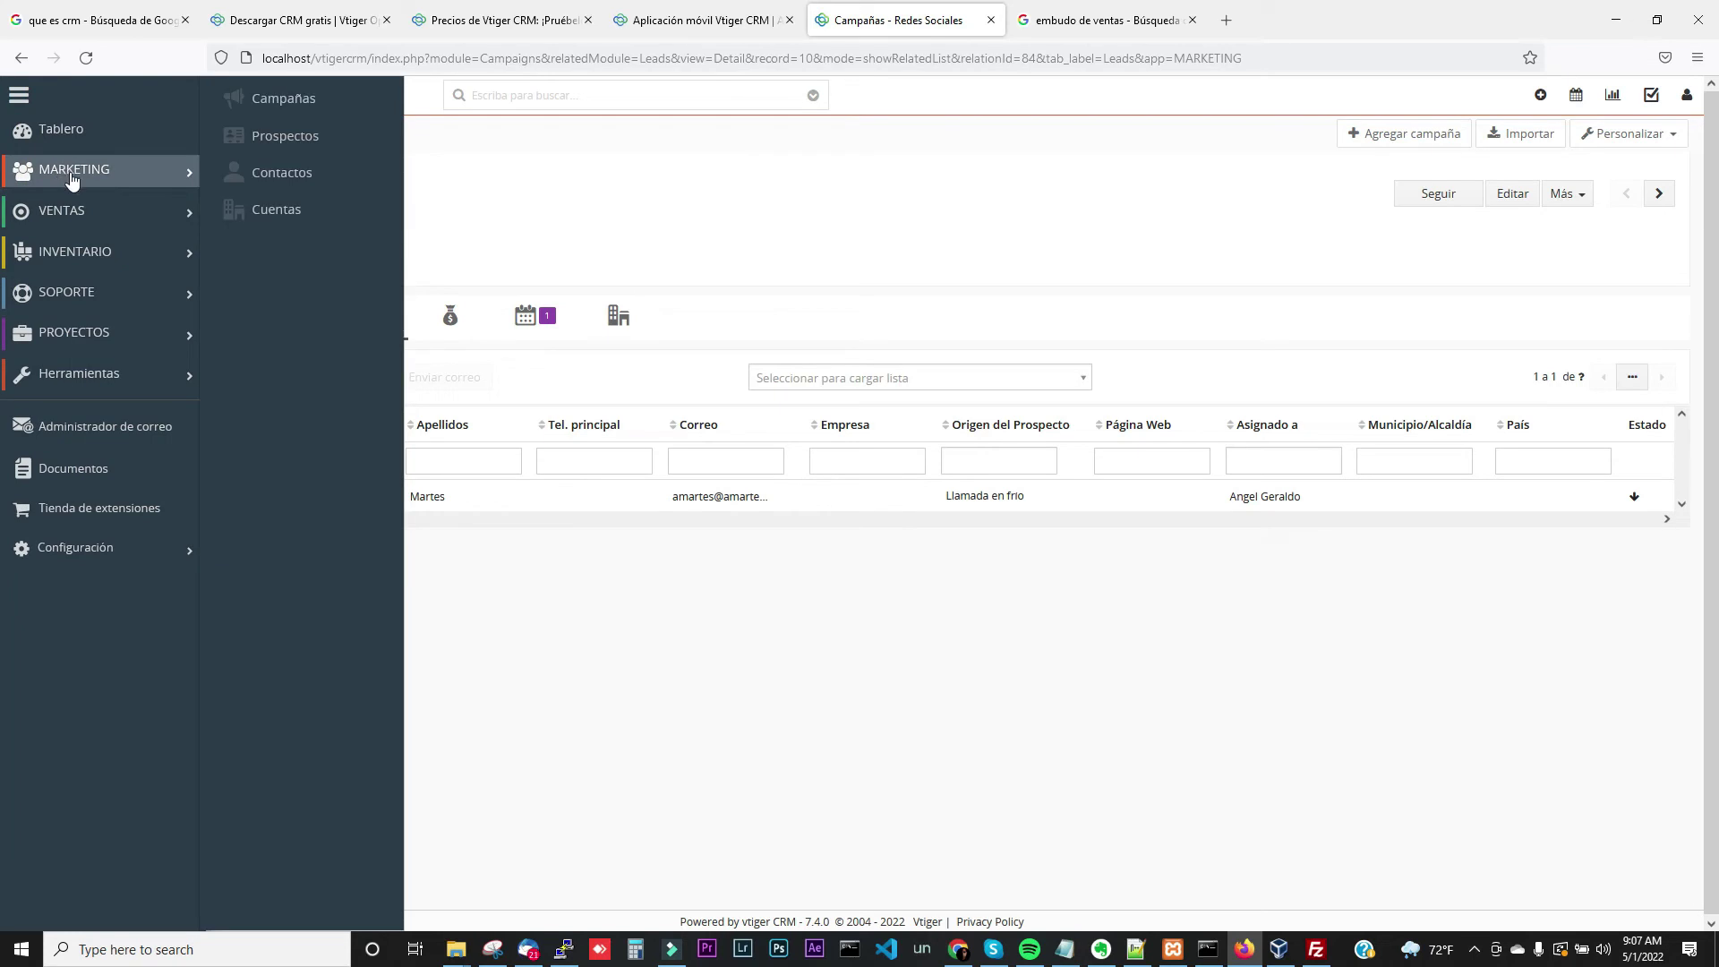
pyautogui.click(260, 176)
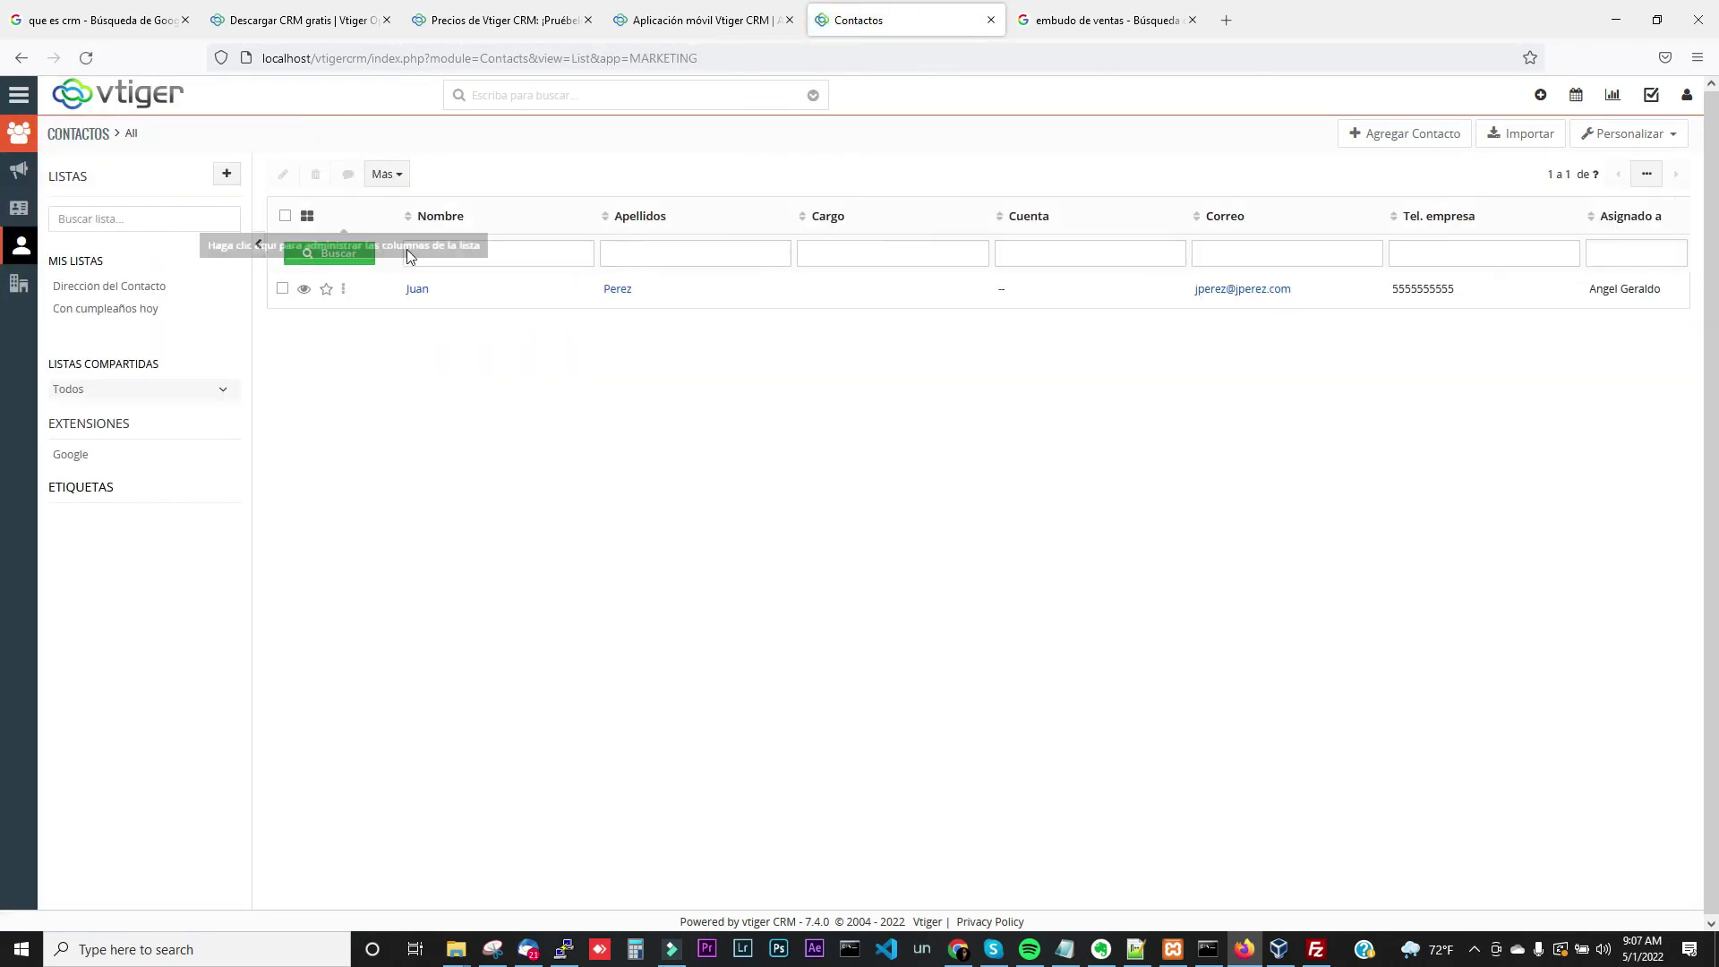
# Create a contact via Agregar Contacto, entering the contact's name and e-mail, and save it
pyautogui.click(1428, 144)
pyautogui.click(577, 278)
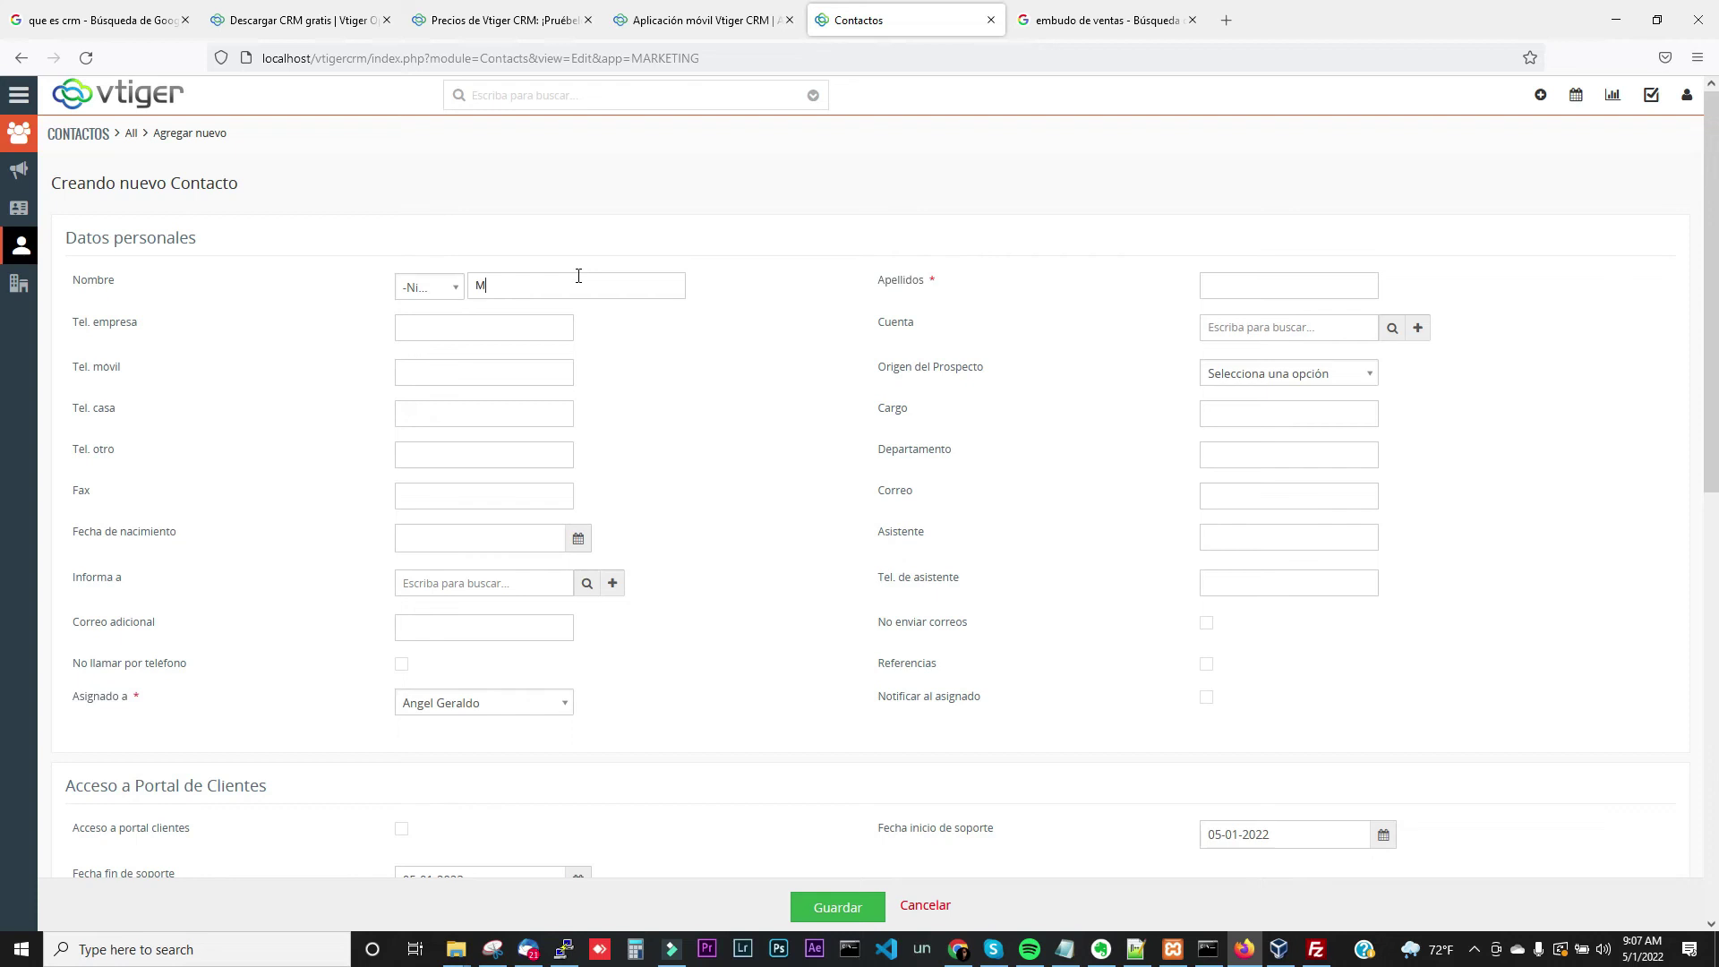
pyautogui.press('Tab')
pyautogui.write('Marti')
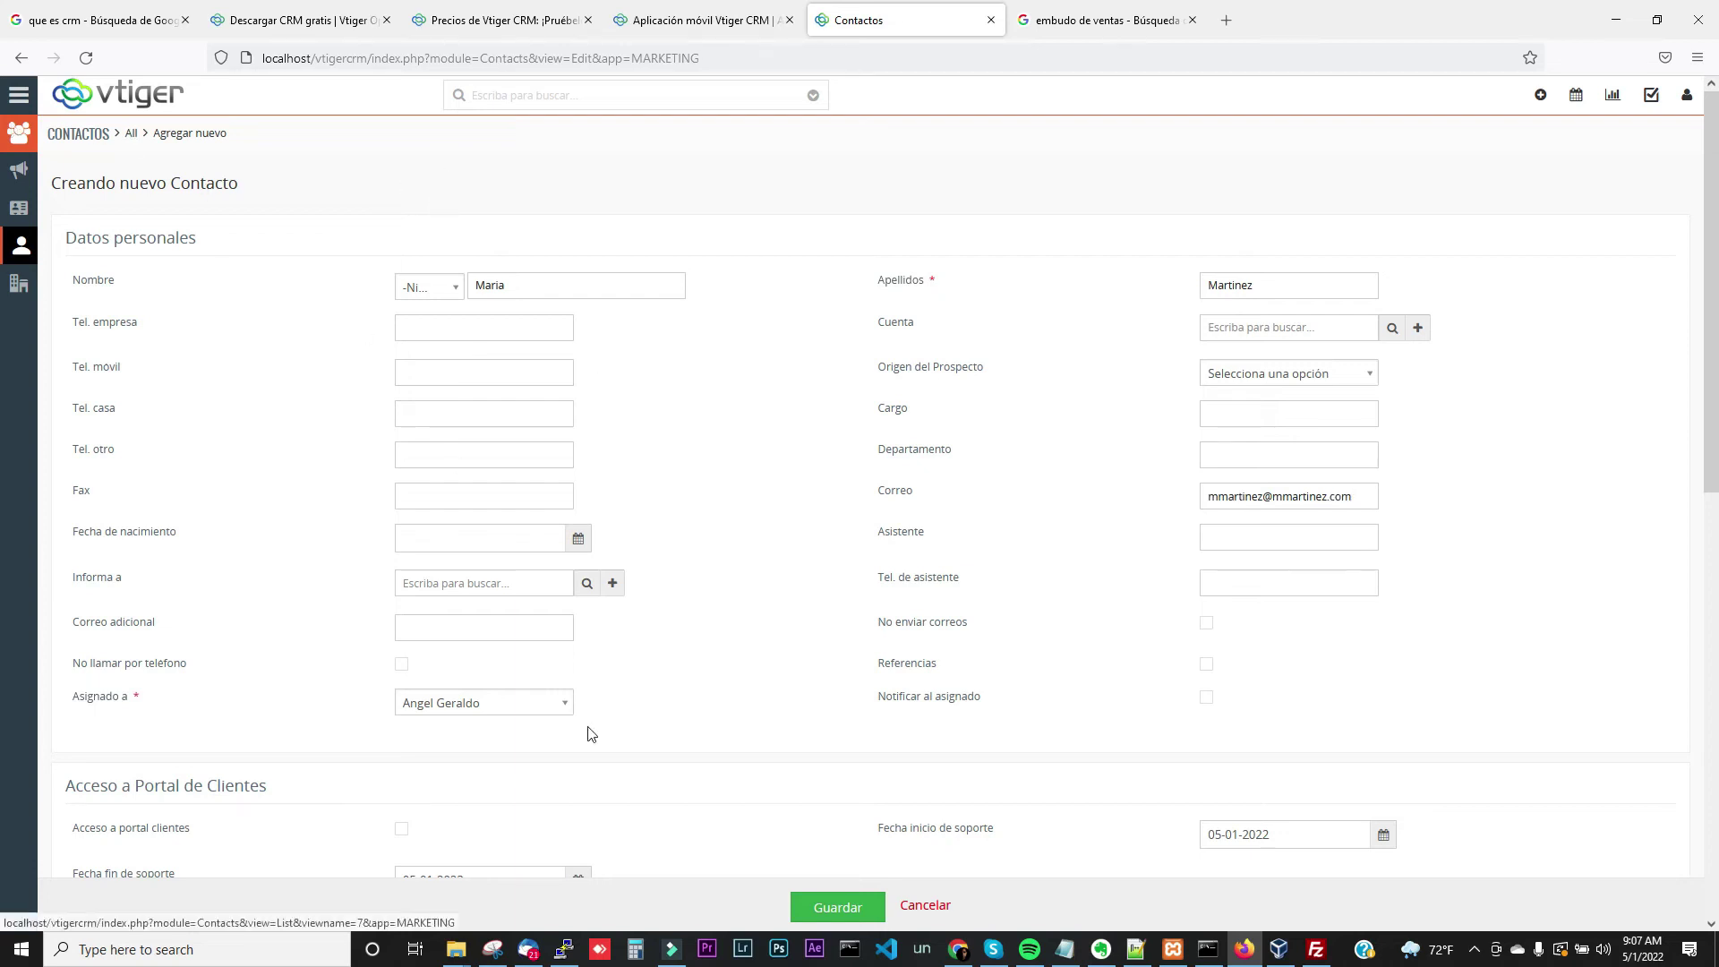
pyautogui.click(834, 910)
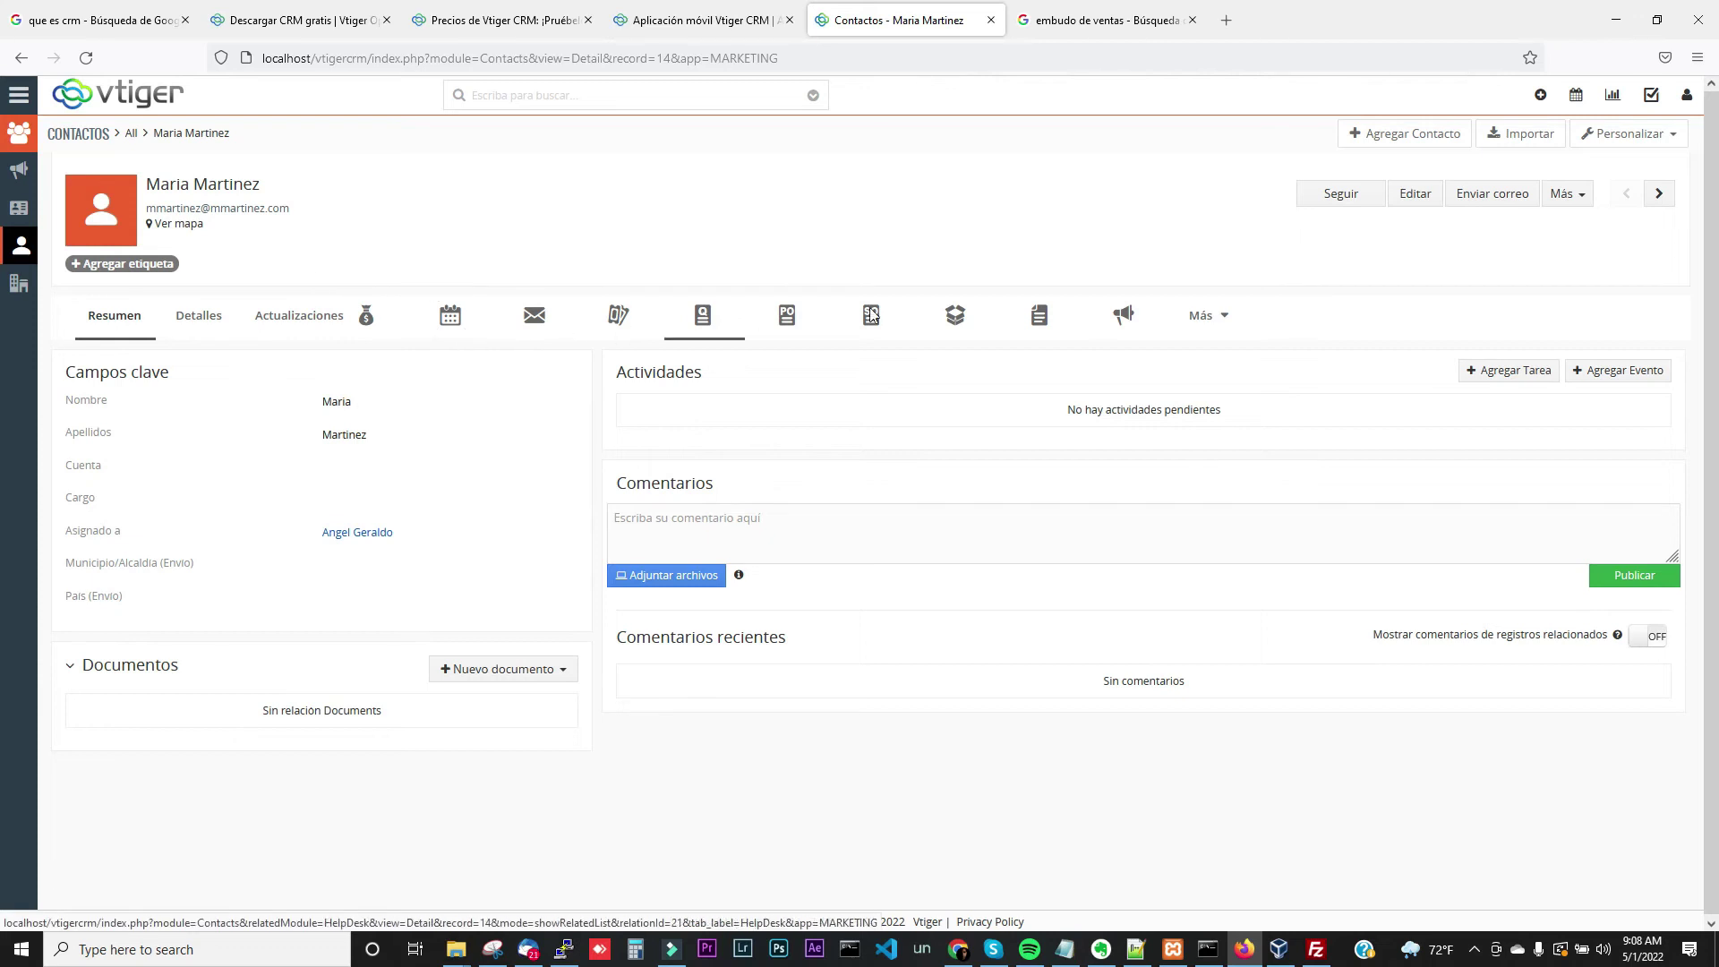
# Link the open contact to the Redes Sociales campaign from its Campañas tab
pyautogui.click(1117, 320)
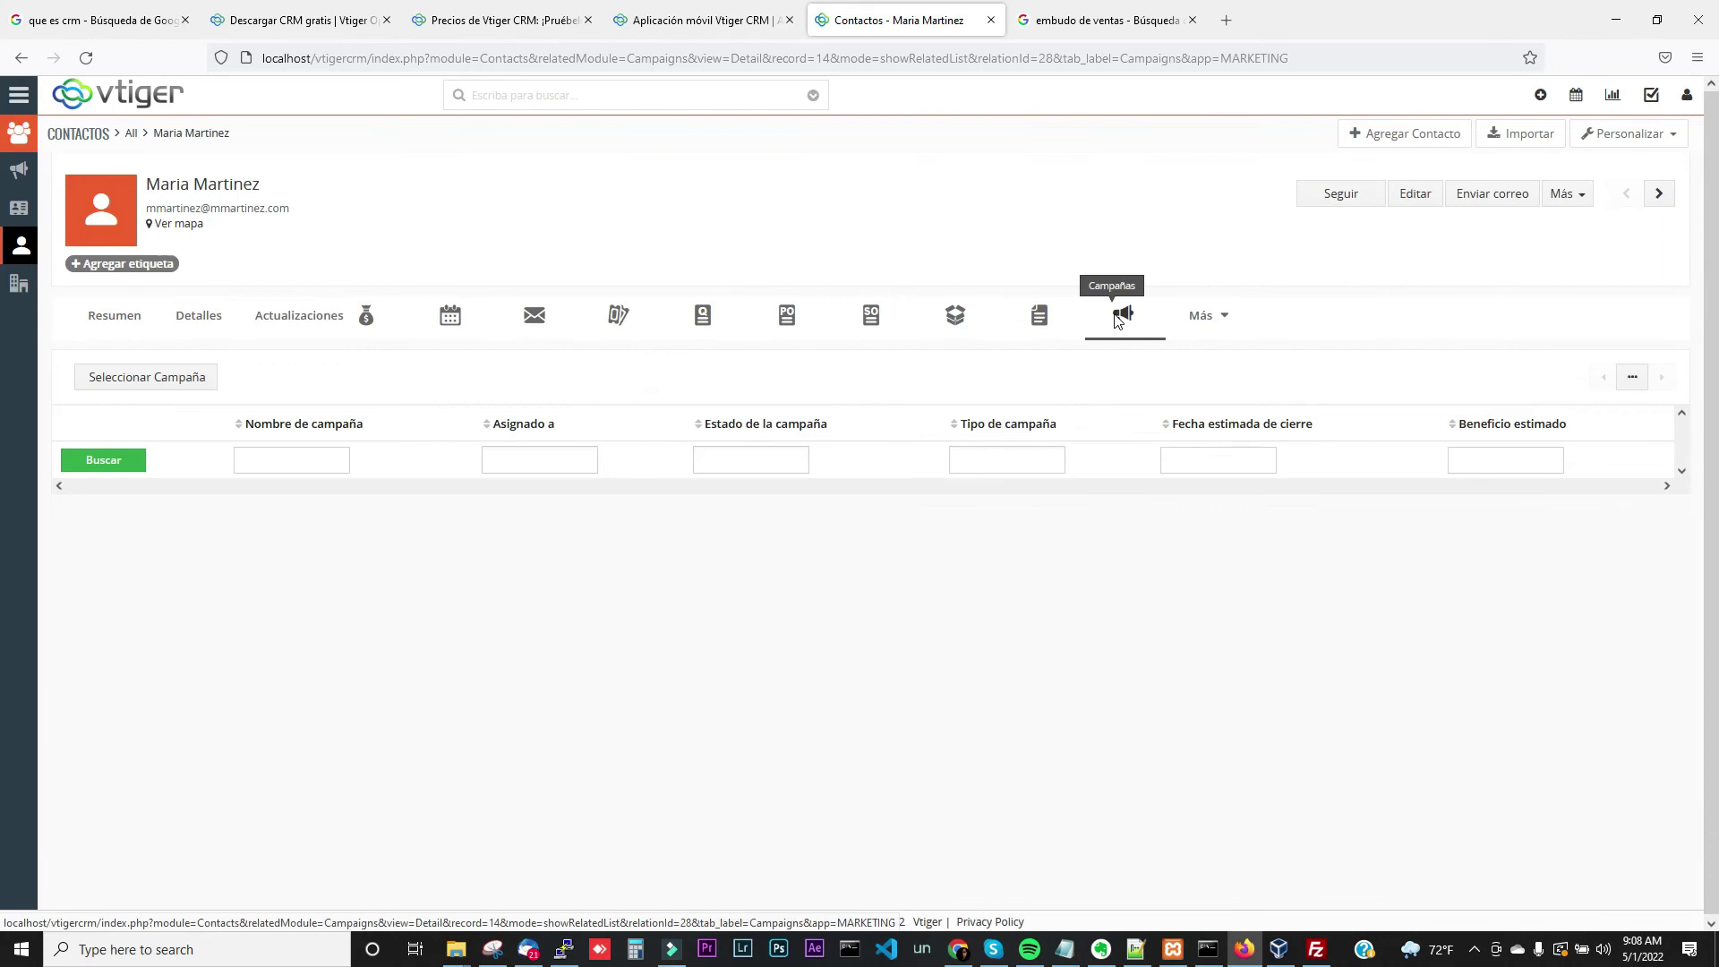
pyautogui.click(207, 376)
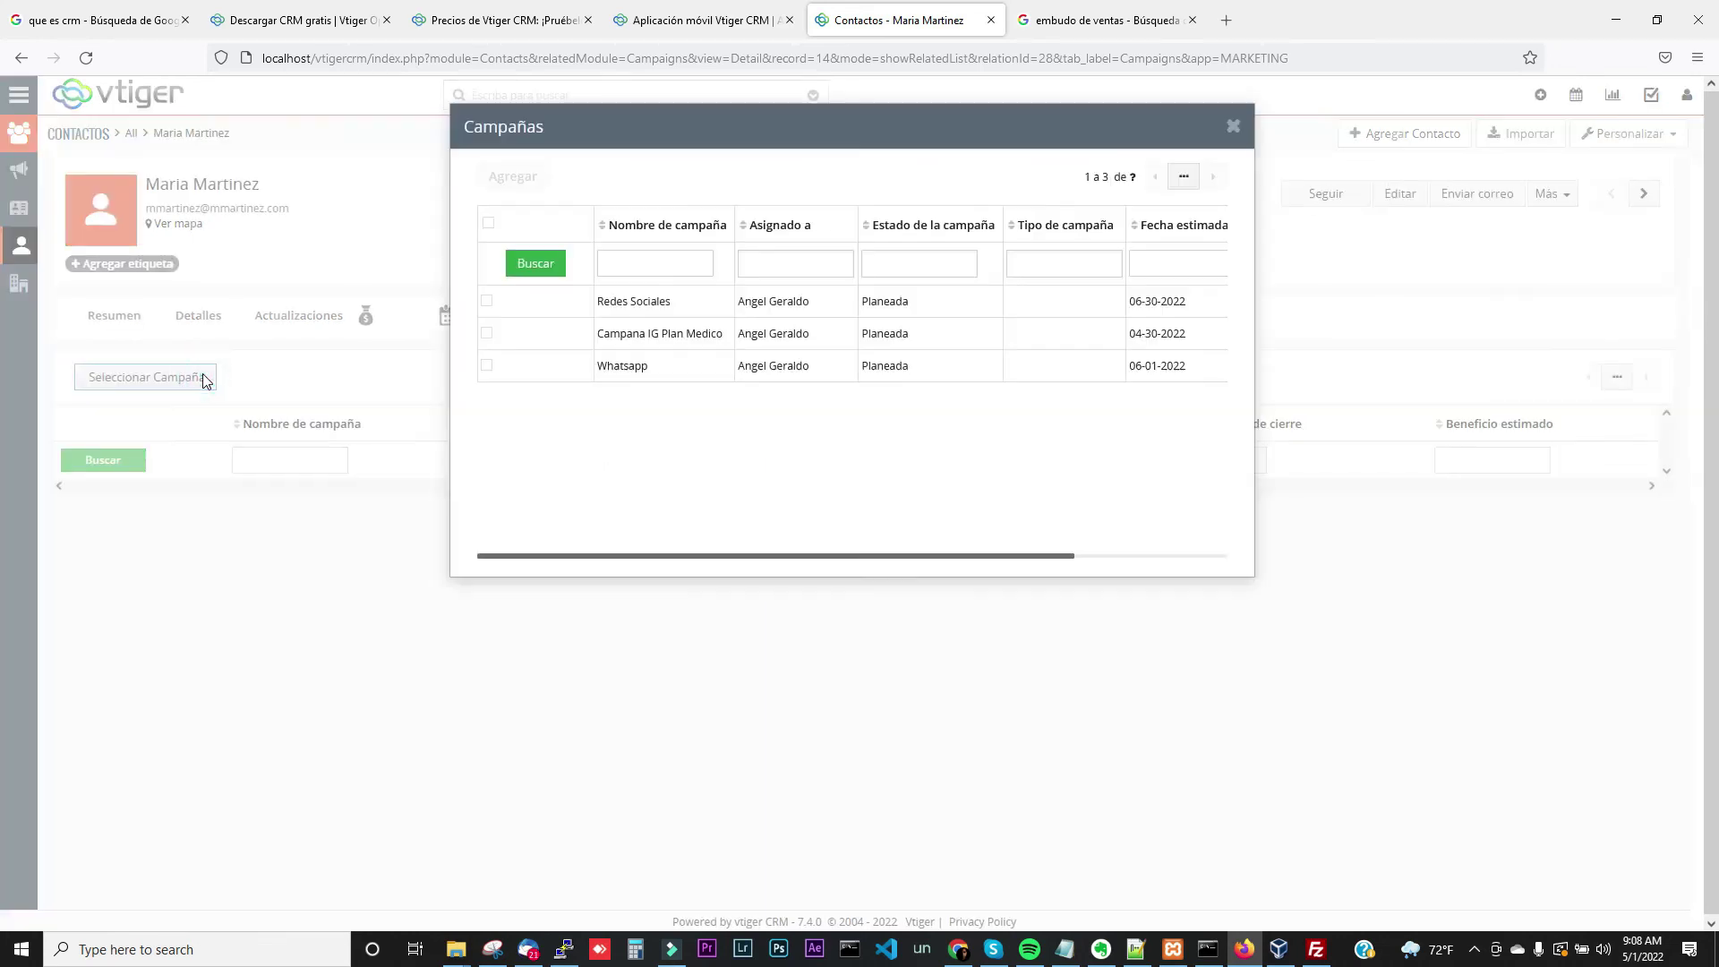
pyautogui.click(627, 304)
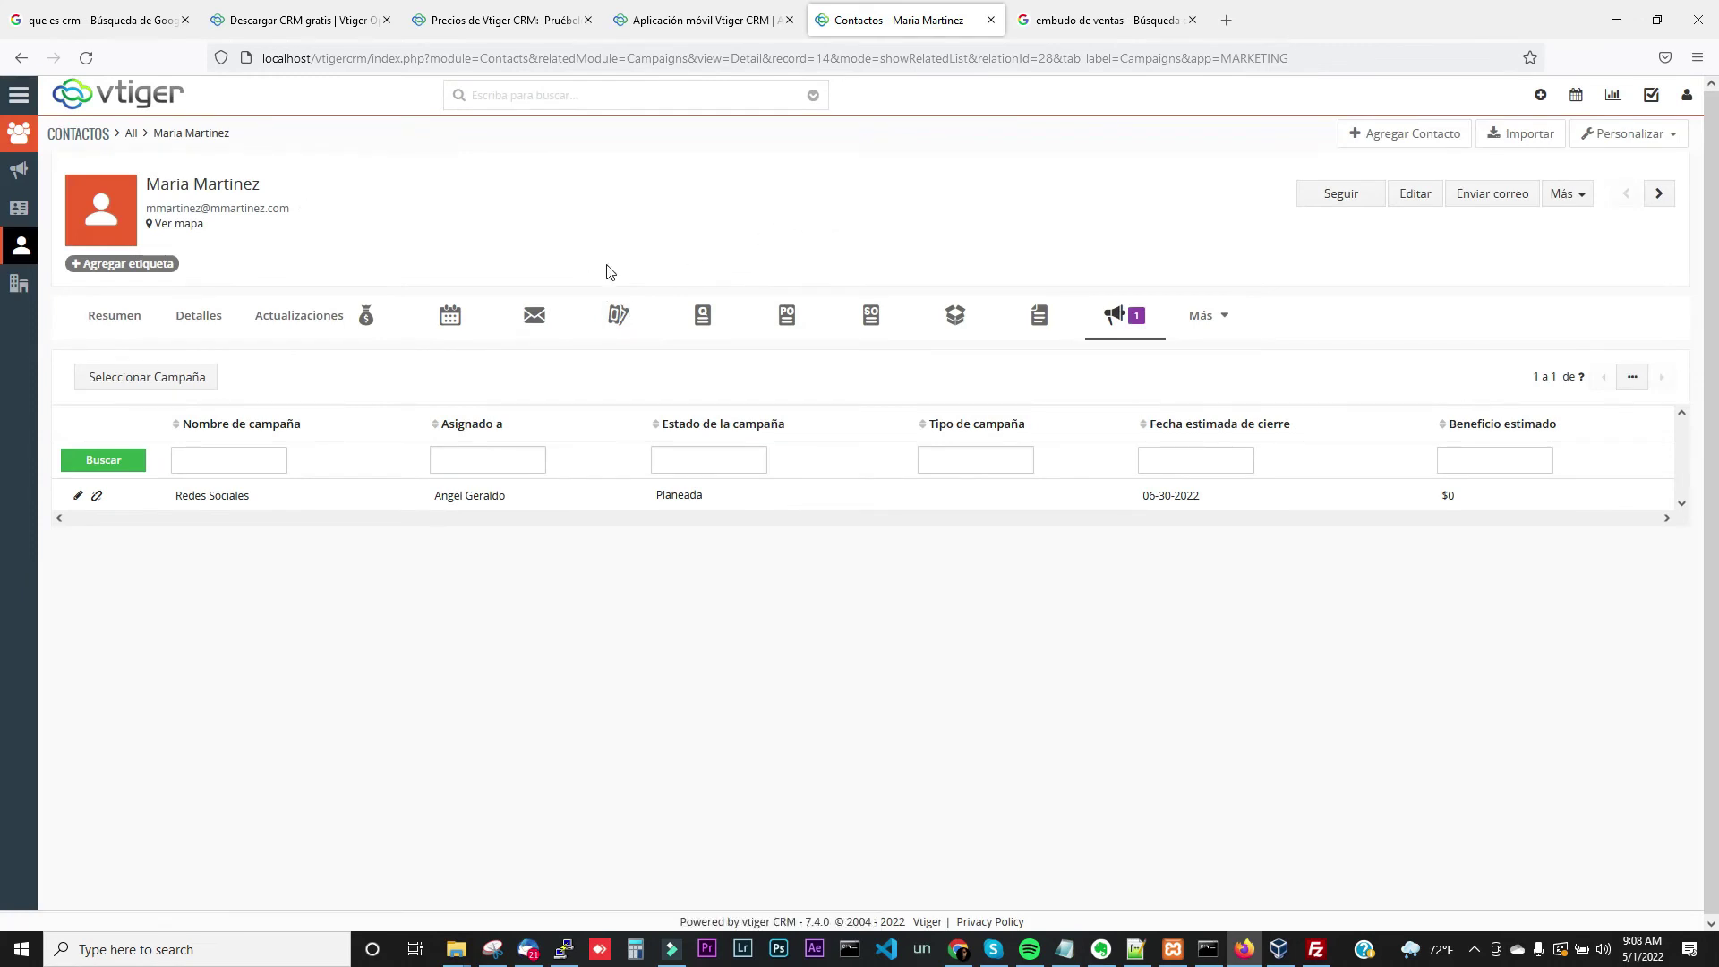
# Open the Redes Sociales campaign and review its related Contactos and Prospectos
pyautogui.click(20, 95)
pyautogui.moveTo(97, 170)
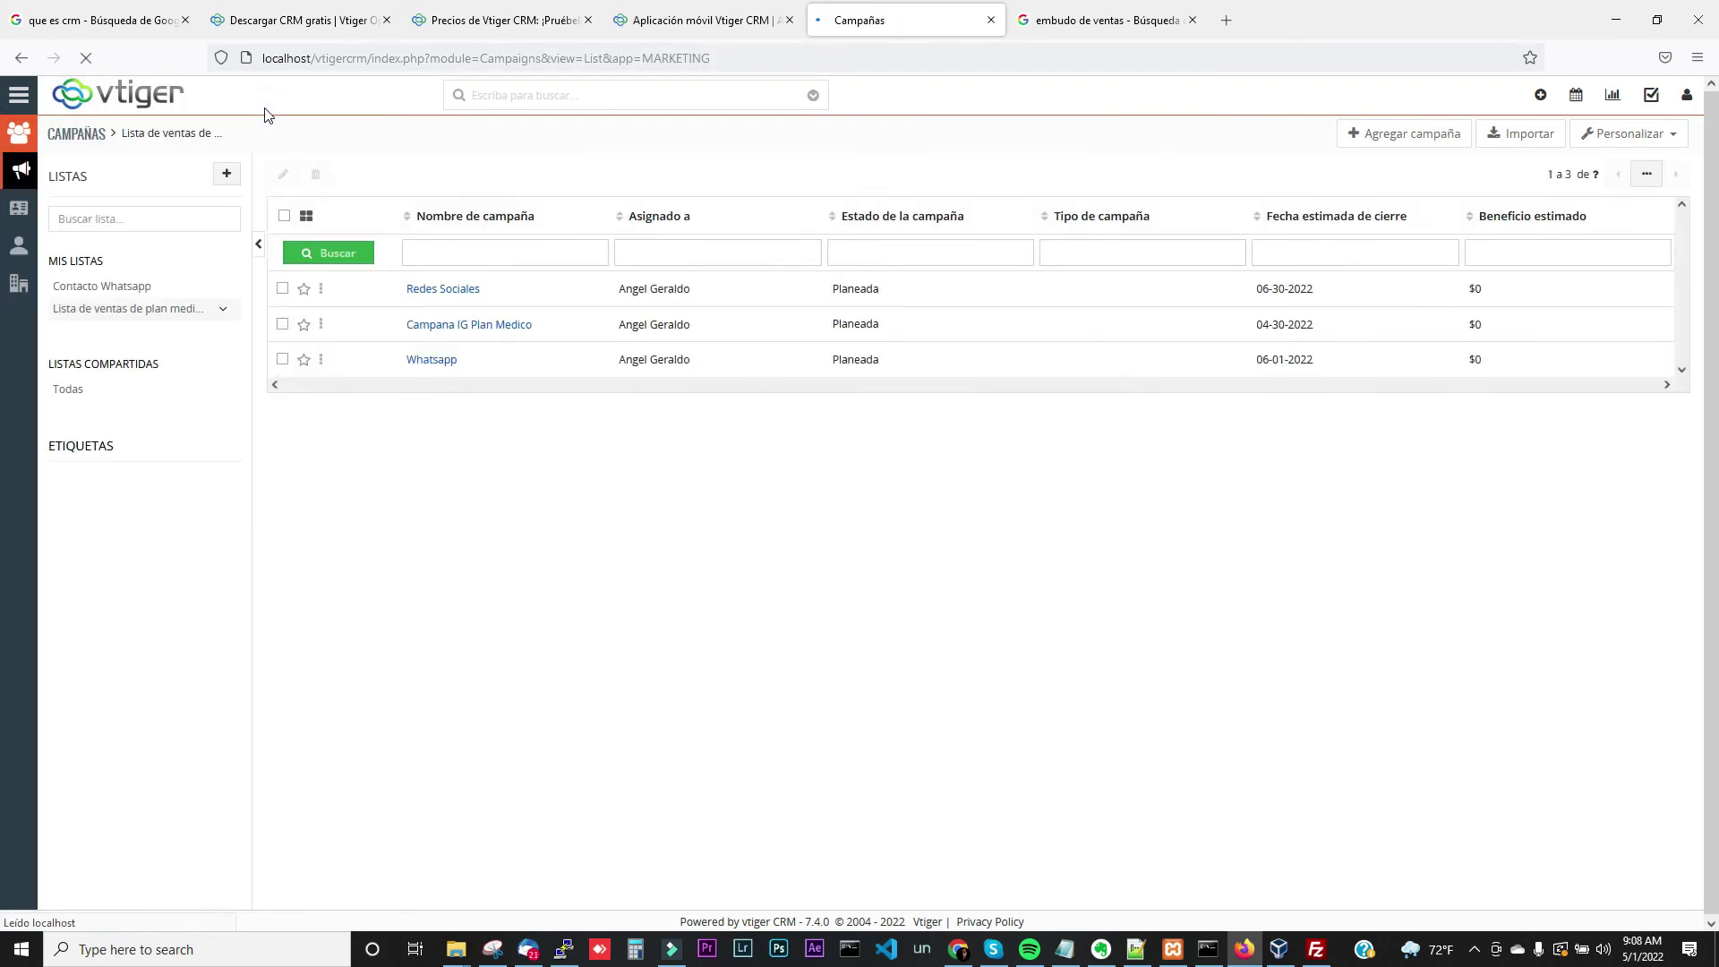
pyautogui.click(432, 286)
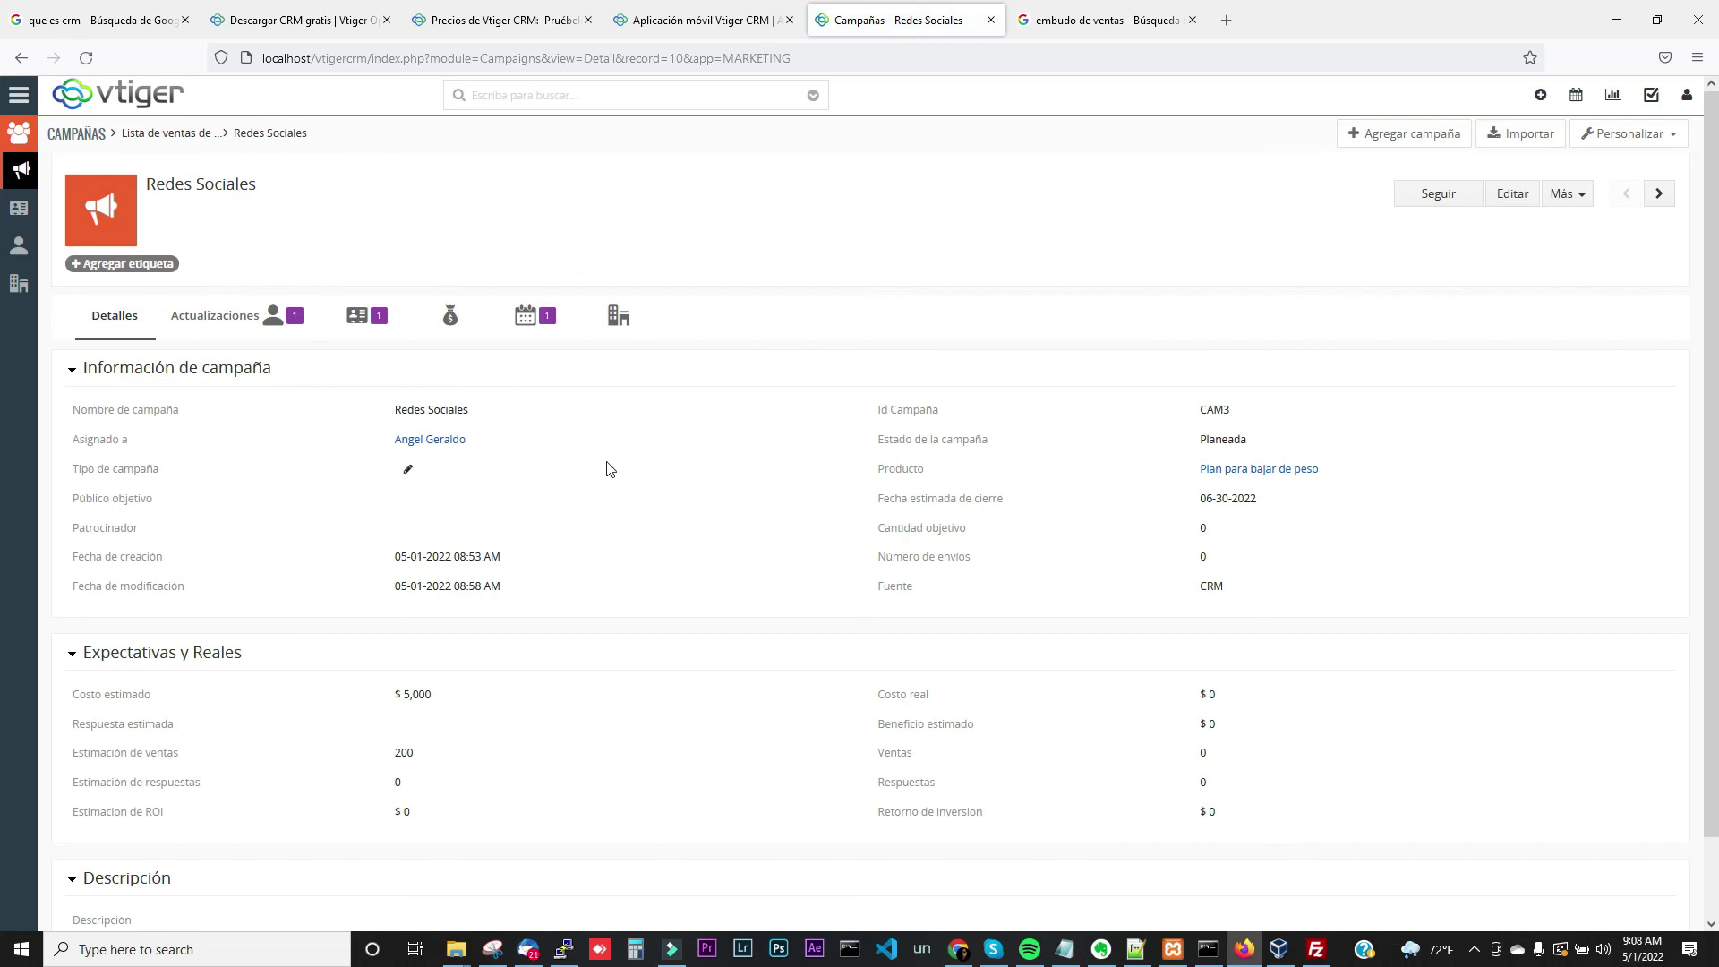
pyautogui.click(286, 329)
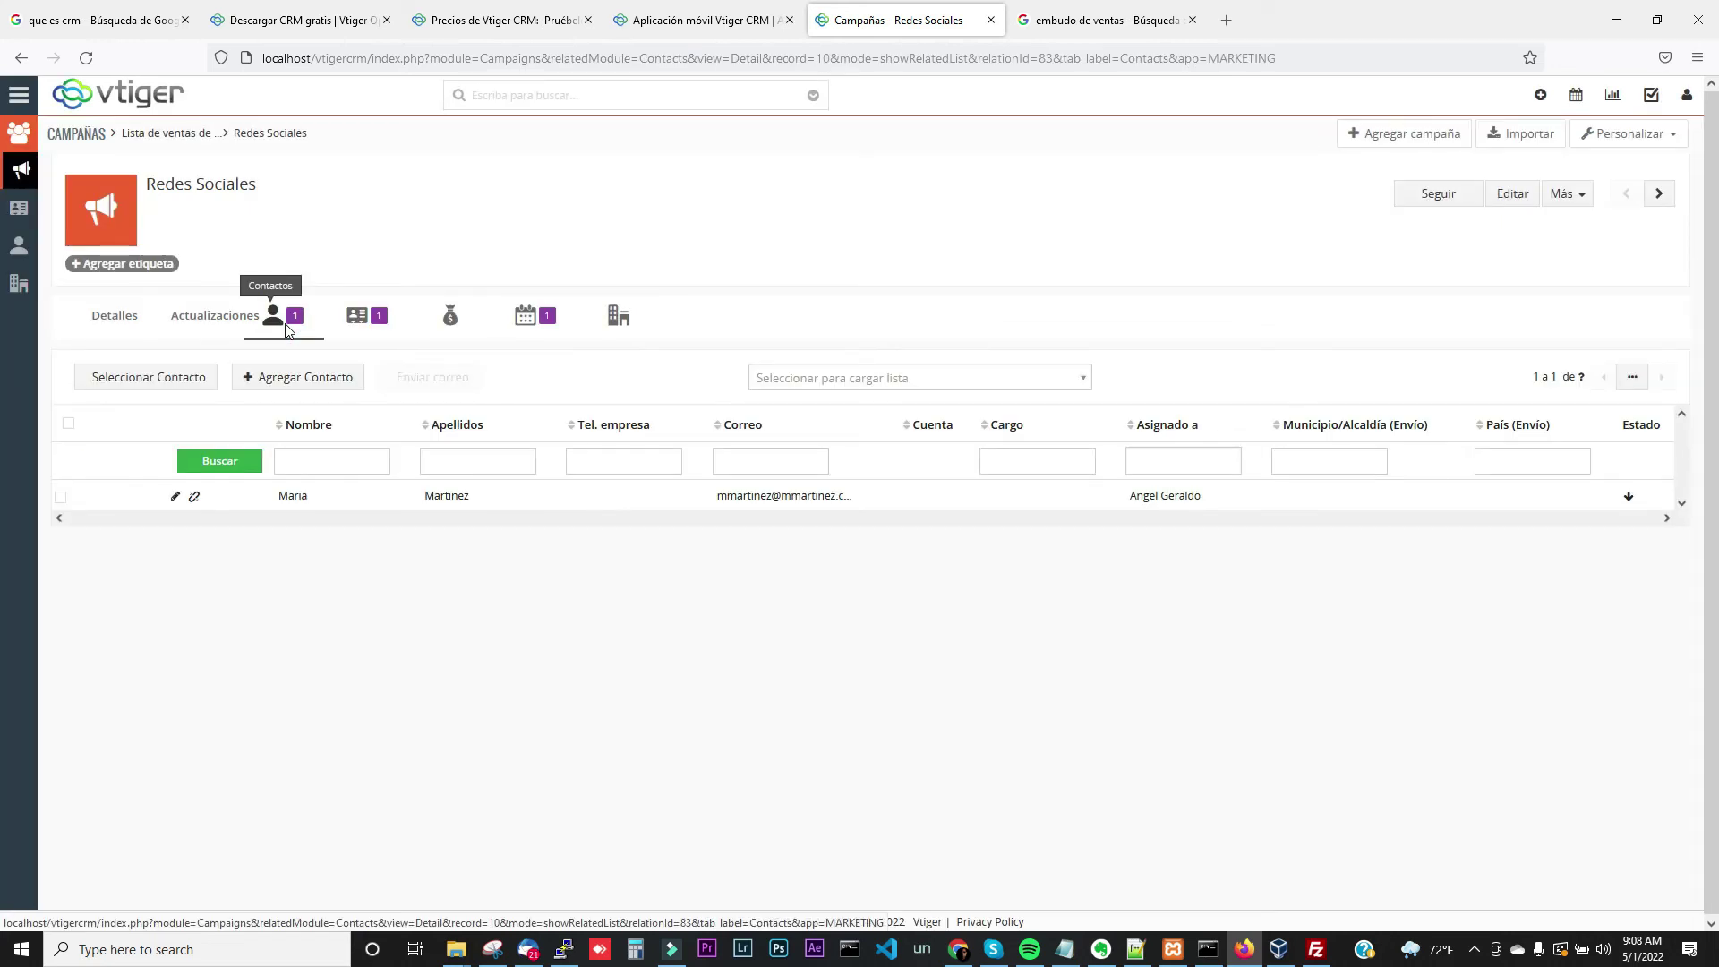
pyautogui.click(360, 328)
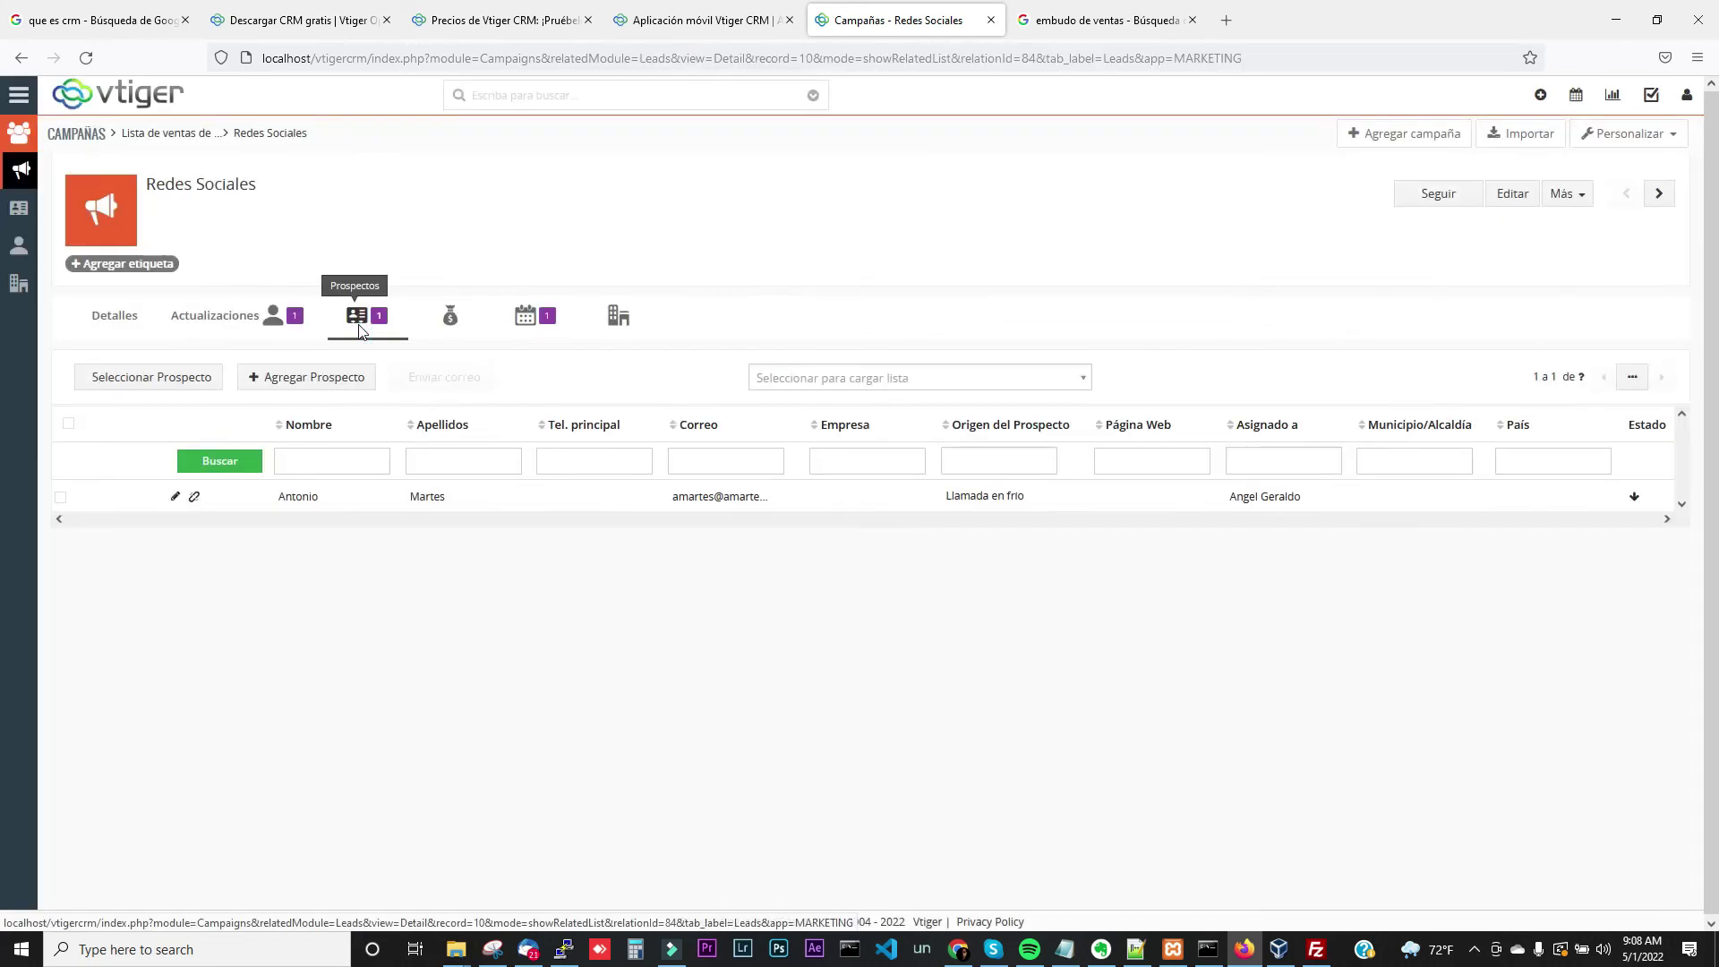
pyautogui.click(298, 333)
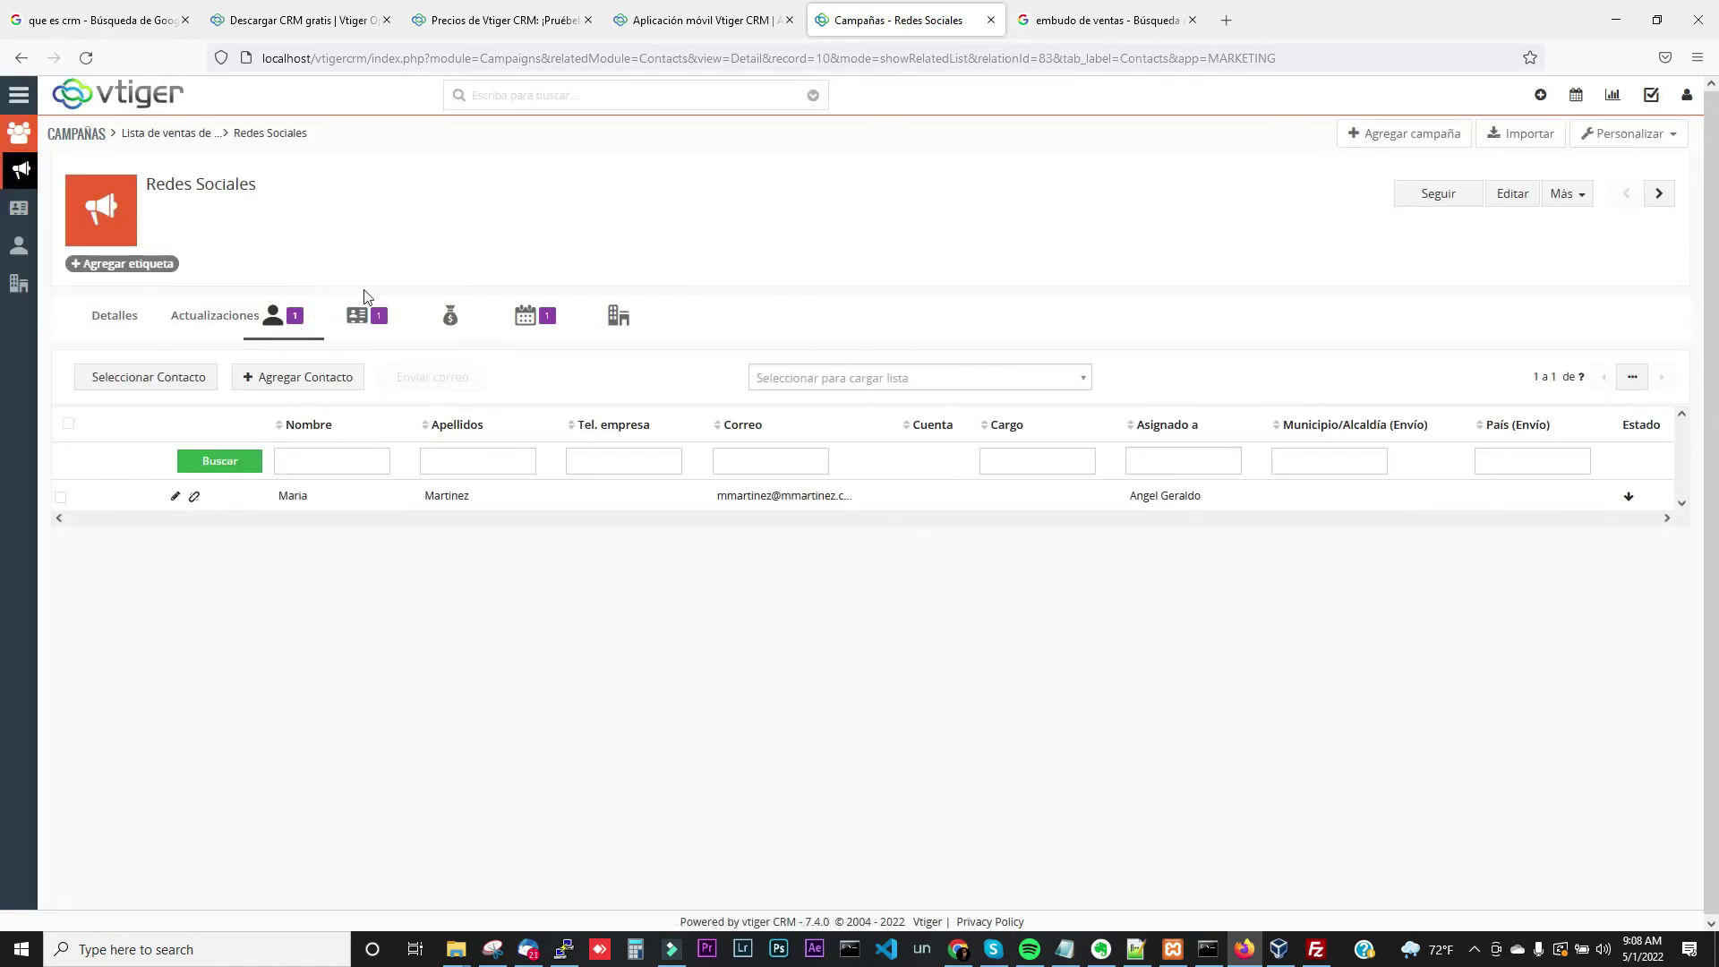
pyautogui.click(359, 315)
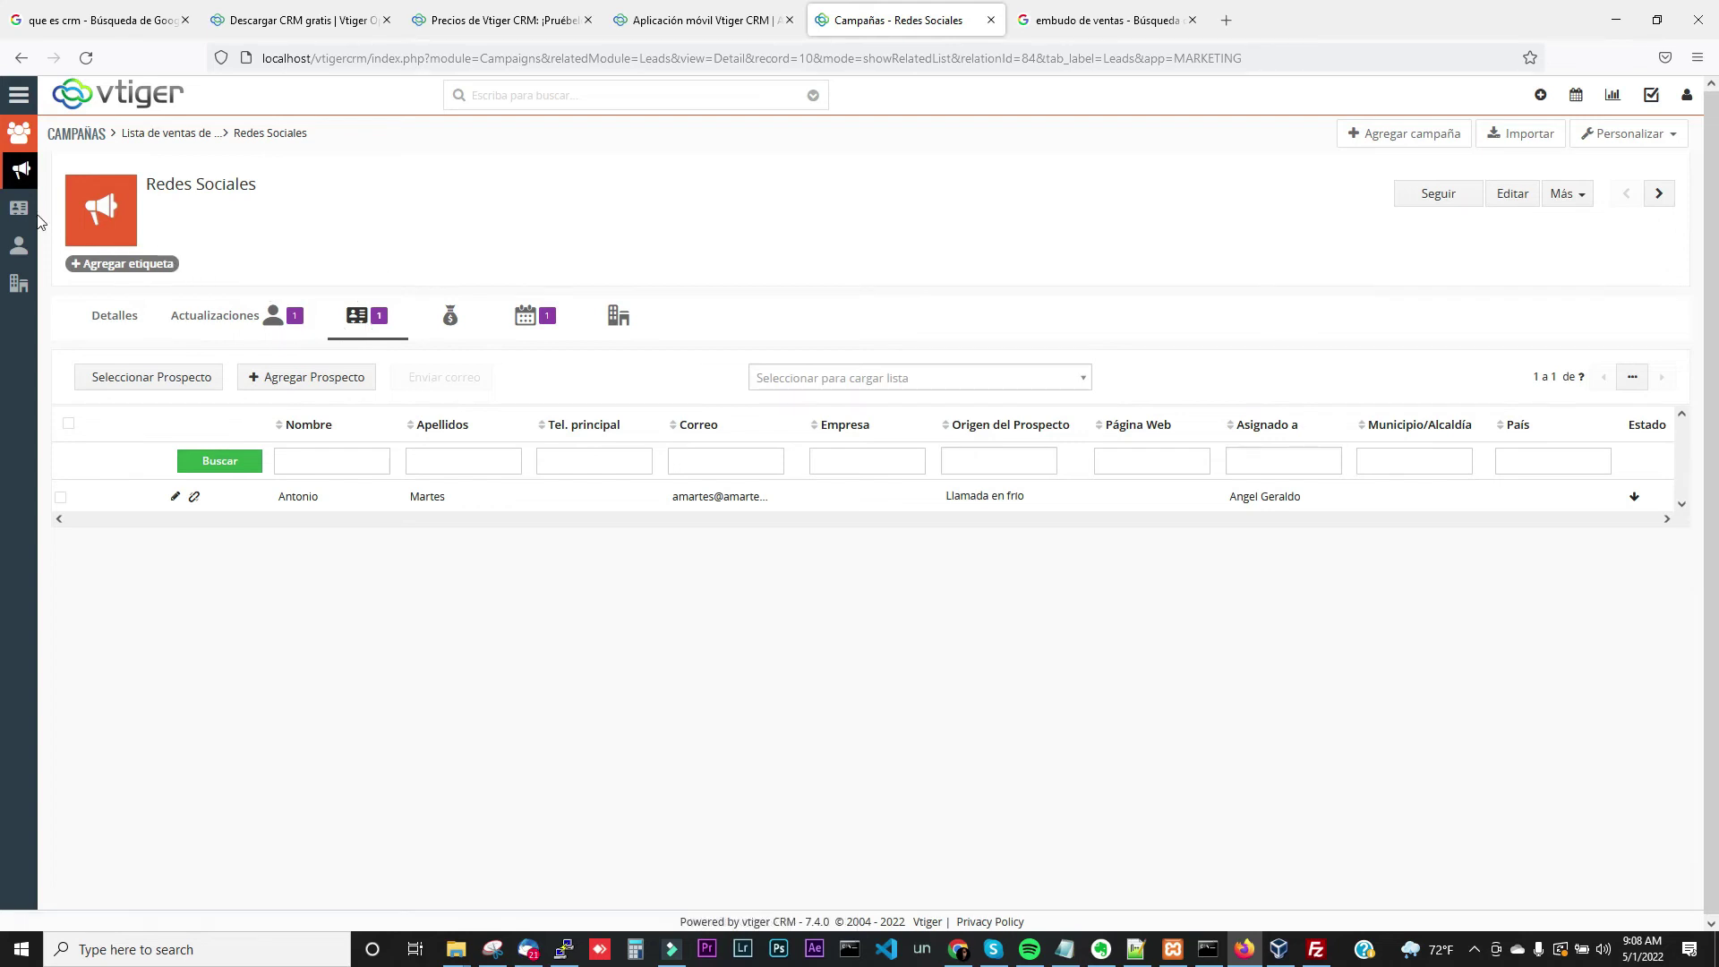
# Convert the only lead in Prospectos into a contact, keeping Crear Contacto checked
pyautogui.click(19, 94)
pyautogui.moveTo(75, 170)
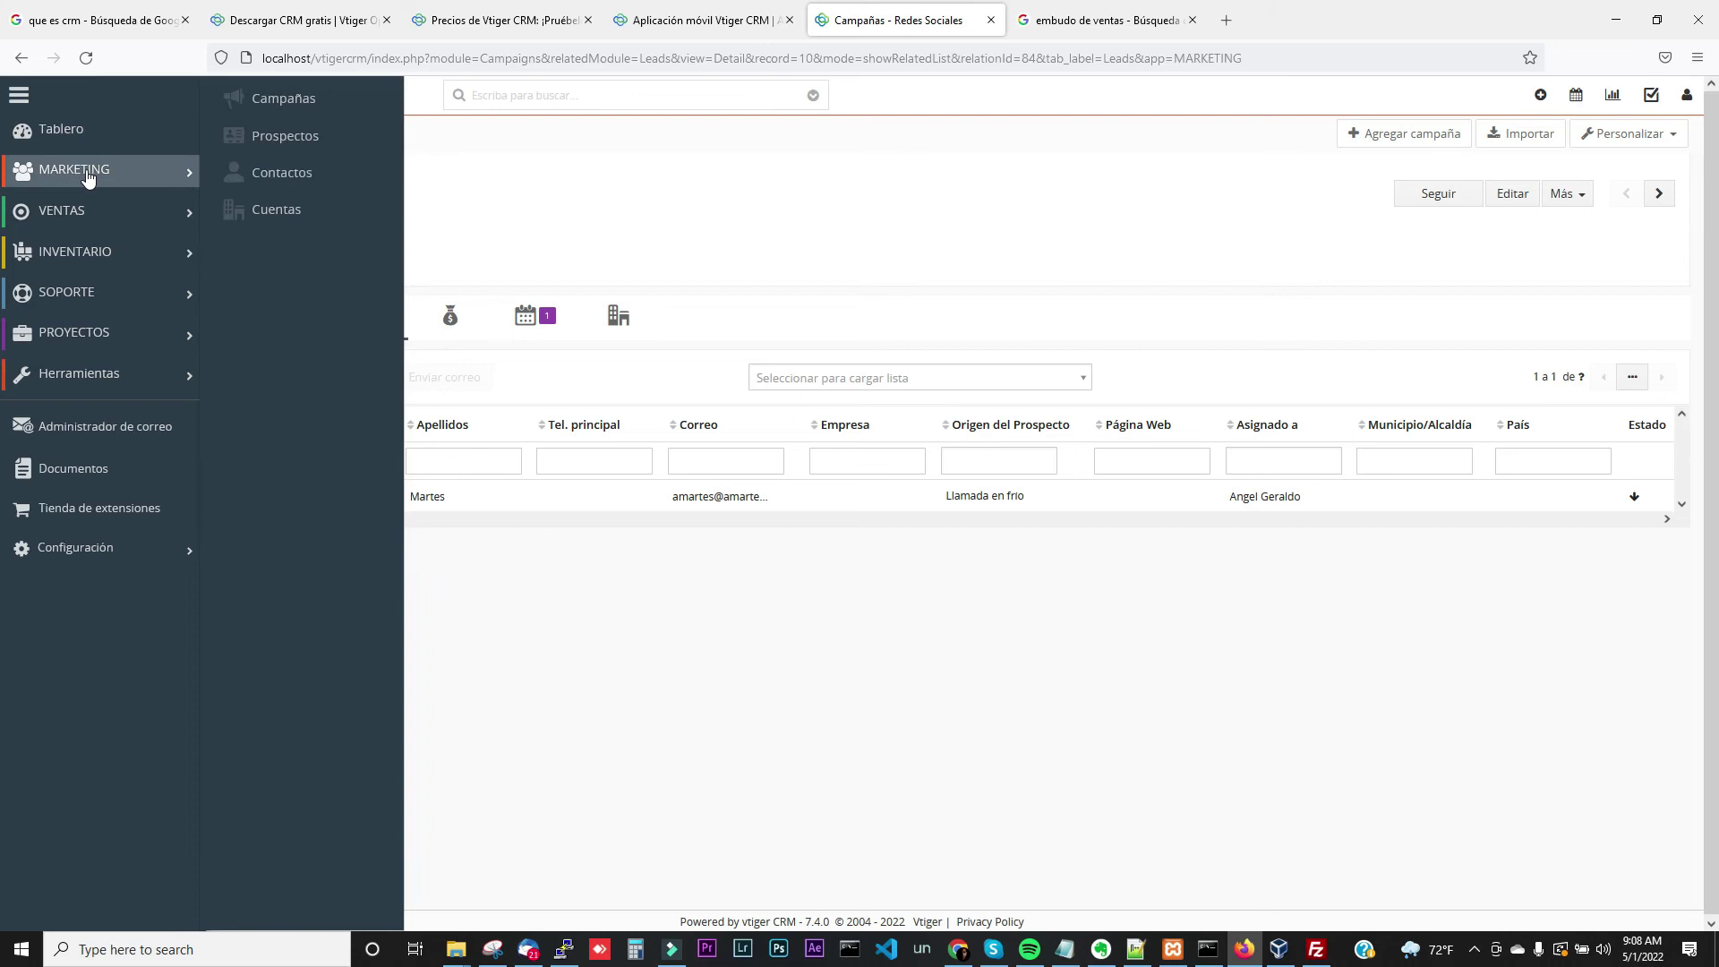
pyautogui.click(257, 152)
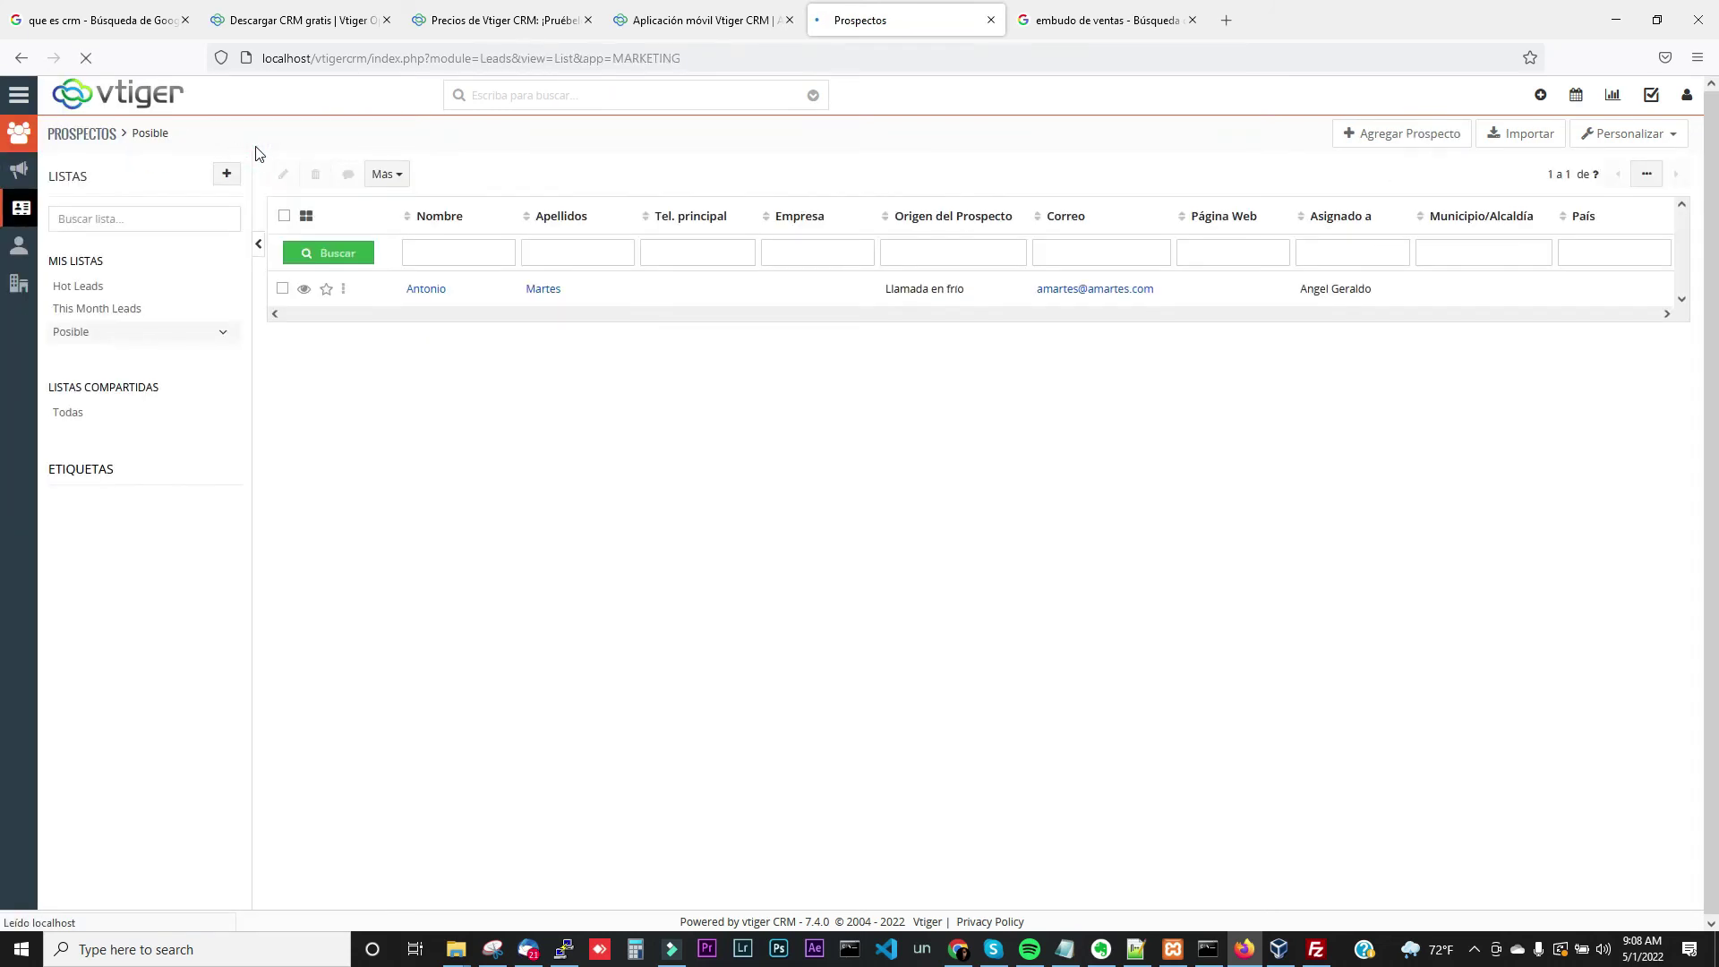
pyautogui.click(428, 298)
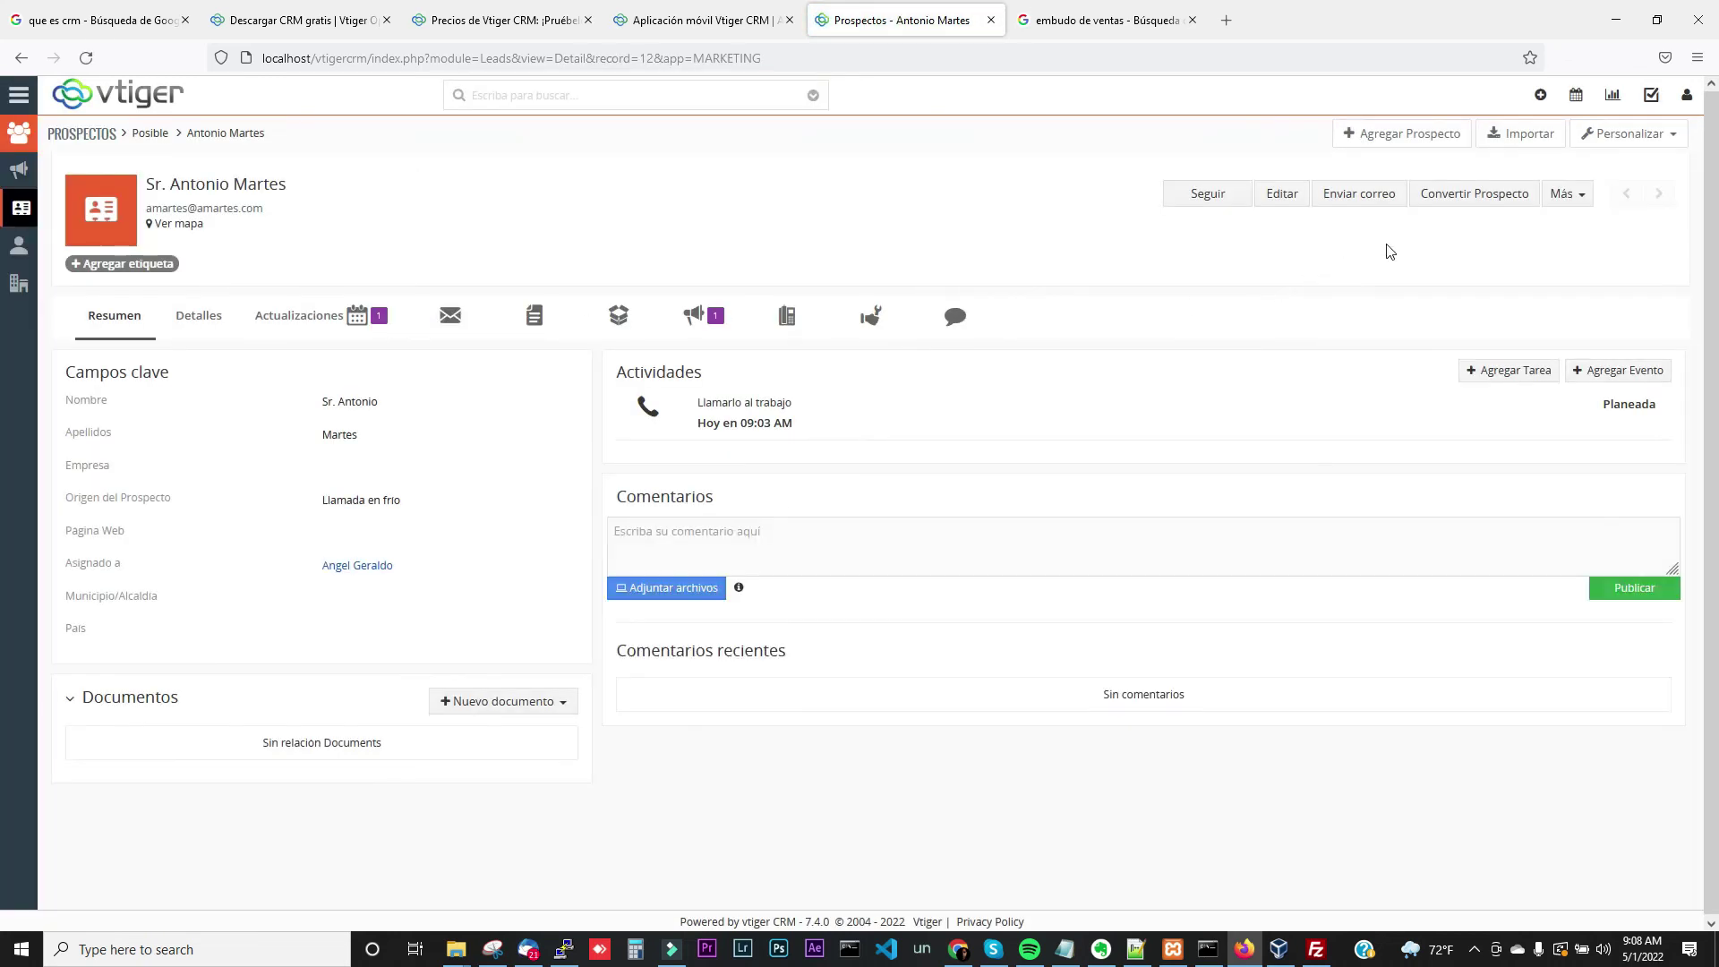
pyautogui.click(1474, 195)
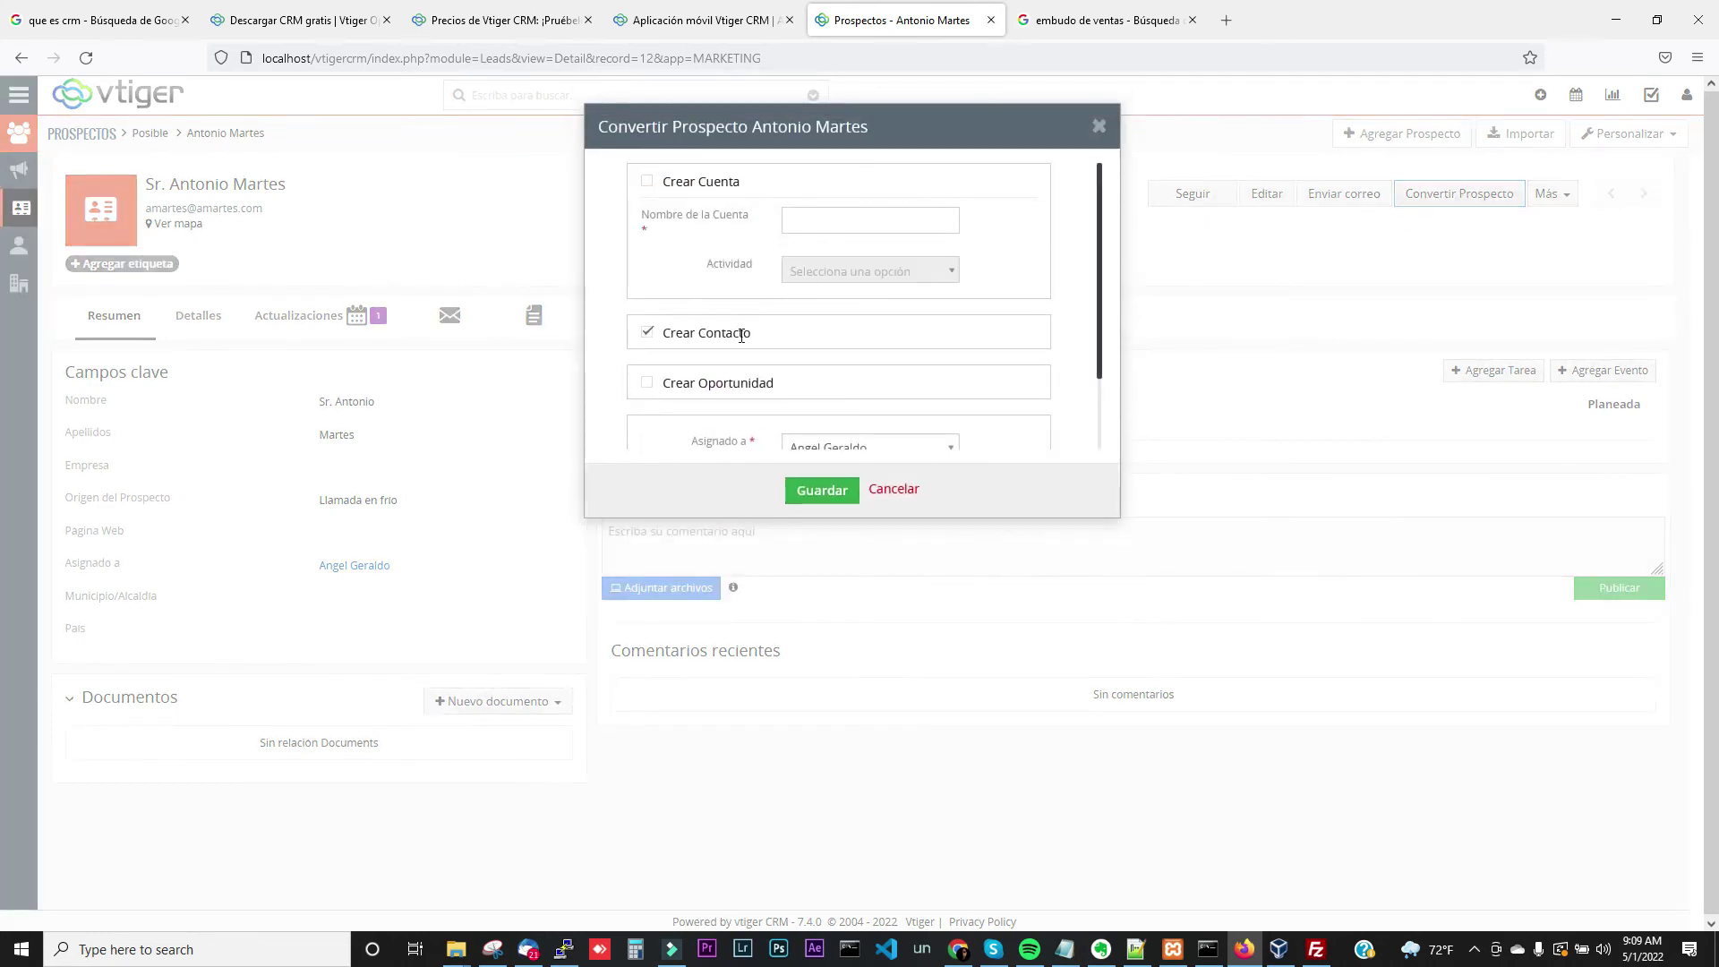
pyautogui.click(833, 502)
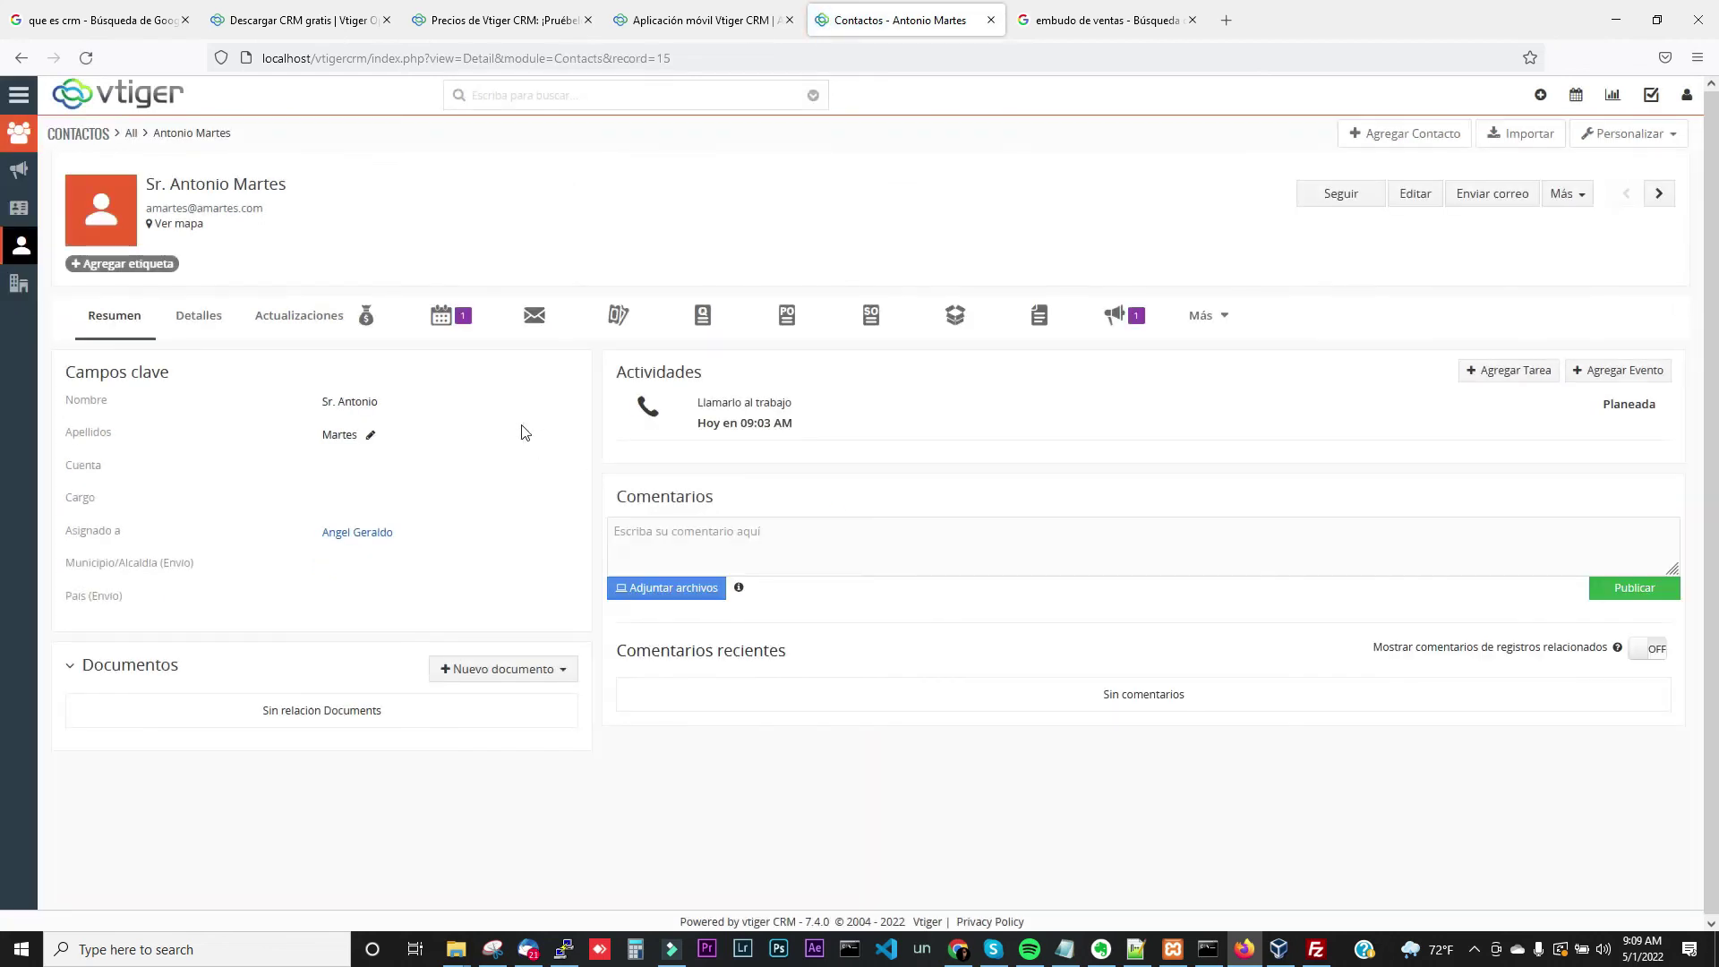
# Show the converted contact's Detalles, then its Actualizaciones history with the creation entry
pyautogui.click(219, 326)
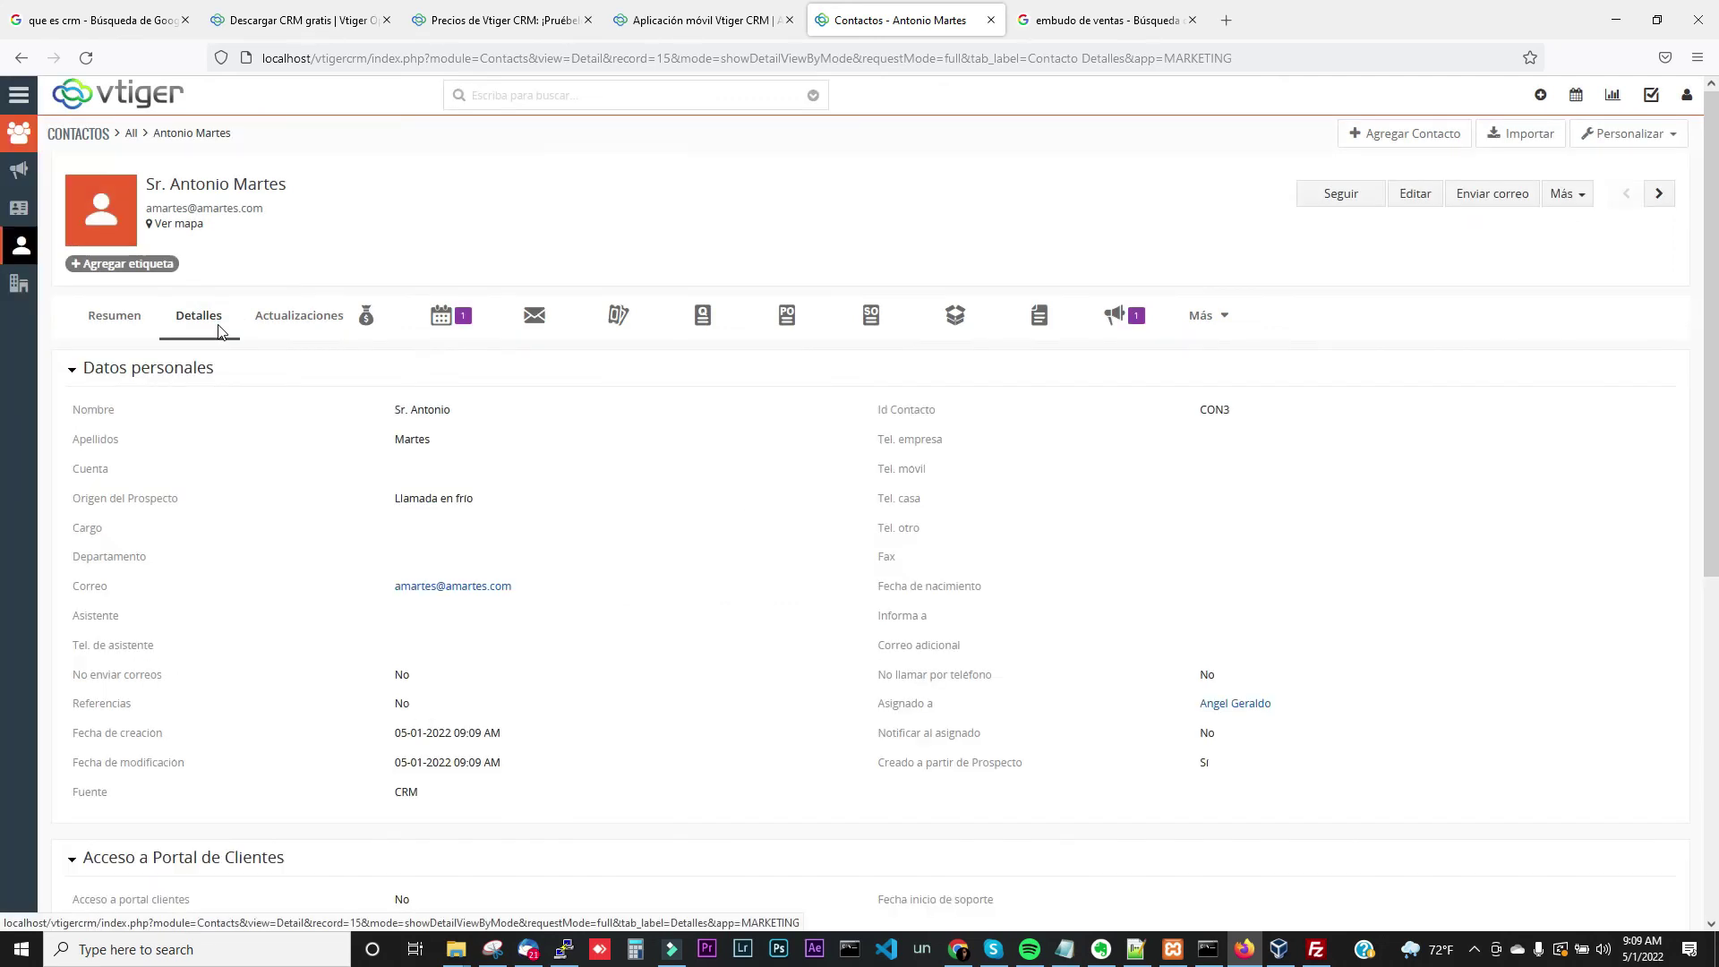
pyautogui.click(287, 321)
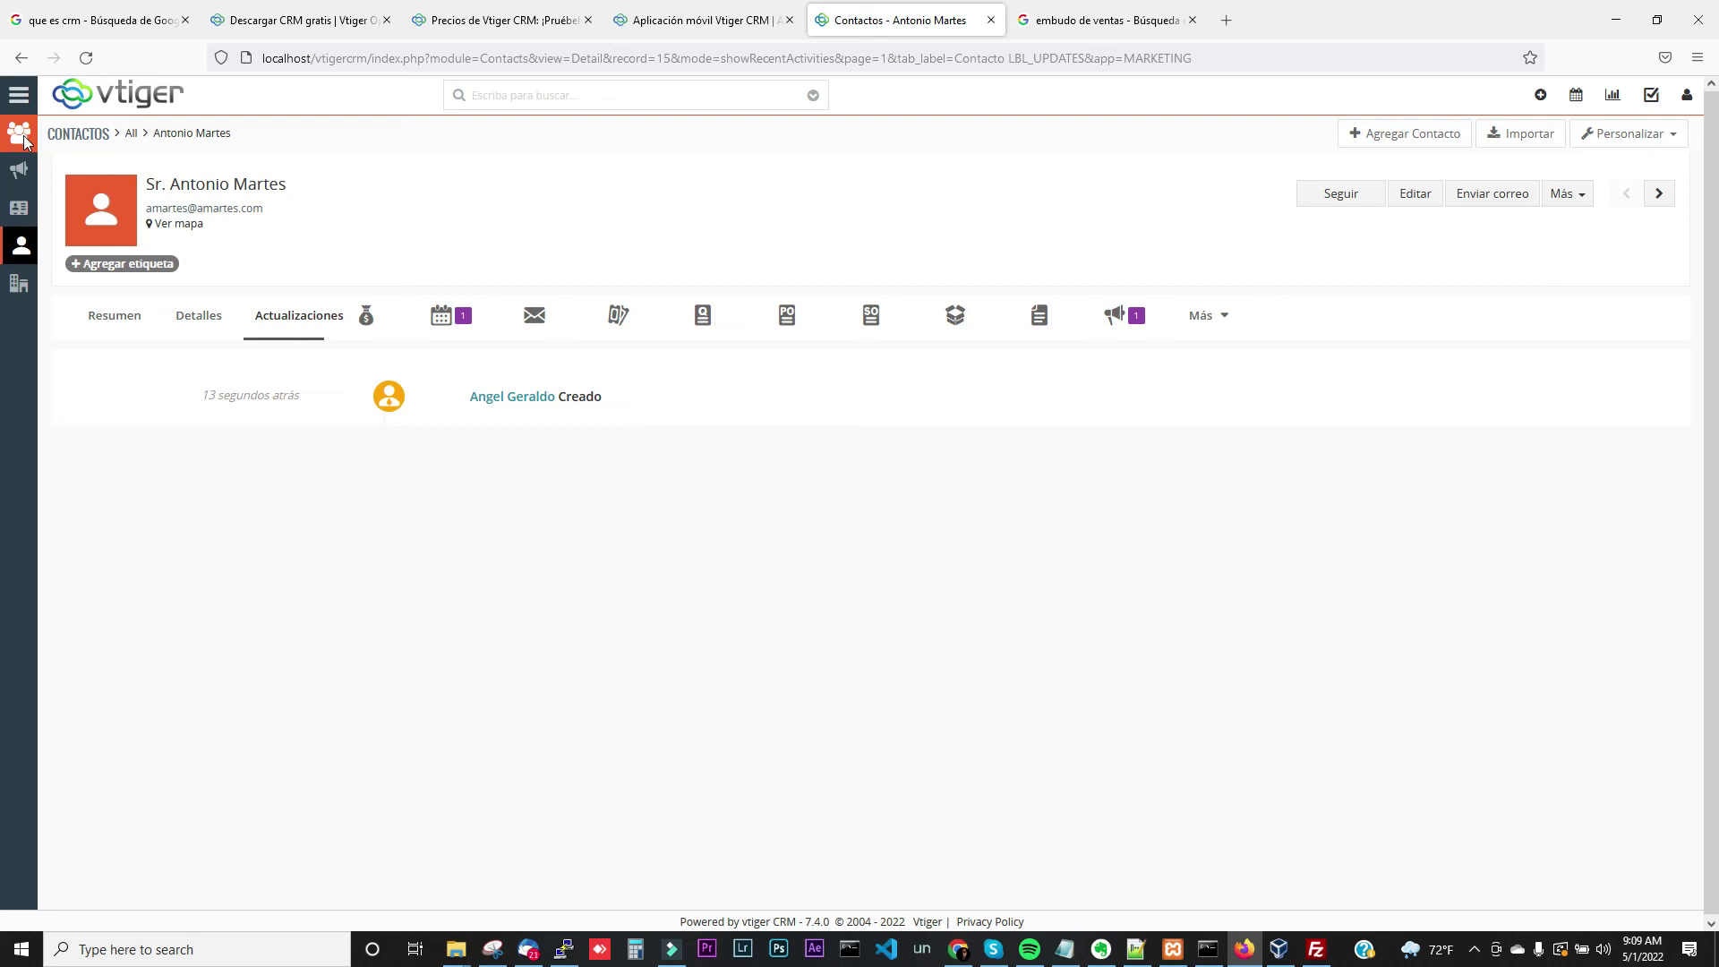
# Return to the Redes Sociales campaign record (CAM3, Planeada), now with two related contacts
pyautogui.click(19, 100)
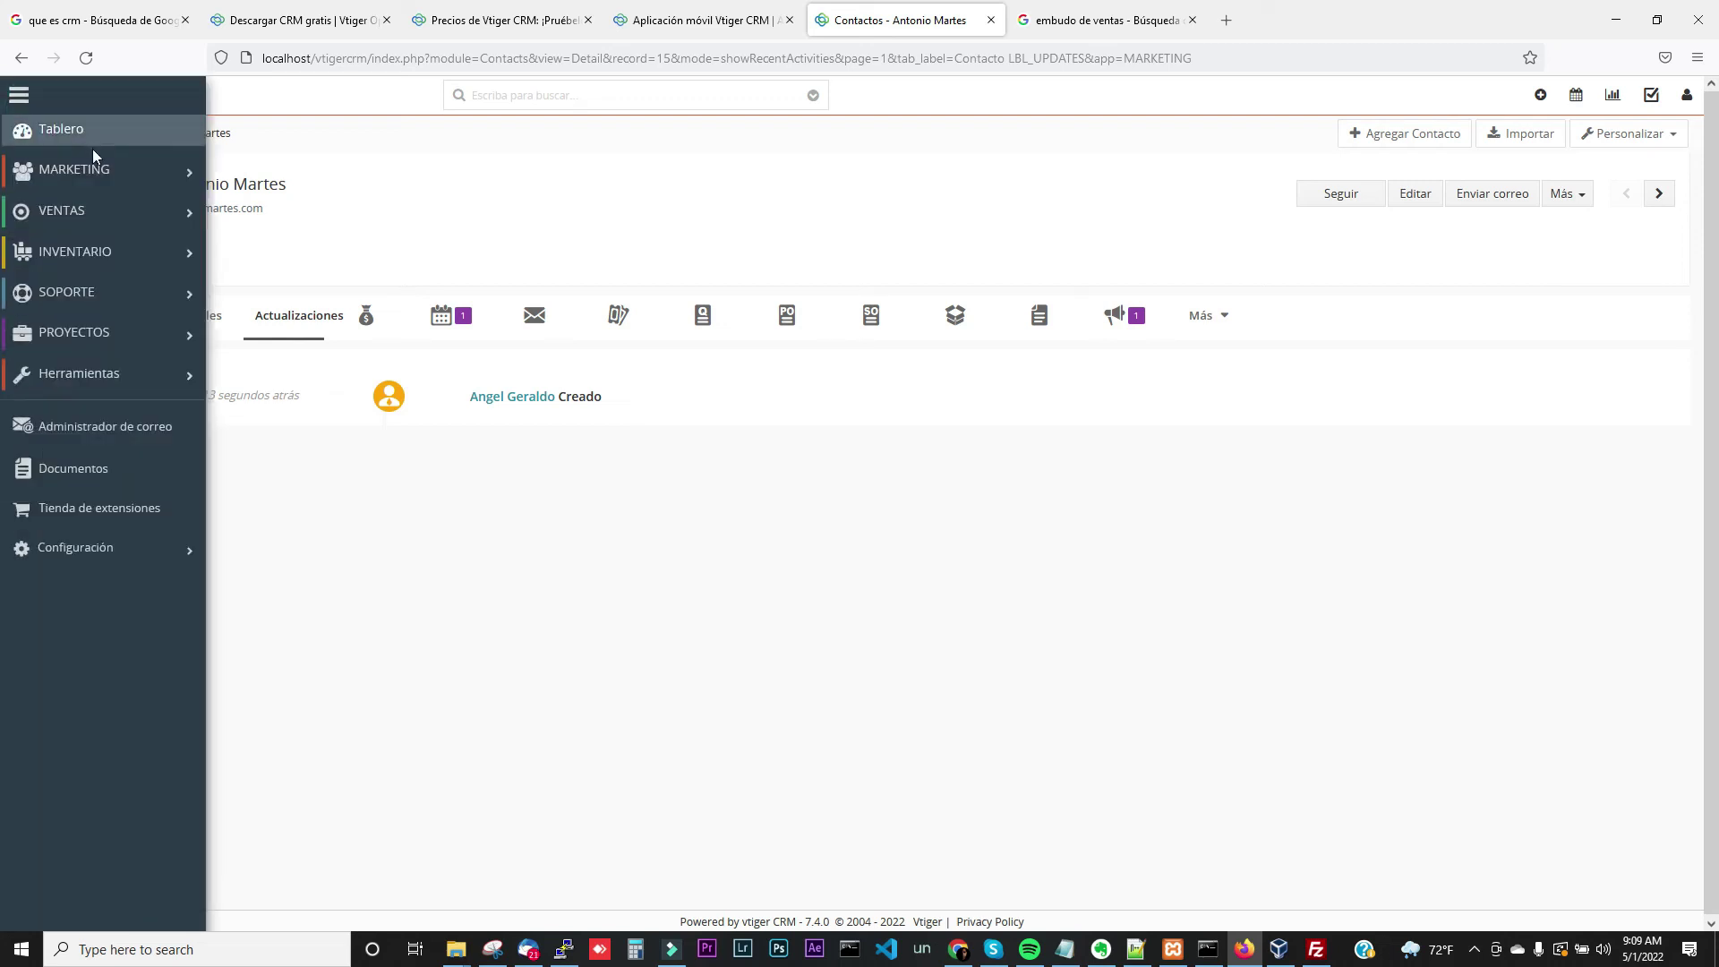
pyautogui.moveTo(92, 170)
pyautogui.click(251, 112)
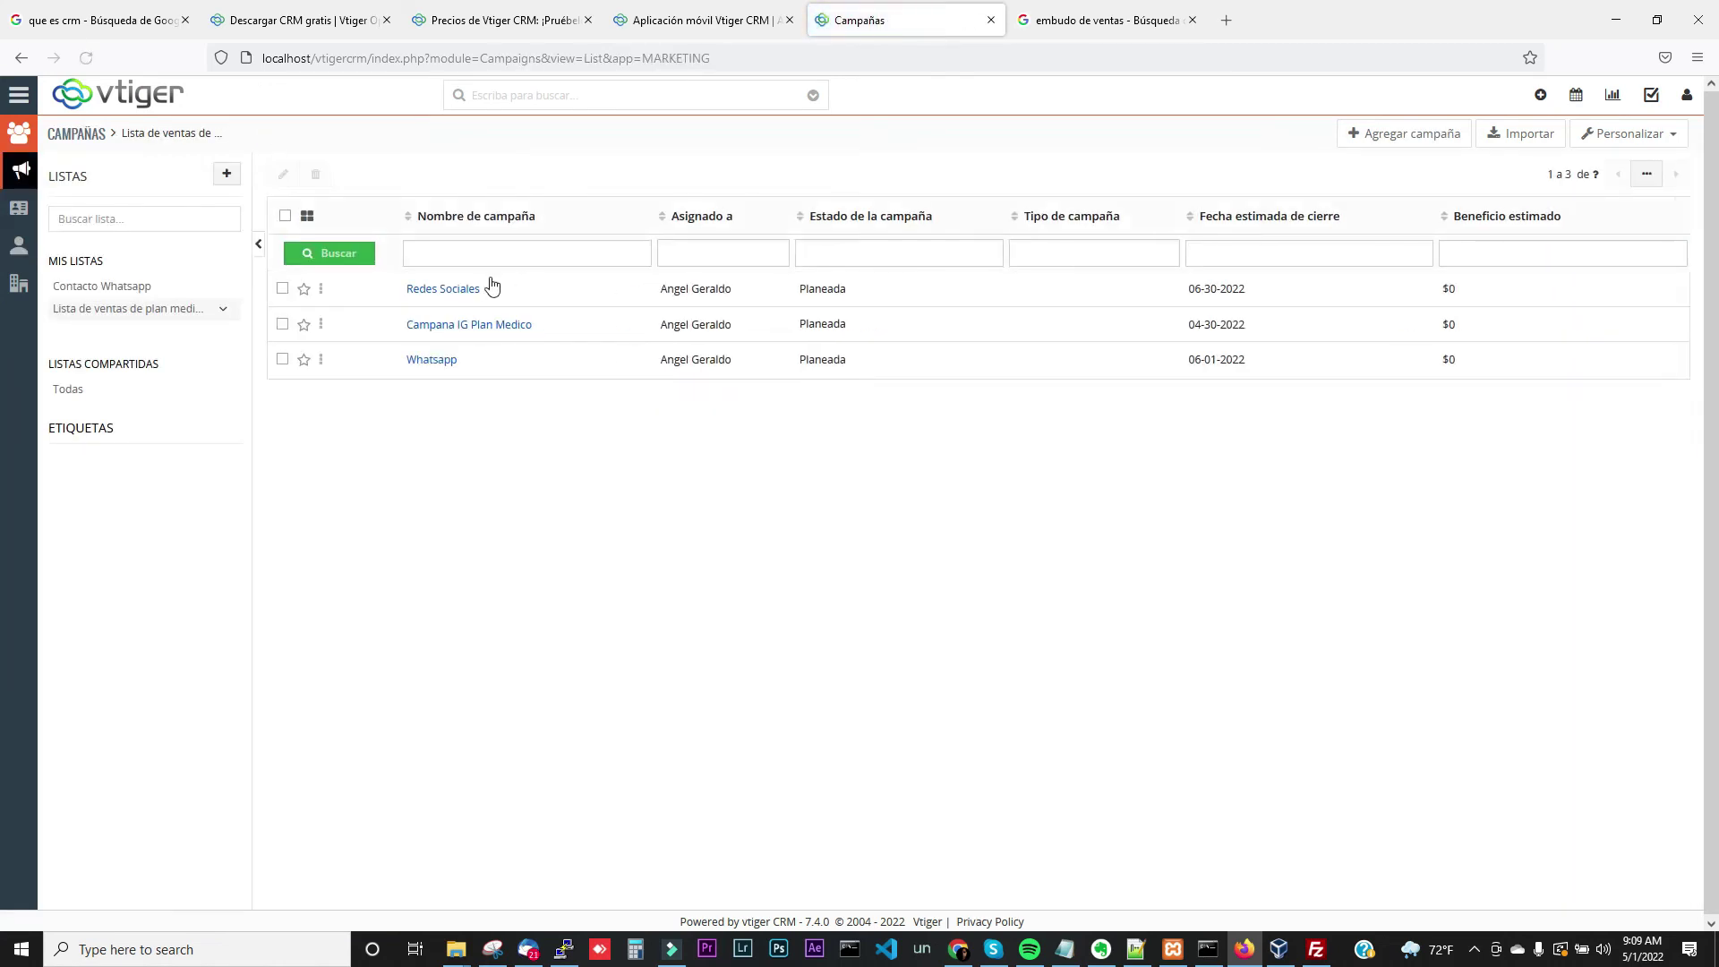
pyautogui.click(472, 291)
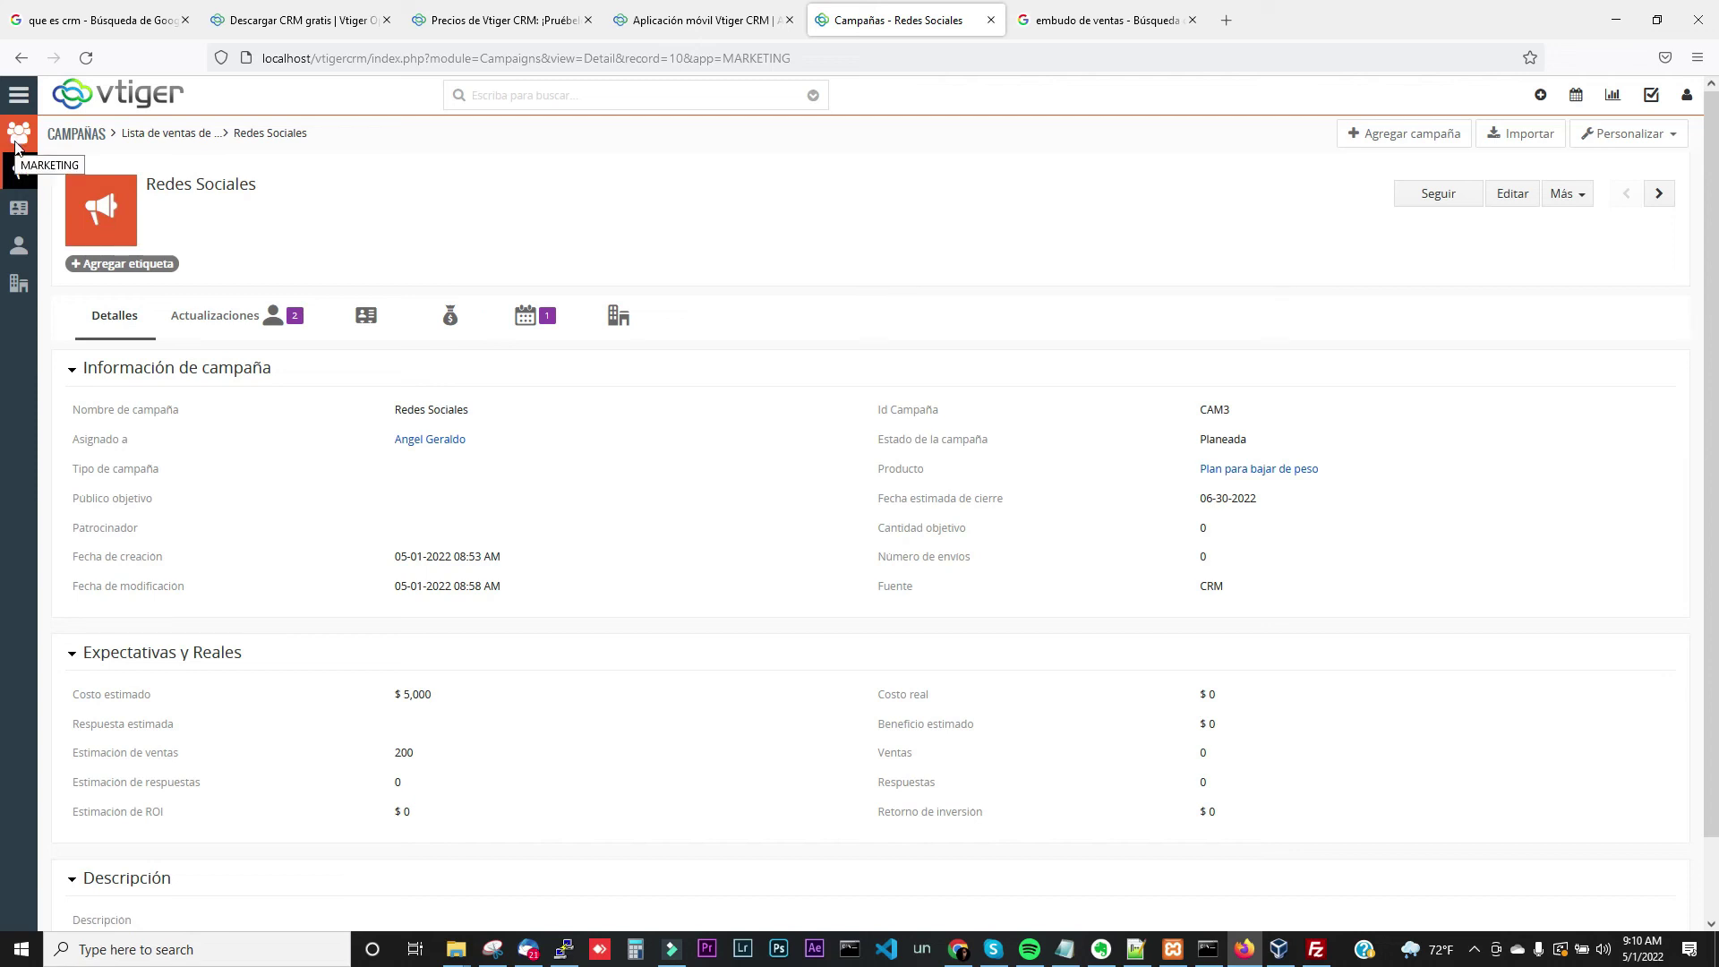
pyautogui.click(19, 95)
pyautogui.moveTo(74, 180)
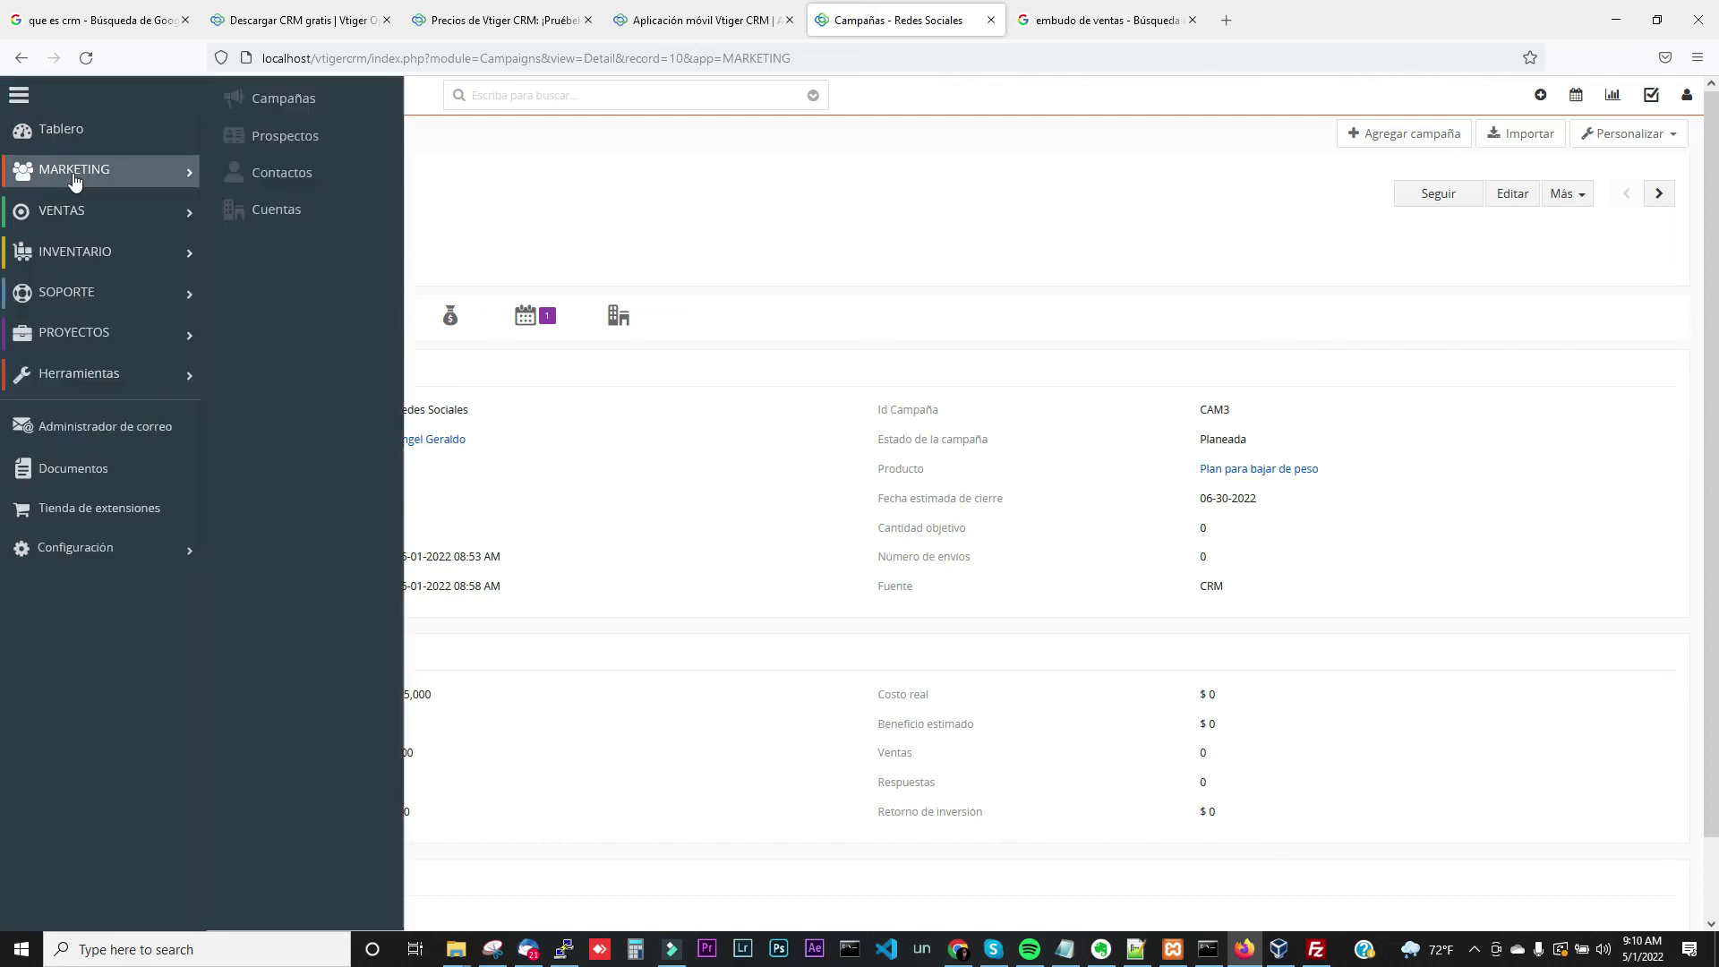
# Create and save a new lead with its first name, last name and e-mail address
pyautogui.click(254, 145)
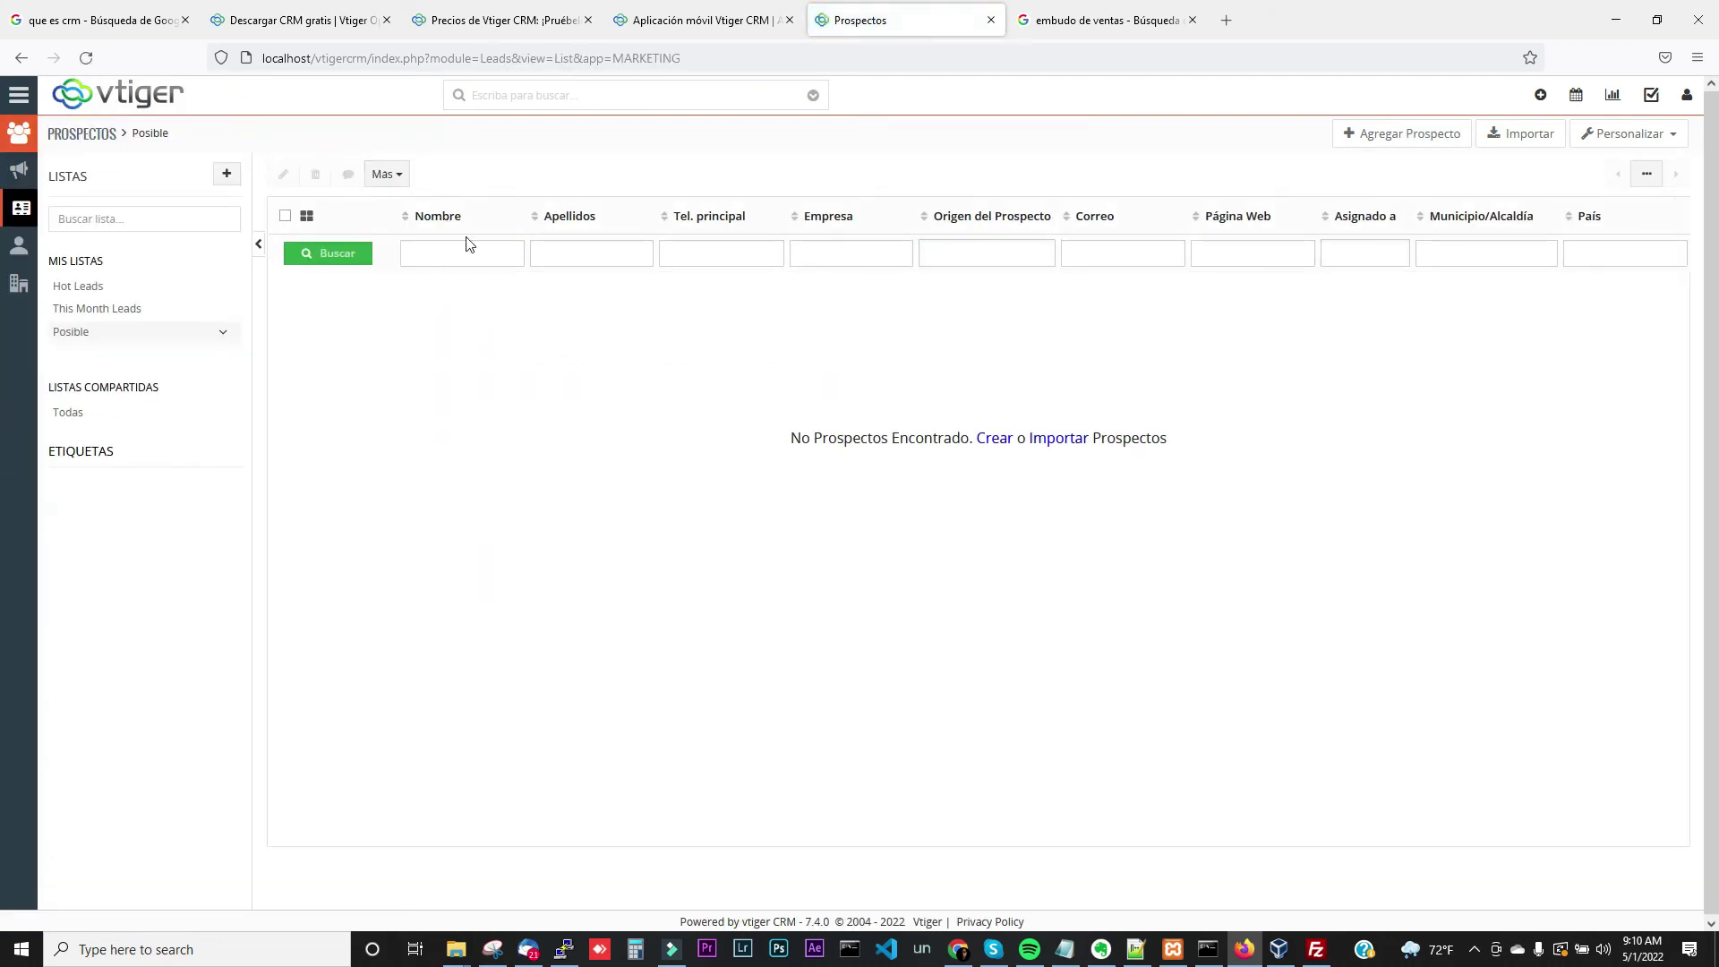
pyautogui.click(1424, 136)
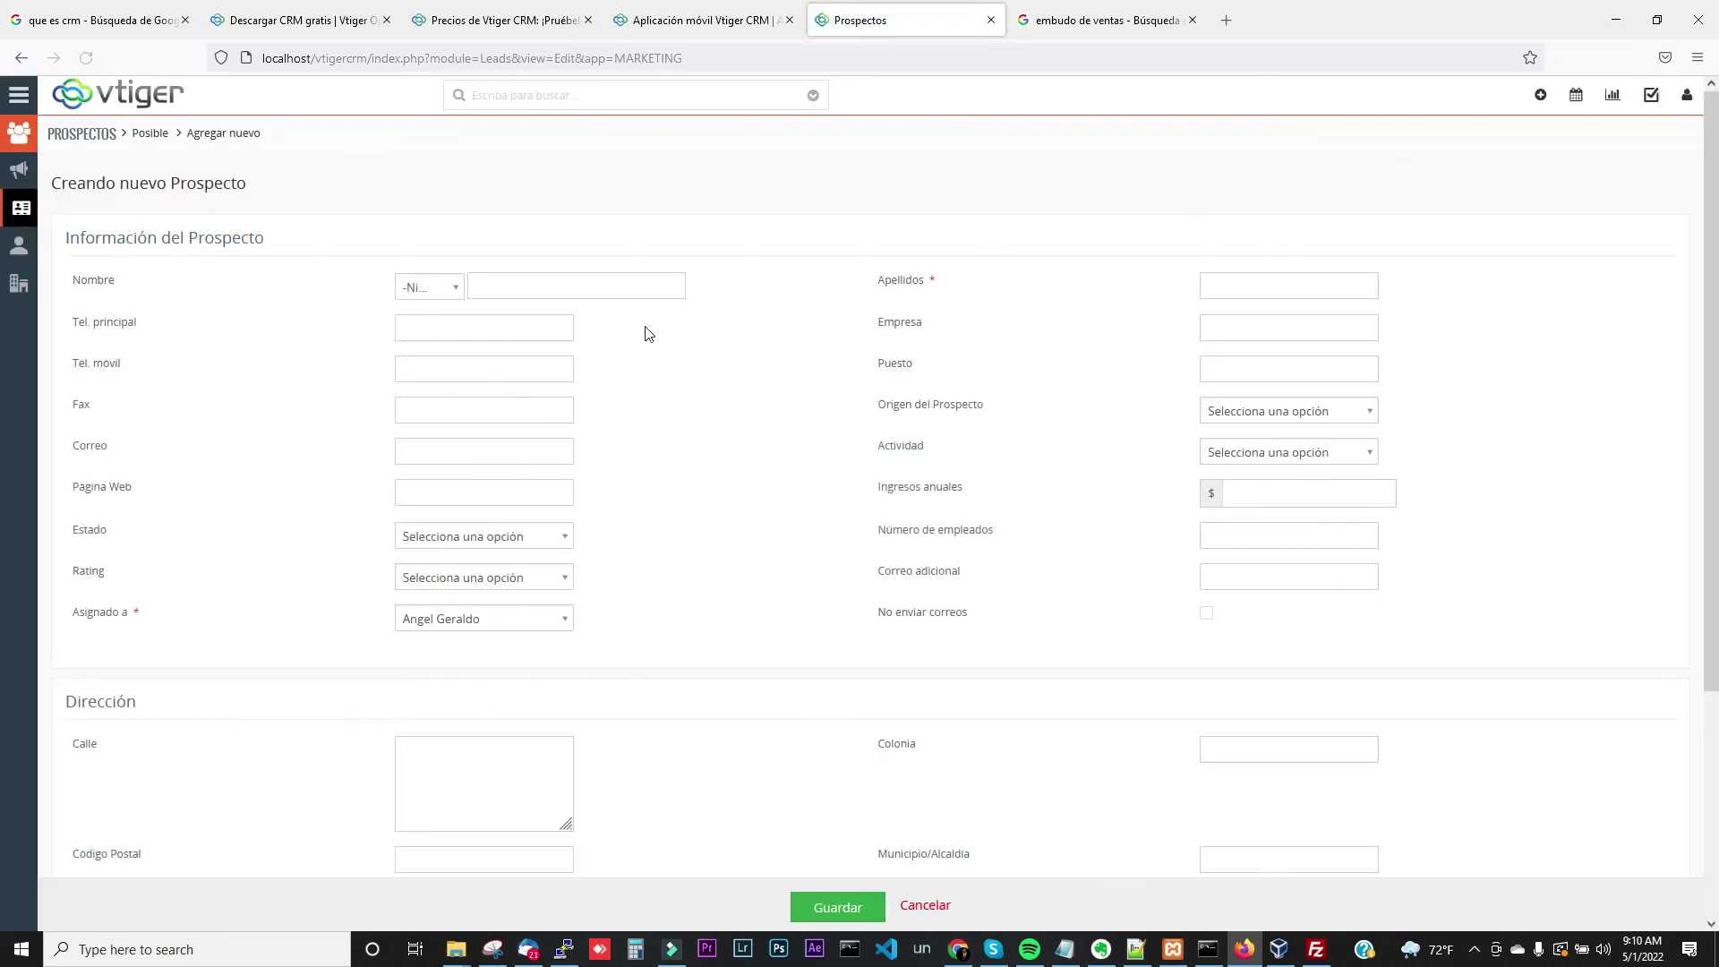
pyautogui.click(542, 278)
pyautogui.click(425, 445)
pyautogui.click(830, 907)
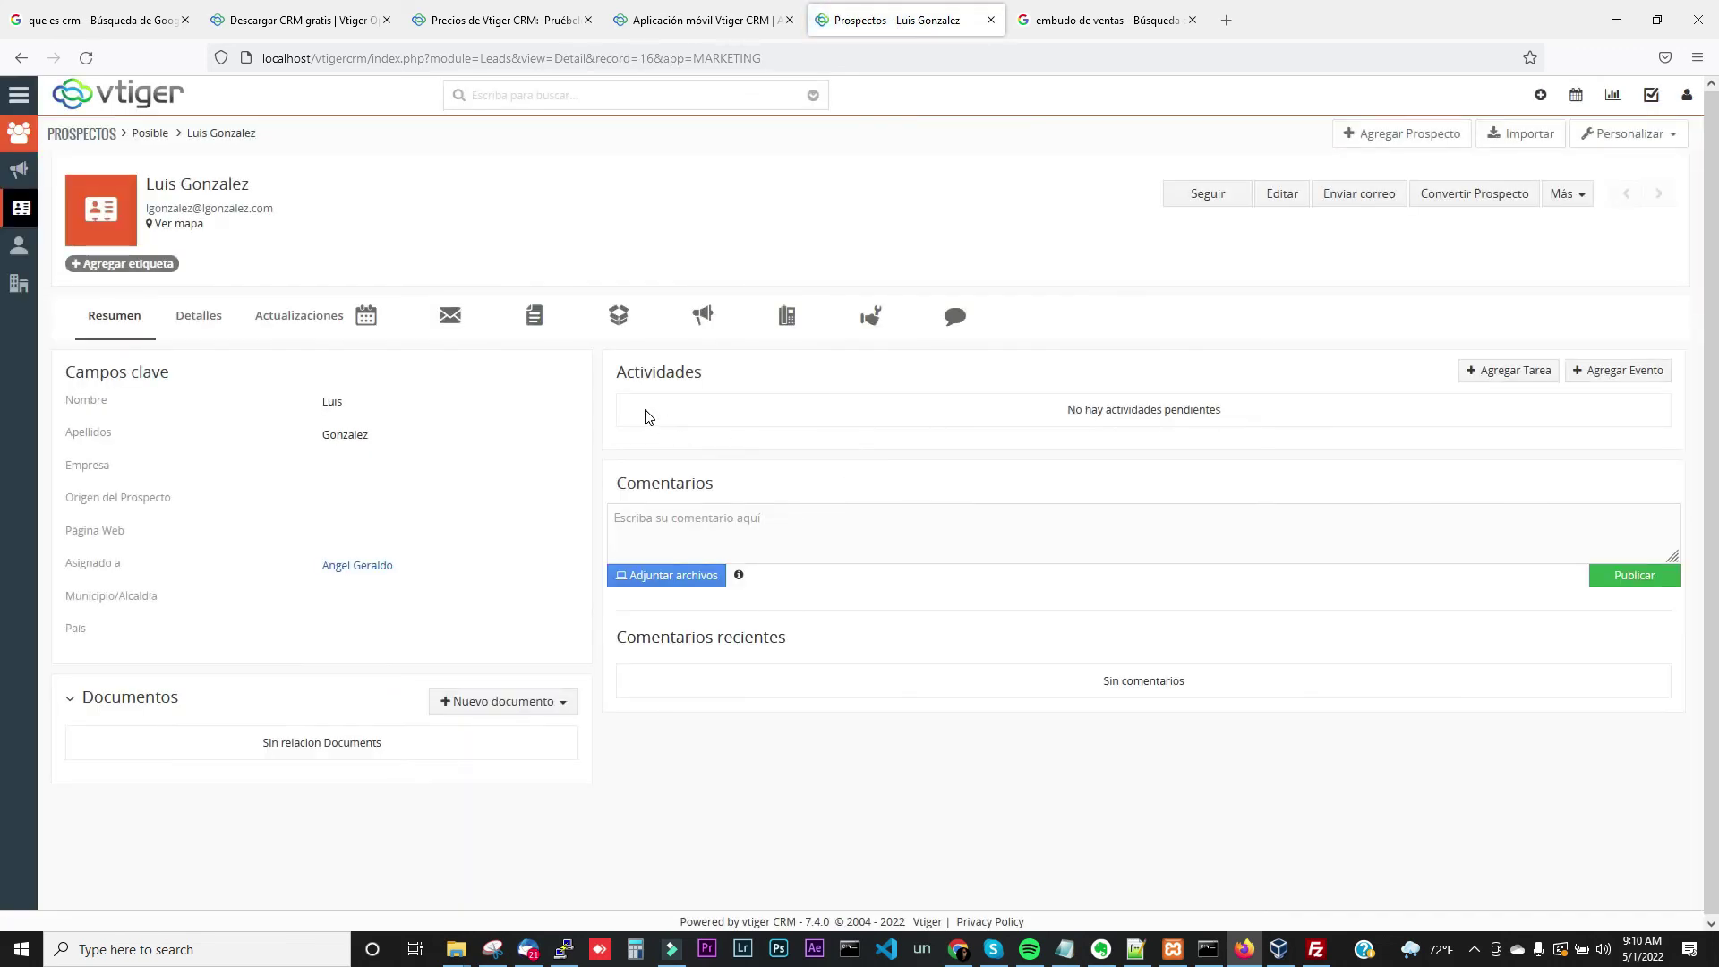
# Link the new lead to the Redes Sociales campaign via Seleccionar Campaña
pyautogui.click(702, 323)
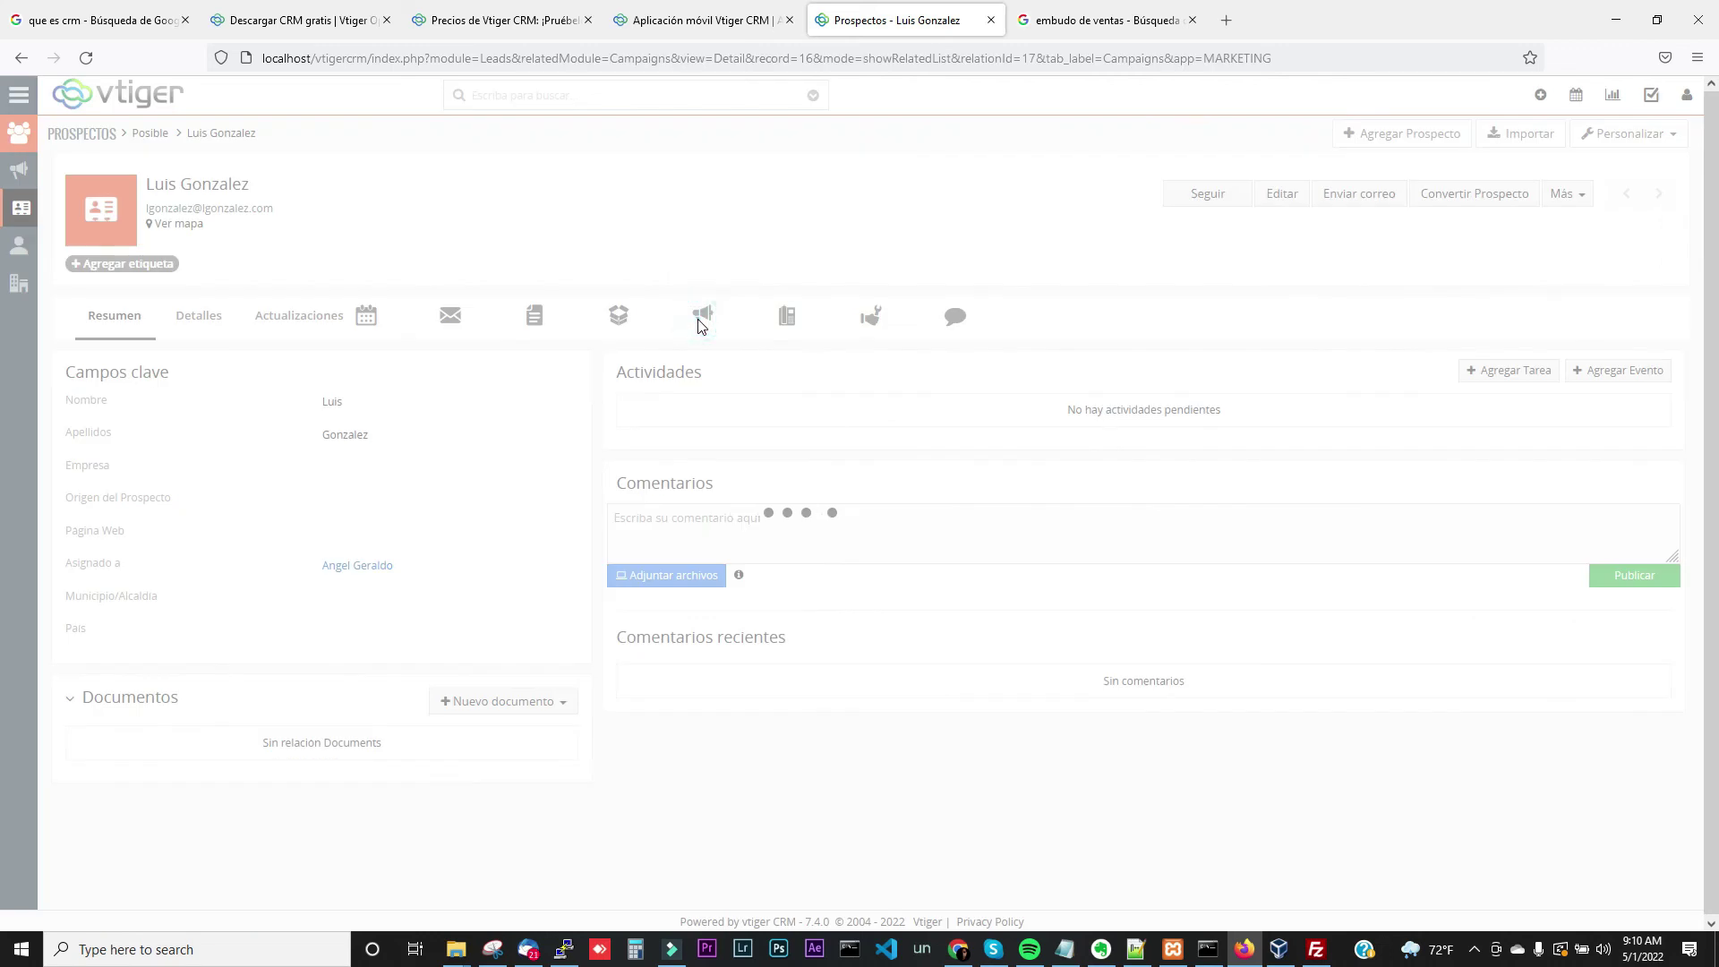
pyautogui.click(205, 384)
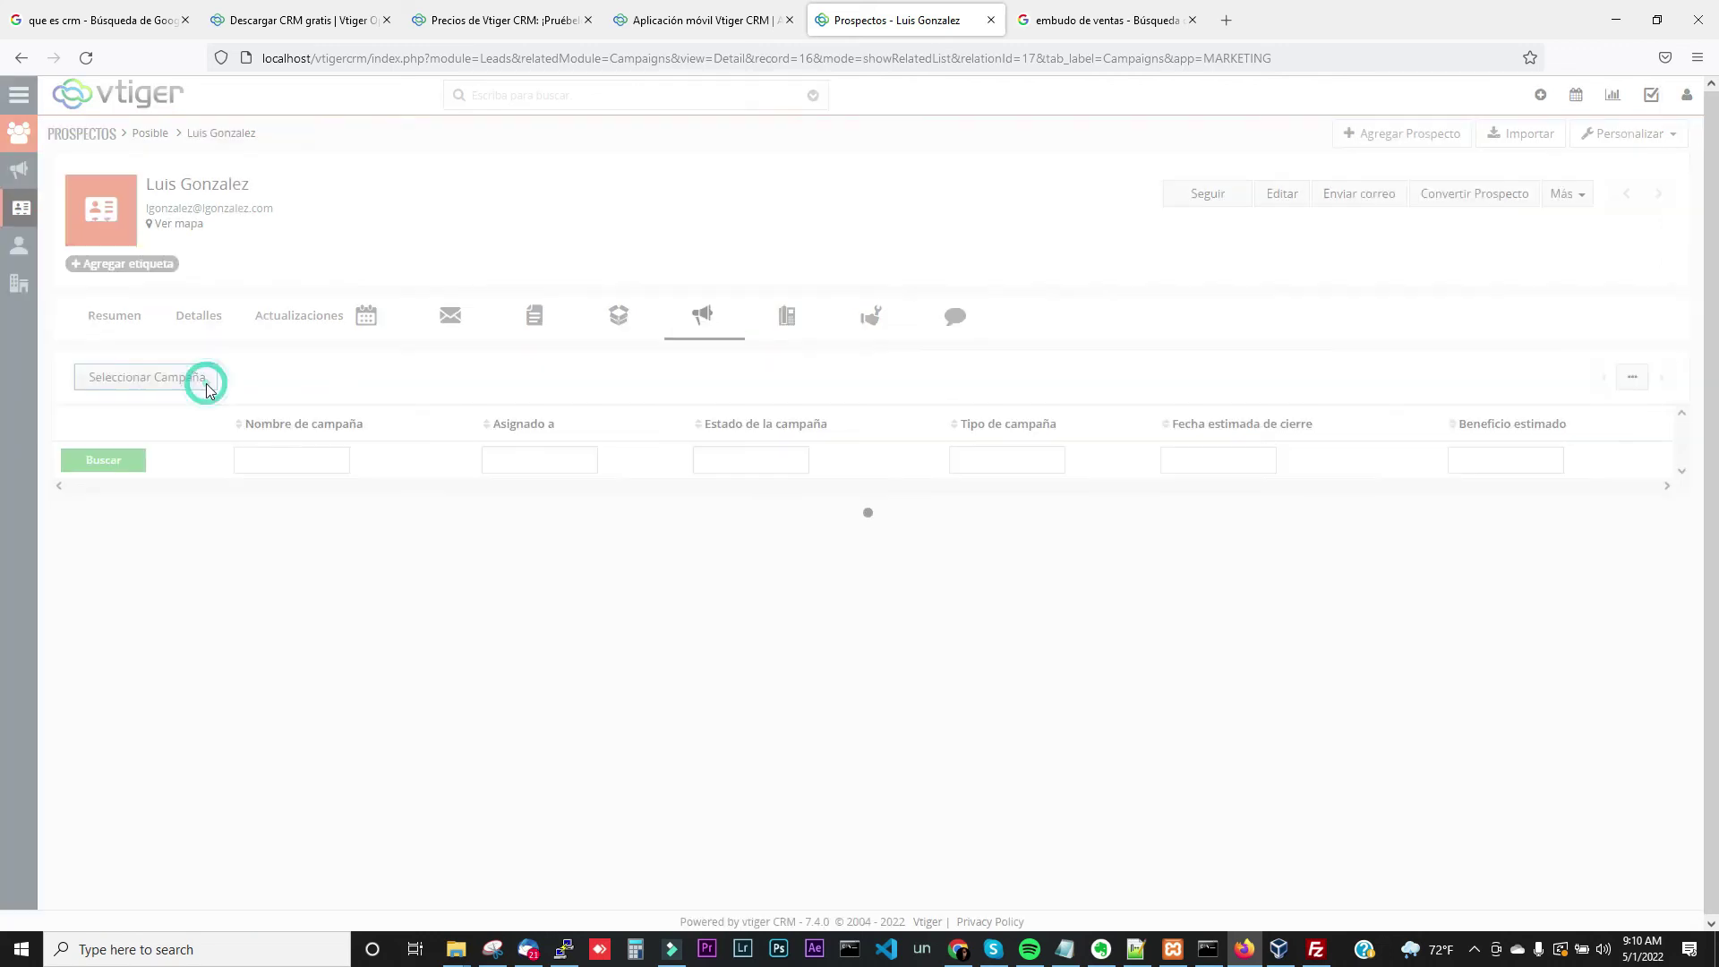
pyautogui.click(663, 296)
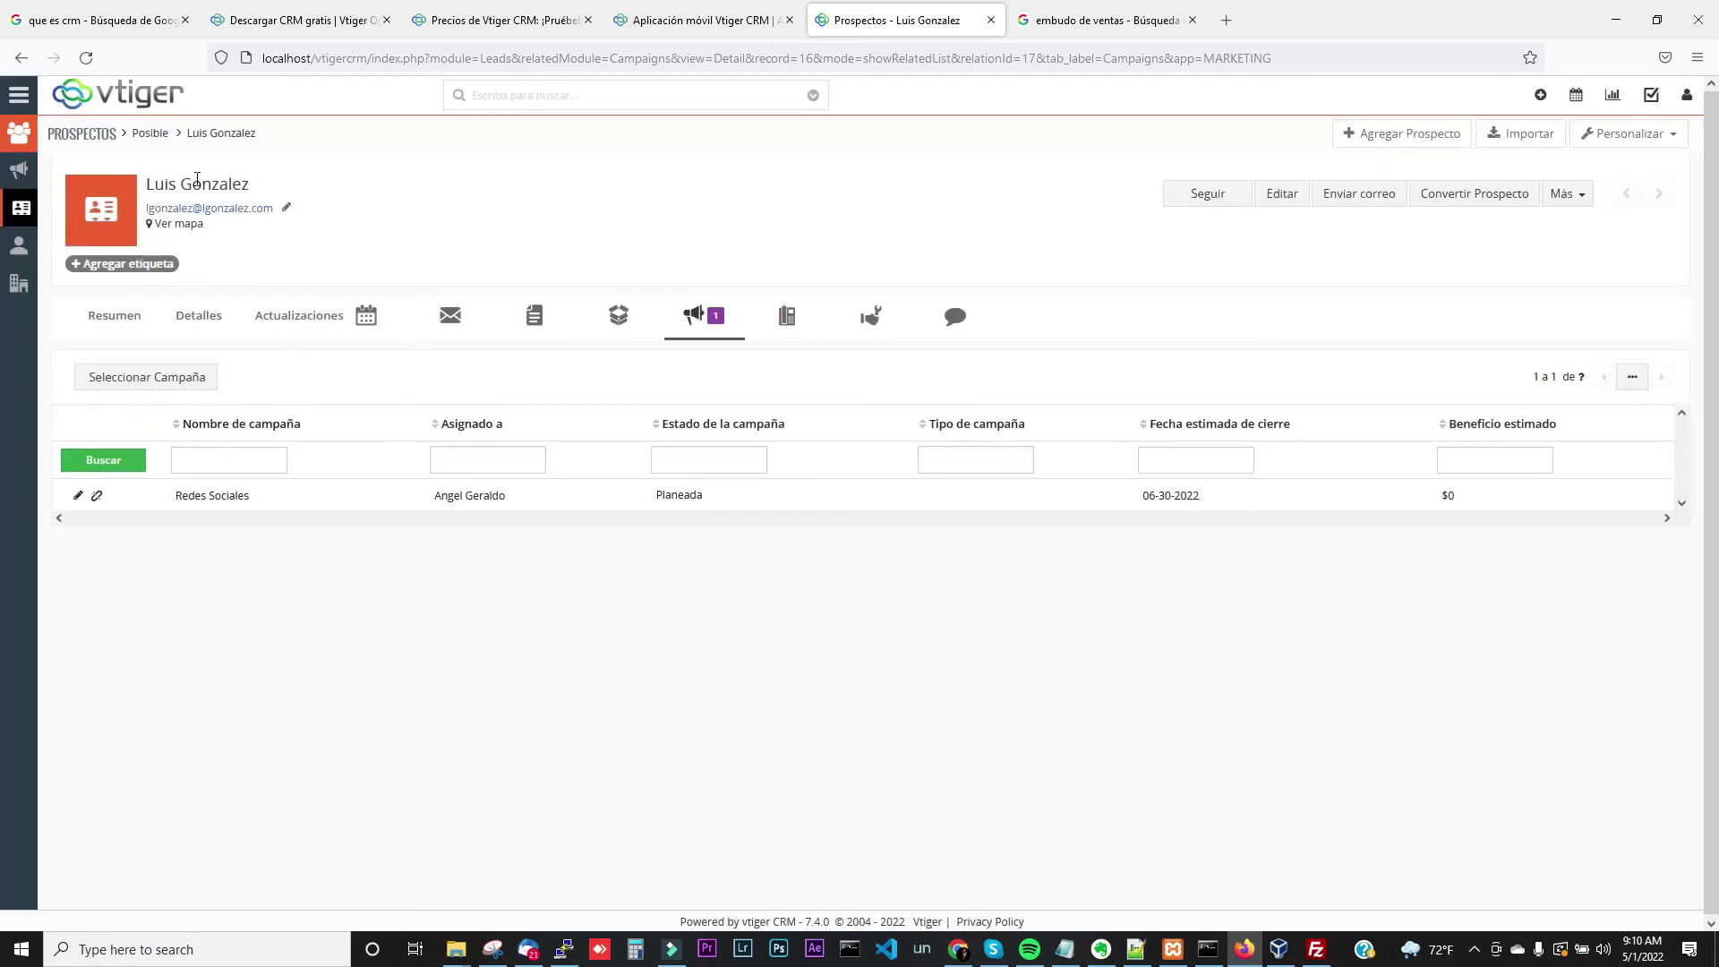
pyautogui.click(19, 96)
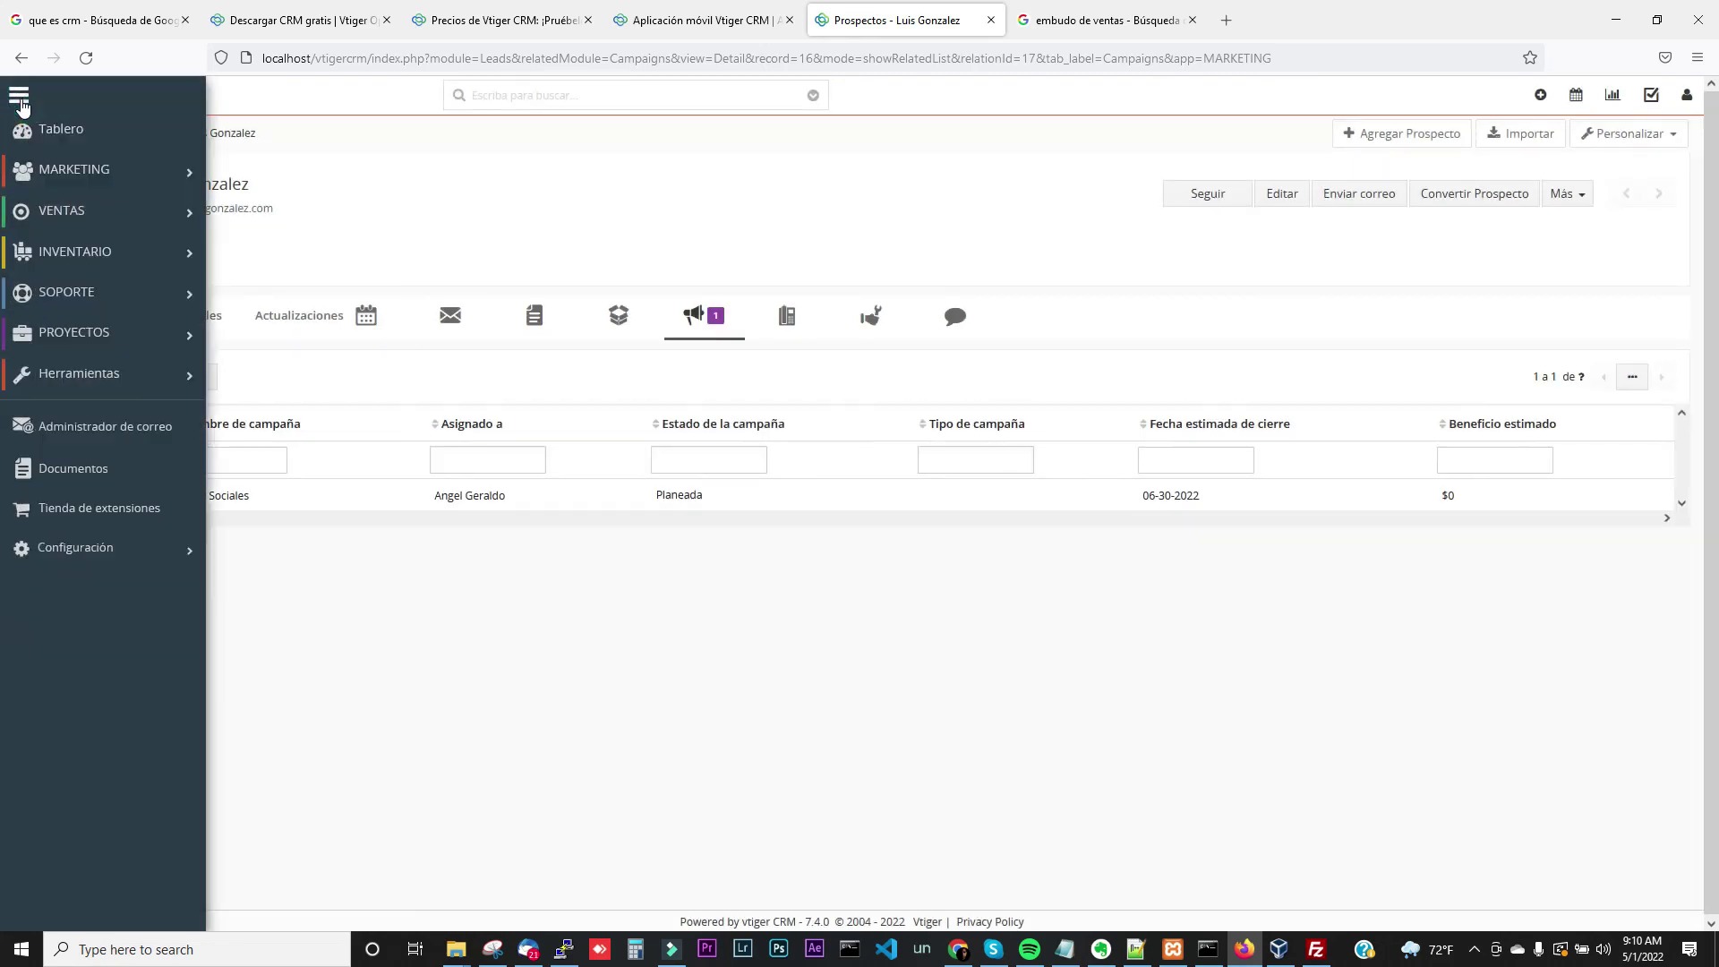
pyautogui.moveTo(75, 176)
pyautogui.click(285, 101)
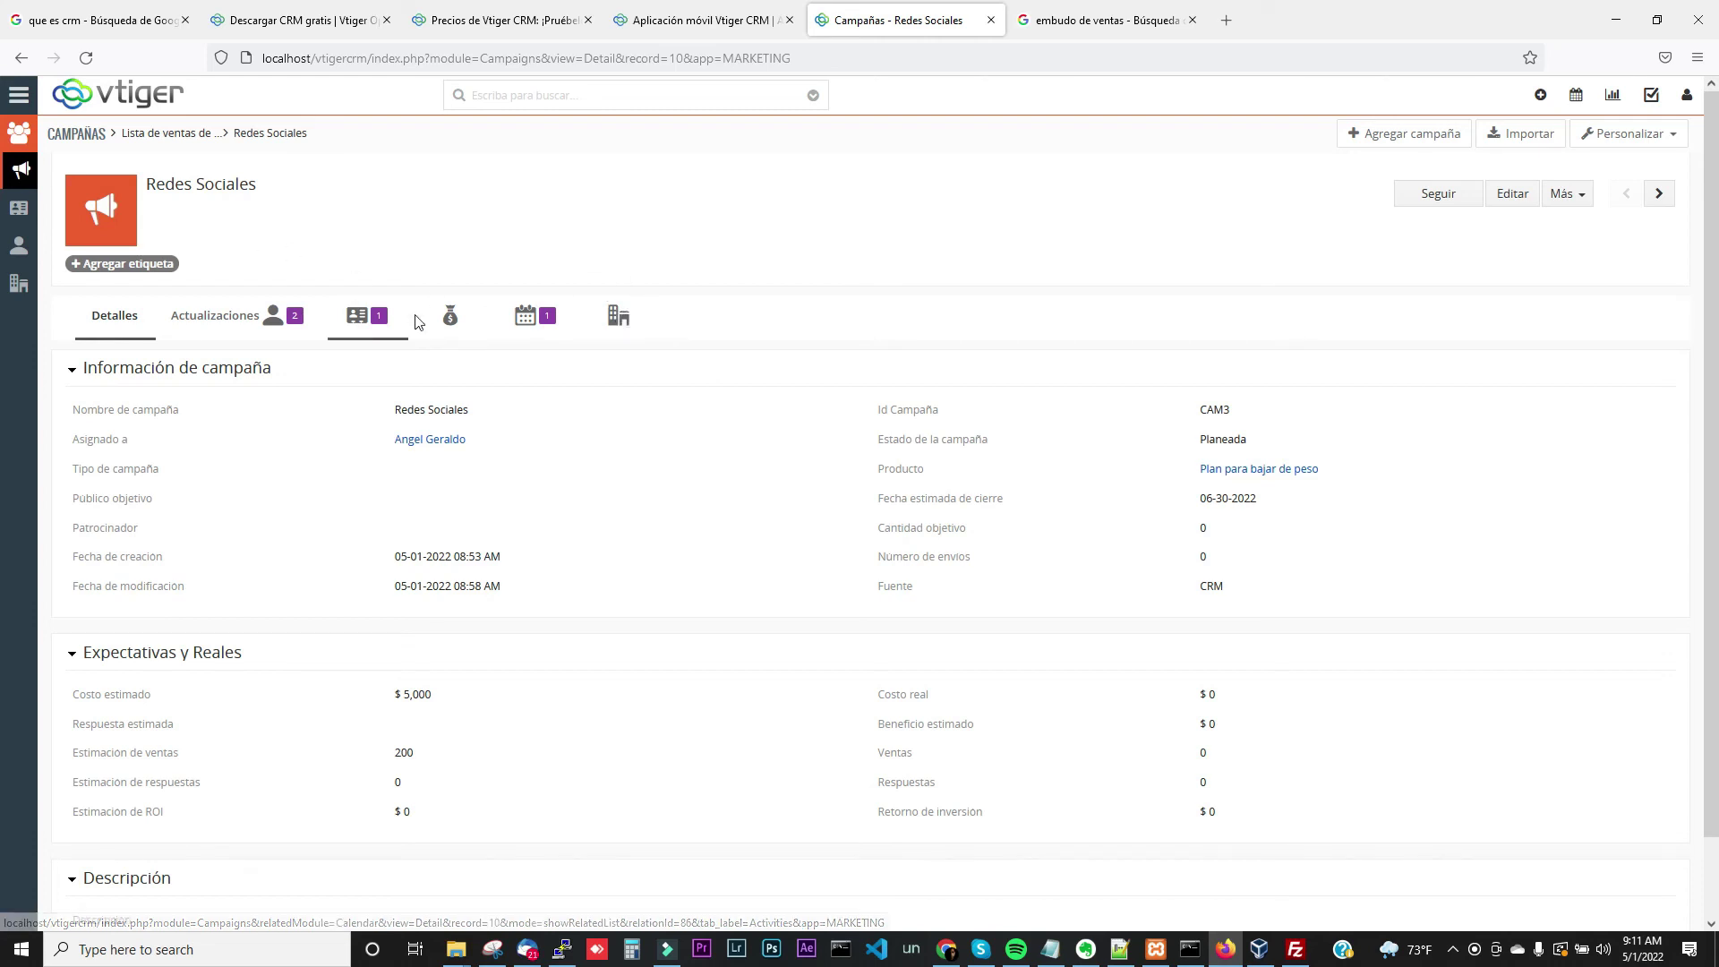
pyautogui.click(19, 100)
pyautogui.moveTo(136, 166)
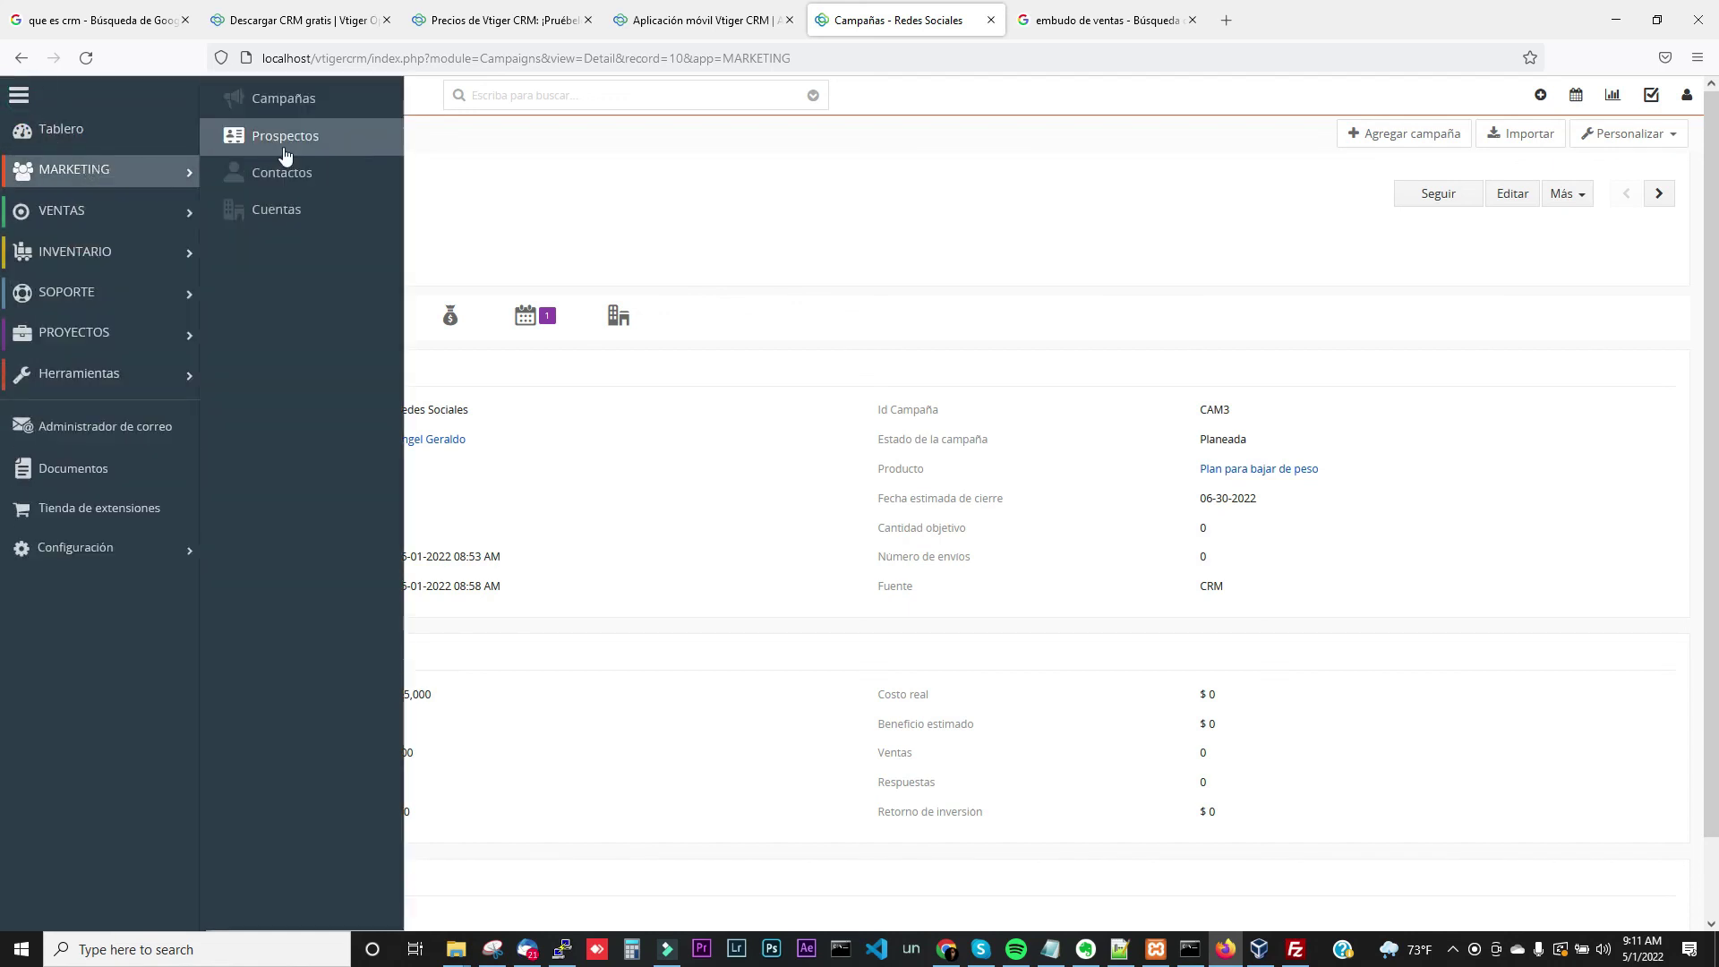
pyautogui.click(284, 148)
pyautogui.click(421, 305)
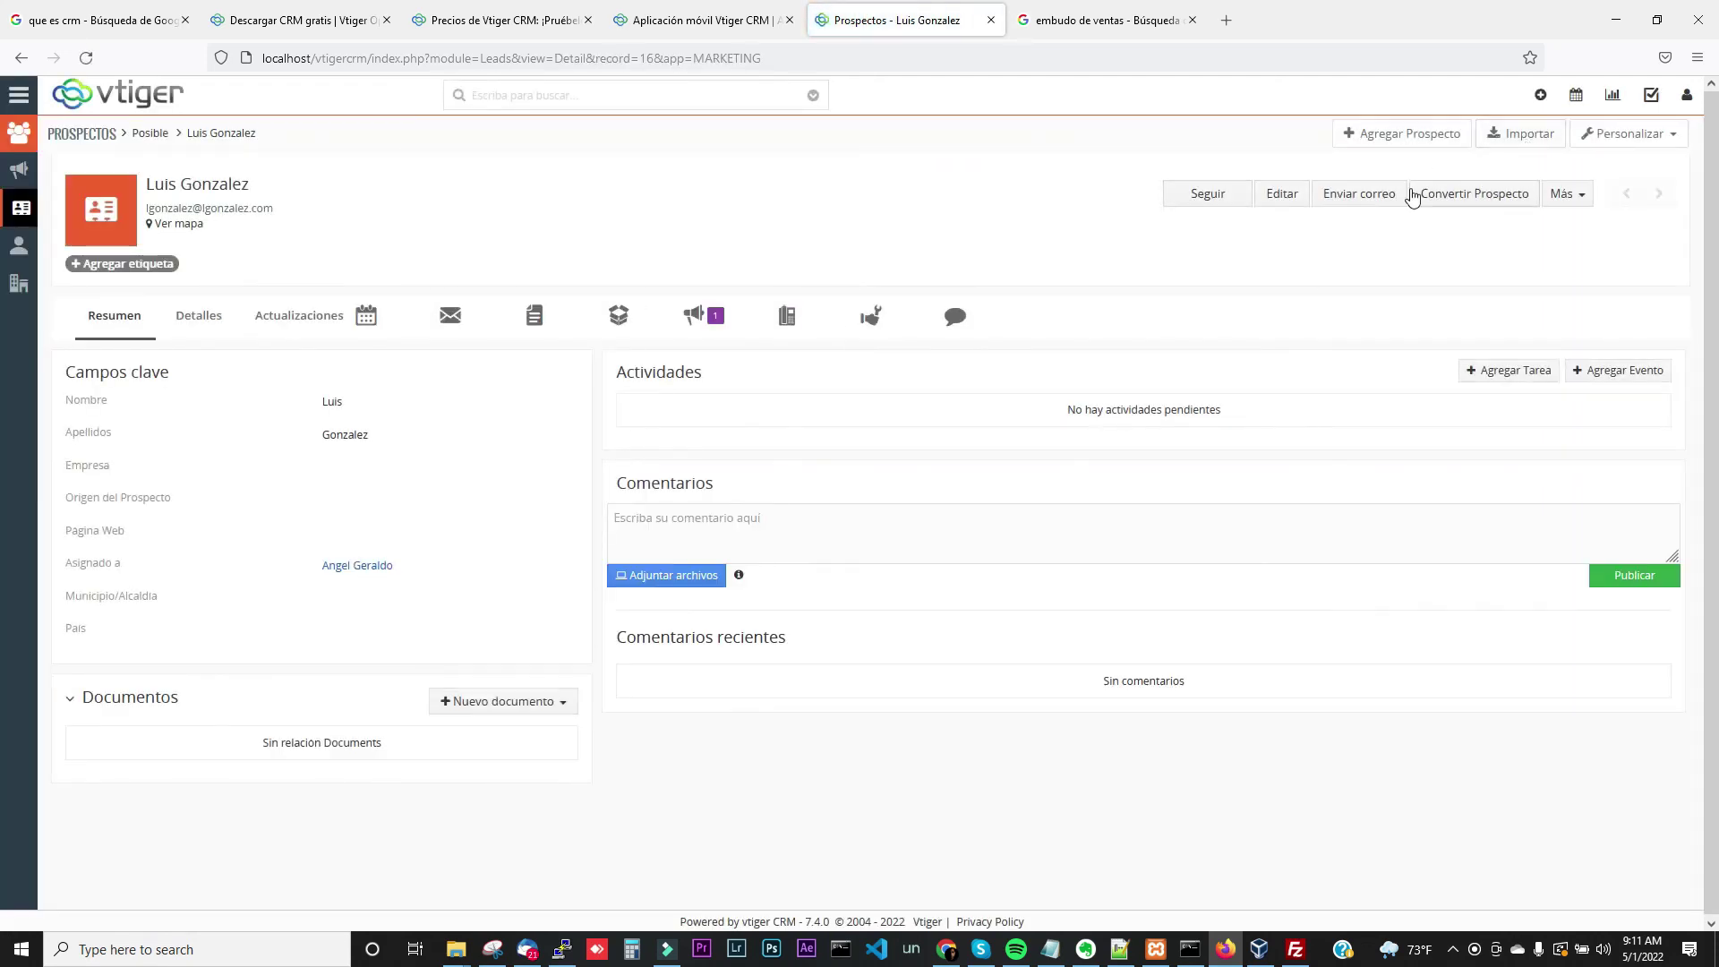
# Convert the lead into a new account 'Open fit' with activity Salud, without creating a contact
pyautogui.click(1457, 199)
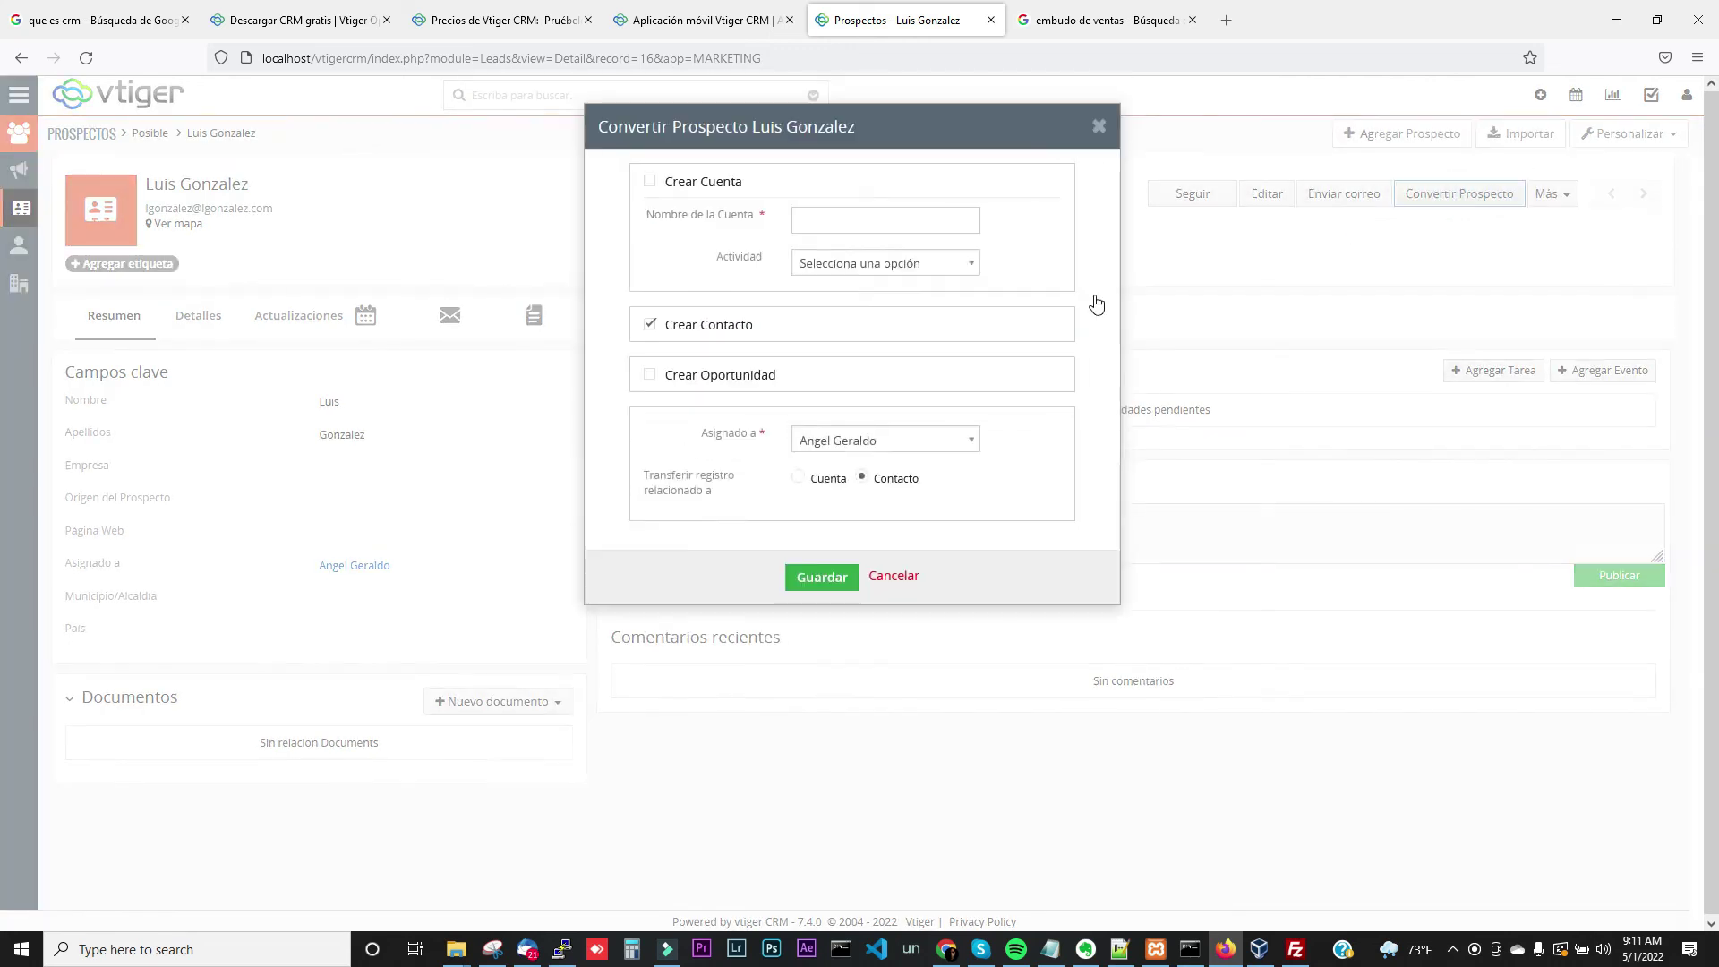
pyautogui.click(645, 338)
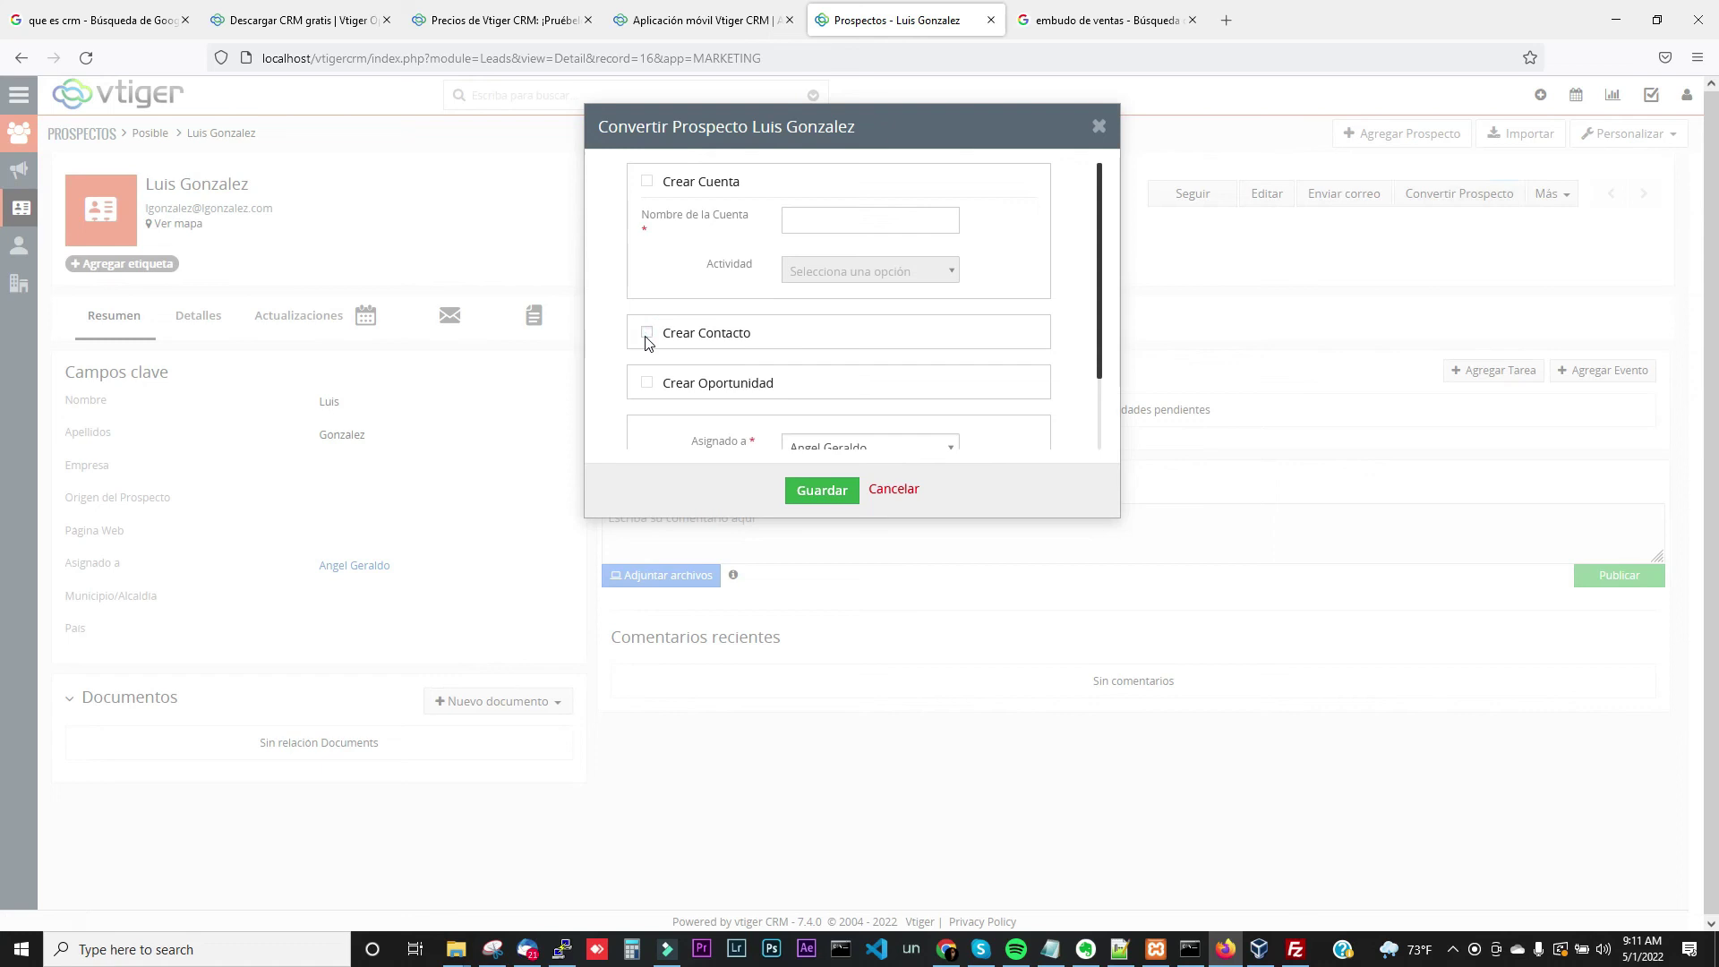
pyautogui.click(646, 183)
pyautogui.click(852, 229)
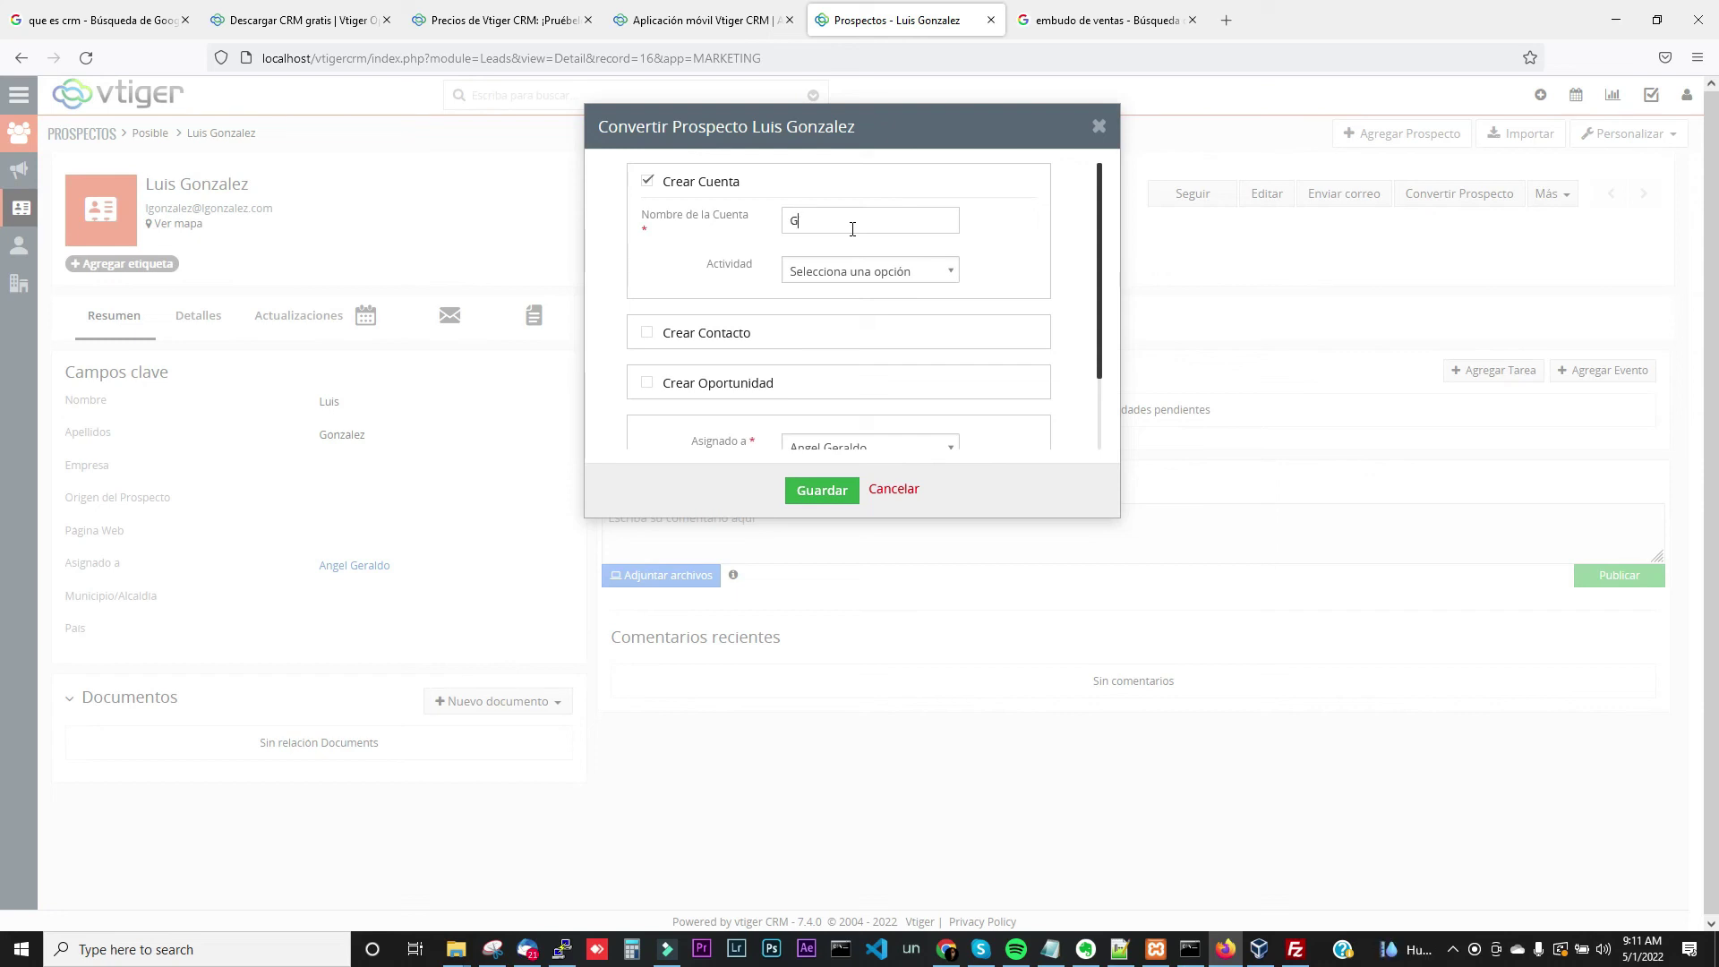
pyautogui.write('pen fit')
pyautogui.click(829, 270)
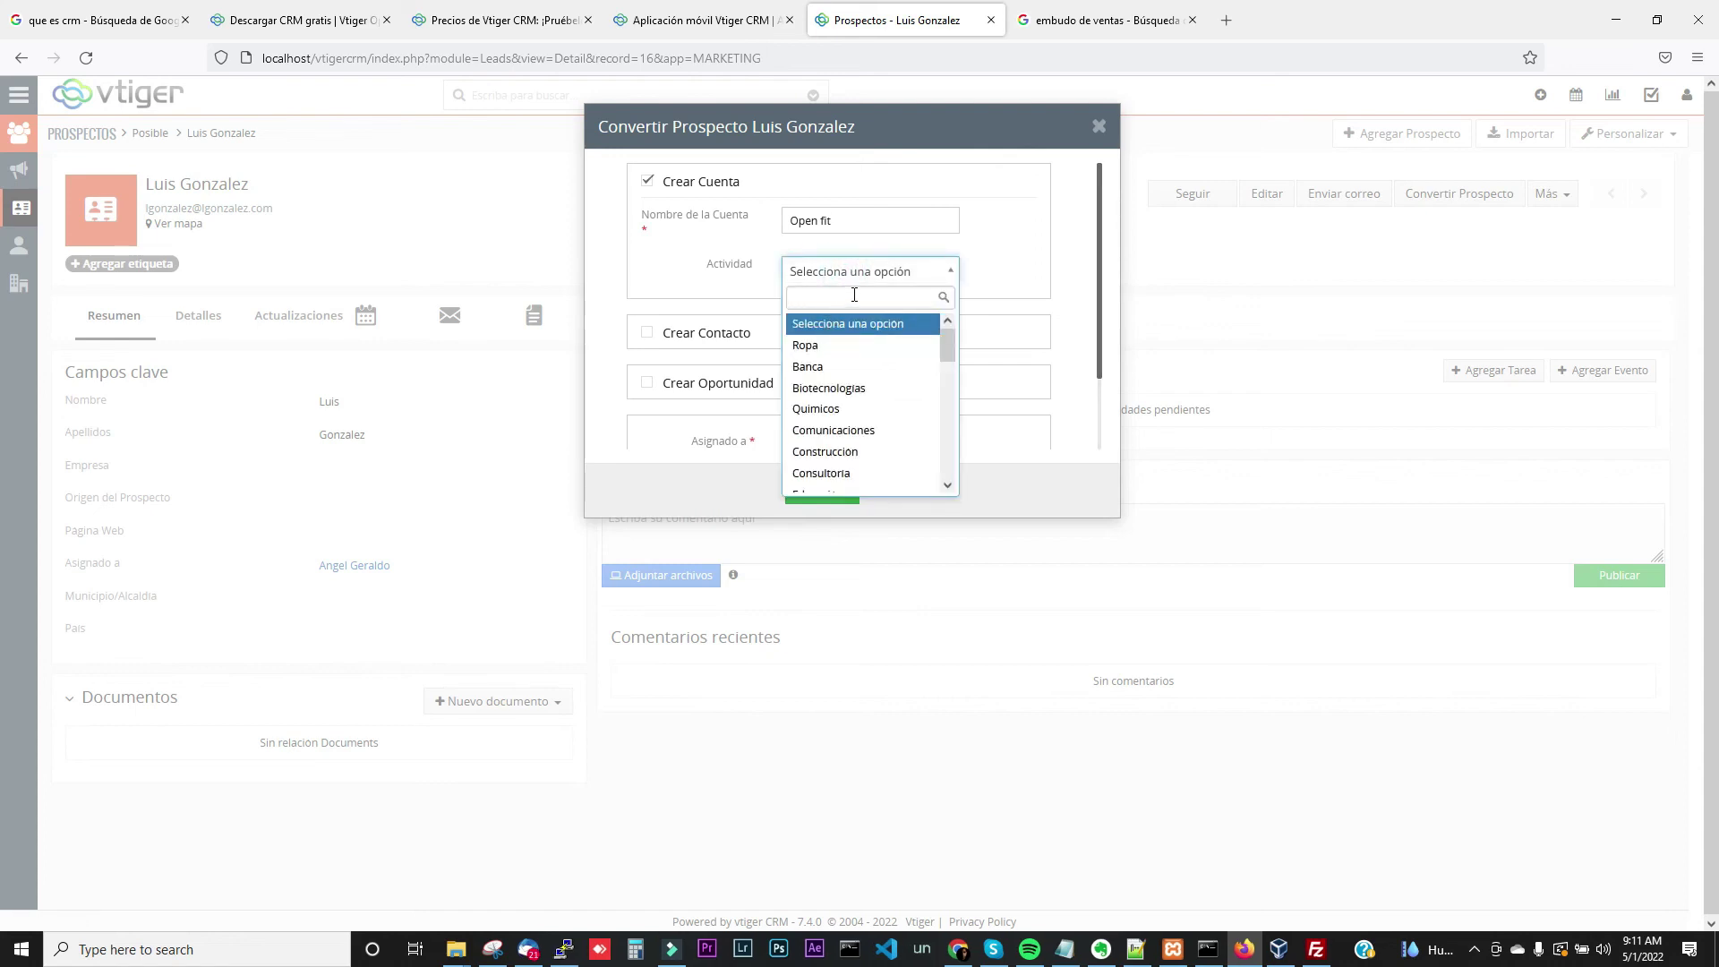
pyautogui.write('salu')
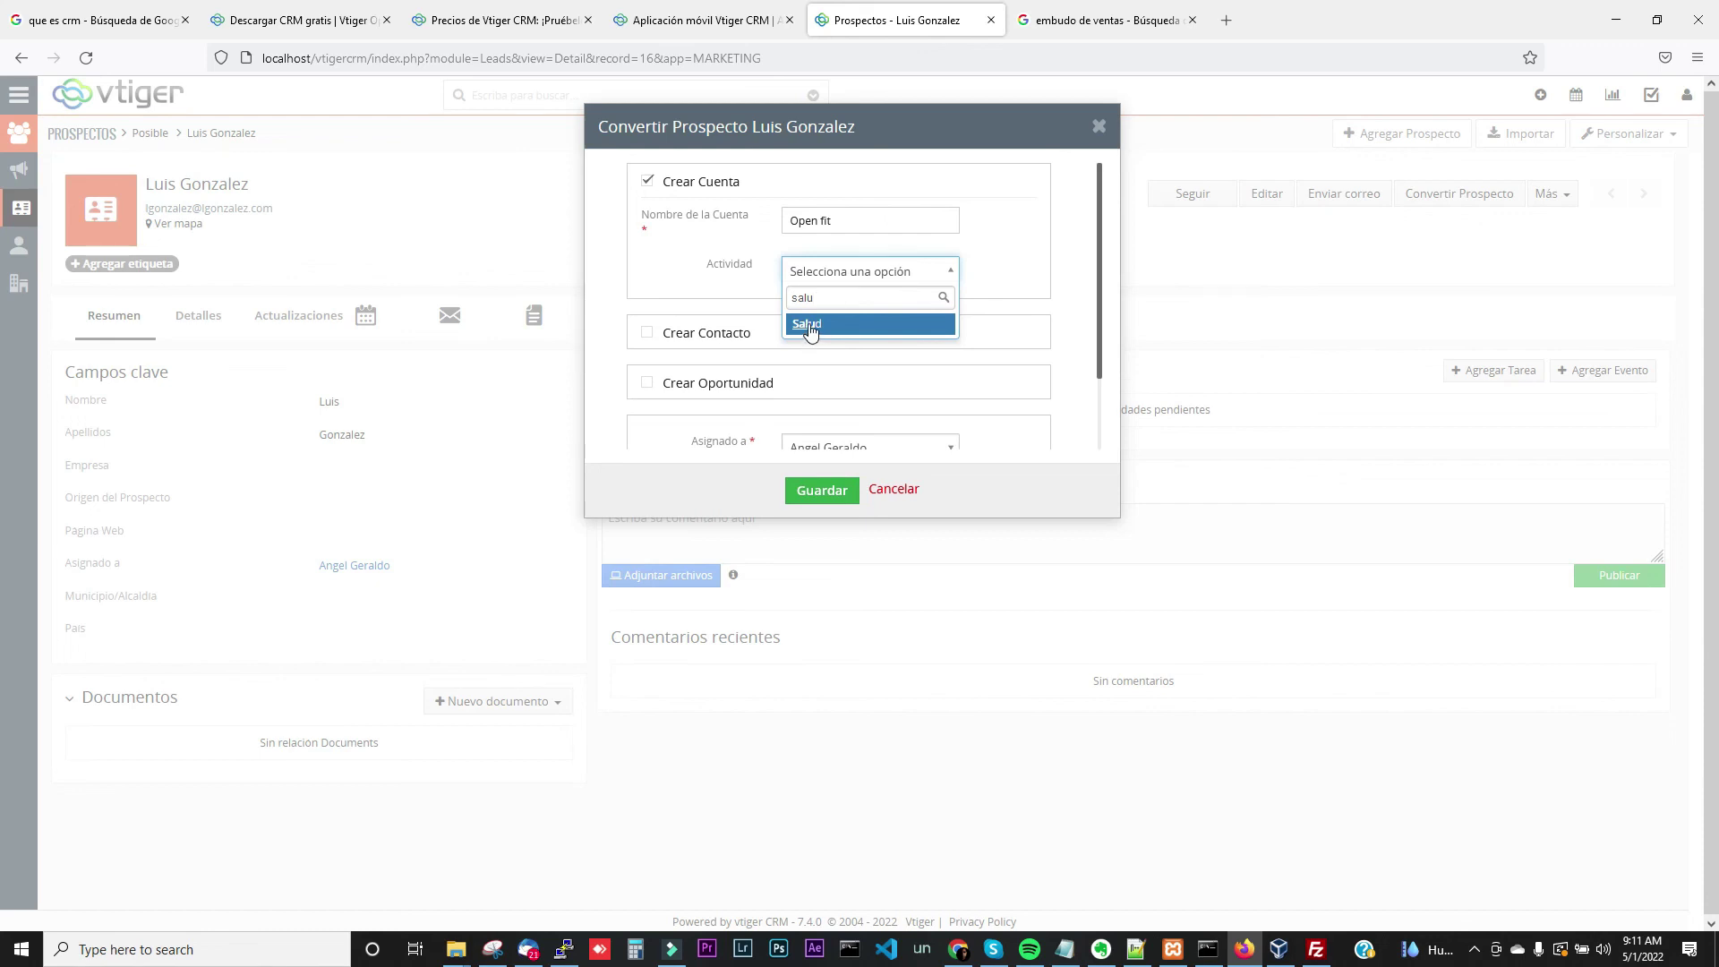
pyautogui.click(811, 328)
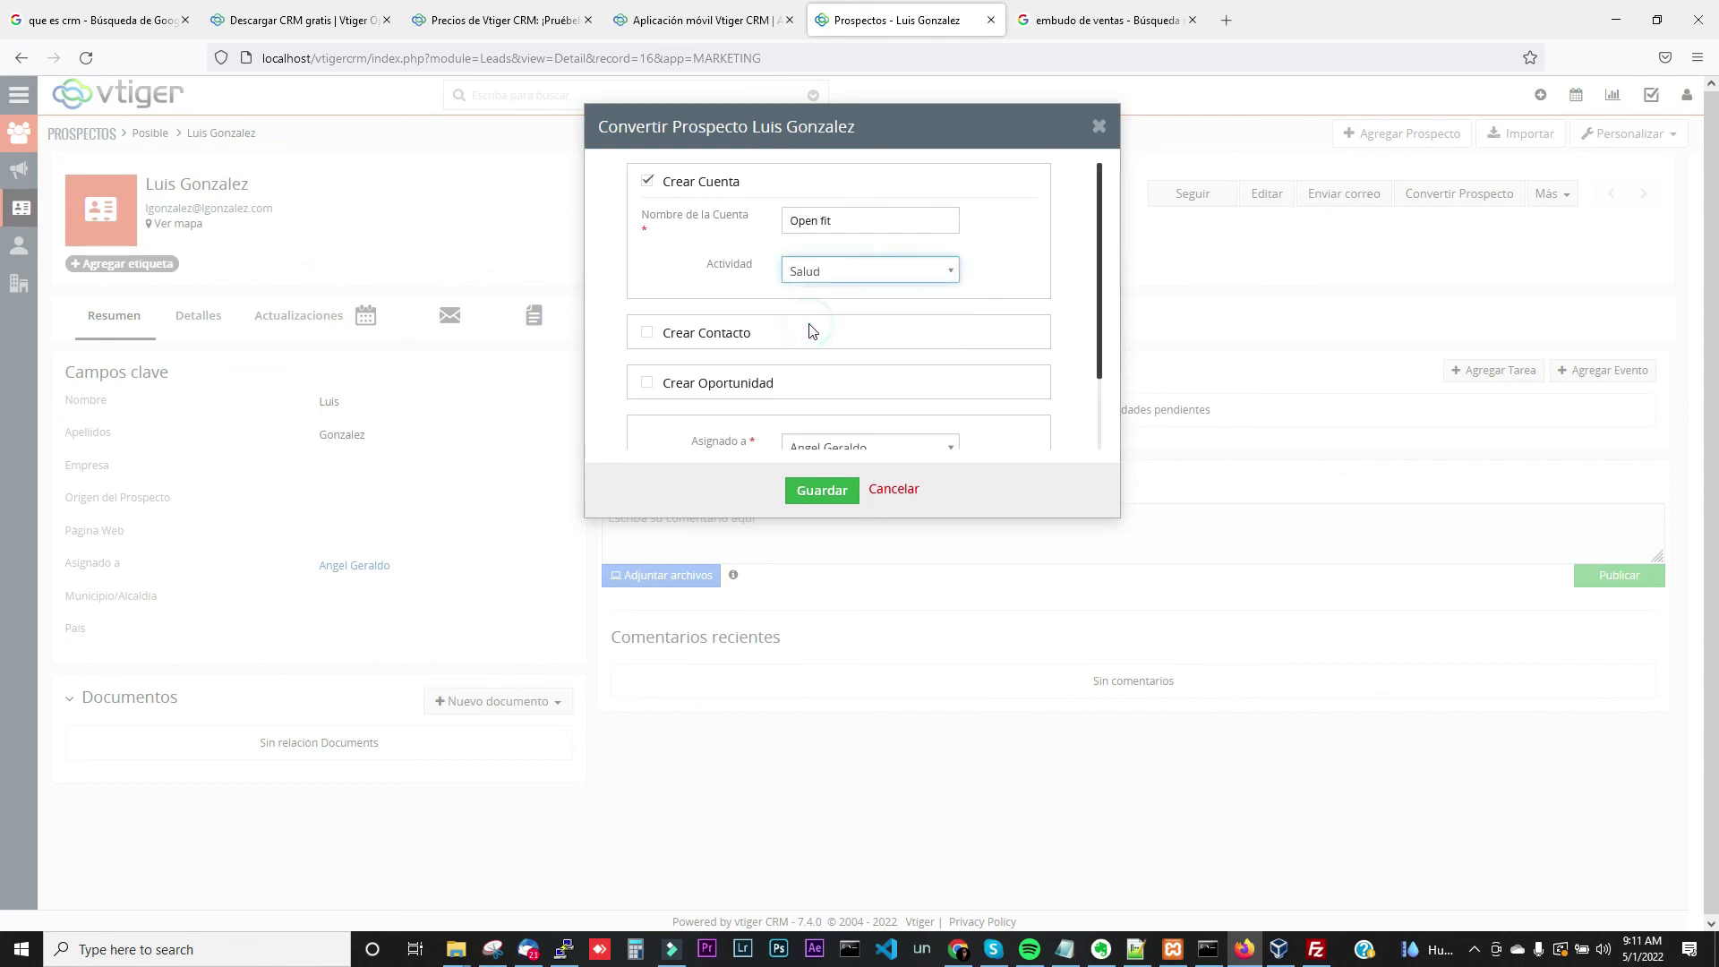
pyautogui.click(834, 493)
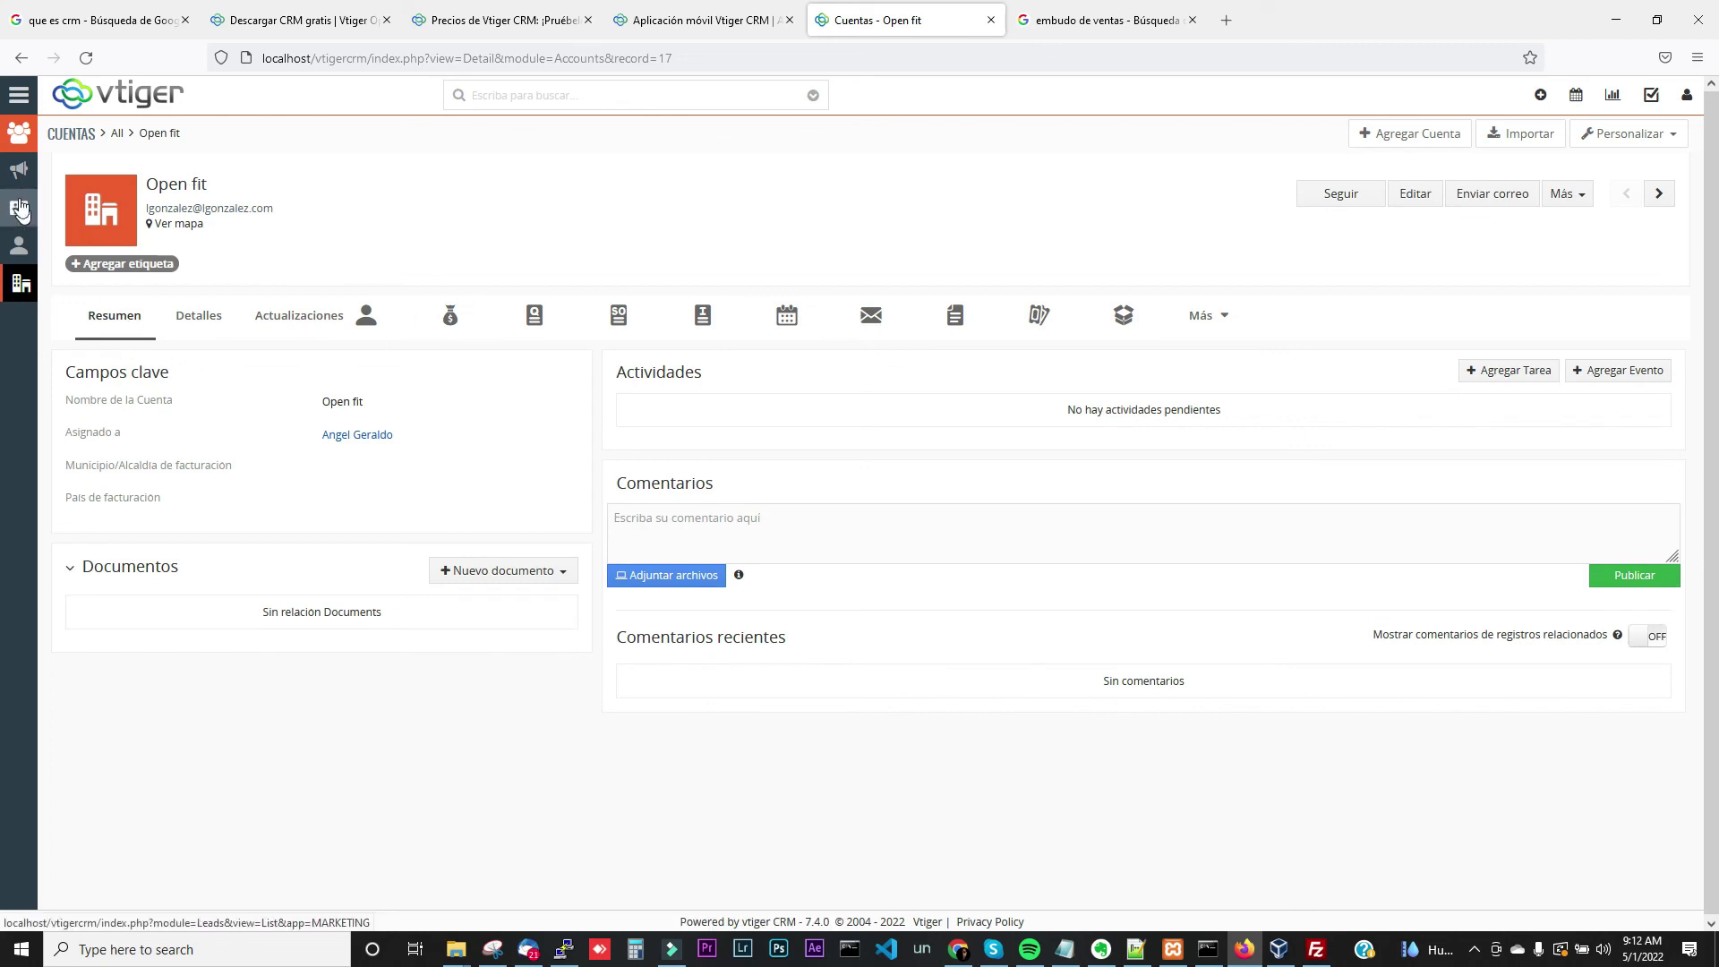
# Open the Redes Sociales campaign's Cuentas tab and preview the linked Open fit account
pyautogui.click(19, 95)
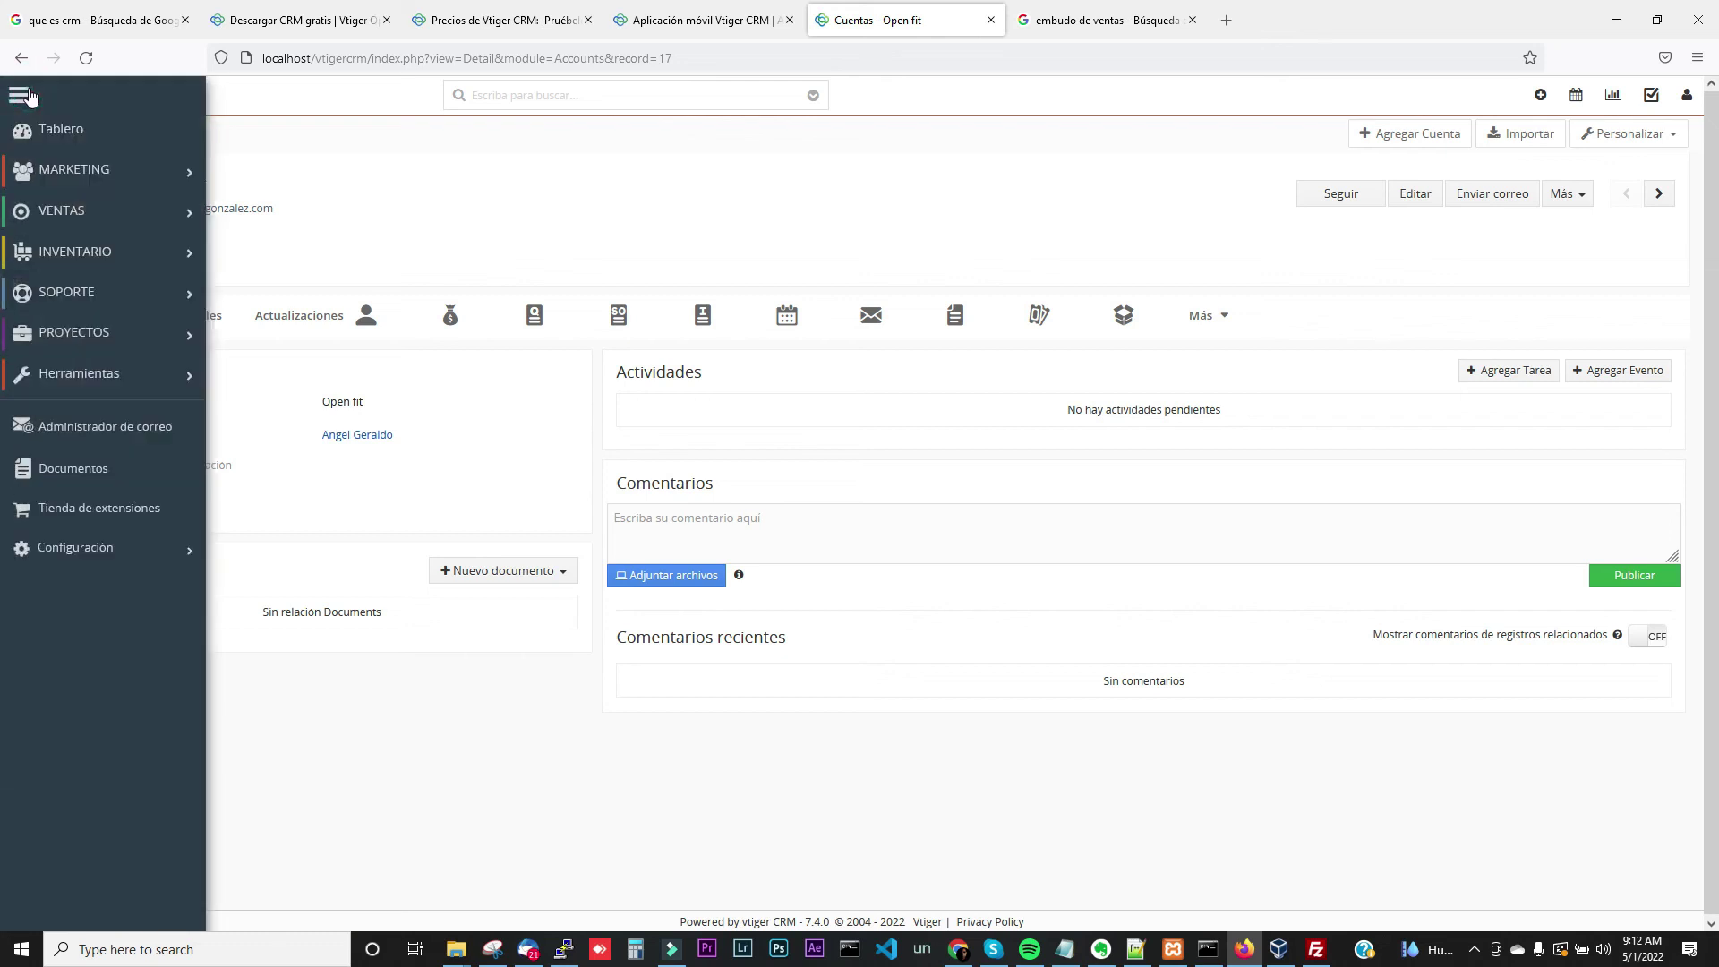
pyautogui.moveTo(114, 172)
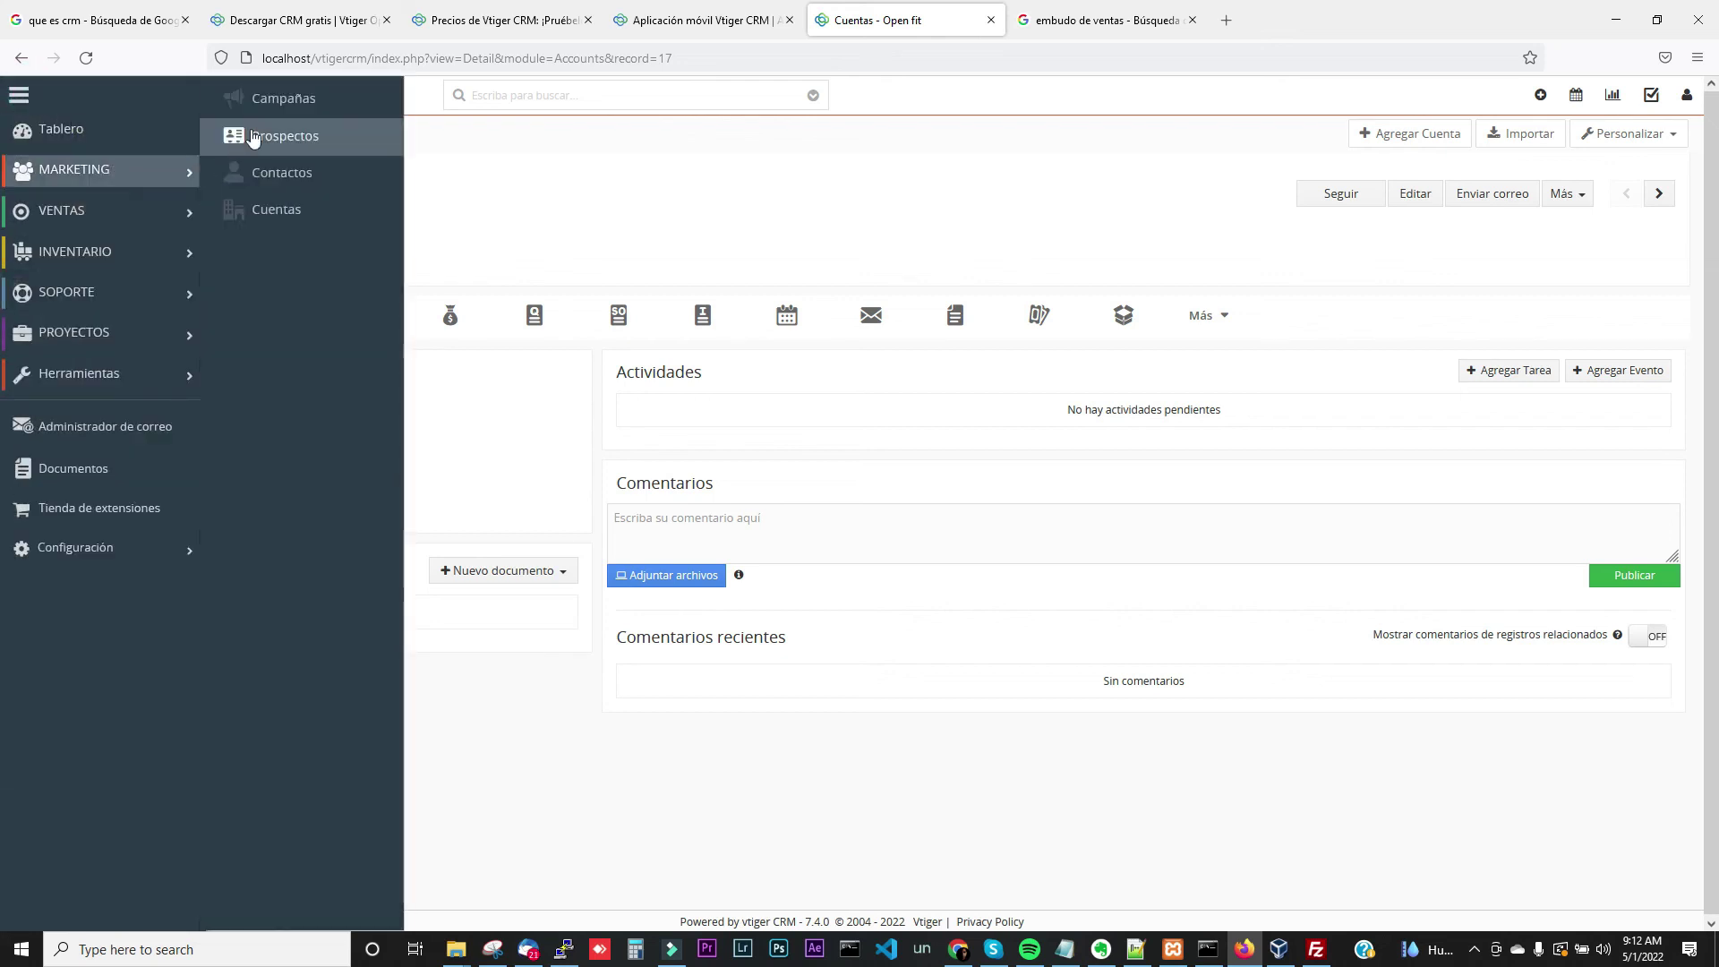
pyautogui.click(280, 101)
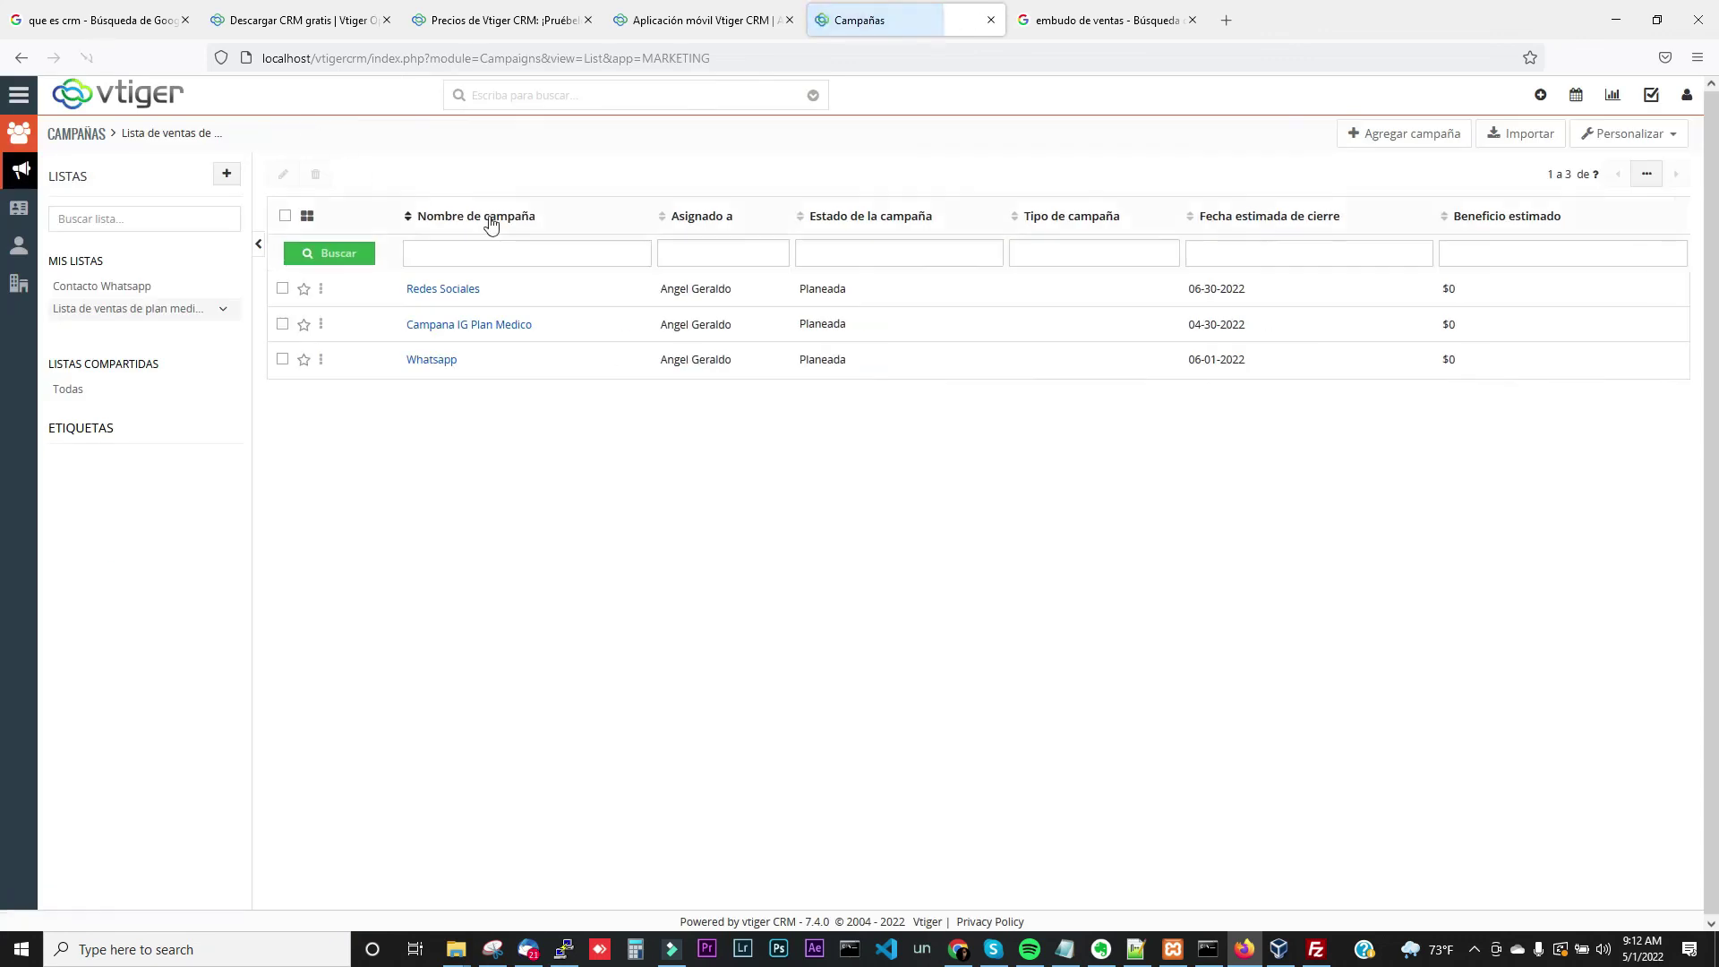
pyautogui.click(462, 294)
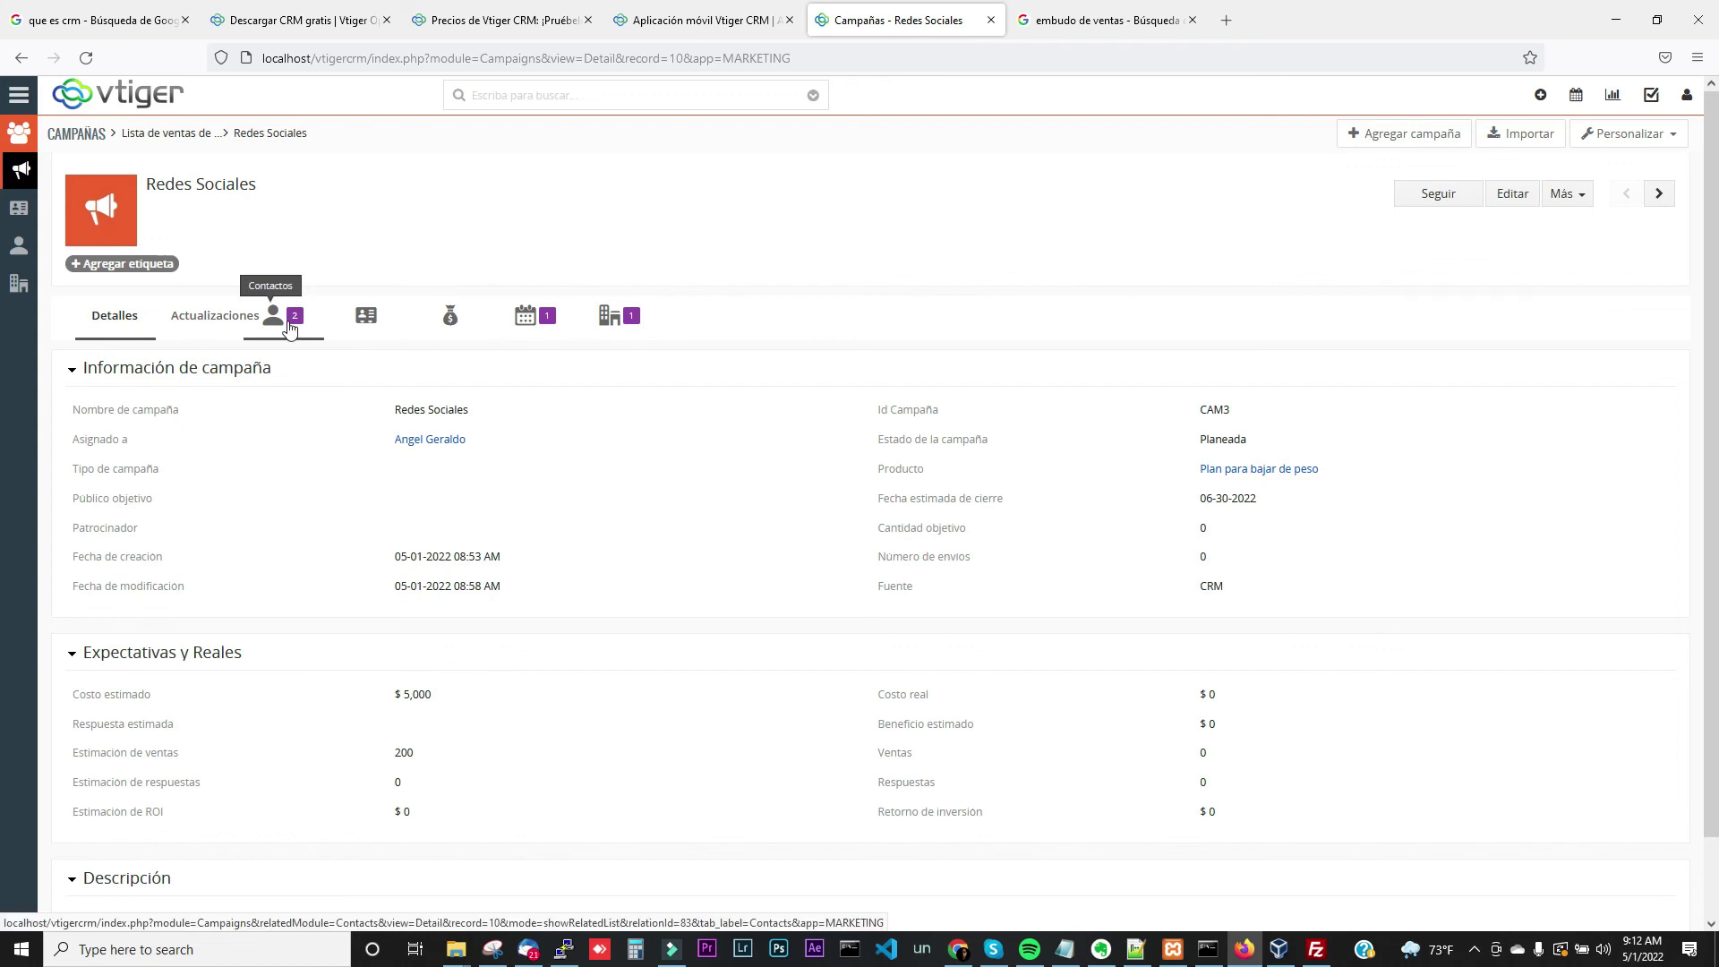
pyautogui.click(609, 325)
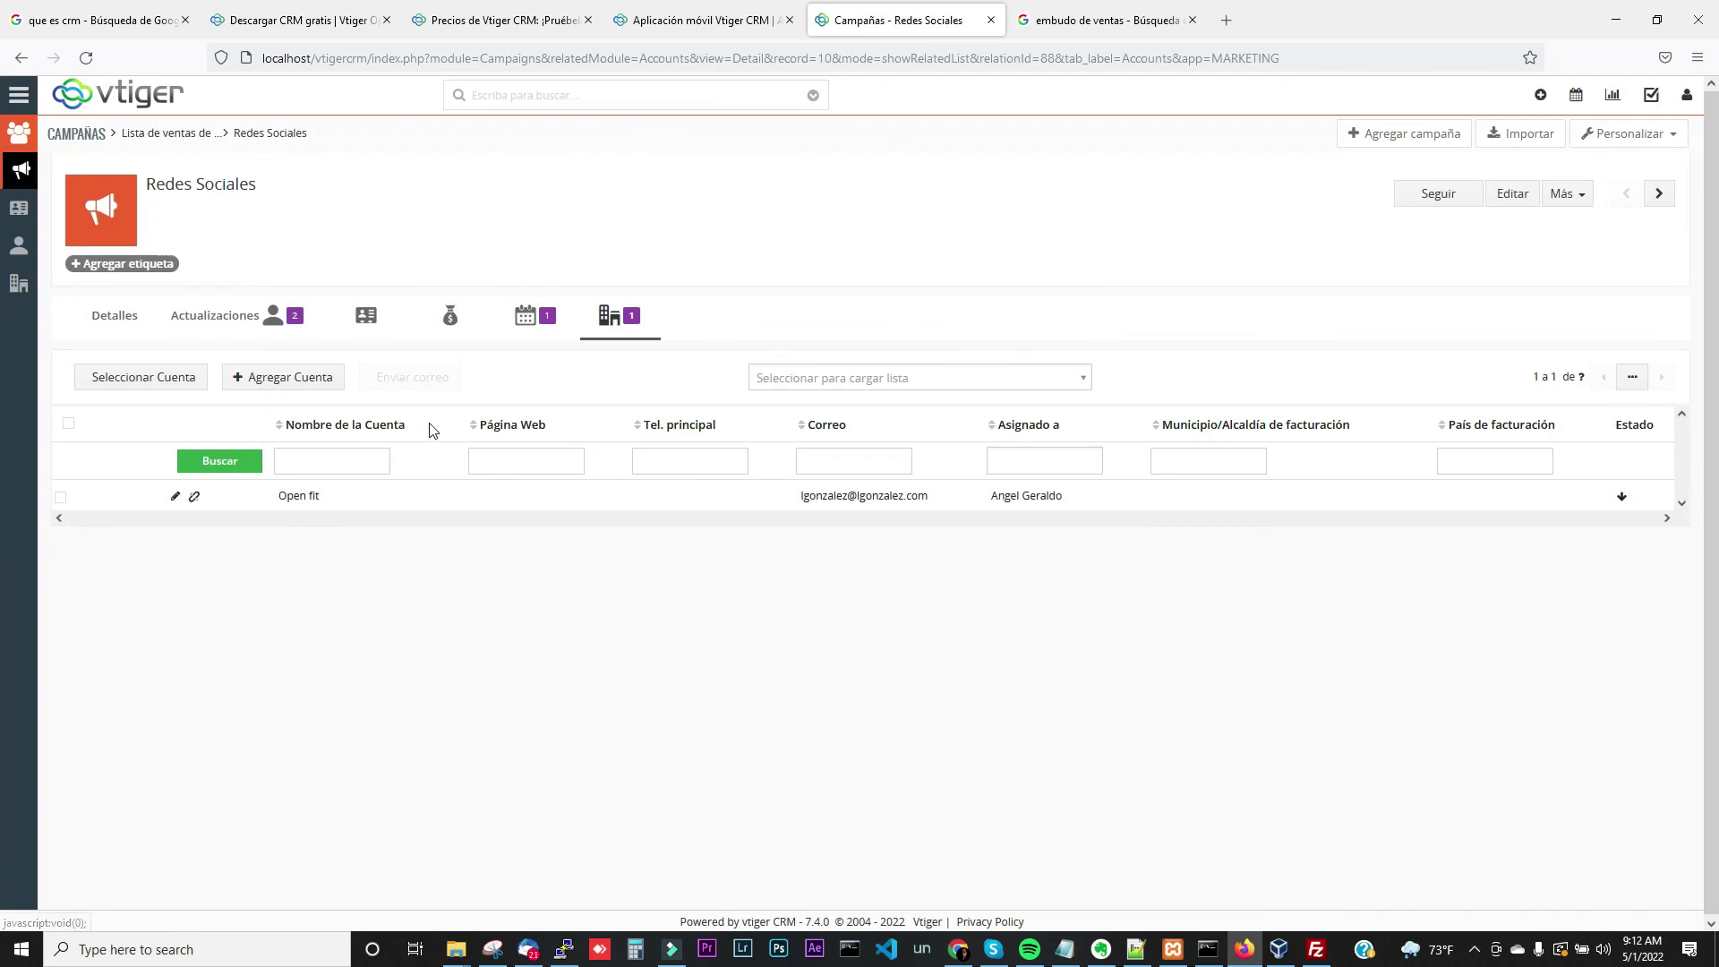
pyautogui.click(304, 497)
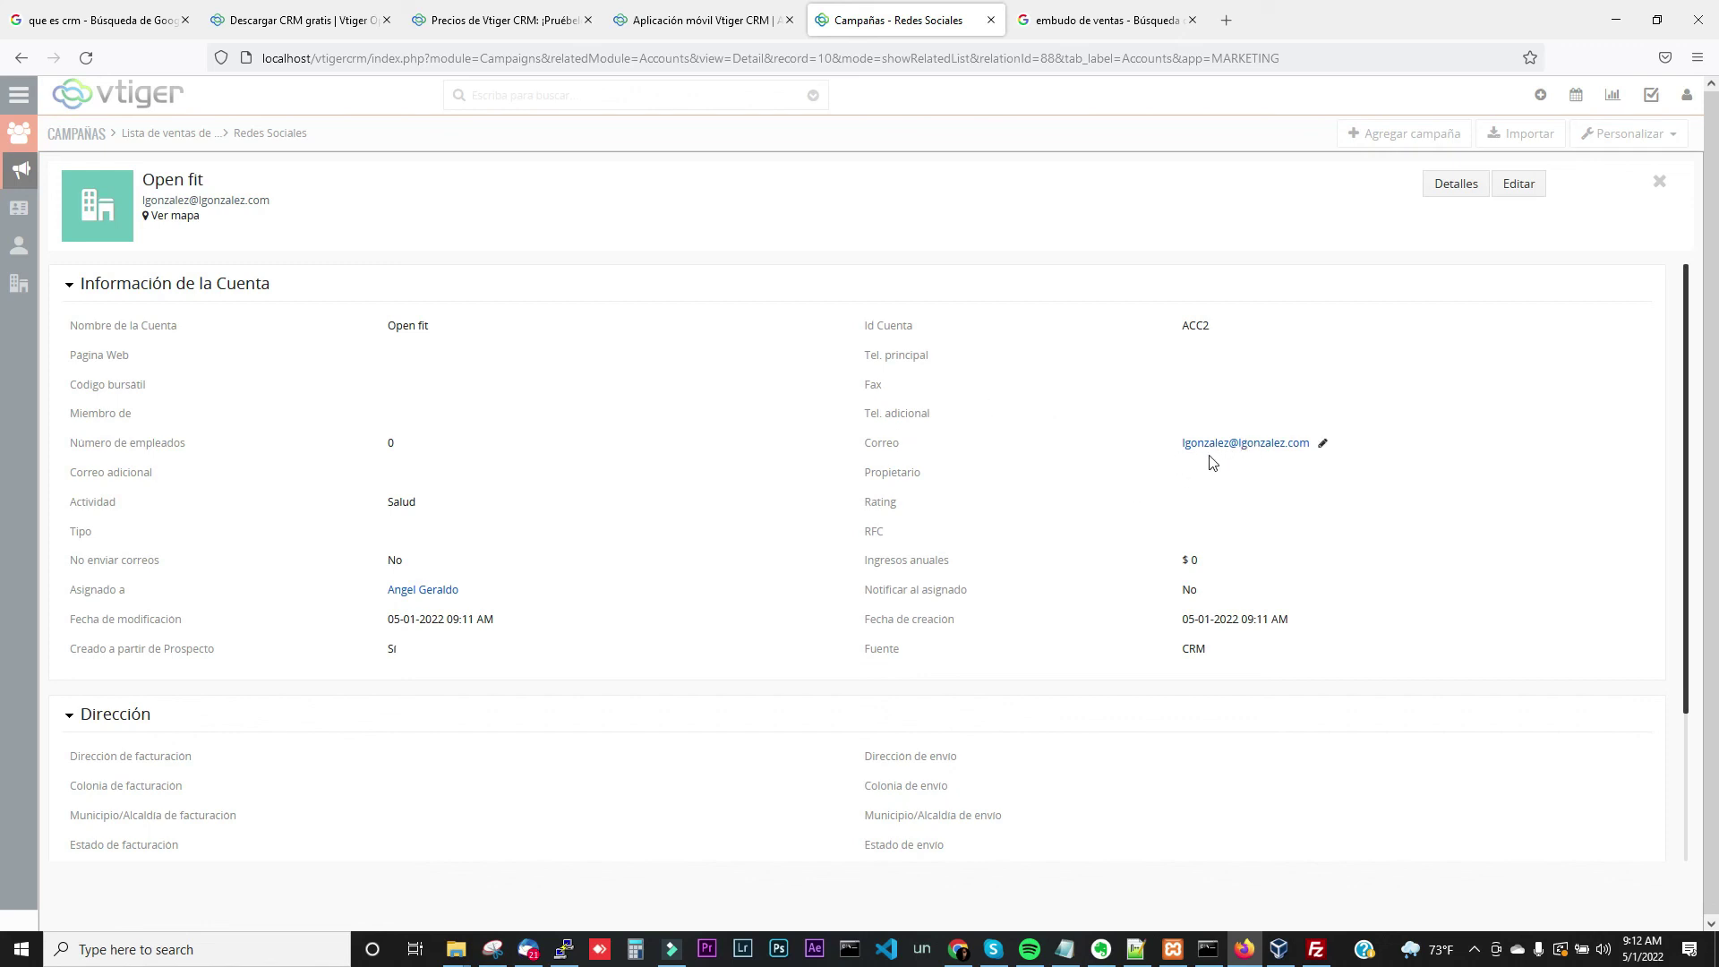
# Open the Open fit account's edit form, look through it, and close it without saving
pyautogui.click(1519, 184)
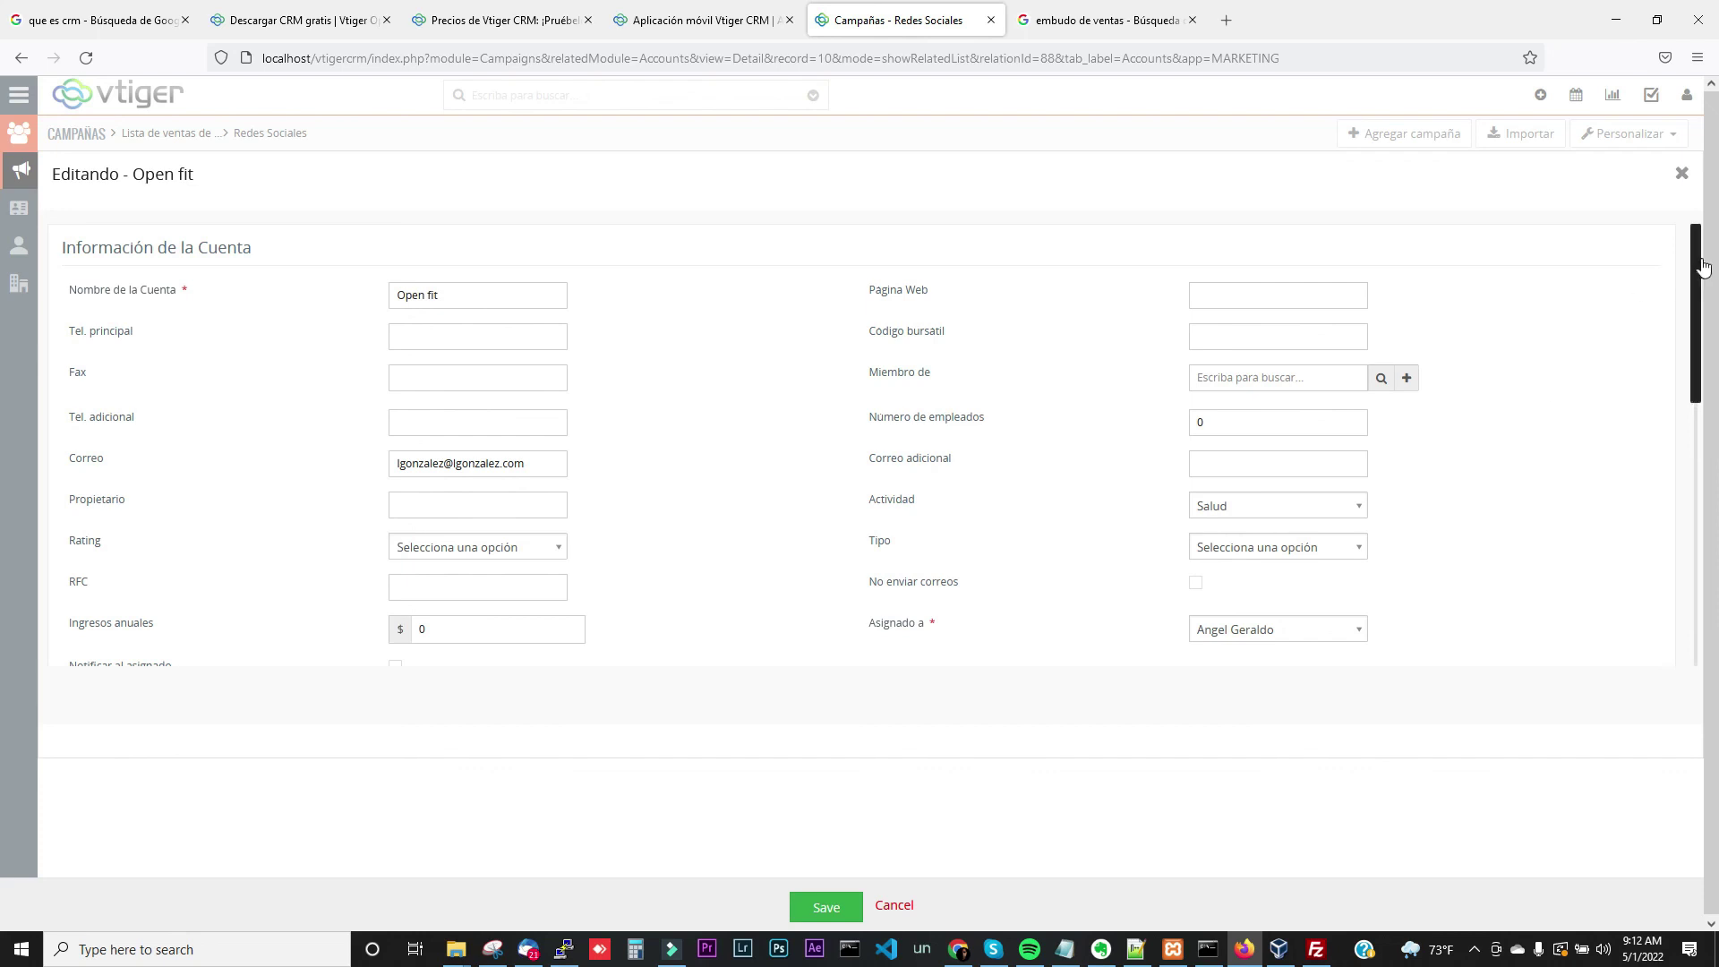
pyautogui.scroll(-4, 1692, 260)
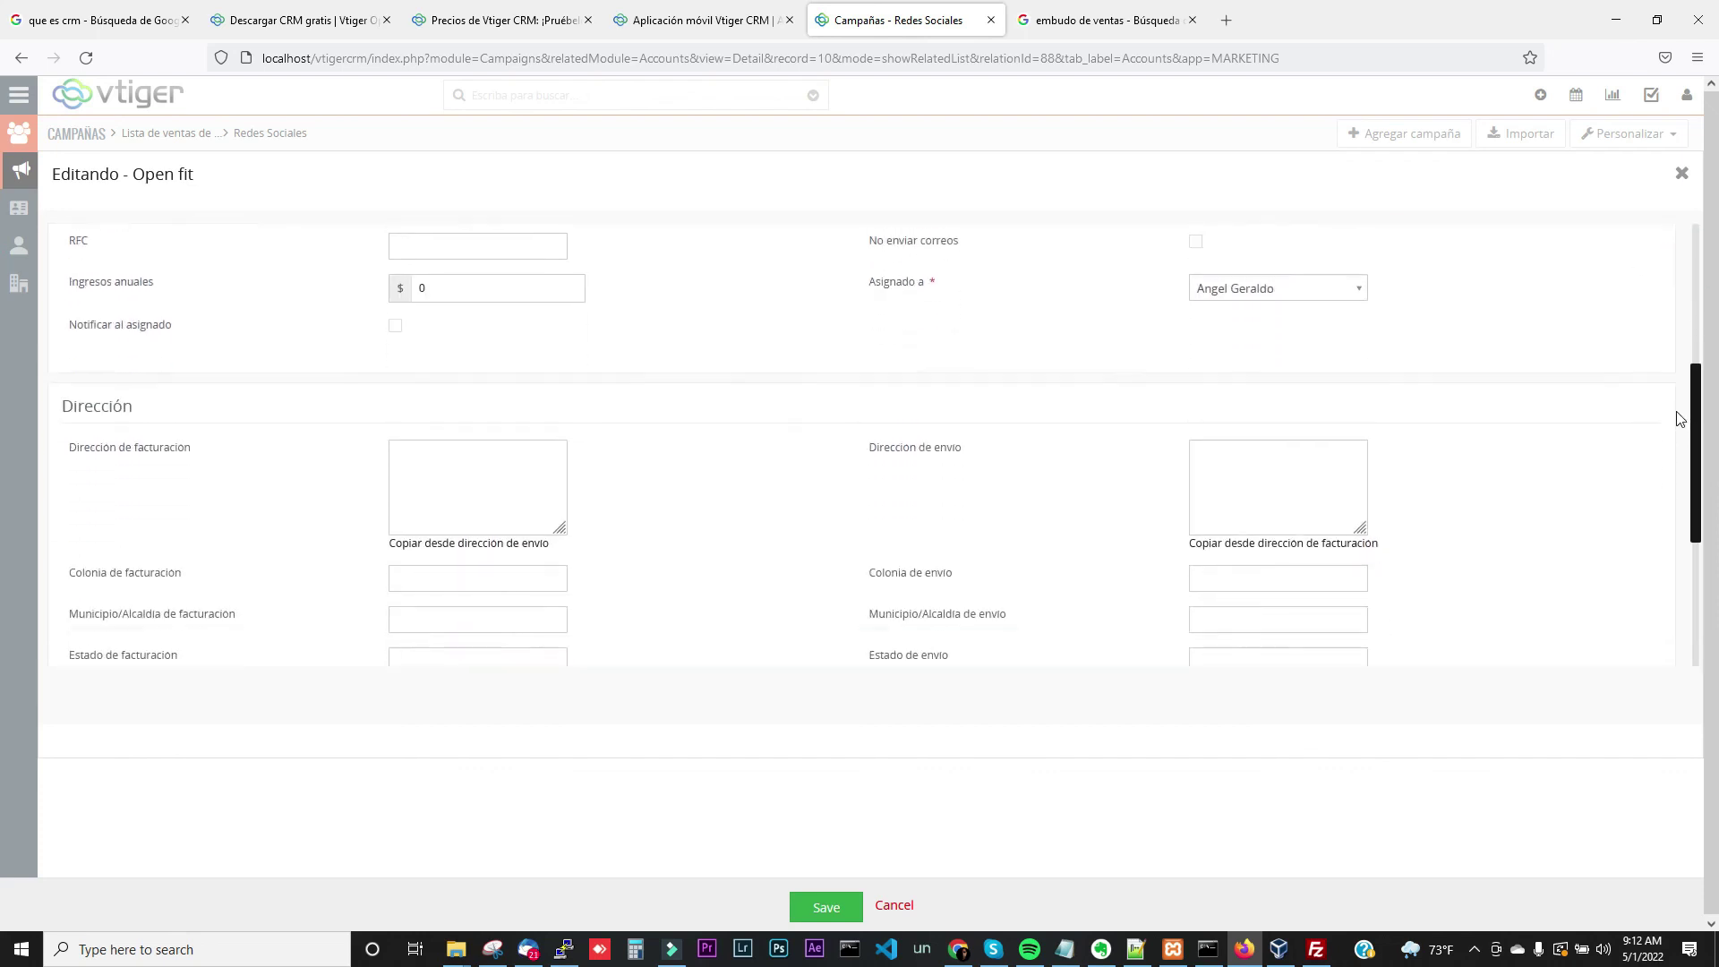
pyautogui.scroll(-4, 1678, 418)
pyautogui.scroll(3, 1671, 399)
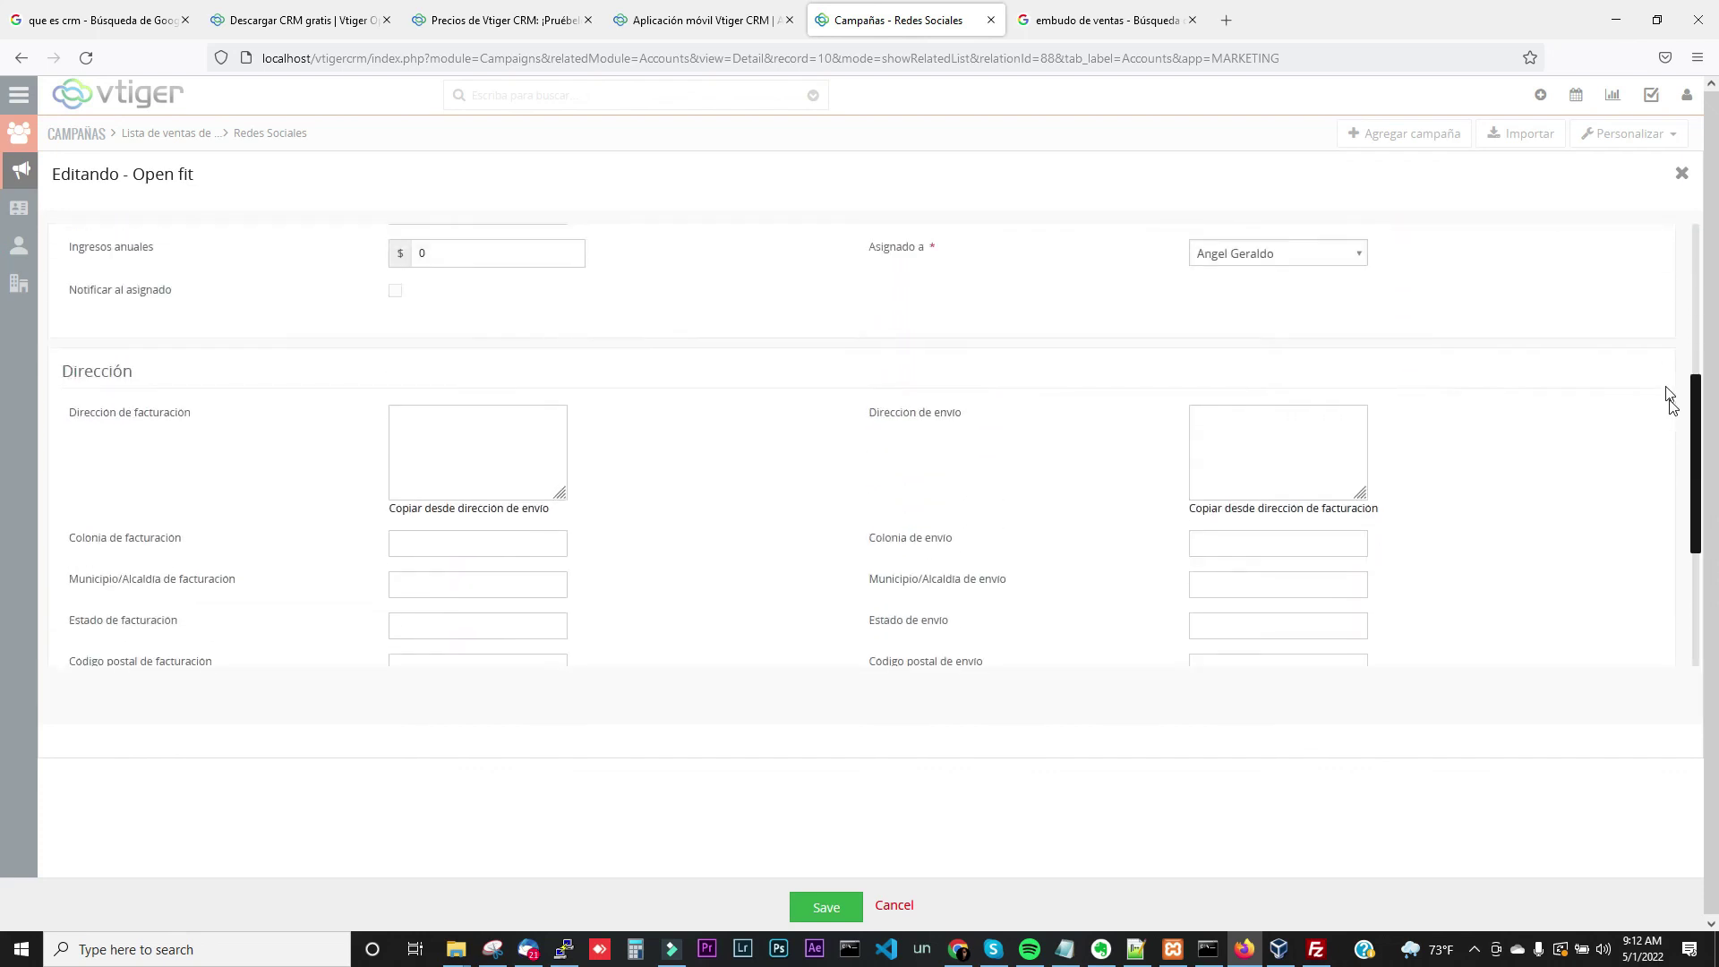
pyautogui.scroll(4, 1657, 359)
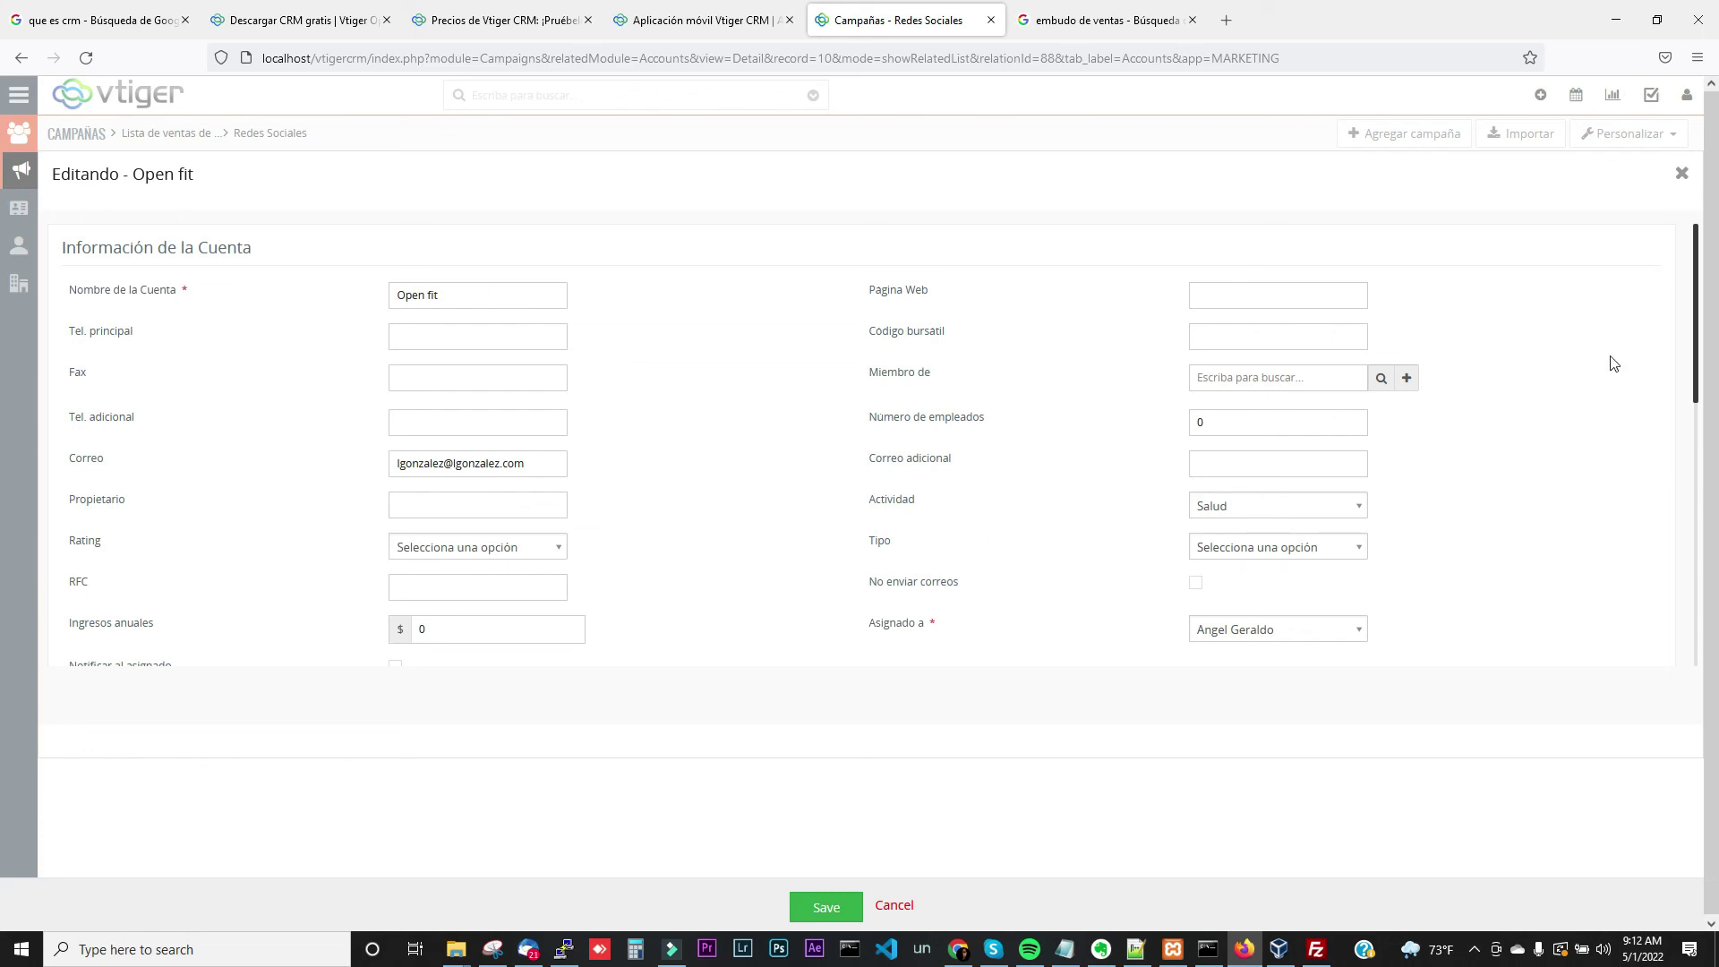
pyautogui.moveTo(1693, 309); pyautogui.dragTo(1661, 360)
pyautogui.scroll(4, 1657, 340)
pyautogui.click(1674, 175)
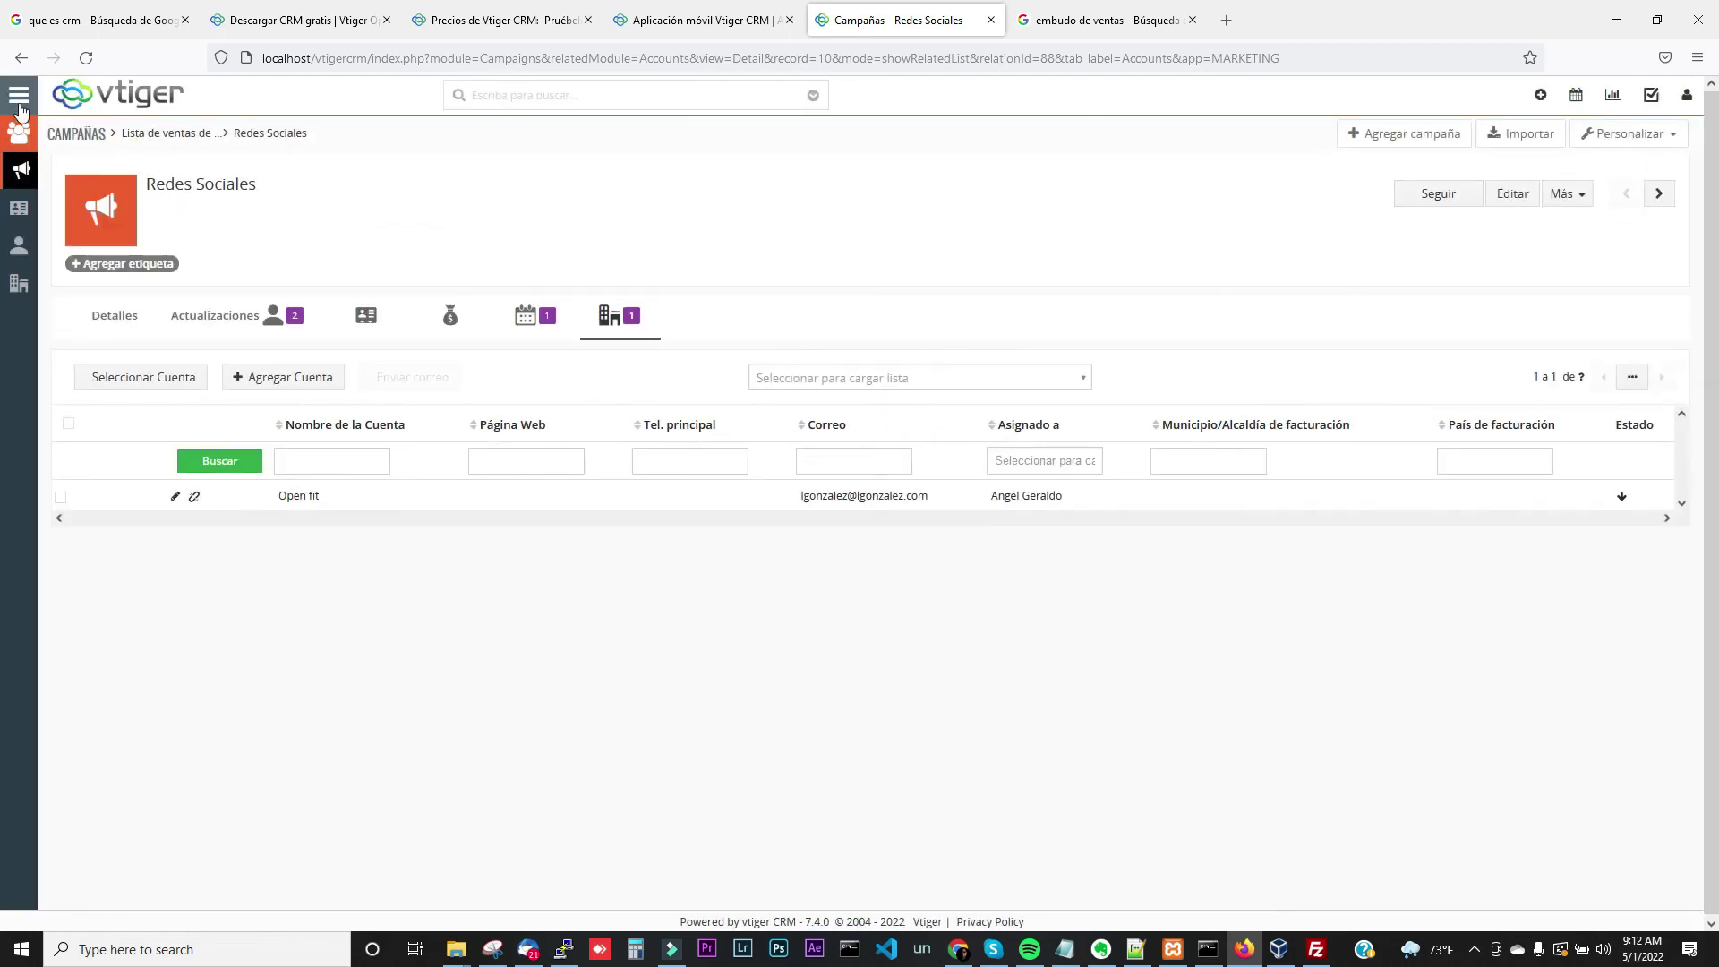
# Reopen the Open fit account for editing from the Cuentas list and scroll through the form
pyautogui.click(19, 95)
pyautogui.moveTo(81, 179)
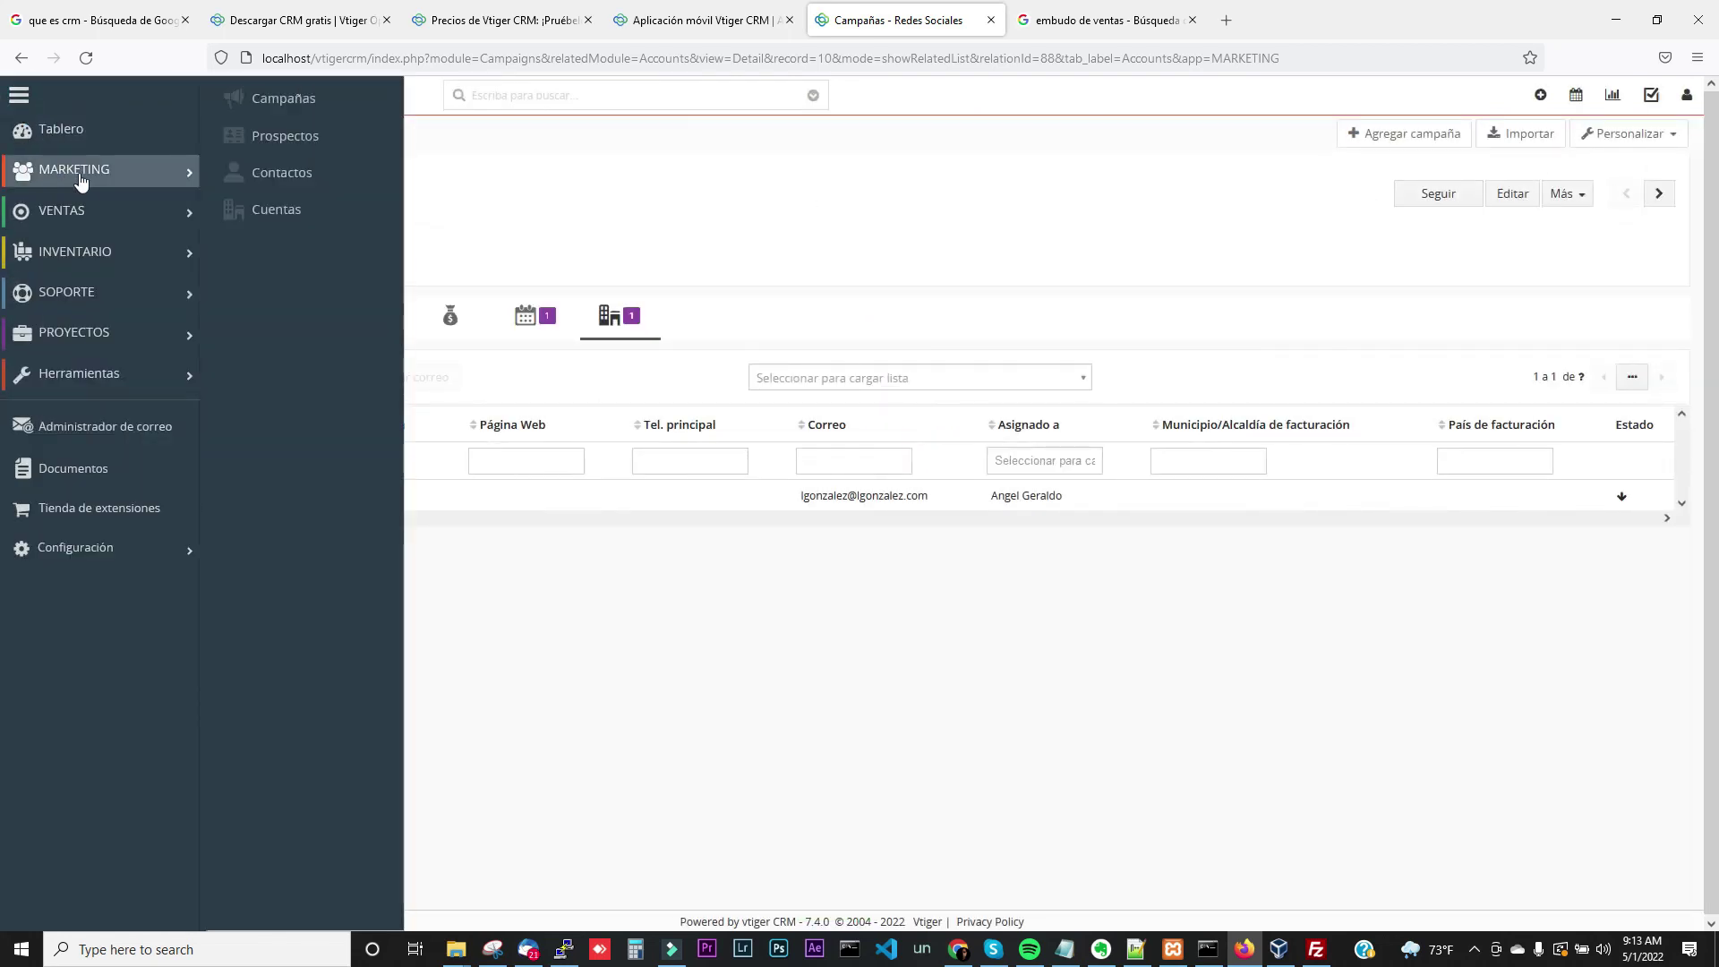
pyautogui.click(238, 211)
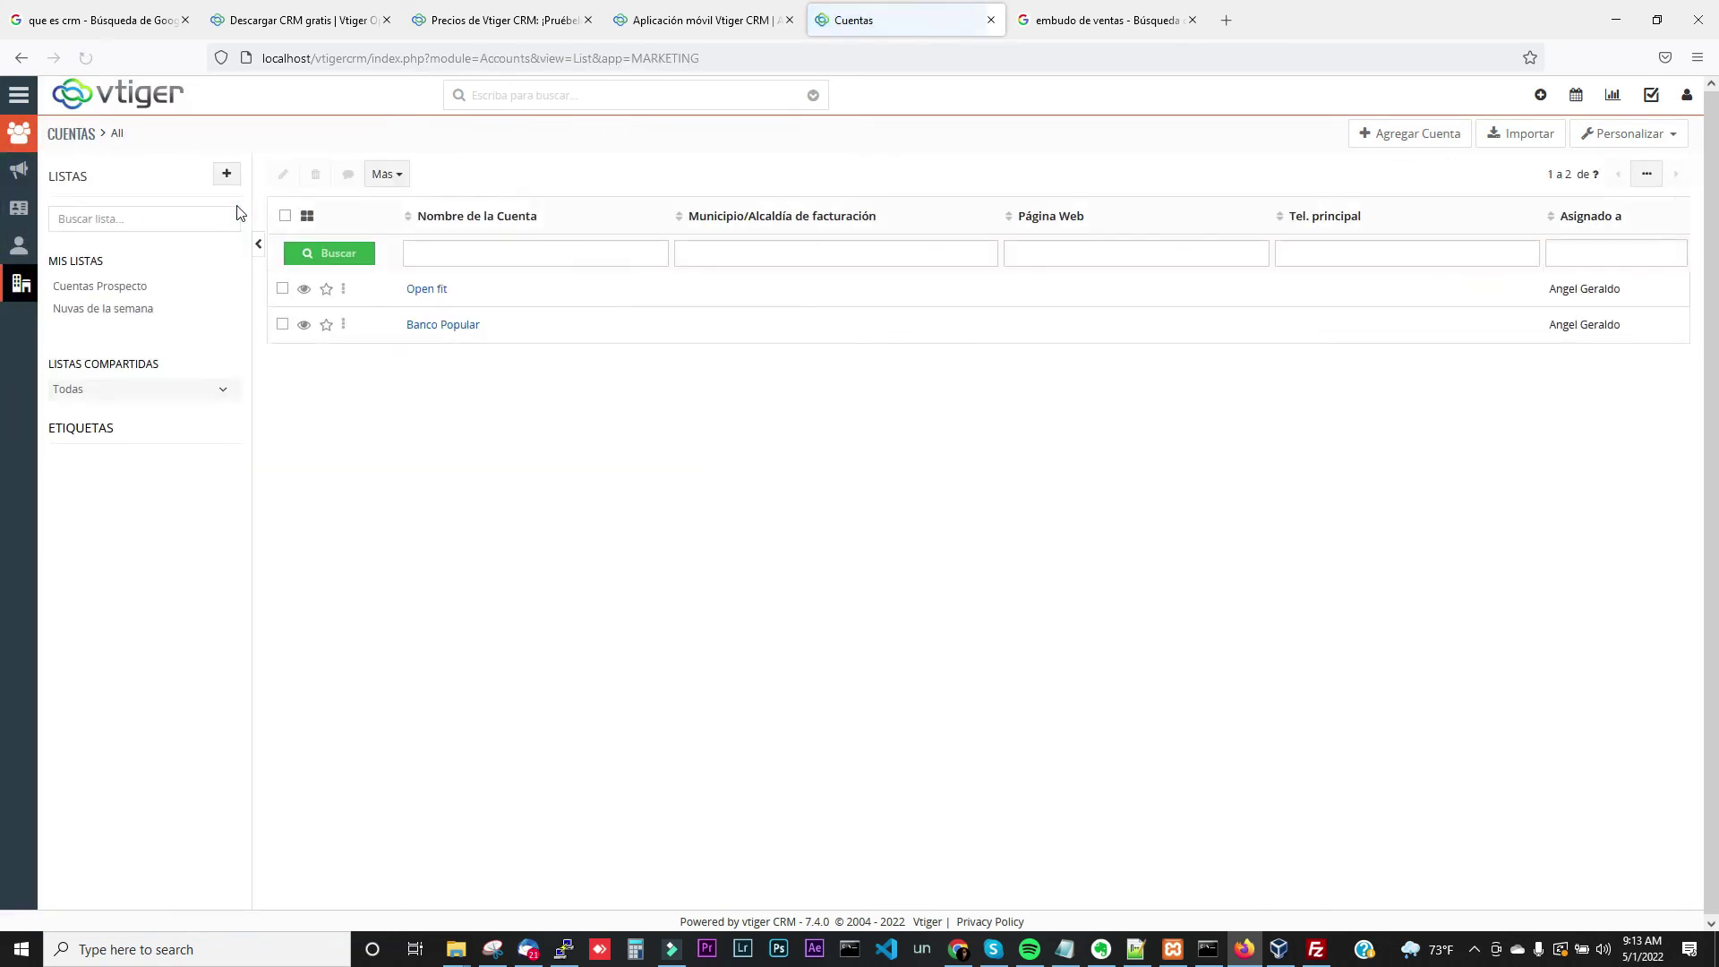
pyautogui.click(343, 291)
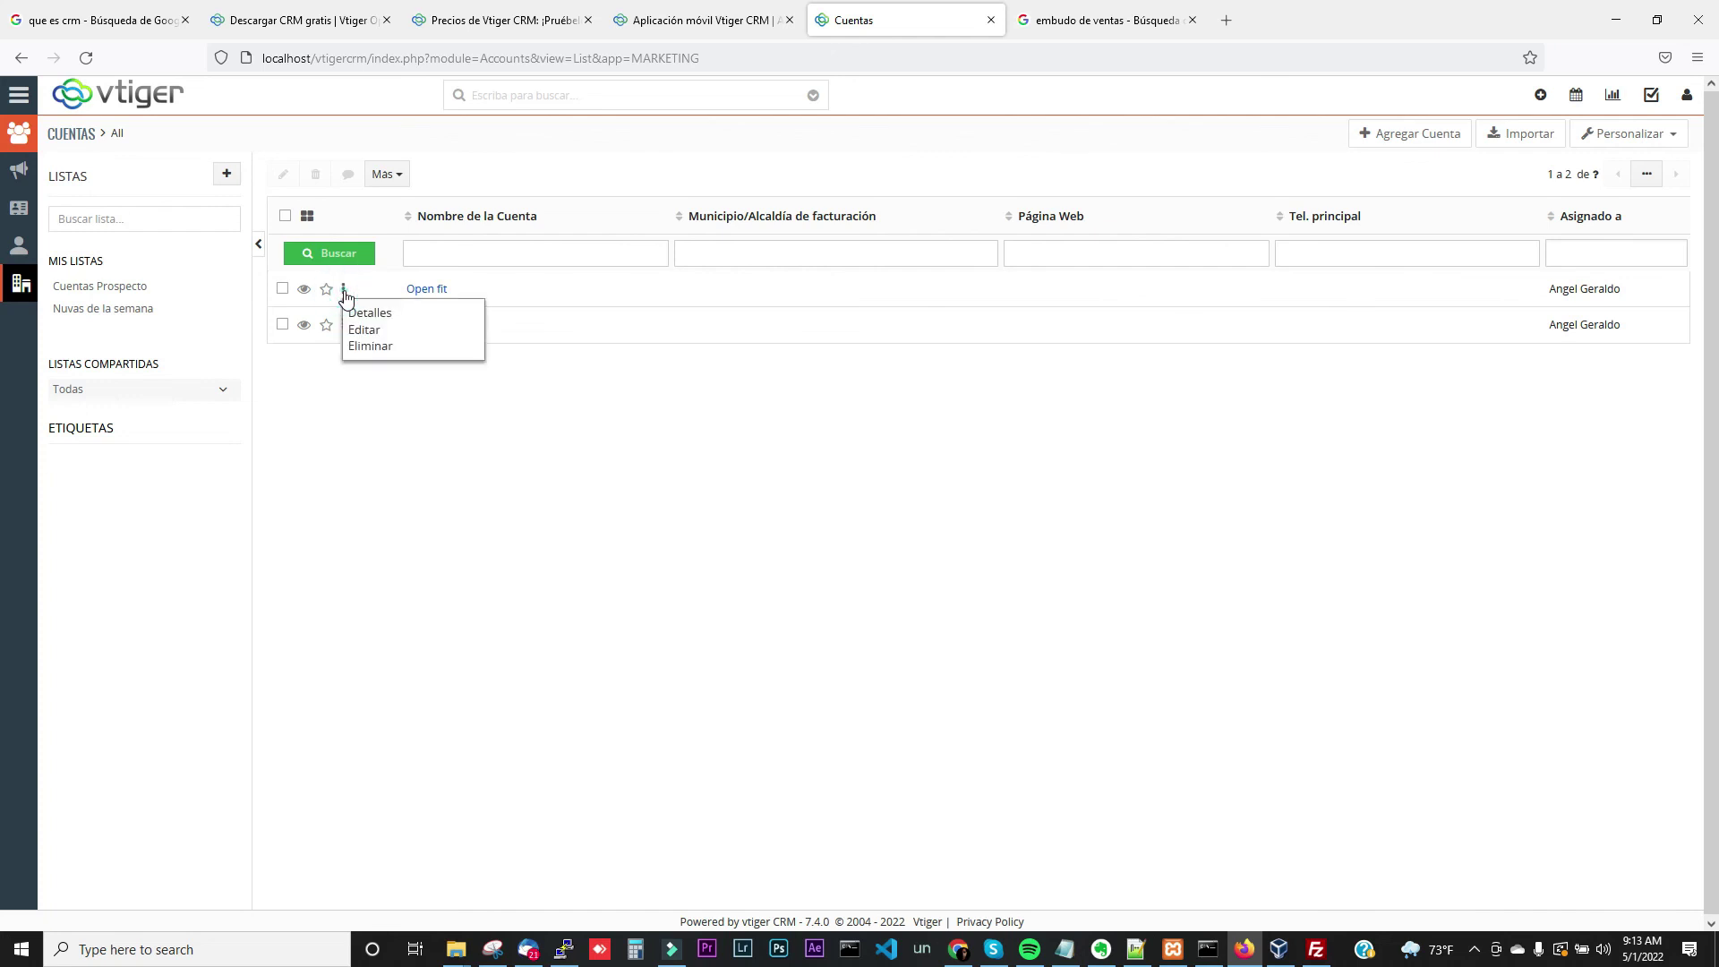
pyautogui.click(386, 331)
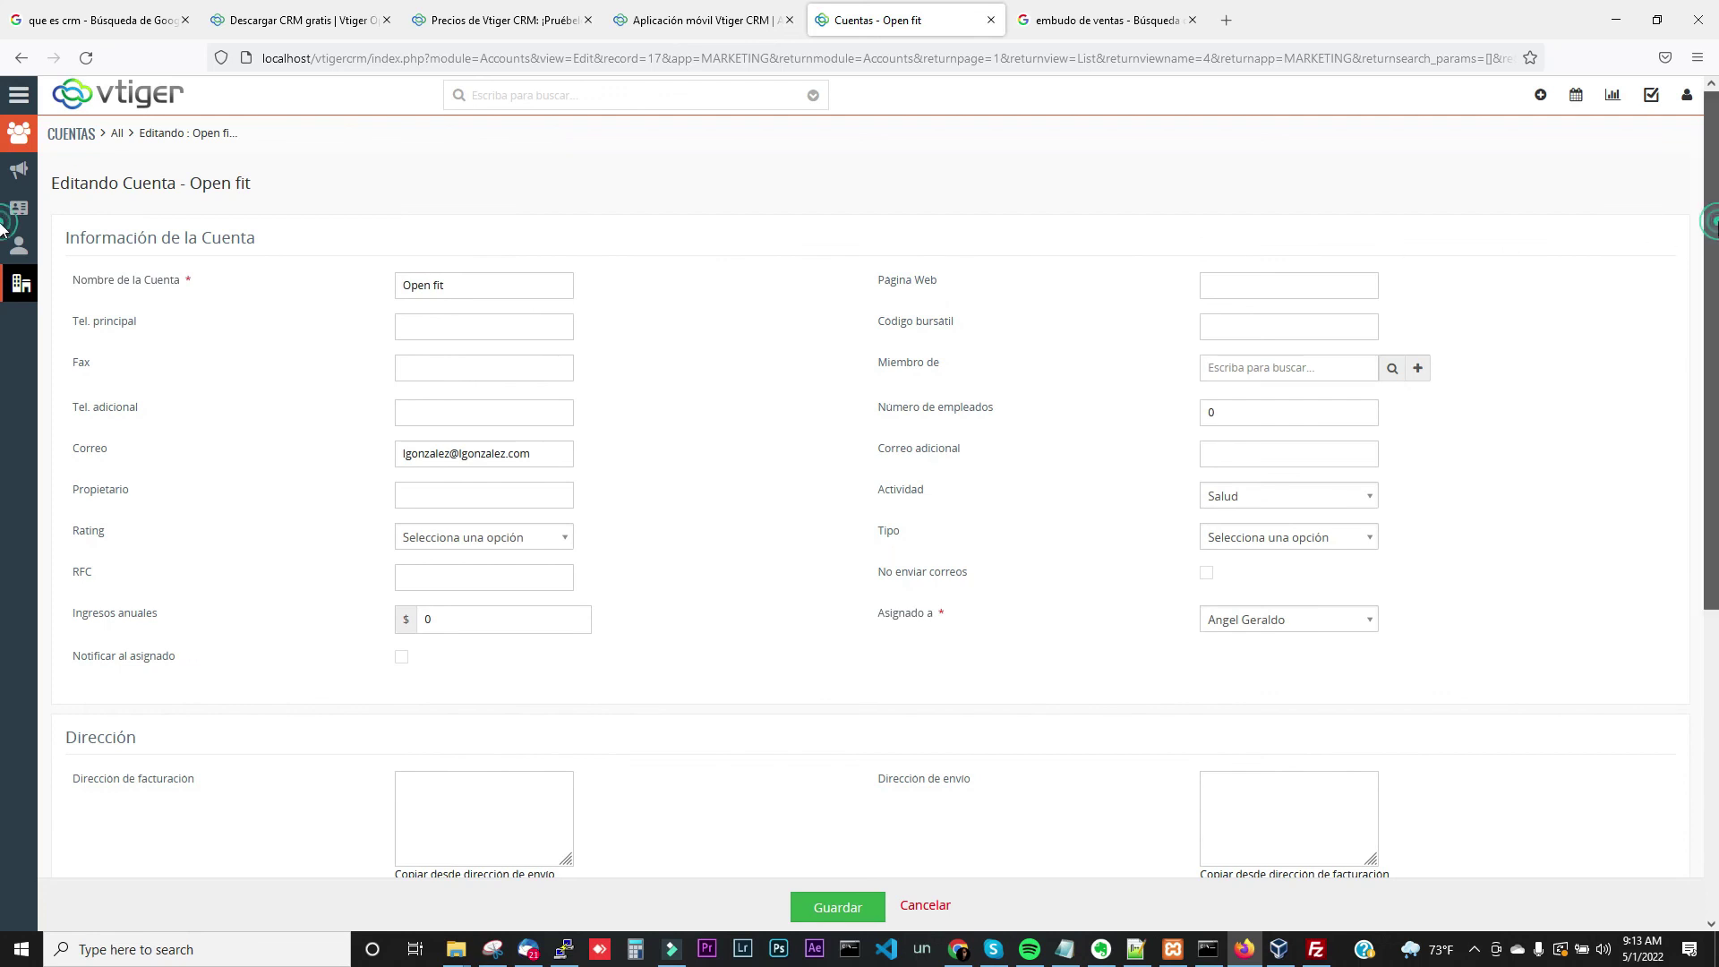
pyautogui.scroll(-3, 1715, 358)
pyautogui.moveTo(1715, 358); pyautogui.dragTo(1712, 207)
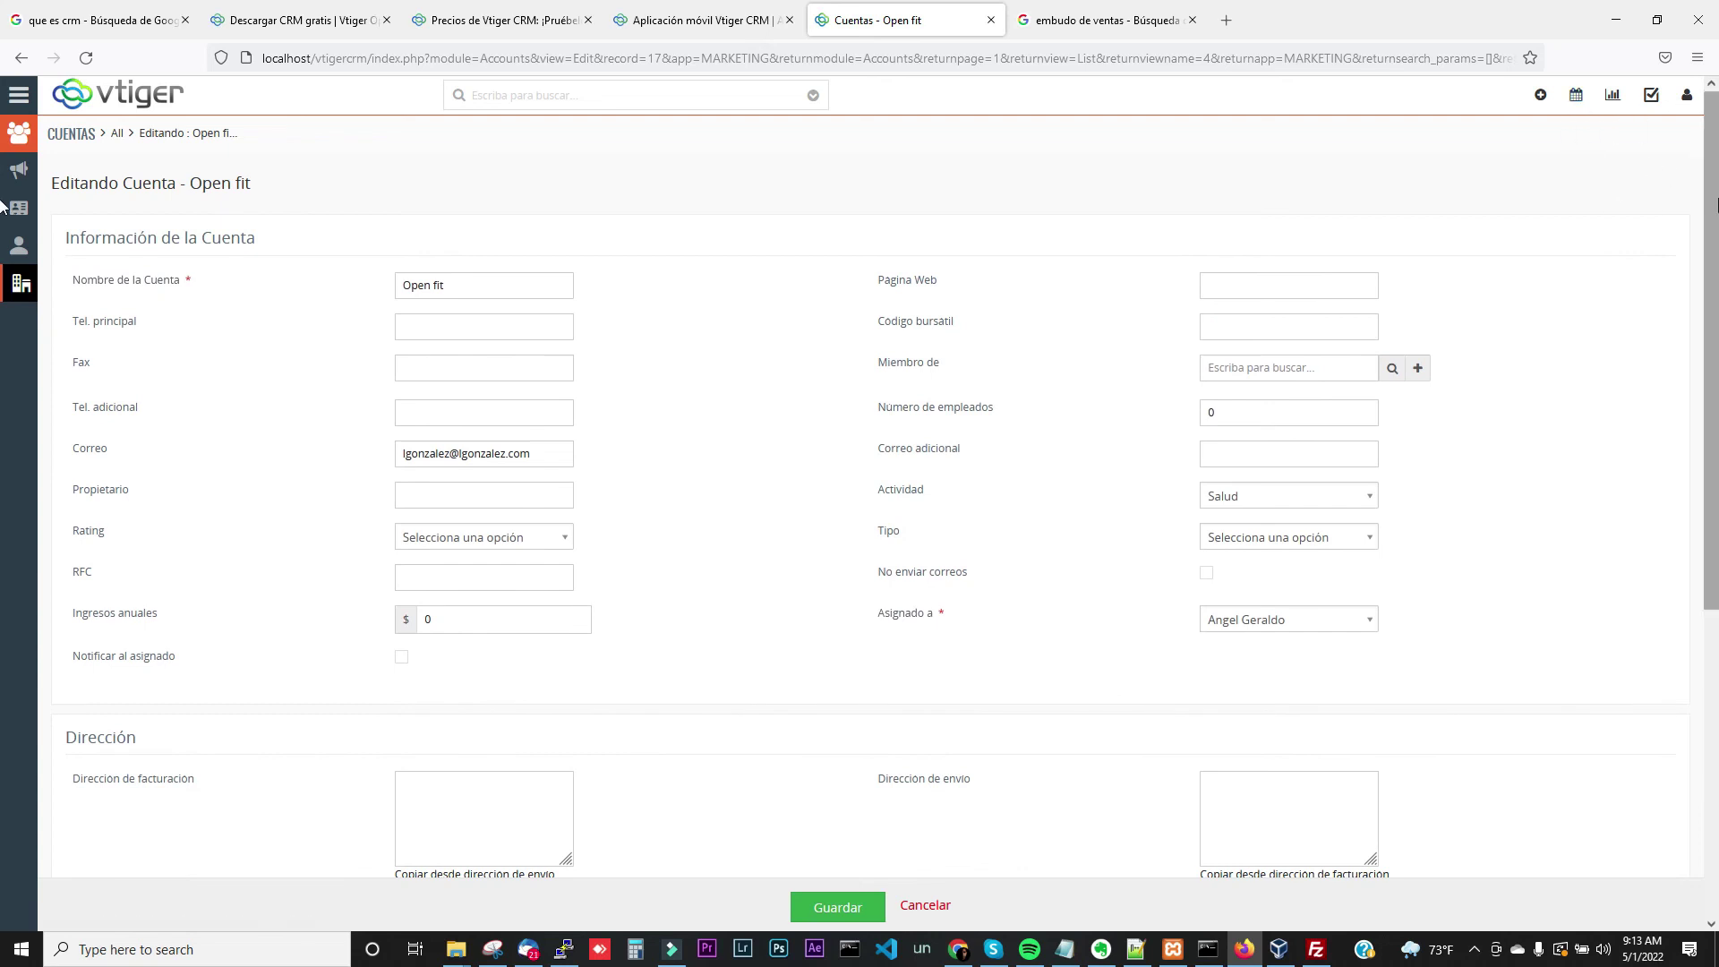
pyautogui.scroll(-3, 1701, 380)
pyautogui.scroll(-3, 1701, 380)
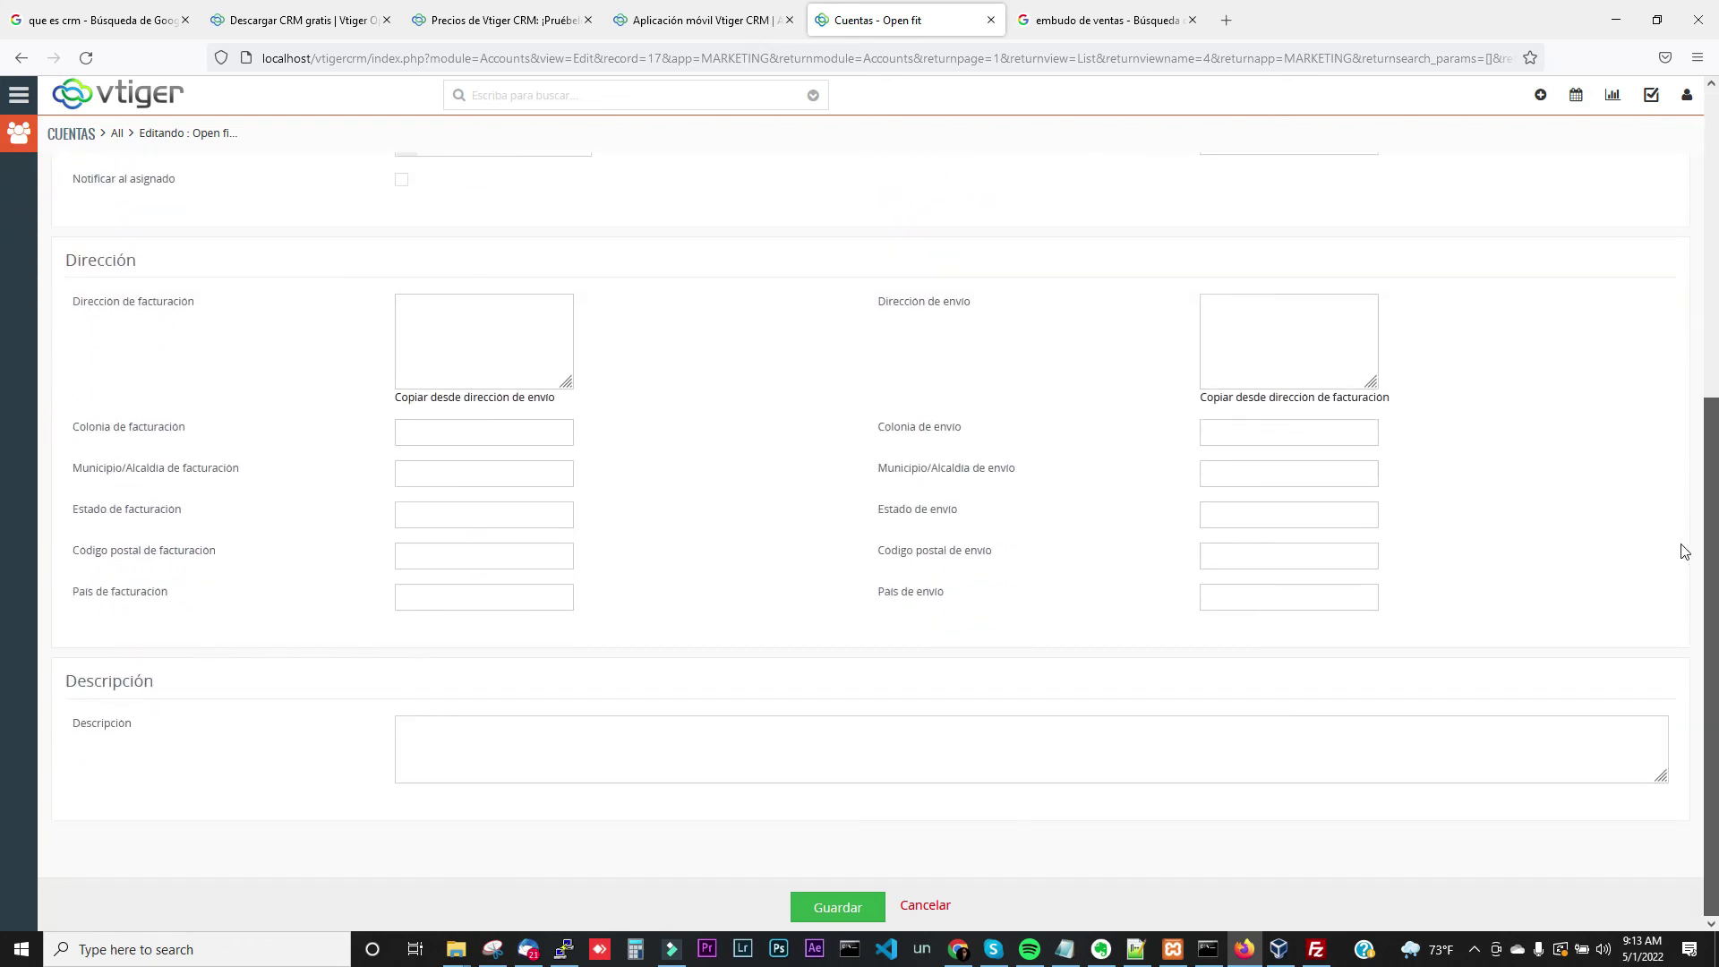
pyautogui.scroll(5, 1683, 543)
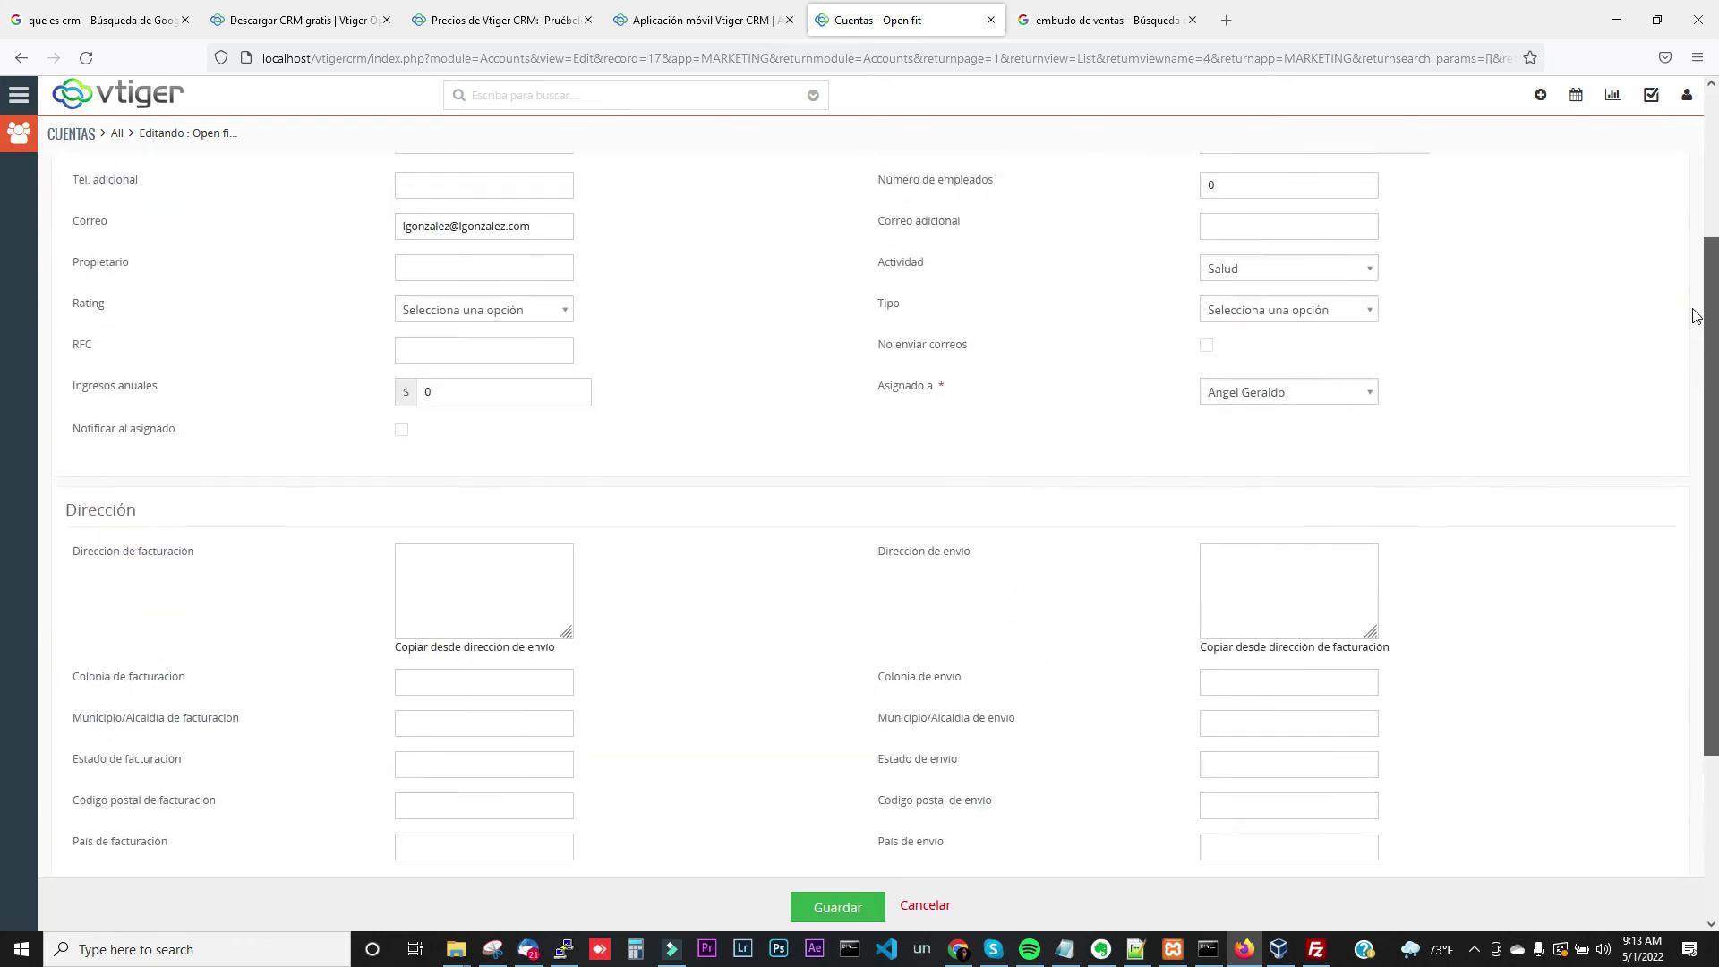
pyautogui.scroll(1, 1674, 206)
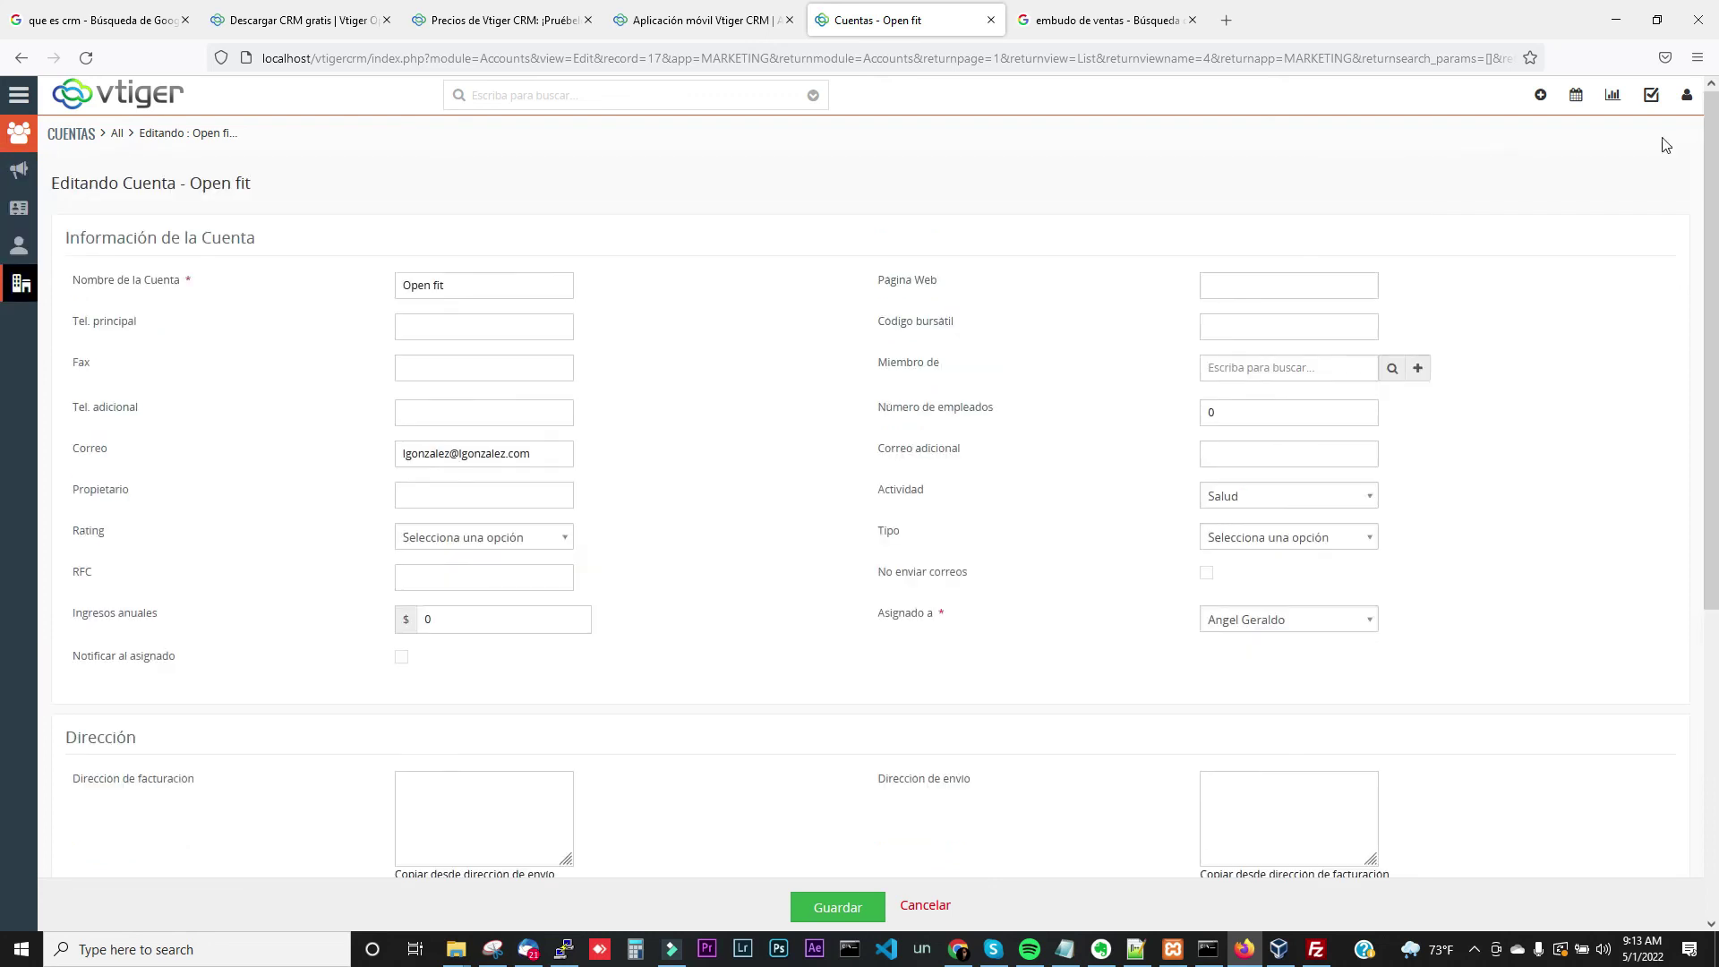
# Switch to the browser's 'embudo de ventas' image search
pyautogui.click(17, 96)
pyautogui.moveTo(90, 188)
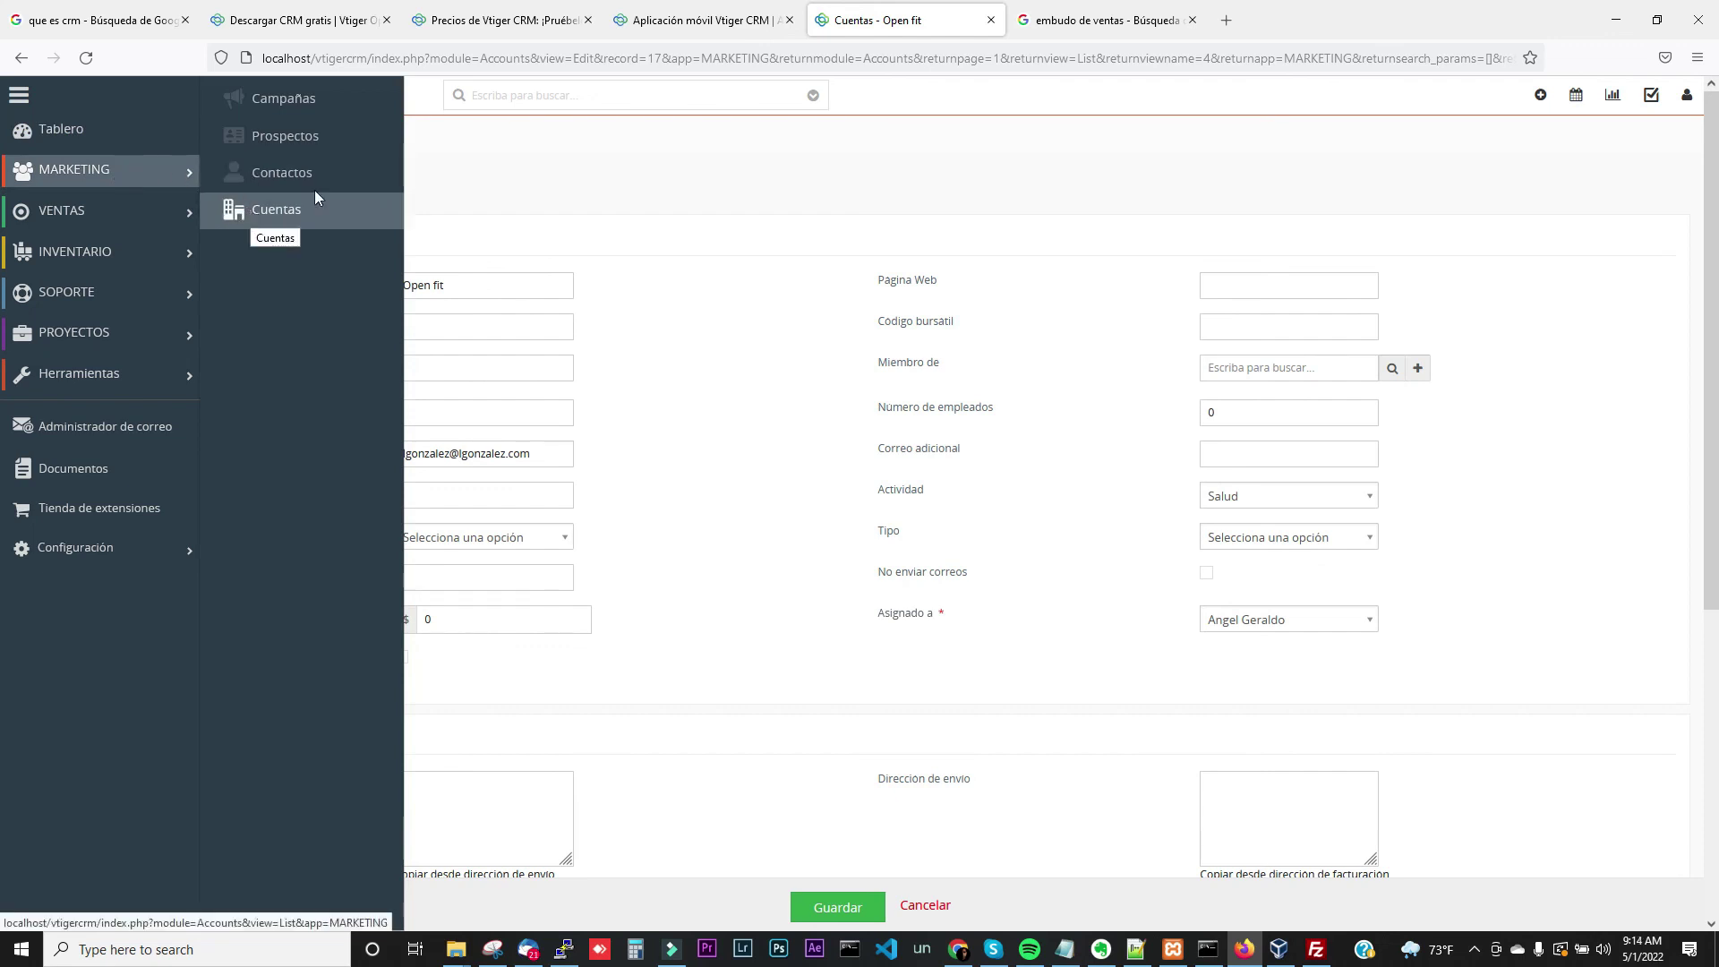
pyautogui.click(1106, 20)
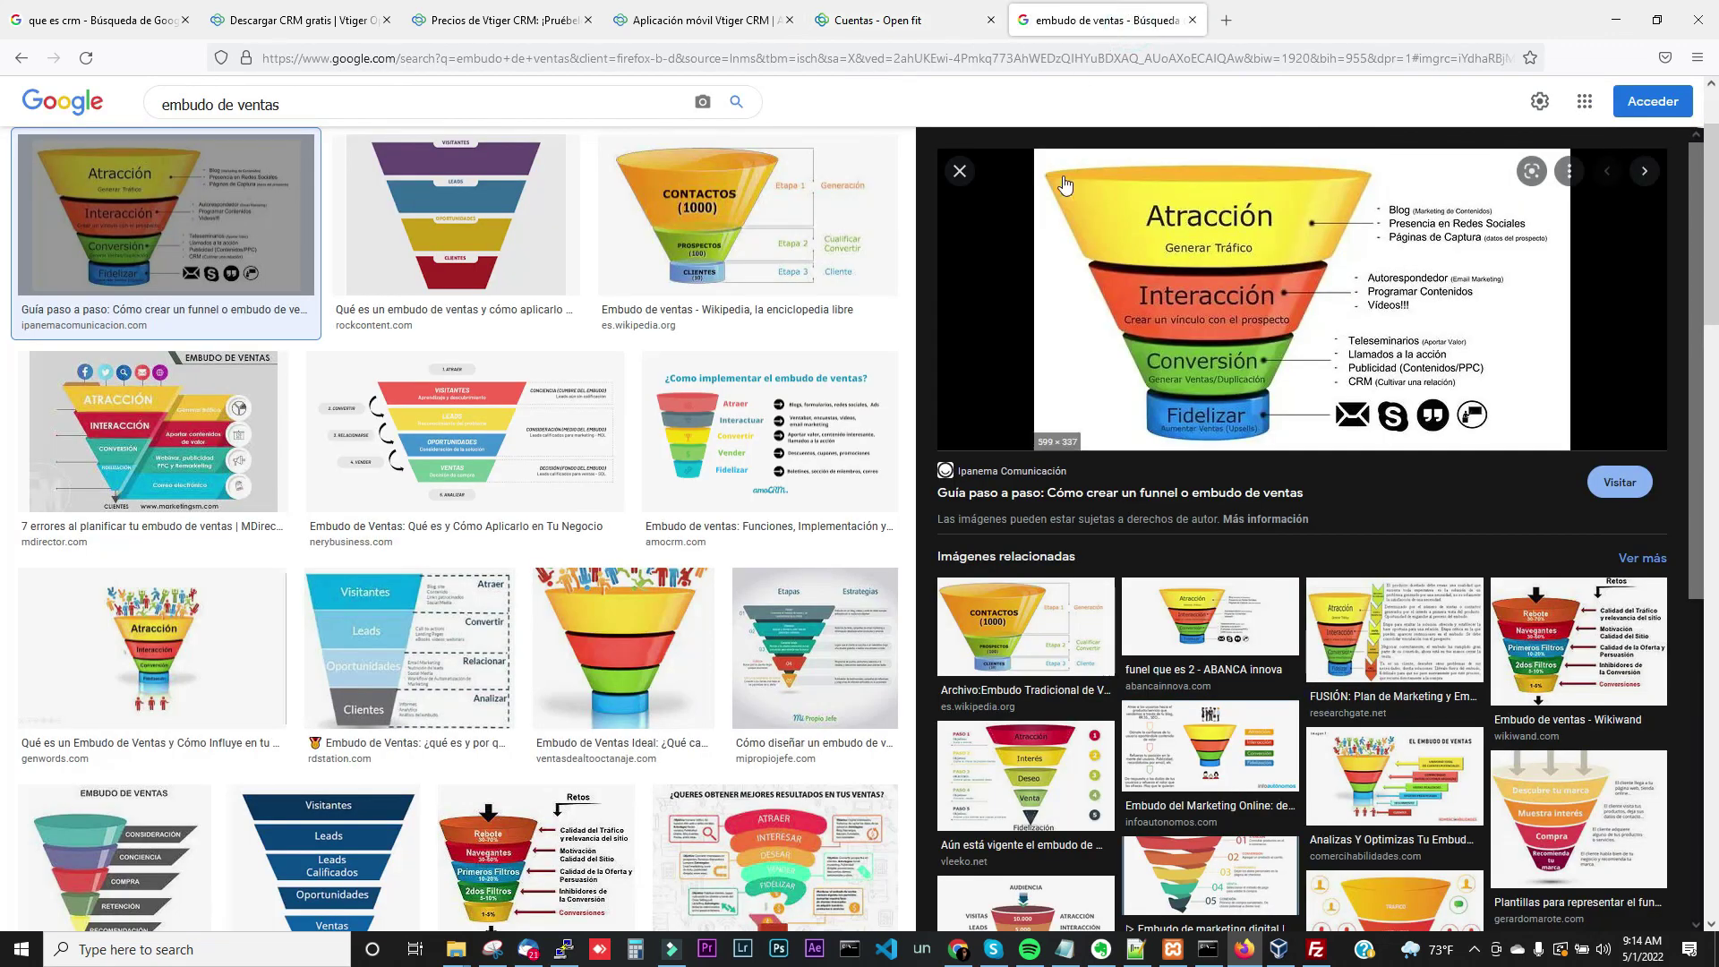